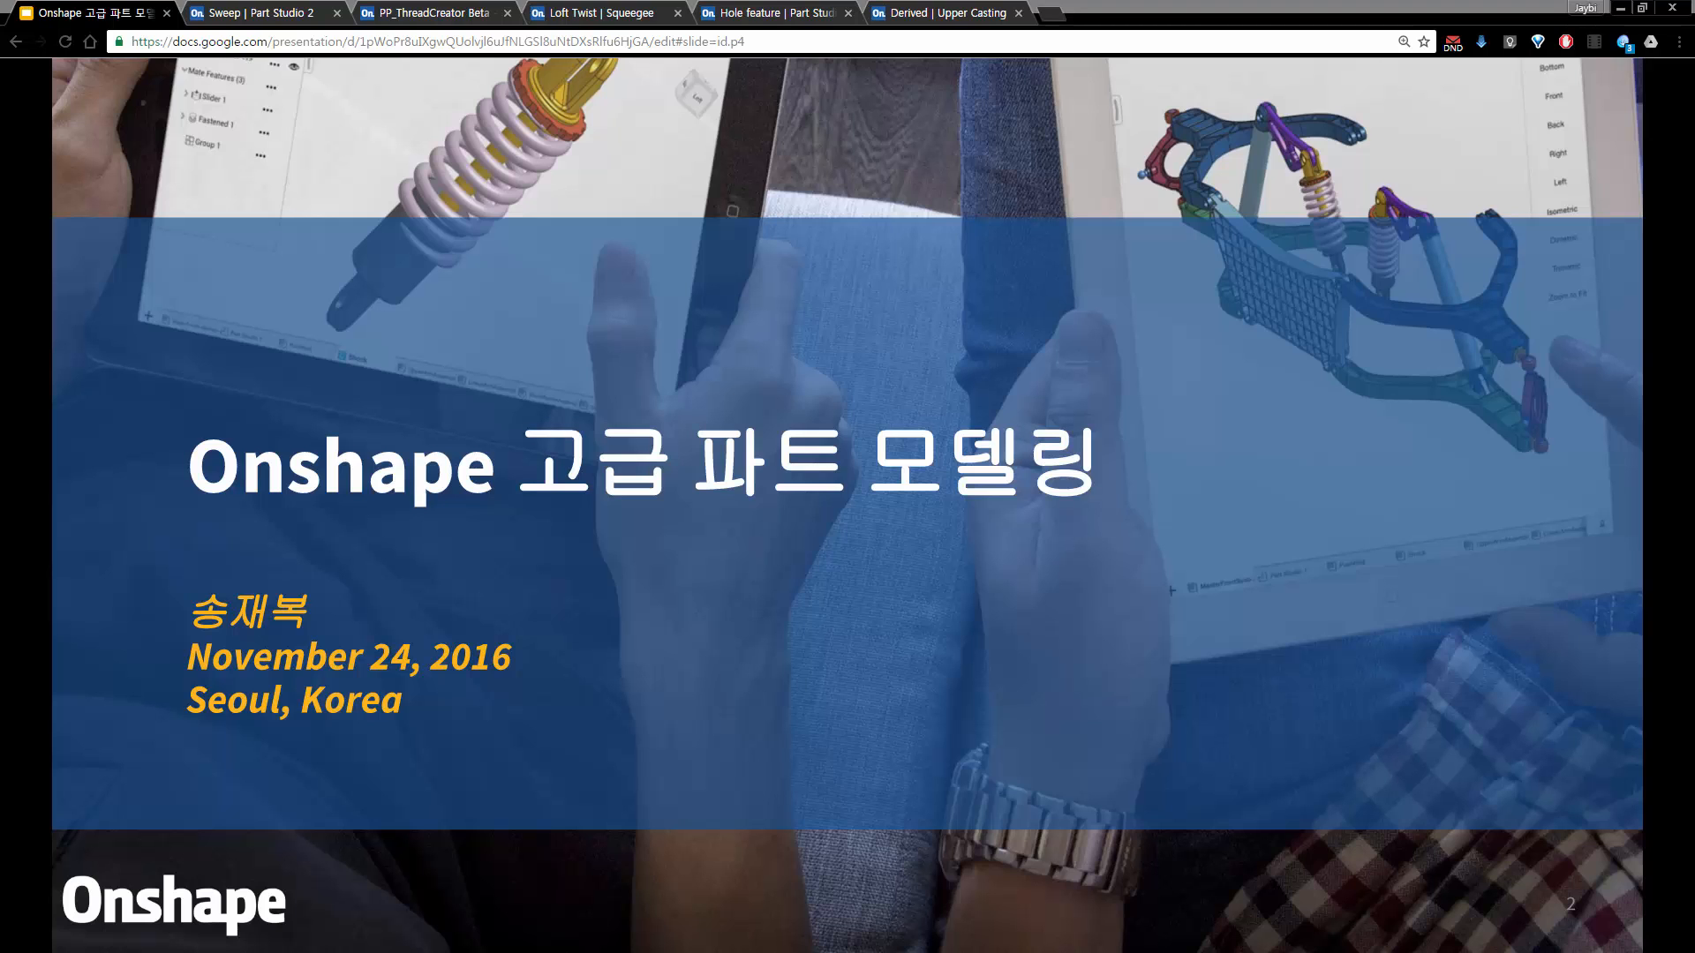
Advance the presentation through the agenda to the Sweep slide, then switch to the Sweep document's Part Studio in Onshape
{"action": "key", "text": "Right"}
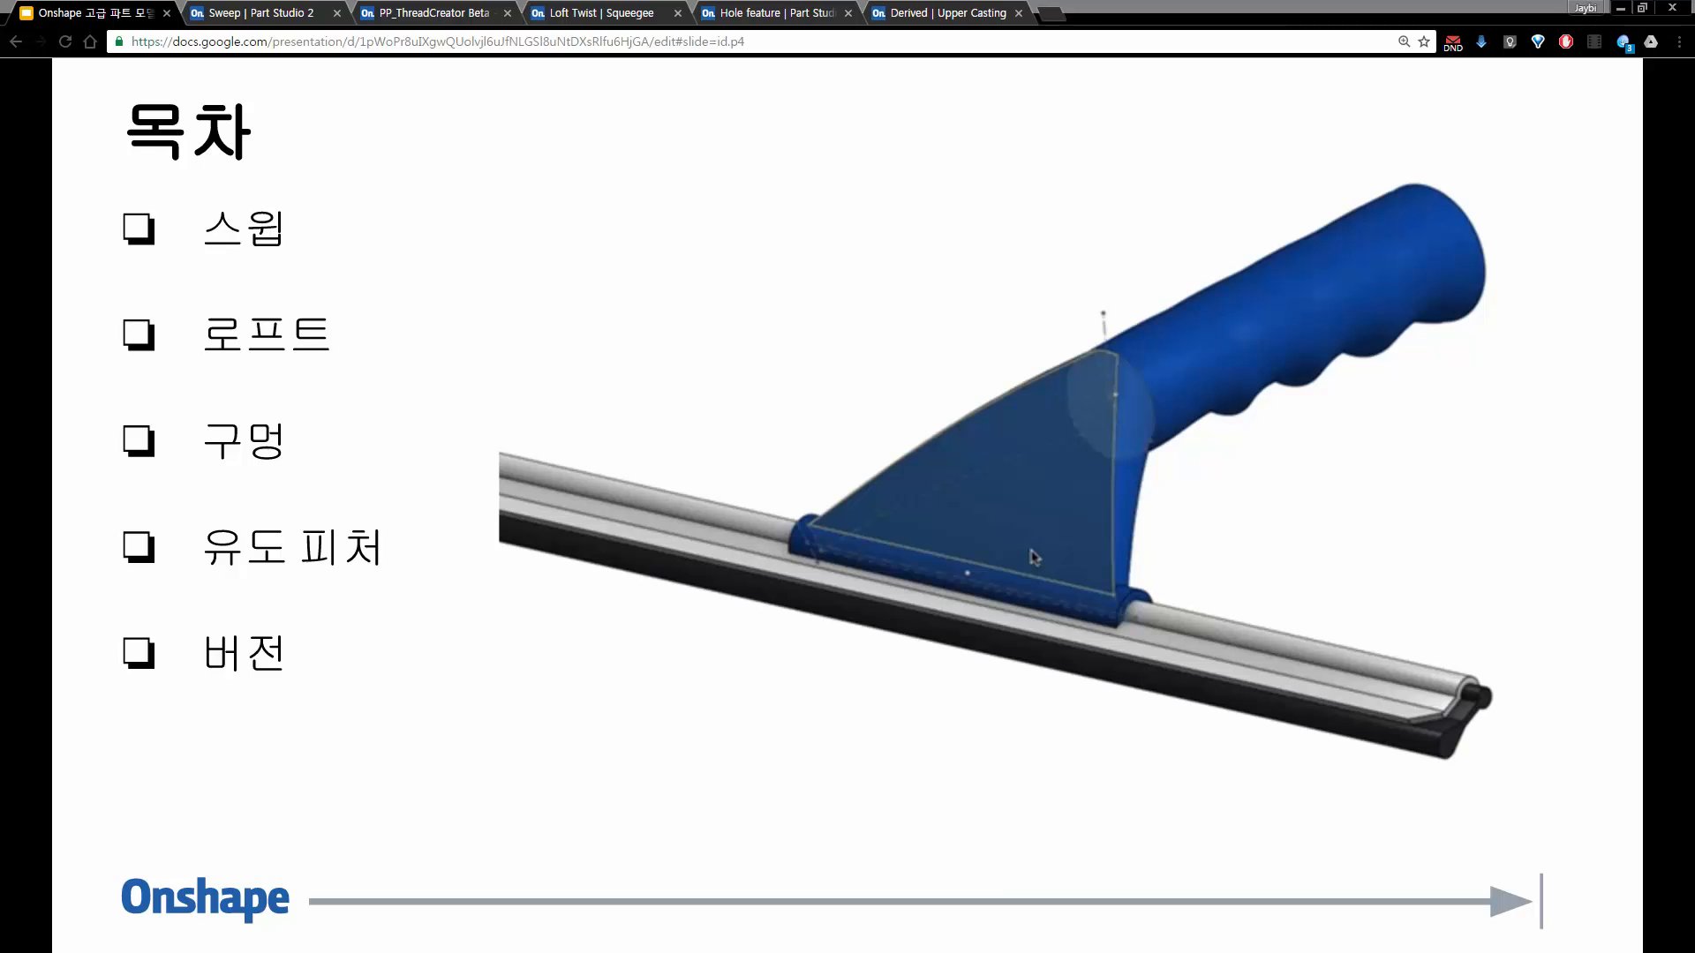
{"action": "key", "text": "Right"}
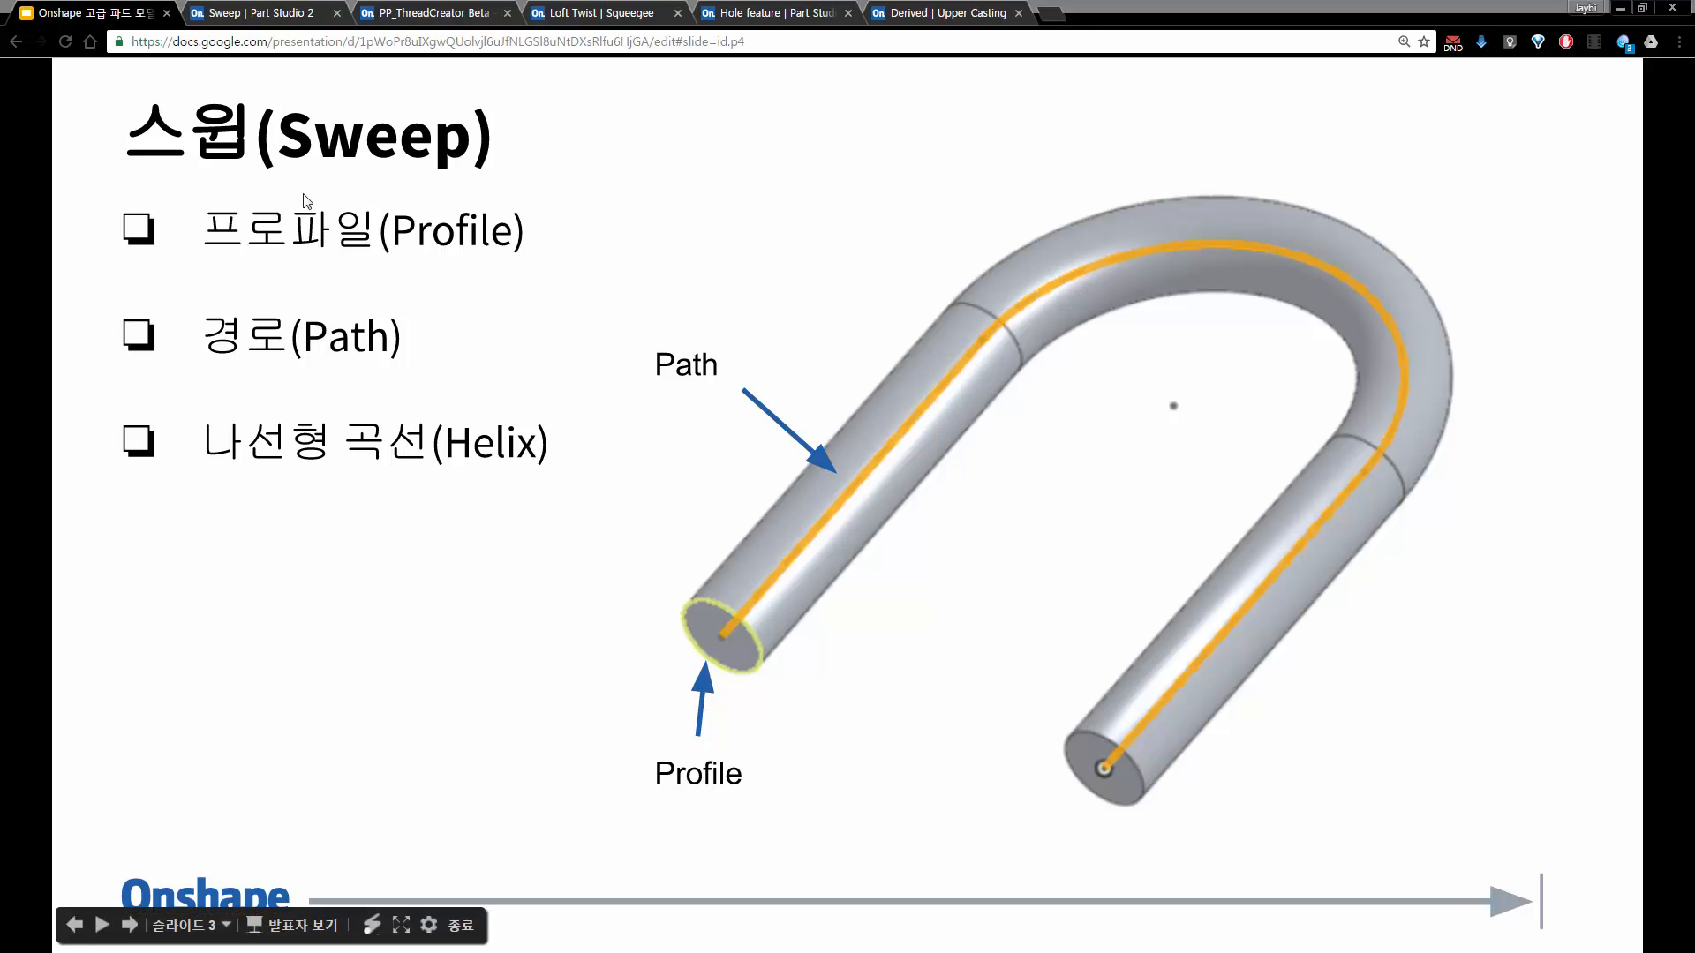
{"action": "left_click", "coordinate": [282, 22]}
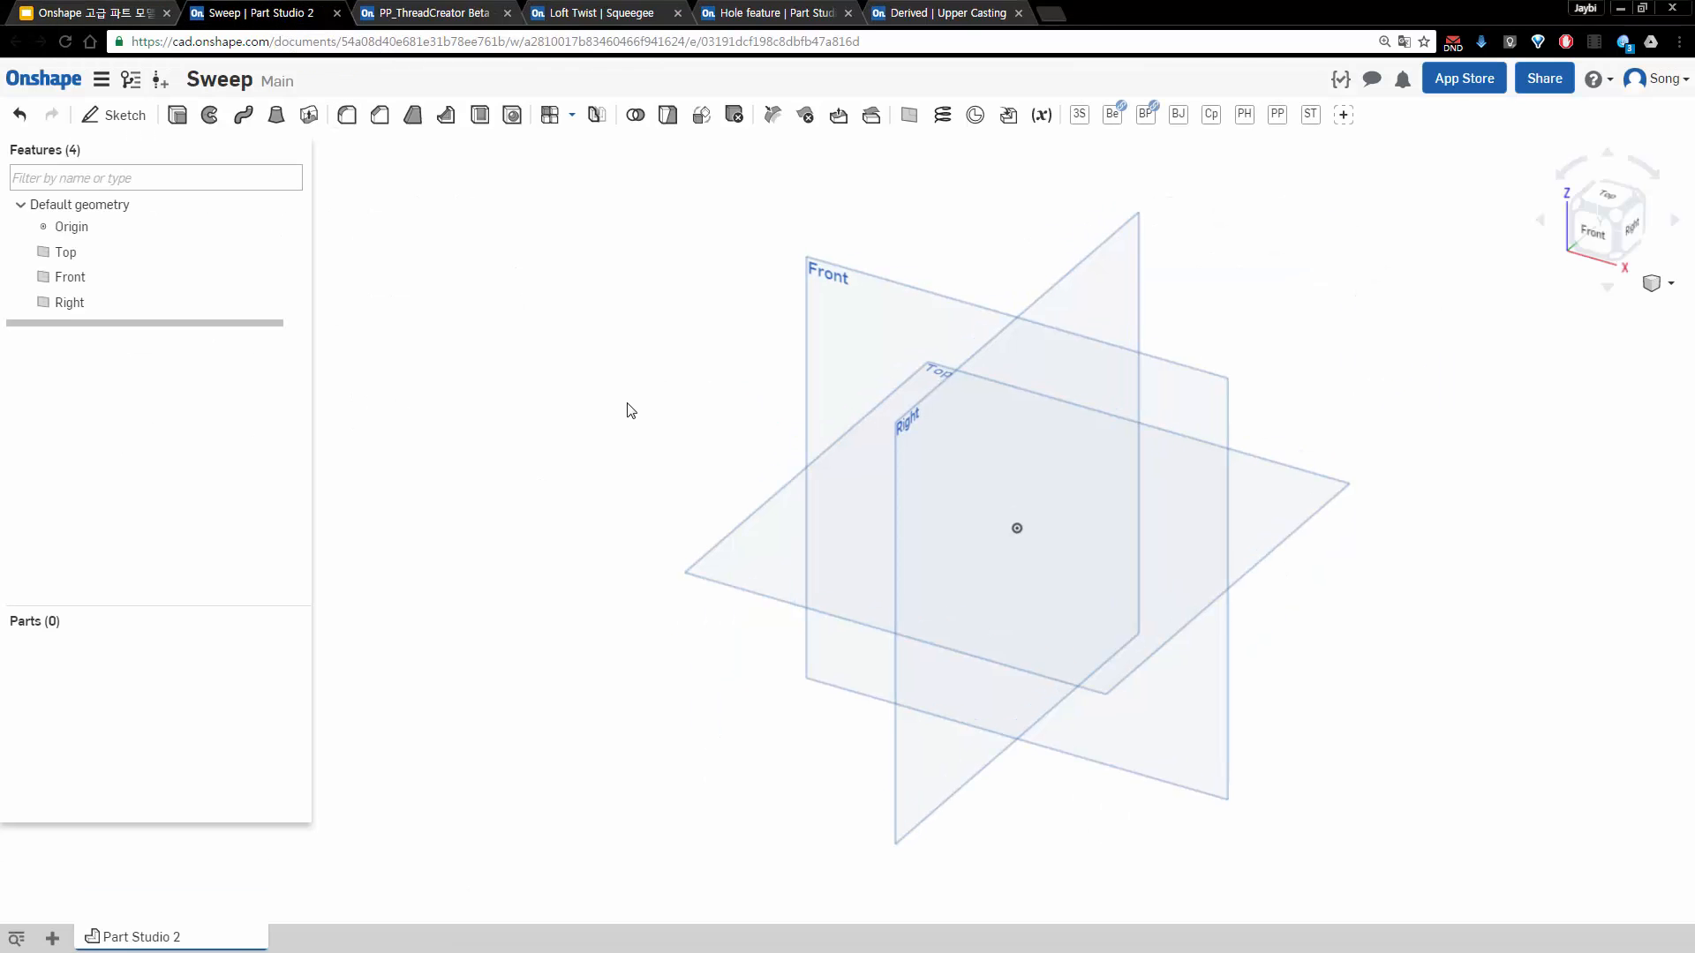
Start a sketch on the Front plane and draw a vertical line about 70 mm long upward from the origin
{"action": "right_click_drag", "start_coordinate": [588, 491], "coordinate": [567, 522]}
{"action": "left_click", "coordinate": [830, 320]}
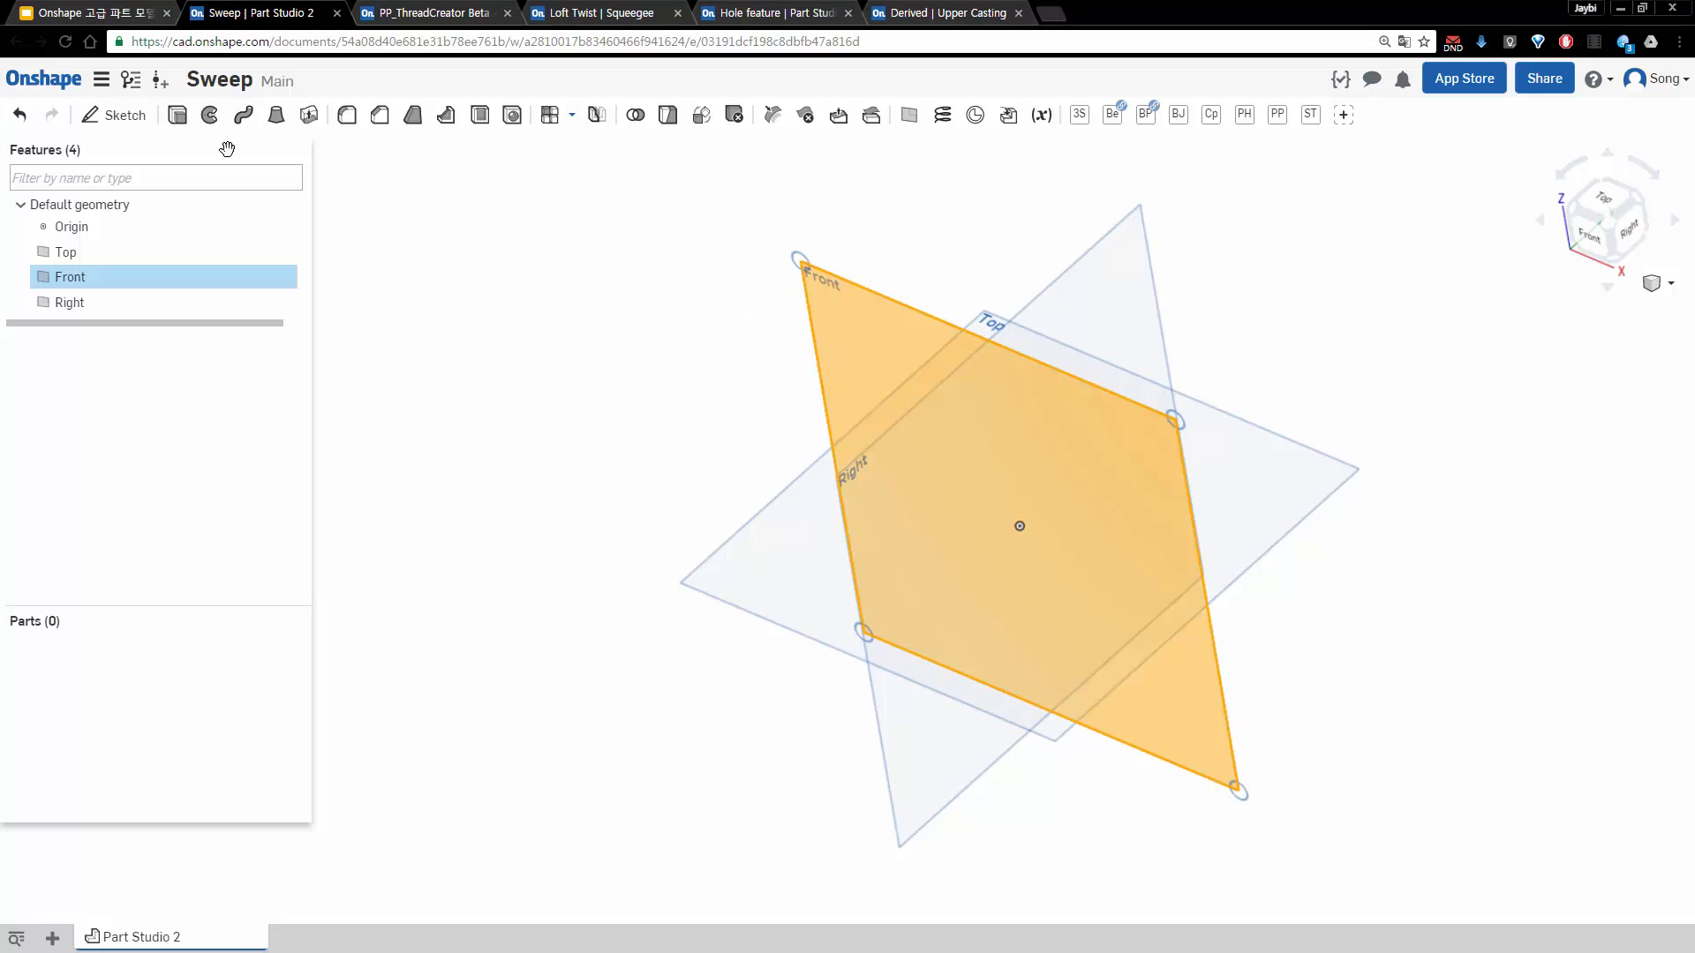
{"action": "left_click", "coordinate": [117, 115]}
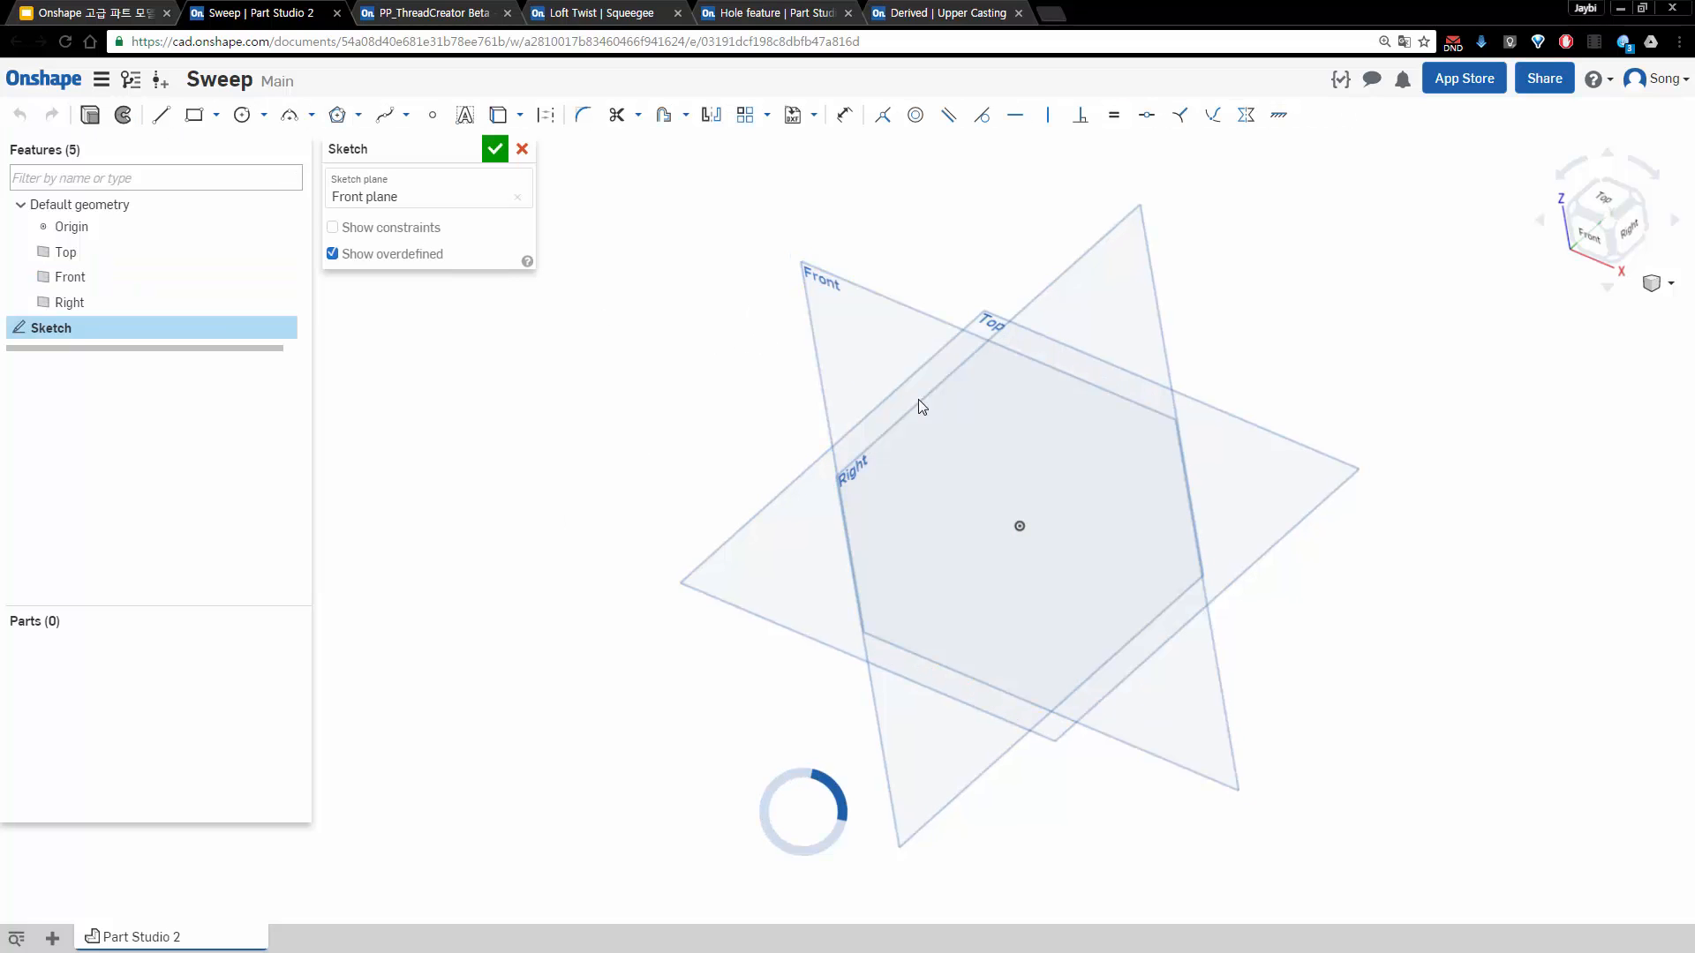
{"action": "key", "text": "n"}
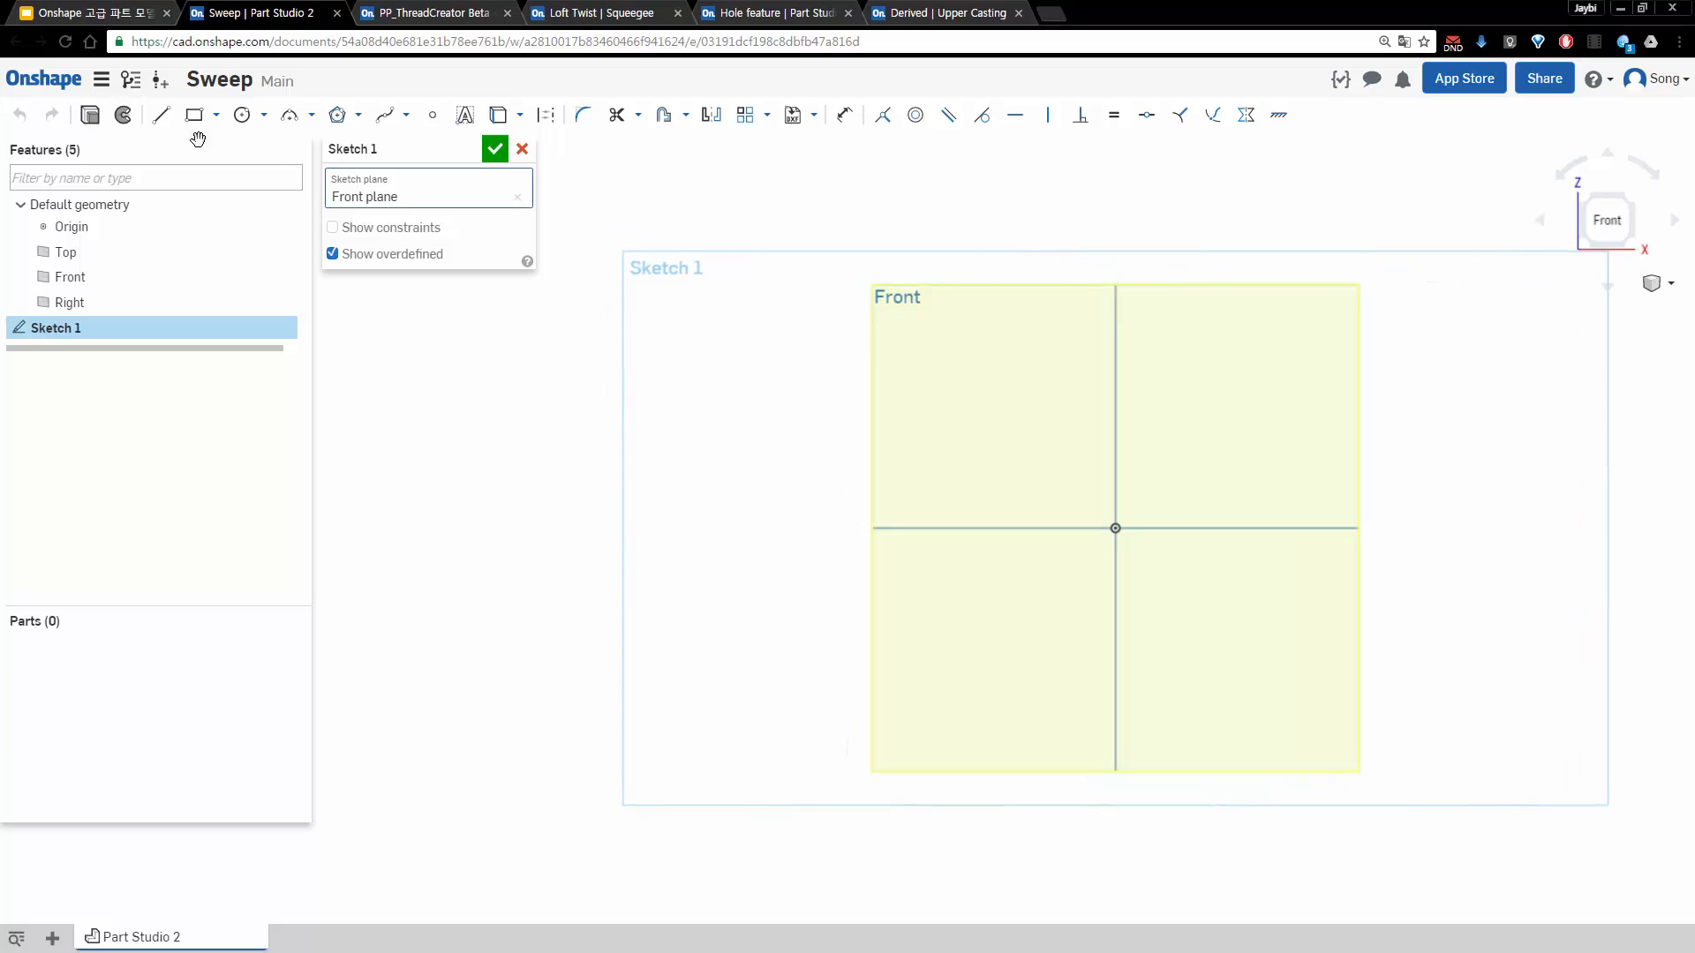
{"action": "key", "text": "l"}
{"action": "left_click", "coordinate": [1115, 528]}
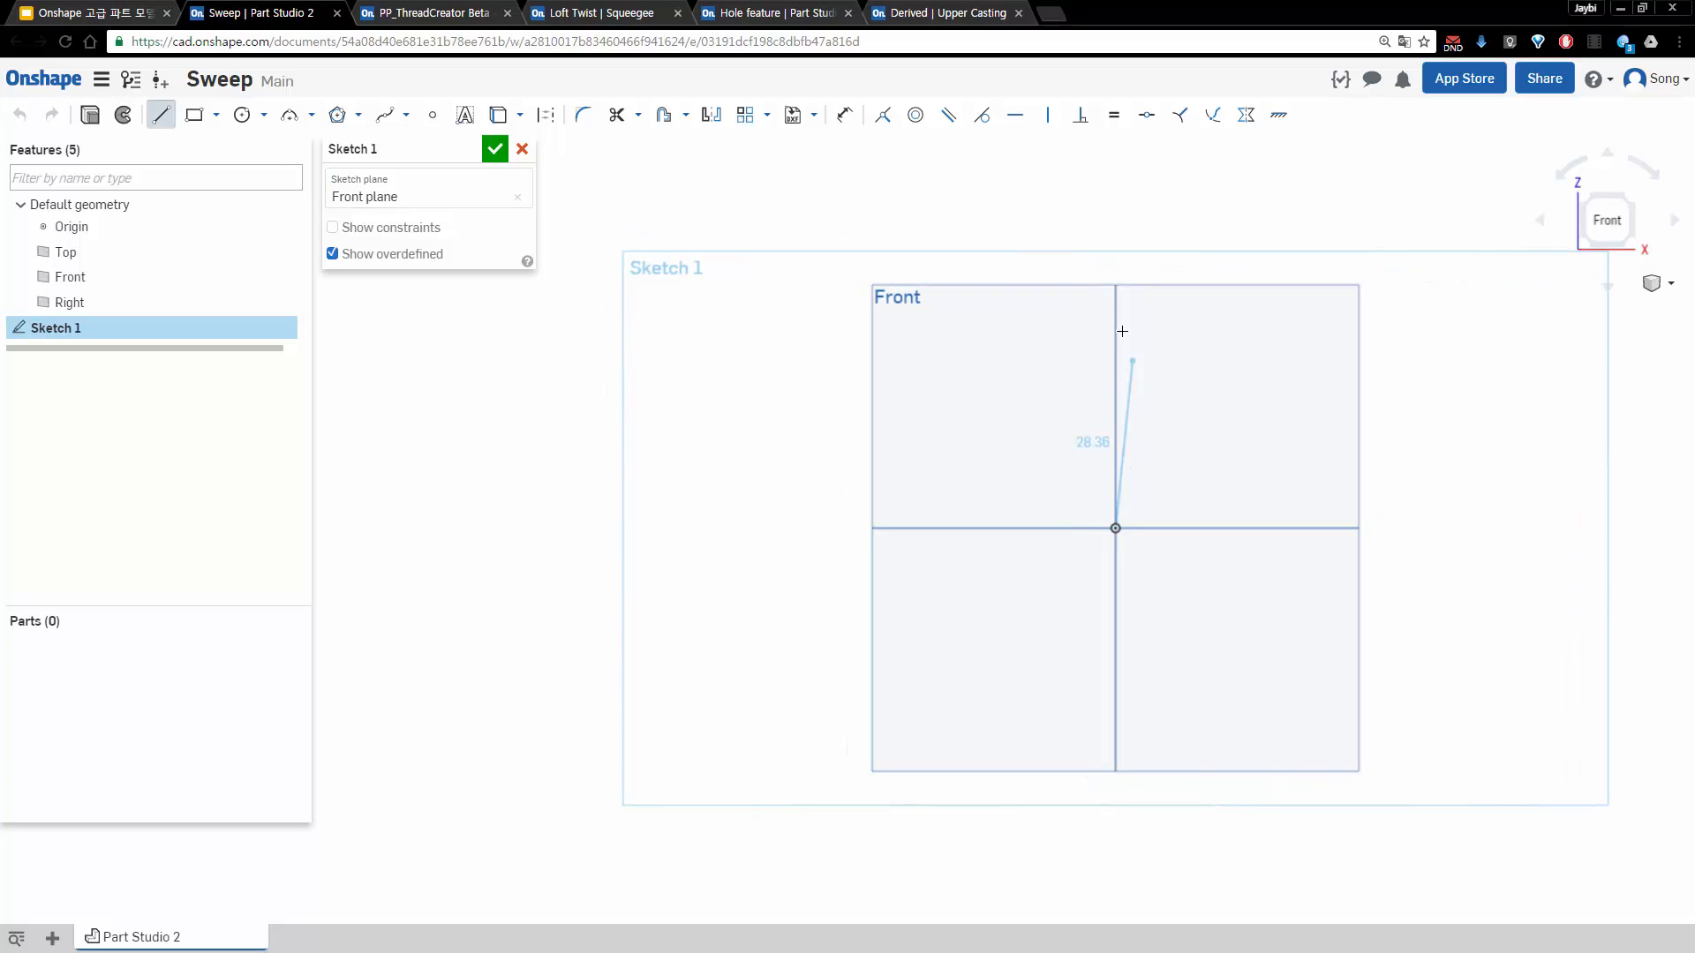
{"action": "left_click", "coordinate": [1115, 300]}
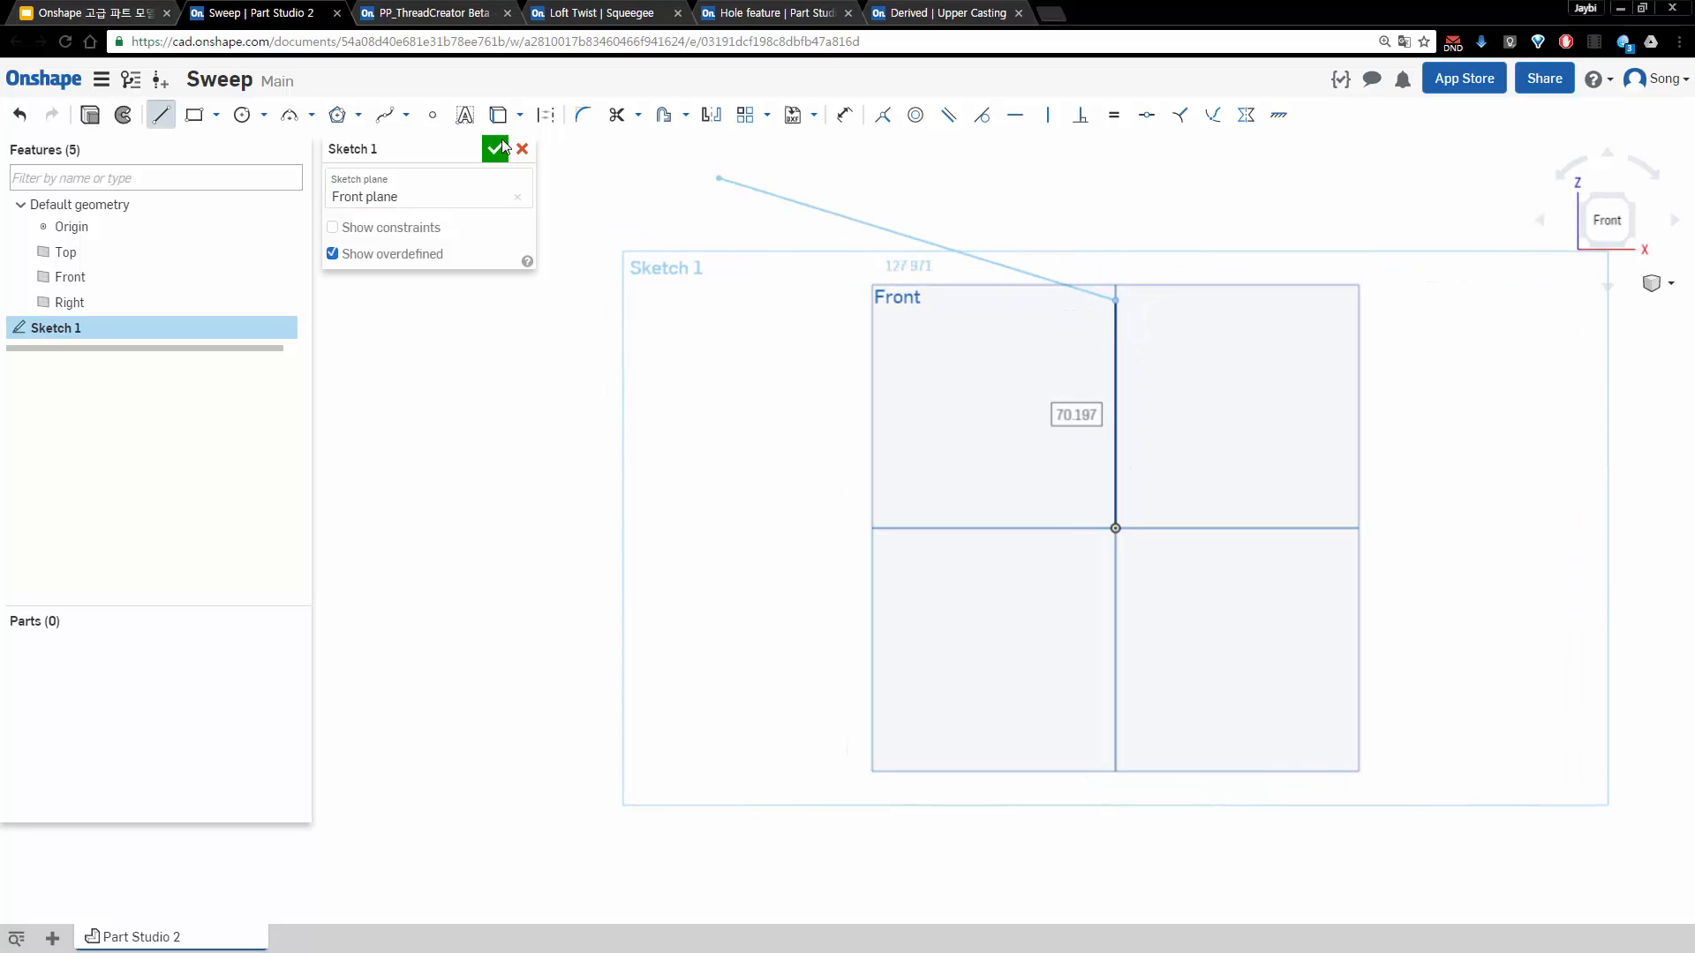
{"action": "left_click", "coordinate": [309, 115]}
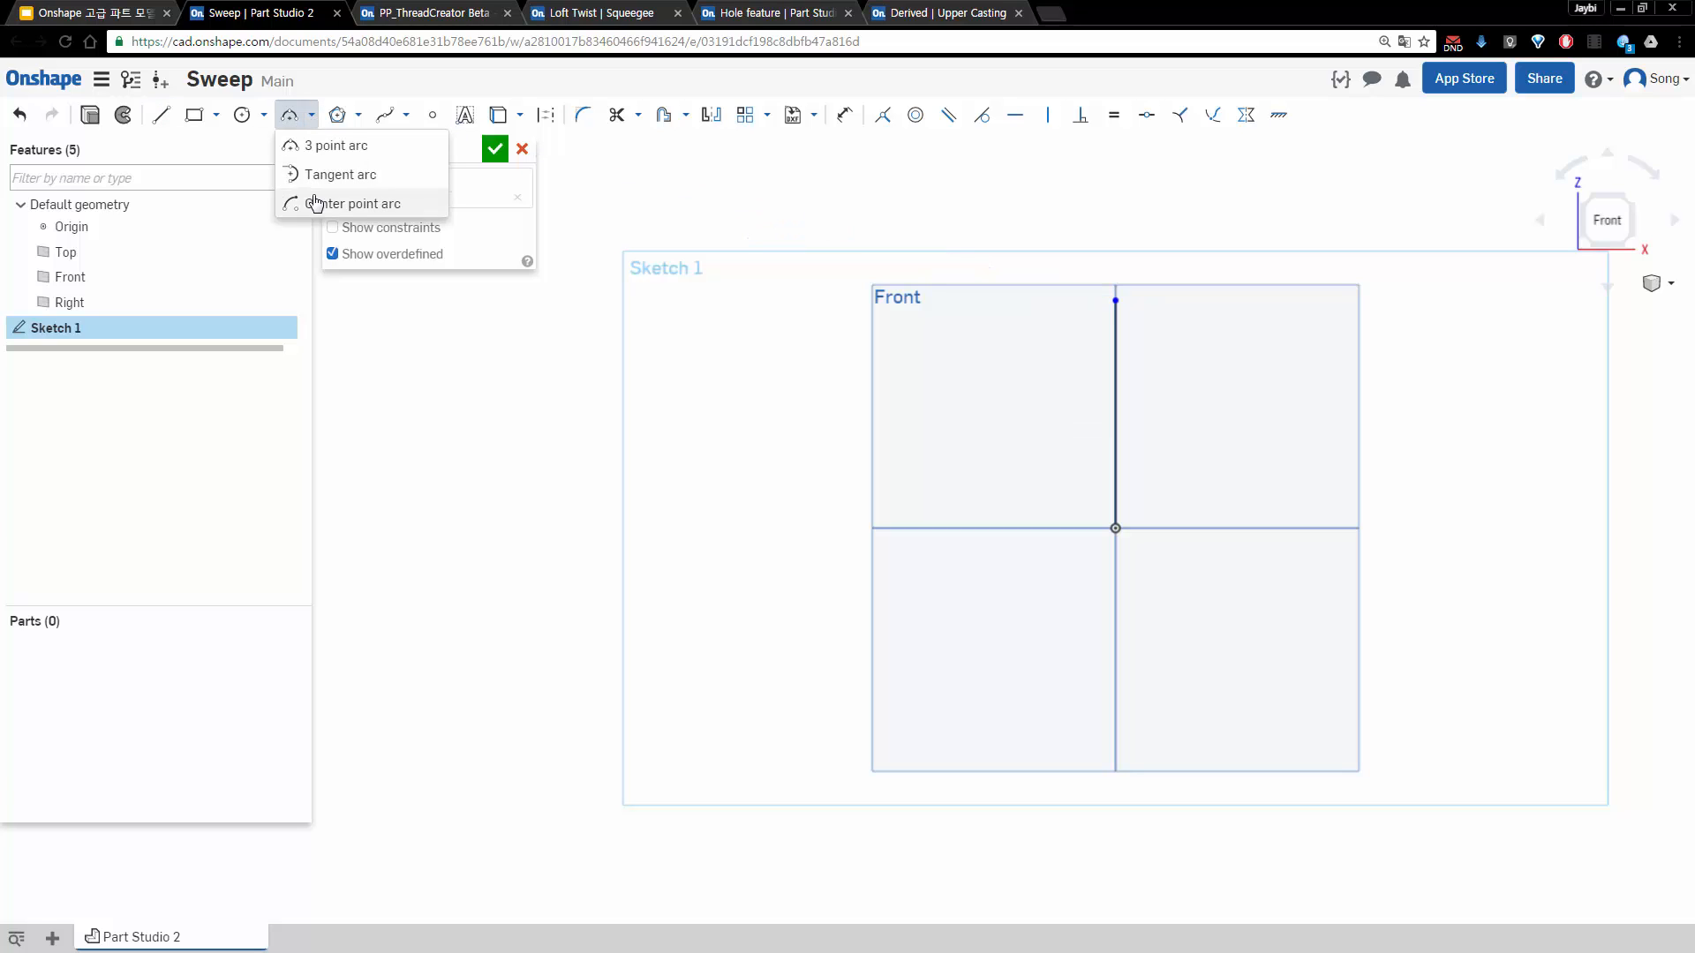
{"action": "left_click", "coordinate": [336, 199]}
{"action": "left_click", "coordinate": [1115, 322]}
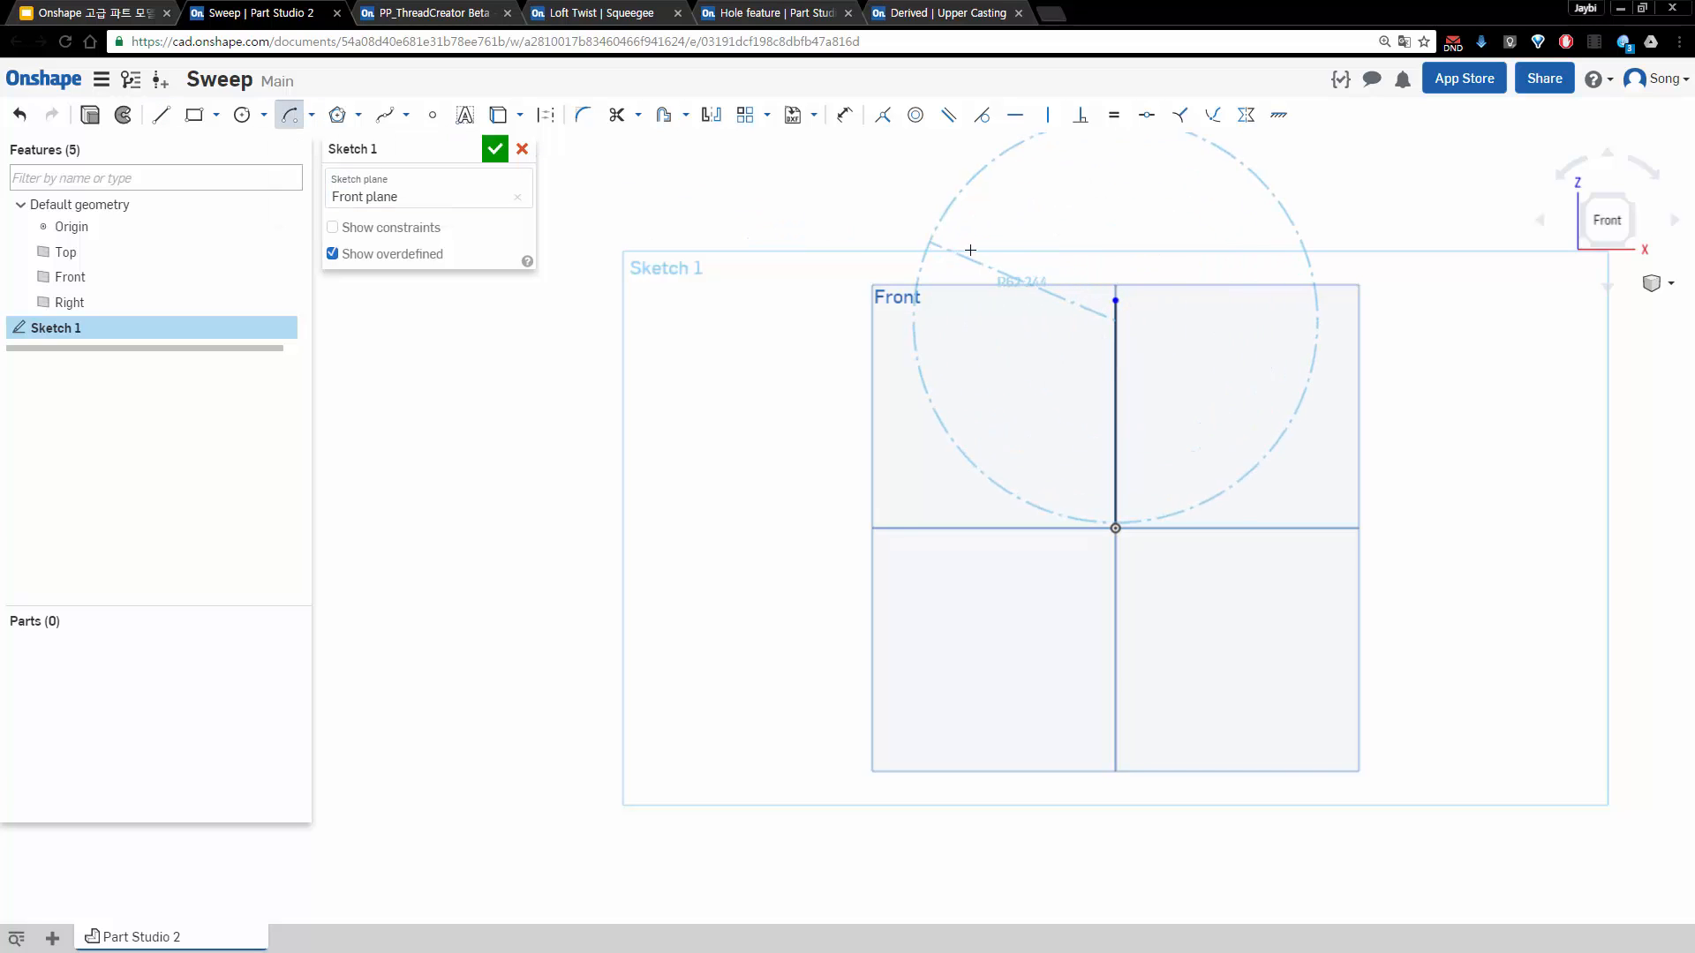
{"action": "key", "text": "Escape"}
Draw a tangent semicircular arc from the vertical line's upper end to a point level with it on the left
{"action": "left_click", "coordinate": [310, 116]}
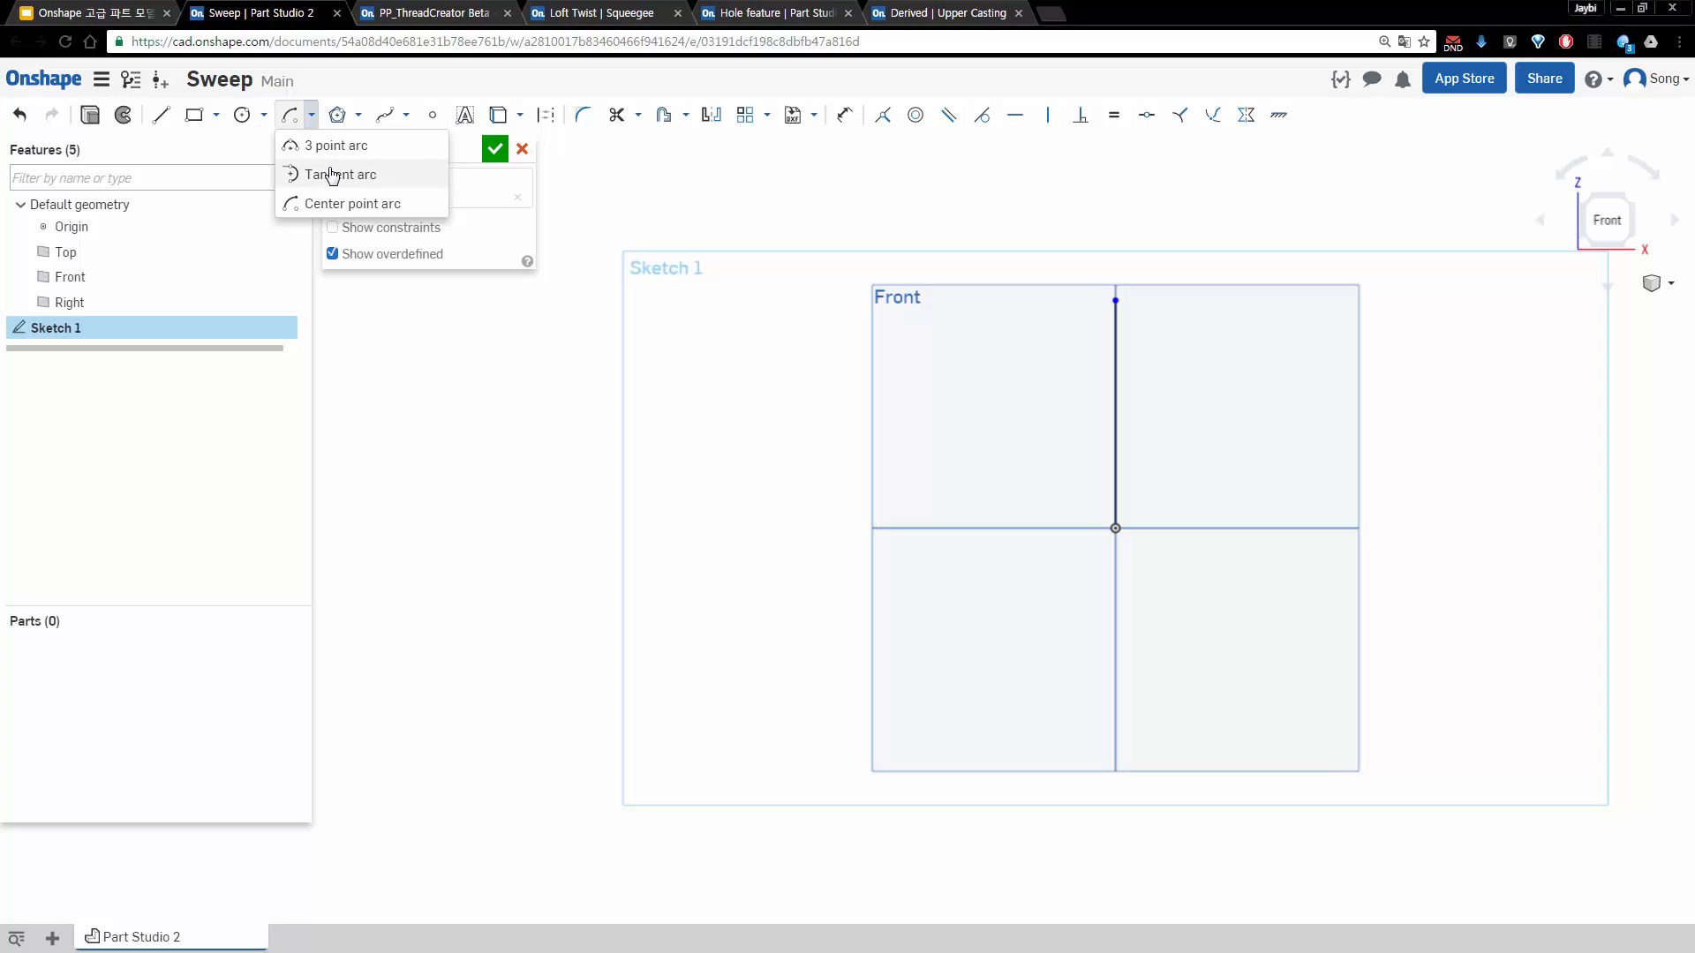
{"action": "left_click", "coordinate": [329, 174]}
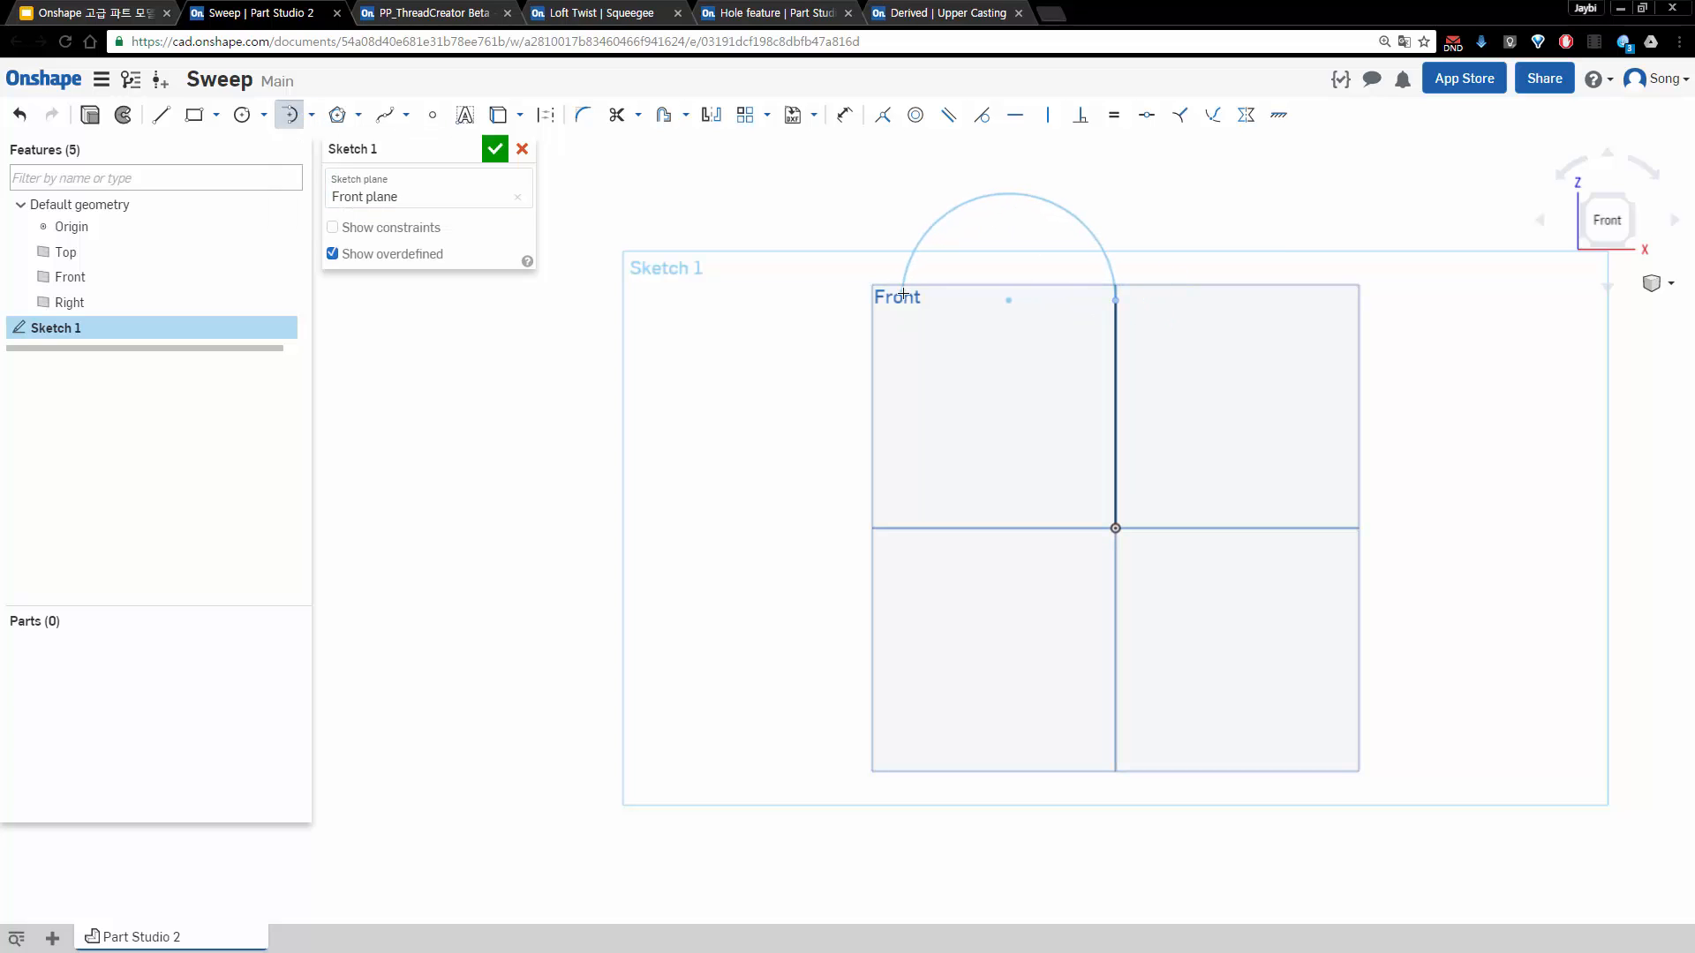
{"action": "left_click", "coordinate": [1115, 300]}
{"action": "left_click", "coordinate": [907, 299]}
Draw a vertical line from the arc's free end down to the origin's level, and pull their shared point outward to widen the U
{"action": "key", "text": "l"}
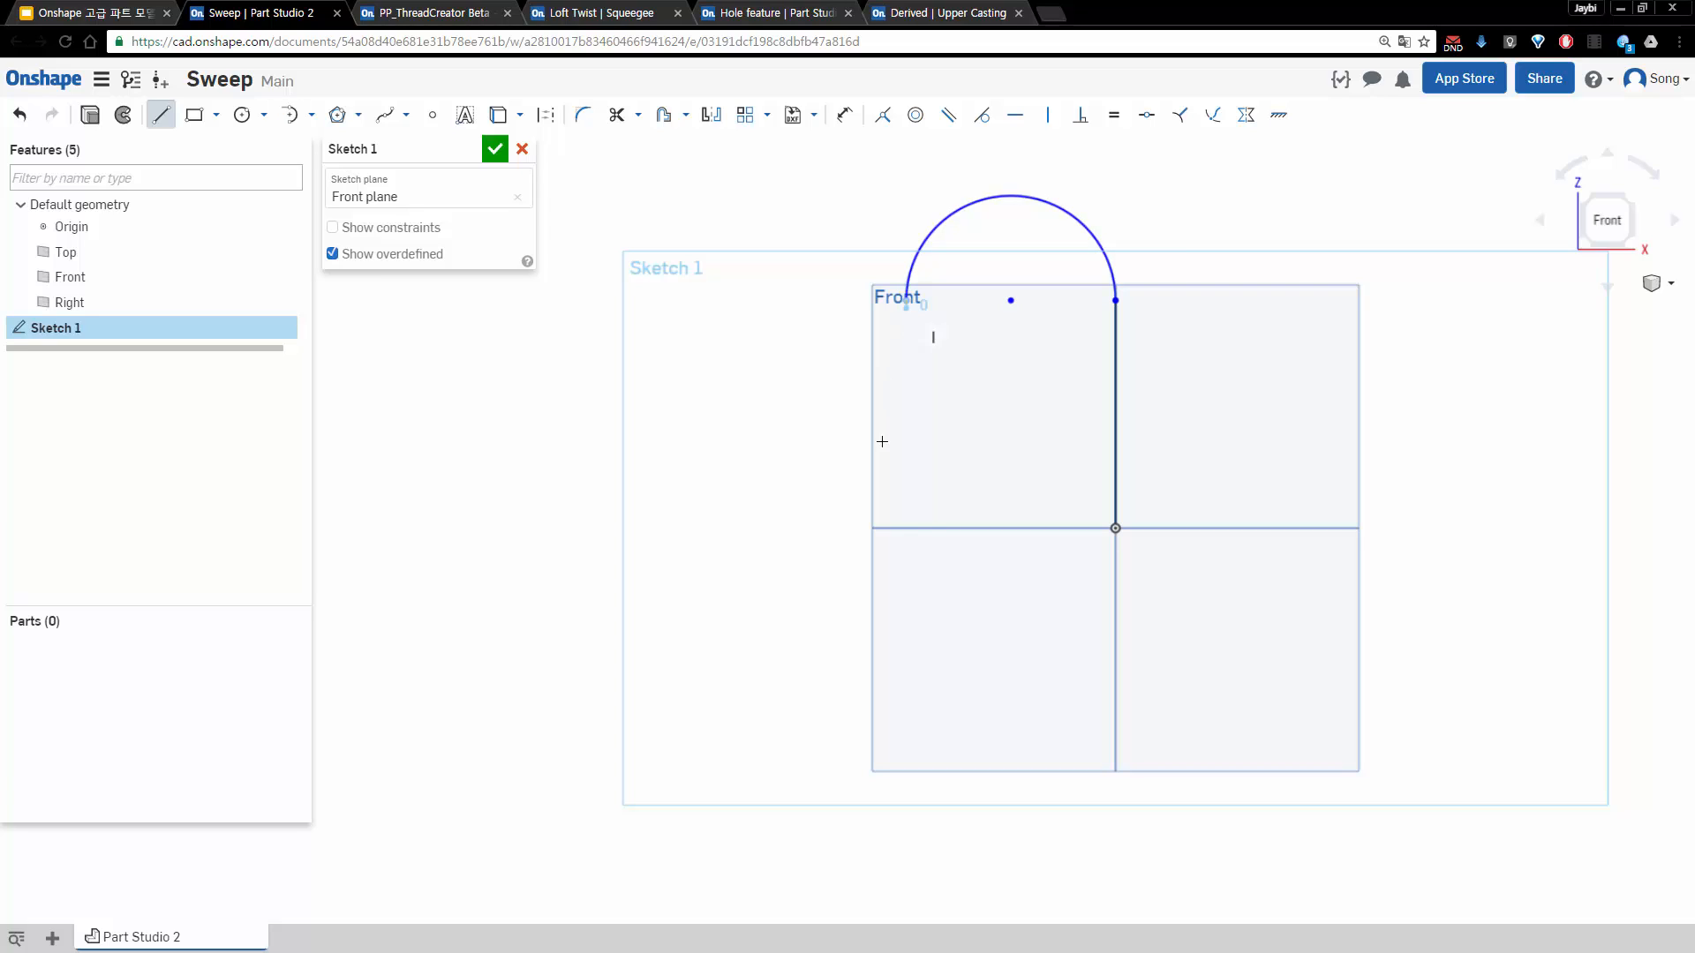
{"action": "left_click", "coordinate": [907, 300]}
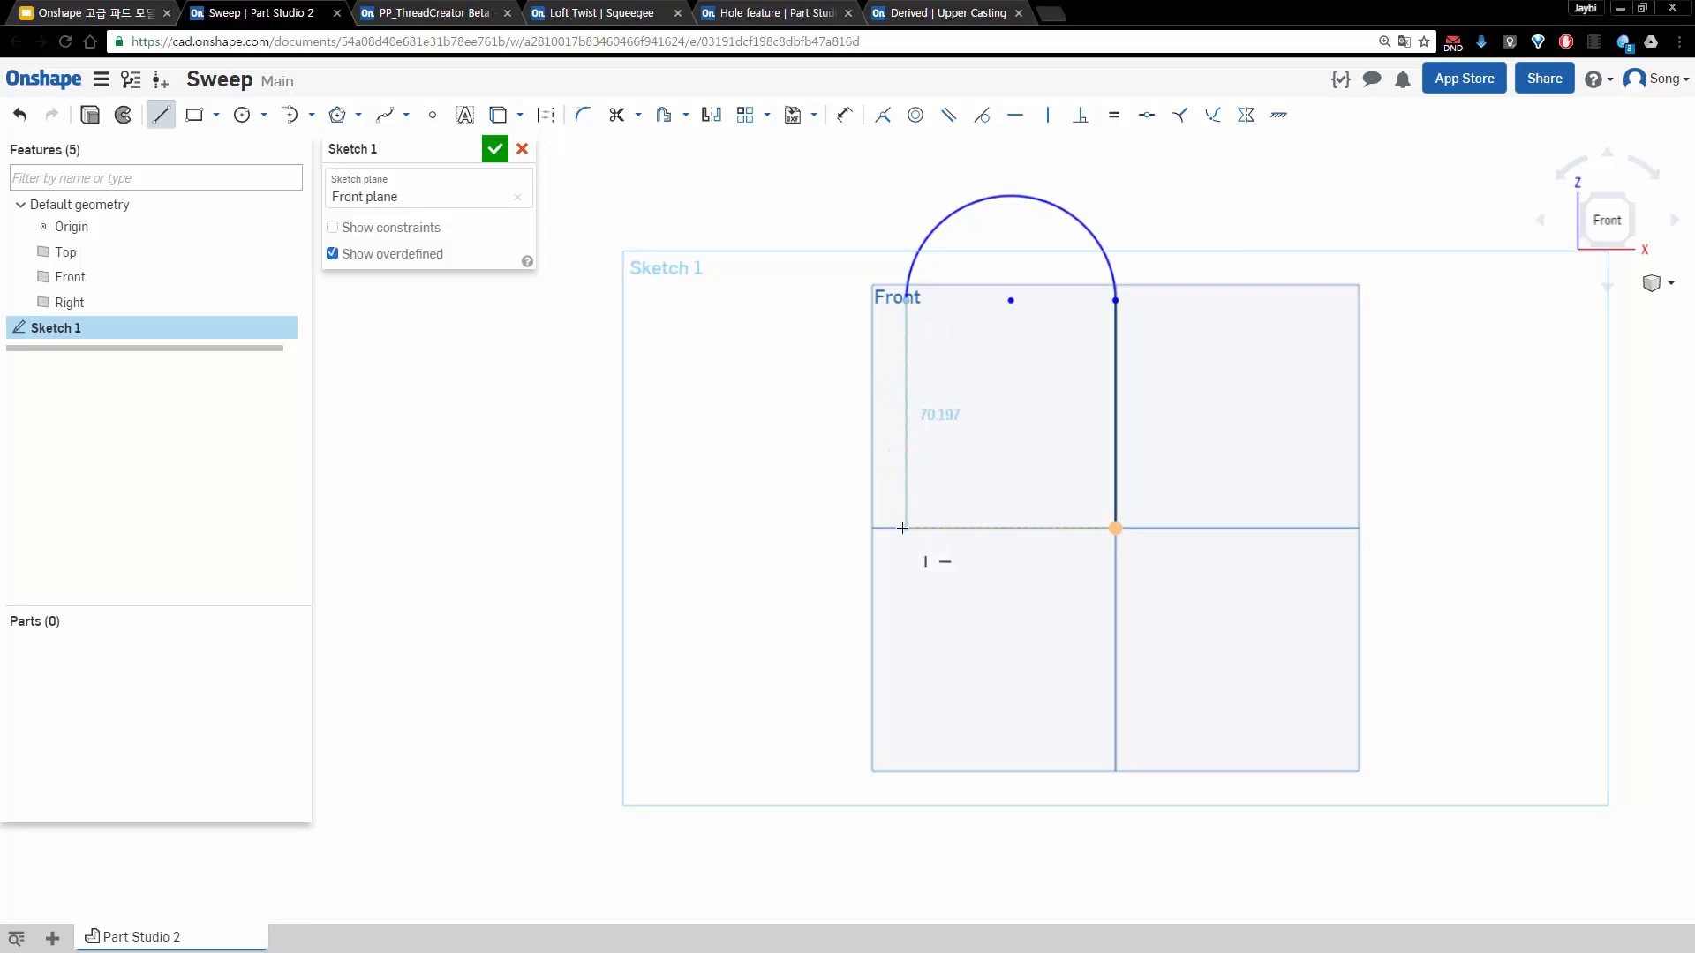
{"action": "left_click", "coordinate": [902, 528]}
{"action": "key", "text": "Escape"}
{"action": "mouse_move", "coordinate": [907, 302]}
{"action": "left_mouse_down"}
{"action": "mouse_move", "coordinate": [995, 333]}
{"action": "mouse_move", "coordinate": [847, 318]}
{"action": "mouse_move", "coordinate": [863, 319]}
{"action": "left_mouse_up"}
{"action": "scroll", "coordinate": [971, 371], "scroll_direction": "down", "scroll_amount": 2}
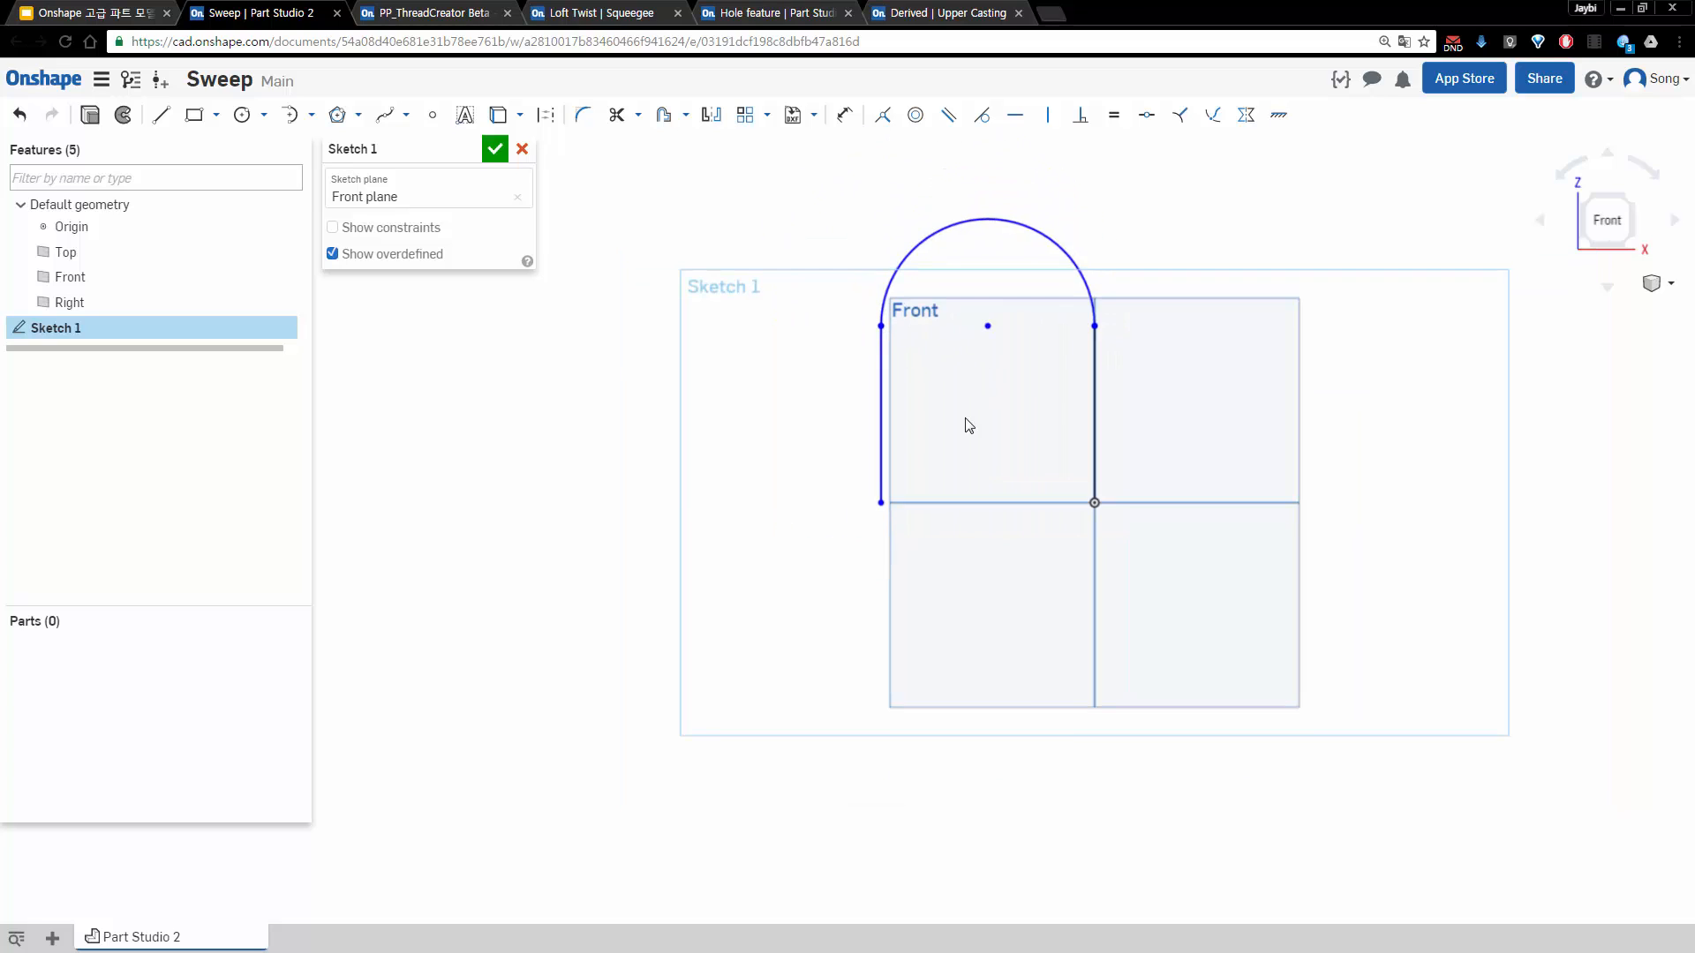
Show the sketch constraints and add a tangent constraint between the arc and the left vertical line
{"action": "left_click", "coordinate": [425, 227]}
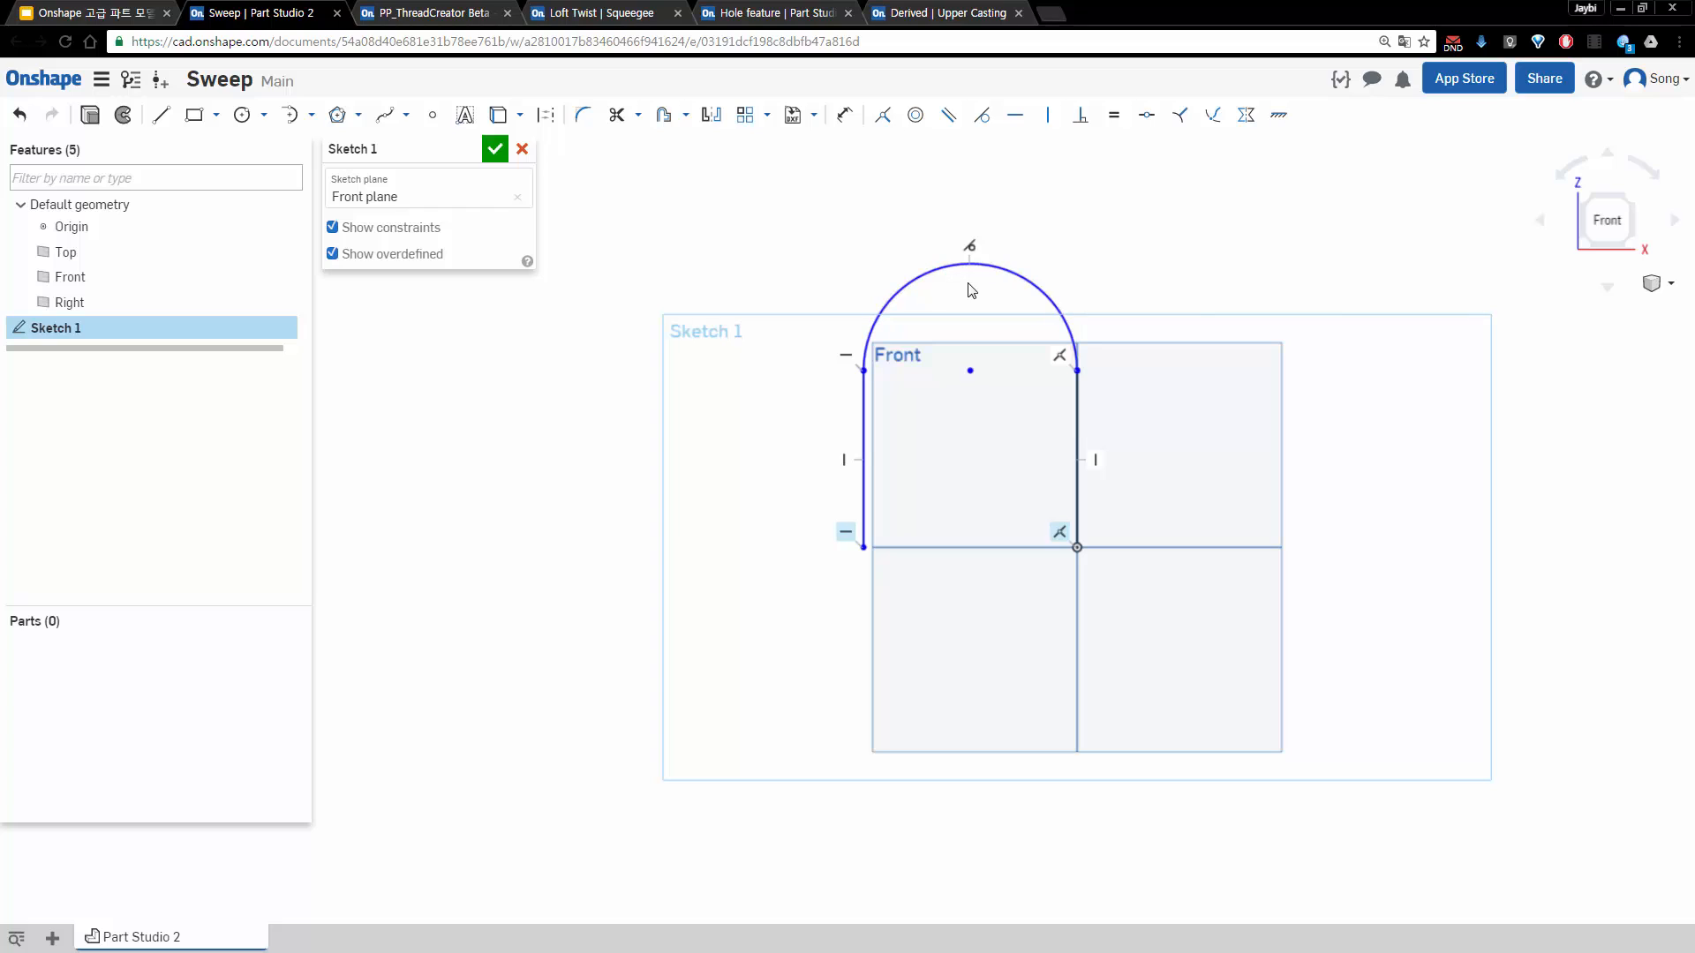
{"action": "left_click", "coordinate": [970, 249]}
{"action": "left_click", "coordinate": [821, 254]}
{"action": "key", "text": "d"}
{"action": "left_click", "coordinate": [983, 122]}
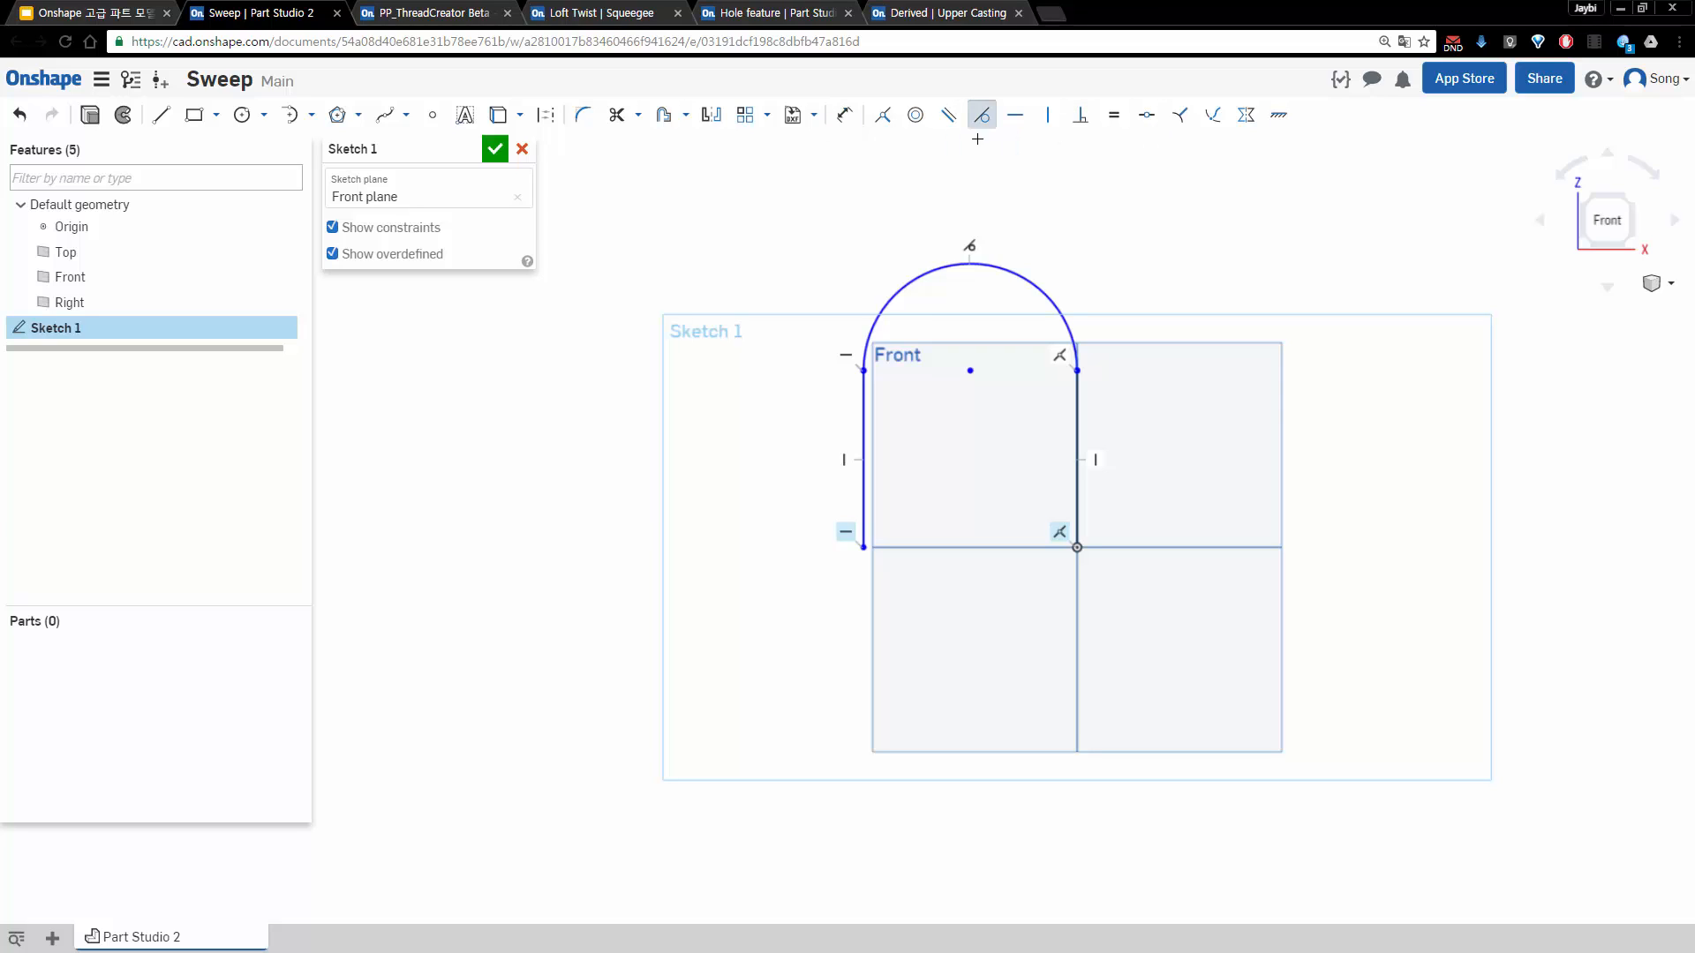
{"action": "left_click", "coordinate": [891, 303]}
{"action": "left_click", "coordinate": [859, 400]}
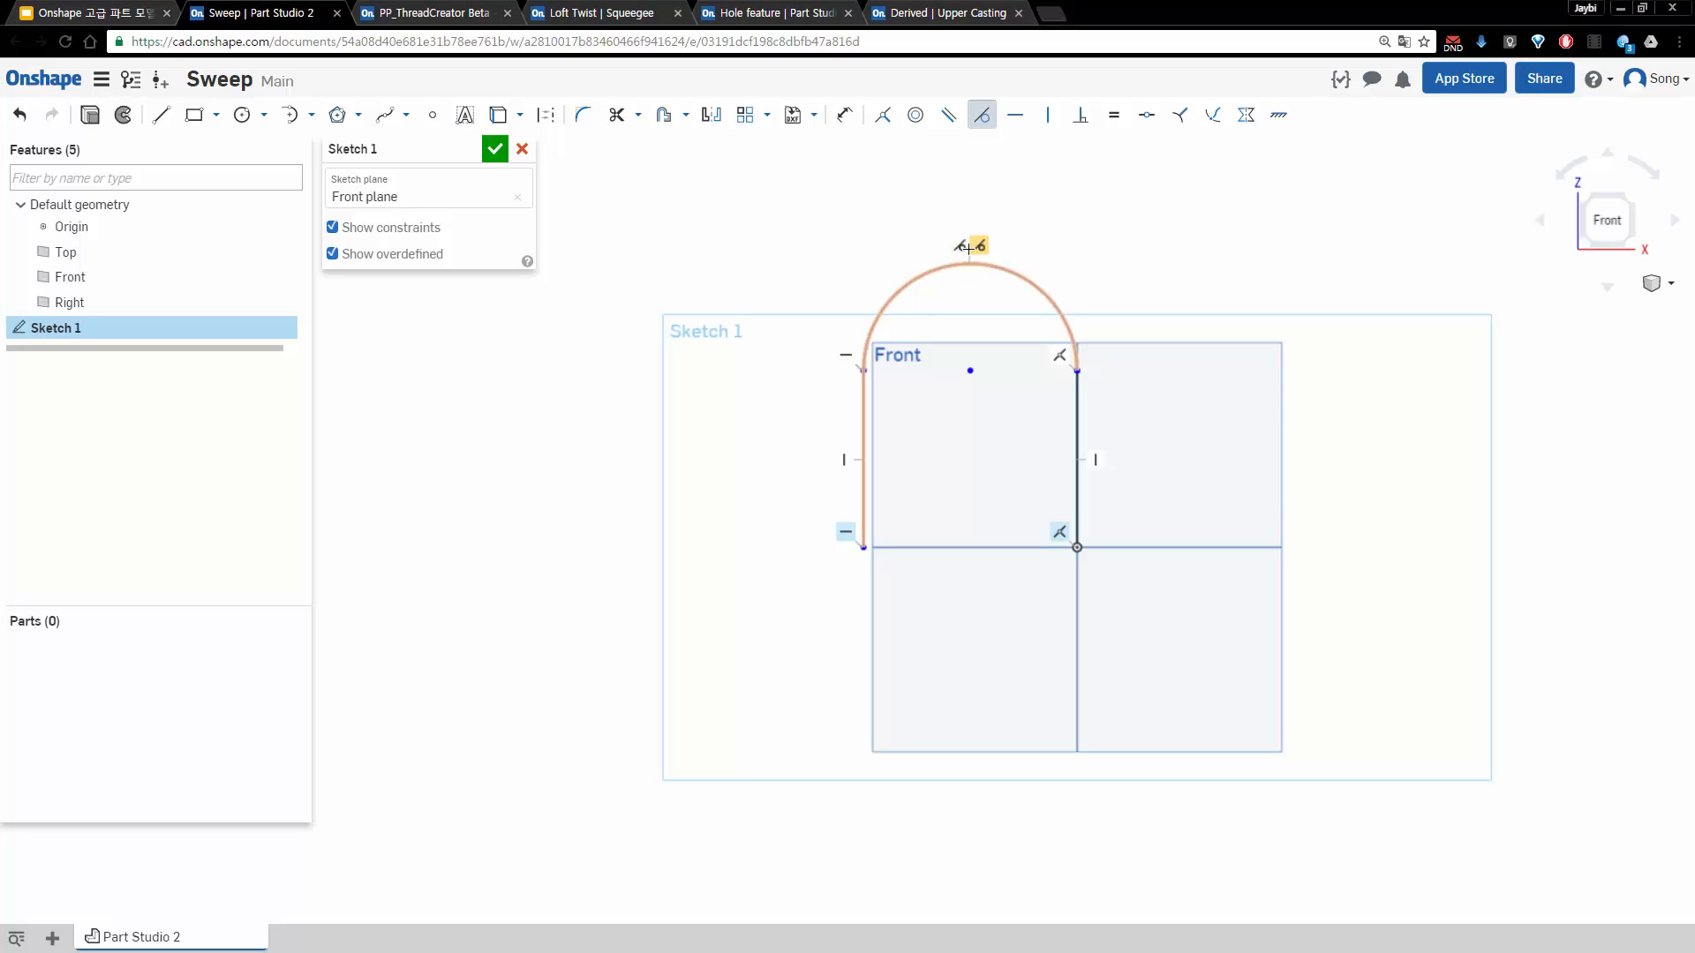
Dimension the right vertical leg of the U, from the origin to the arc's centre height, at 100 mm
{"action": "key", "text": "d"}
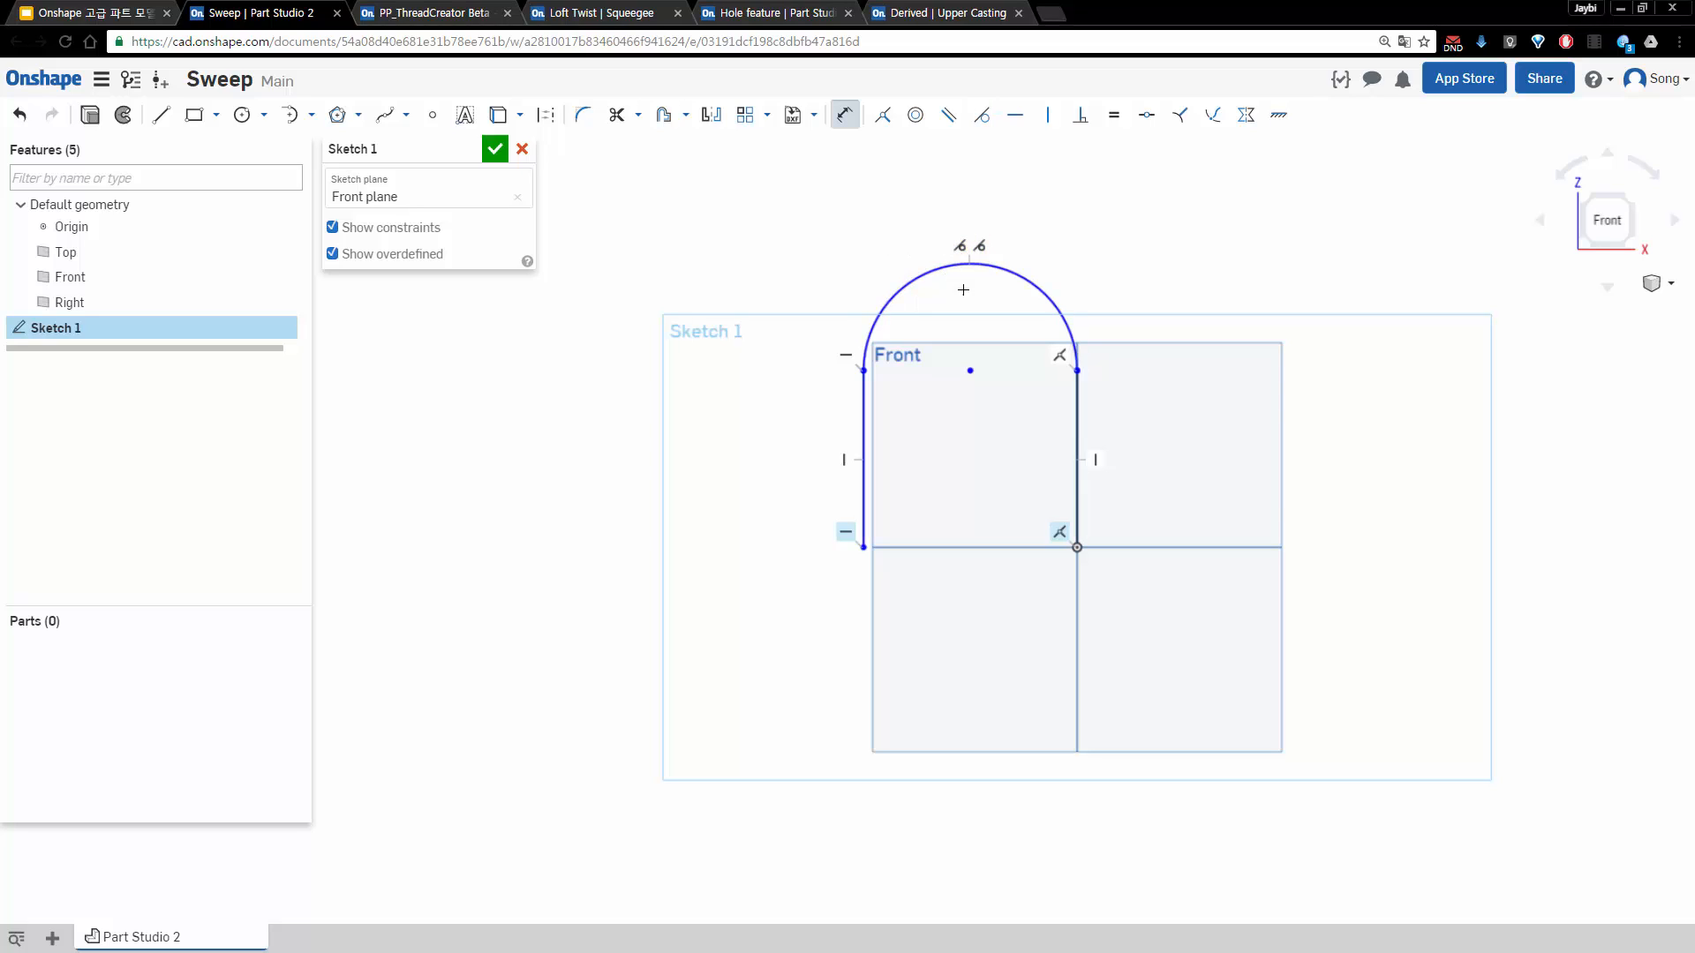
{"action": "left_click", "coordinate": [1077, 548]}
{"action": "left_click", "coordinate": [1167, 487]}
{"action": "type", "text": "100"}
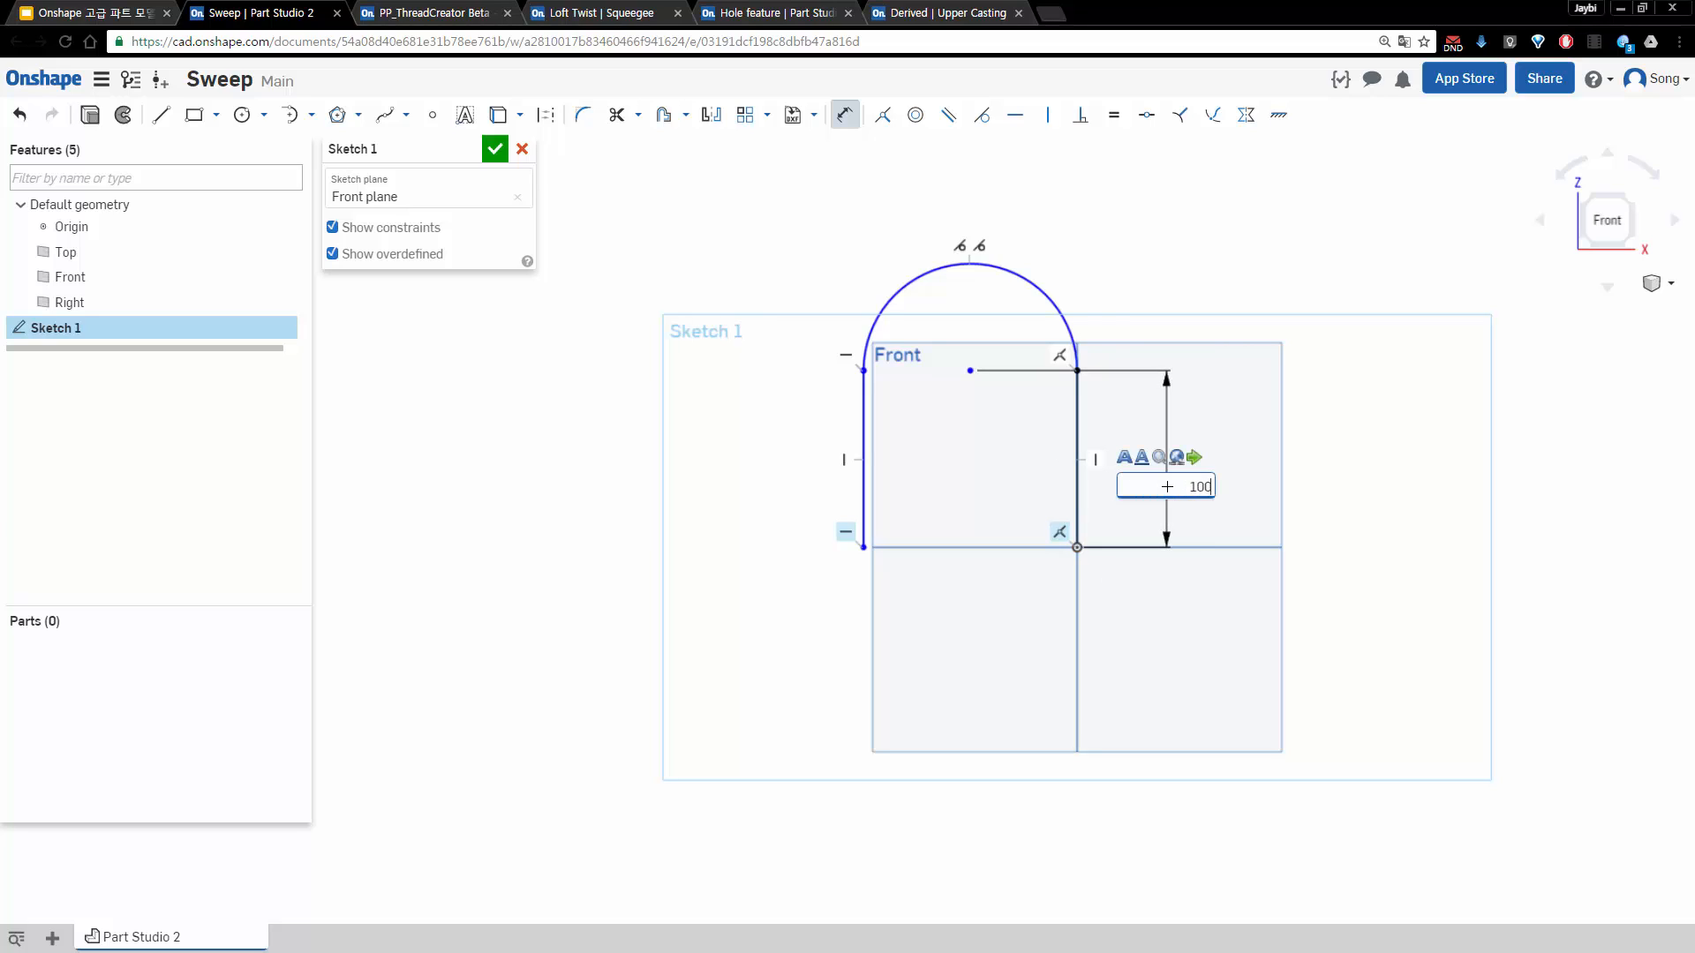
{"action": "key", "text": "Return"}
Dimension the arc's radius at 50 mm and finish the U-shaped path sketch
{"action": "left_click", "coordinate": [1065, 210]}
{"action": "left_click", "coordinate": [1130, 177]}
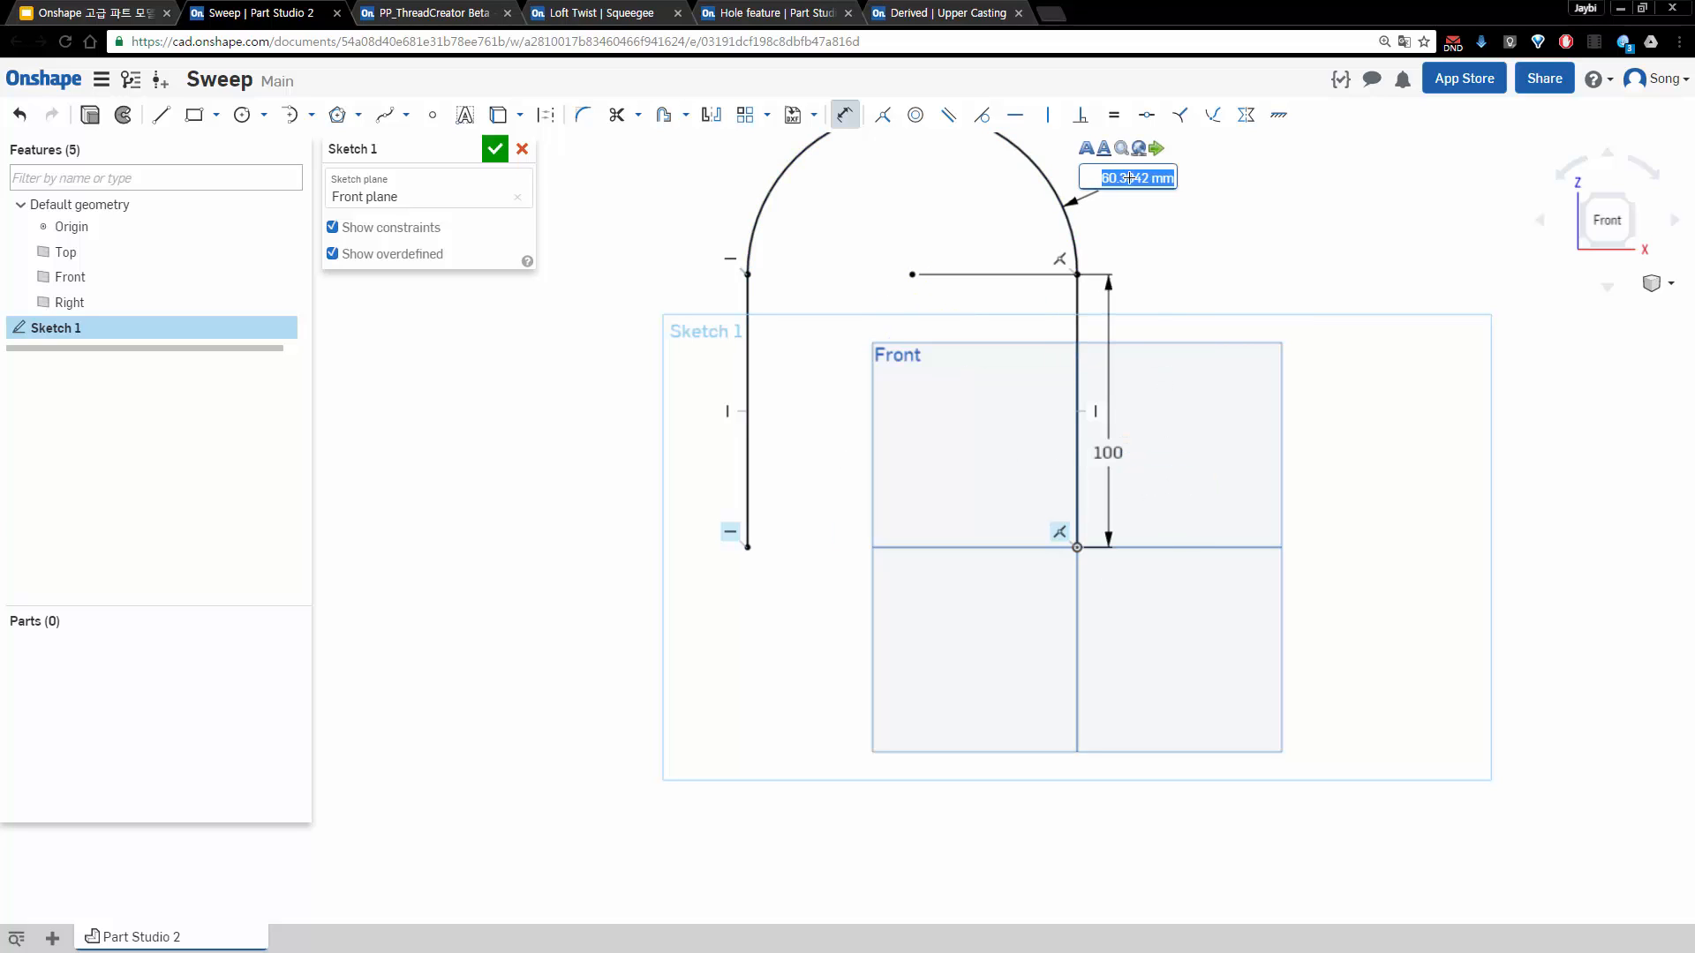
{"action": "type", "text": "50"}
{"action": "key", "text": "Return"}
{"action": "middle_click_drag", "start_coordinate": [1217, 281], "coordinate": [1292, 339]}
{"action": "scroll", "coordinate": [1211, 359], "scroll_direction": "up", "scroll_amount": 2}
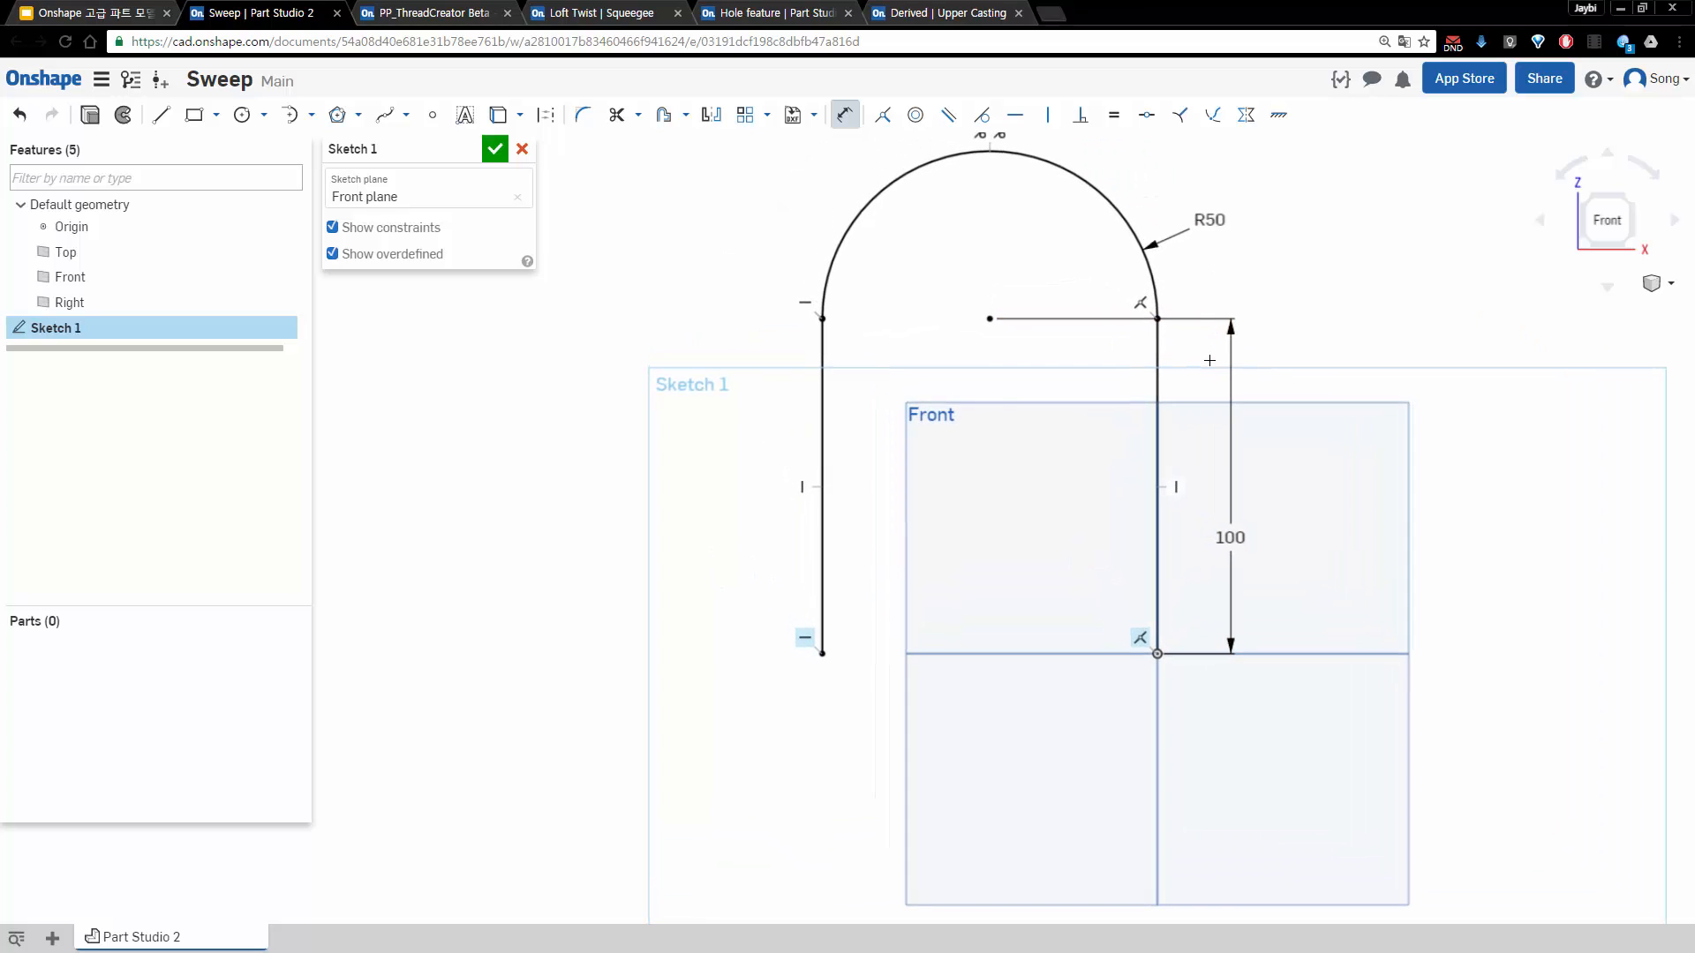
{"action": "scroll", "coordinate": [1210, 359], "scroll_direction": "down", "scroll_amount": 3}
{"action": "mouse_move", "coordinate": [1373, 449]}
{"action": "right_mouse_down"}
{"action": "mouse_move", "coordinate": [1370, 408]}
{"action": "mouse_move", "coordinate": [1369, 430]}
{"action": "right_mouse_up"}
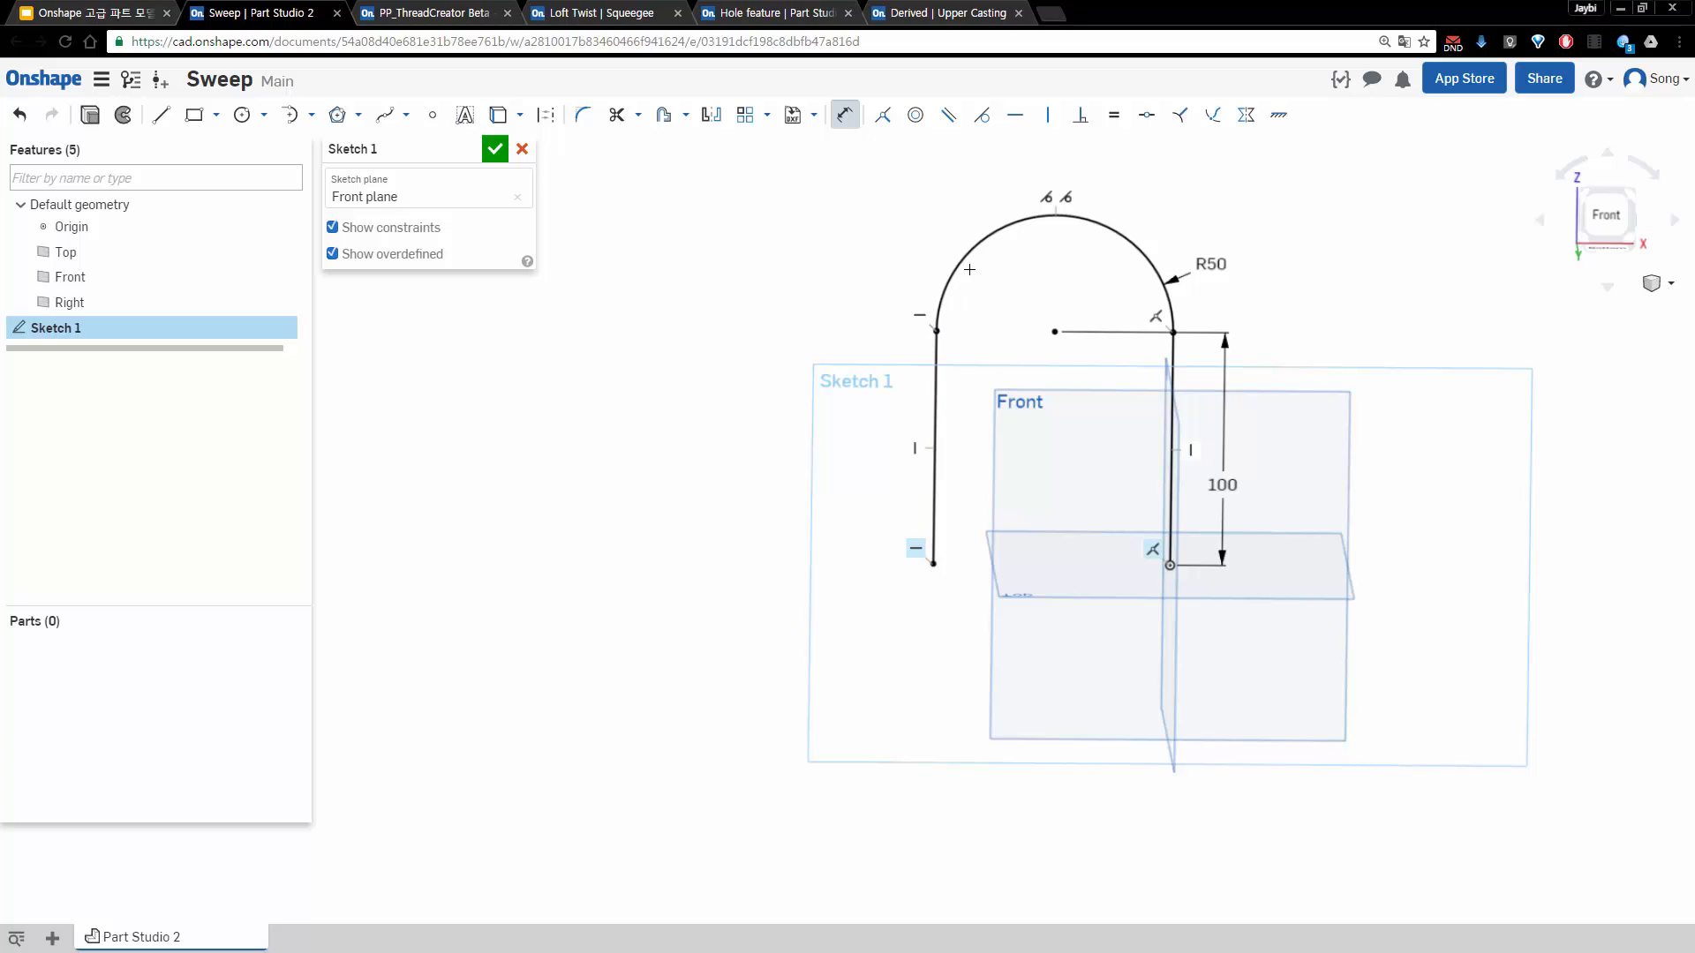
{"action": "left_click", "coordinate": [496, 148]}
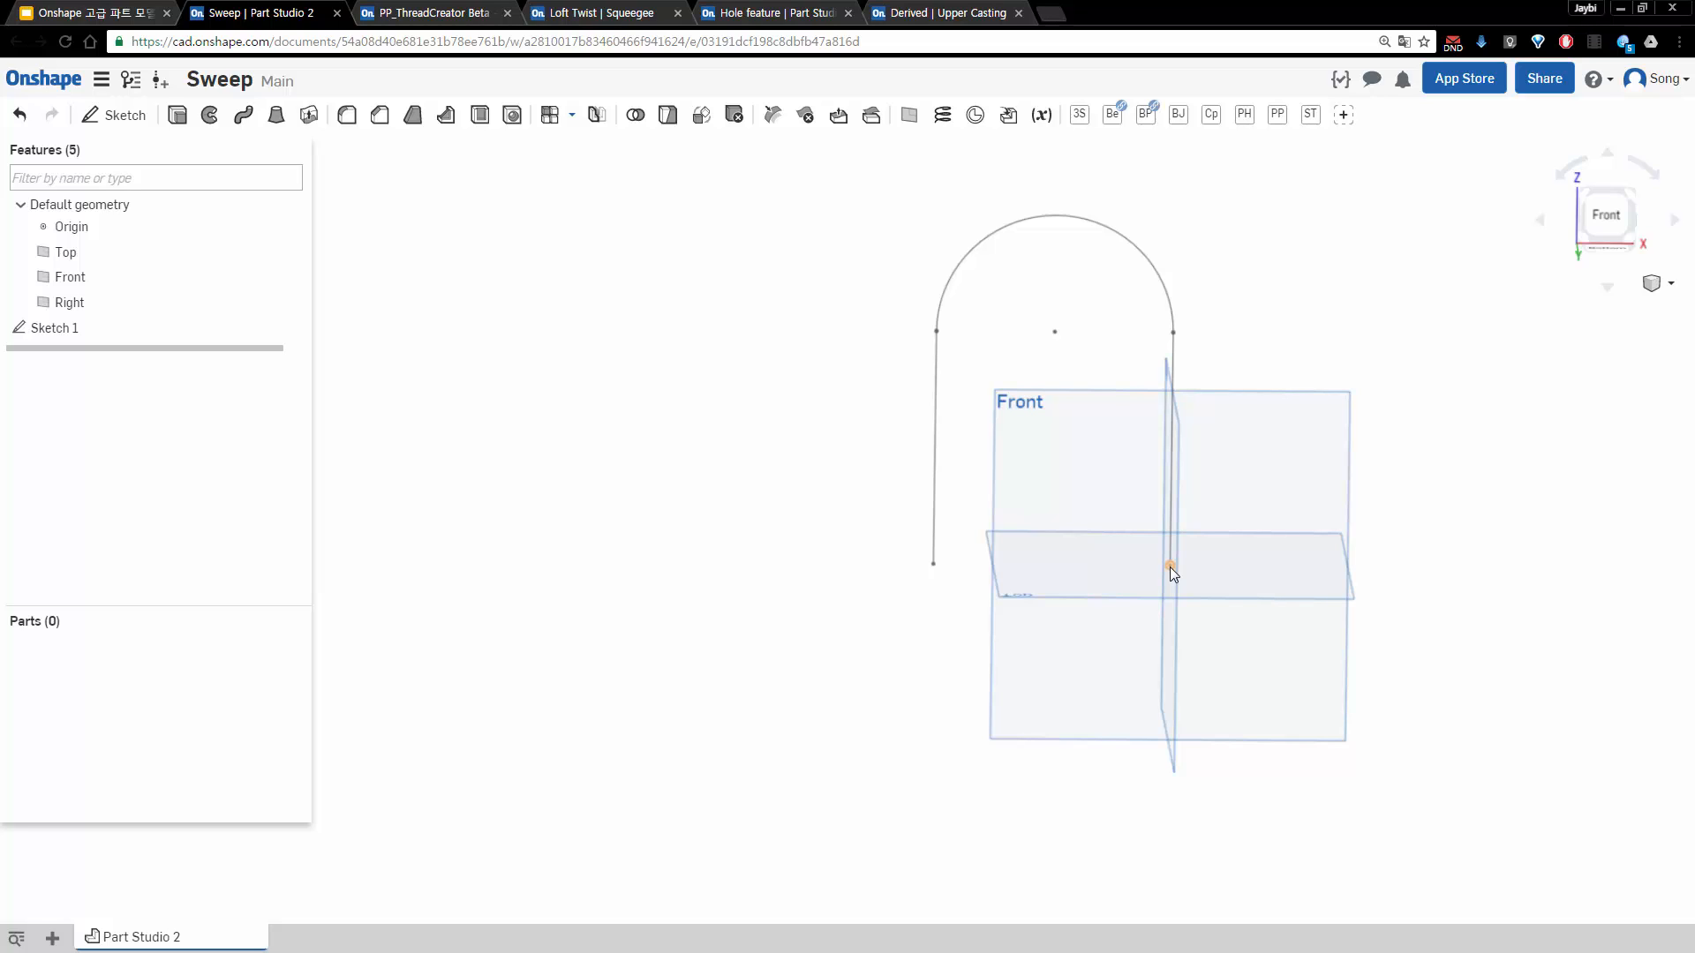
Examine the path's two open ends and how the Top plane lies relative to them
{"action": "right_click_drag", "start_coordinate": [967, 570], "coordinate": [950, 428]}
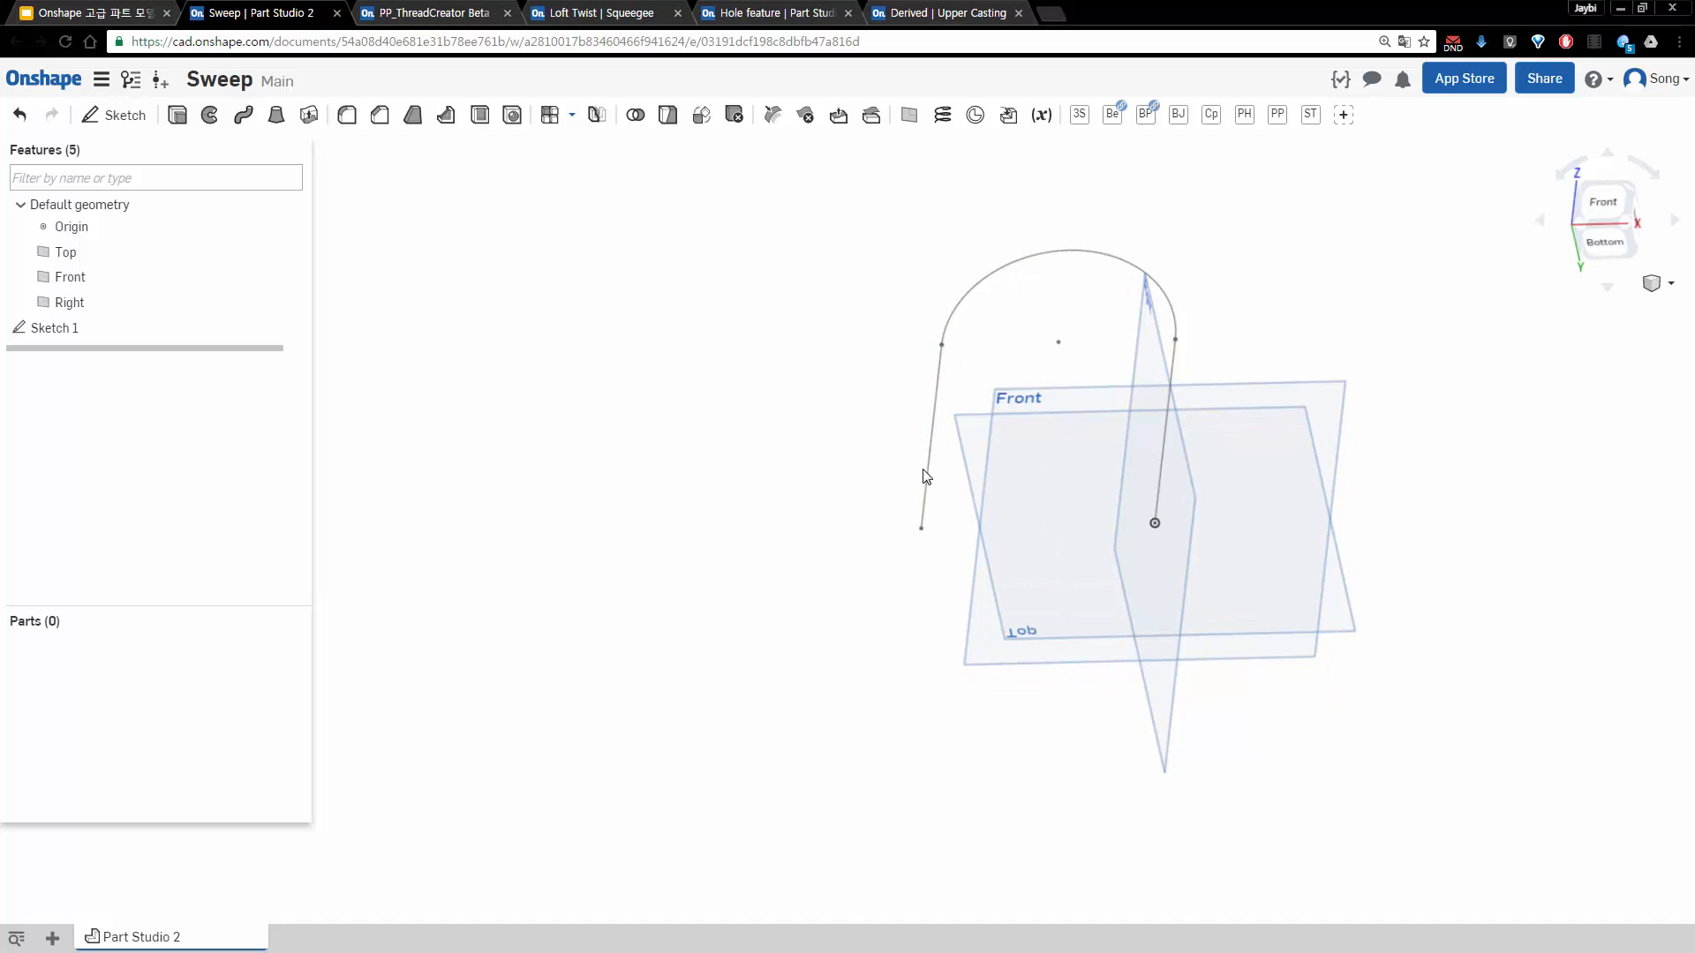
{"action": "left_click", "coordinate": [920, 529]}
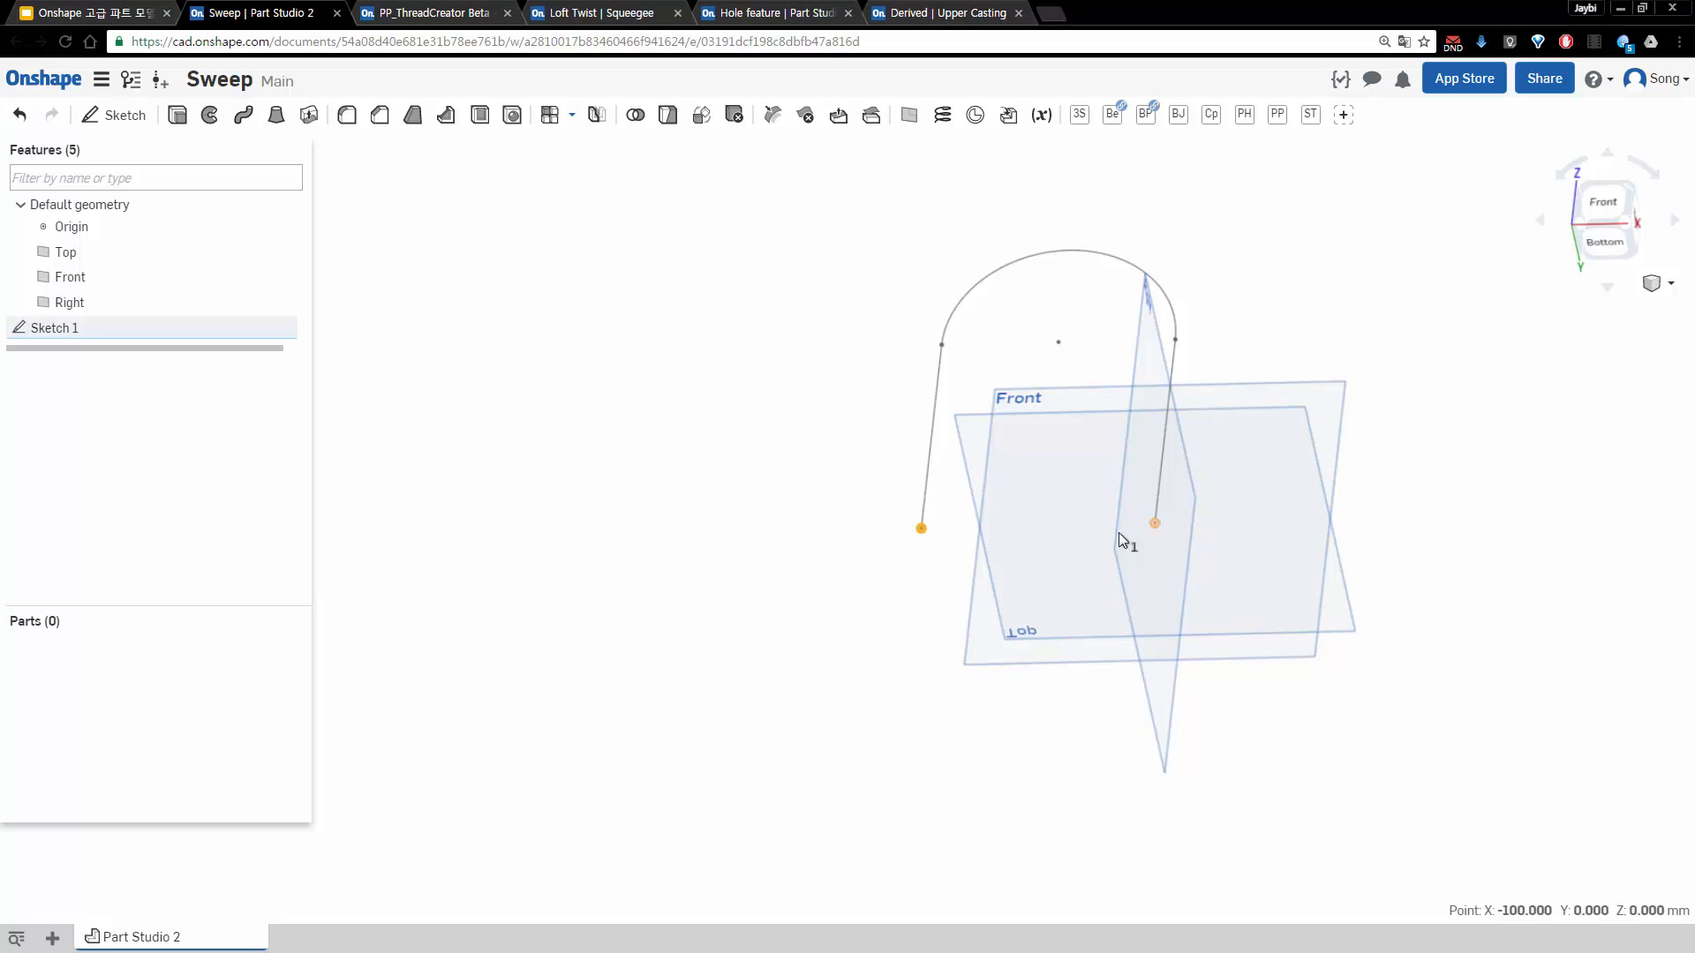
{"action": "left_click", "coordinate": [865, 563]}
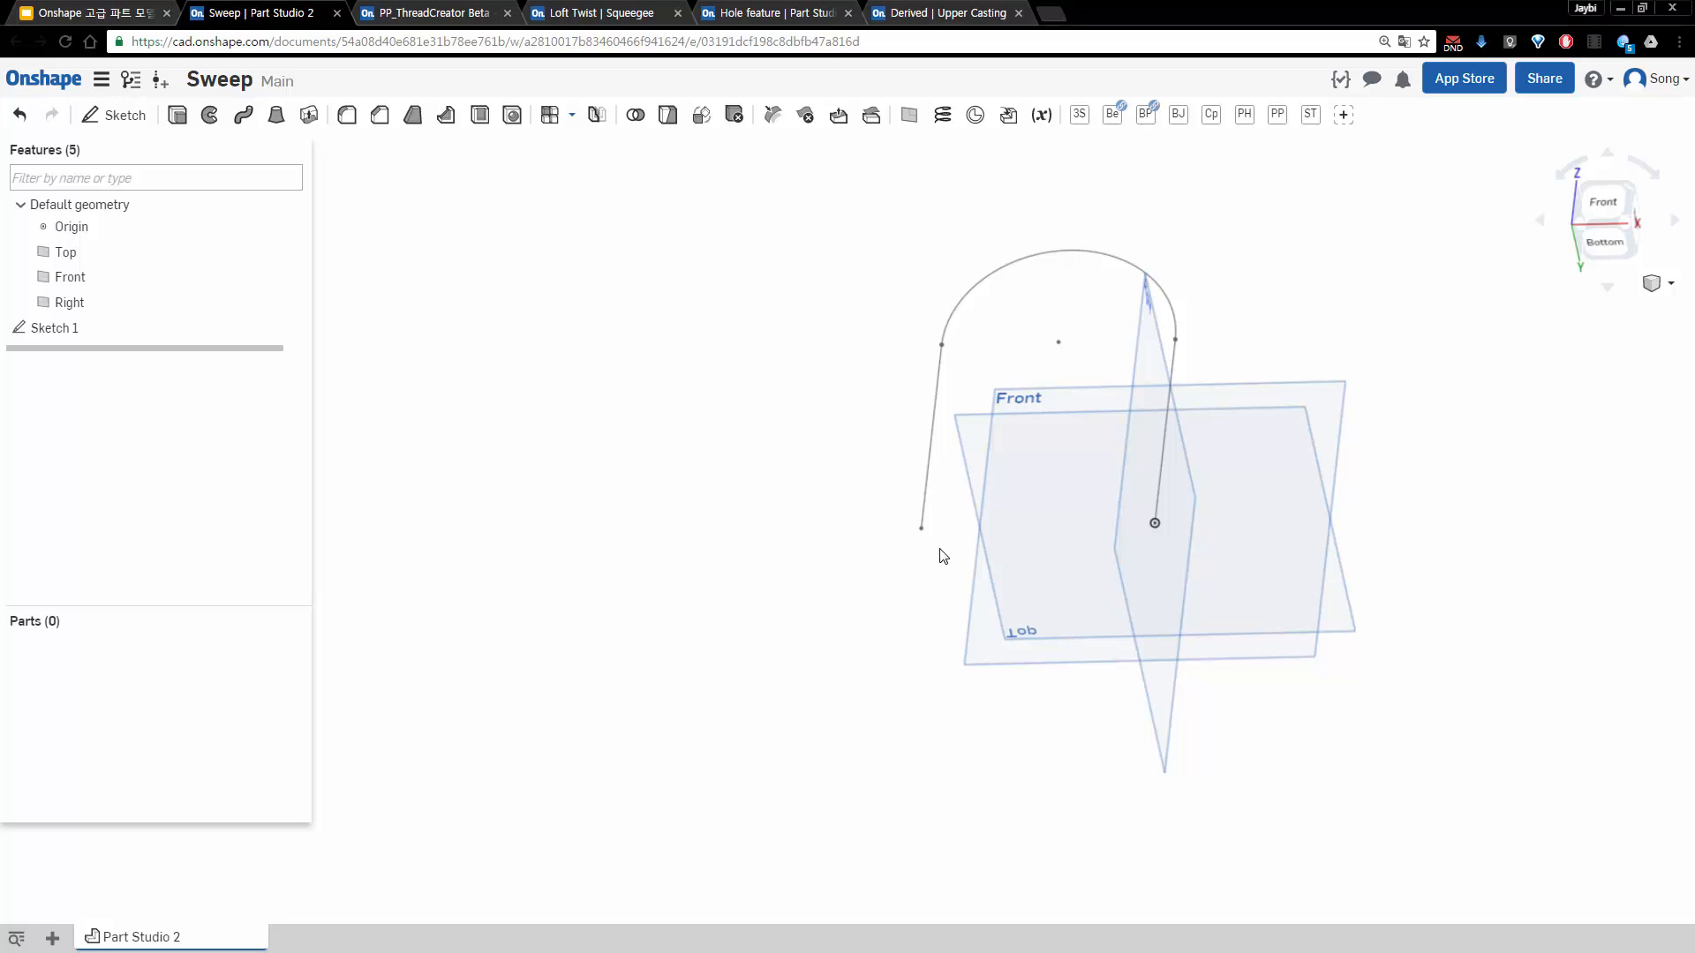
{"action": "right_click_drag", "start_coordinate": [943, 554], "coordinate": [955, 543]}
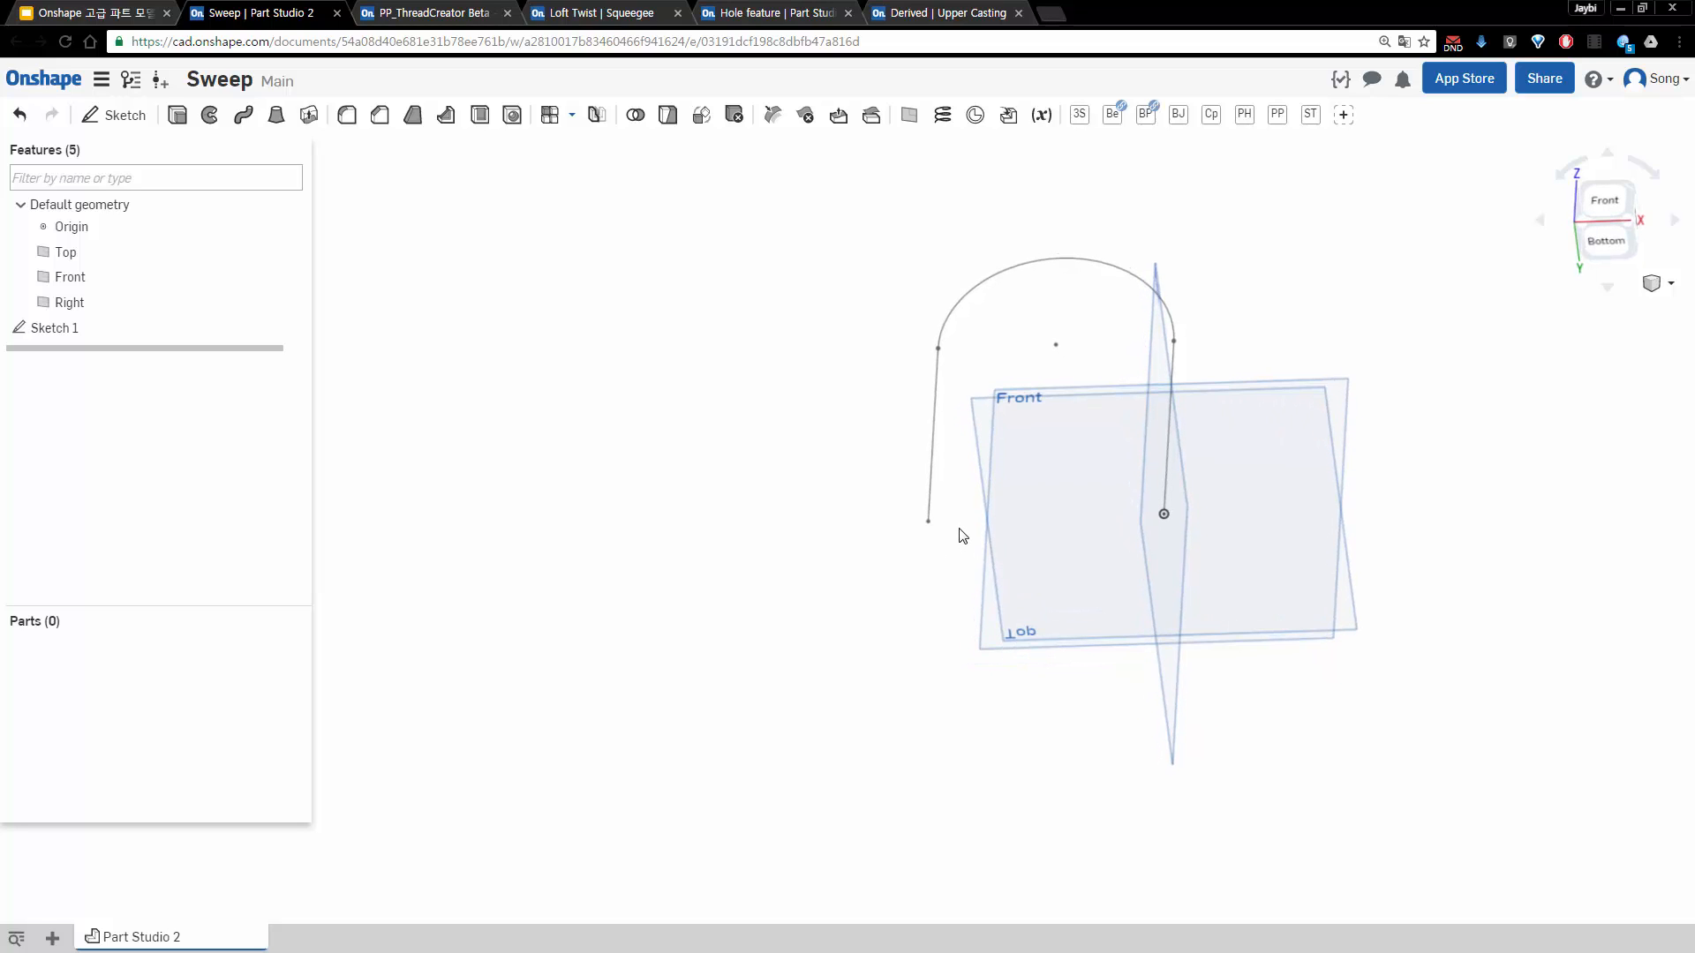
{"action": "mouse_move", "coordinate": [961, 533]}
{"action": "right_mouse_down"}
{"action": "mouse_move", "coordinate": [954, 545]}
{"action": "mouse_move", "coordinate": [978, 527]}
{"action": "right_mouse_up"}
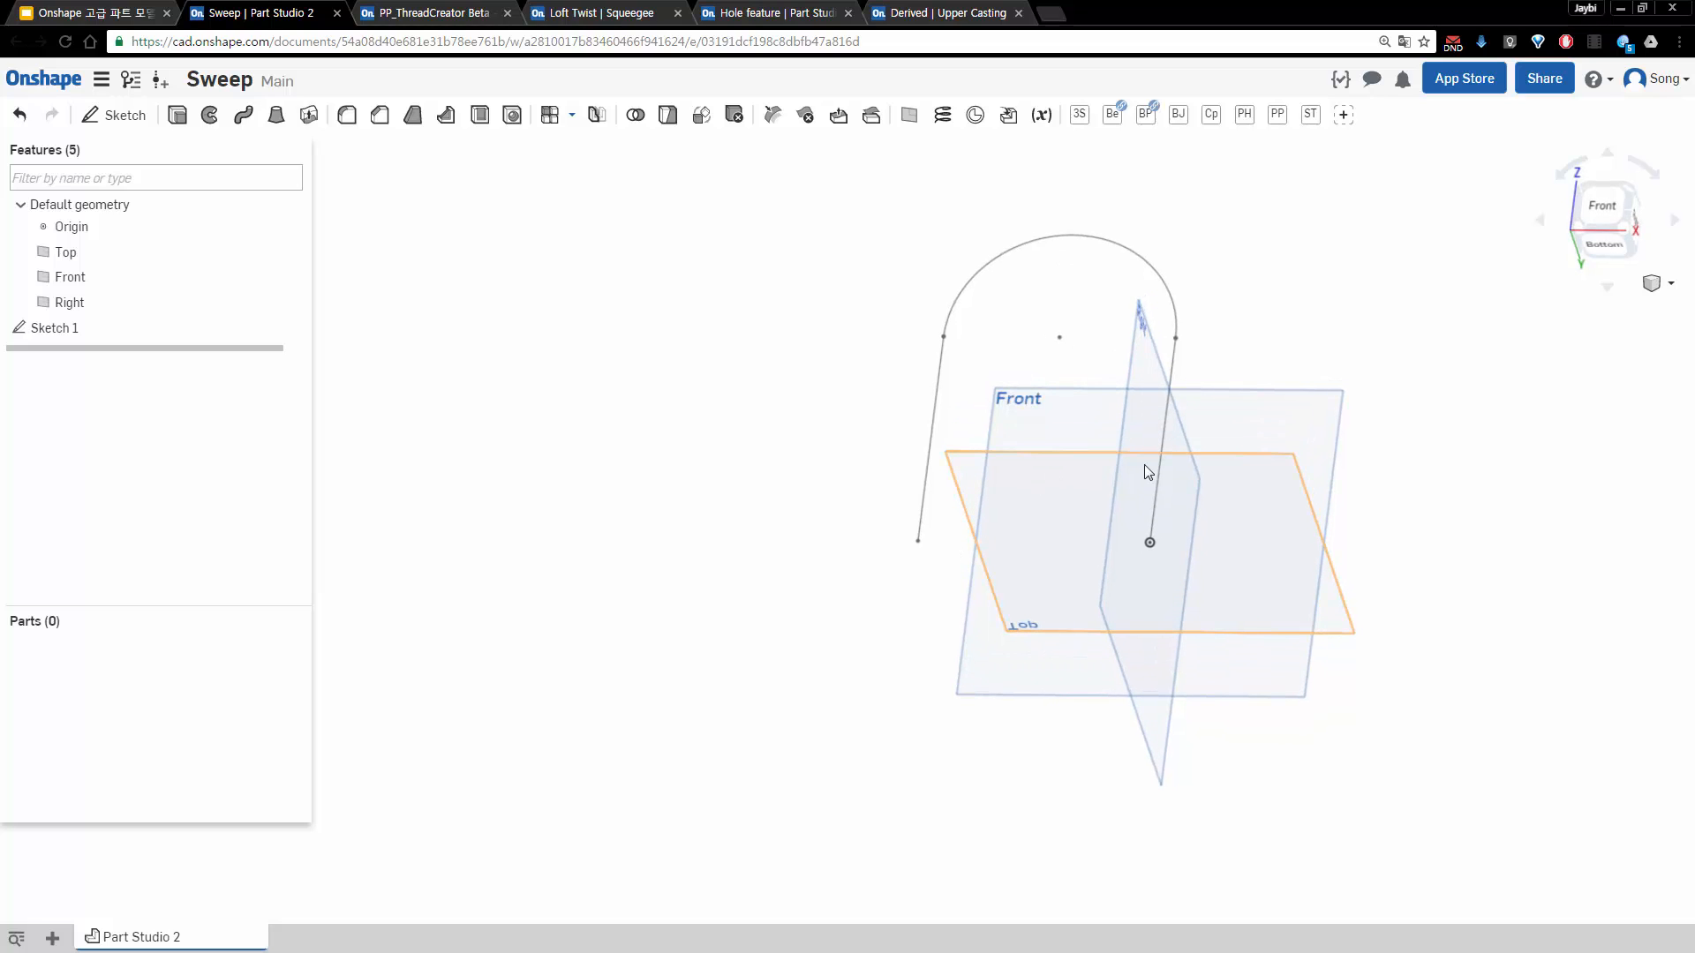
{"action": "left_click", "coordinate": [1261, 485]}
{"action": "mouse_move", "coordinate": [1260, 485]}
{"action": "right_mouse_down"}
{"action": "mouse_move", "coordinate": [1264, 447]}
{"action": "mouse_move", "coordinate": [1214, 447]}
{"action": "mouse_move", "coordinate": [1103, 499]}
{"action": "right_mouse_up"}
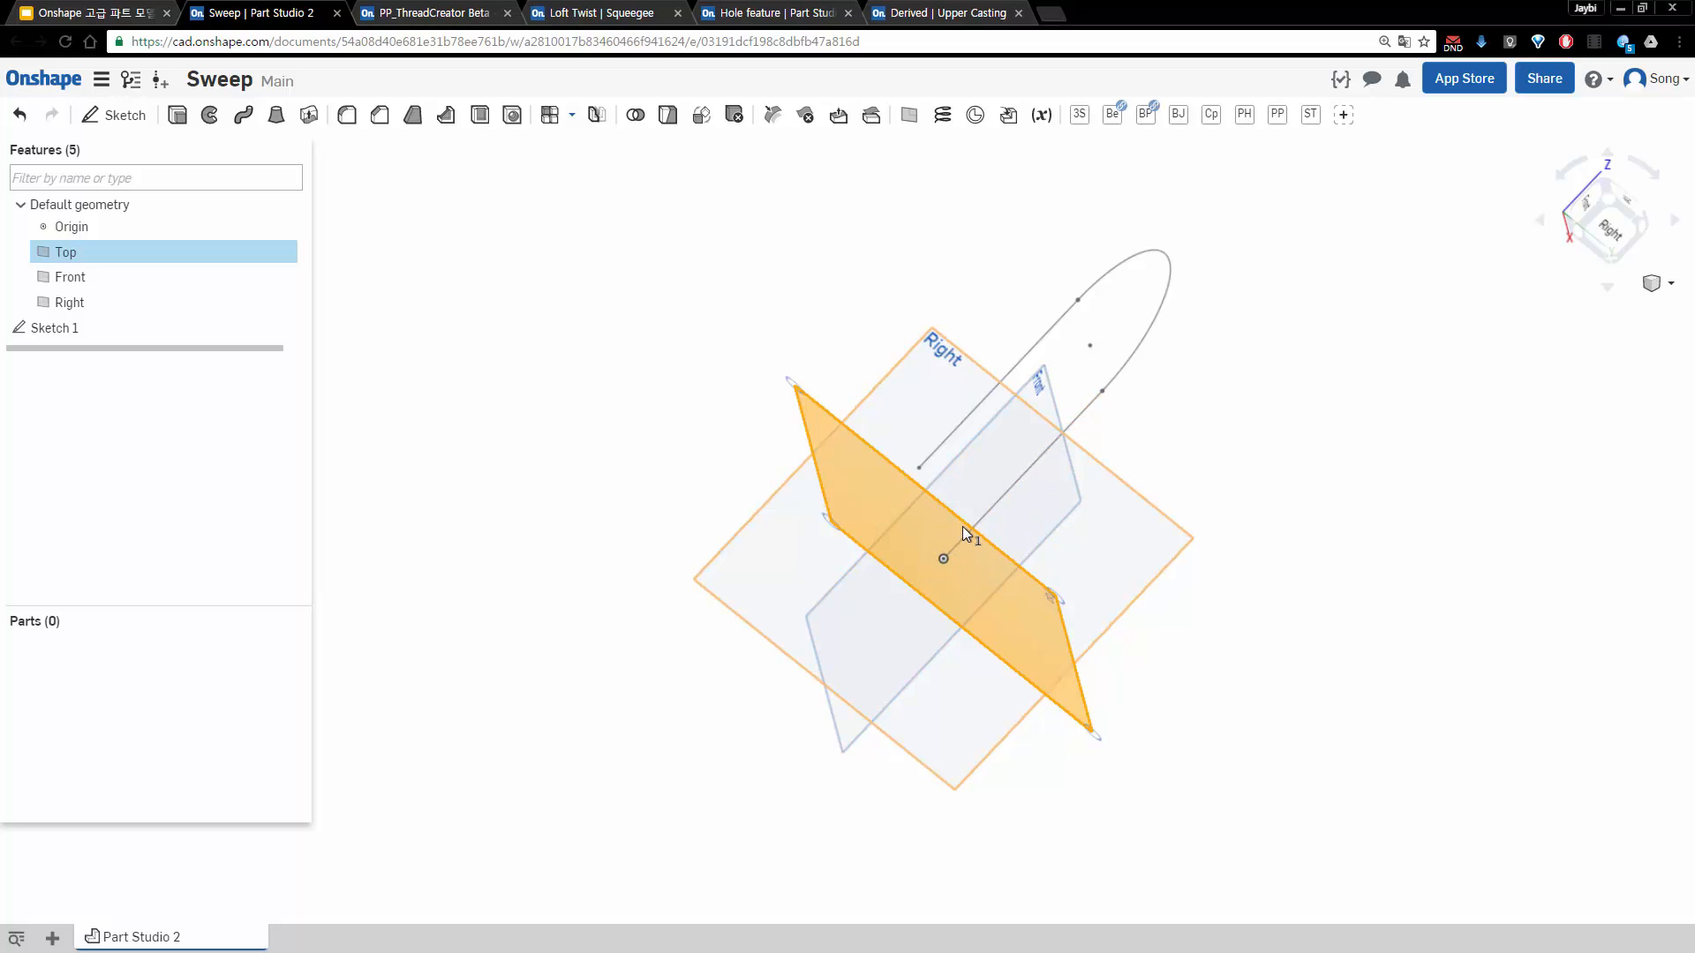
{"action": "right_click_drag", "start_coordinate": [890, 521], "coordinate": [1082, 470]}
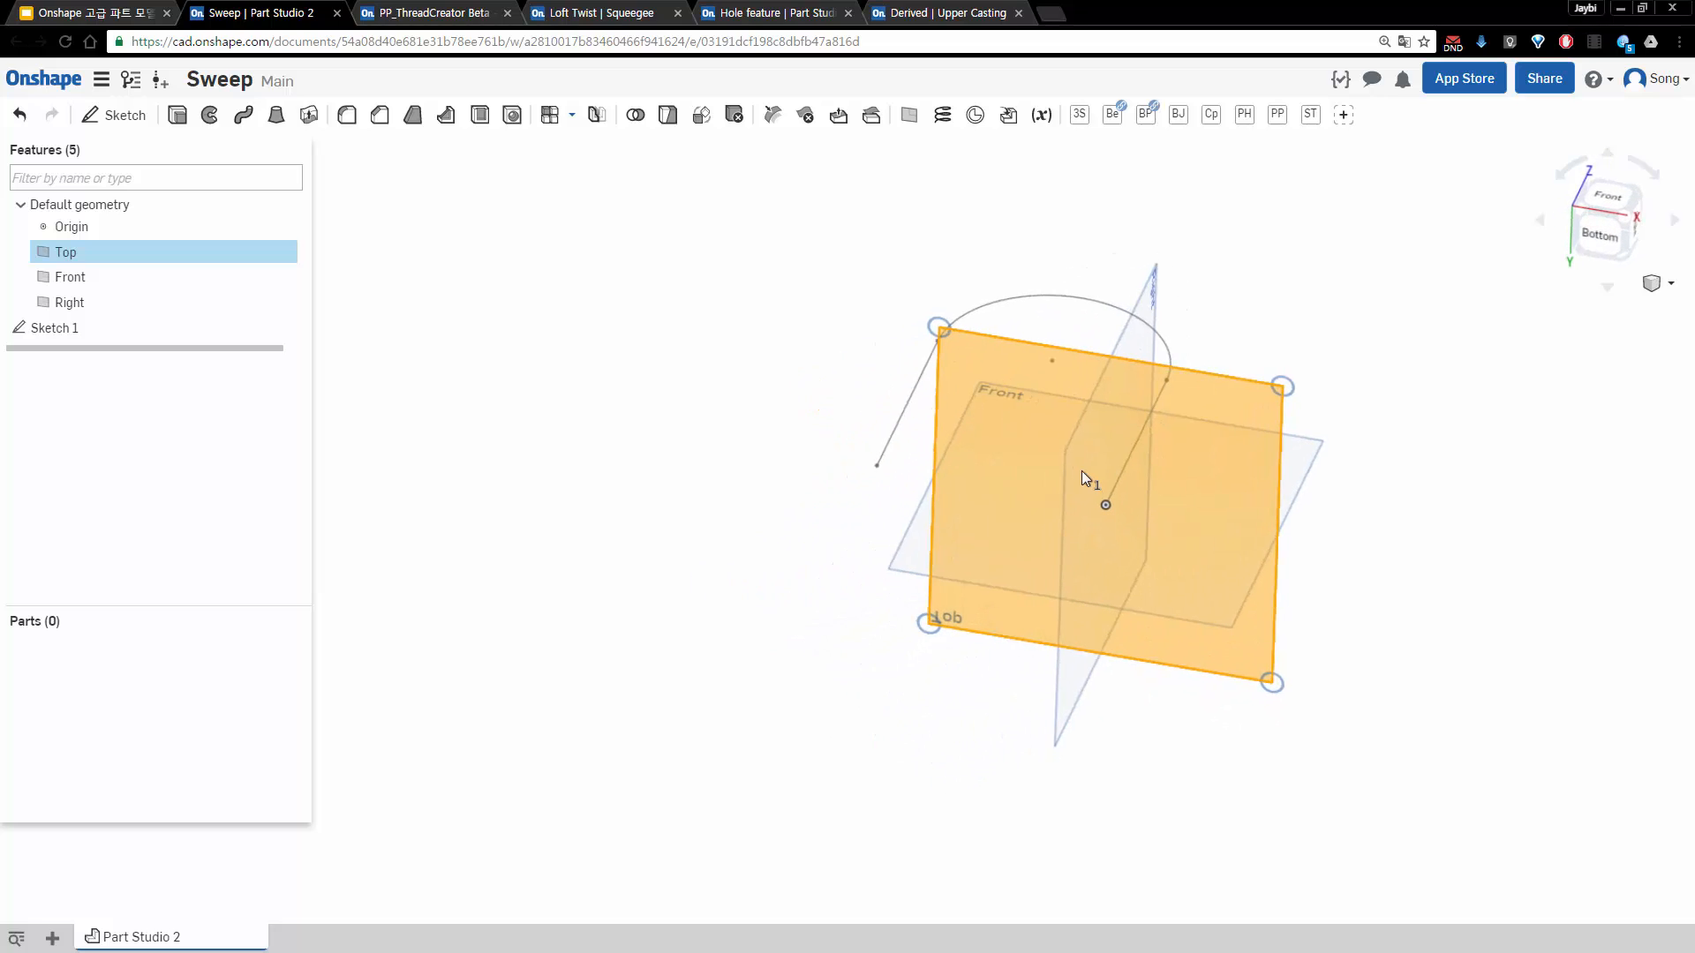
Hide the default planes so that the U-shaped path stands alone in the view
{"action": "key", "text": "p"}
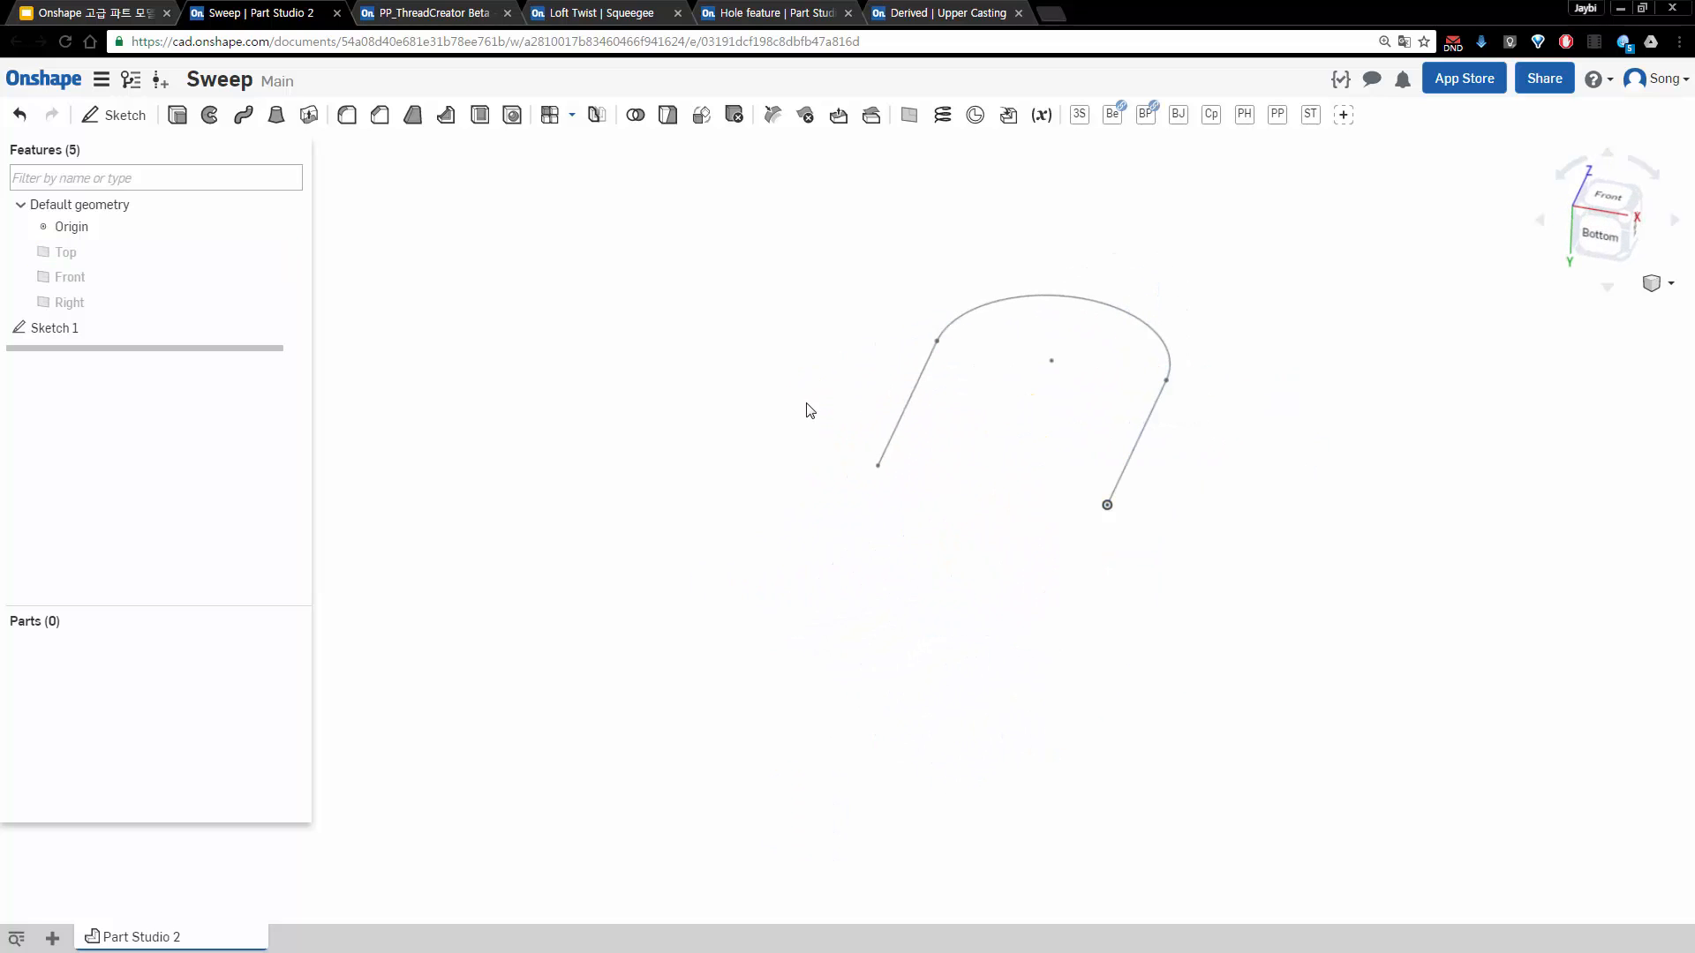
{"action": "key", "text": "f"}
{"action": "right_click_drag", "start_coordinate": [787, 542], "coordinate": [785, 552]}
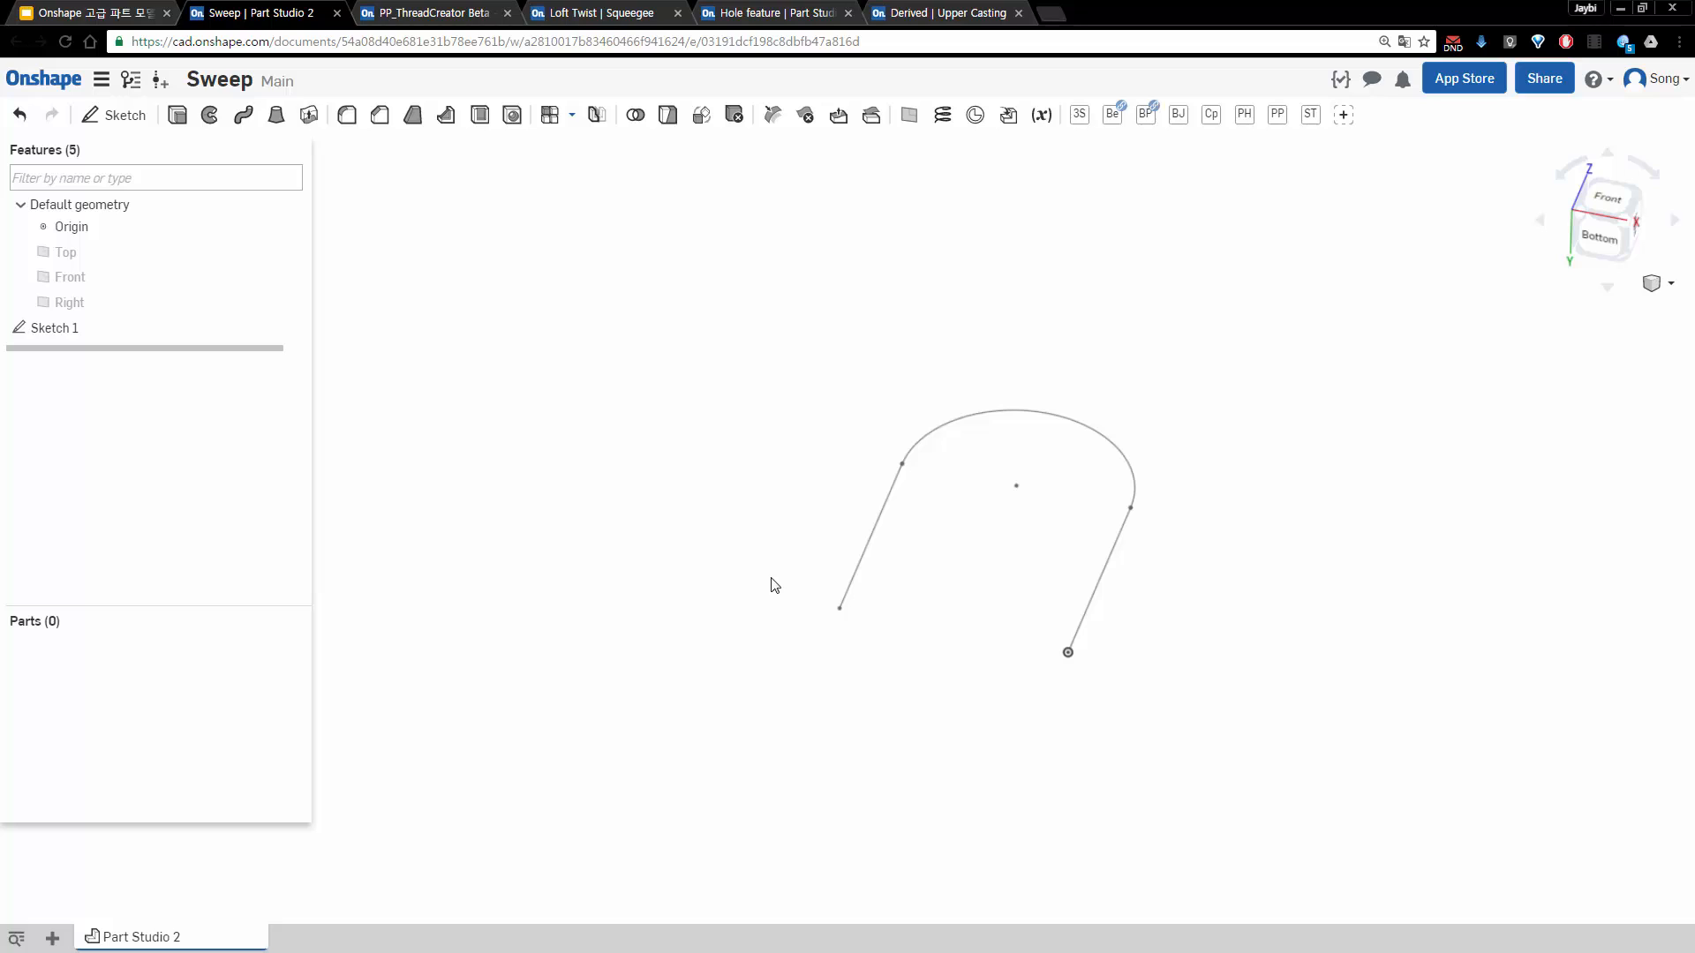
{"action": "scroll", "coordinate": [834, 507], "scroll_direction": "up", "scroll_amount": 2}
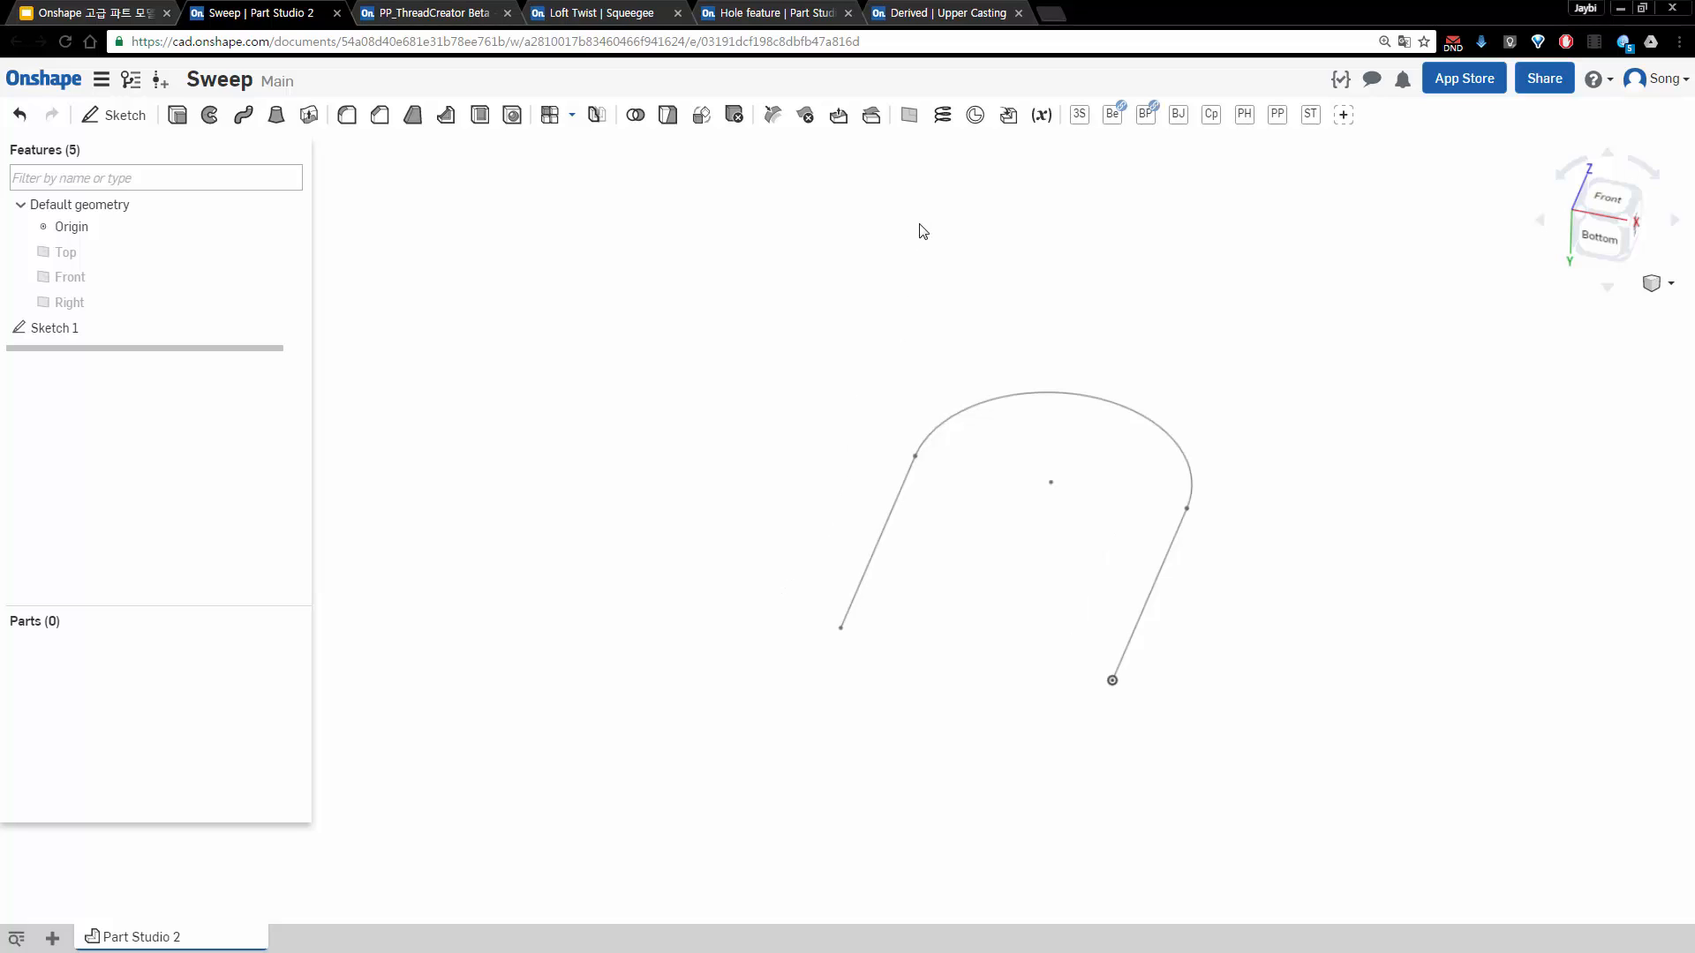
Create a Curve Point plane at the free end of the path's leg opposite the origin, using that endpoint and leg line
{"action": "left_click", "coordinate": [910, 117]}
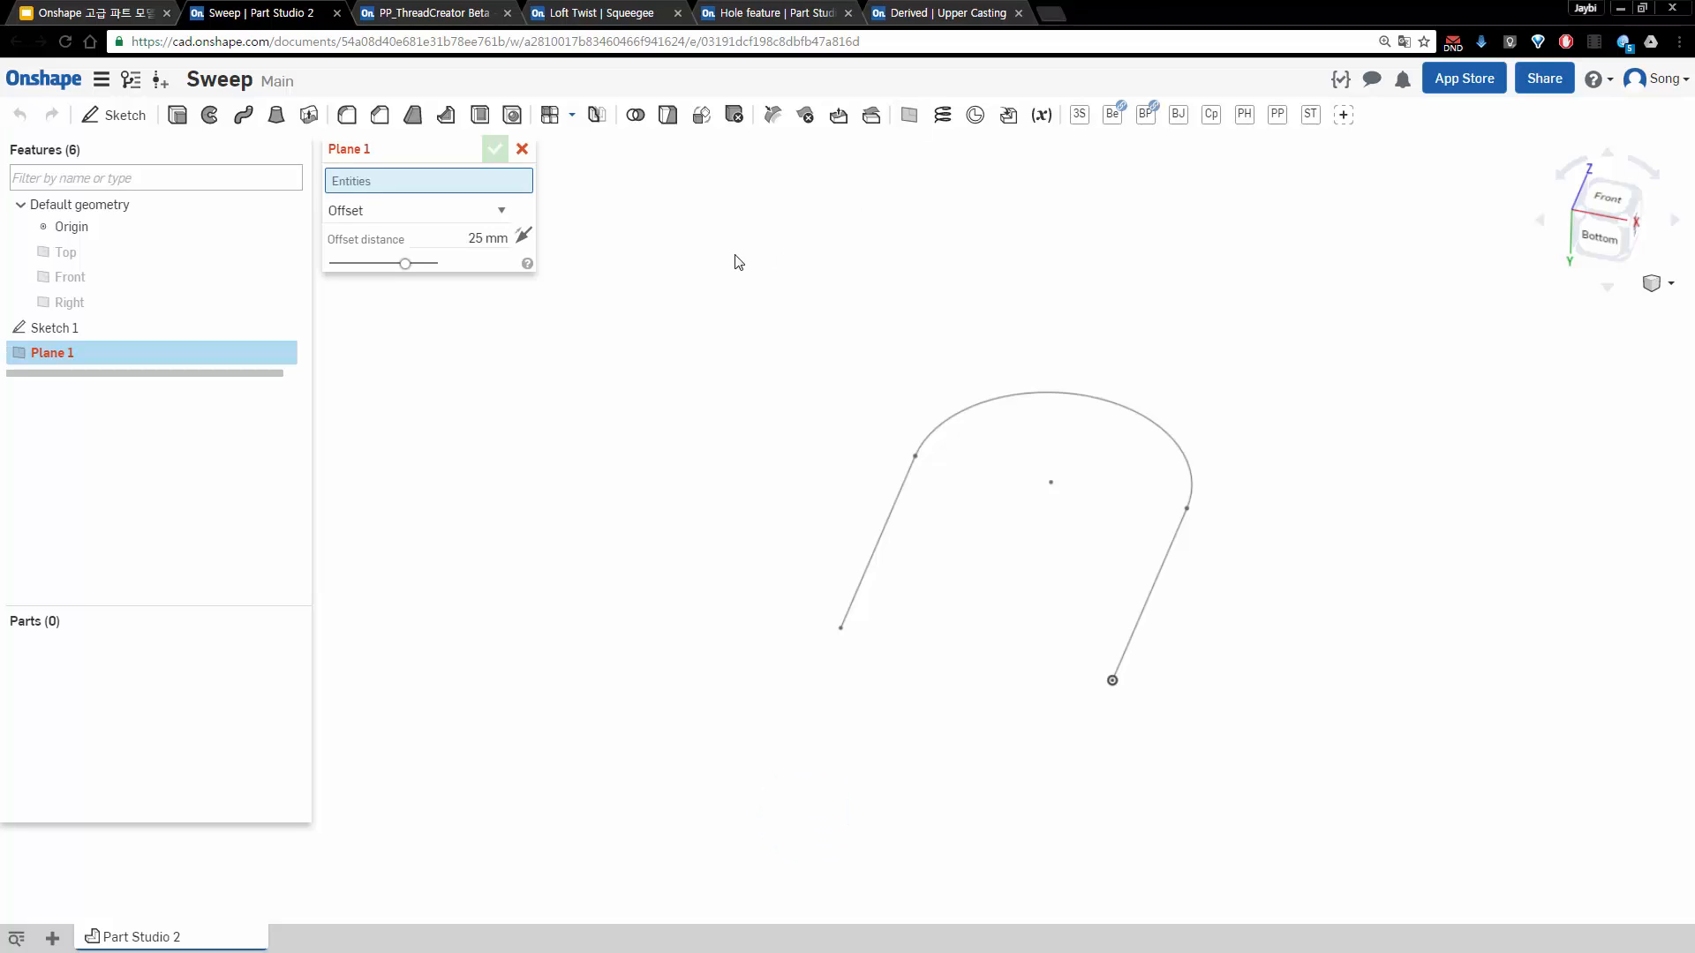
{"action": "left_click", "coordinate": [439, 214]}
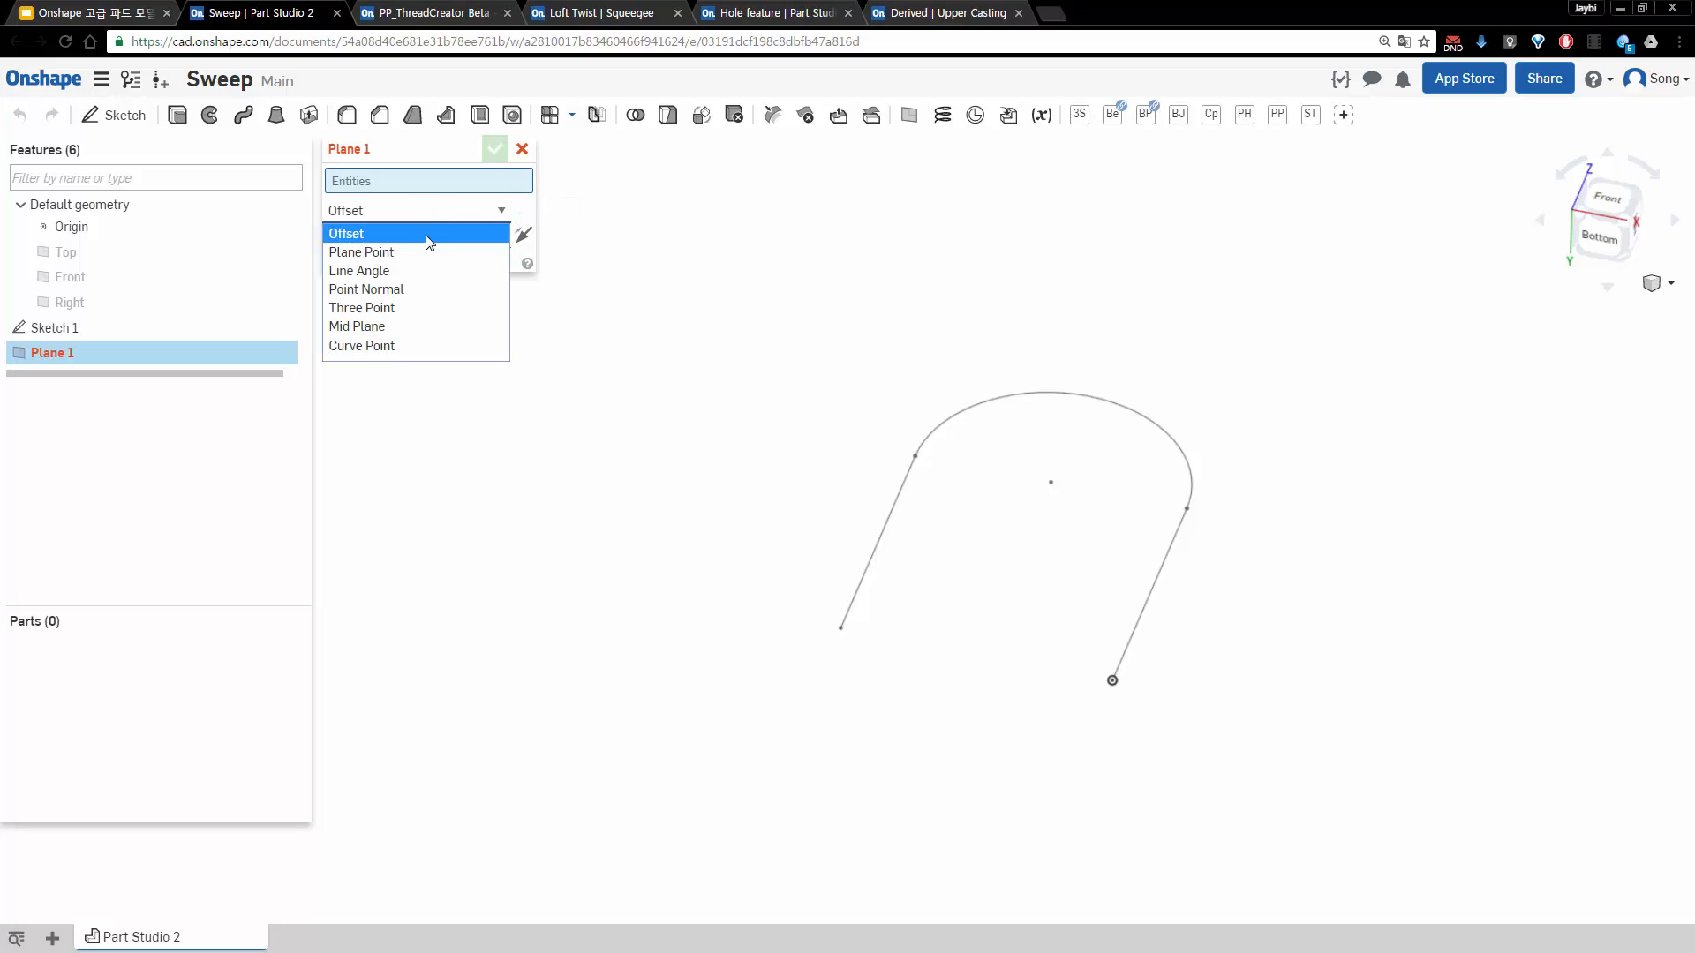
{"action": "left_click", "coordinate": [393, 347]}
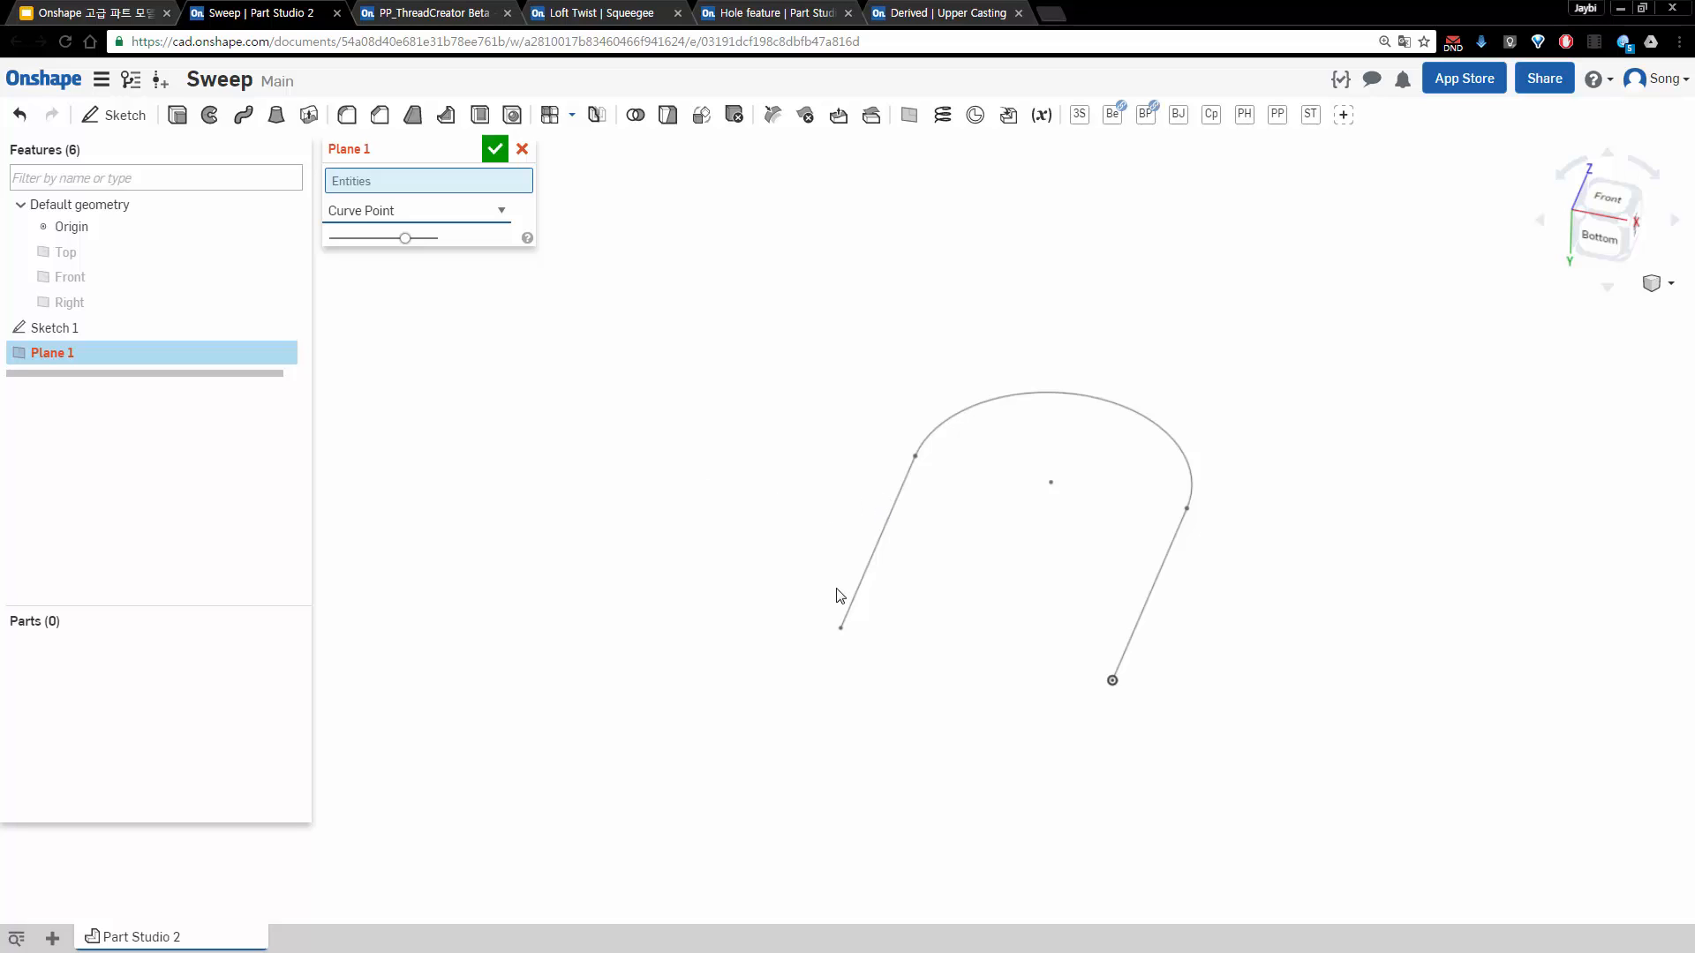
{"action": "left_click", "coordinate": [841, 629]}
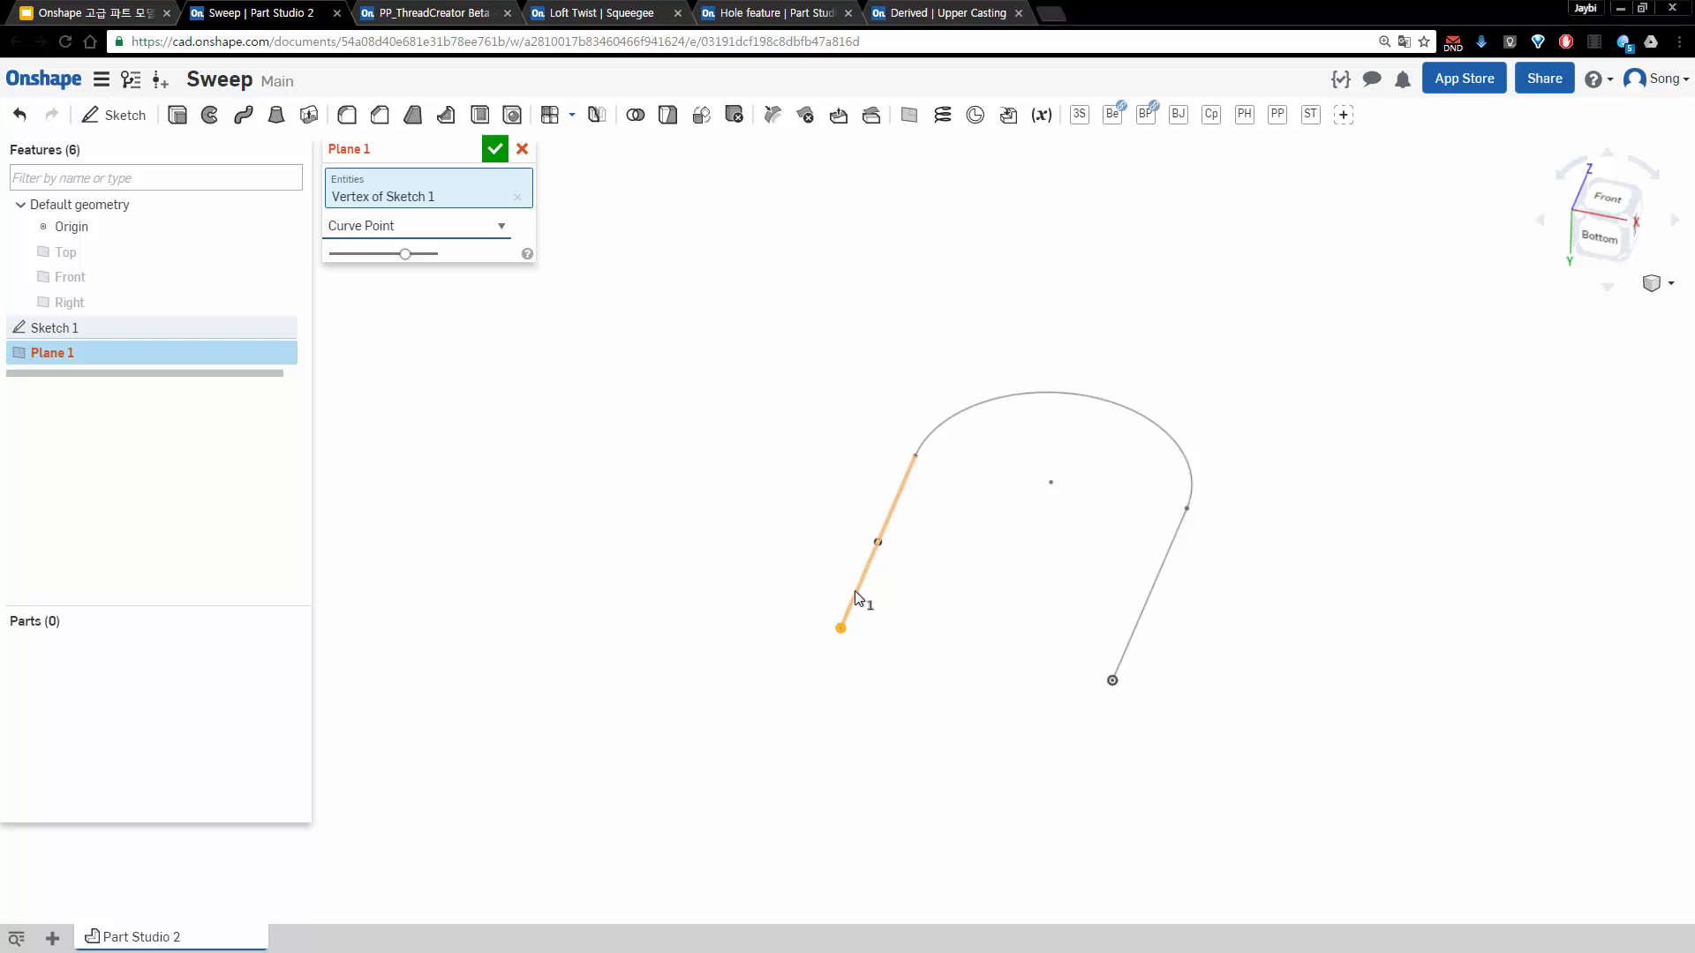
{"action": "left_click", "coordinate": [854, 591]}
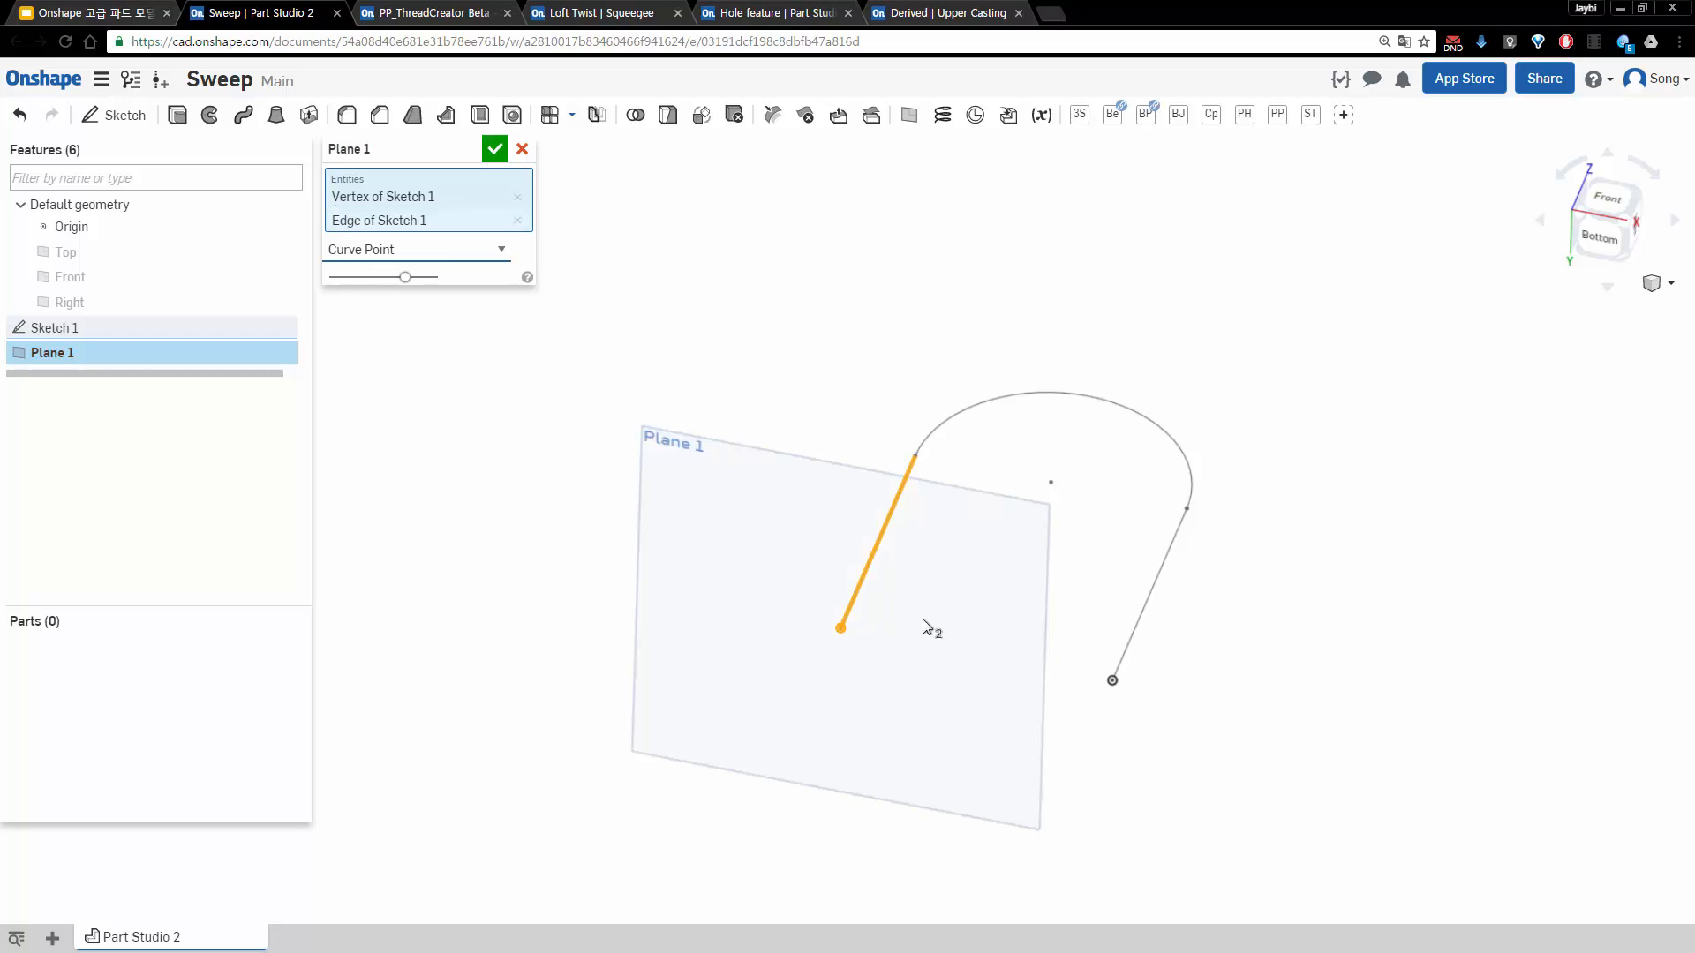
{"action": "mouse_move", "coordinate": [924, 618]}
{"action": "right_mouse_down"}
{"action": "mouse_move", "coordinate": [839, 685]}
{"action": "mouse_move", "coordinate": [901, 629]}
{"action": "right_mouse_up"}
{"action": "left_click", "coordinate": [495, 148]}
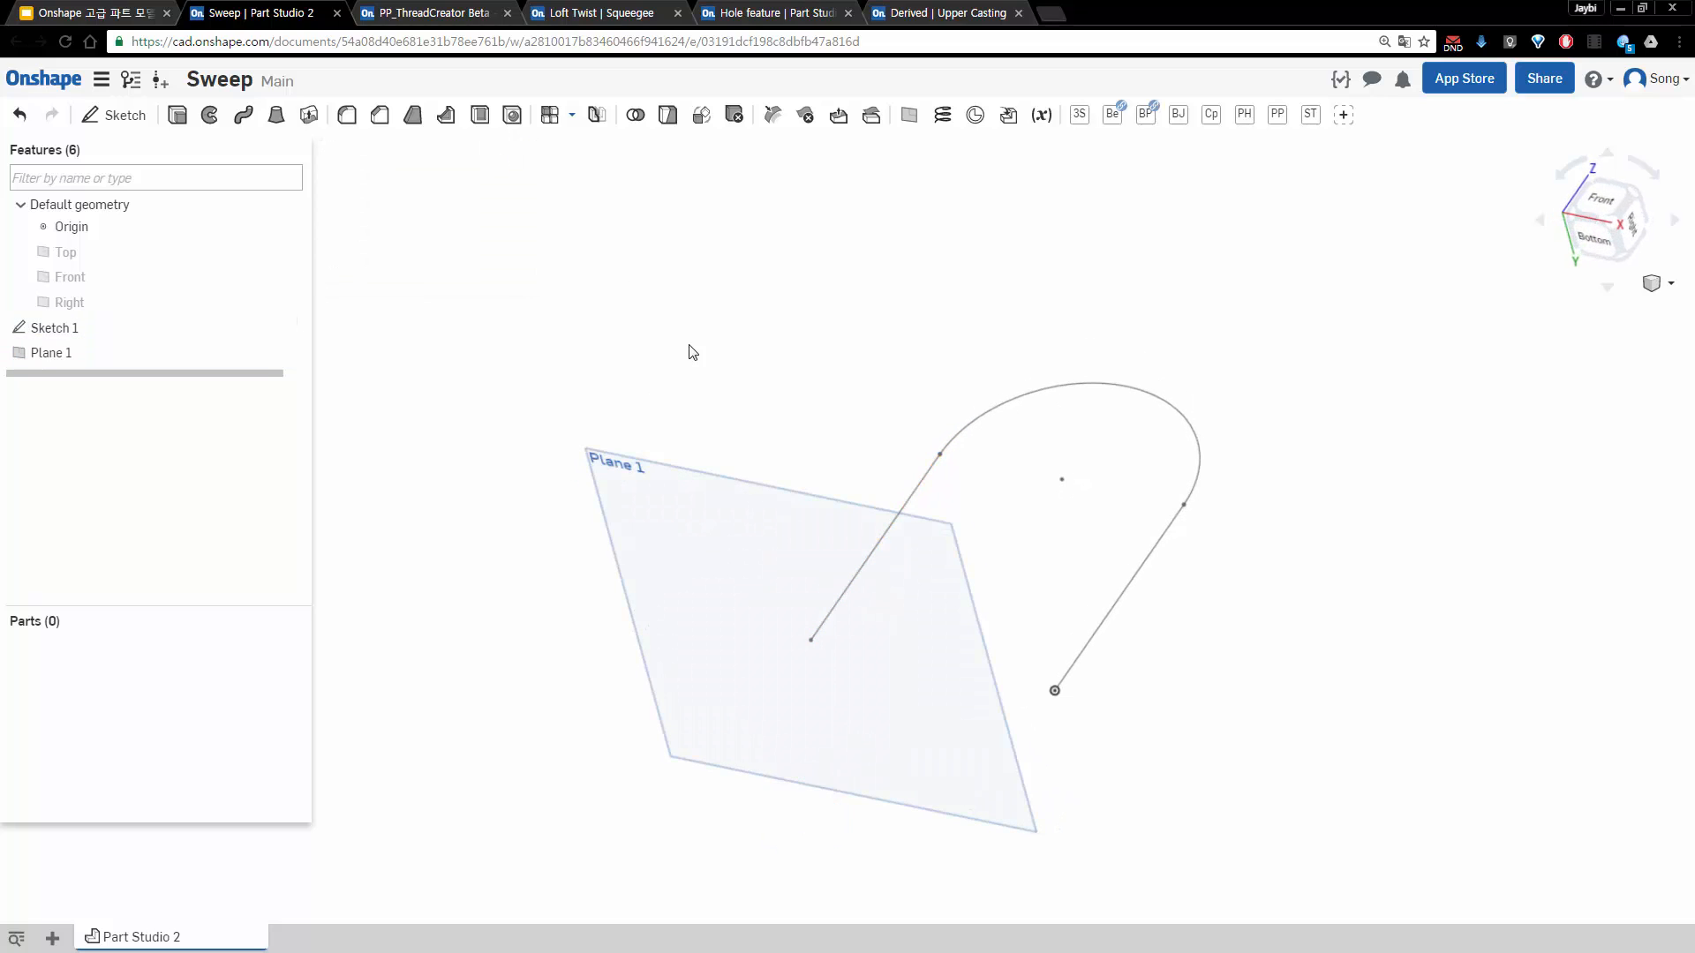
Start a sketch on Plane 1 and draw a circle about 19 mm in diameter just beside the path's end
{"action": "right_click_drag", "start_coordinate": [746, 346], "coordinate": [770, 307]}
{"action": "left_click", "coordinate": [778, 462]}
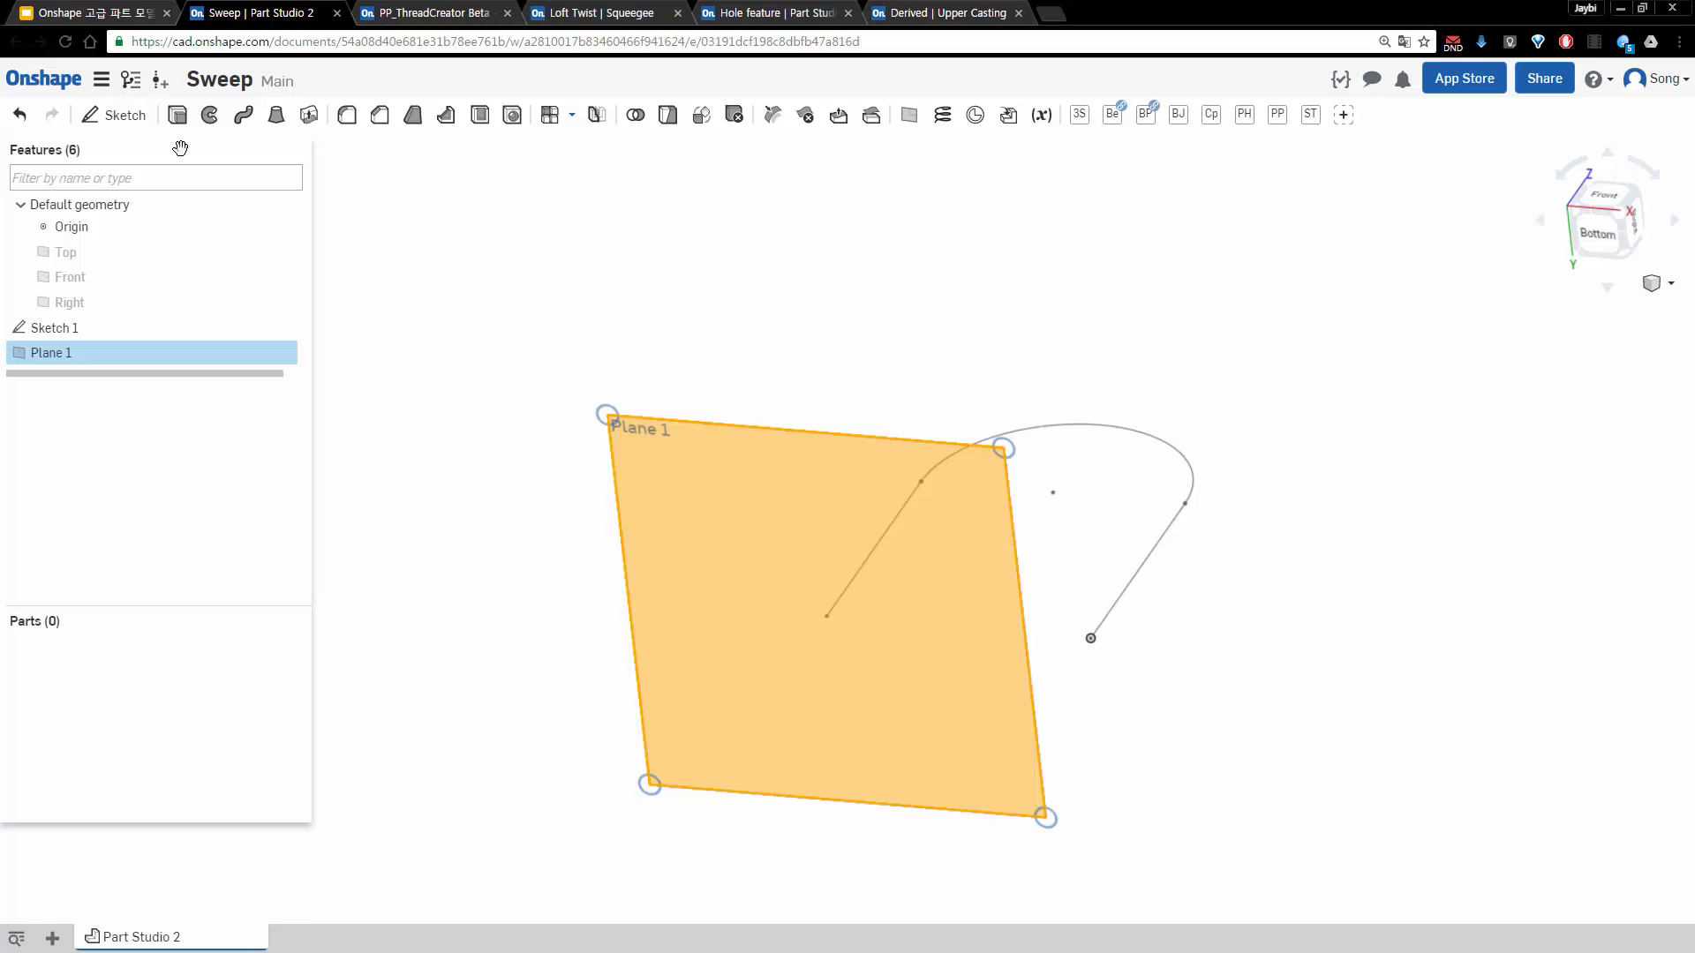
{"action": "left_click", "coordinate": [127, 131]}
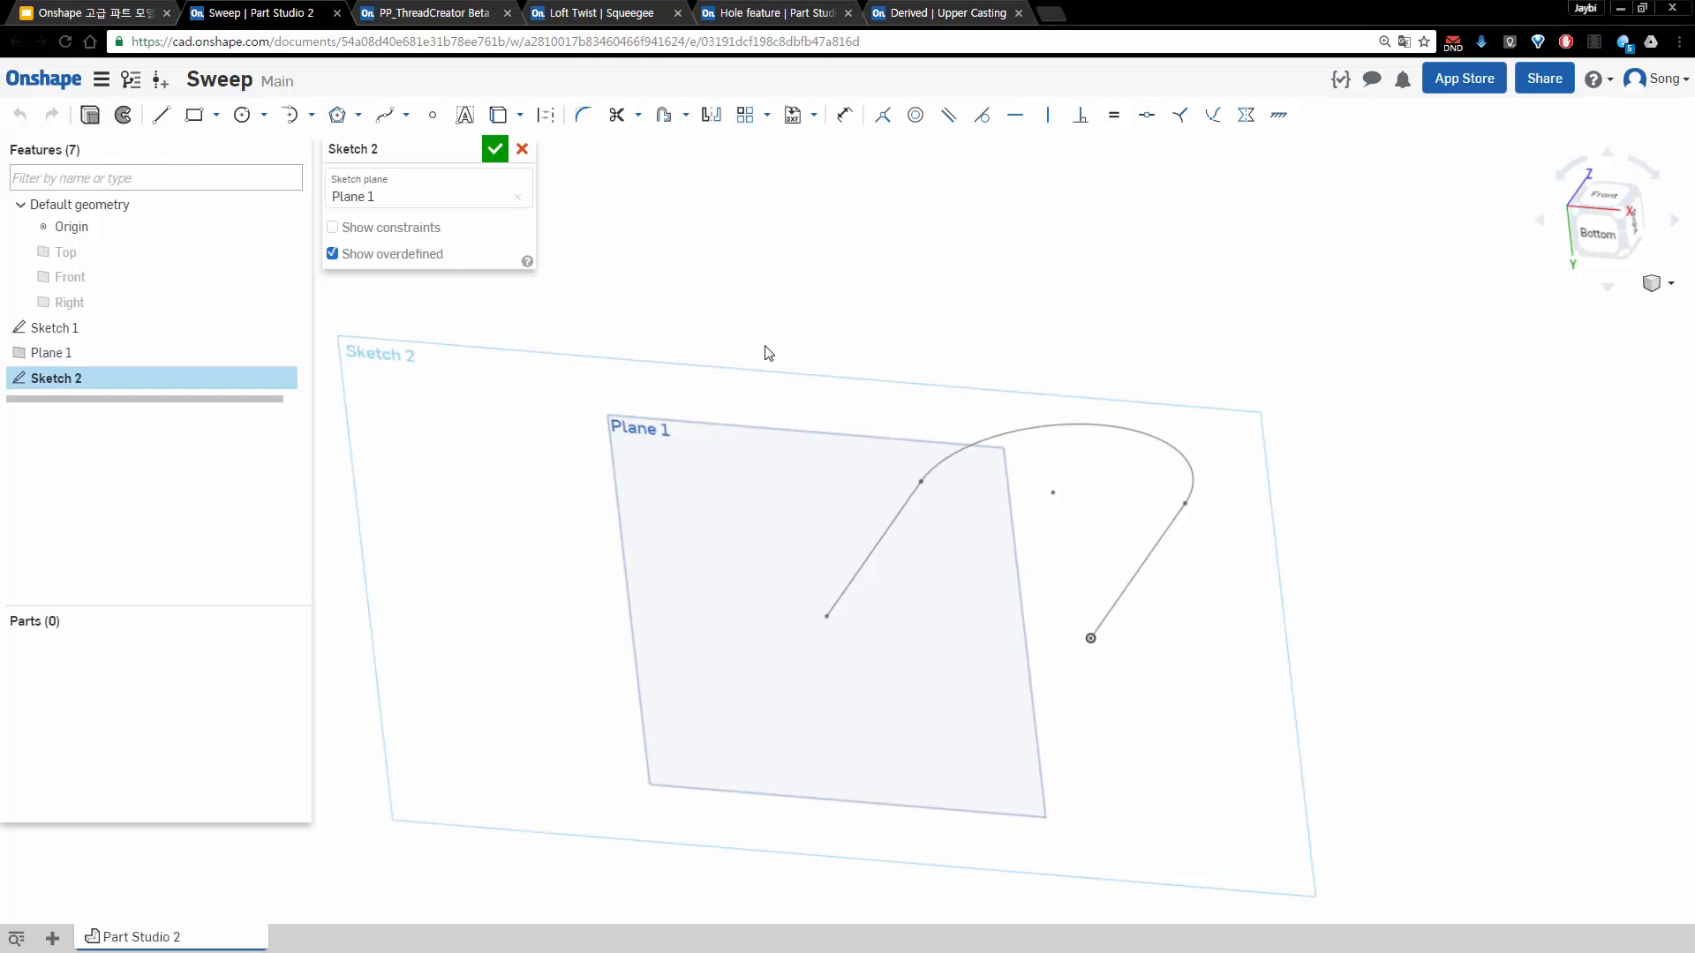
{"action": "key", "text": "n"}
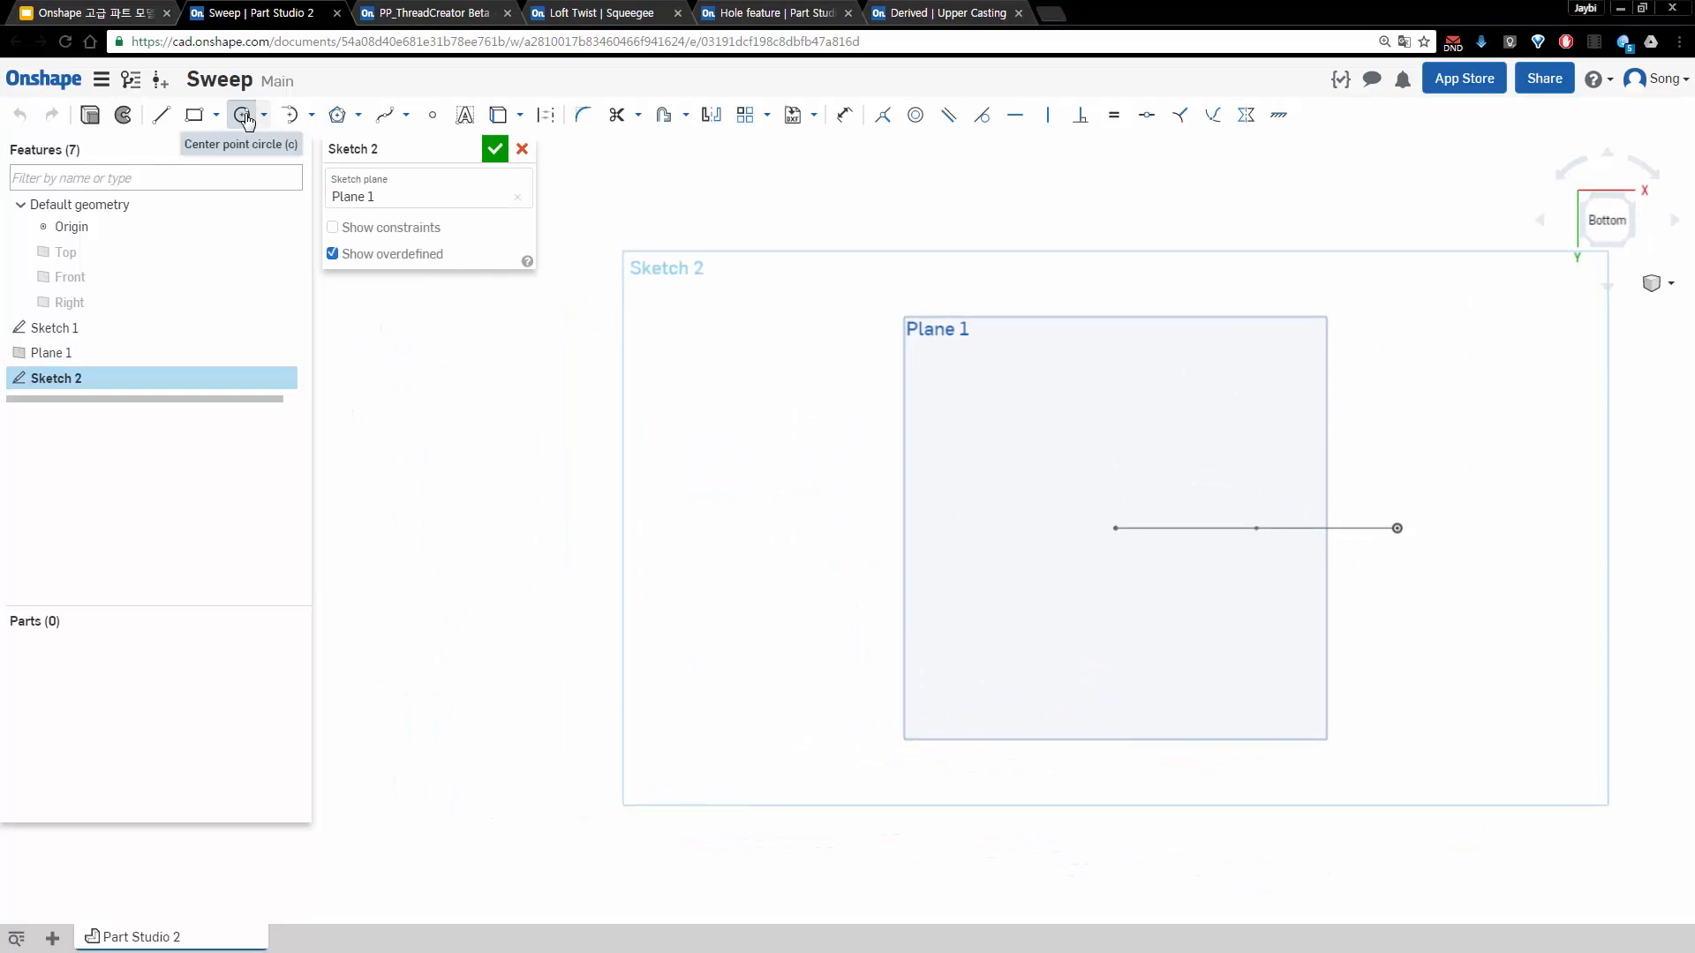
{"action": "left_click", "coordinate": [242, 115]}
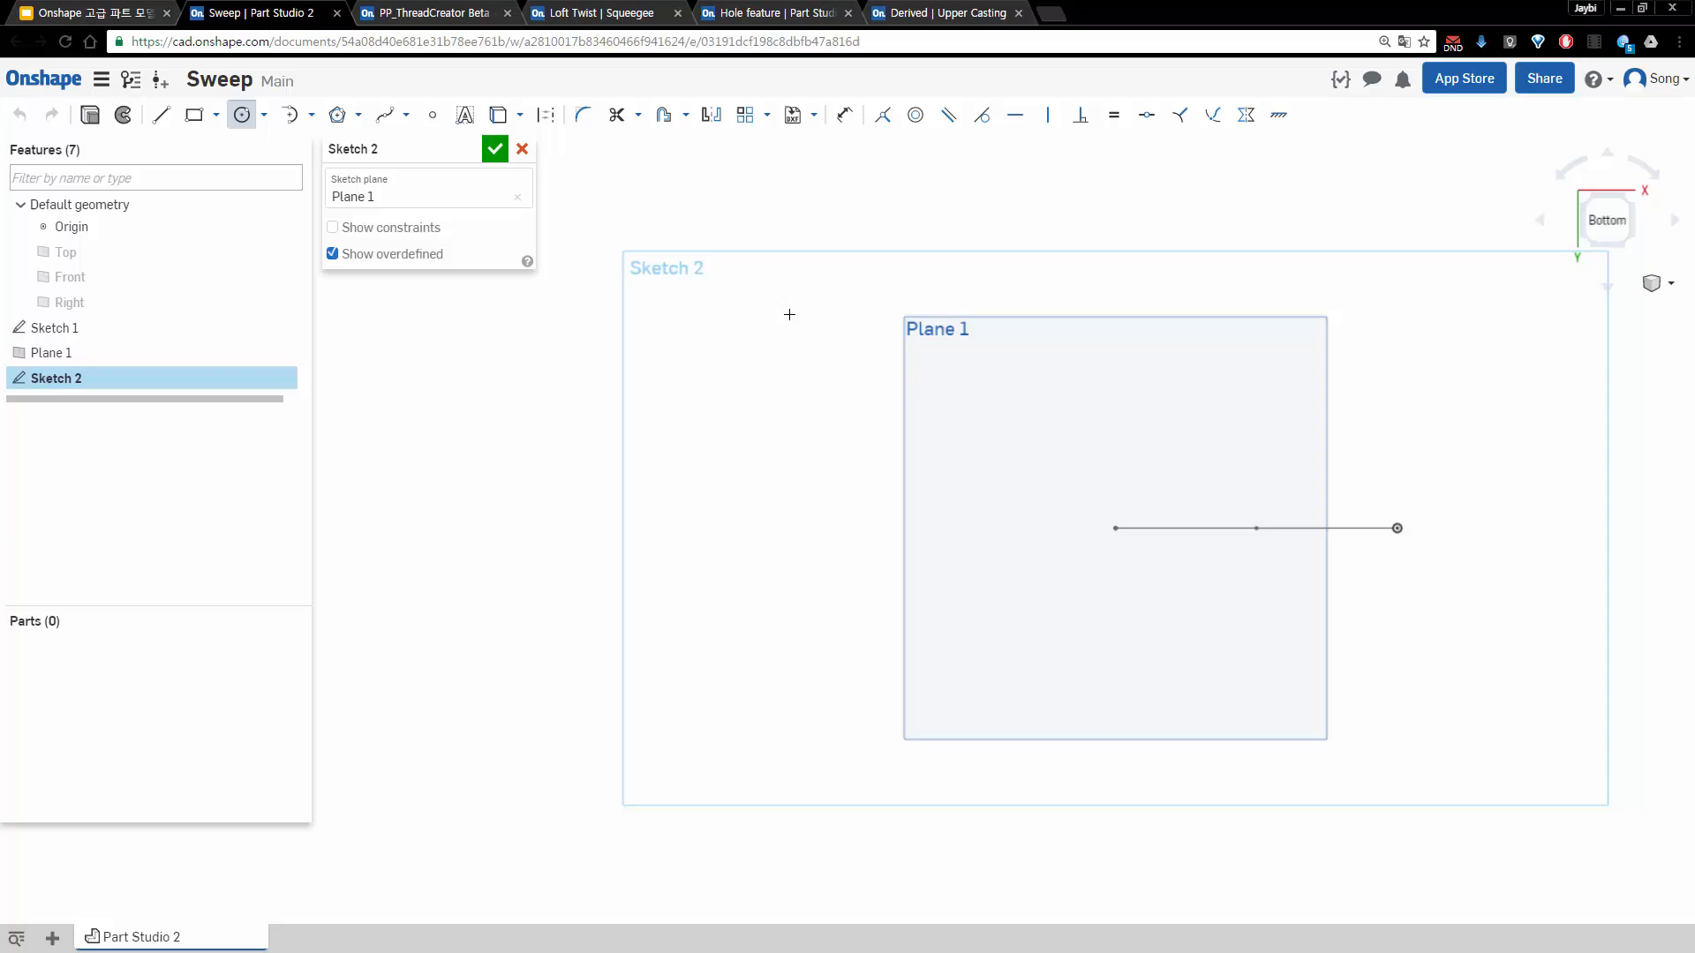
{"action": "left_click", "coordinate": [1072, 528]}
{"action": "left_click", "coordinate": [1085, 505]}
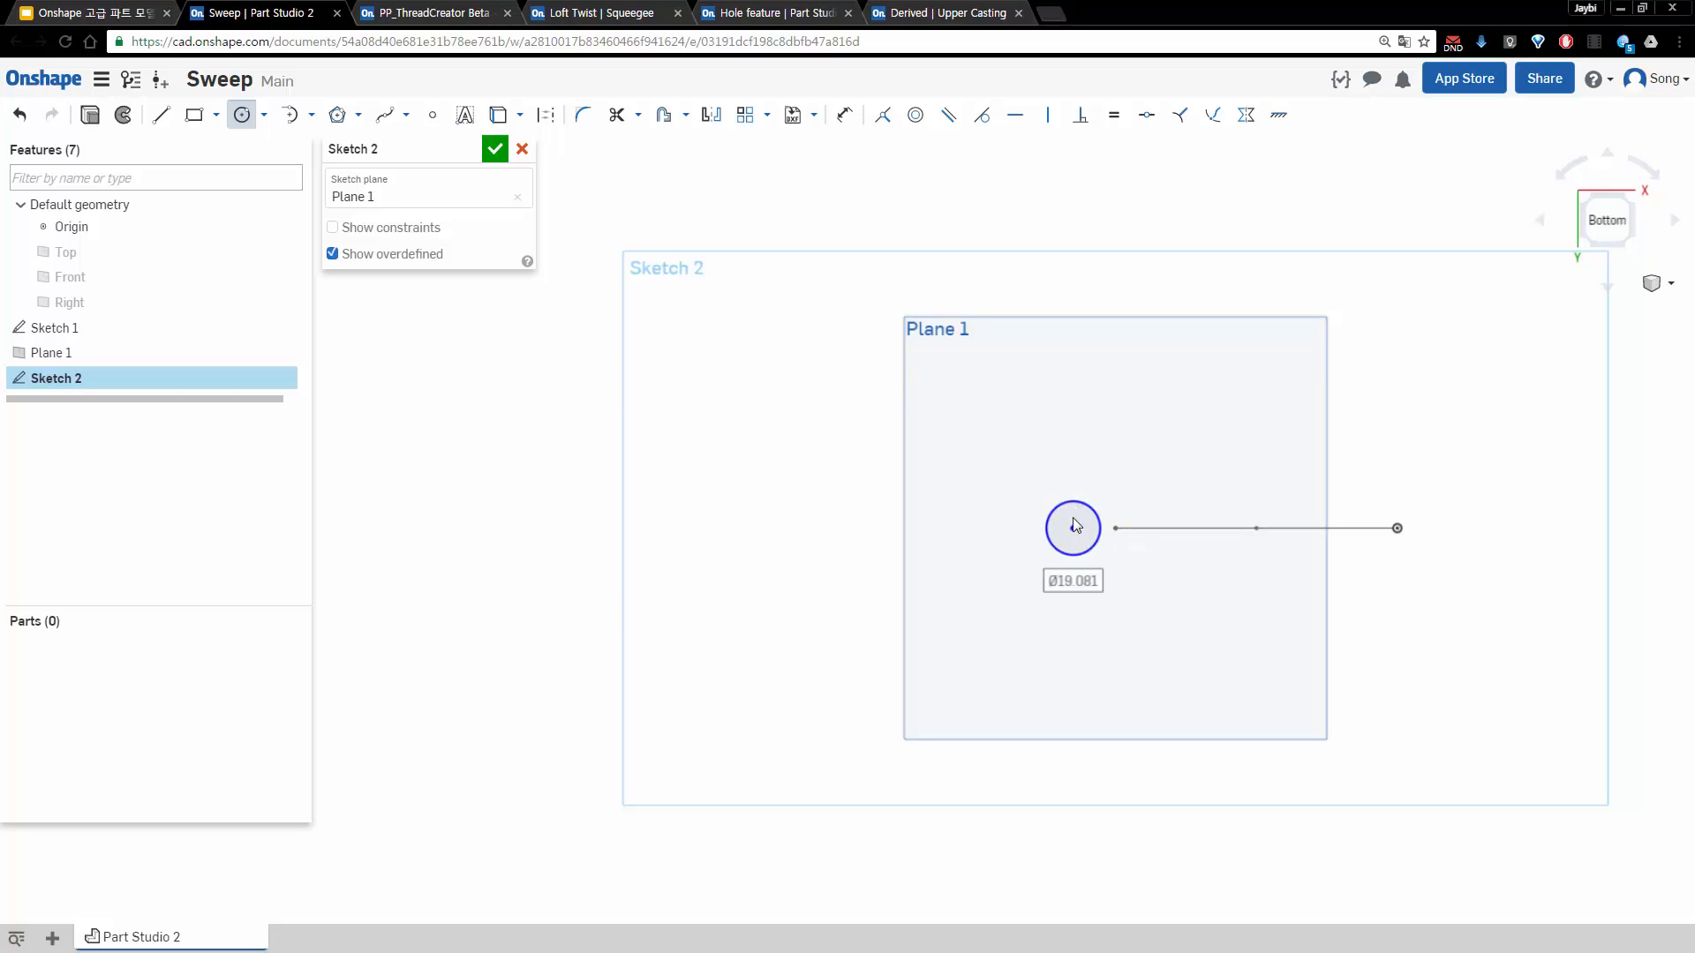
{"action": "key", "text": "Escape"}
Delete the horizontal constraint tying the circle's centre to the origin and move the circle freely away from the path's end
{"action": "left_click_drag", "start_coordinate": [1075, 525], "coordinate": [1089, 483]}
{"action": "right_click_drag", "start_coordinate": [1201, 493], "coordinate": [1139, 582]}
{"action": "left_click_drag", "start_coordinate": [1080, 589], "coordinate": [1037, 549]}
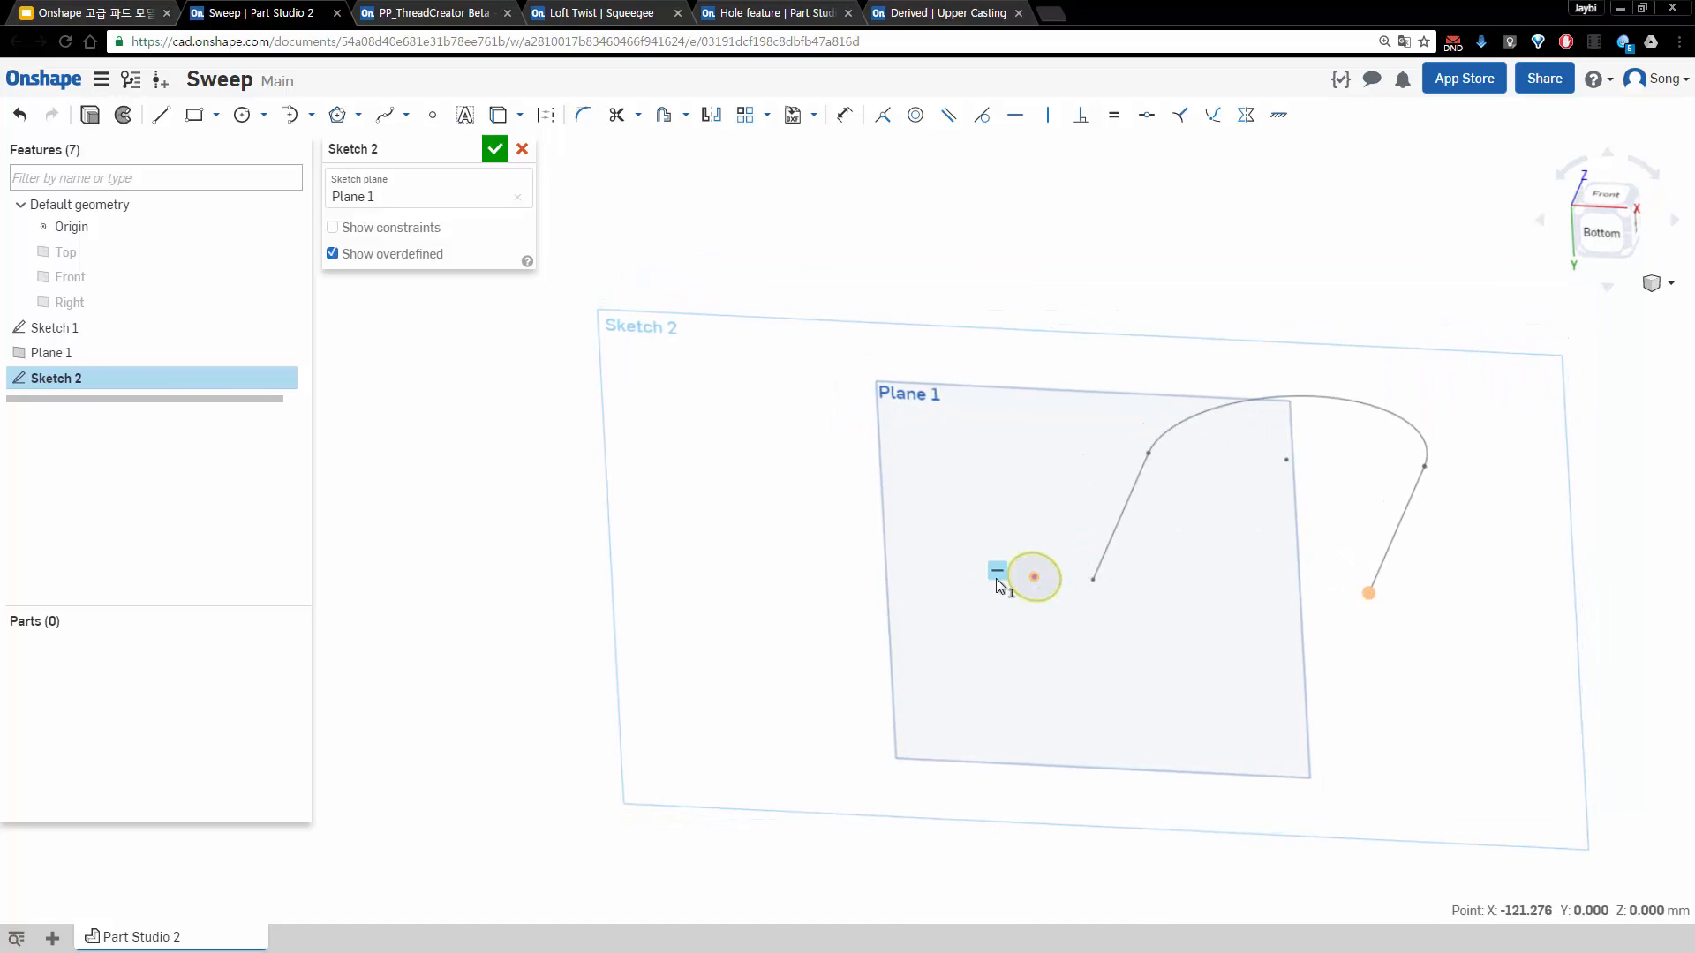
{"action": "left_click", "coordinate": [996, 576]}
{"action": "key", "text": "Delete"}
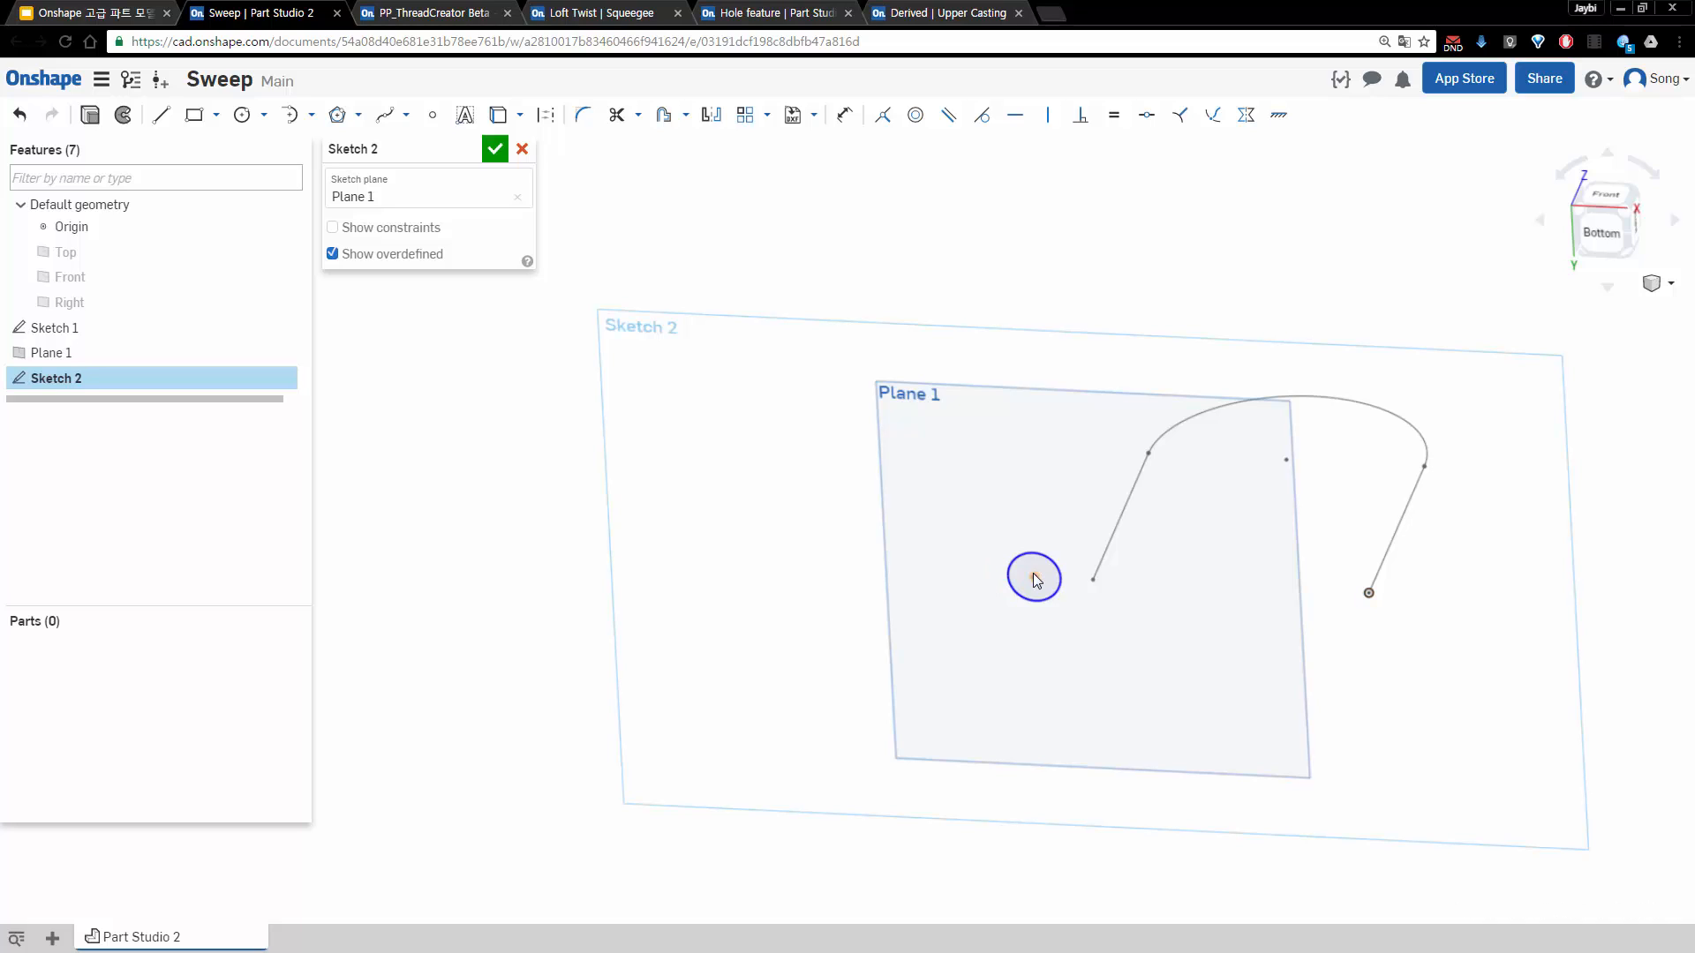
{"action": "mouse_move", "coordinate": [1030, 576]}
{"action": "left_mouse_down"}
{"action": "mouse_move", "coordinate": [1042, 515]}
{"action": "mouse_move", "coordinate": [1009, 523]}
{"action": "mouse_move", "coordinate": [1027, 538]}
{"action": "left_mouse_up"}
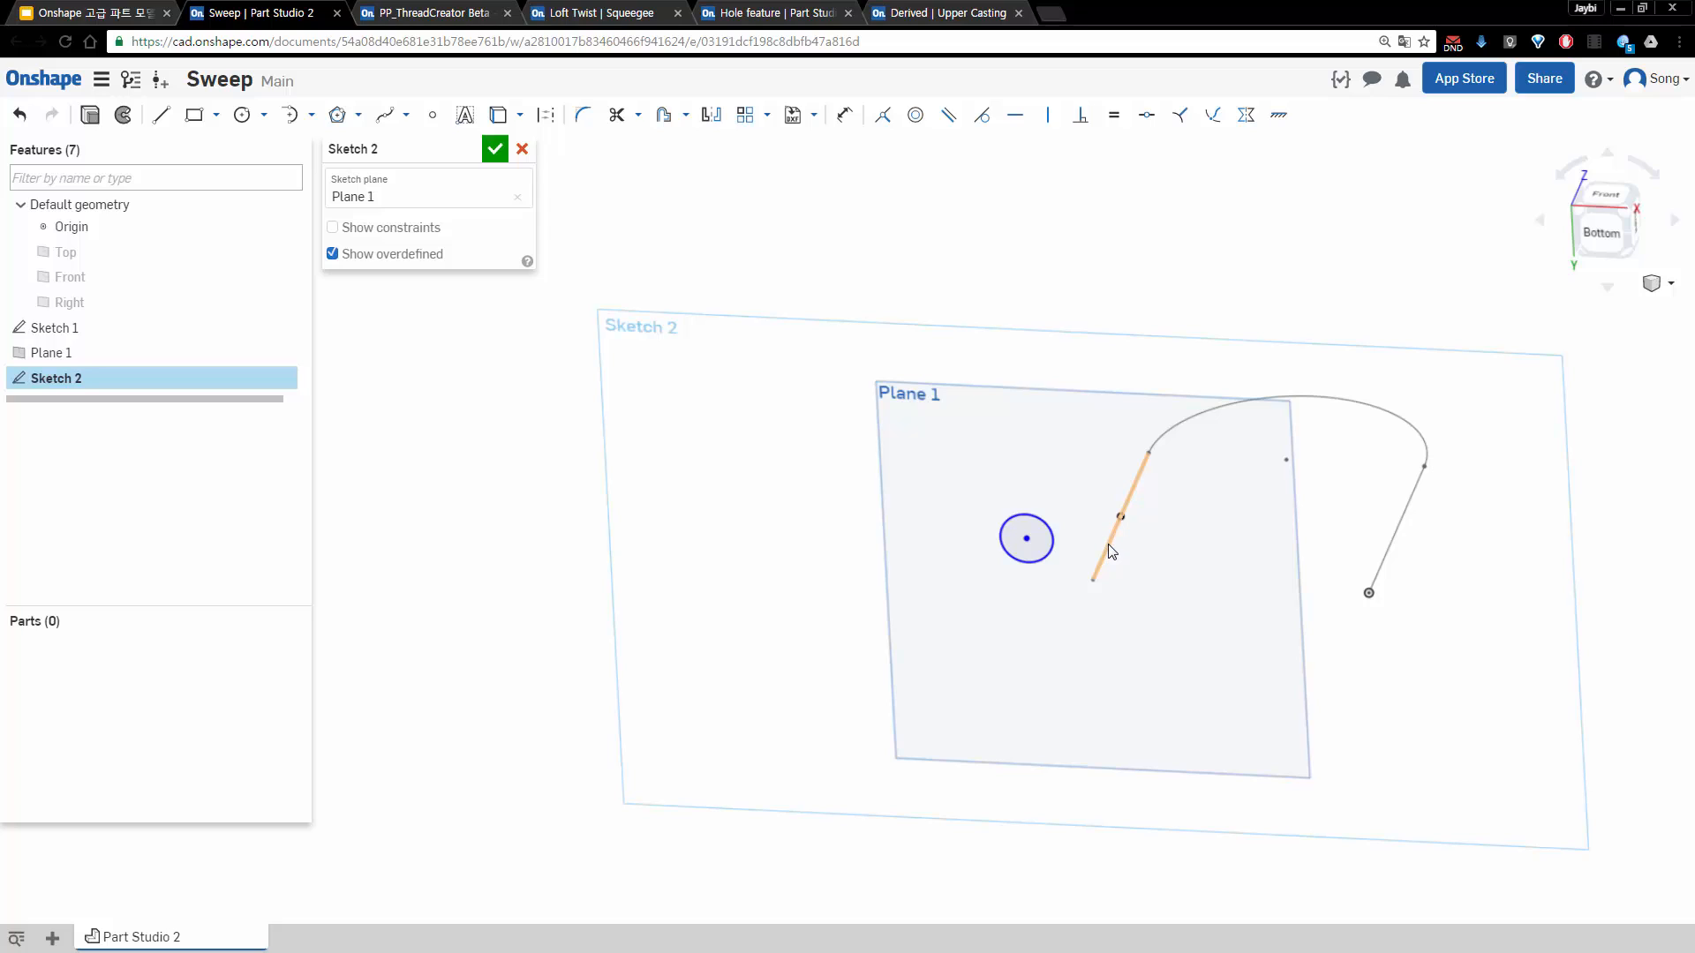
Apply a Pierce constraint between the circle's centre and the adjacent leg line, and test whether the circle still moves or resizes
{"action": "left_click", "coordinate": [1111, 552]}
{"action": "left_click", "coordinate": [1026, 540]}
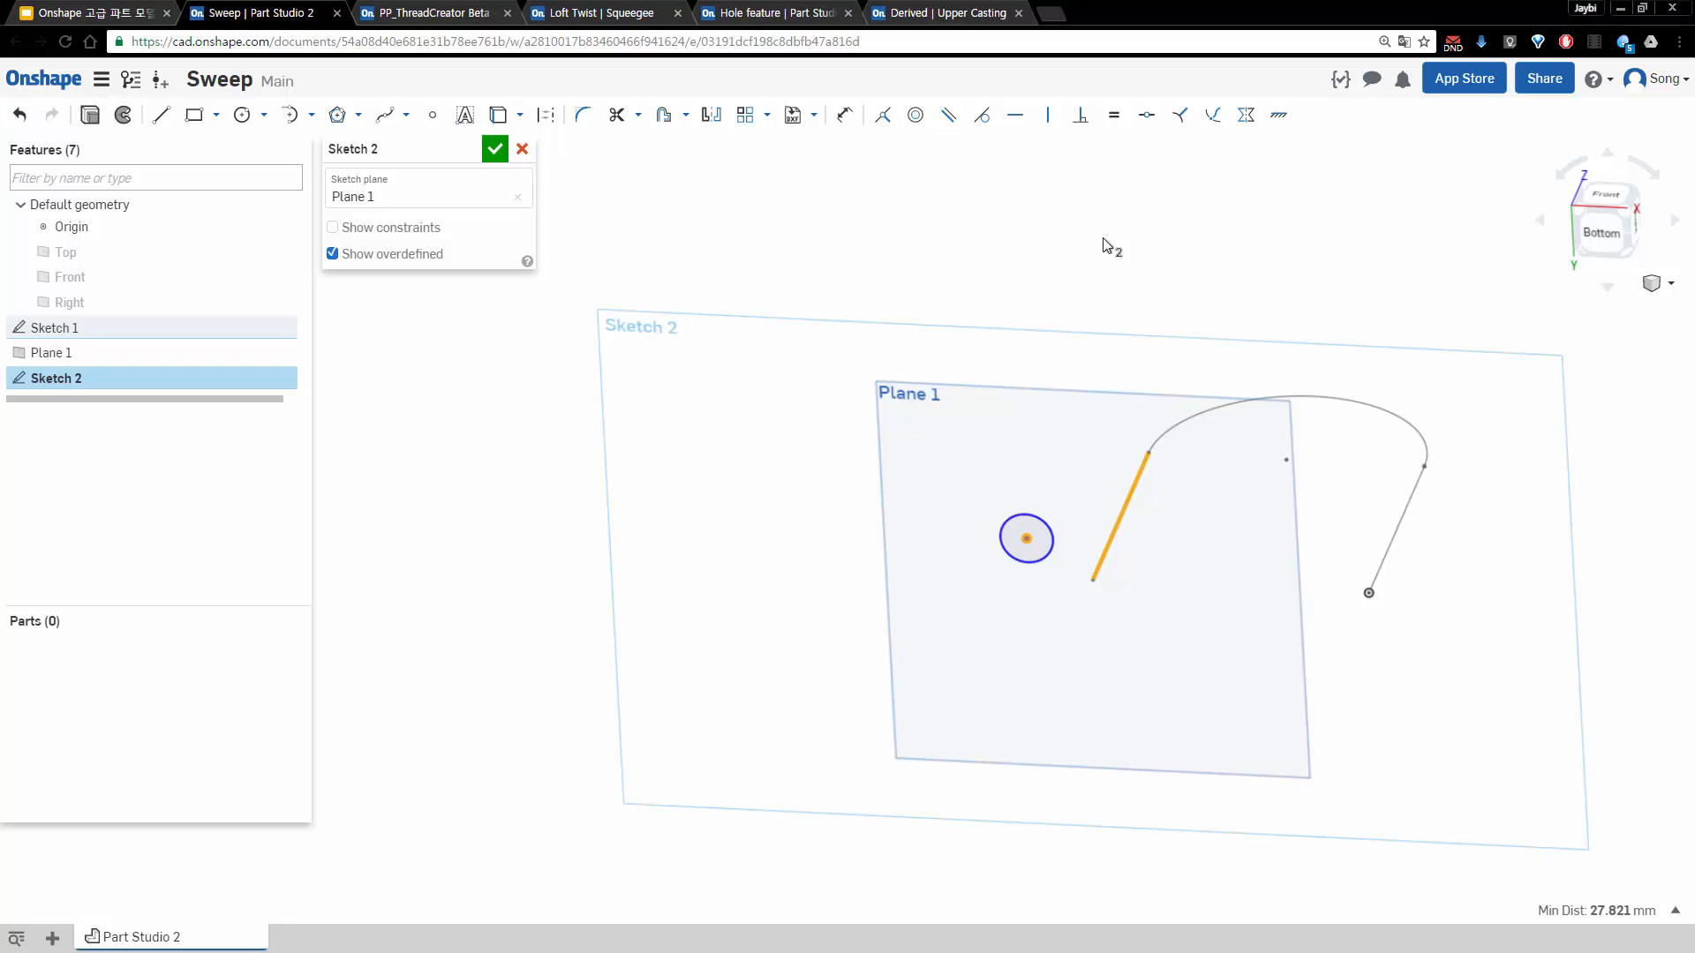
{"action": "left_click", "coordinate": [1213, 117]}
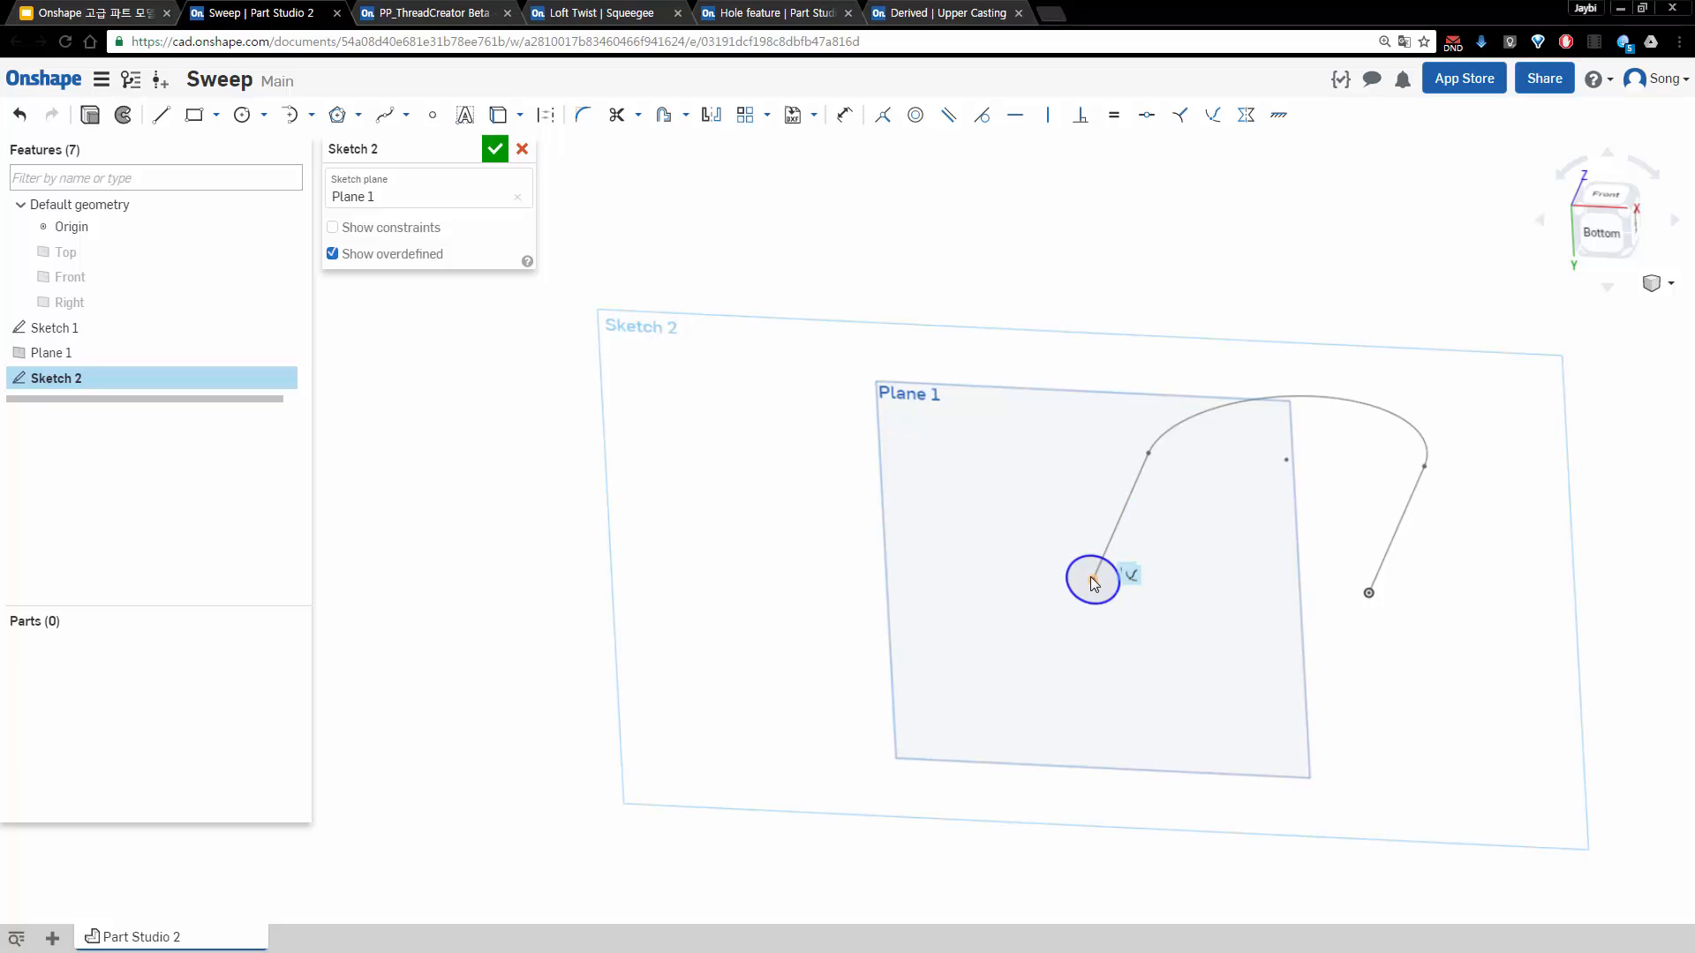
{"action": "left_click_drag", "start_coordinate": [1092, 578], "coordinate": [913, 539]}
{"action": "left_click_drag", "start_coordinate": [1115, 597], "coordinate": [1128, 604]}
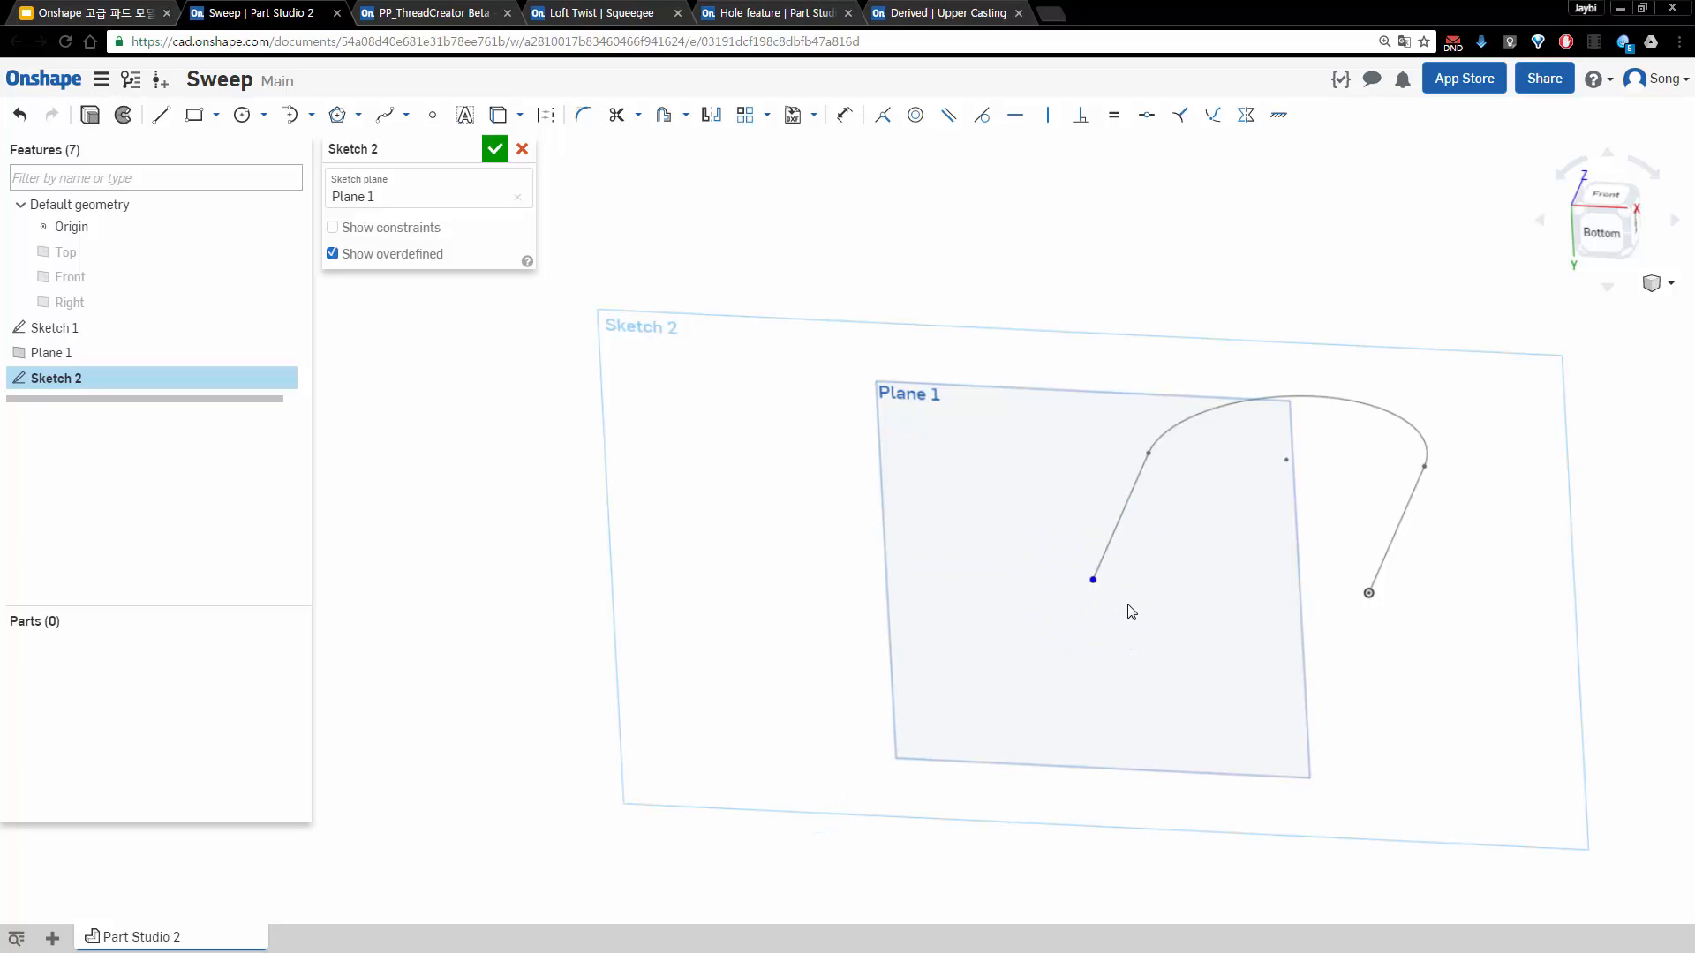
Dimension the circle's diameter at 20 mm and finish the profile sketch
{"action": "right_click_drag", "start_coordinate": [1000, 528], "coordinate": [1055, 465]}
{"action": "key", "text": "d"}
{"action": "left_click", "coordinate": [1101, 544]}
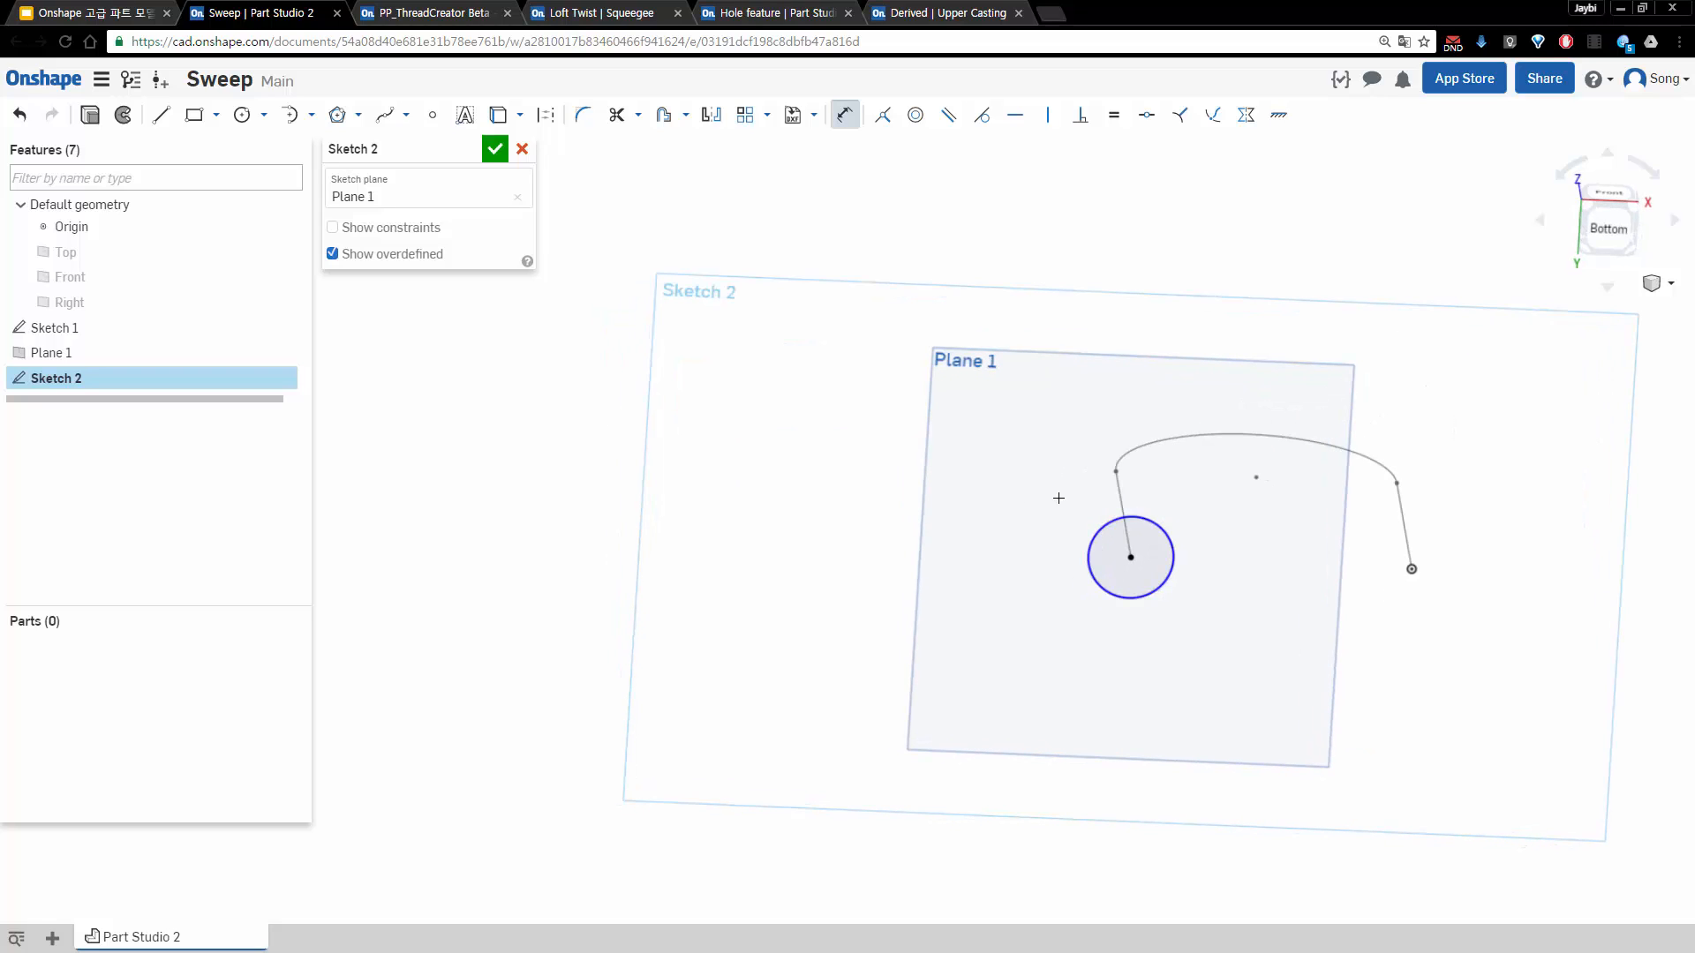
{"action": "left_click", "coordinate": [1051, 493]}
{"action": "type", "text": "20"}
{"action": "key", "text": "Return"}
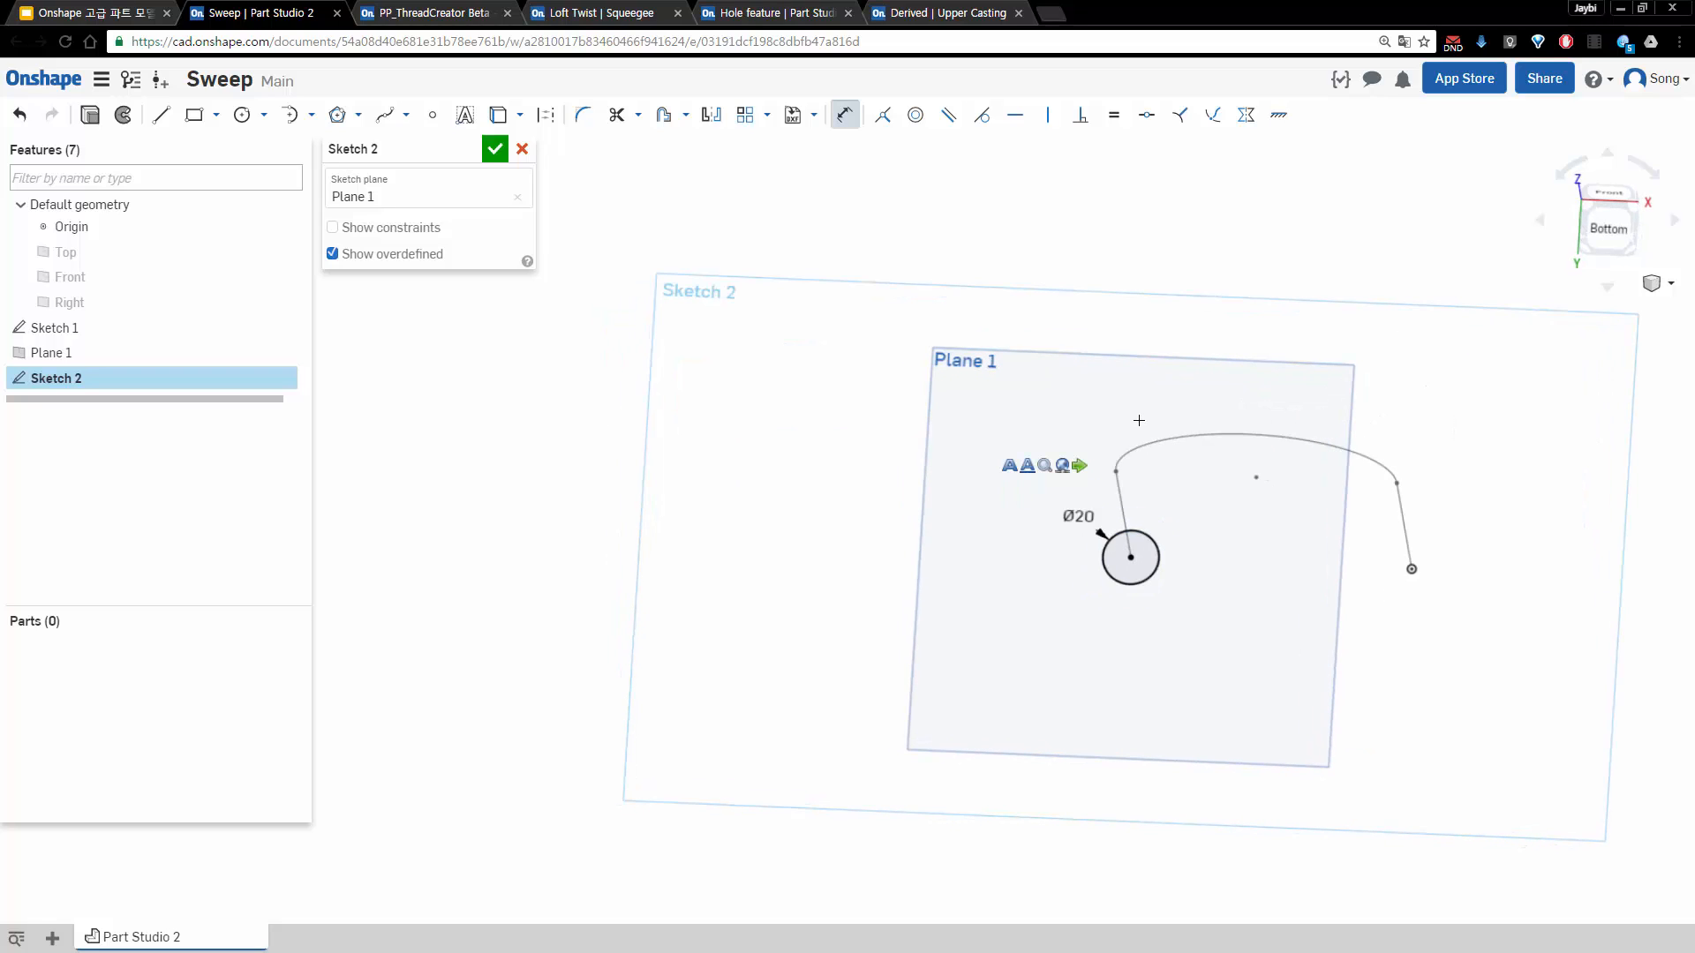
{"action": "right_click_drag", "start_coordinate": [1136, 420], "coordinate": [1174, 494]}
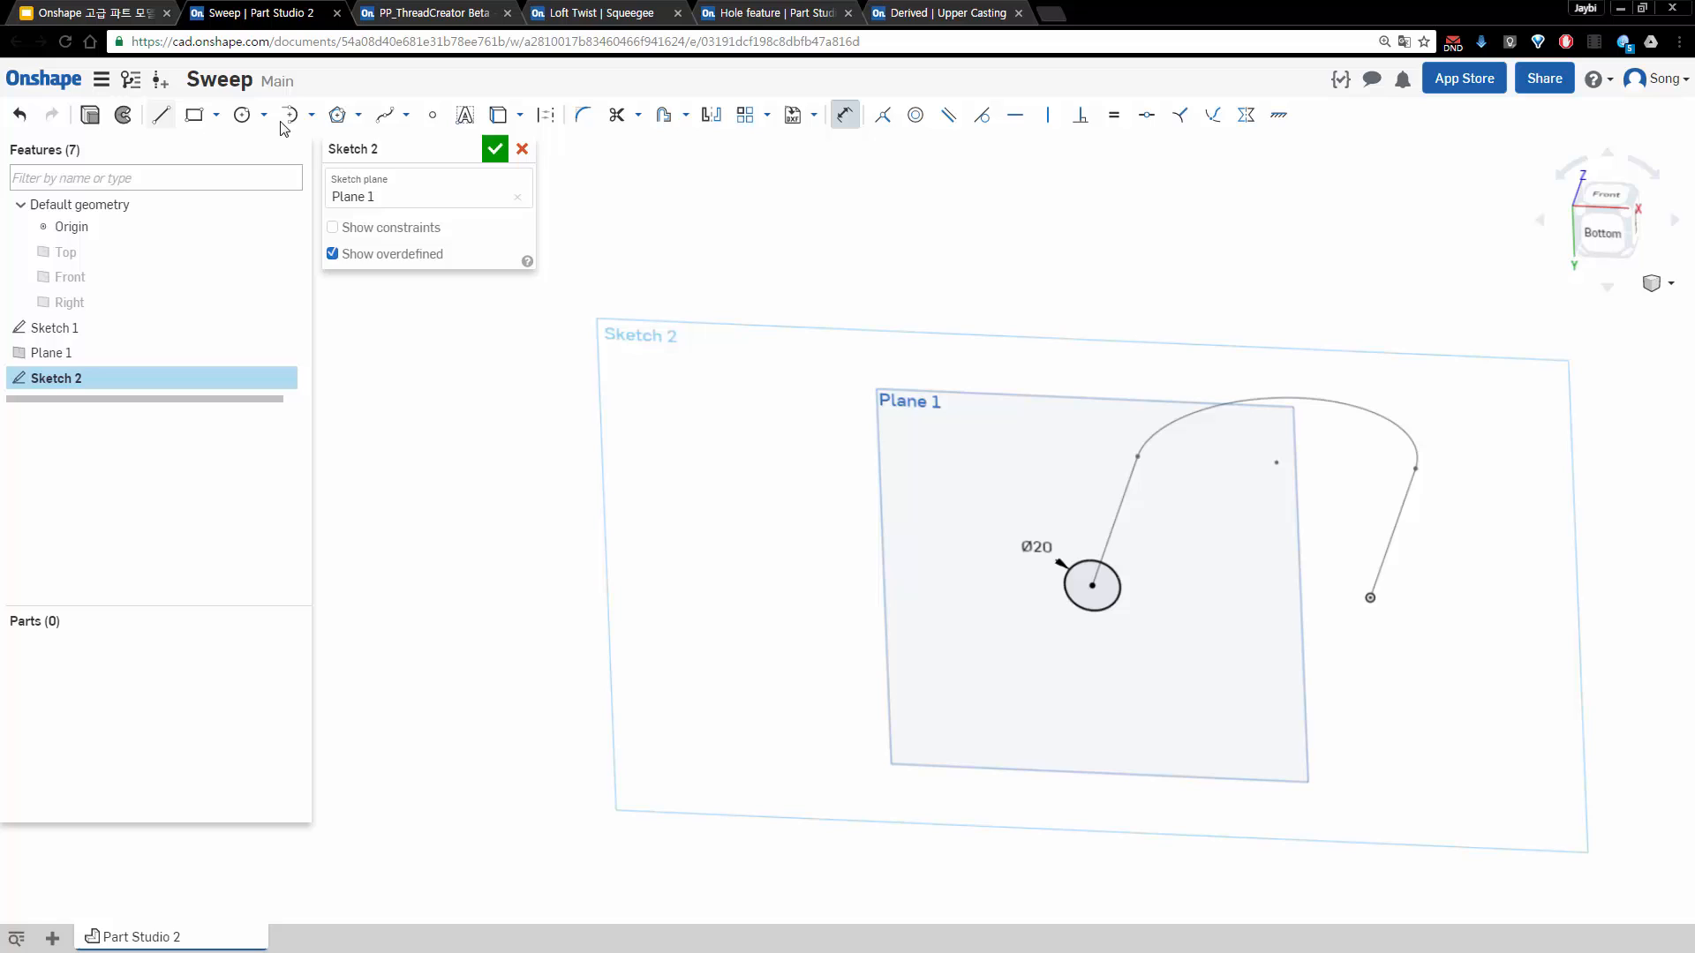
{"action": "left_click", "coordinate": [495, 150]}
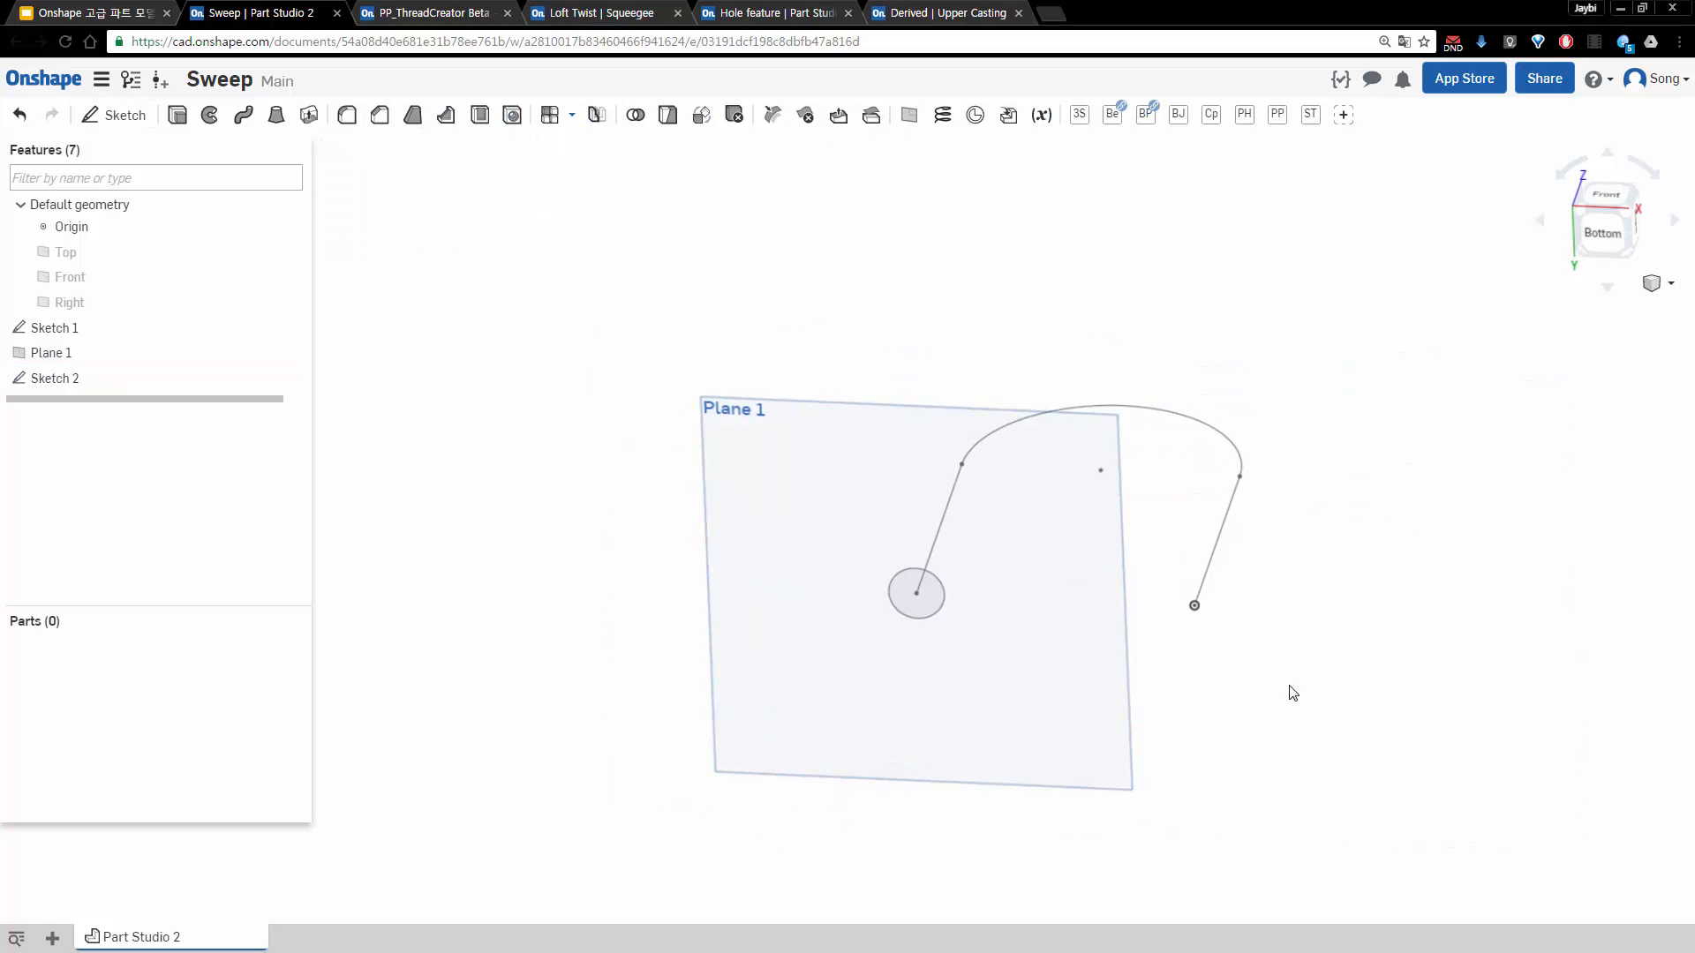
Set up a new solid Sweep of the circular profile along the path's first leg, arc and second leg as individual edges
{"action": "right_click_drag", "start_coordinate": [1293, 693], "coordinate": [1264, 714]}
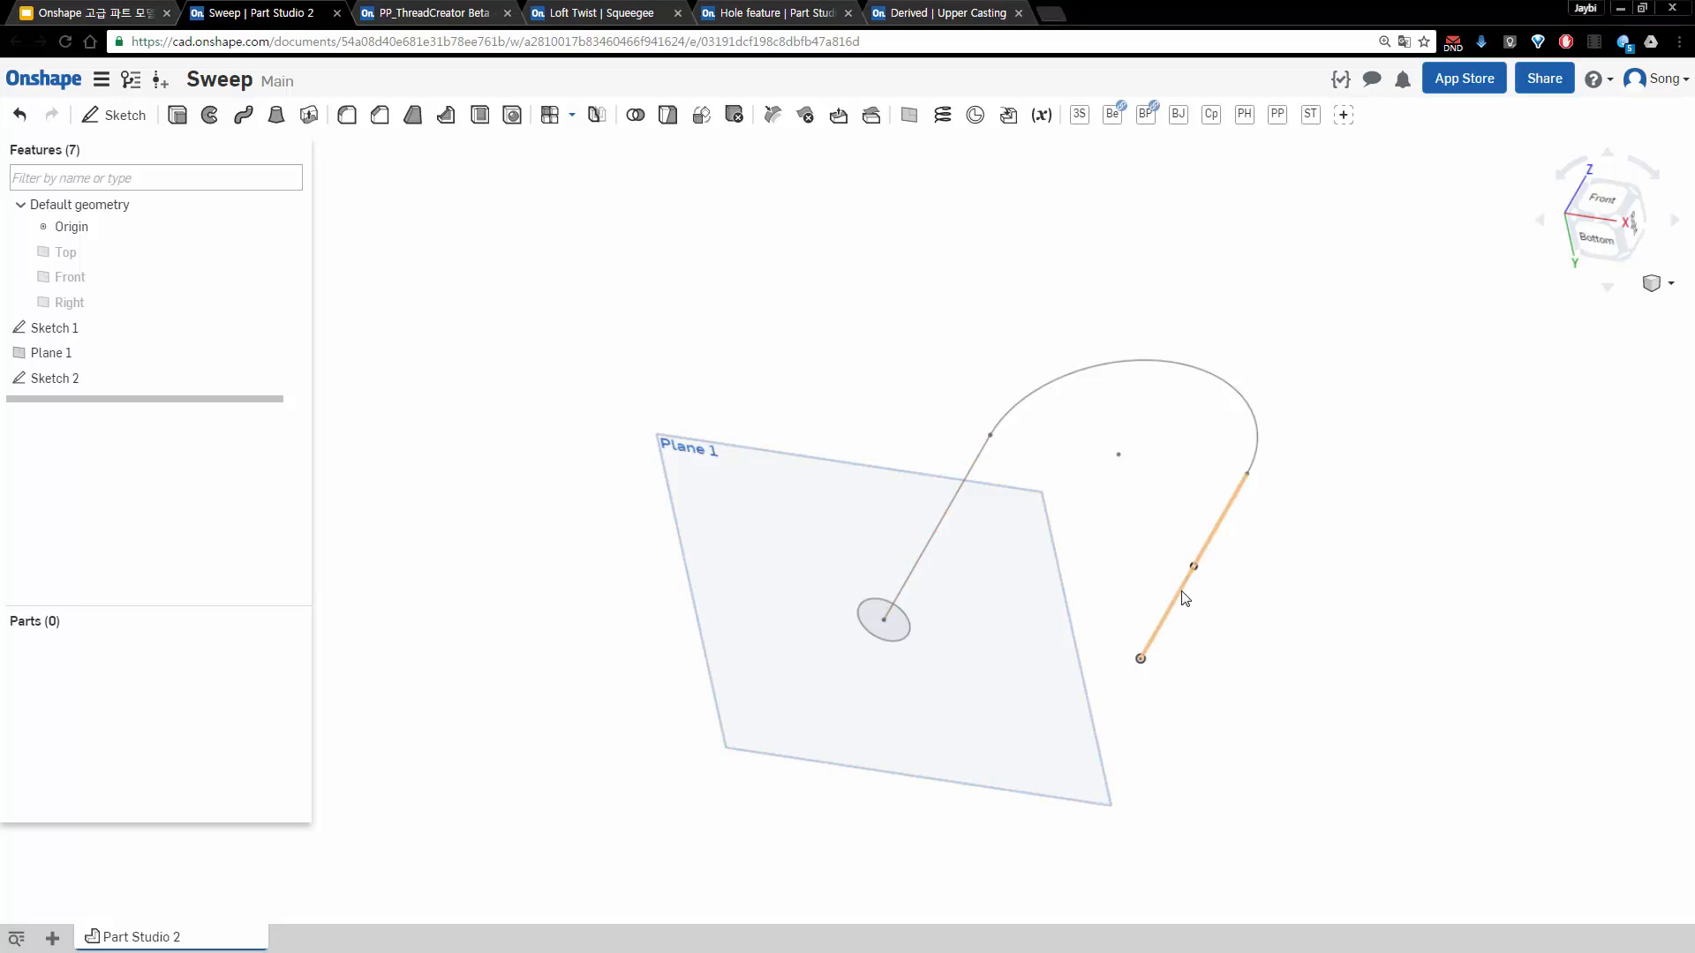
{"action": "left_click", "coordinate": [243, 116]}
{"action": "left_click_drag", "start_coordinate": [412, 158], "coordinate": [473, 207]}
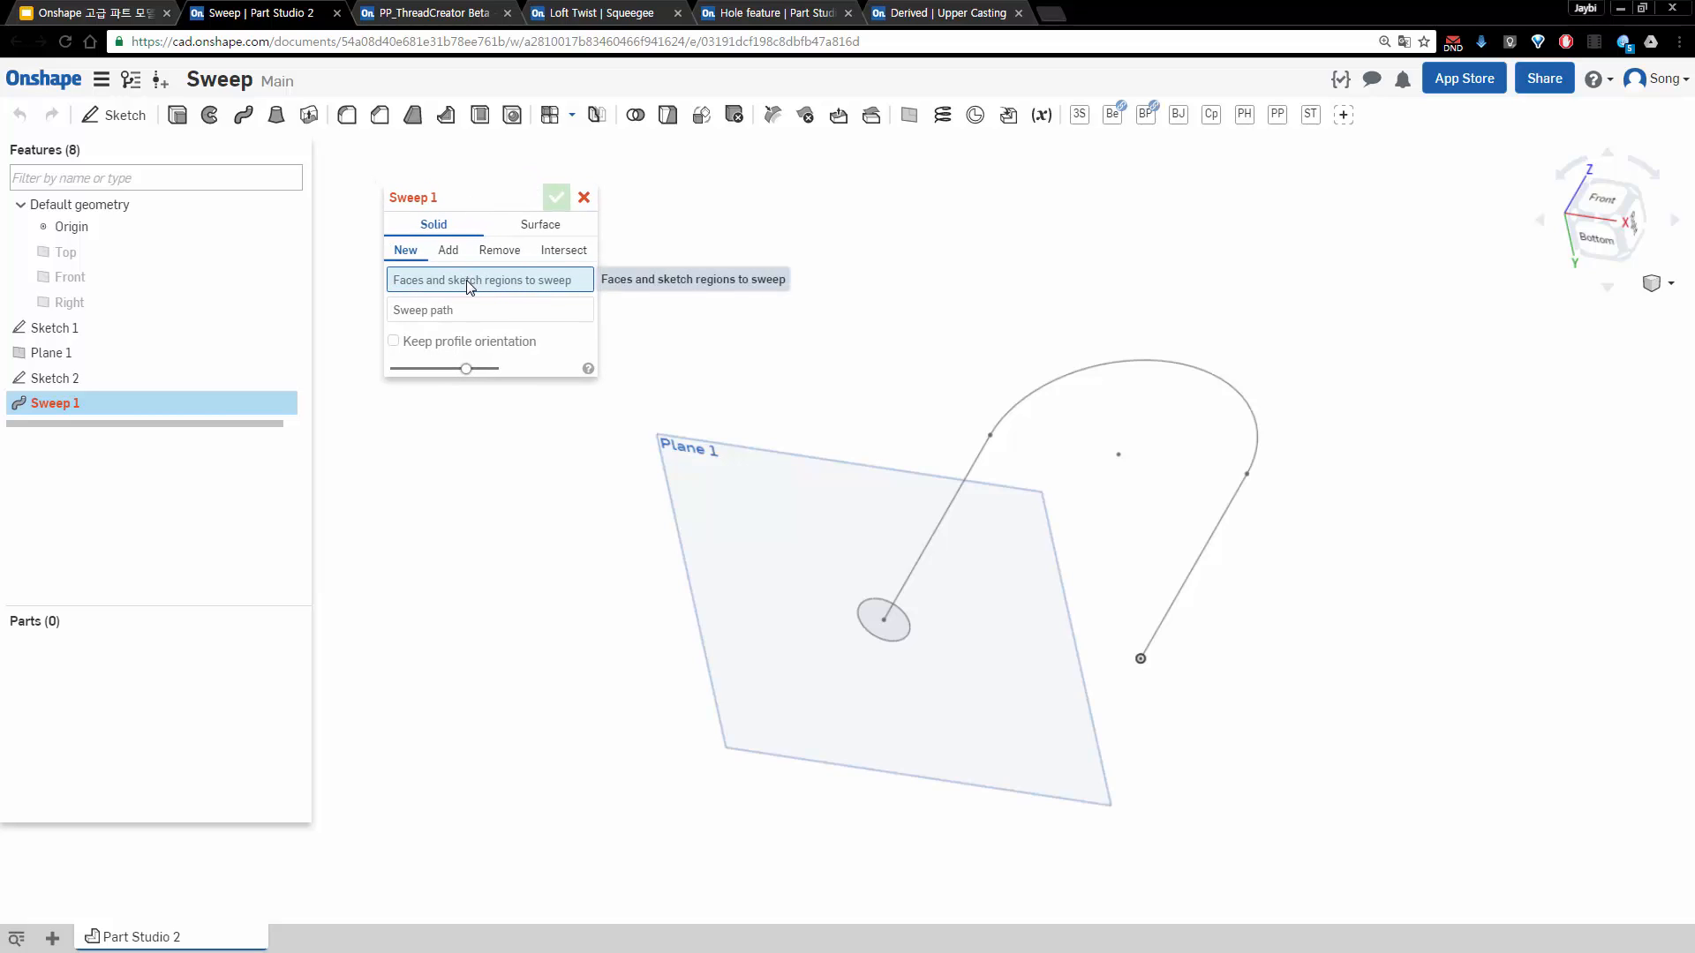
{"action": "left_click", "coordinate": [865, 621]}
{"action": "left_click", "coordinate": [542, 324]}
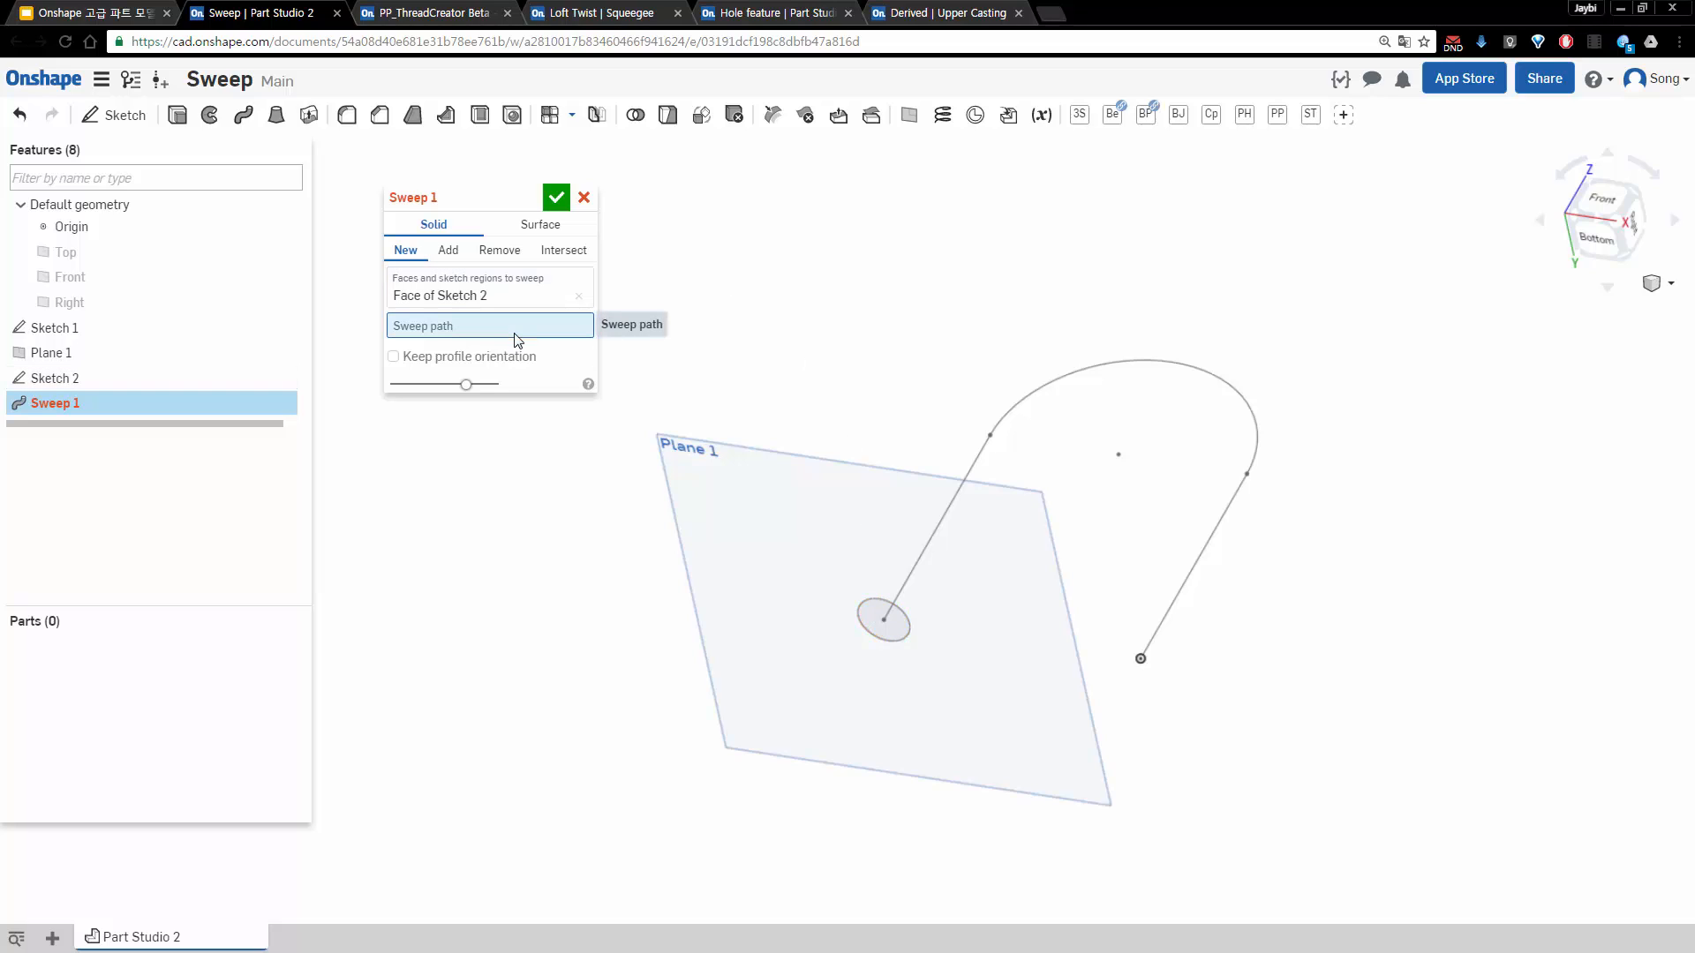
{"action": "left_click", "coordinate": [955, 500]}
{"action": "left_click", "coordinate": [1015, 395]}
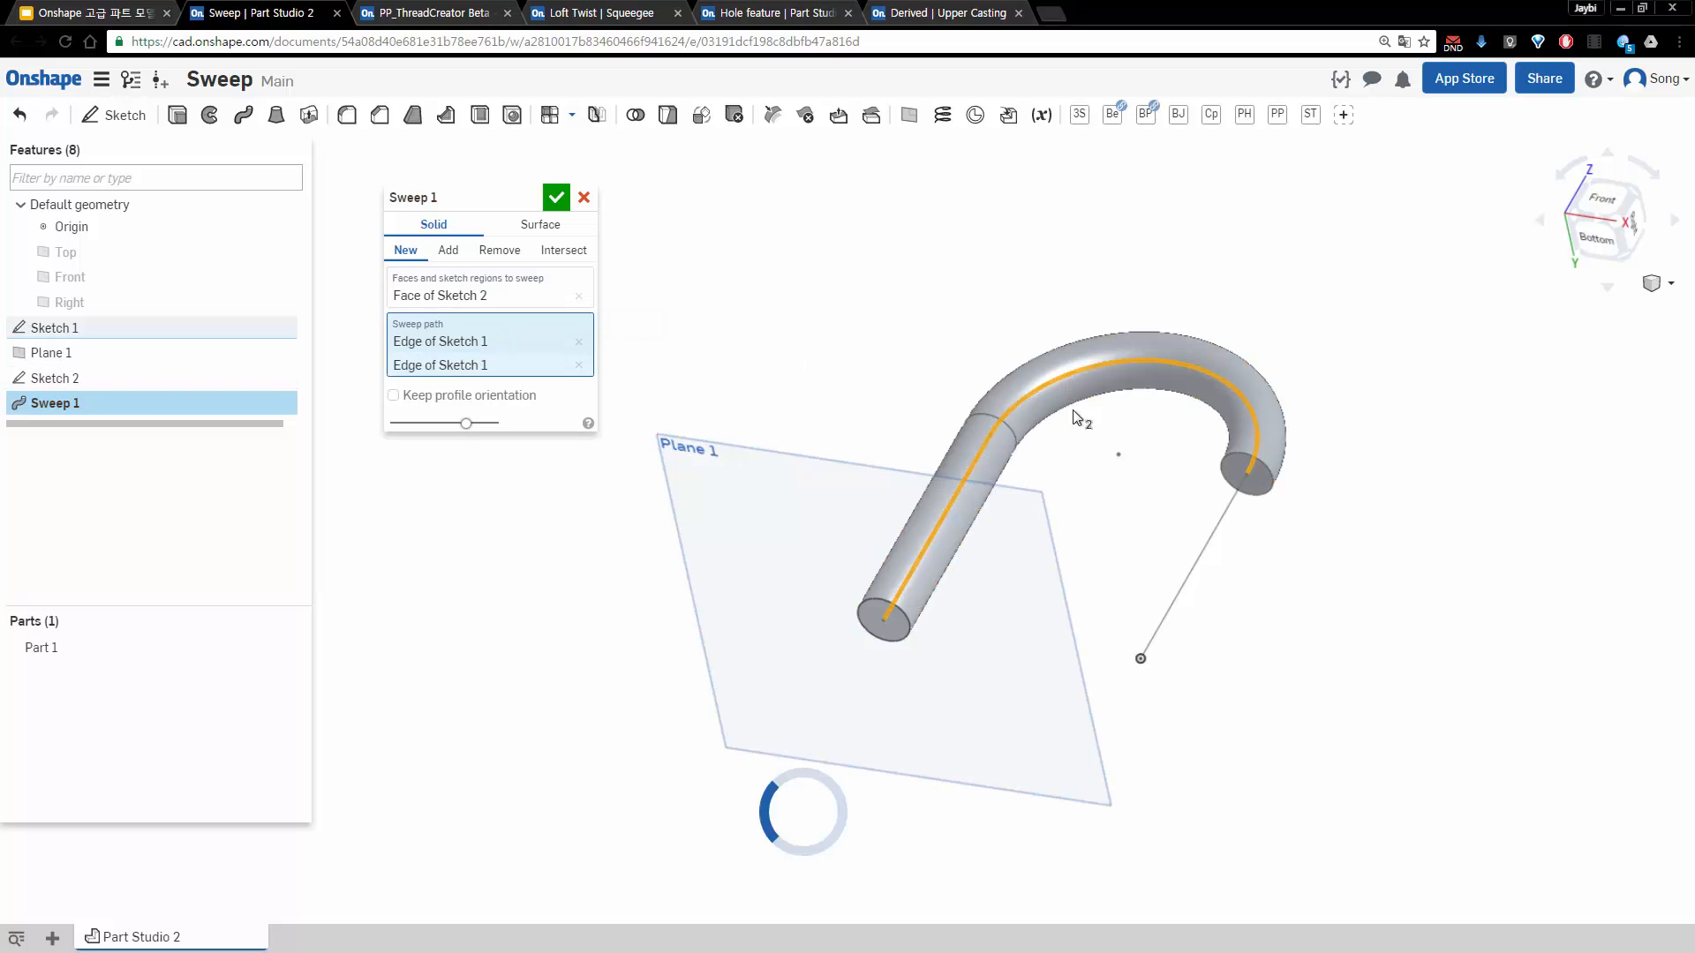
{"action": "left_click", "coordinate": [1212, 530]}
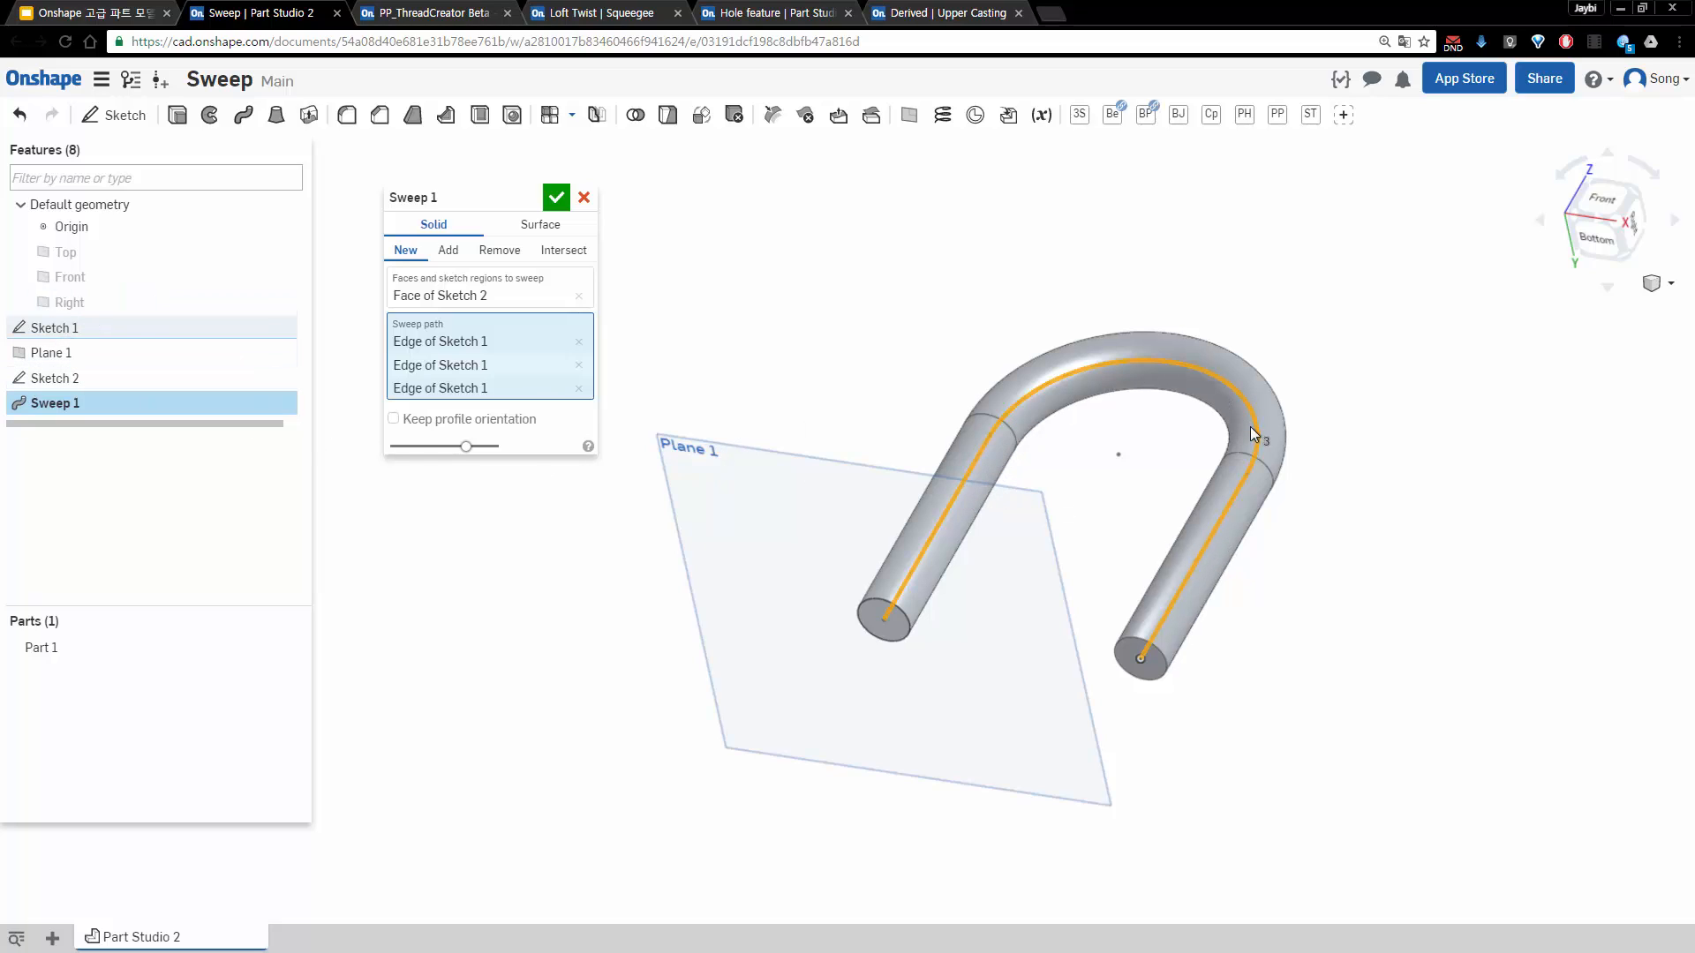
Replace the individual edges in the sweep path with the whole of Sketch 1 and accept the sweep
{"action": "left_click", "coordinate": [579, 342]}
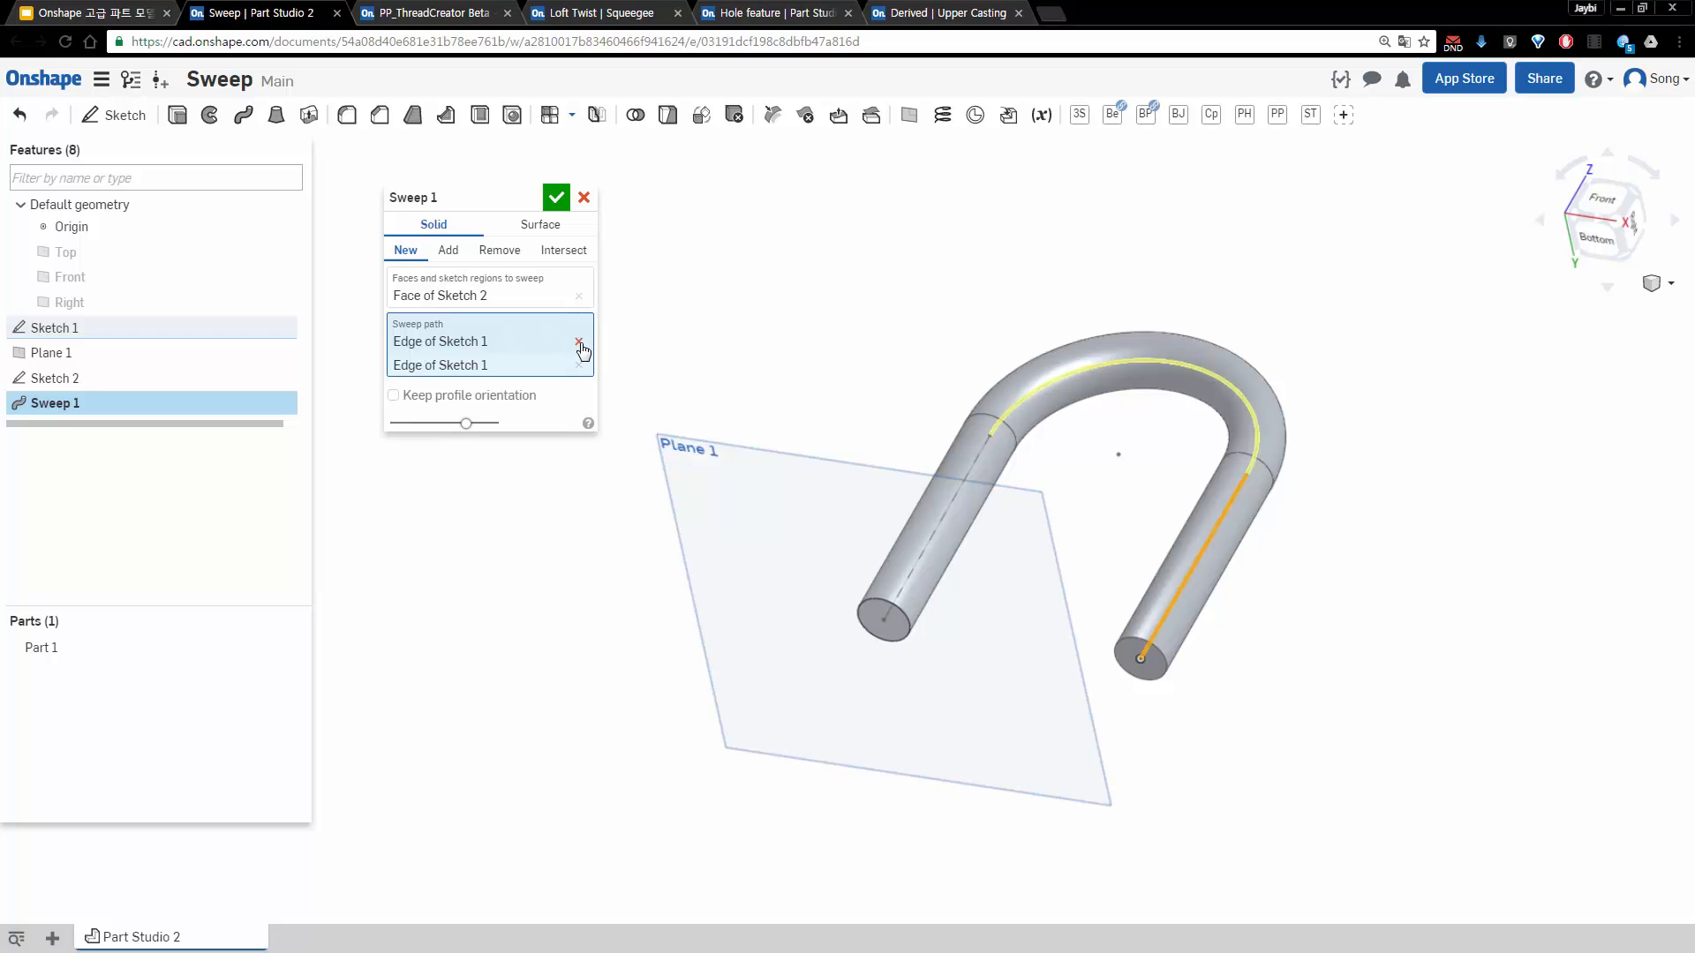
{"action": "left_click", "coordinate": [578, 342]}
{"action": "left_click", "coordinate": [578, 342]}
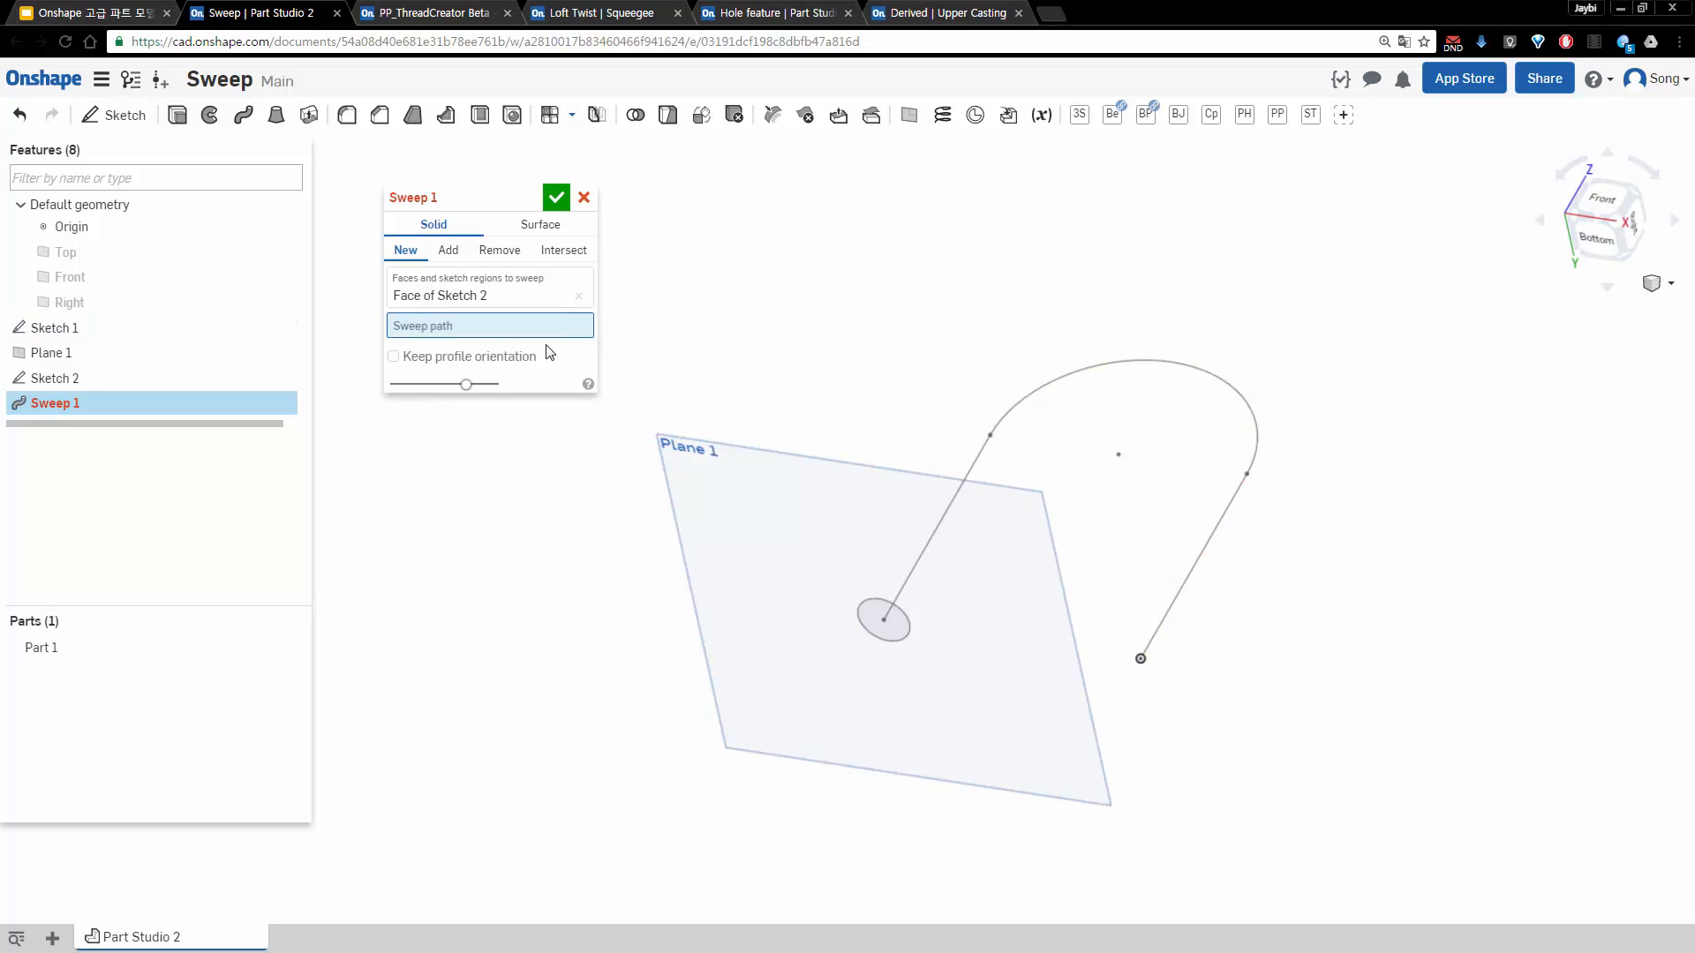
{"action": "left_click", "coordinate": [91, 331]}
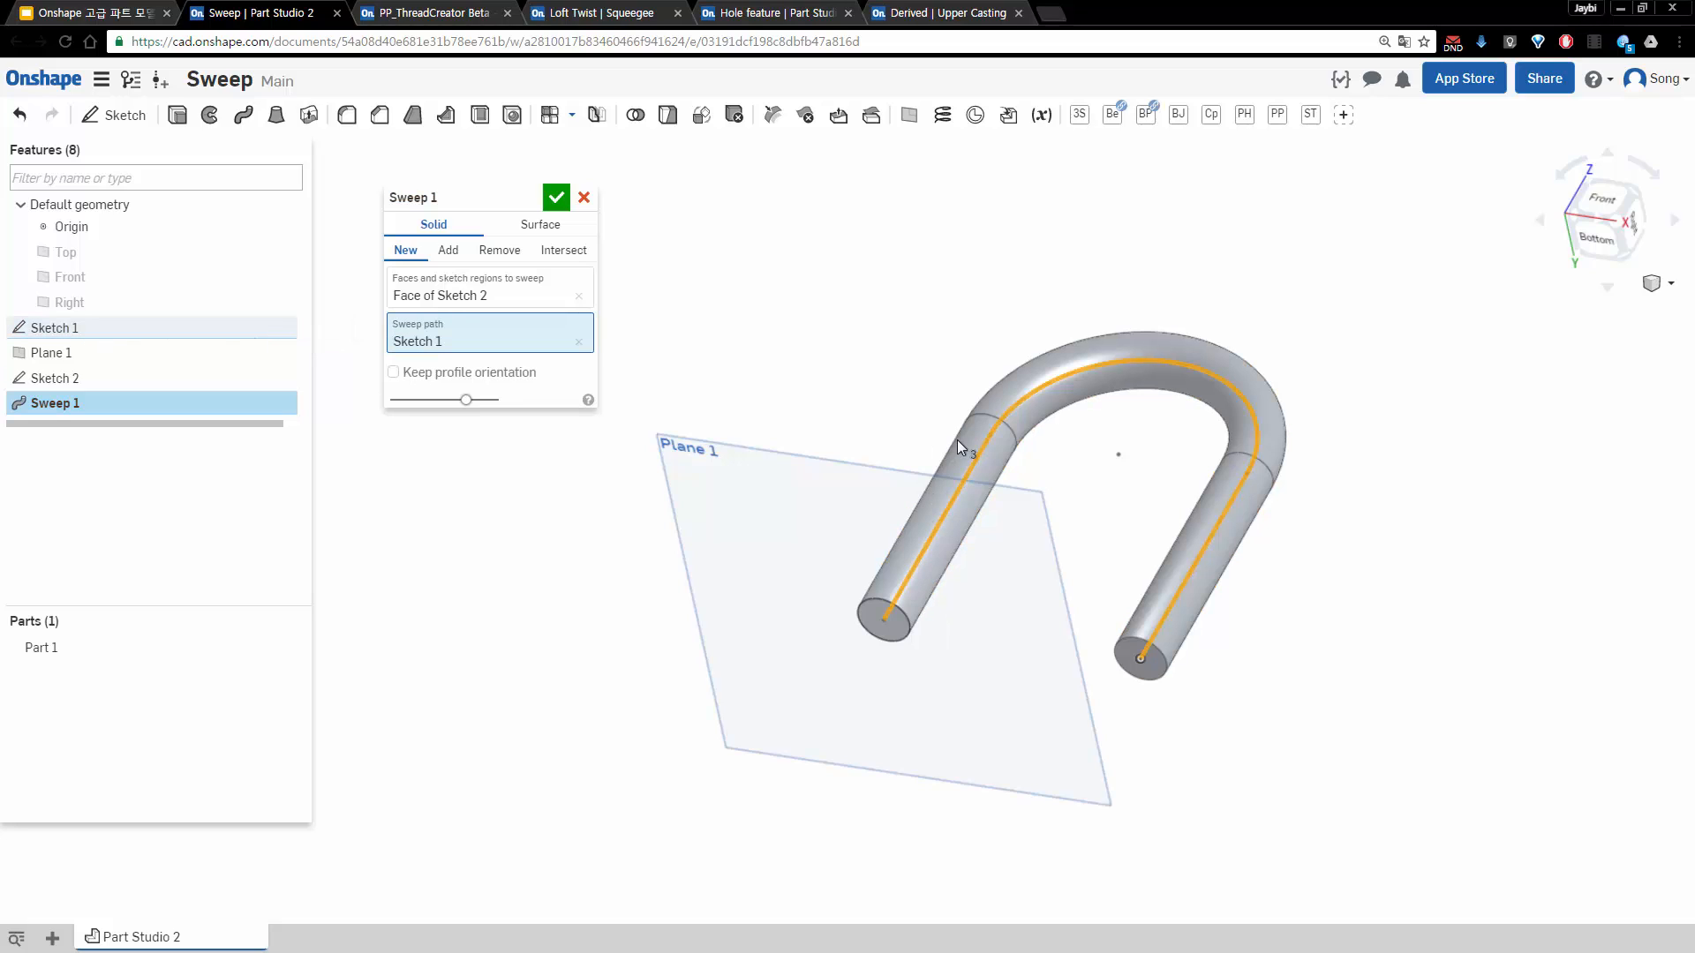
{"action": "left_click", "coordinate": [556, 197]}
Hide all planes so that the swept U-shaped rod stands alone in the view
{"action": "right_click_drag", "start_coordinate": [824, 322], "coordinate": [914, 272]}
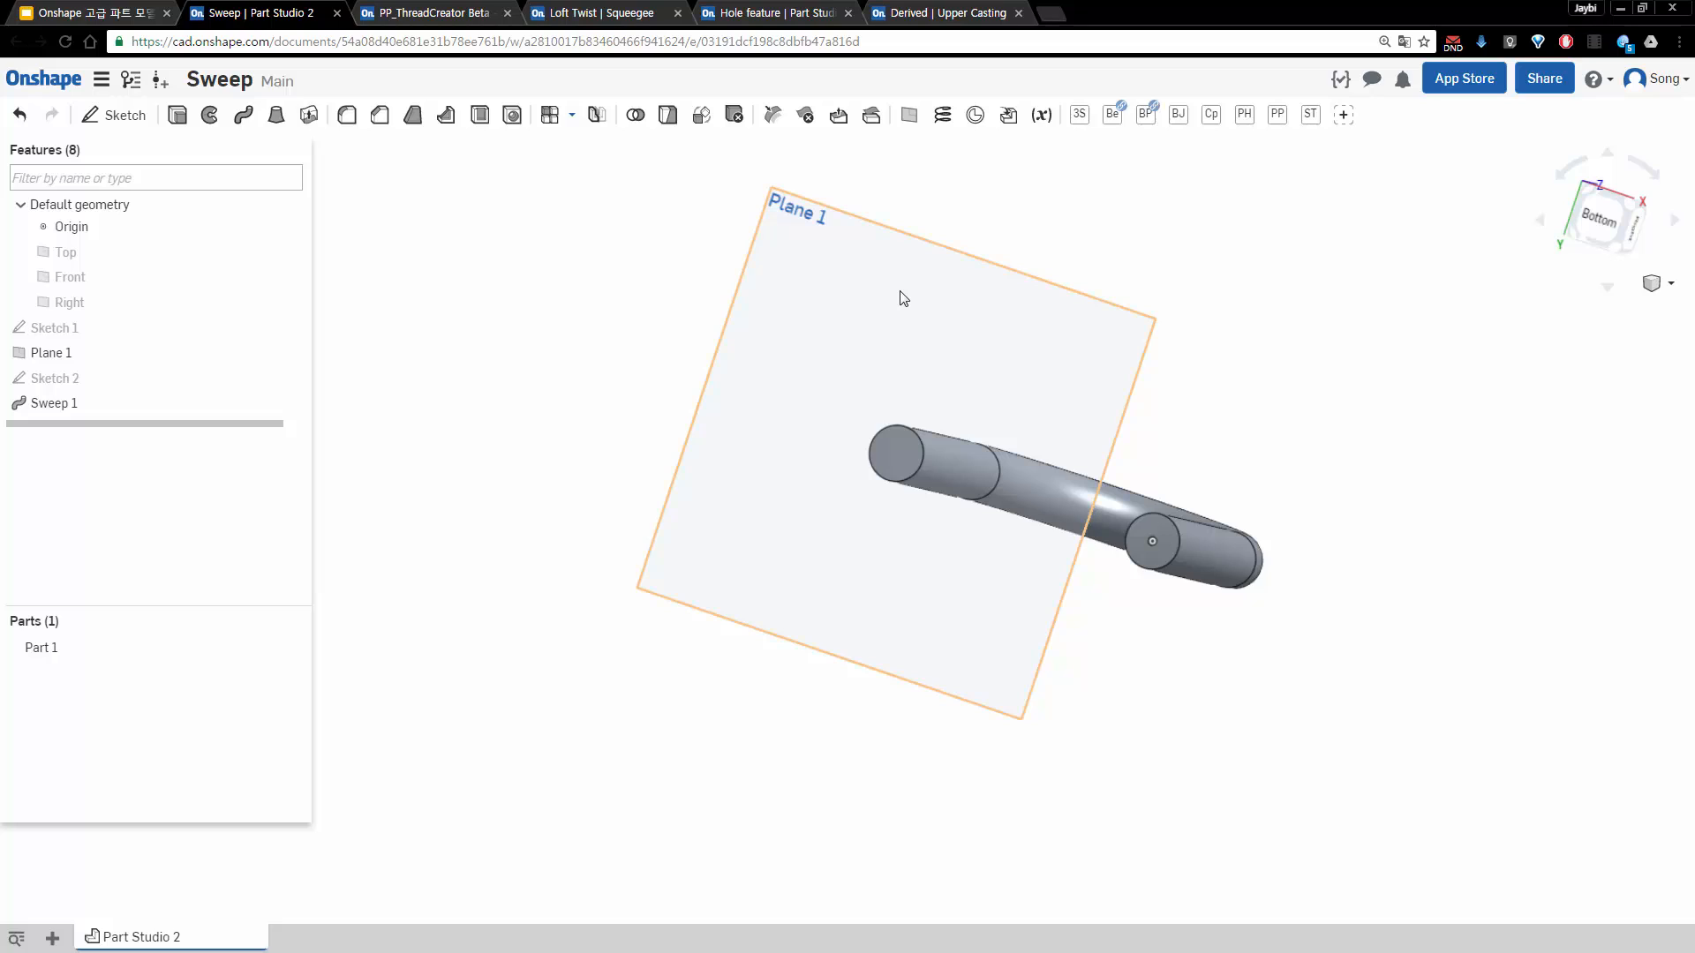
{"action": "right_click", "coordinate": [860, 320]}
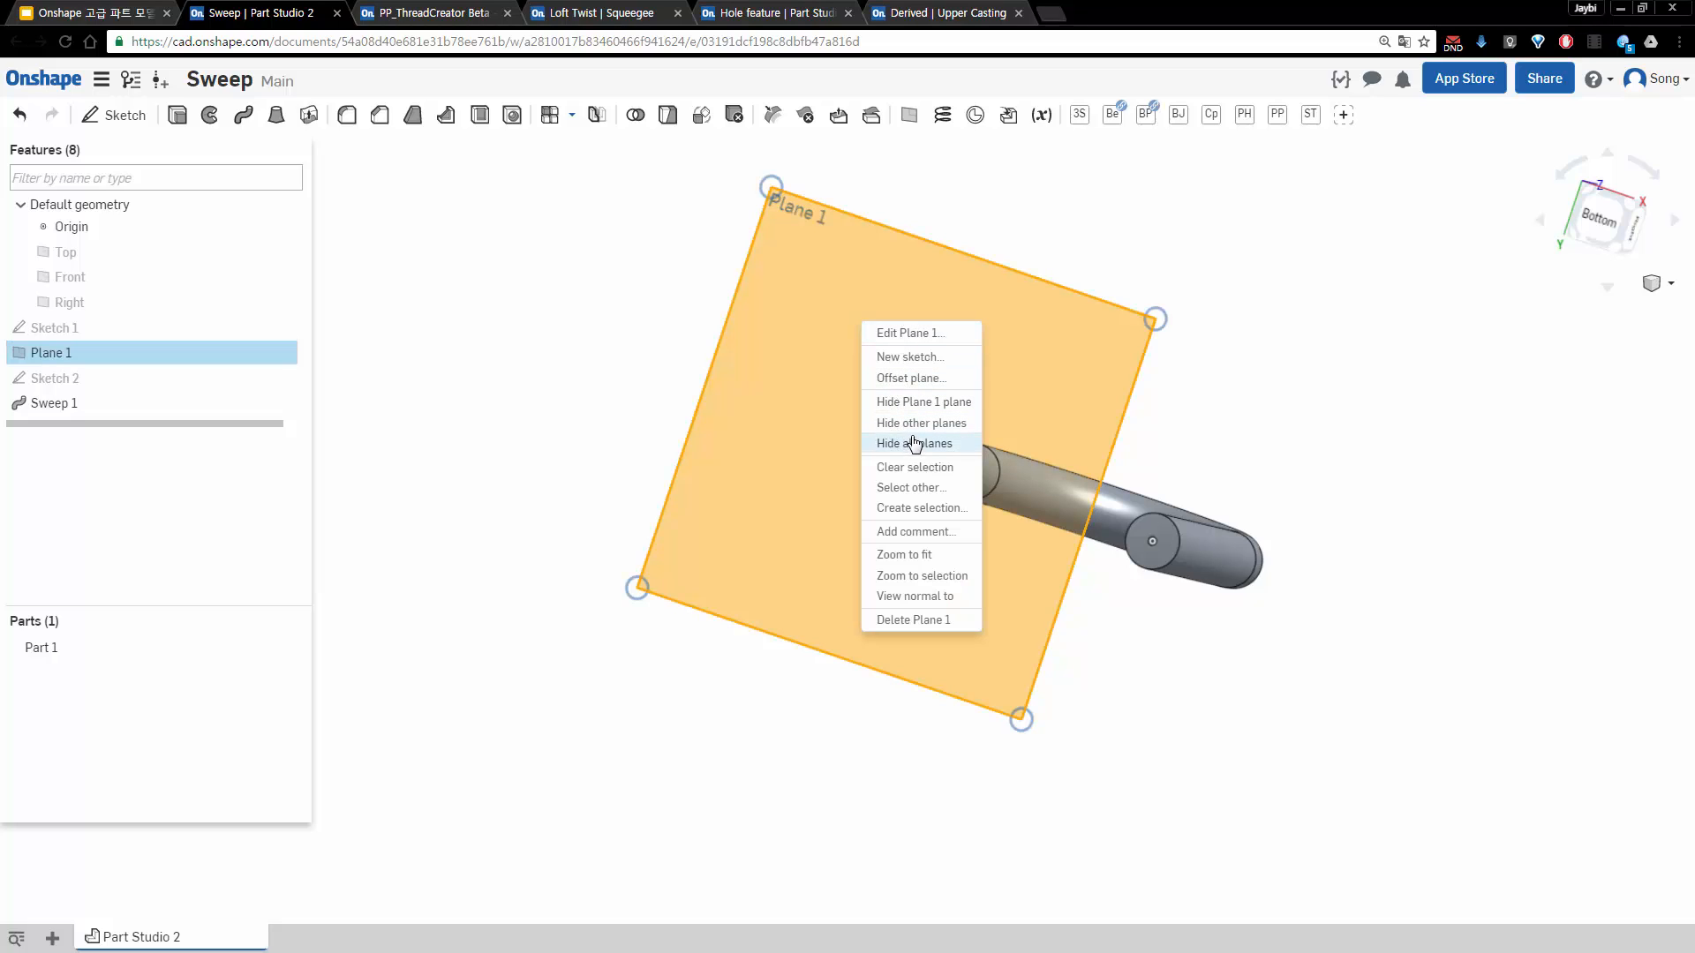
{"action": "left_click", "coordinate": [914, 444]}
{"action": "right_click_drag", "start_coordinate": [892, 424], "coordinate": [914, 285]}
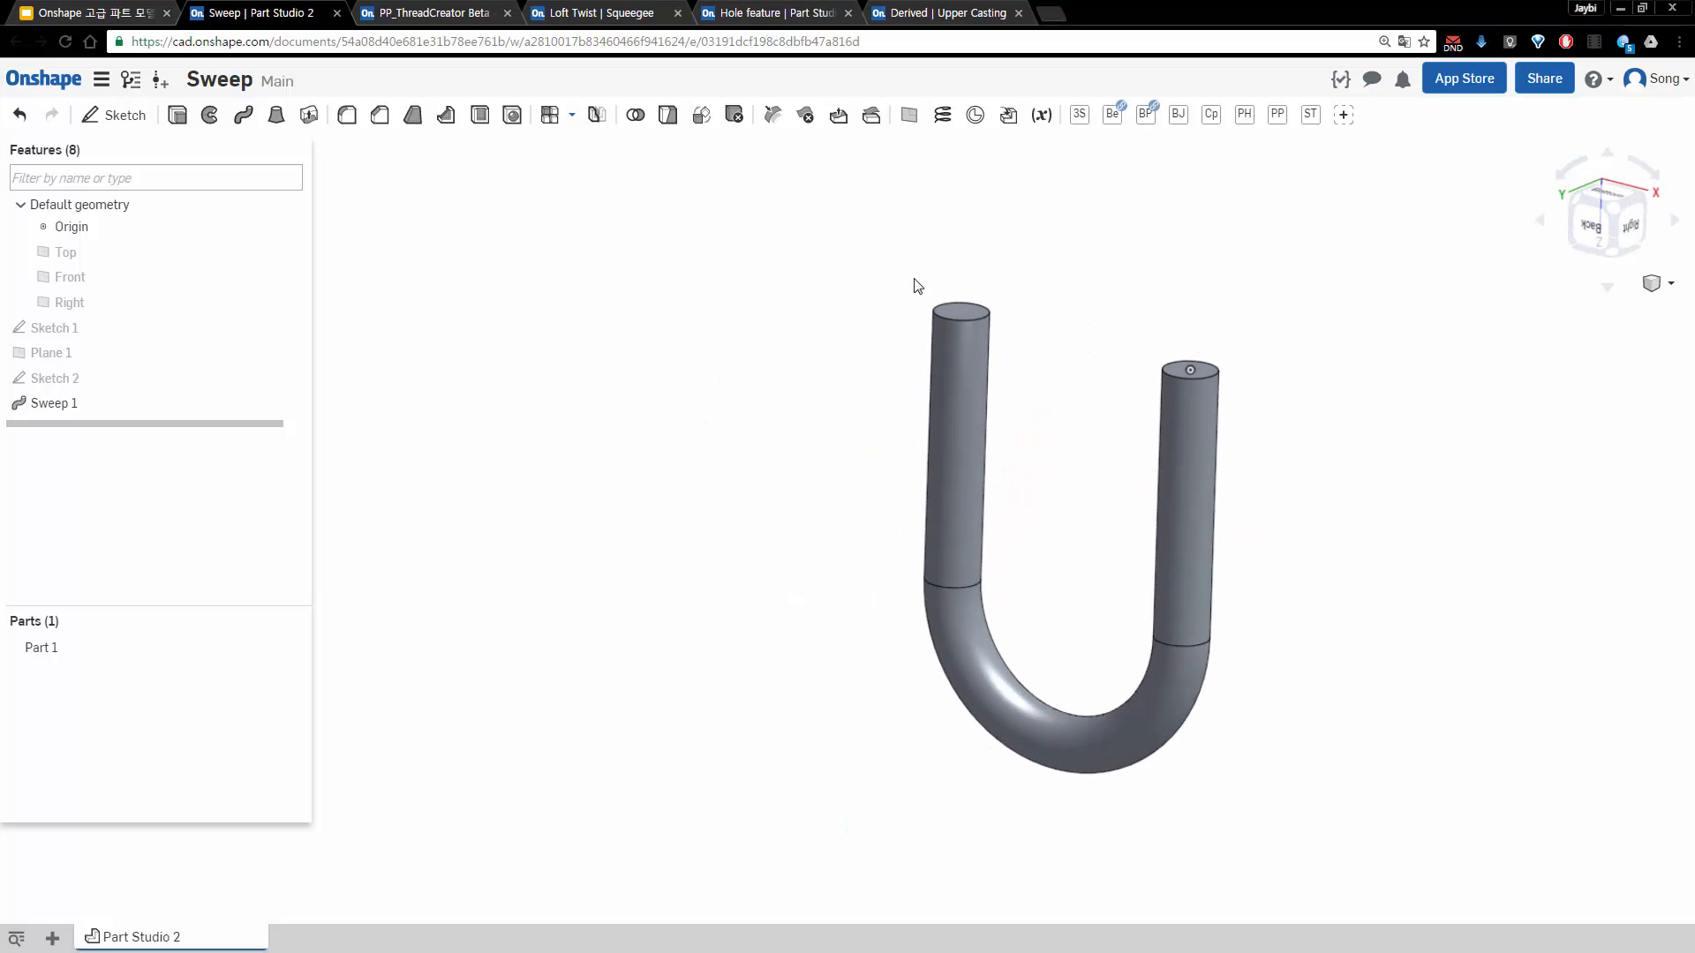
{"action": "right_click_drag", "start_coordinate": [999, 447], "coordinate": [939, 336]}
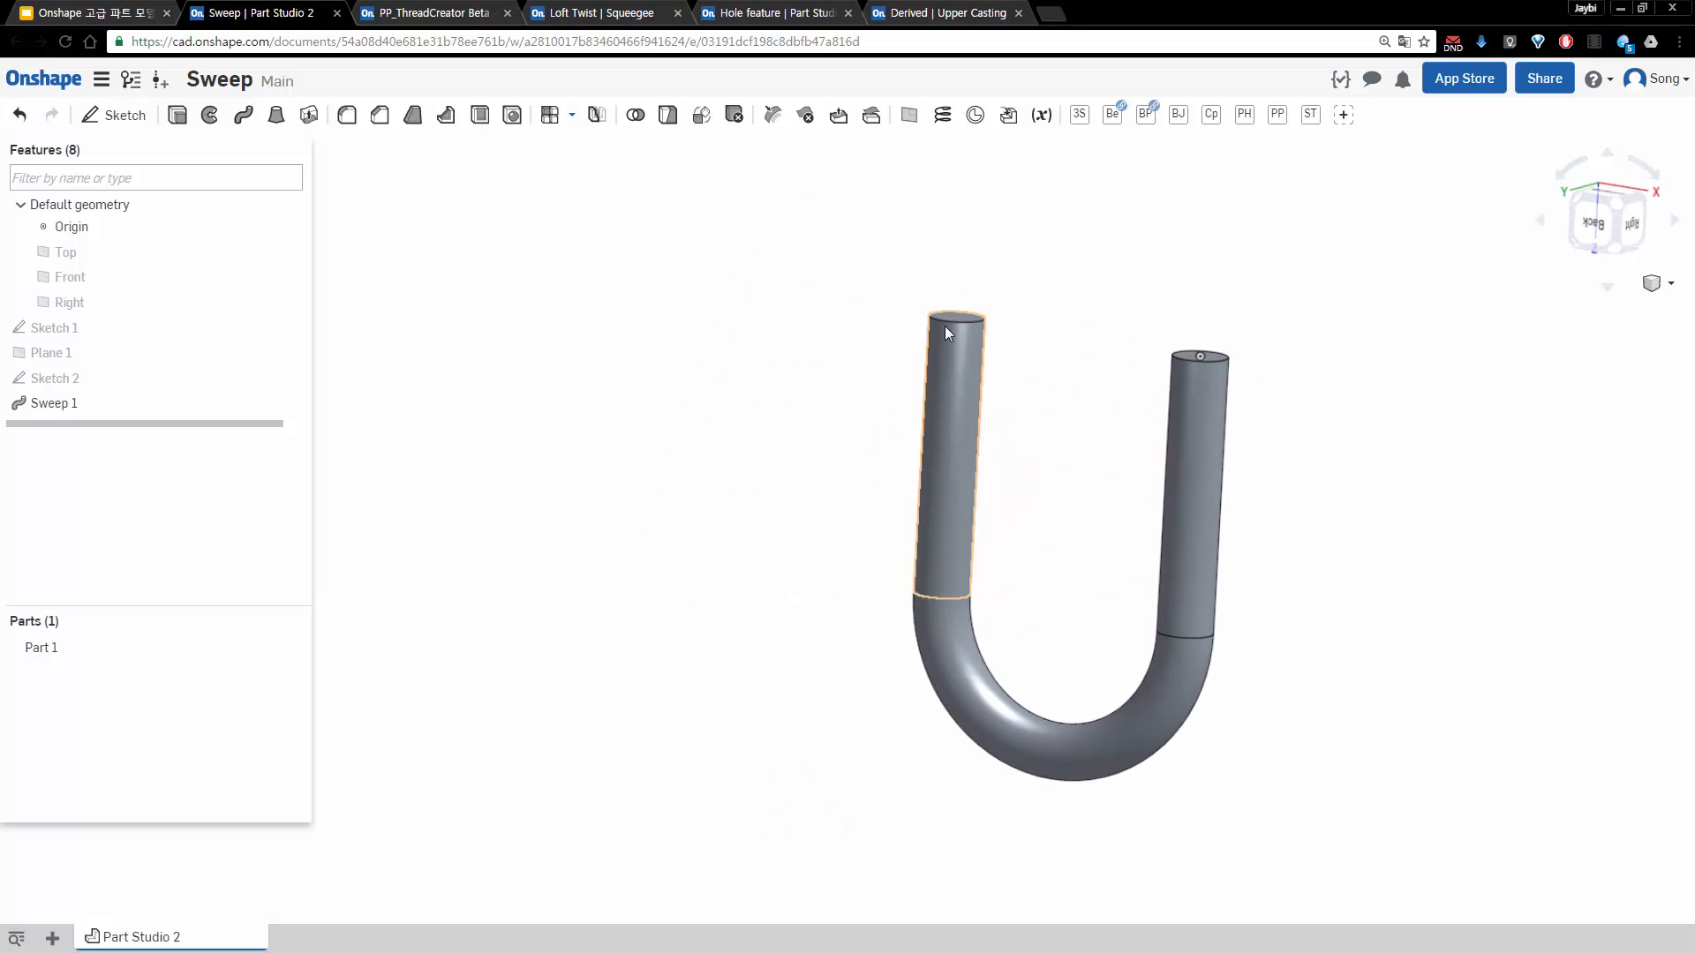
{"action": "right_click_drag", "start_coordinate": [1051, 495], "coordinate": [1074, 382]}
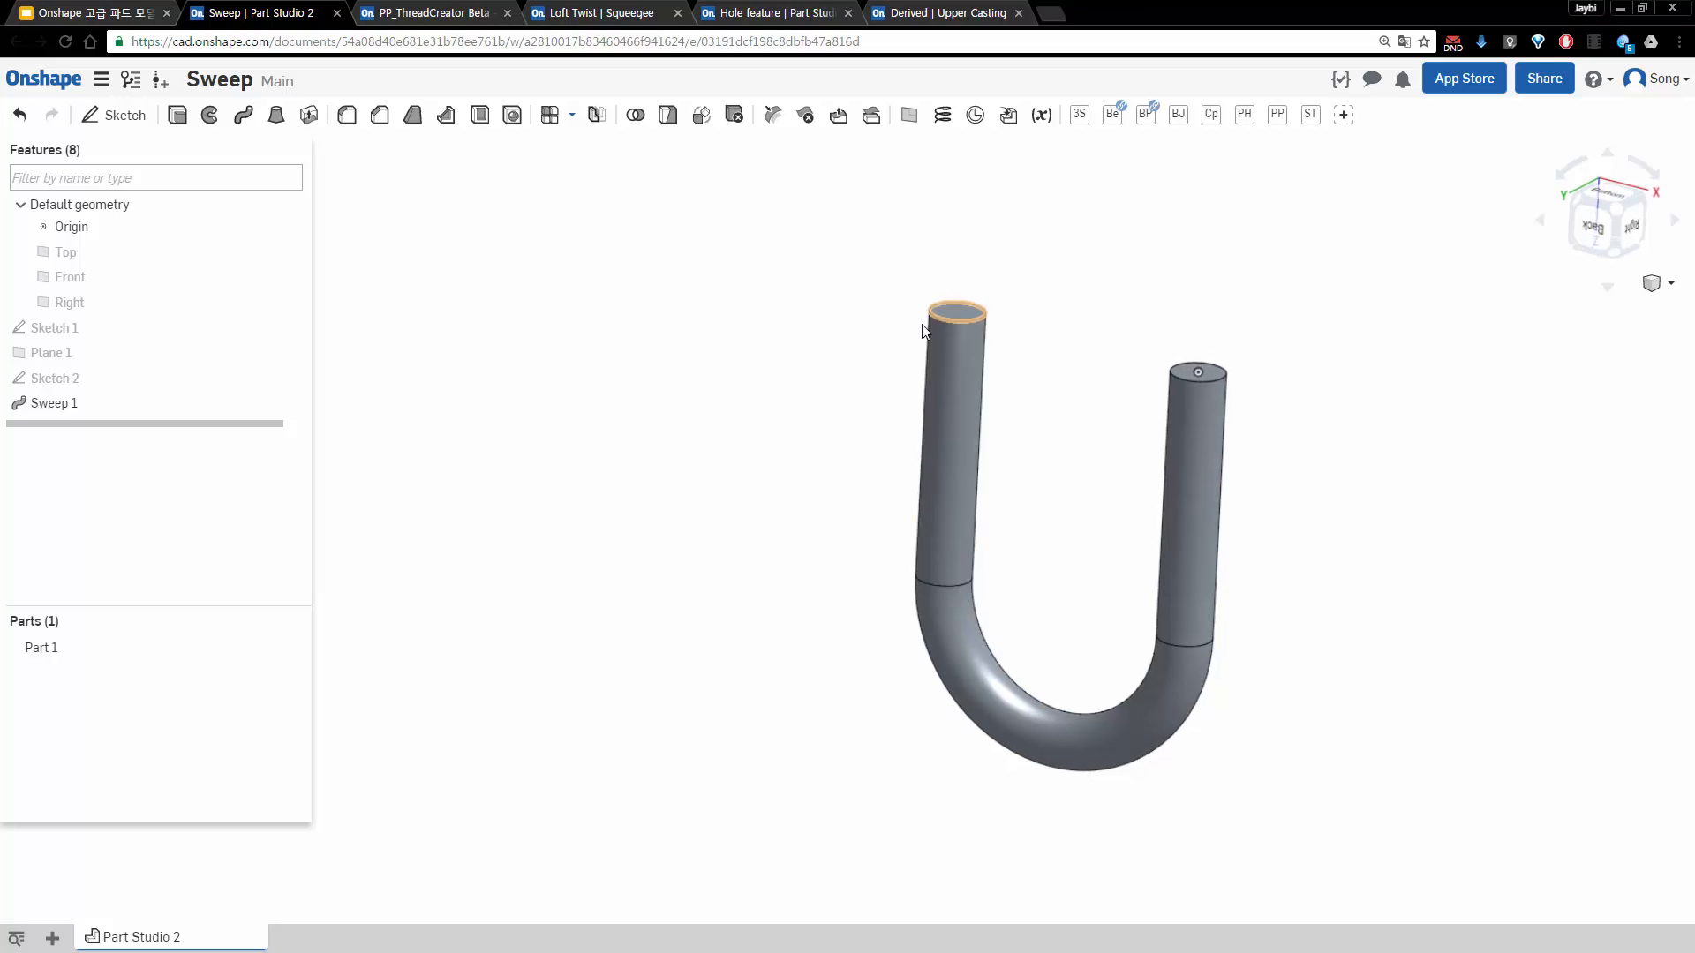
{"action": "right_click_drag", "start_coordinate": [1066, 293], "coordinate": [985, 372]}
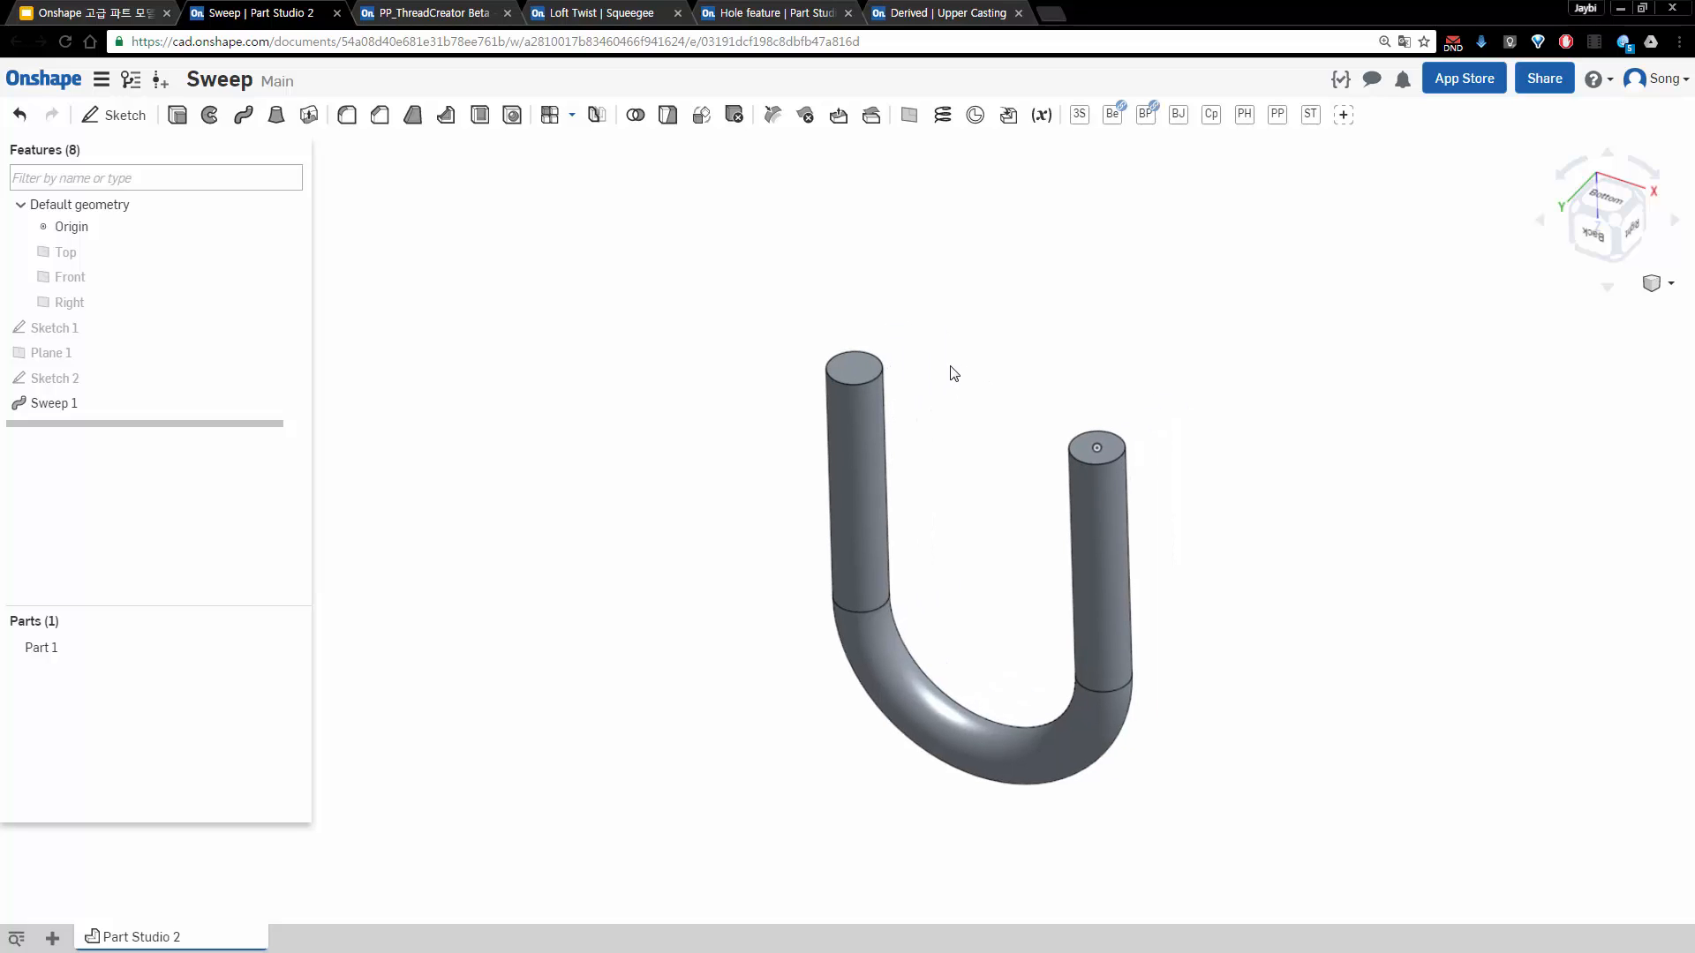
Start a clockwise Turns-type Helix on the cylindrical face of the U-shaped rod's plain leg, opposite the leg at the origin
{"action": "scroll", "coordinate": [954, 373], "scroll_direction": "up", "scroll_amount": 2}
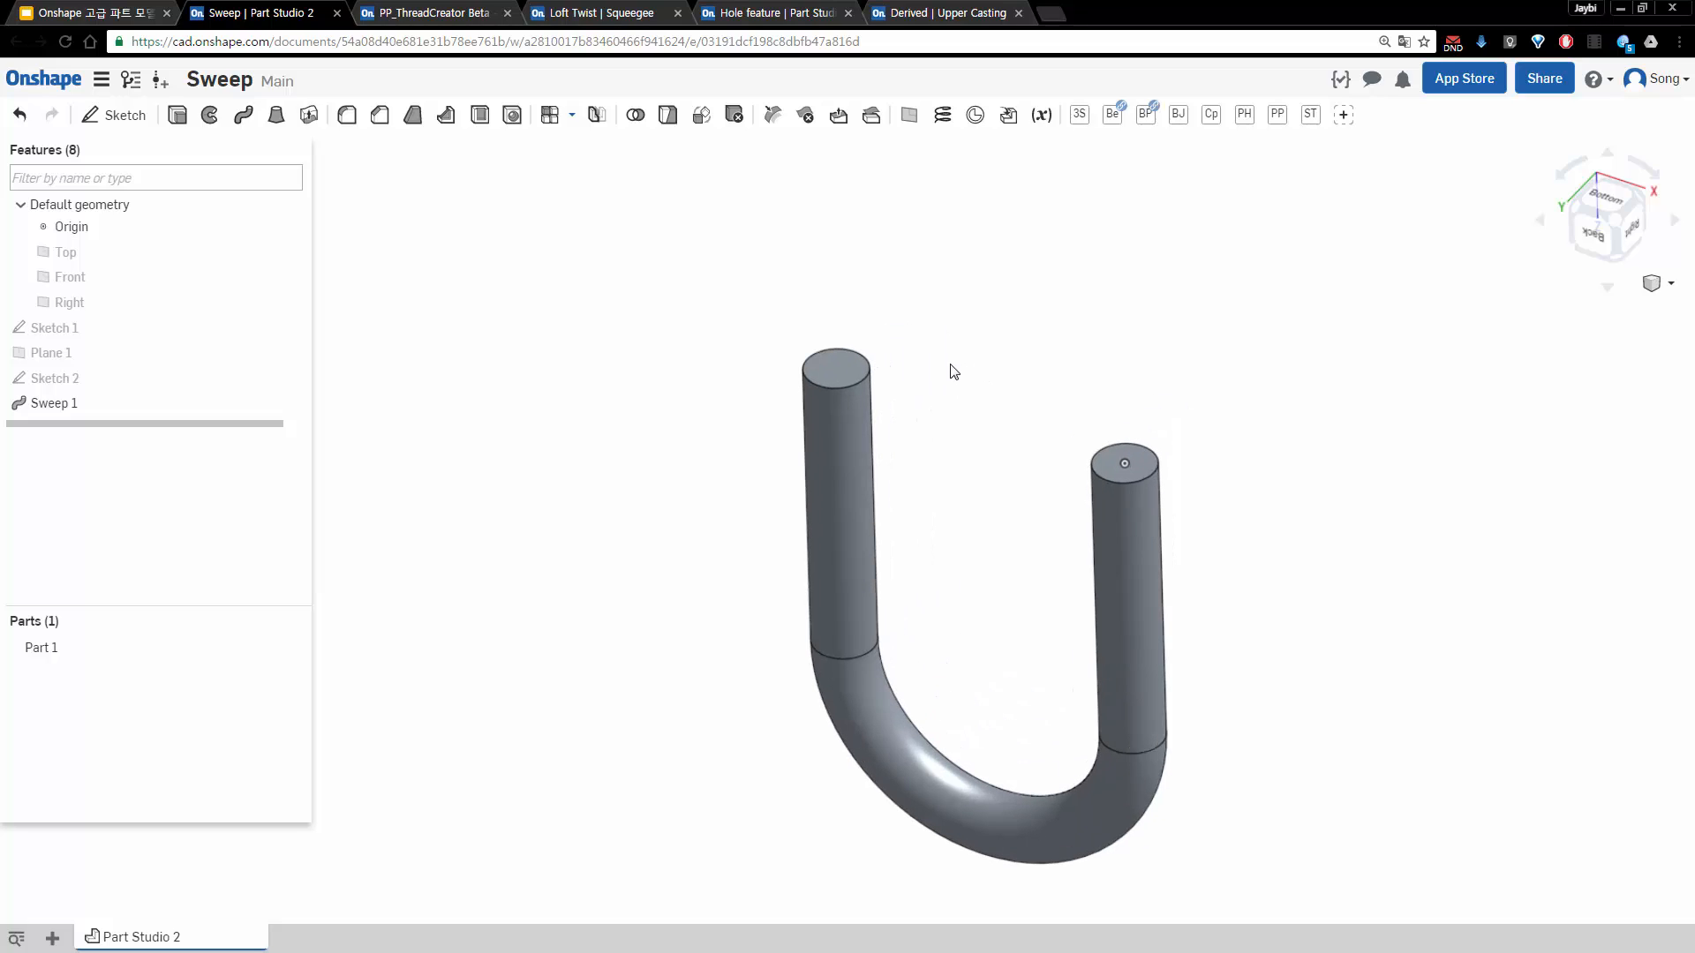
{"action": "left_click", "coordinate": [943, 116]}
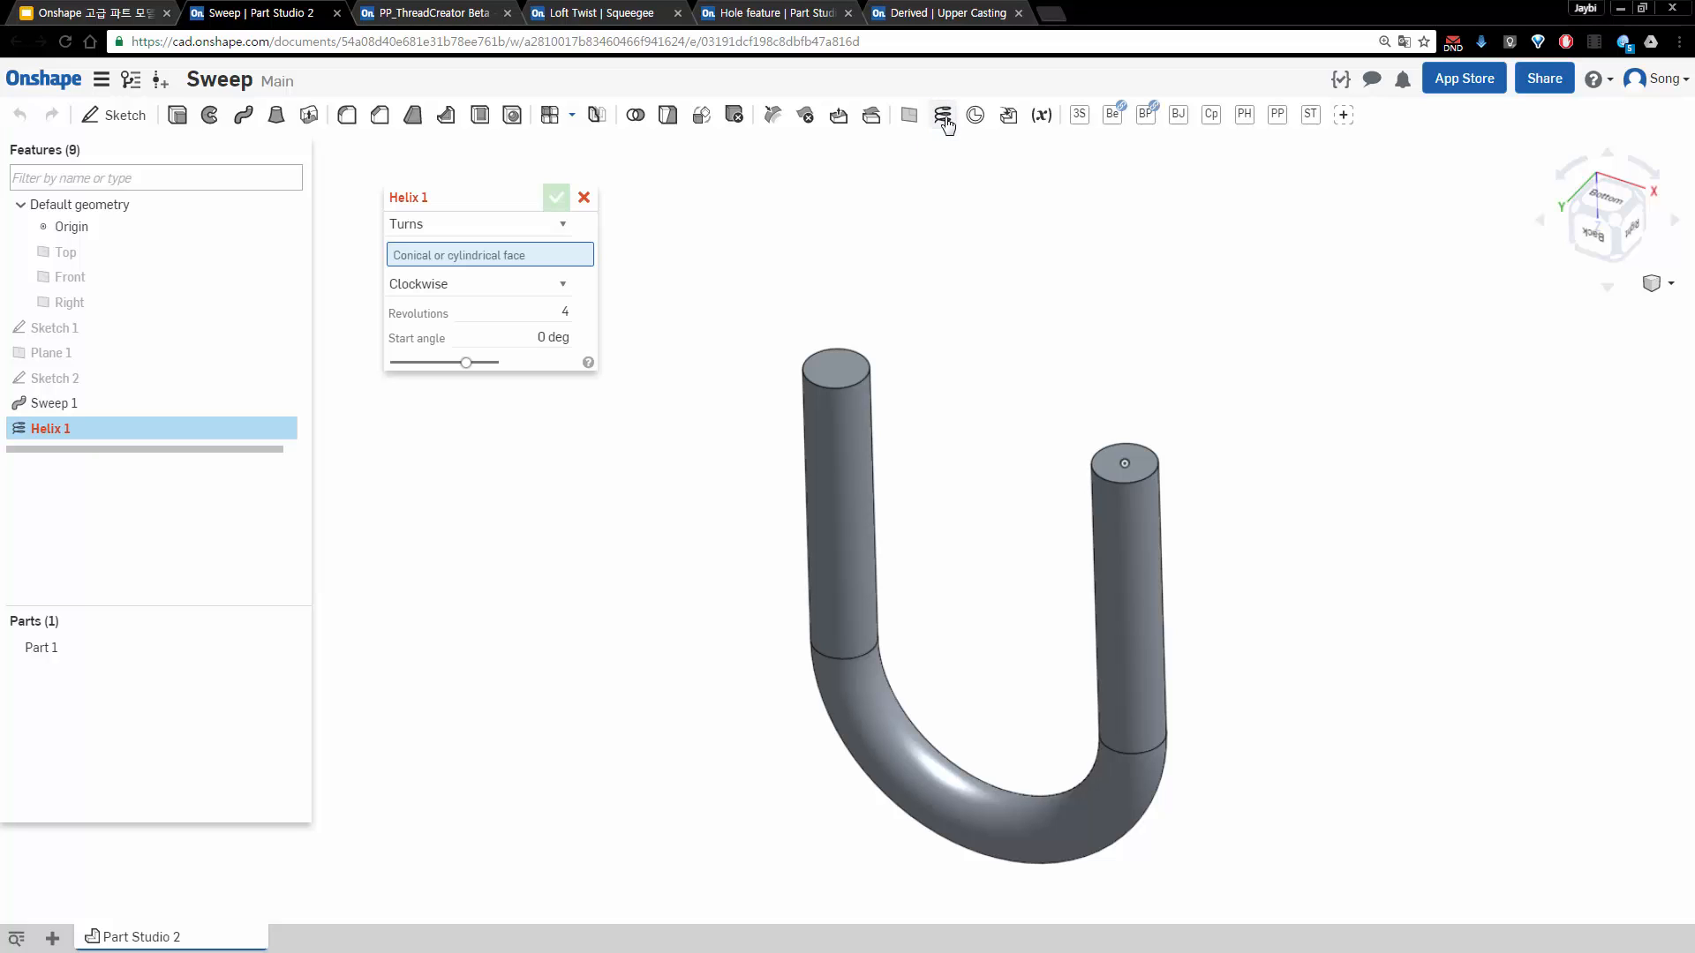
{"action": "left_click_drag", "start_coordinate": [462, 200], "coordinate": [478, 194]}
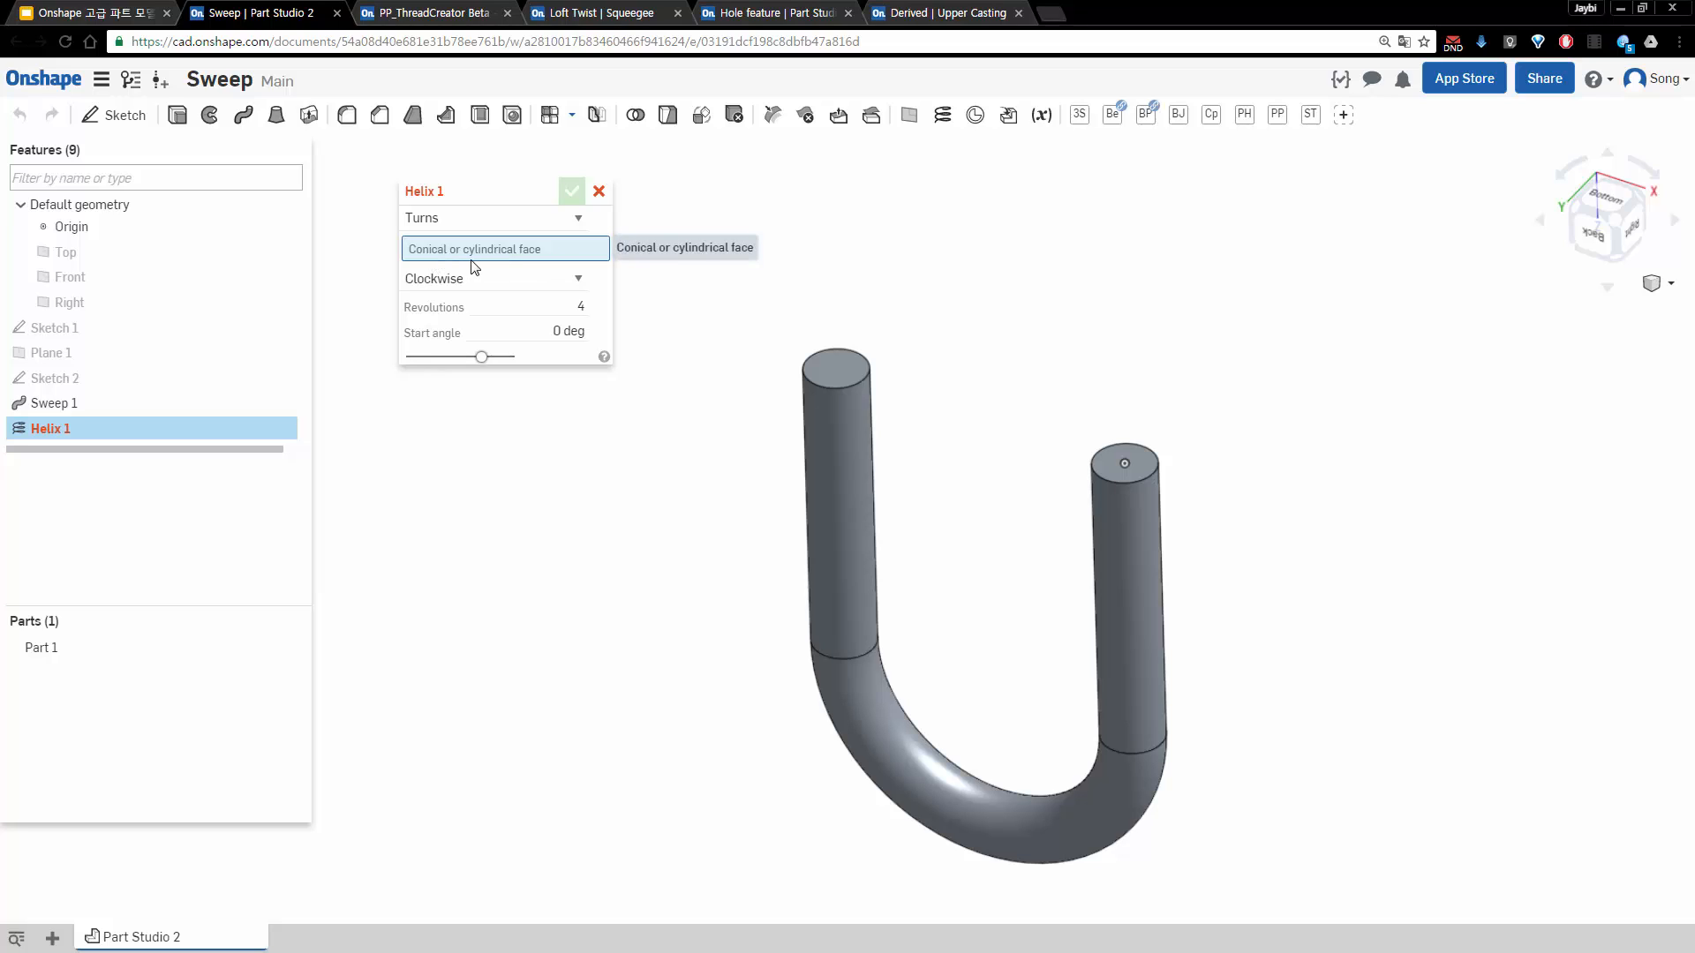
{"action": "left_click", "coordinate": [830, 430]}
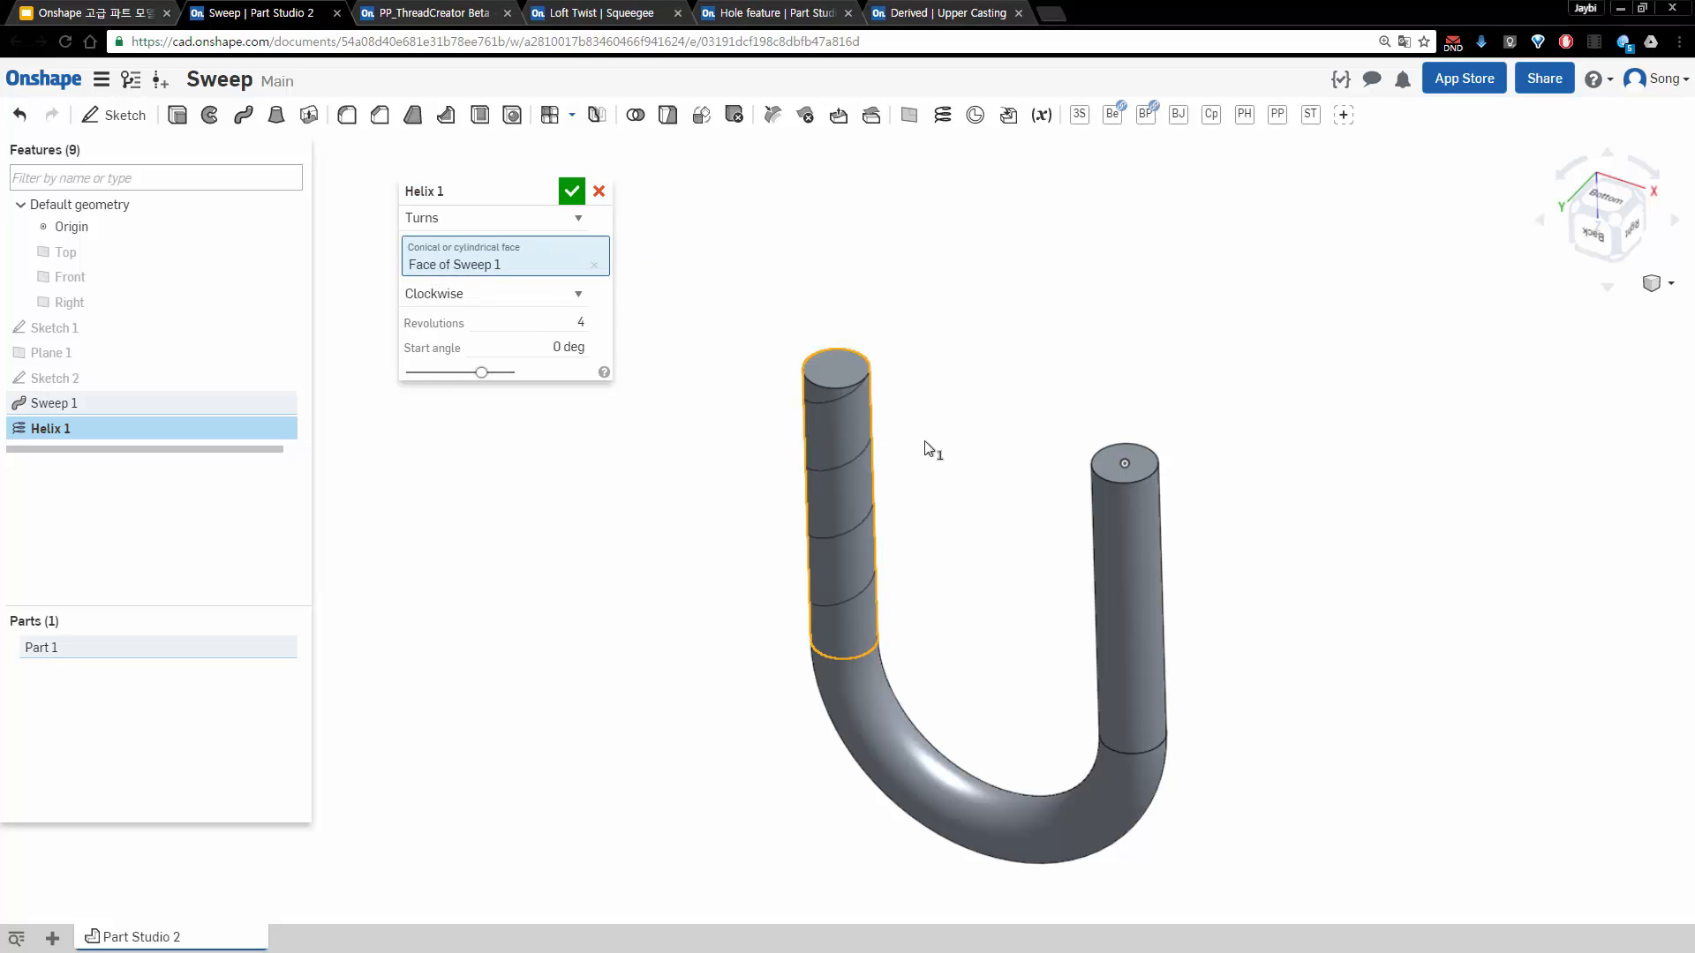
{"action": "right_click_drag", "start_coordinate": [957, 443], "coordinate": [965, 401]}
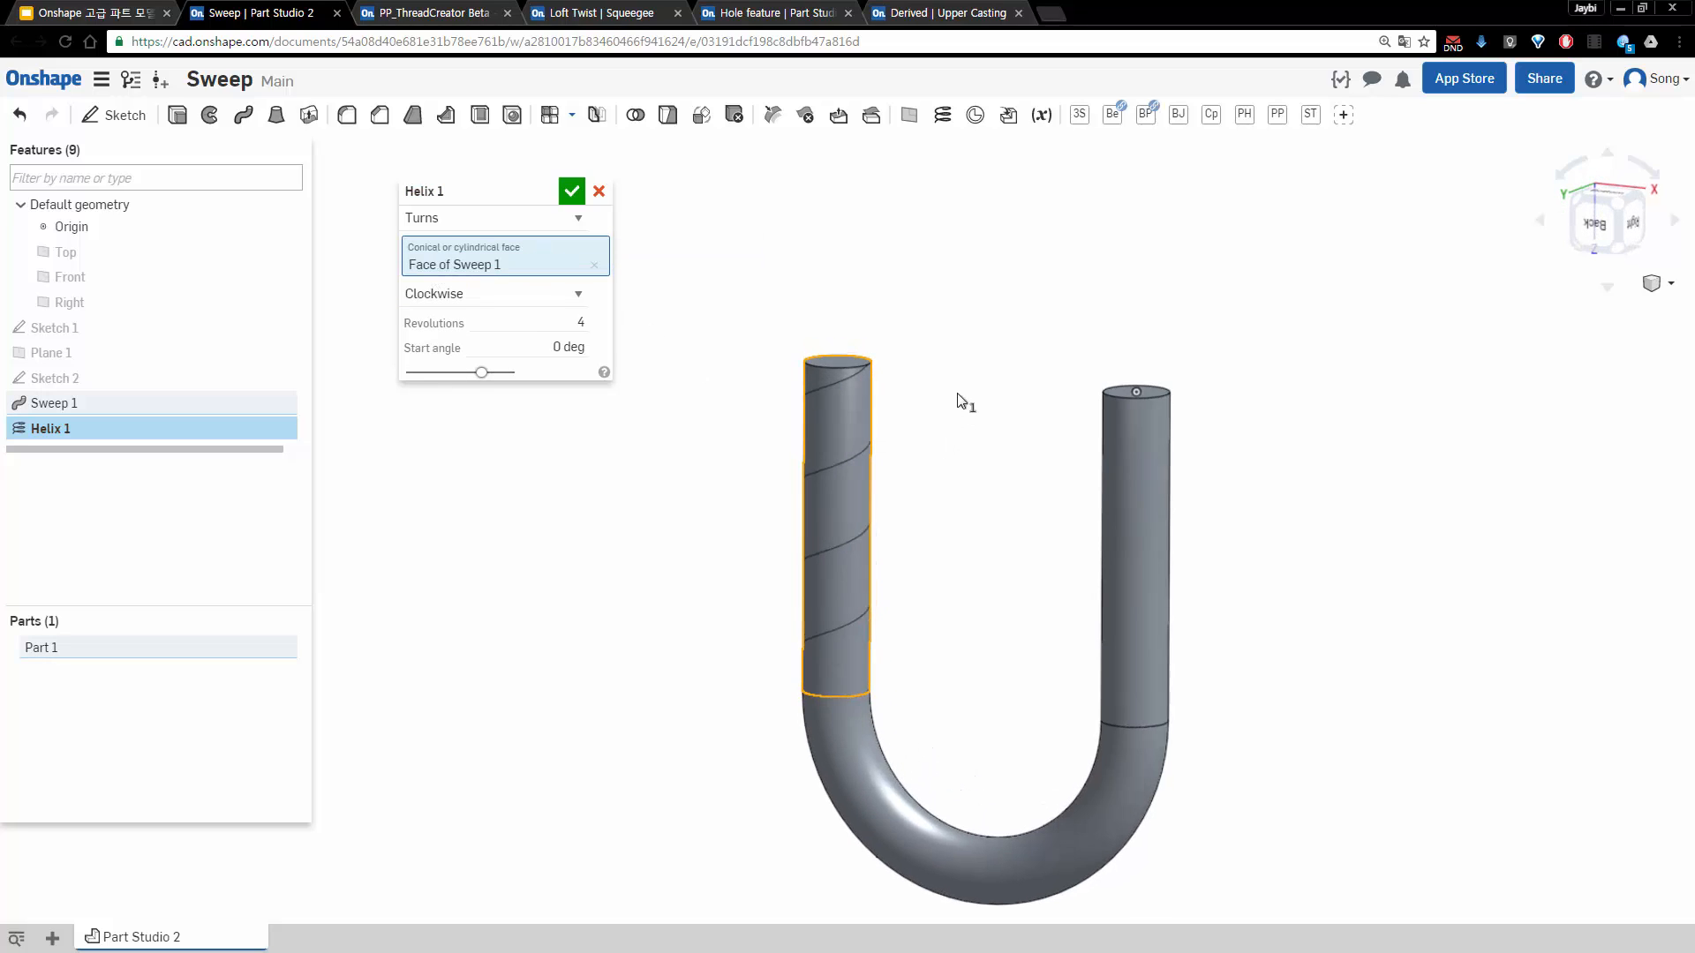
Try 25 revolutions for the helix, settle on 20, and check the coil spacing along the leg
{"action": "left_click", "coordinate": [562, 323]}
{"action": "type", "text": "25"}
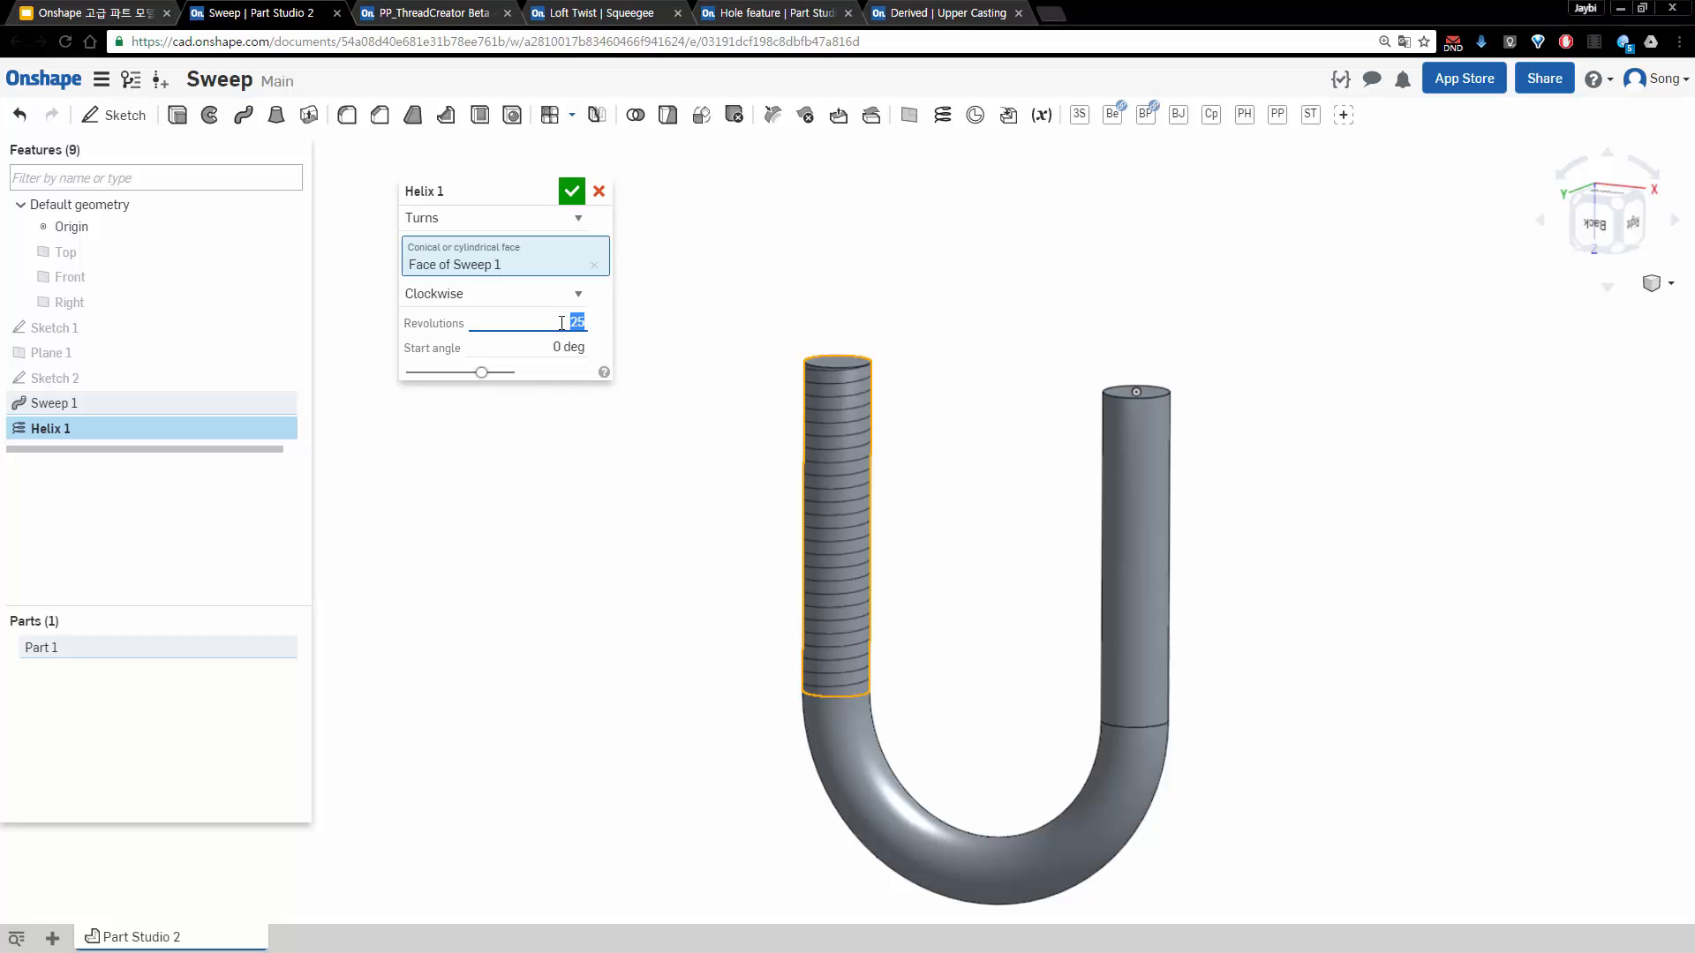
{"action": "right_click_drag", "start_coordinate": [976, 427], "coordinate": [908, 439]}
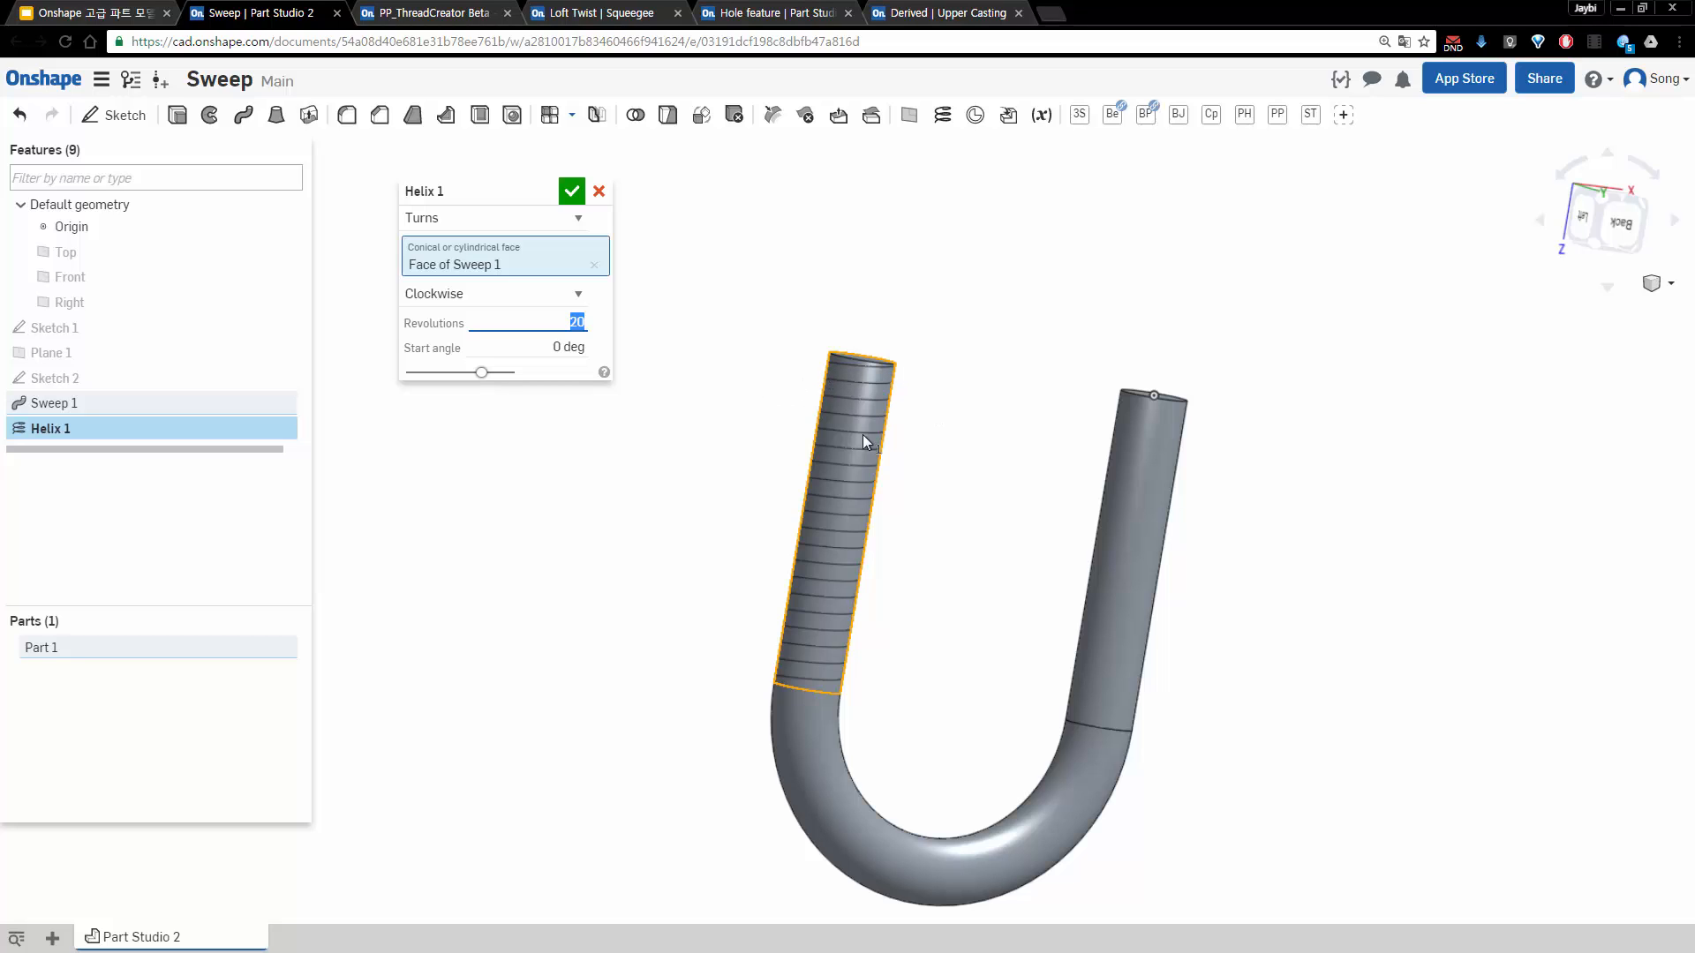
{"action": "right_click_drag", "start_coordinate": [896, 493], "coordinate": [796, 515]}
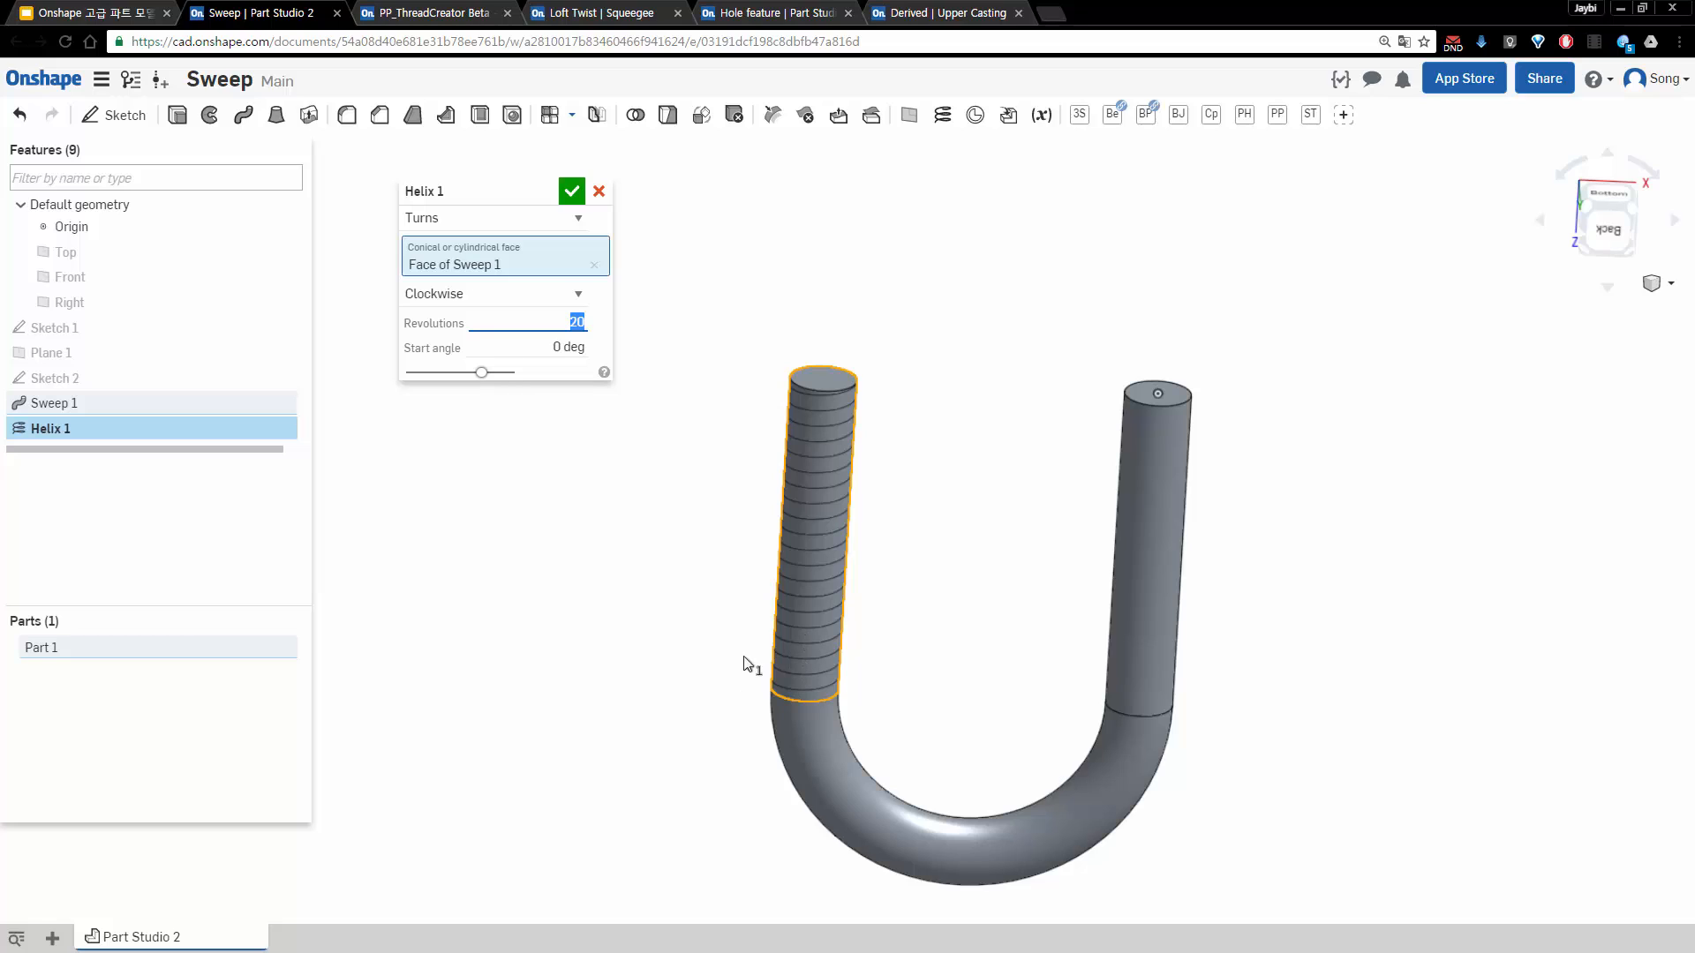
{"action": "mouse_move", "coordinate": [821, 390]}
{"action": "right_mouse_down"}
{"action": "mouse_move", "coordinate": [775, 341]}
{"action": "mouse_move", "coordinate": [810, 491]}
{"action": "mouse_move", "coordinate": [909, 526]}
{"action": "mouse_move", "coordinate": [829, 392]}
{"action": "right_mouse_up"}
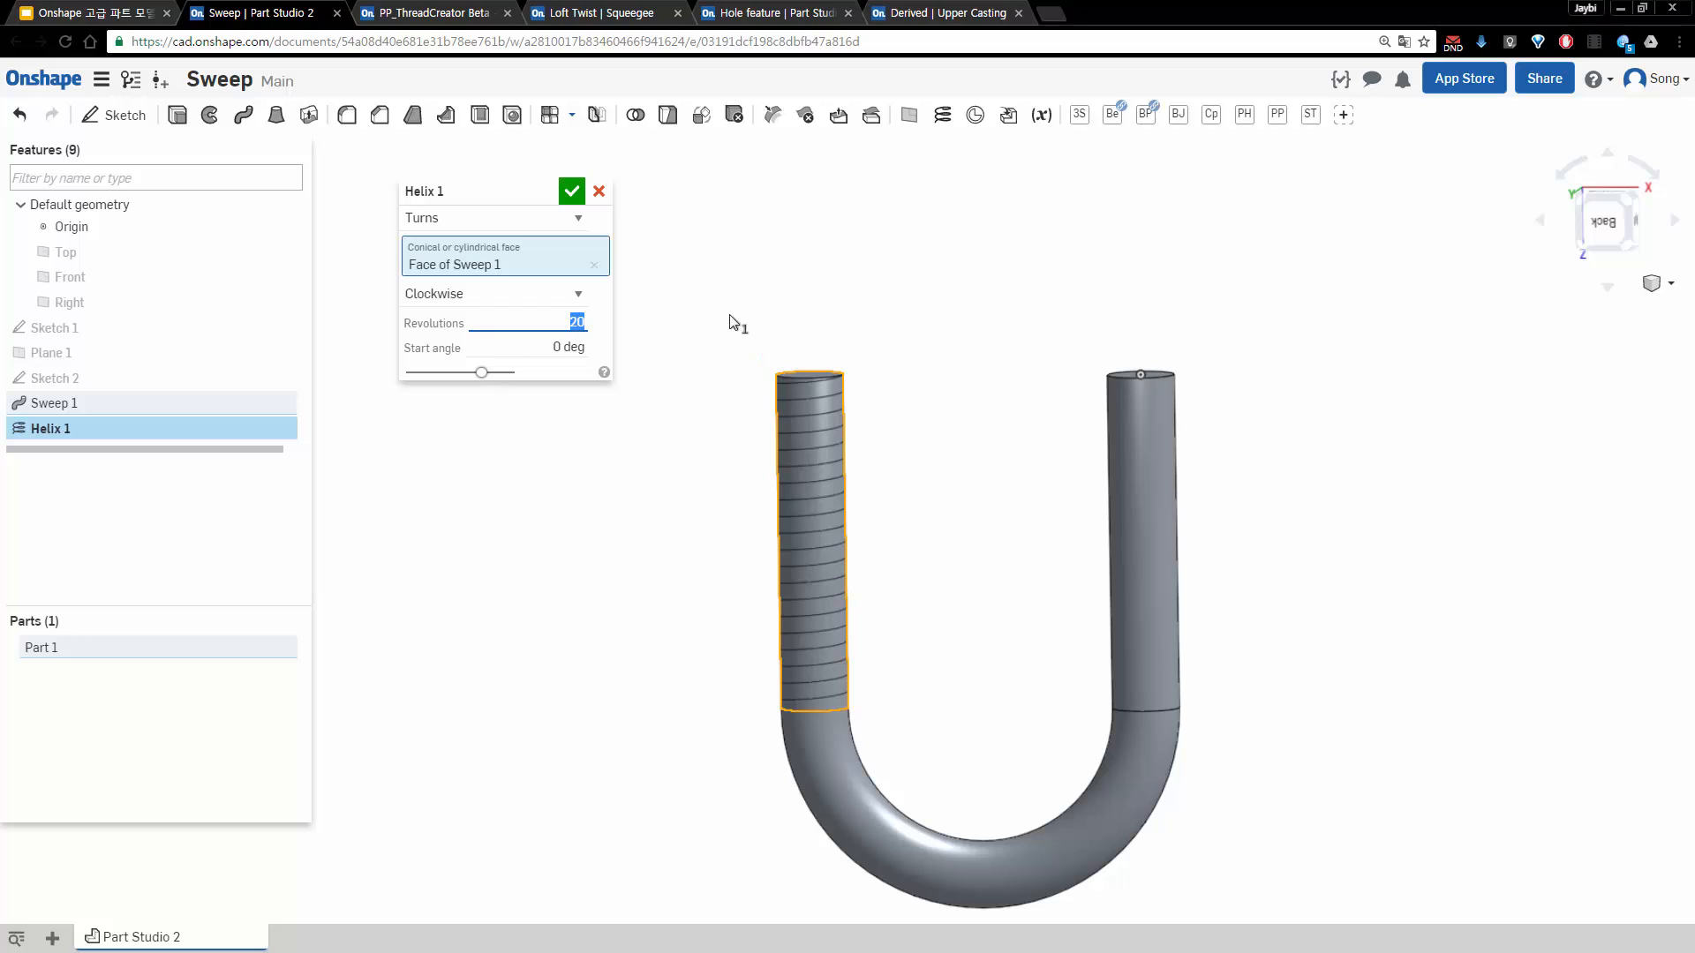
Change the helix type to Height and Turns and base it on the circular edge at the leg's end
{"action": "left_click", "coordinate": [534, 218]}
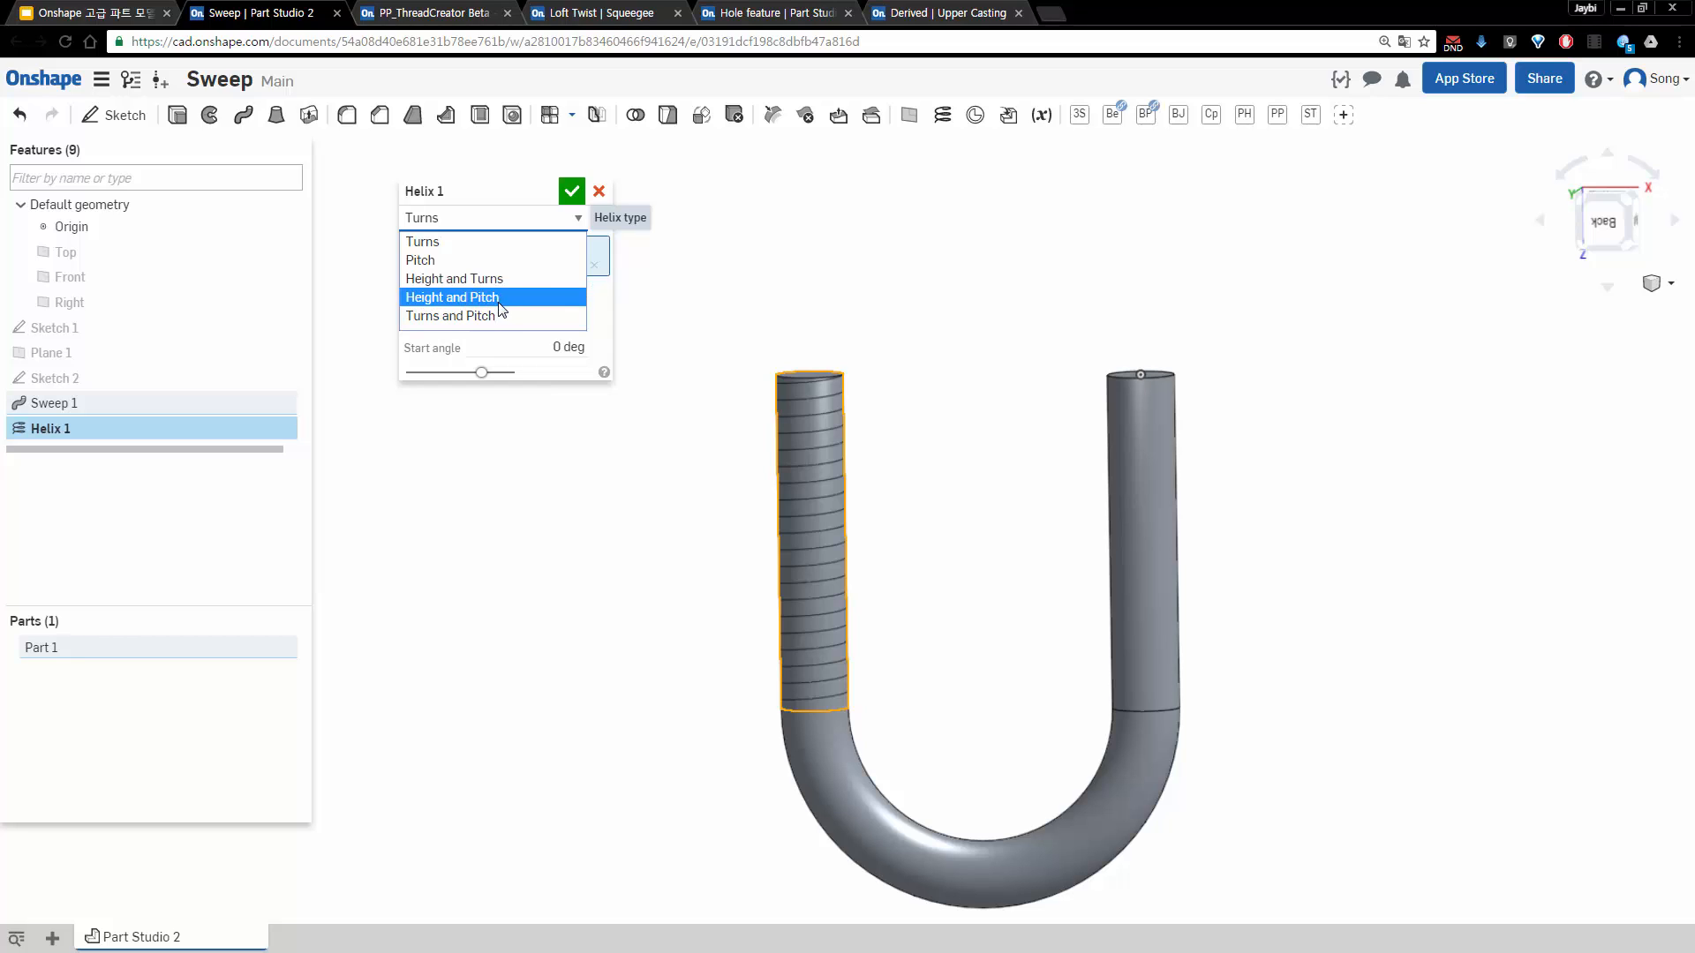
{"action": "left_click", "coordinate": [496, 279]}
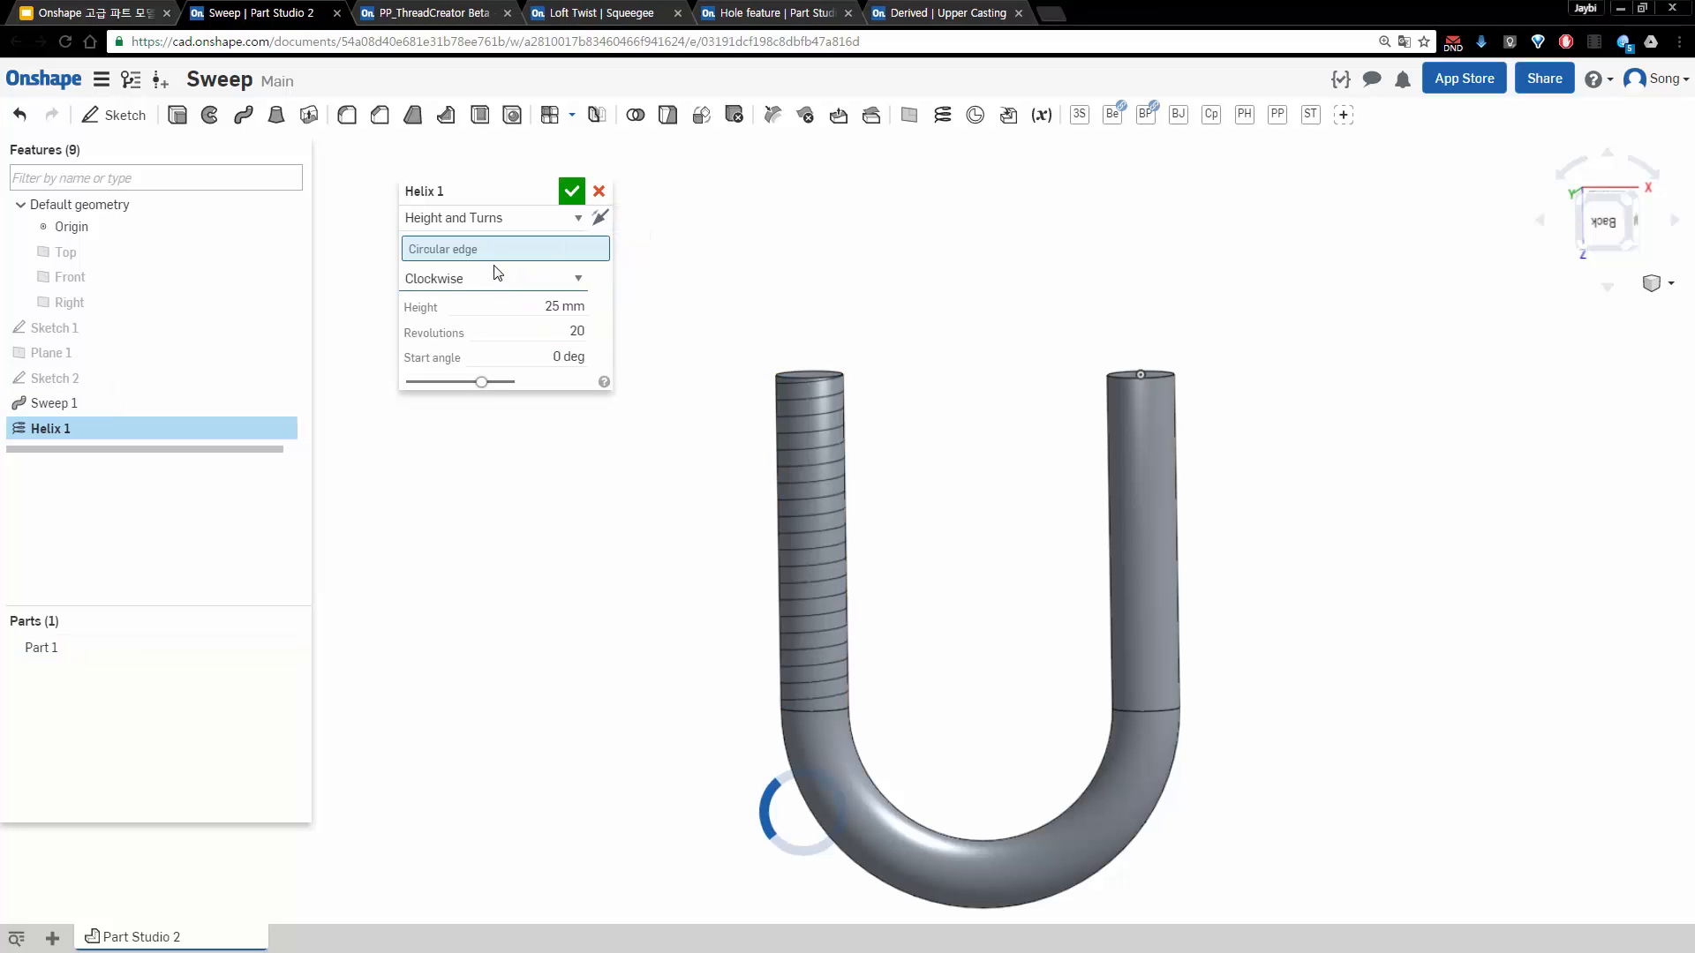
{"action": "right_click_drag", "start_coordinate": [845, 340], "coordinate": [840, 374]}
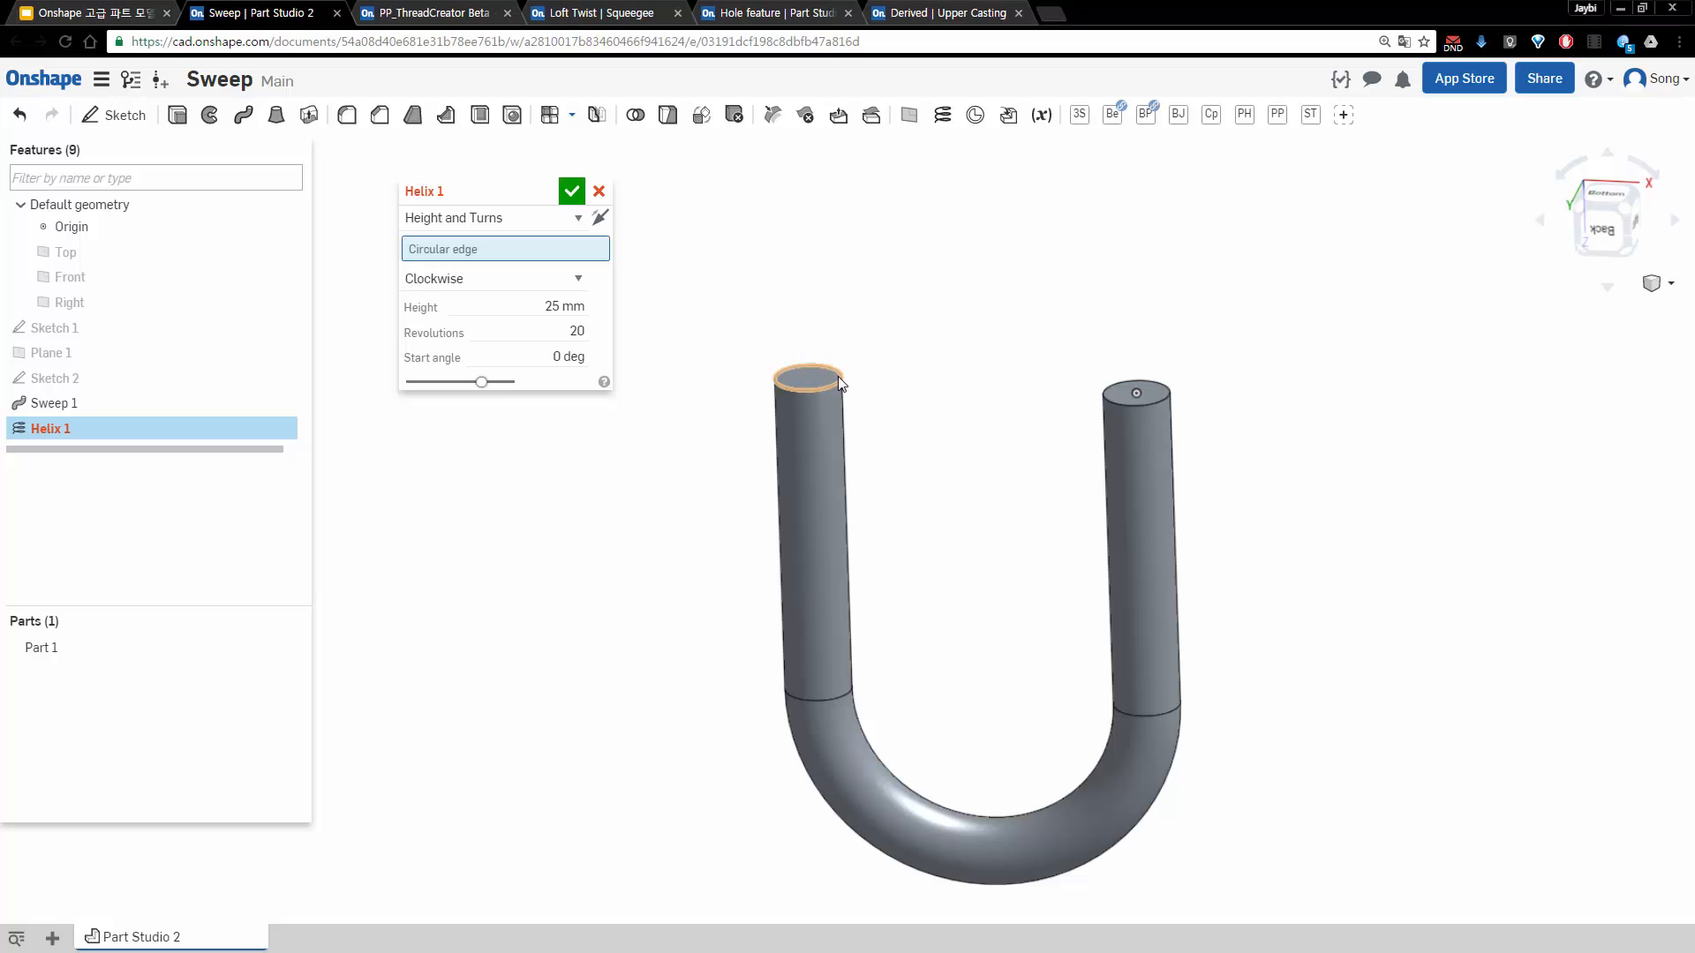
{"action": "left_click", "coordinate": [839, 376]}
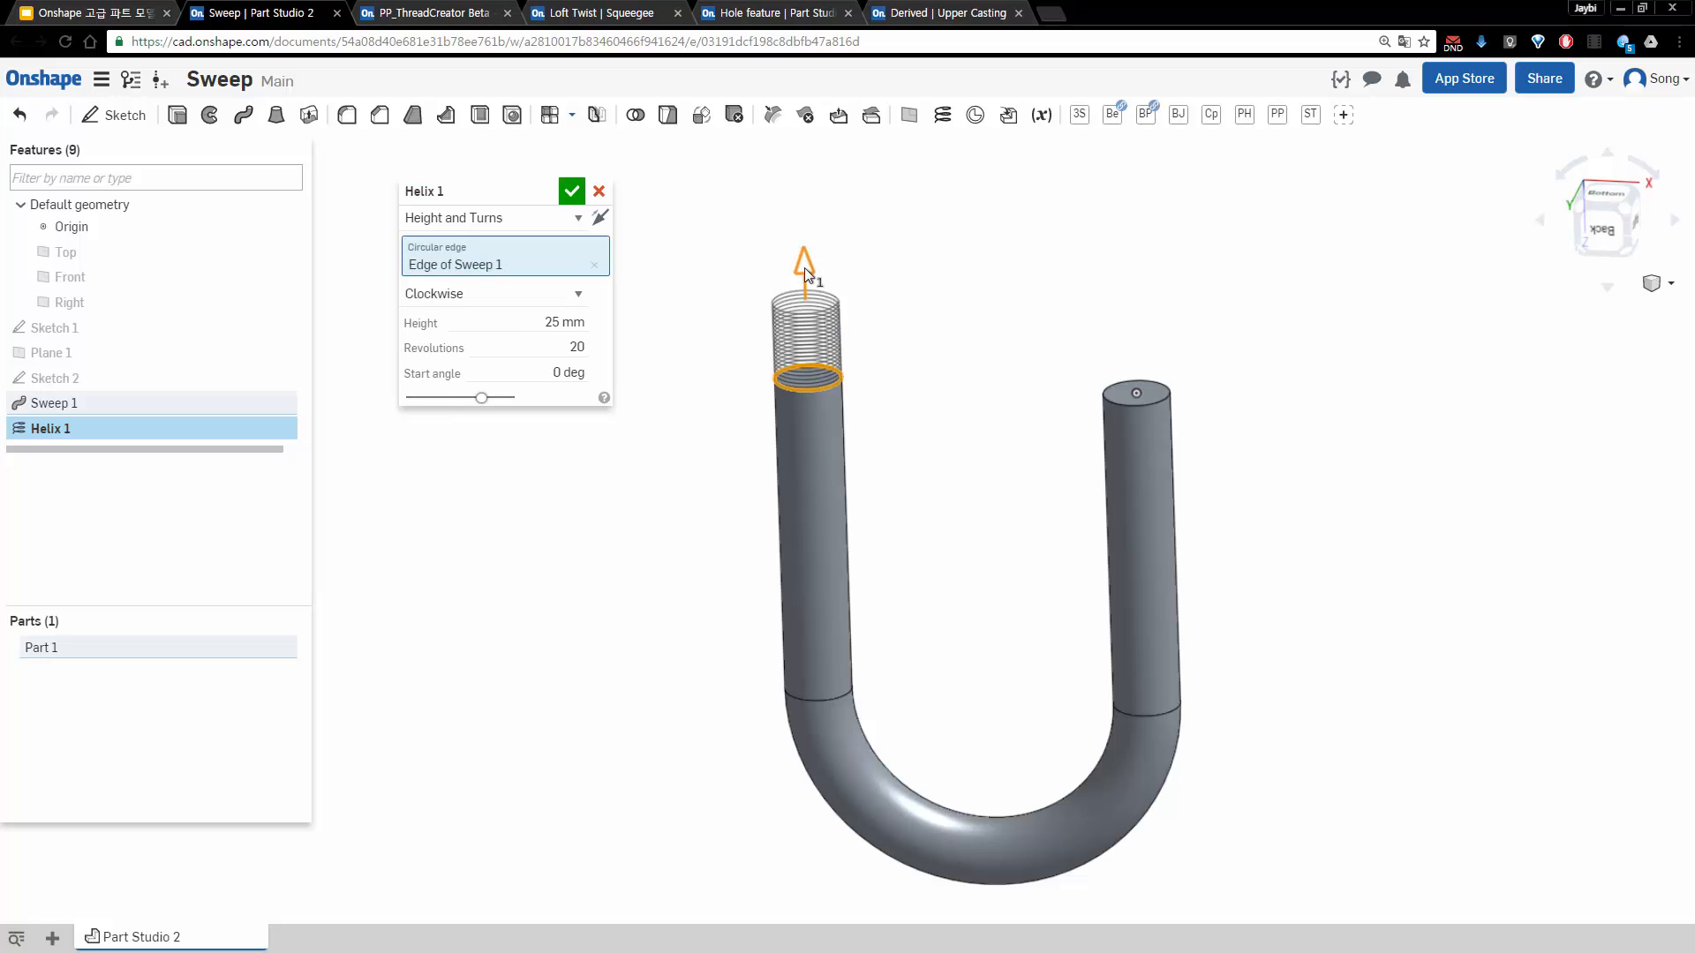
Reverse the helix to run down the leg with a height of about 61.4 mm and accept it
{"action": "left_click_drag", "start_coordinate": [804, 267], "coordinate": [818, 494]}
{"action": "right_click_drag", "start_coordinate": [818, 494], "coordinate": [923, 426]}
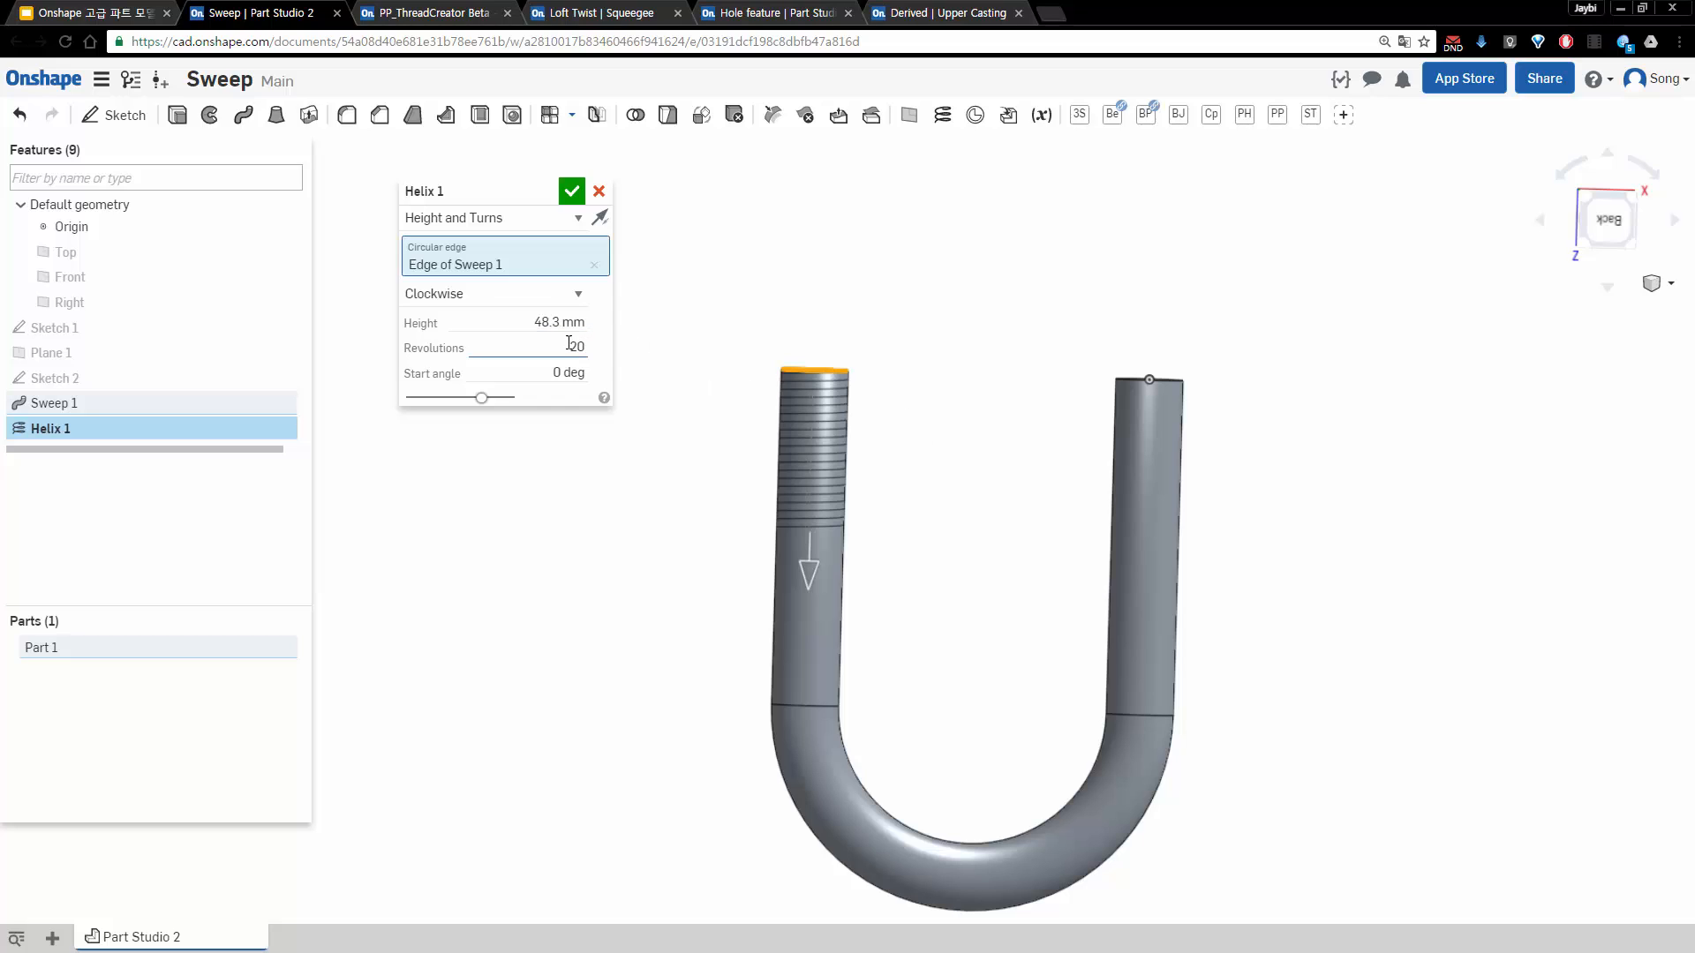
{"action": "left_click_drag", "start_coordinate": [809, 565], "coordinate": [808, 621]}
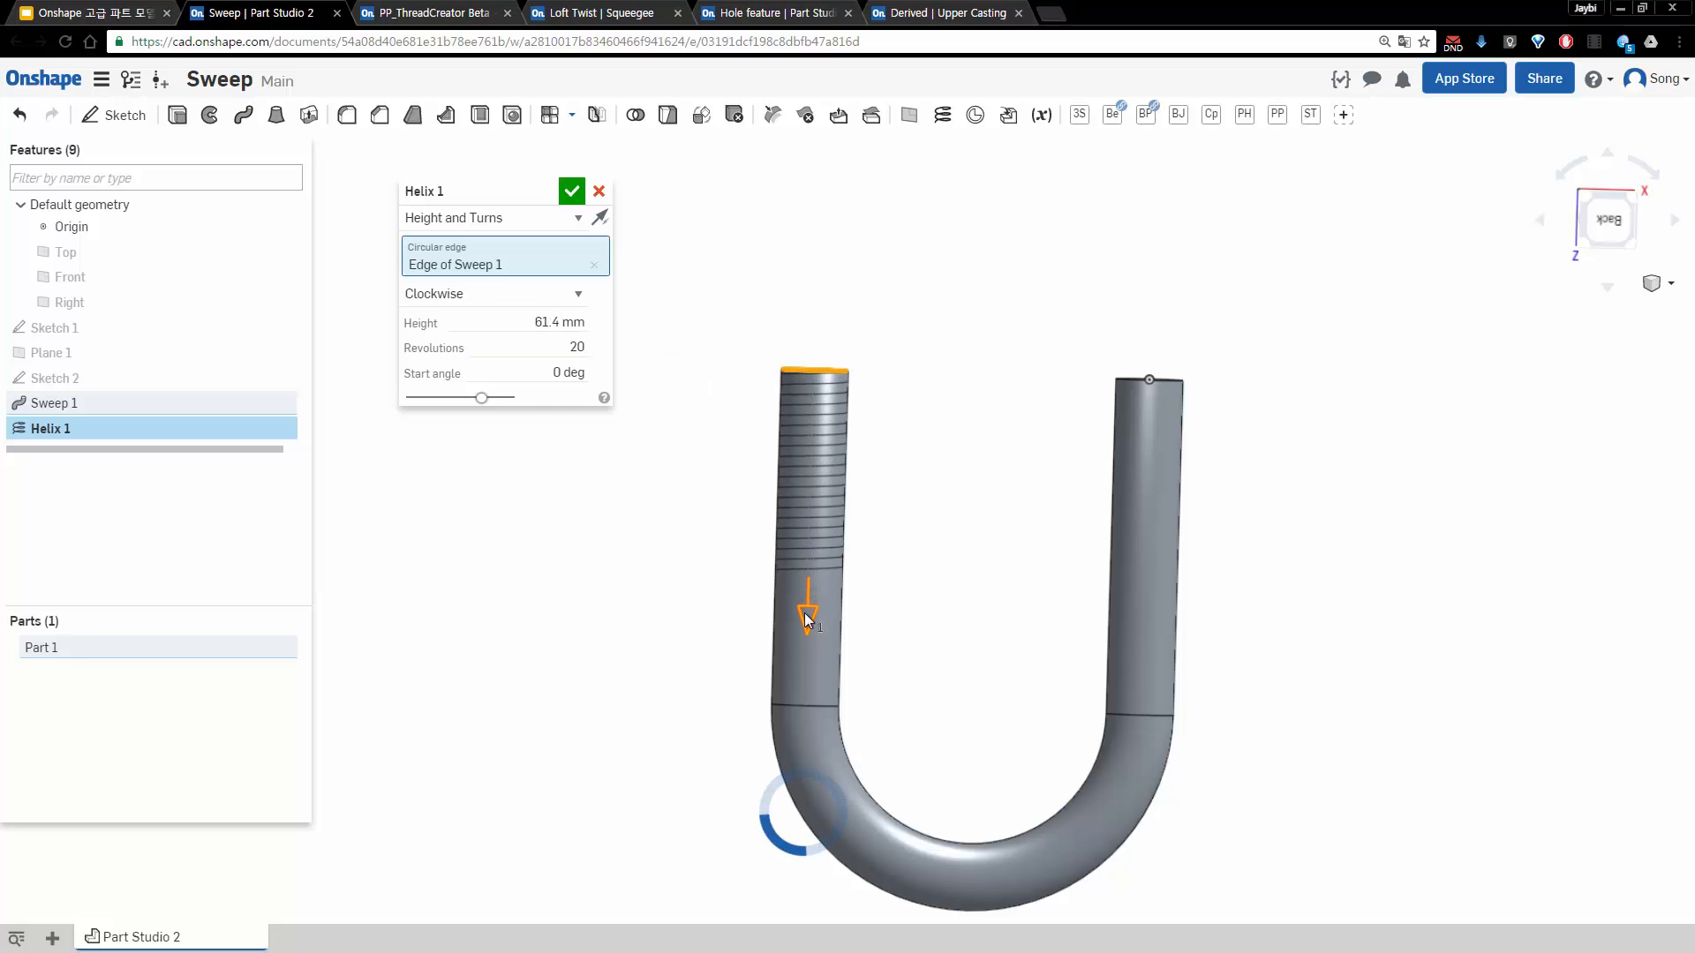
{"action": "left_click", "coordinate": [571, 191]}
Examine the finished helix and its start point at the end of the leg, clearing the selection when done
{"action": "right_click_drag", "start_coordinate": [839, 284], "coordinate": [840, 353]}
{"action": "left_click", "coordinate": [797, 426]}
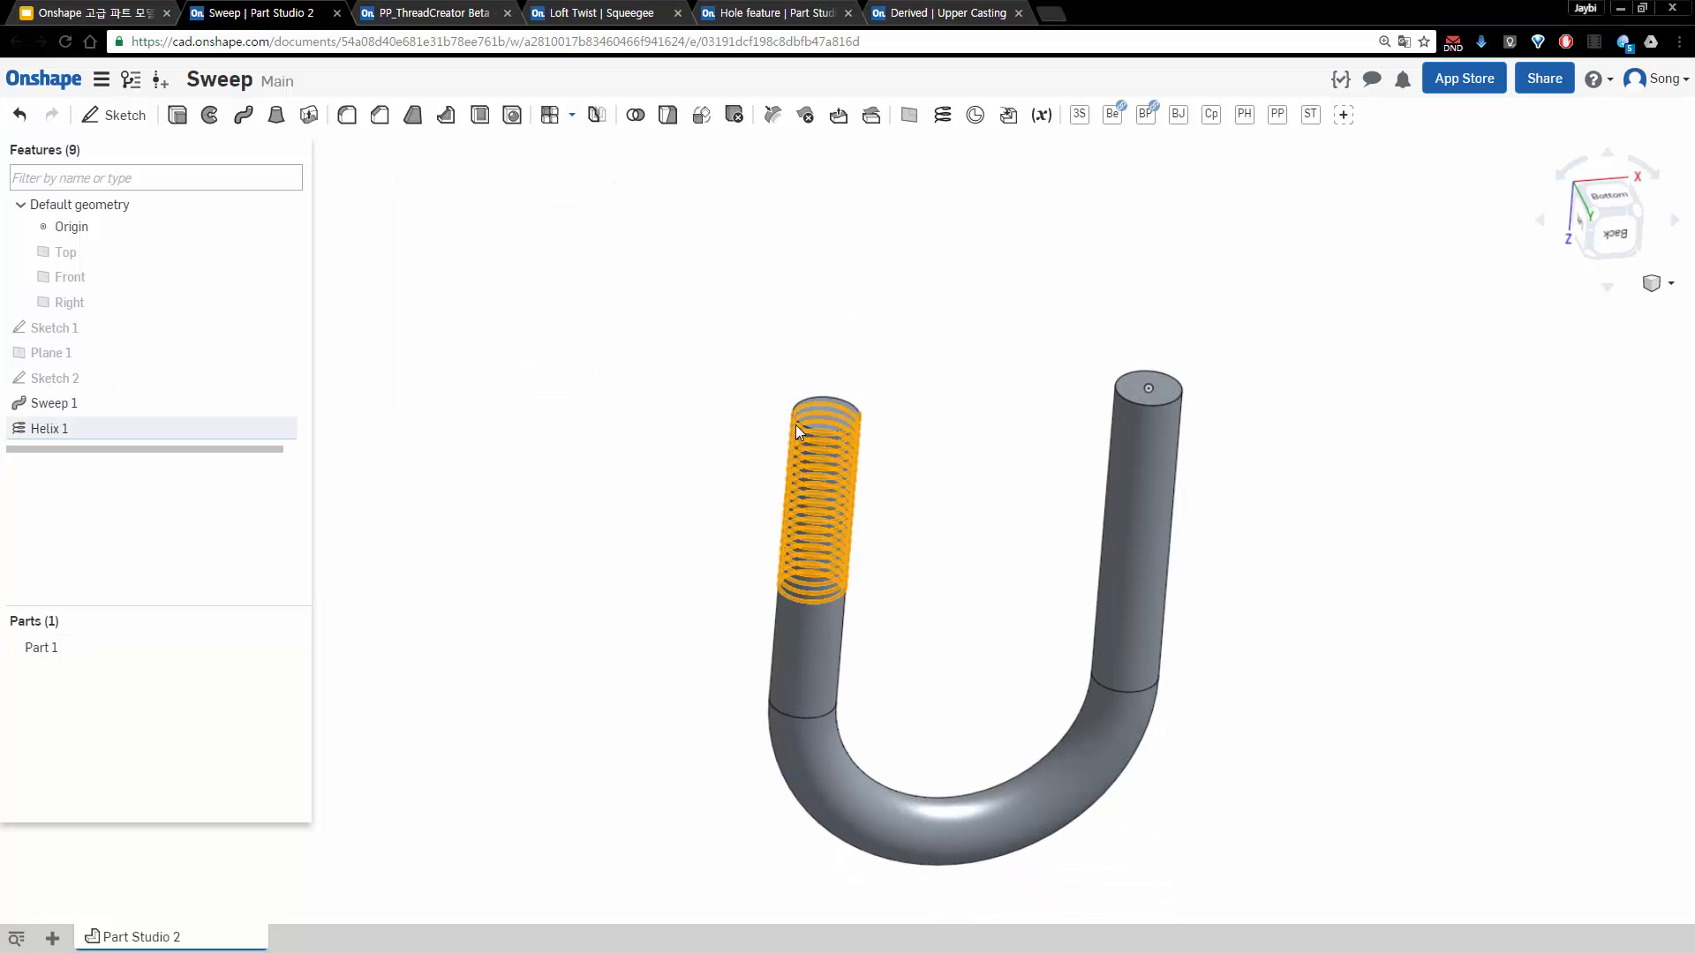
{"action": "left_click", "coordinate": [856, 409]}
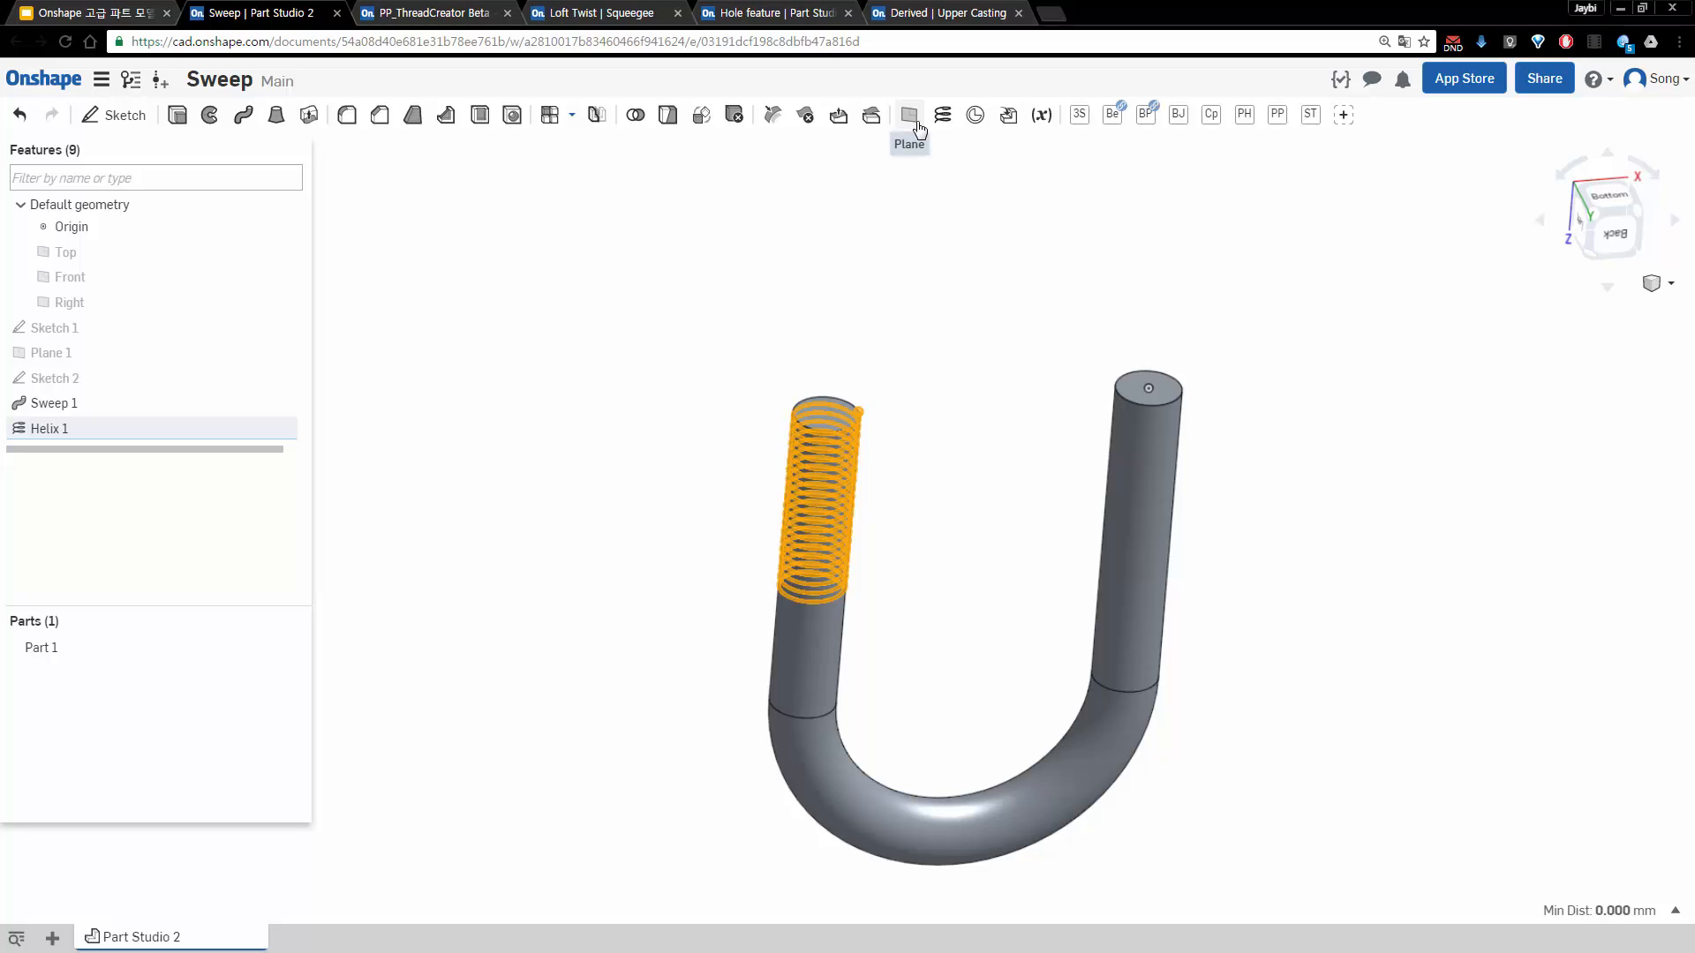
{"action": "left_click", "coordinate": [927, 341]}
{"action": "right_click_drag", "start_coordinate": [920, 393], "coordinate": [917, 382]}
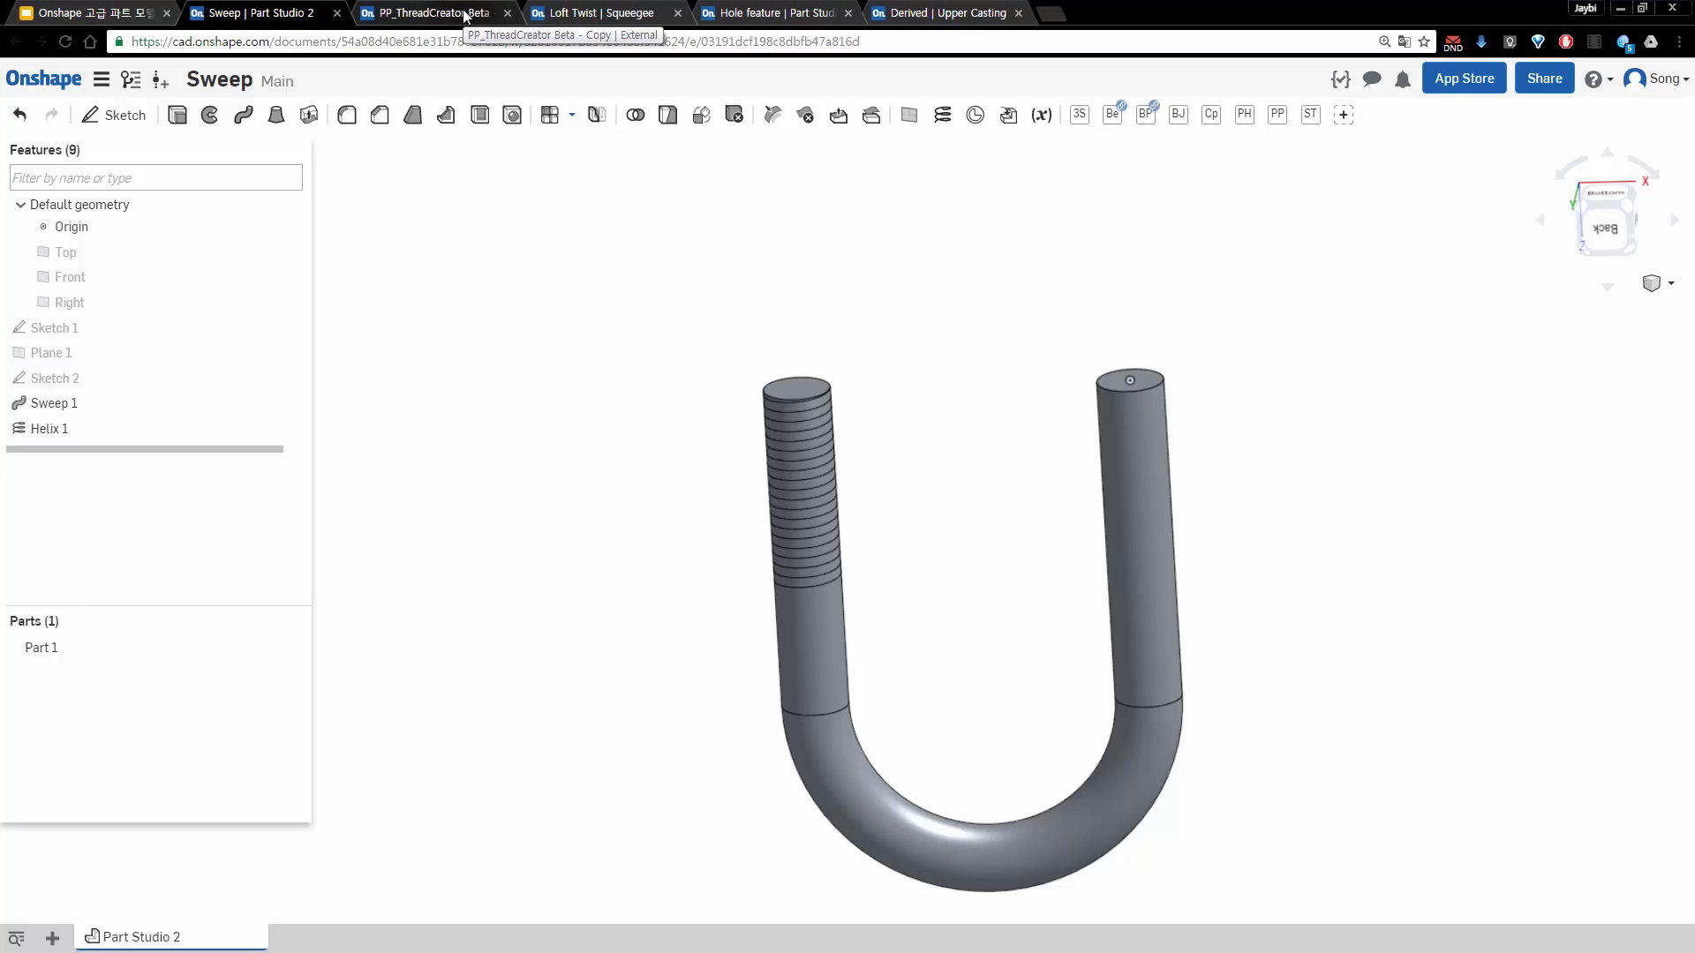
Switch to the PP_ThreadCreator Beta - Copy document and review the settings of its 1/2-20 2 start LH thread feature
{"action": "left_click", "coordinate": [432, 12]}
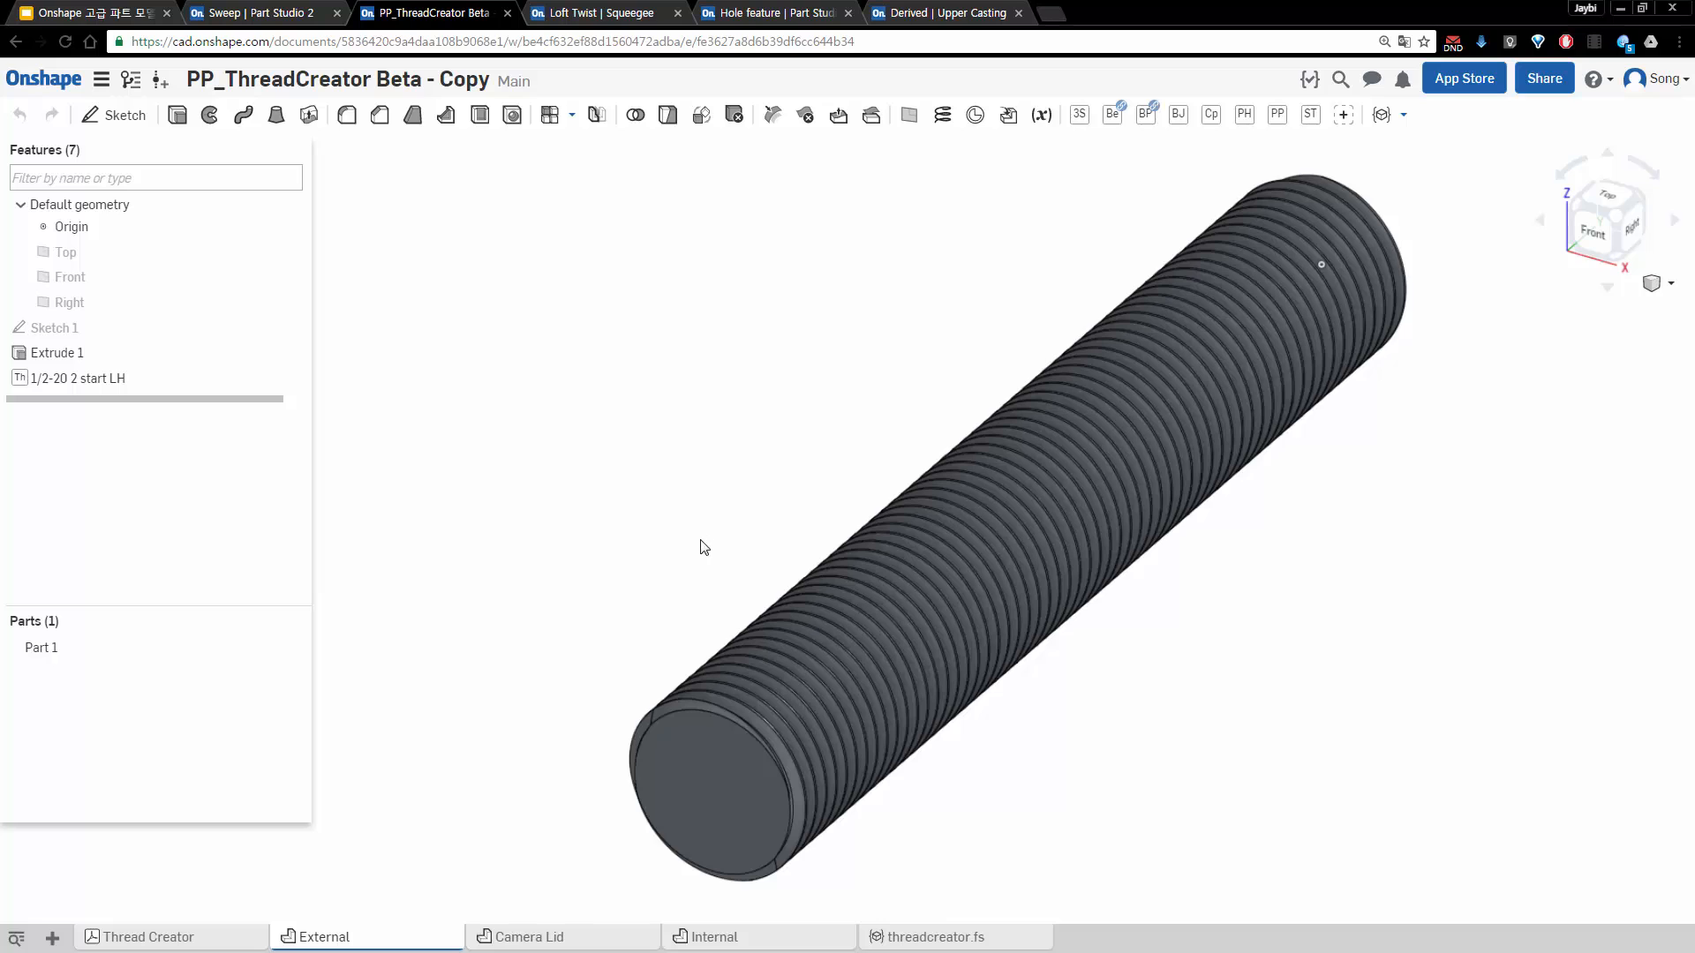
{"action": "right_click_drag", "start_coordinate": [703, 547], "coordinate": [662, 512]}
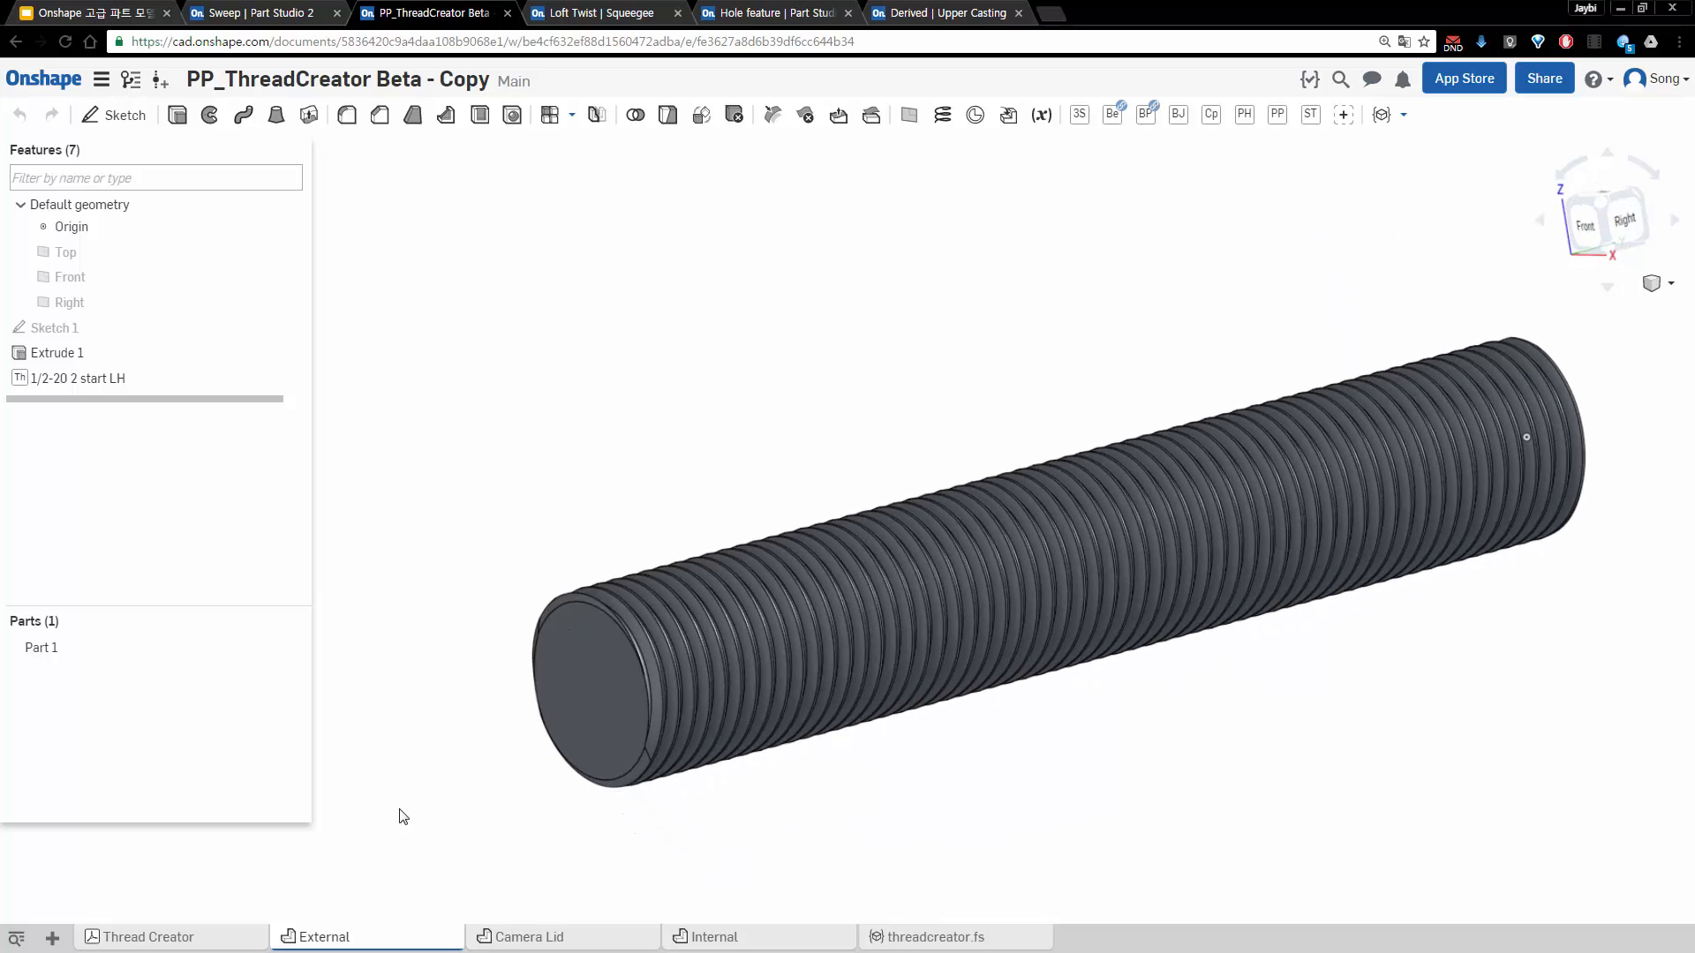
{"action": "middle_click_drag", "start_coordinate": [641, 493], "coordinate": [613, 484]}
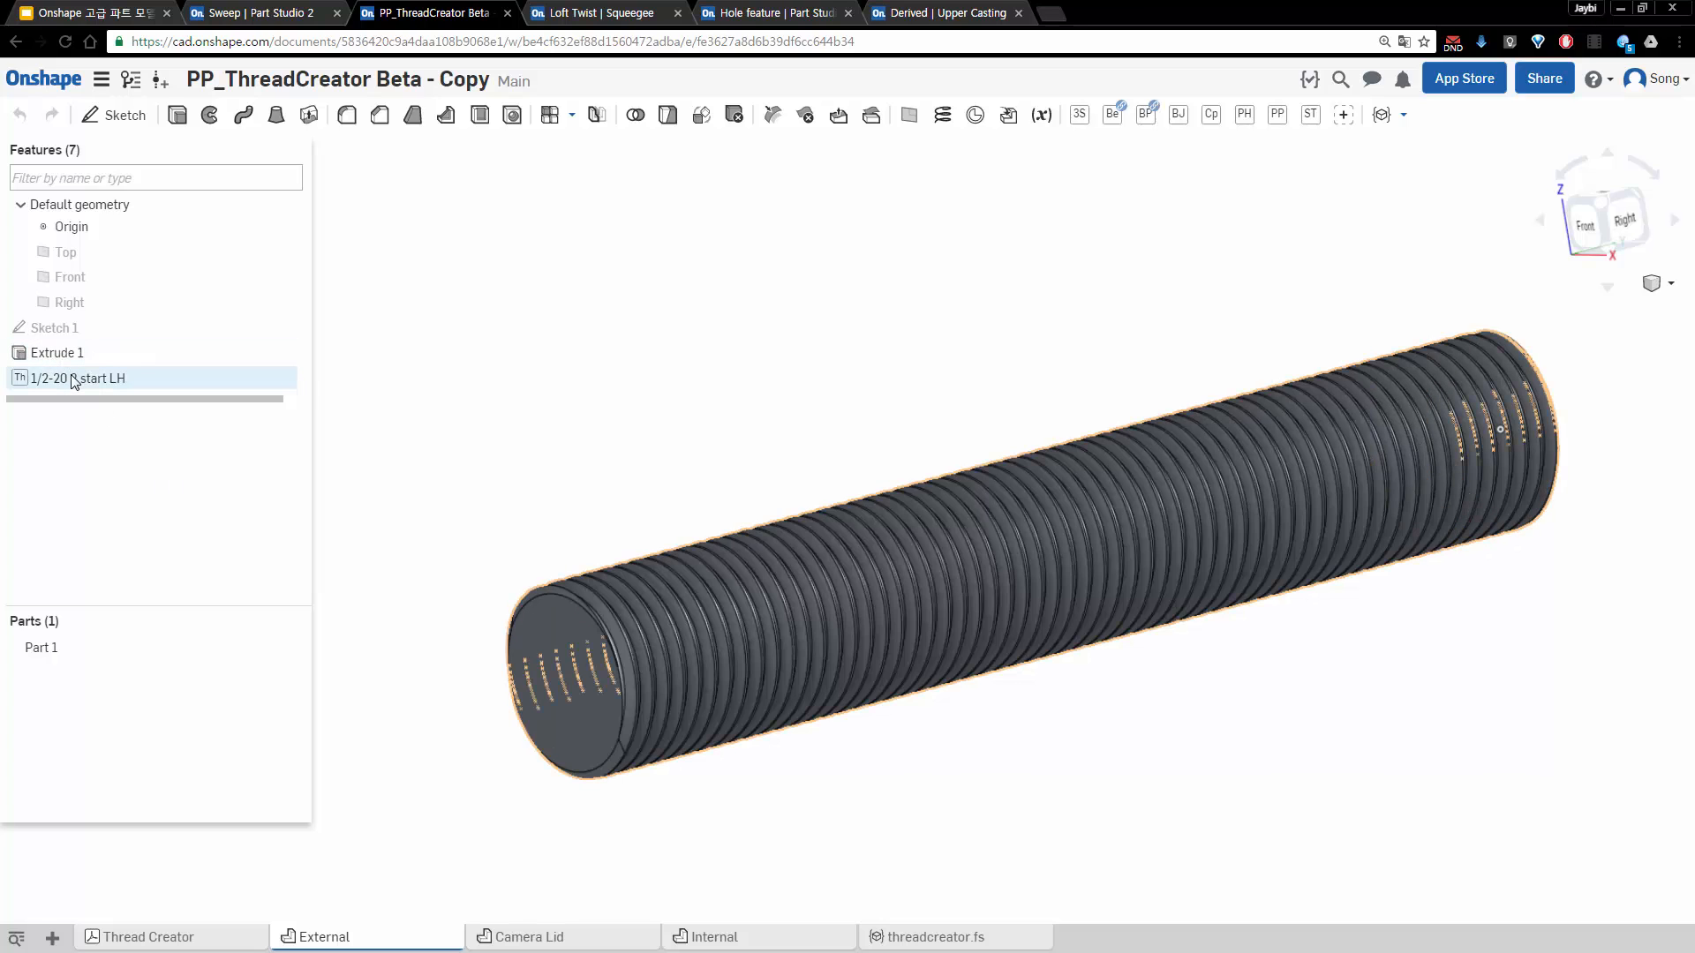
{"action": "double_click", "coordinate": [75, 379]}
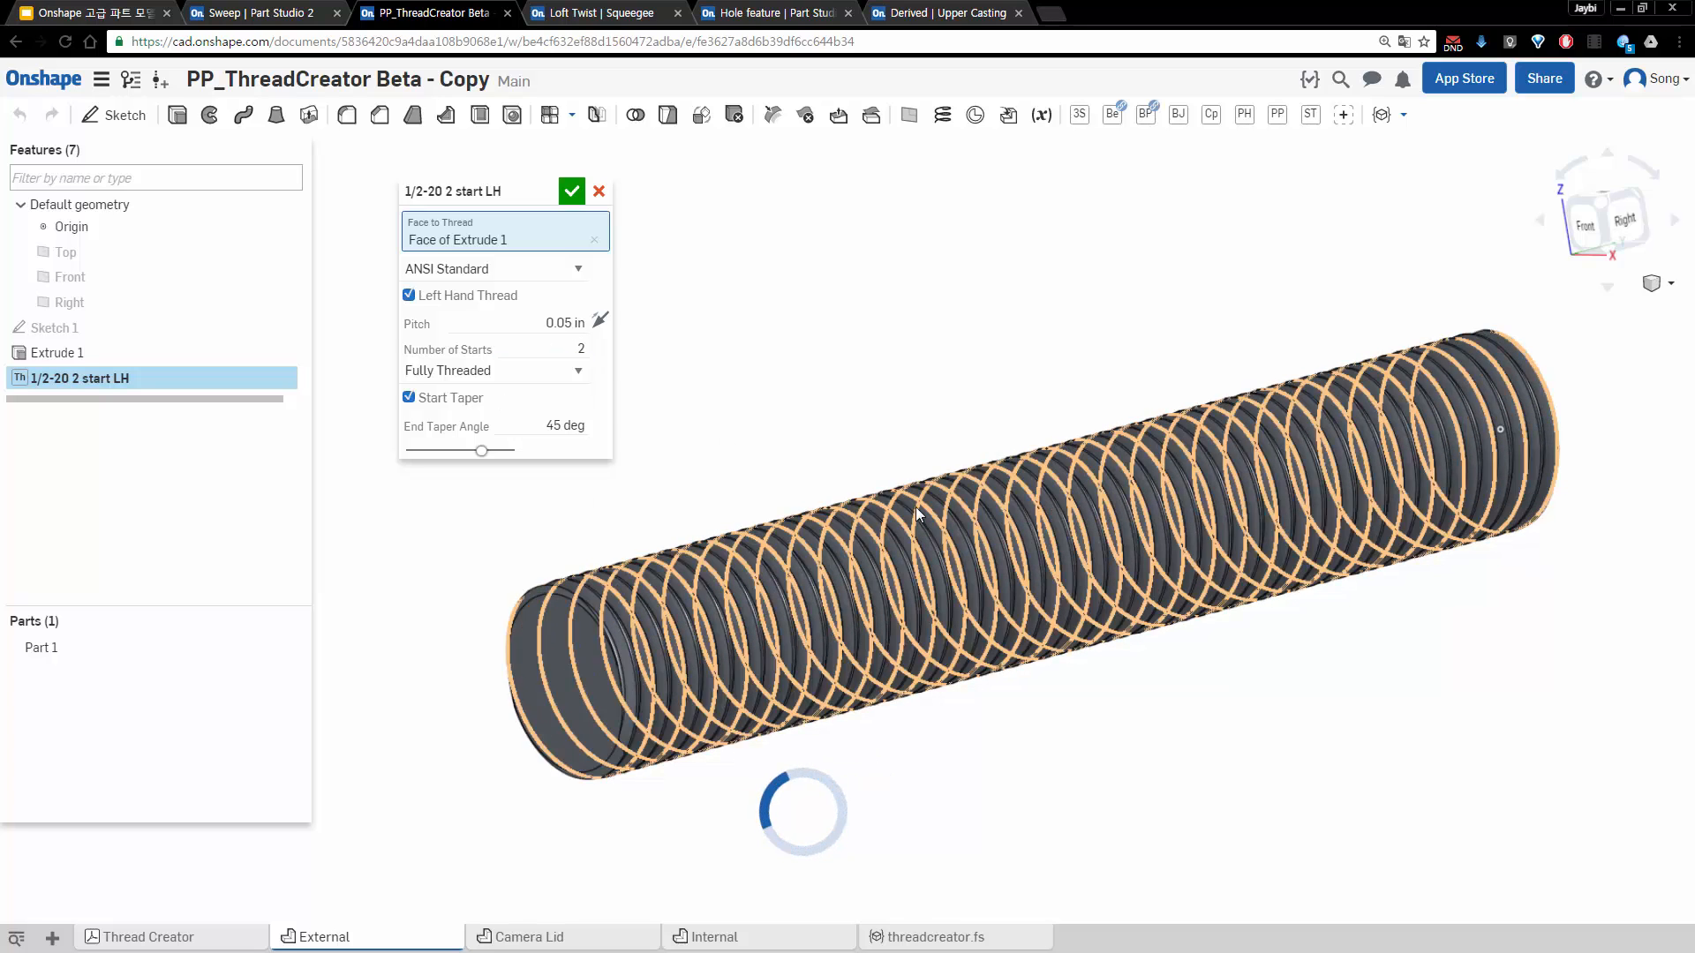
{"action": "left_click", "coordinate": [571, 190]}
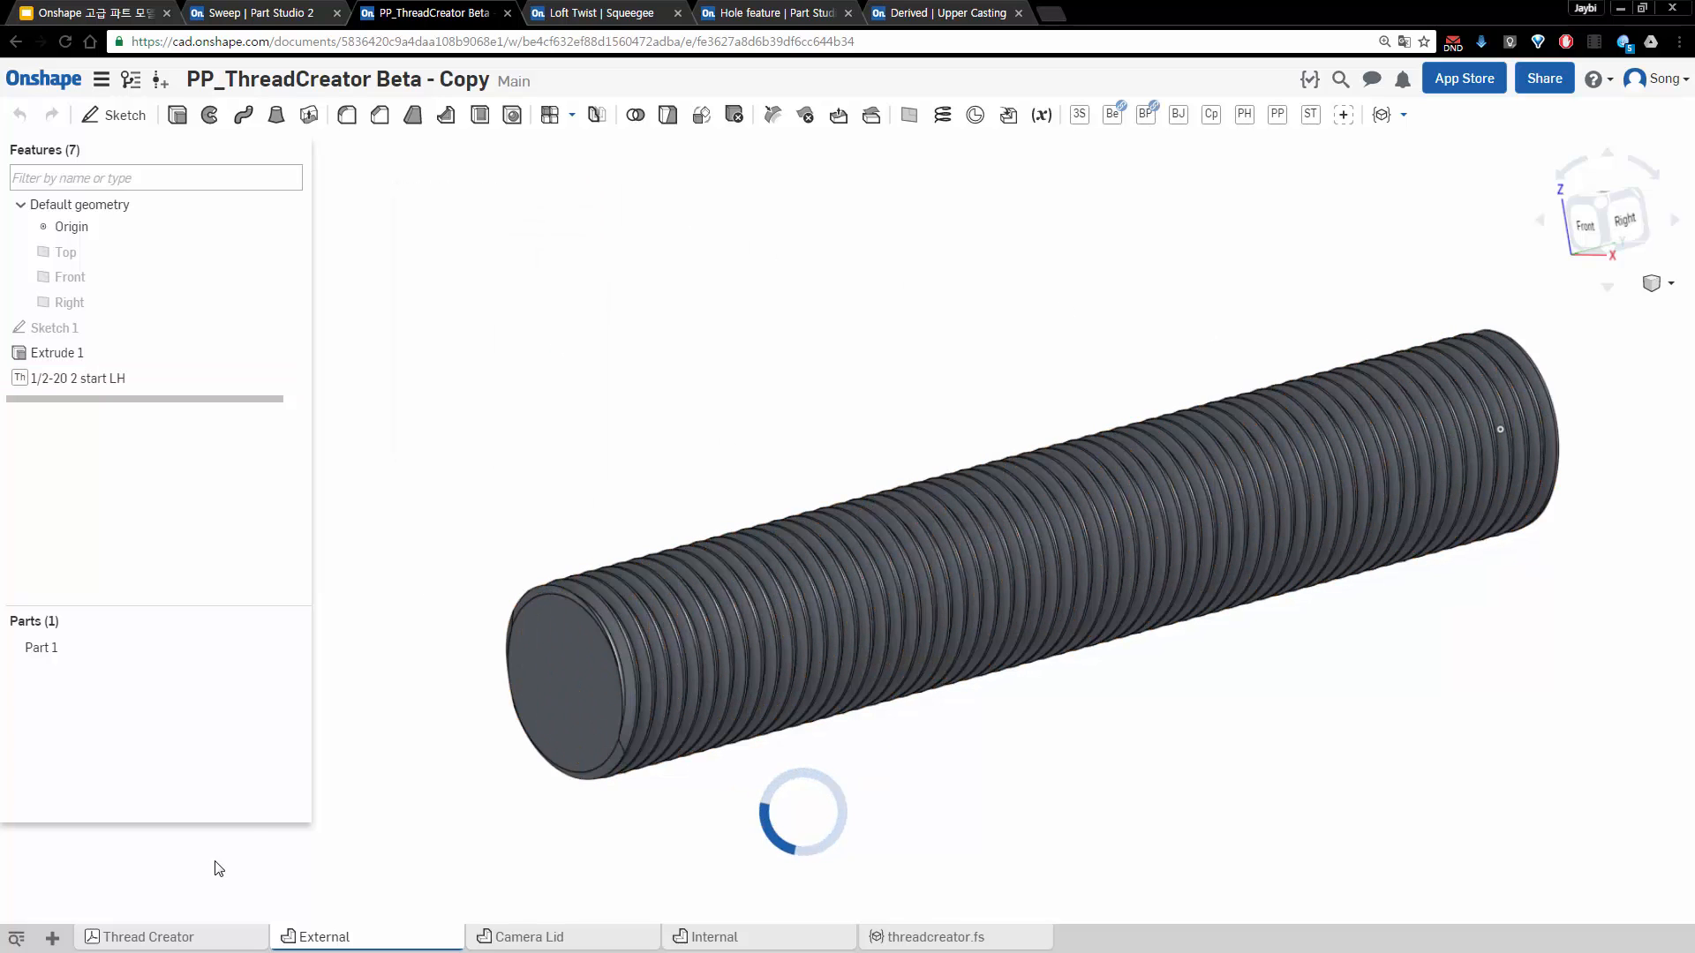
Open the Thread Creator information sheet and read its author credit, usage notes and parameter explanations
{"action": "left_click", "coordinate": [180, 941]}
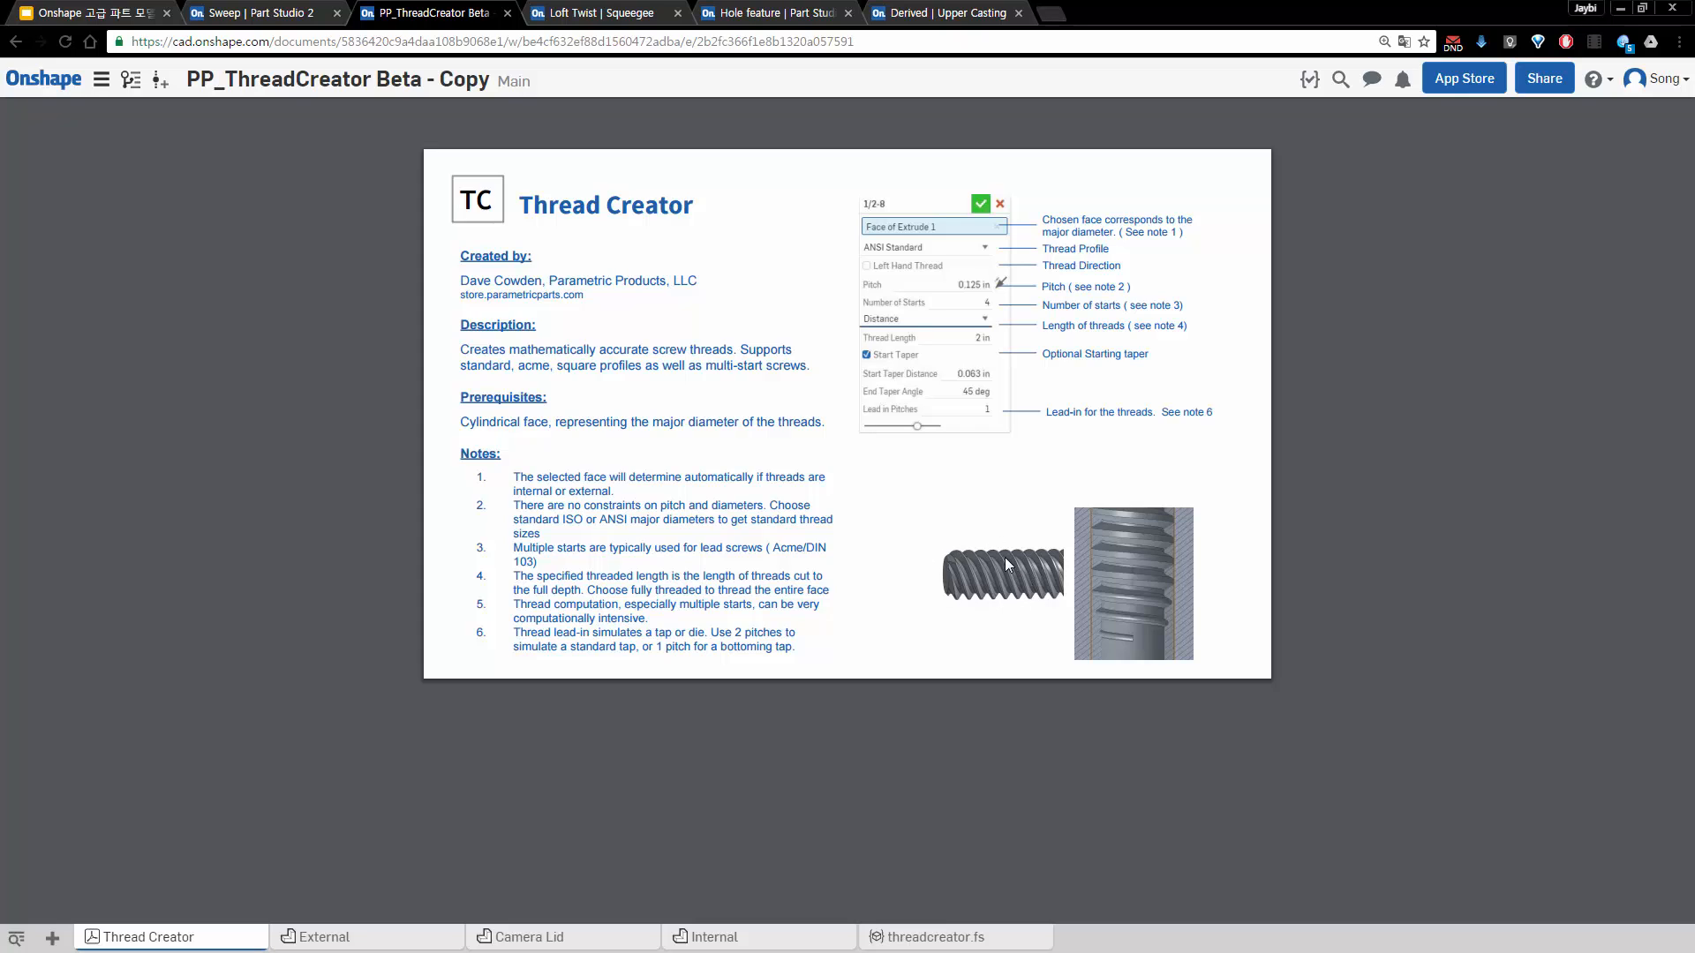
{"action": "left_click_drag", "start_coordinate": [459, 281], "coordinate": [684, 275]}
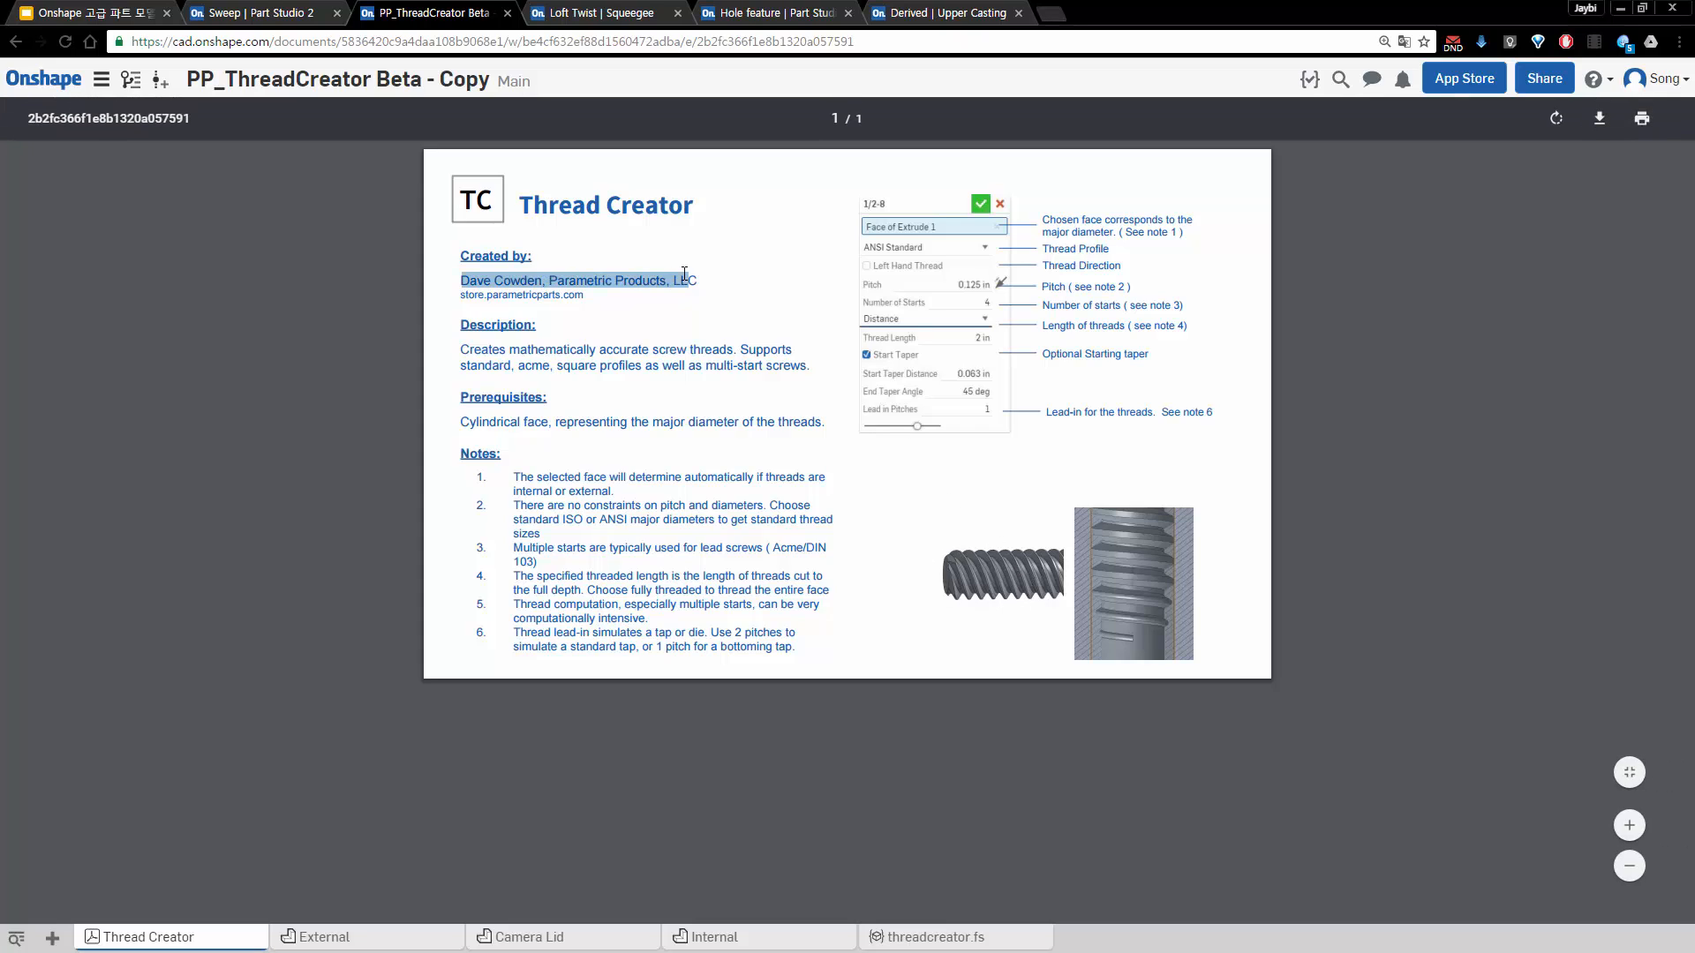
{"action": "left_click", "coordinate": [529, 388]}
{"action": "left_click_drag", "start_coordinate": [514, 476], "coordinate": [800, 642]}
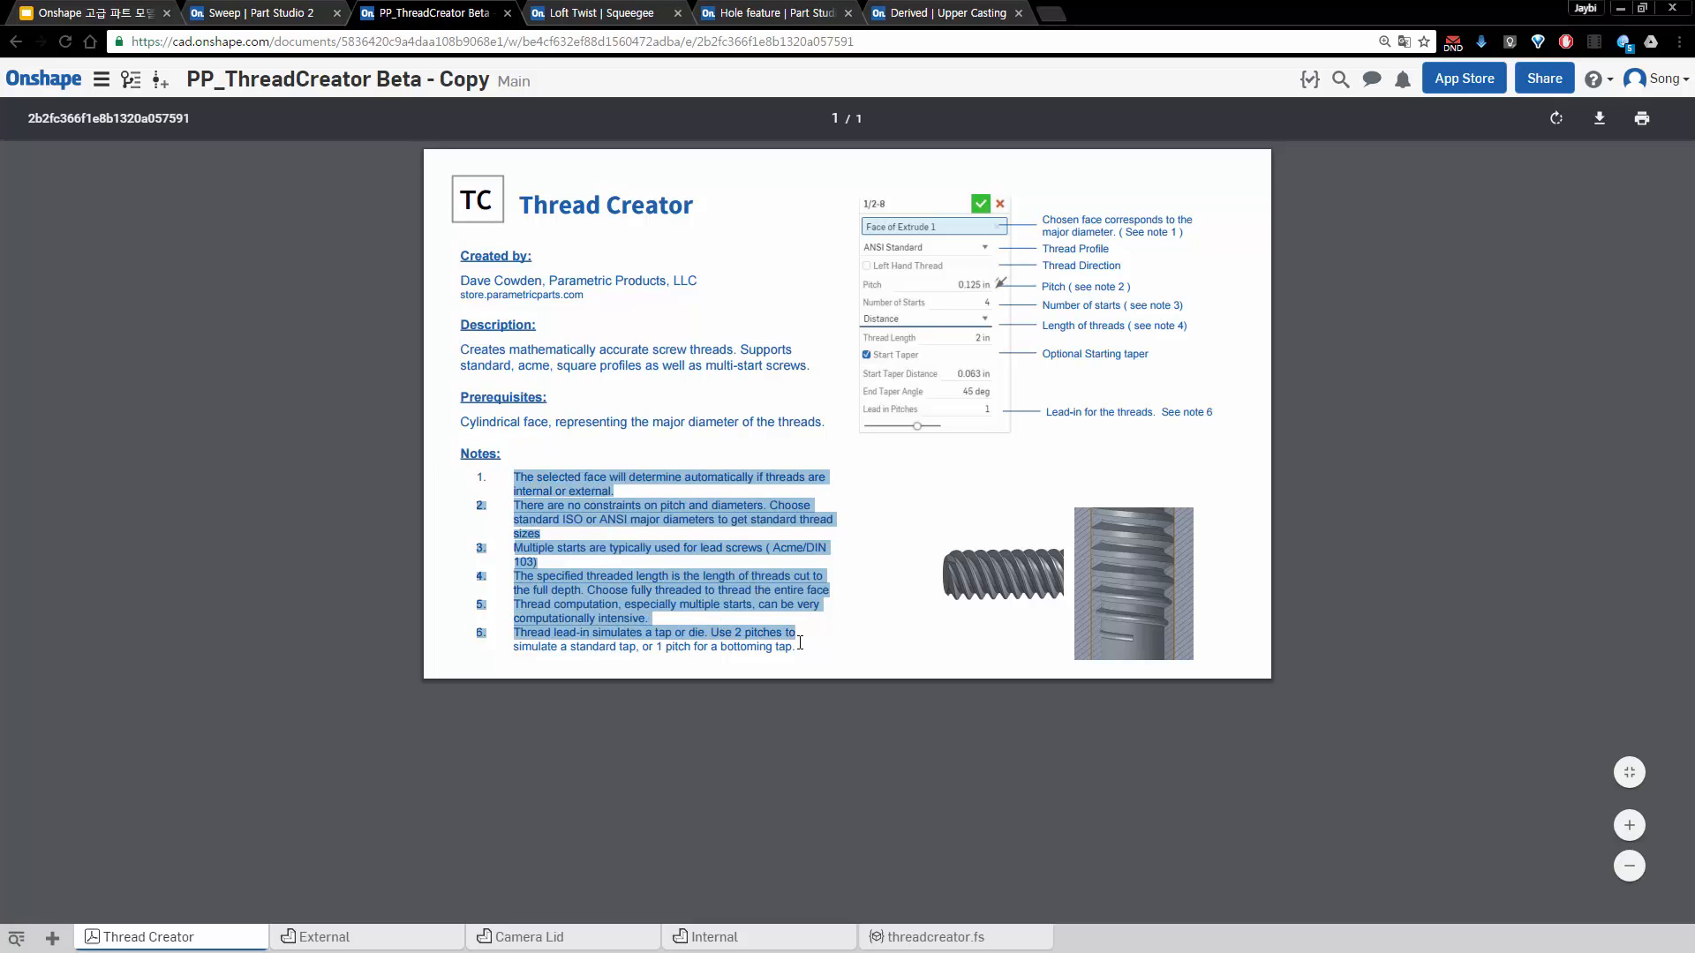
{"action": "left_click", "coordinate": [1062, 276]}
{"action": "left_click_drag", "start_coordinate": [1067, 264], "coordinate": [1166, 404]}
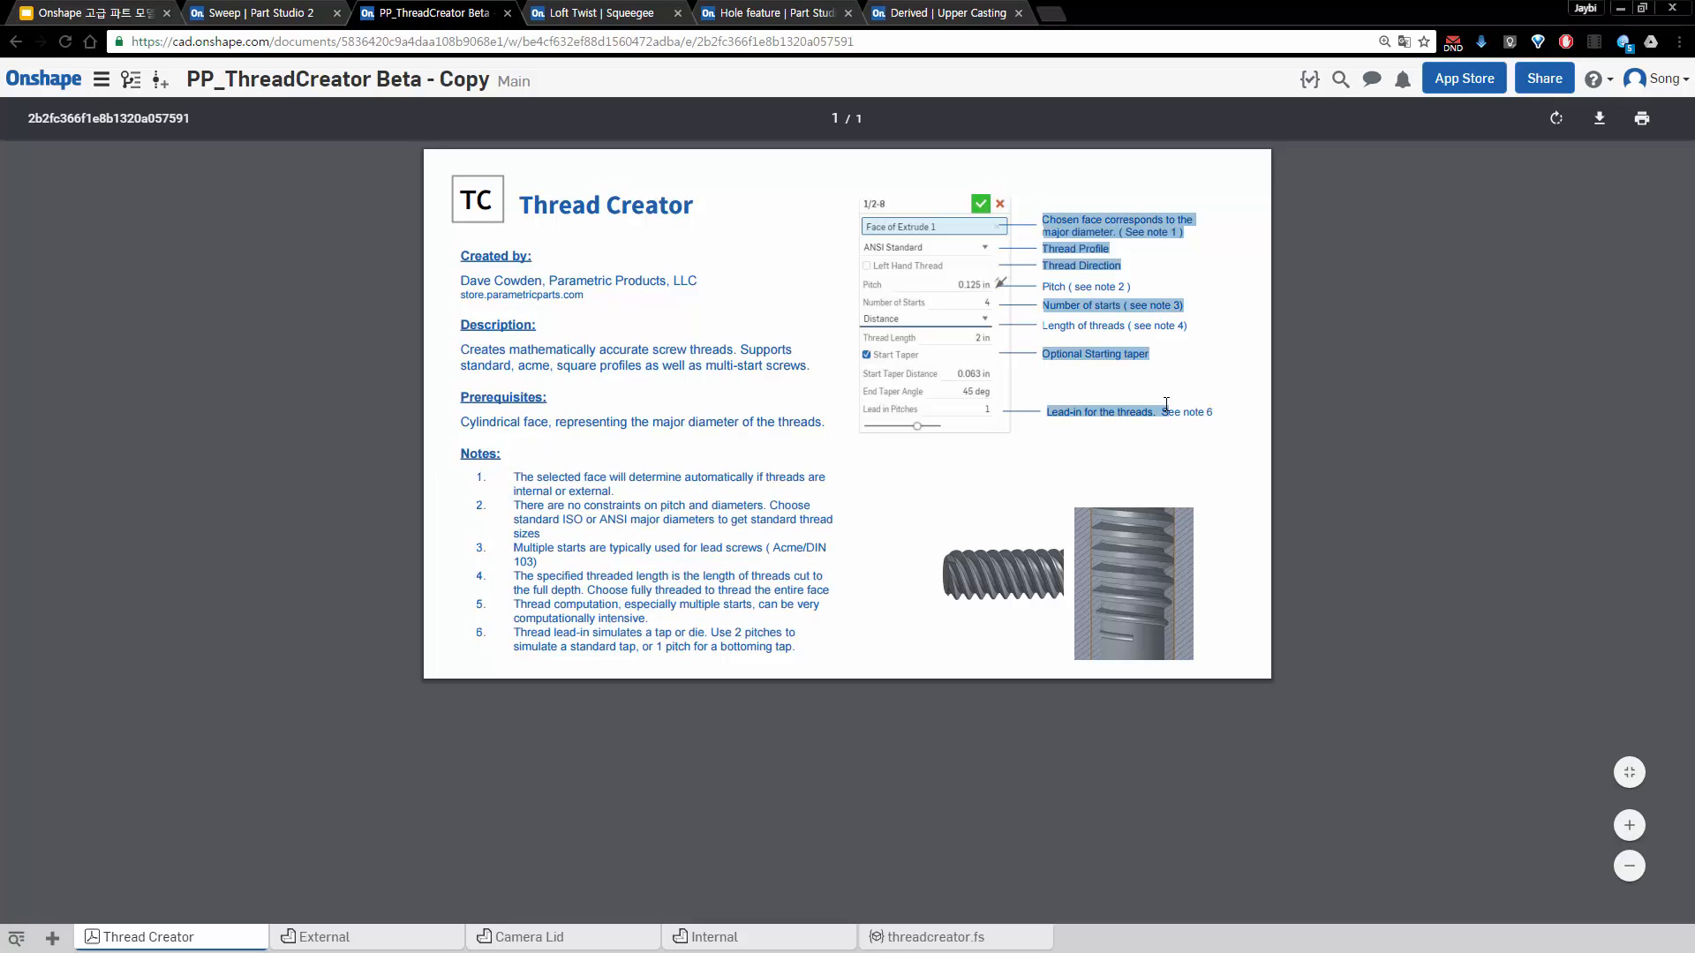
{"action": "left_click", "coordinate": [1136, 425]}
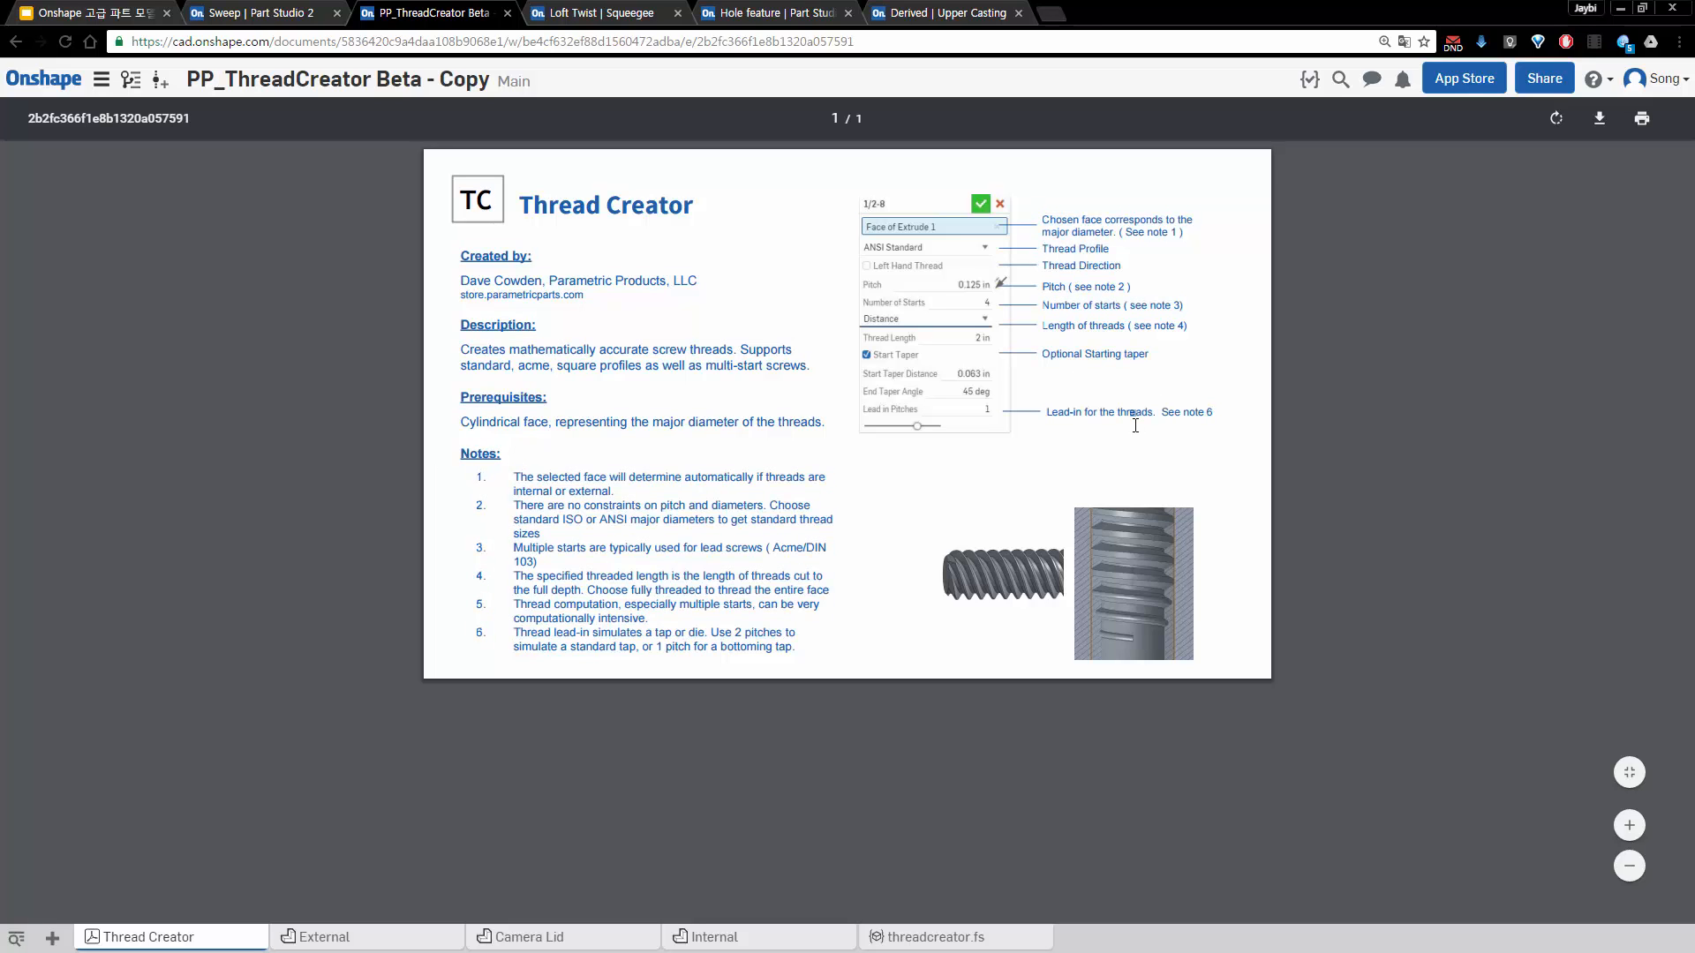
Return to the External part studio and review the Extrude 1 settings of the cylinder beneath the thread
{"action": "left_click", "coordinate": [378, 945]}
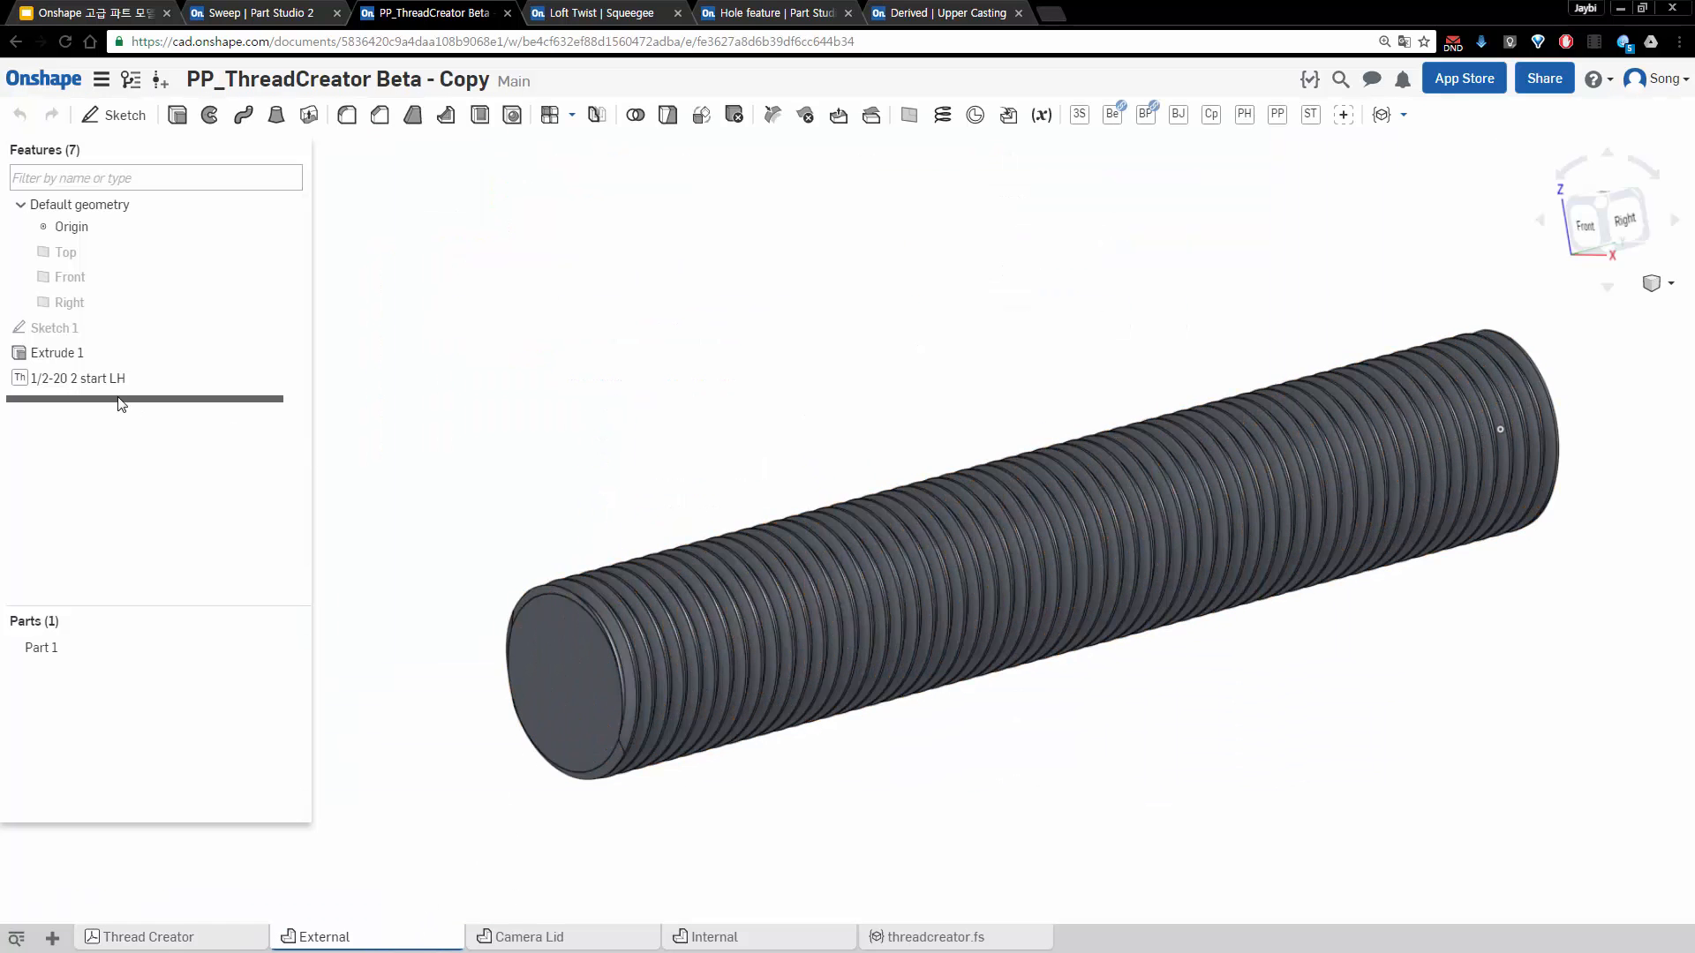
{"action": "double_click", "coordinate": [84, 355]}
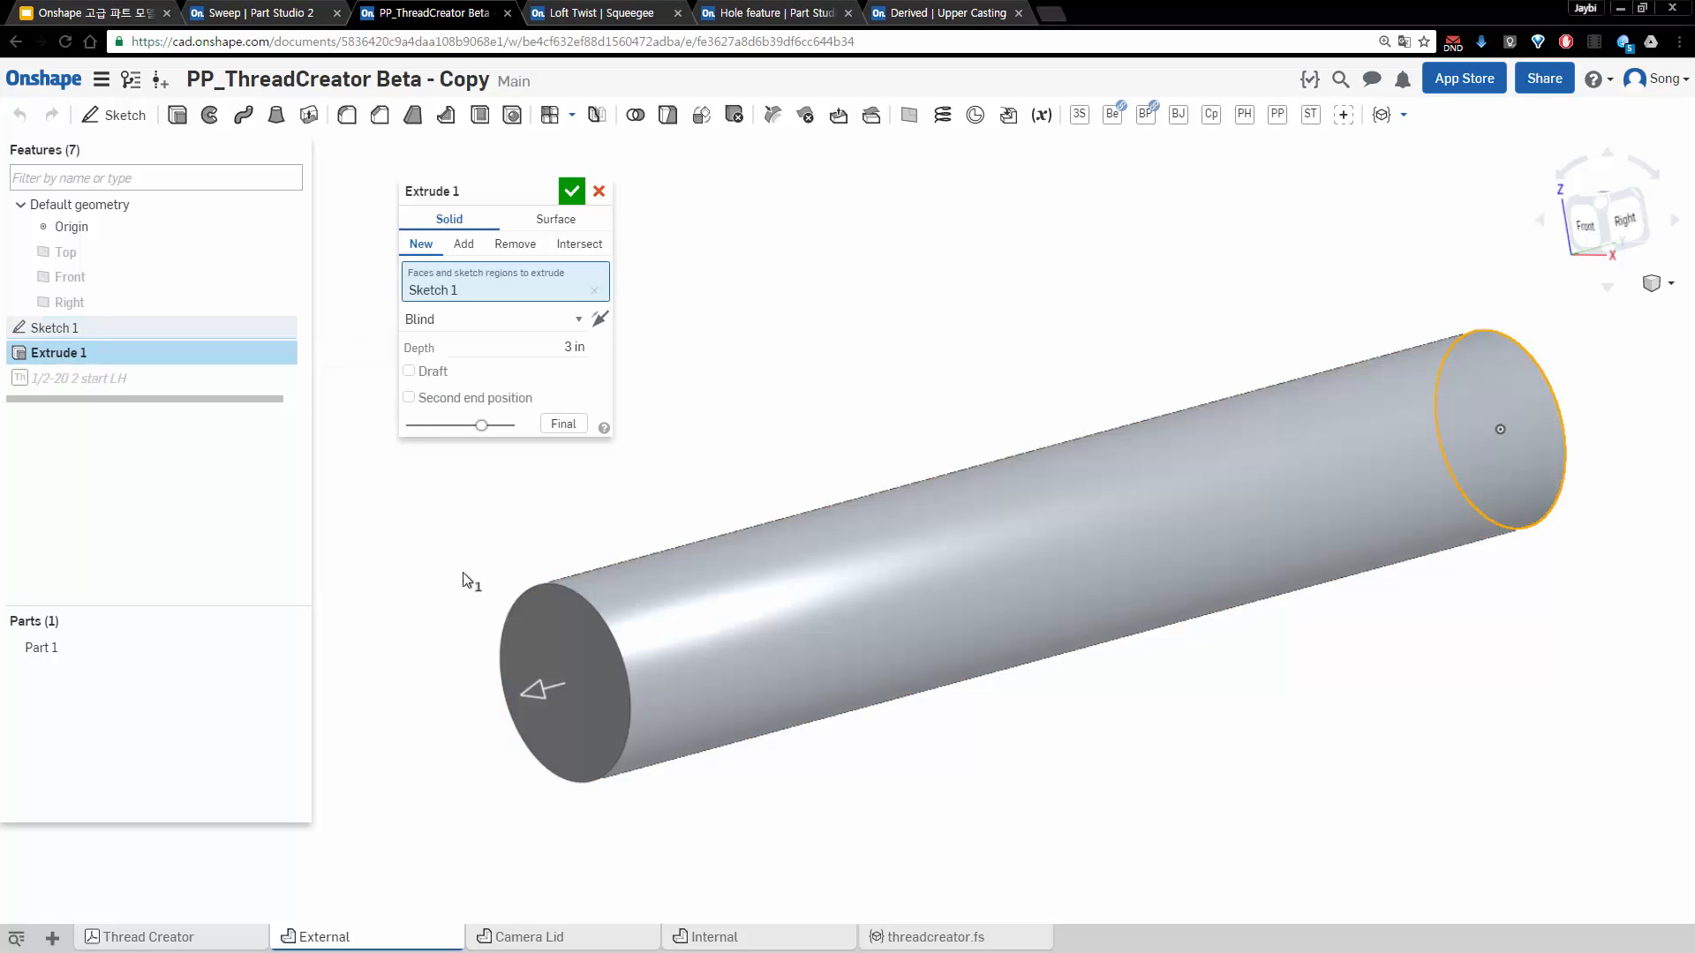
{"action": "left_click", "coordinate": [573, 196]}
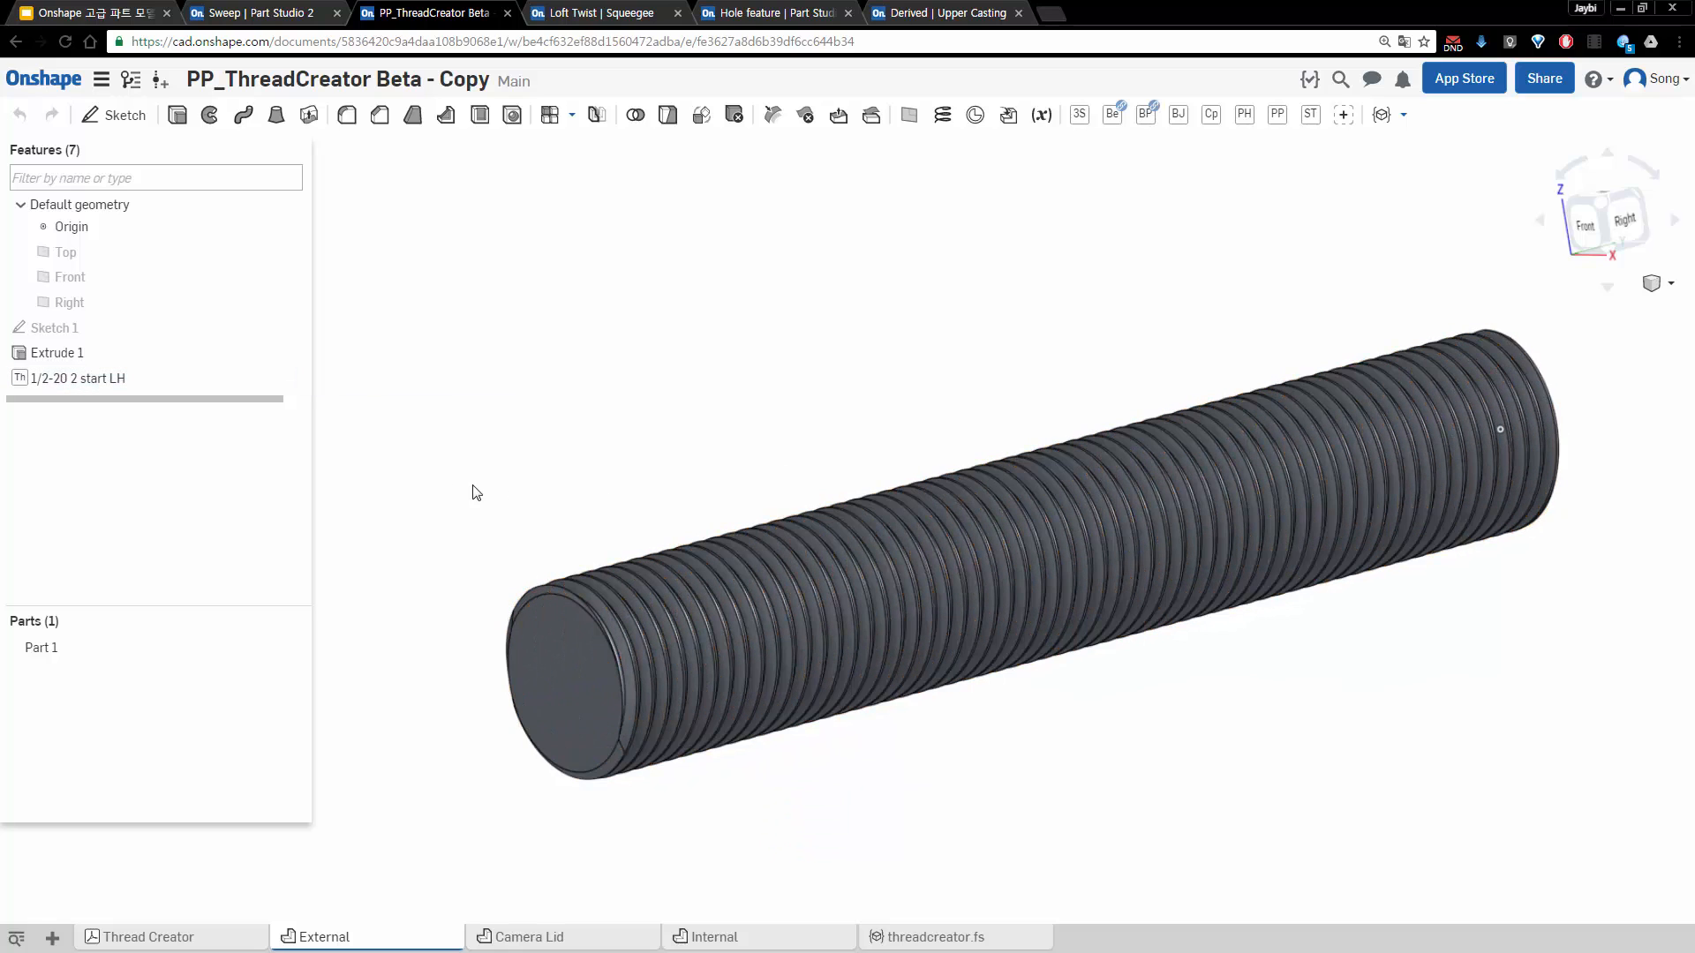
Edit the 1/2-20 2 start LH thread feature and set its thread profile to ISO Standard
{"action": "double_click", "coordinate": [116, 378]}
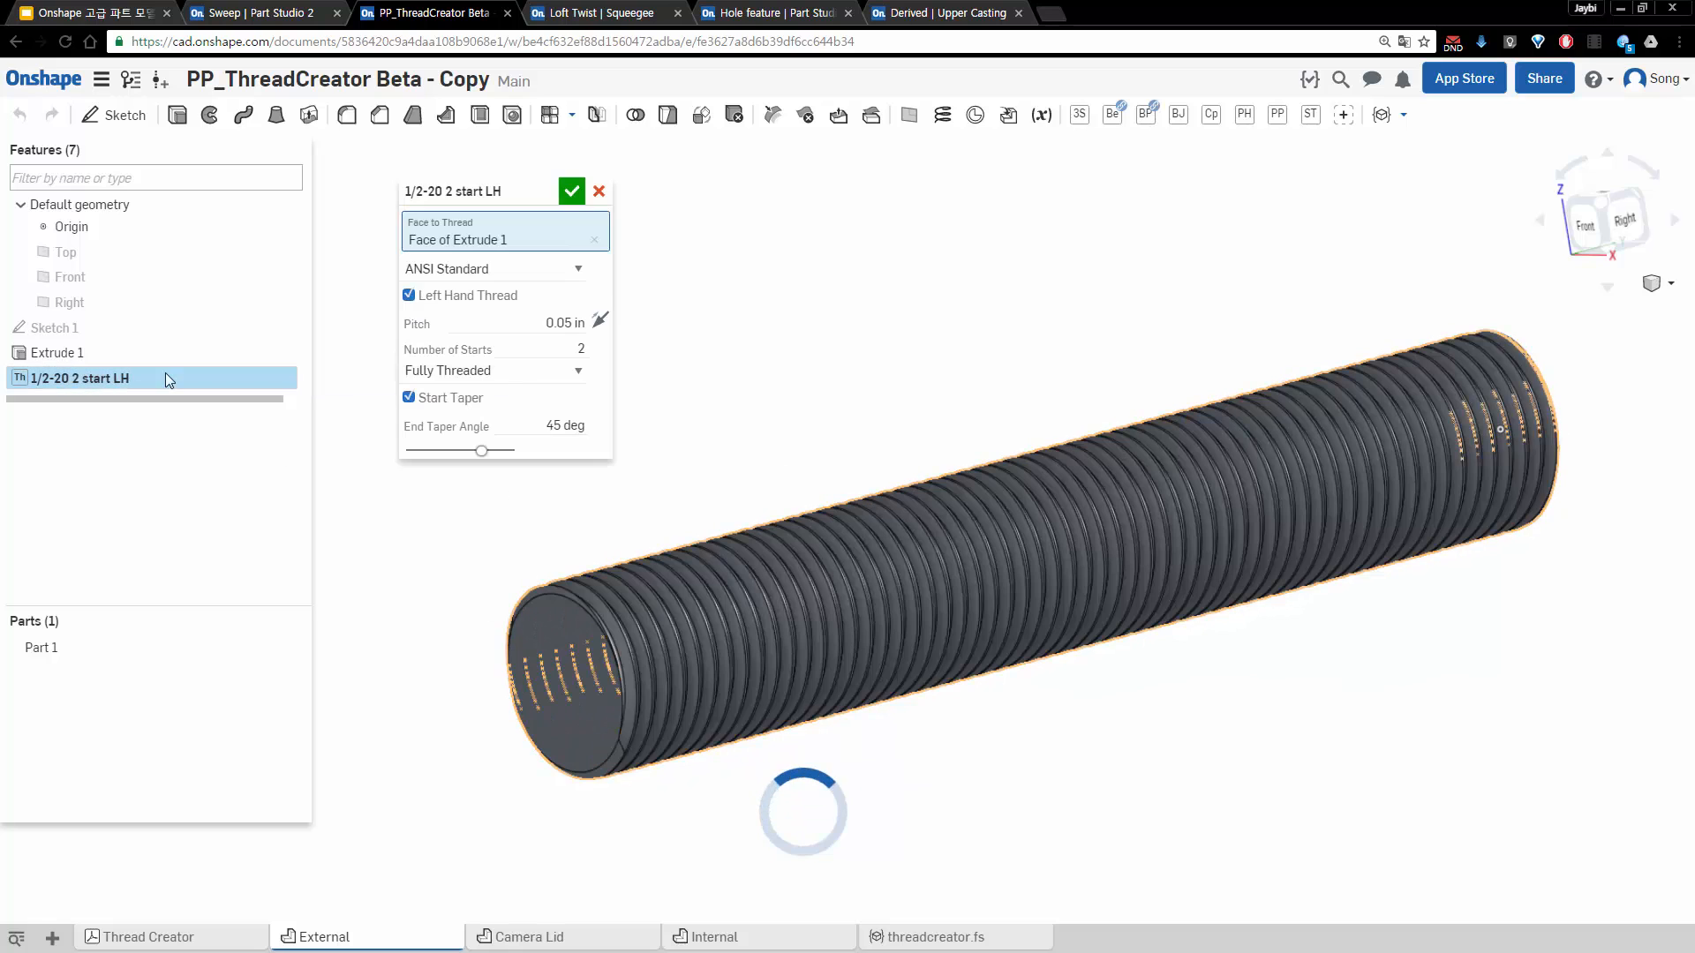
{"action": "right_click_drag", "start_coordinate": [767, 342], "coordinate": [791, 341]}
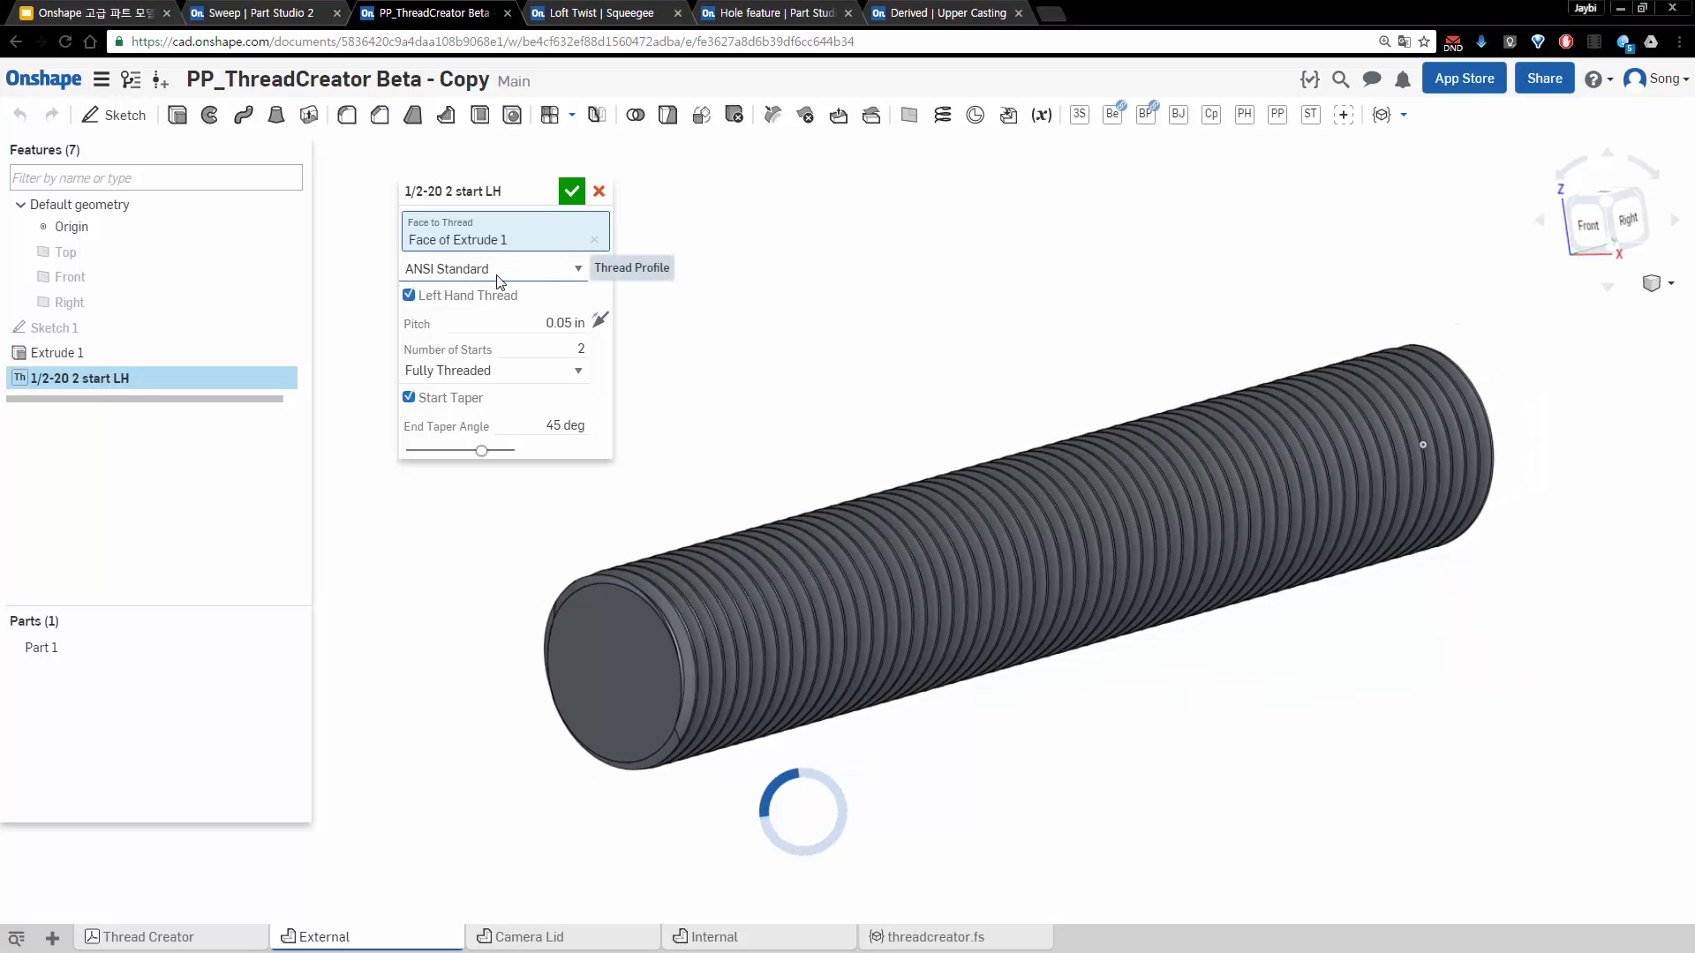
{"action": "left_click", "coordinate": [510, 274]}
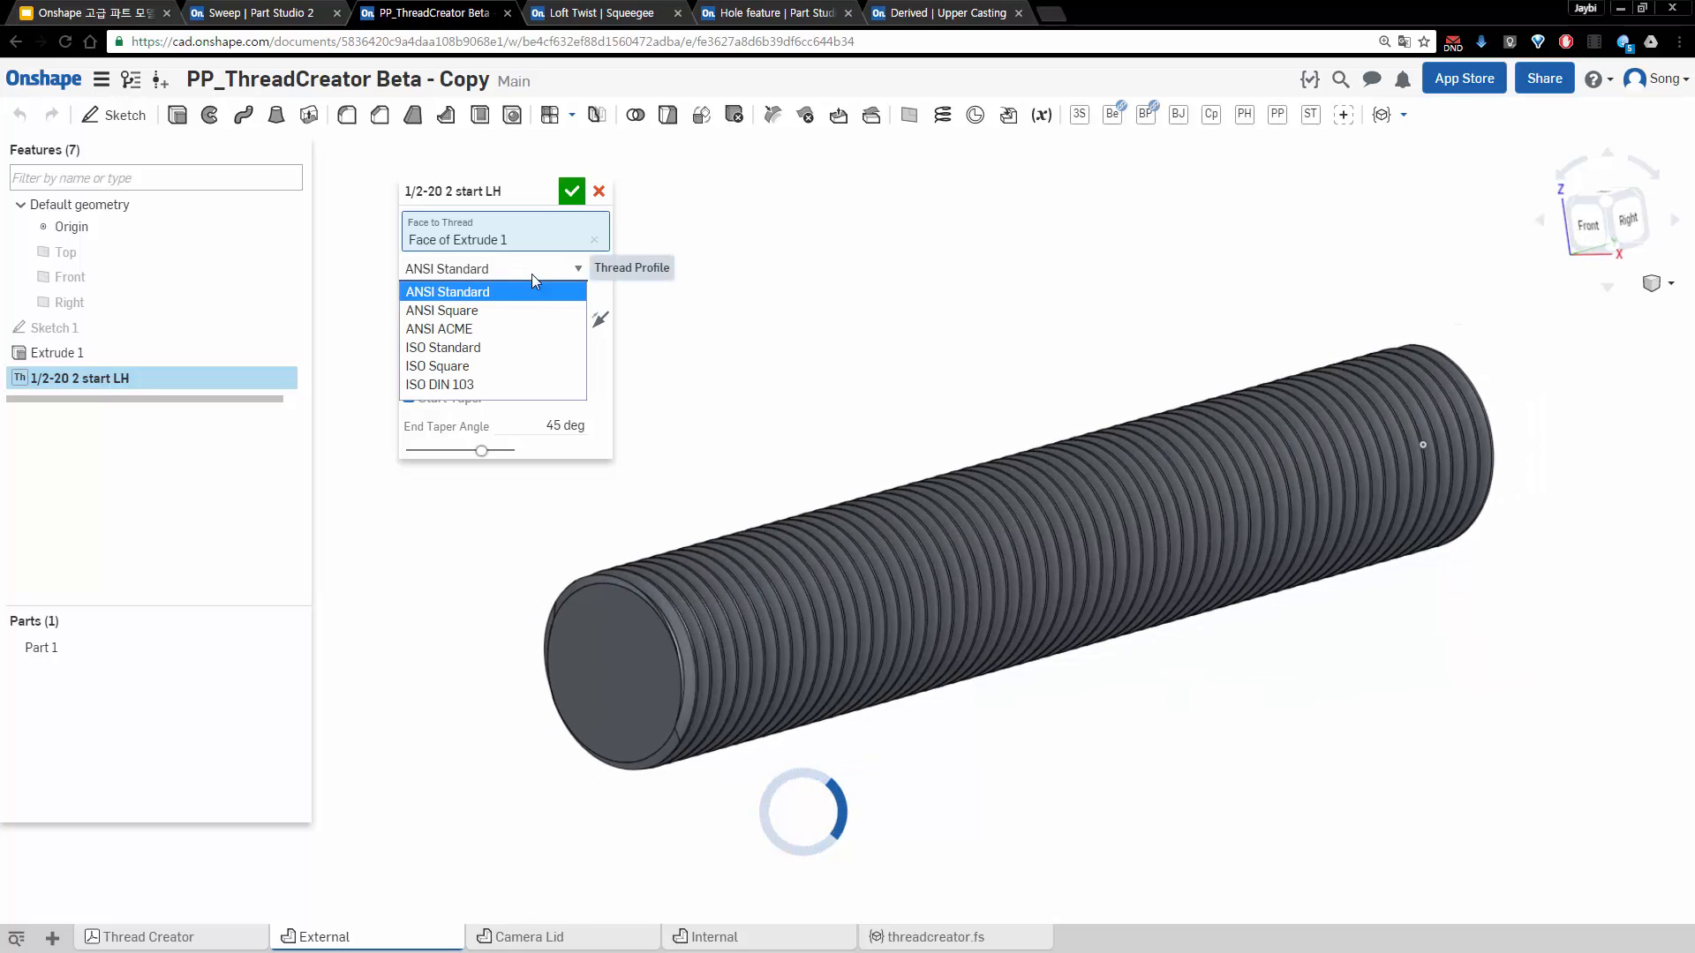
{"action": "left_click", "coordinate": [489, 349]}
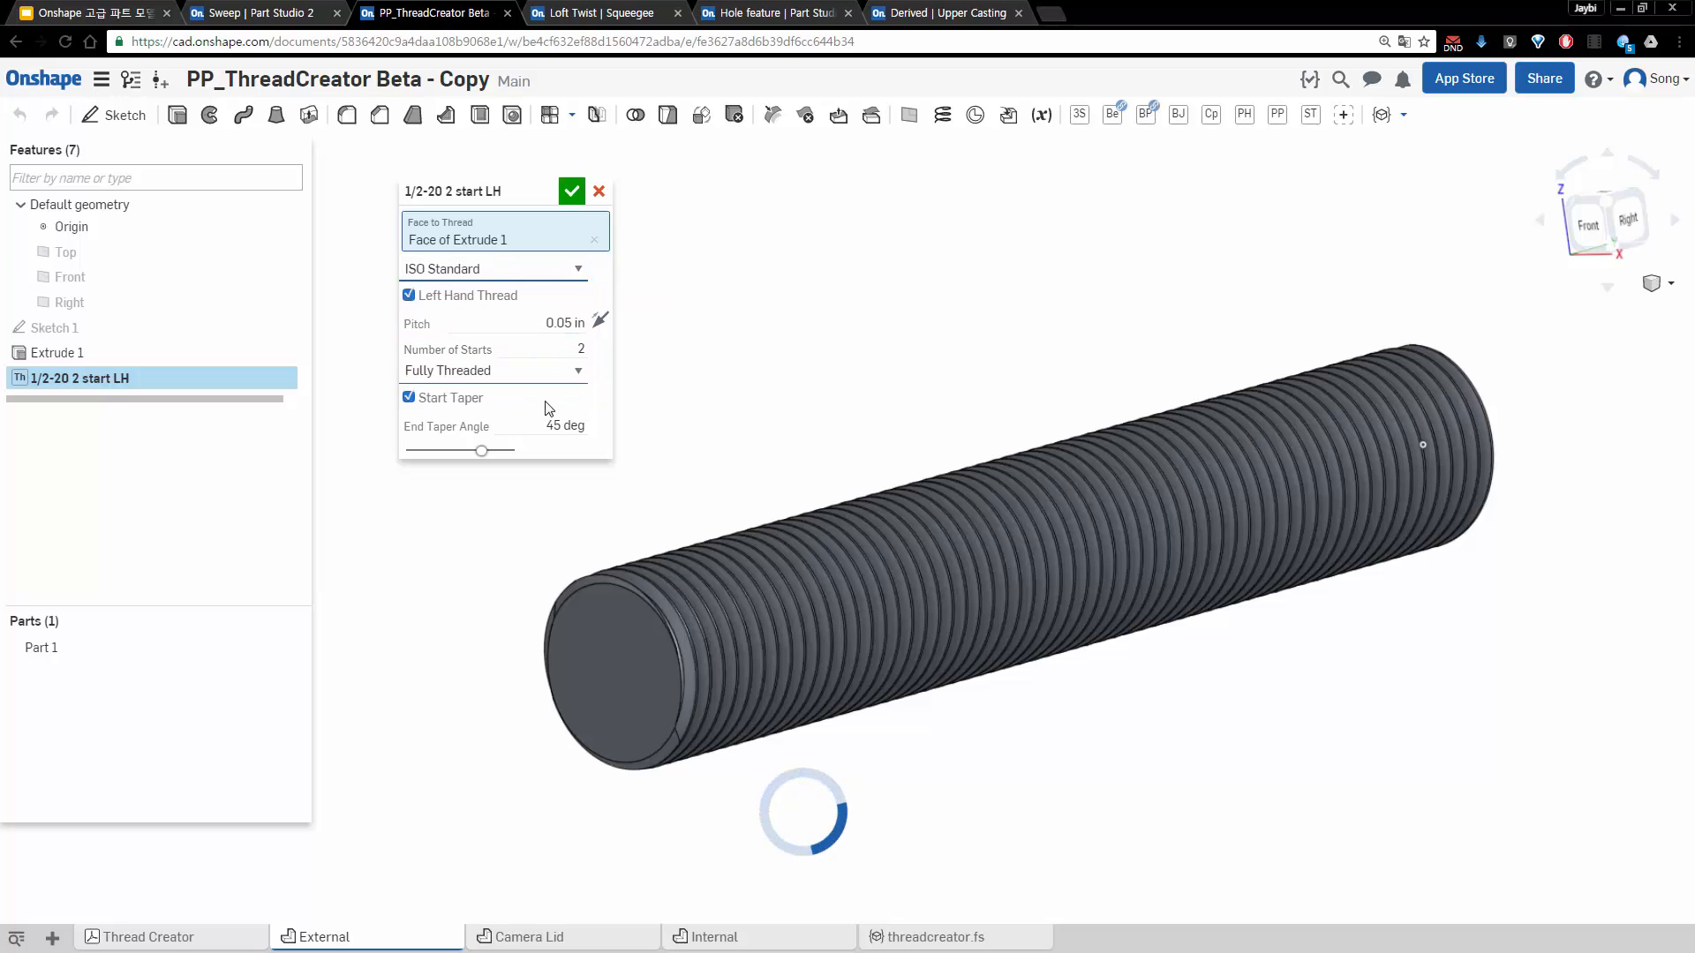
Check the pitch and number of starts of the left-hand ISO thread and discard the thread edit
{"action": "left_click", "coordinate": [548, 322]}
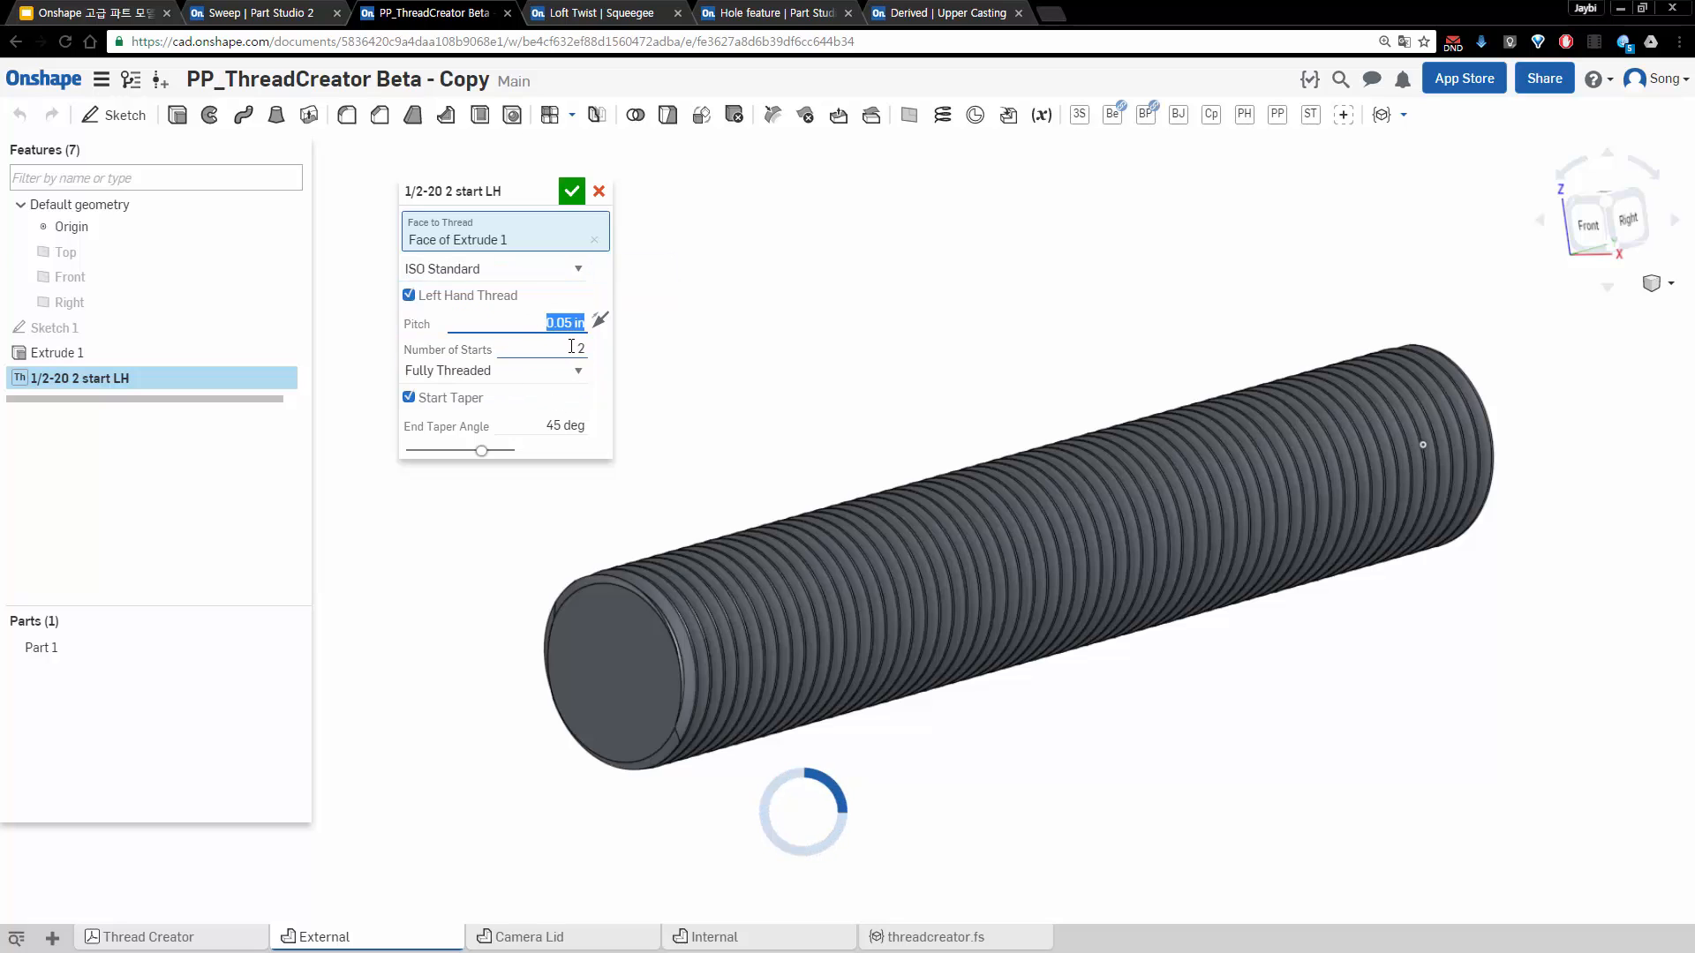
{"action": "left_click", "coordinate": [572, 347]}
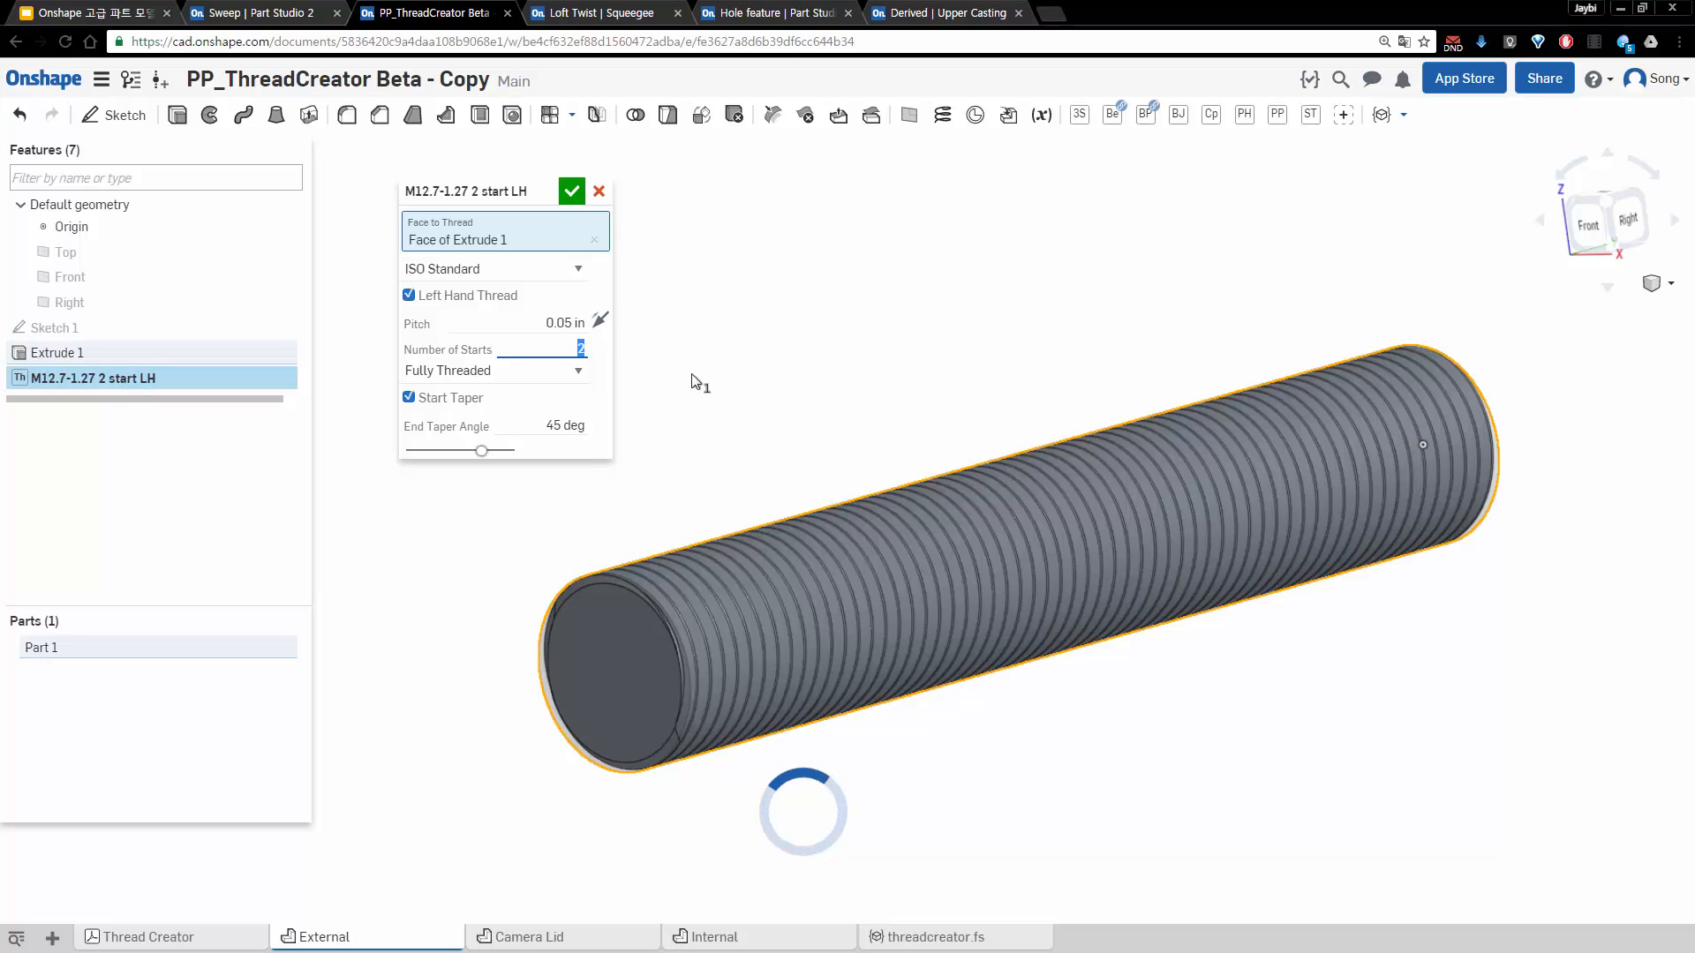
{"action": "right_click_drag", "start_coordinate": [692, 370], "coordinate": [674, 383]}
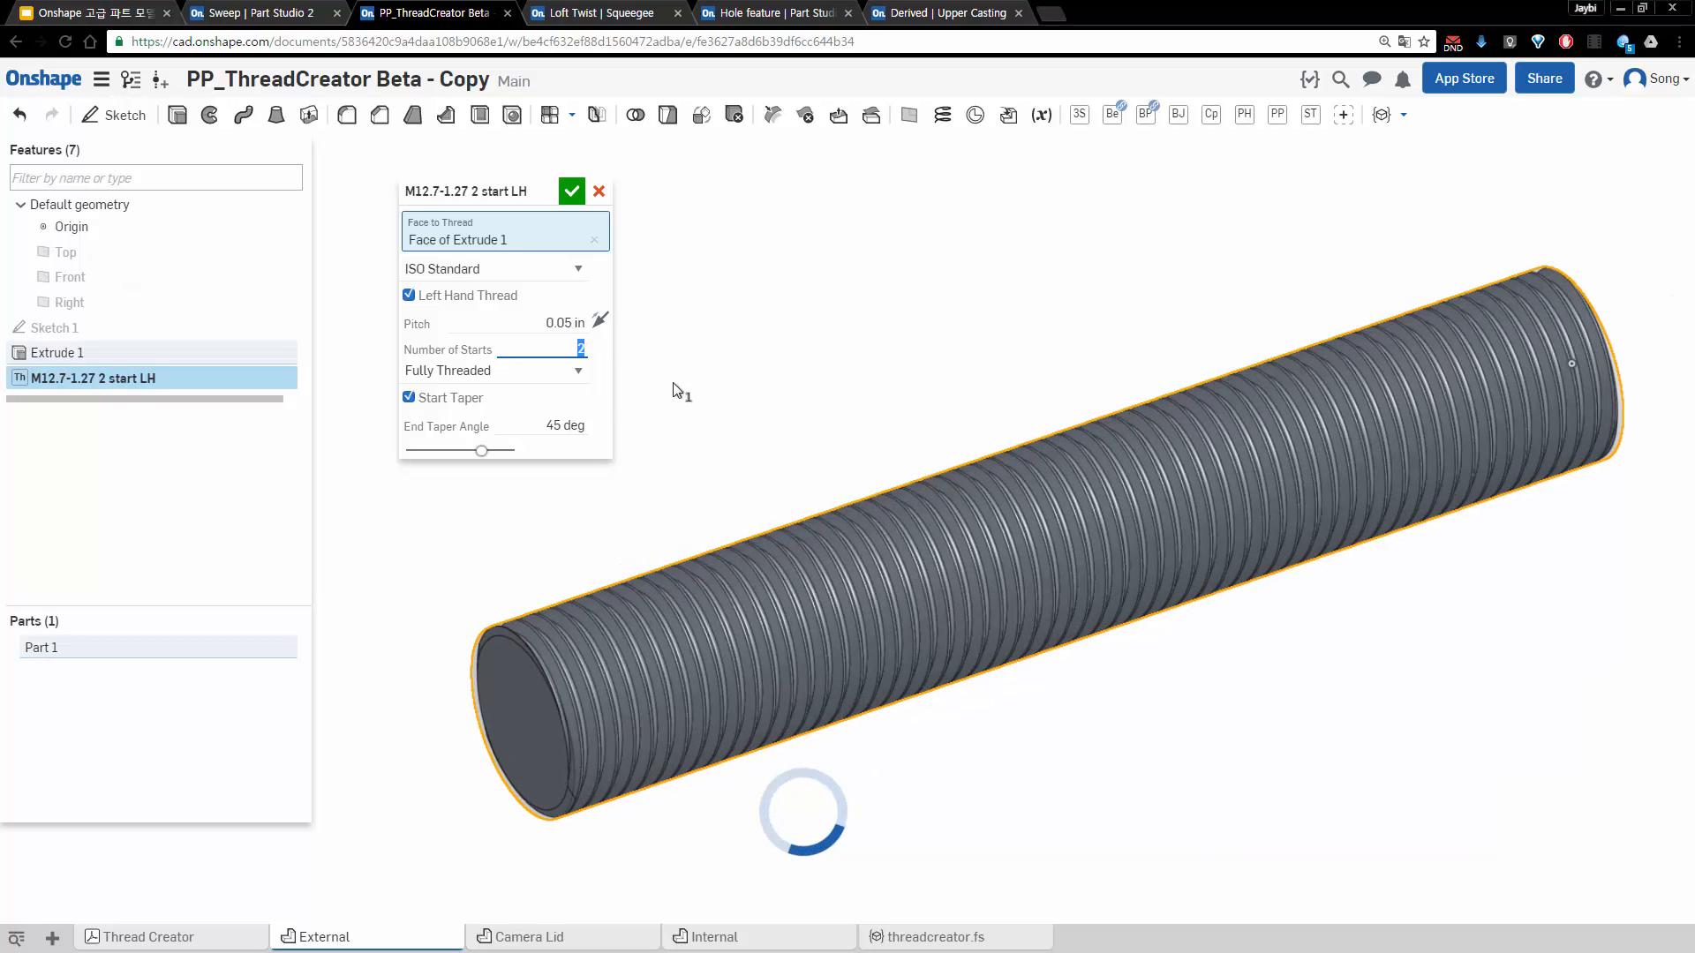
{"action": "left_click", "coordinate": [597, 192]}
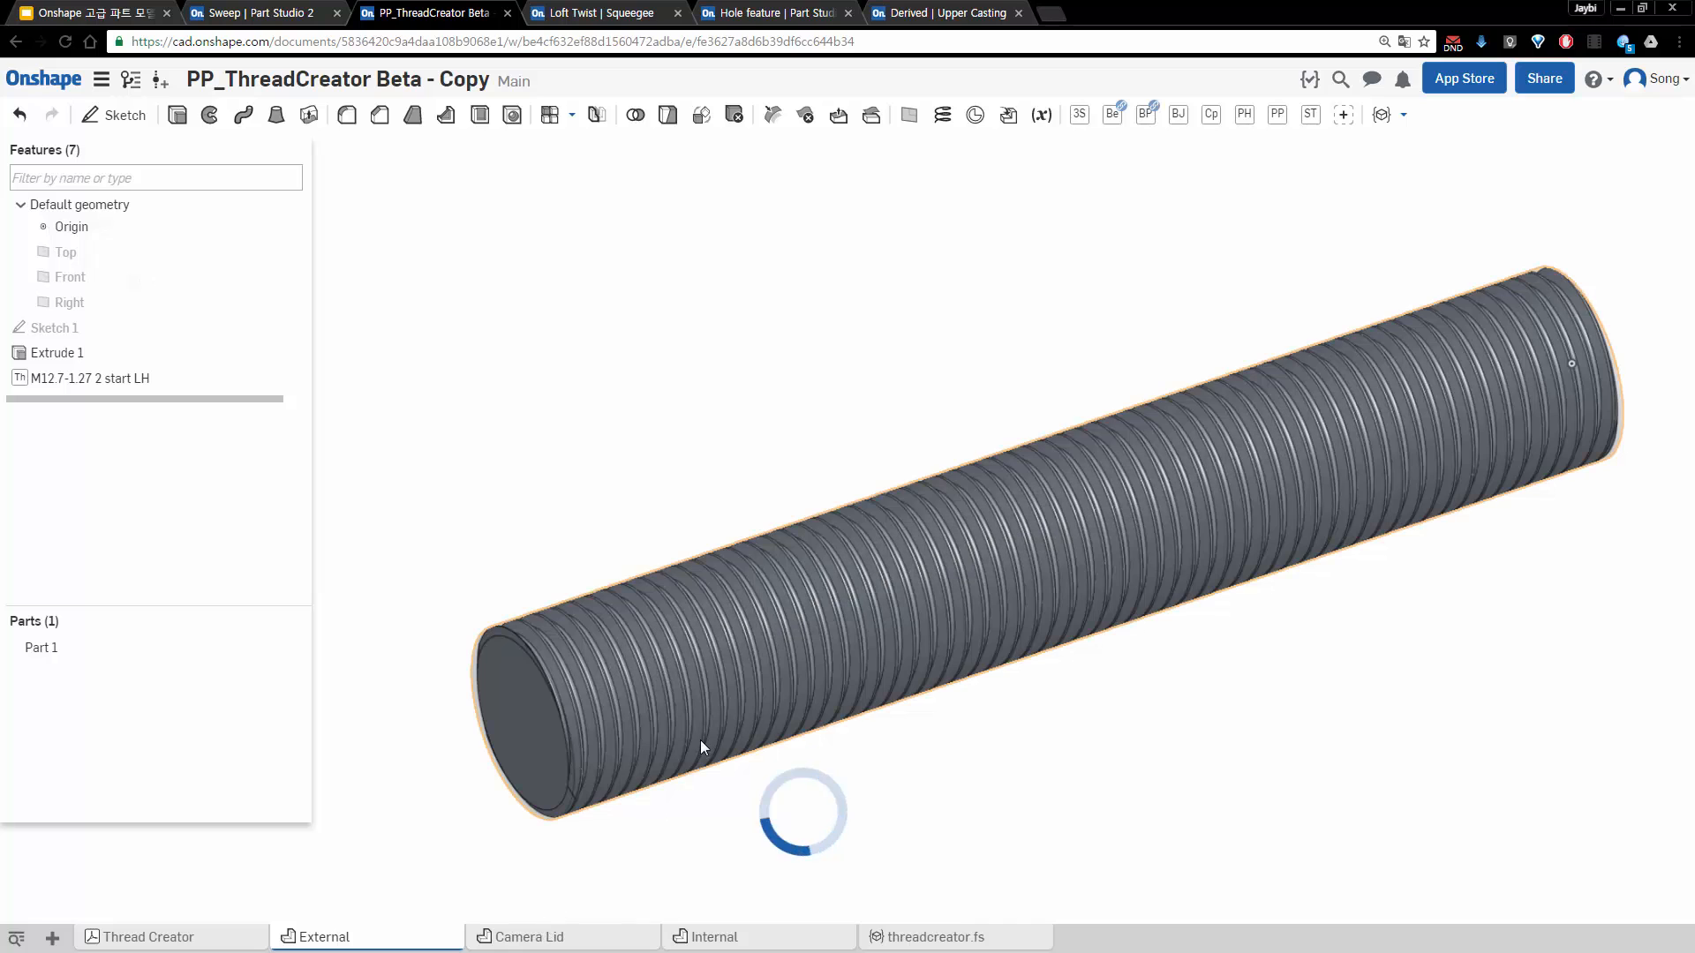
Examine the thread examples in the Camera Lid and Internal part studios
{"action": "left_click", "coordinate": [547, 946]}
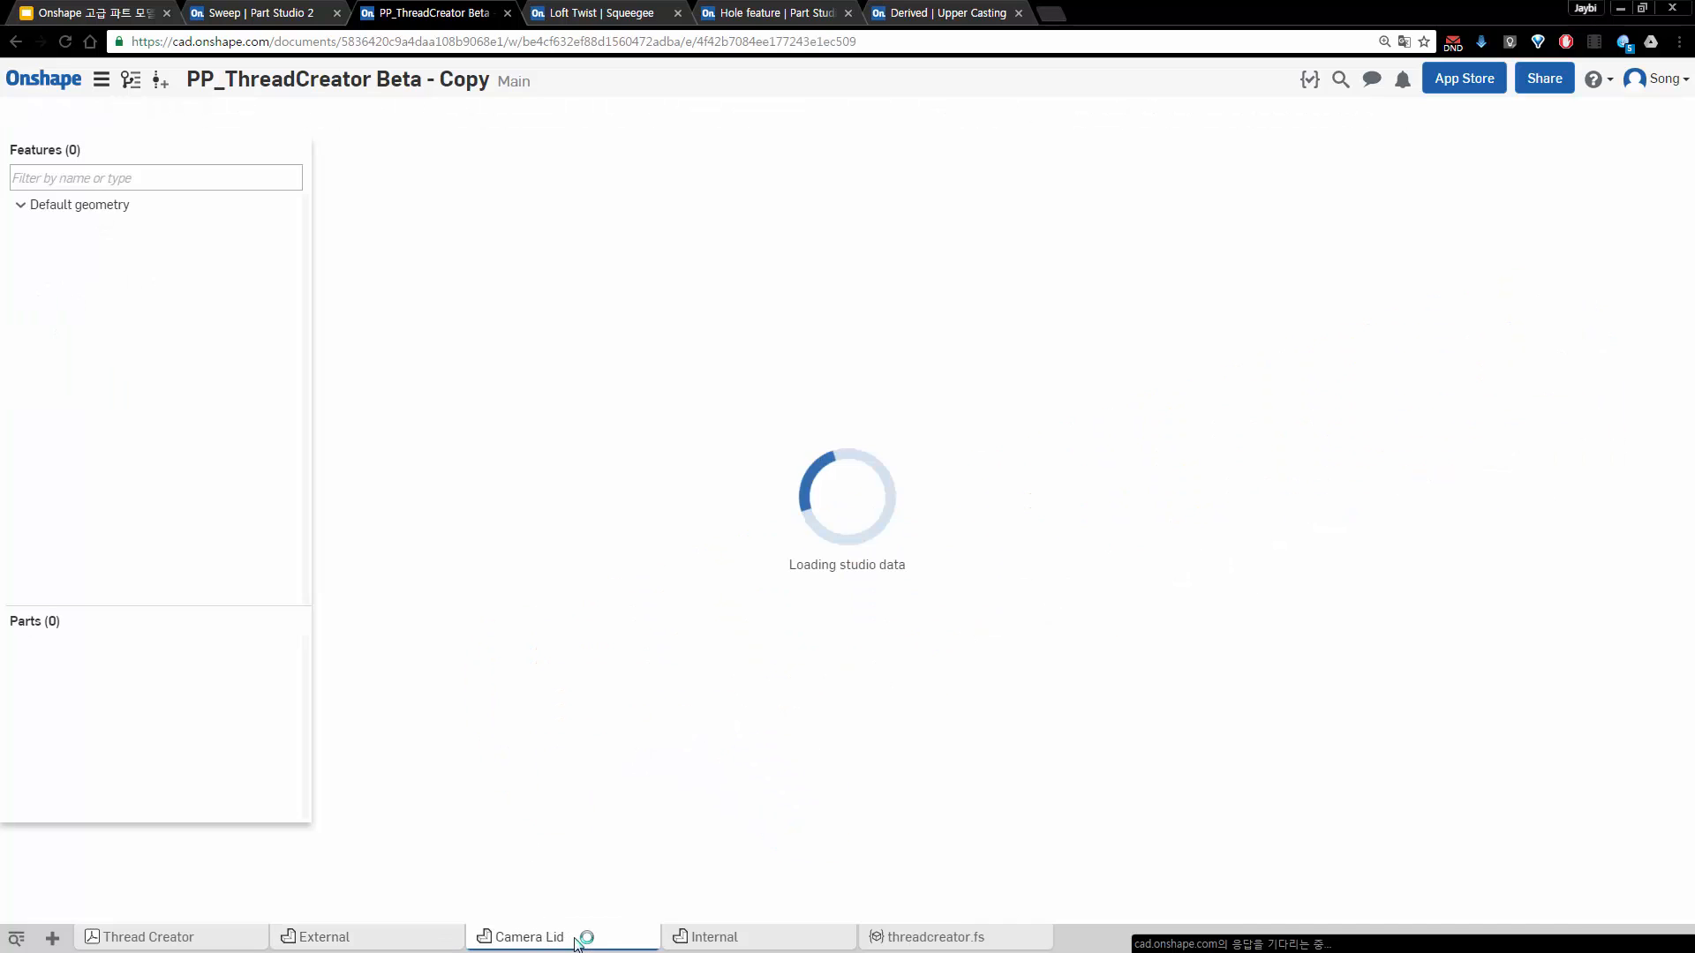
{"action": "scroll", "coordinate": [751, 512], "scroll_direction": "up", "scroll_amount": 5}
{"action": "scroll", "coordinate": [745, 528], "scroll_direction": "up", "scroll_amount": 2}
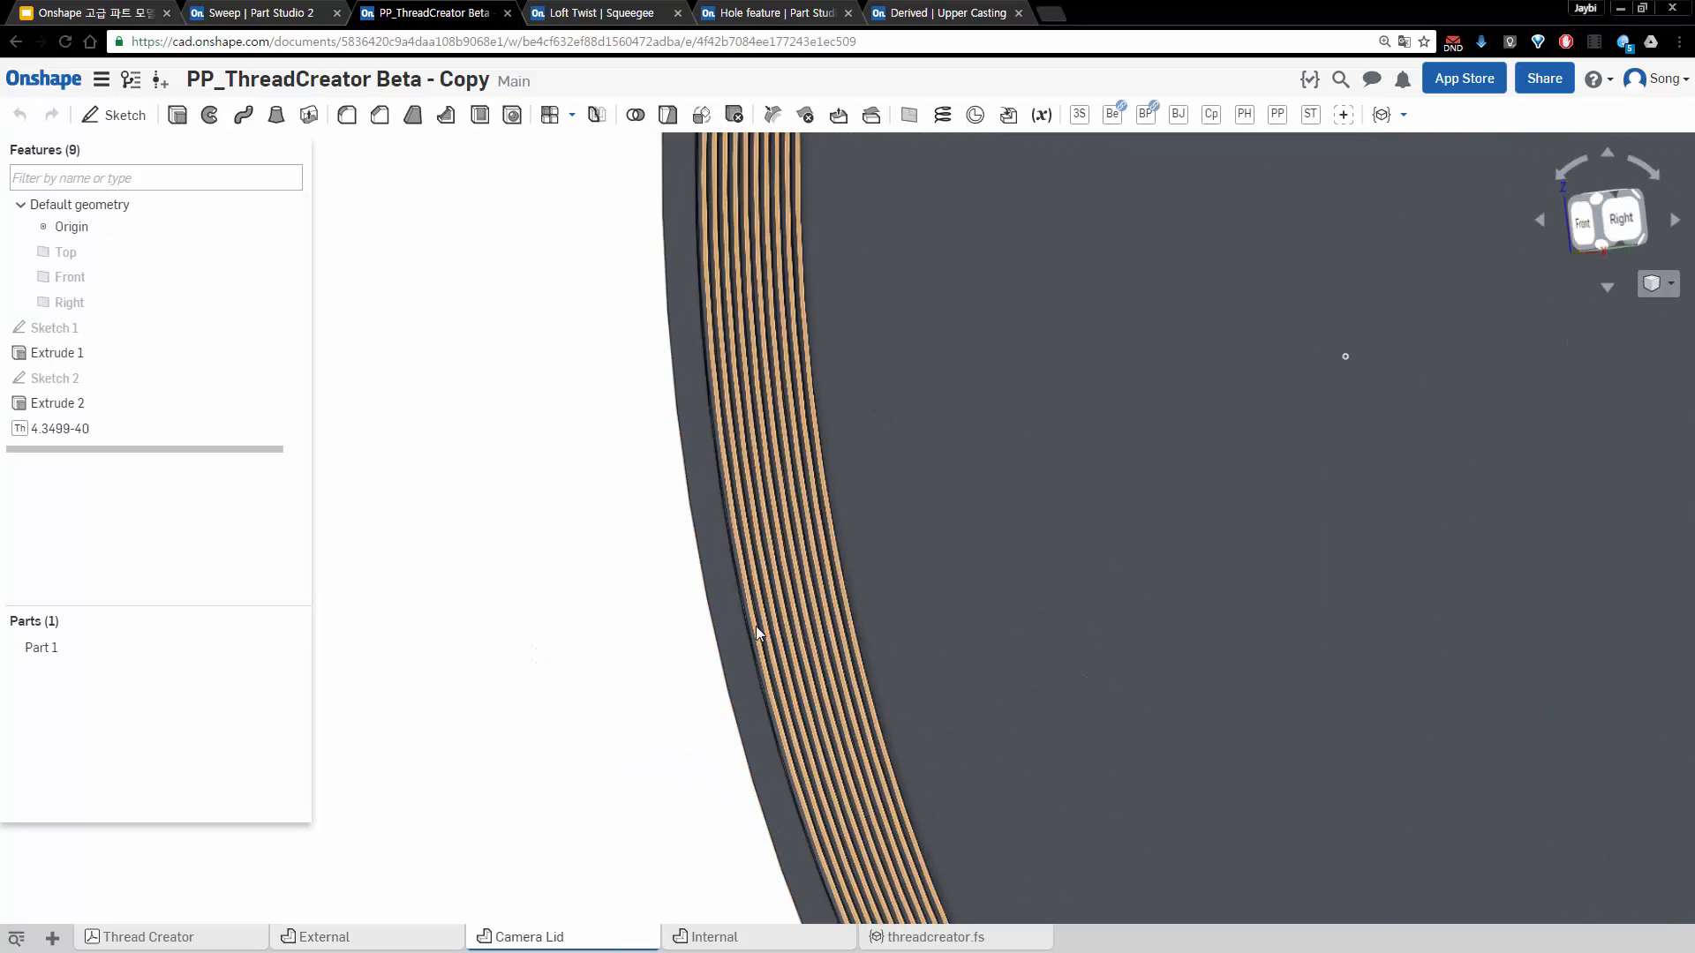
{"action": "left_click", "coordinate": [726, 941]}
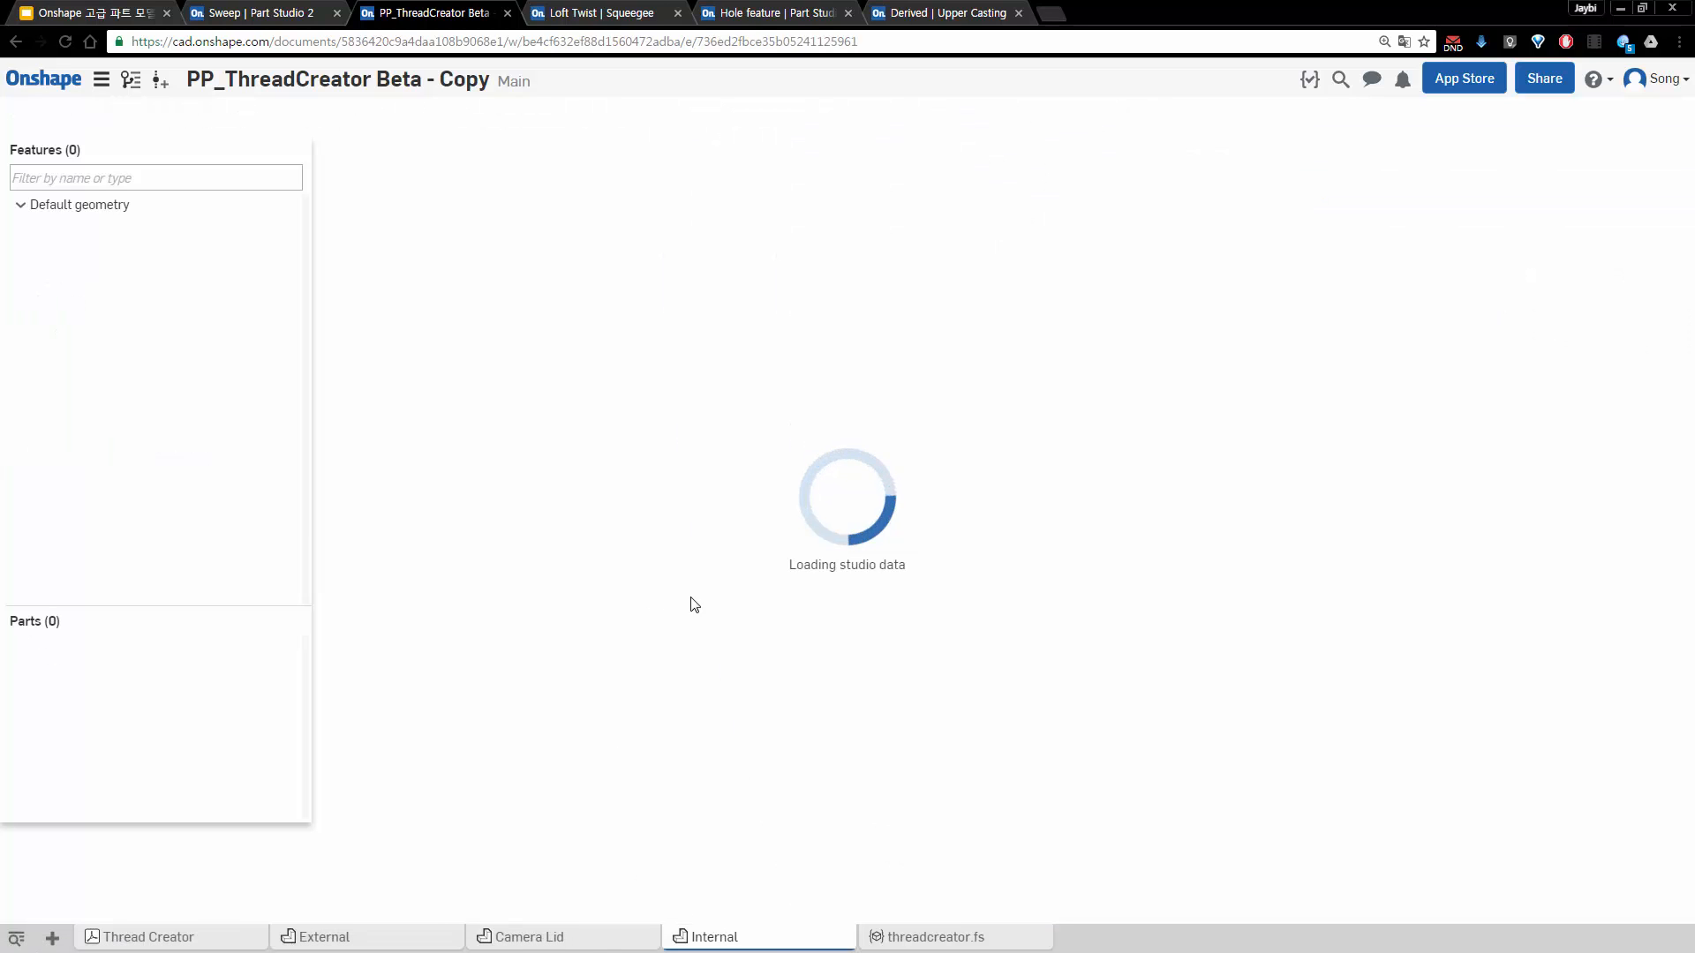
{"action": "right_click_drag", "start_coordinate": [842, 552], "coordinate": [593, 650]}
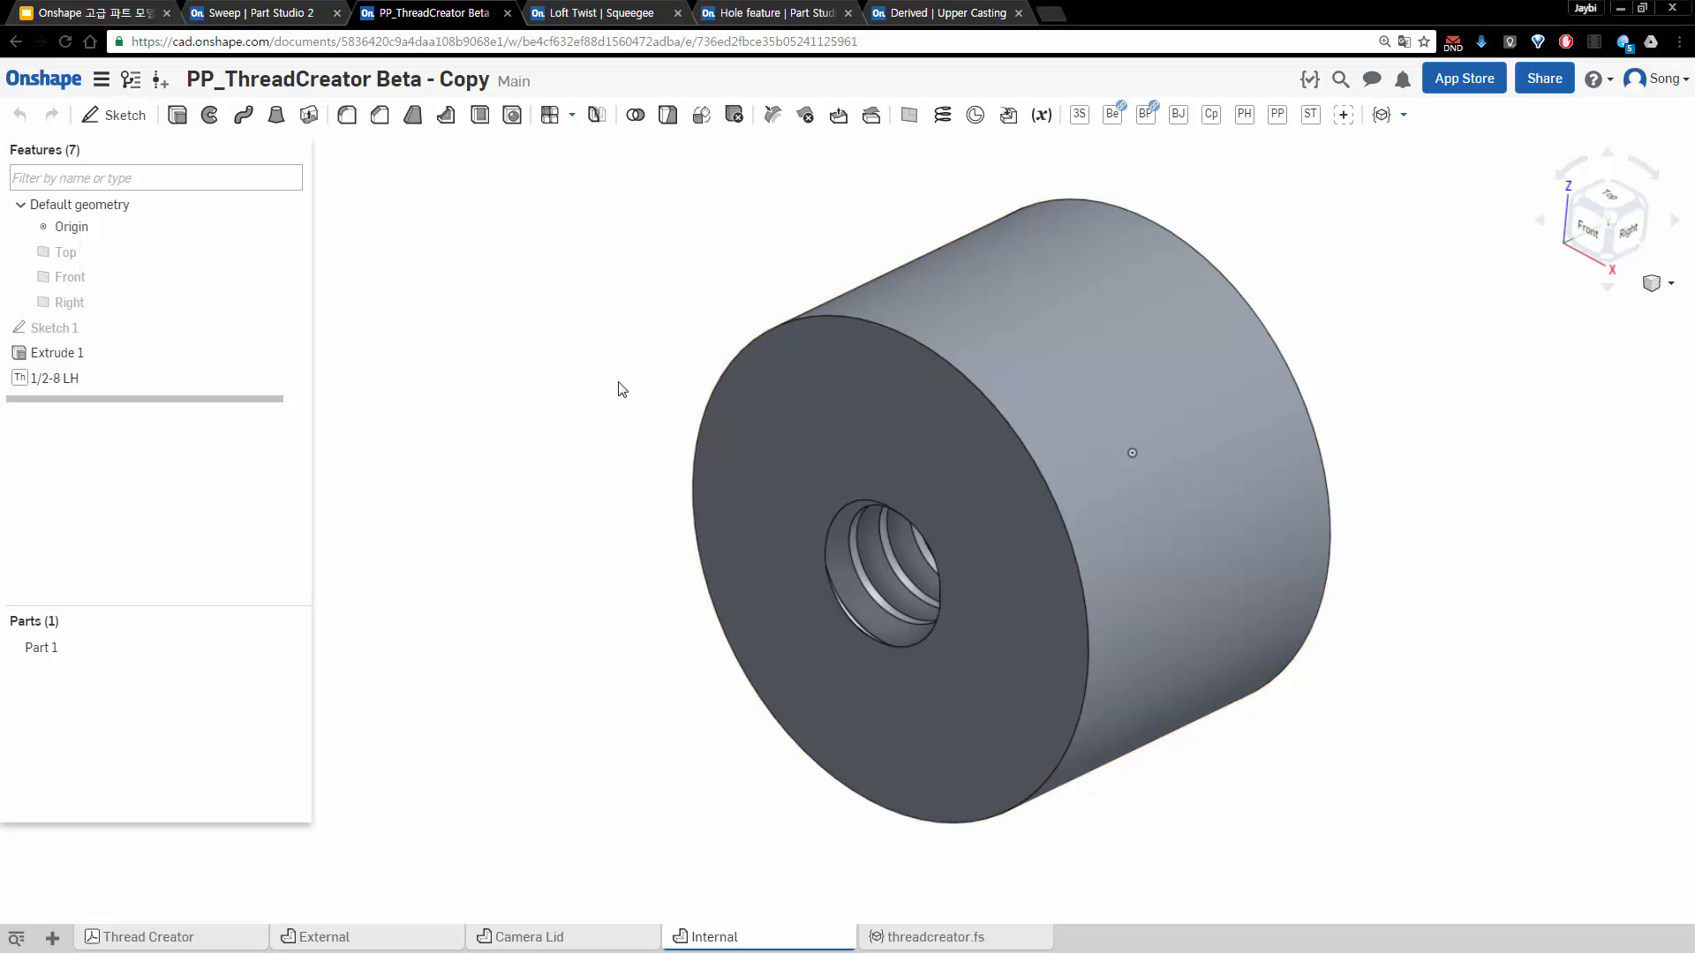
Switch to the Google Slides presentation and advance to the Loft slide
{"action": "left_click", "coordinate": [88, 12]}
{"action": "key", "text": "Right"}
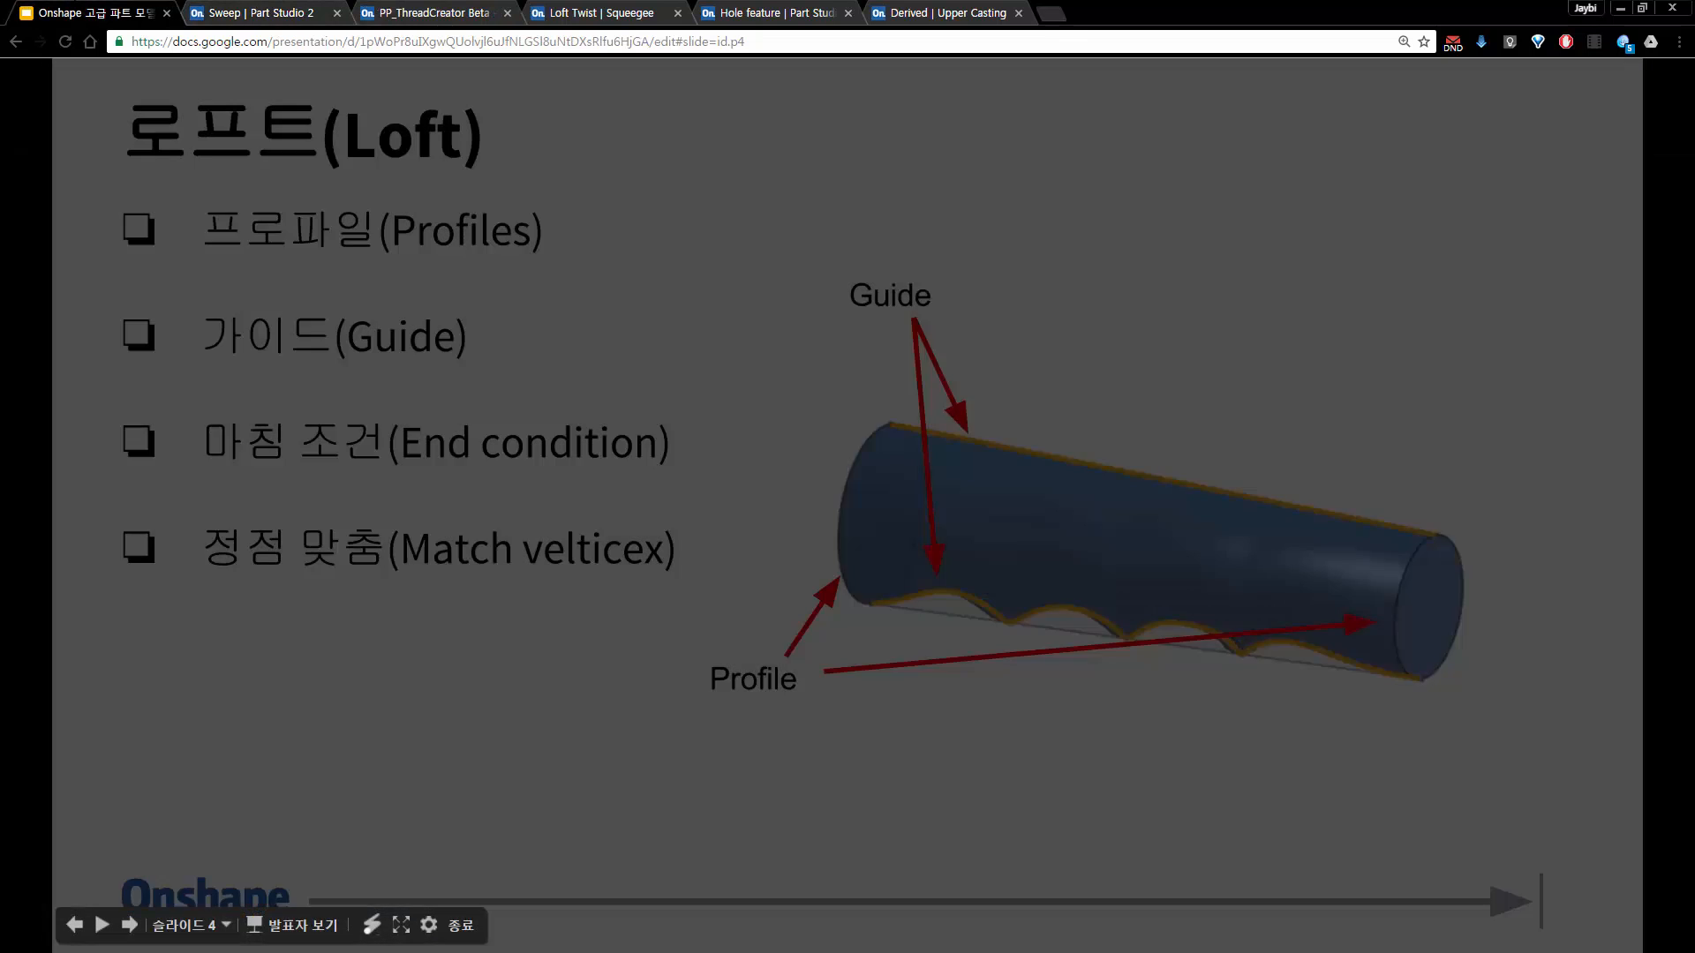
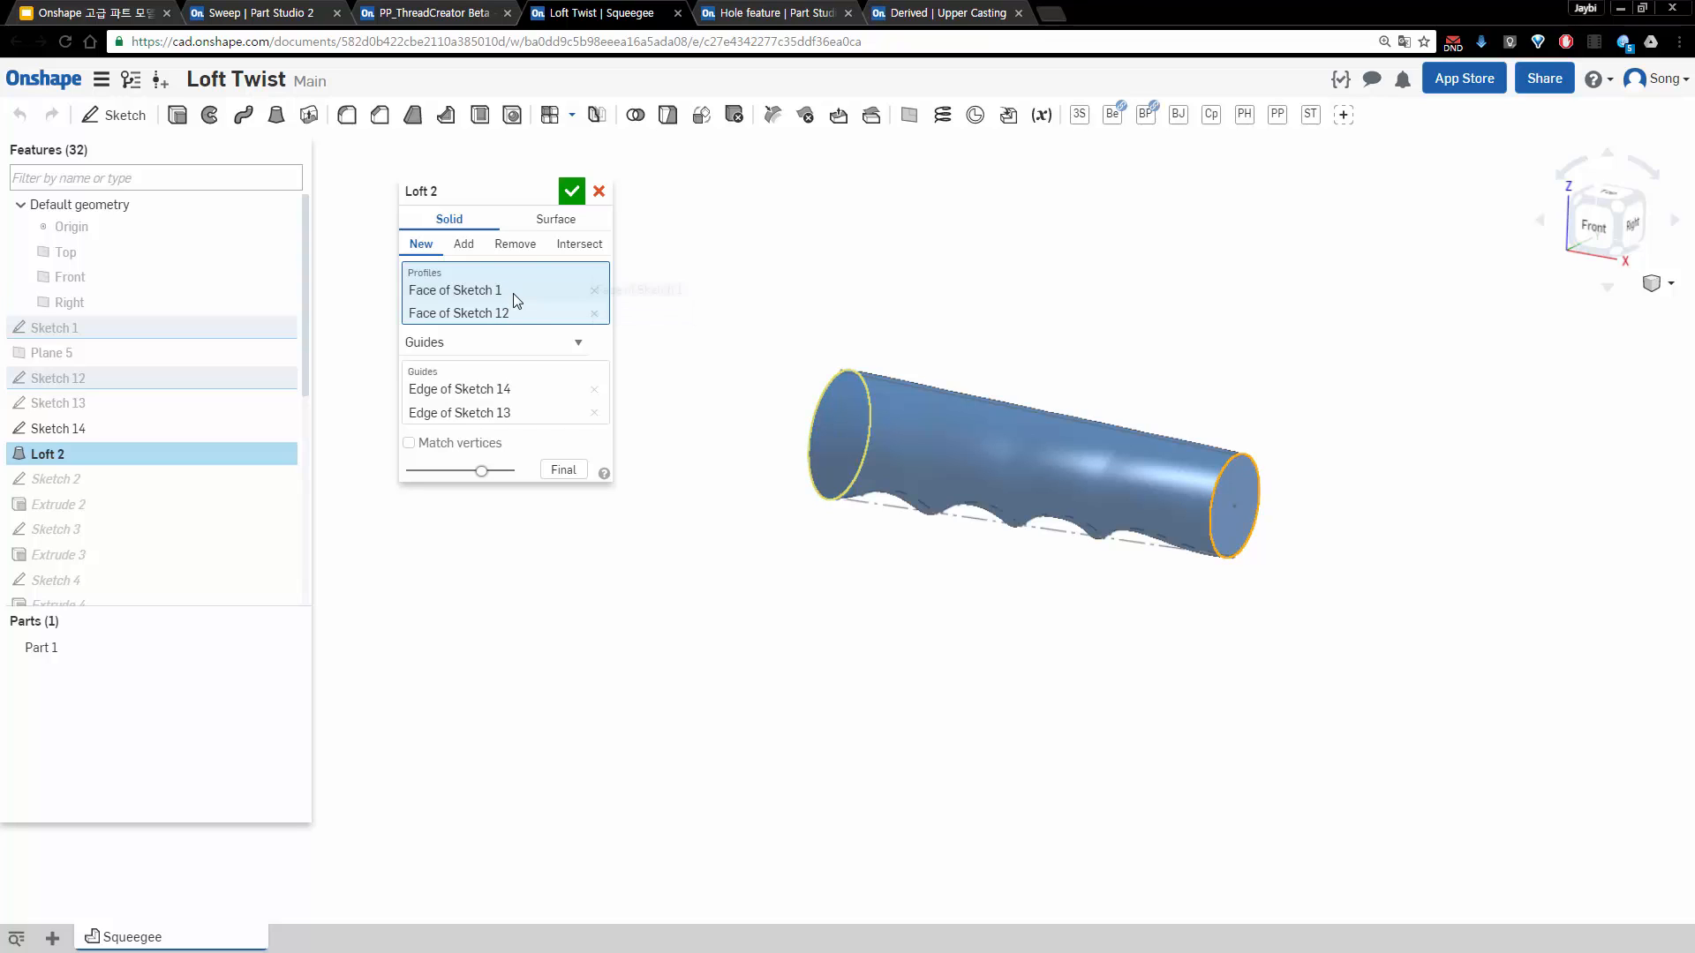
Set the control type of Loft 2 to None to preview the handle without its guide curves
{"action": "left_click", "coordinate": [505, 342]}
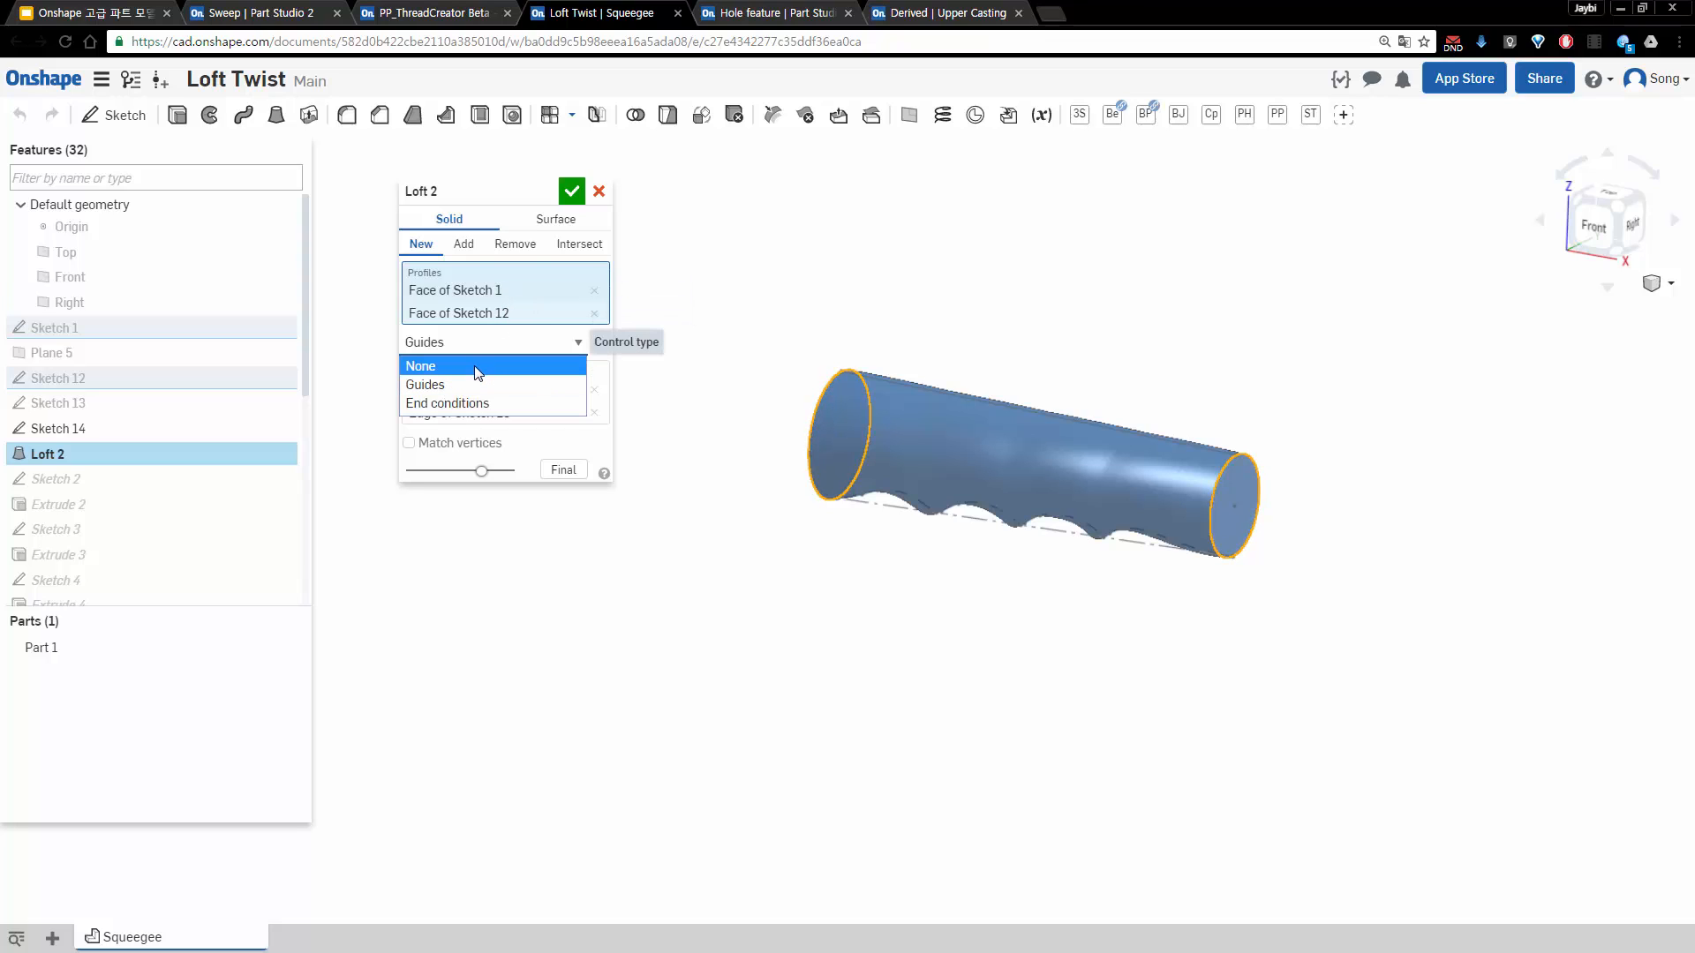
{"action": "left_click", "coordinate": [477, 369]}
{"action": "mouse_move", "coordinate": [1259, 364]}
{"action": "right_mouse_down"}
{"action": "mouse_move", "coordinate": [1323, 354]}
{"action": "mouse_move", "coordinate": [1252, 356]}
{"action": "right_mouse_up"}
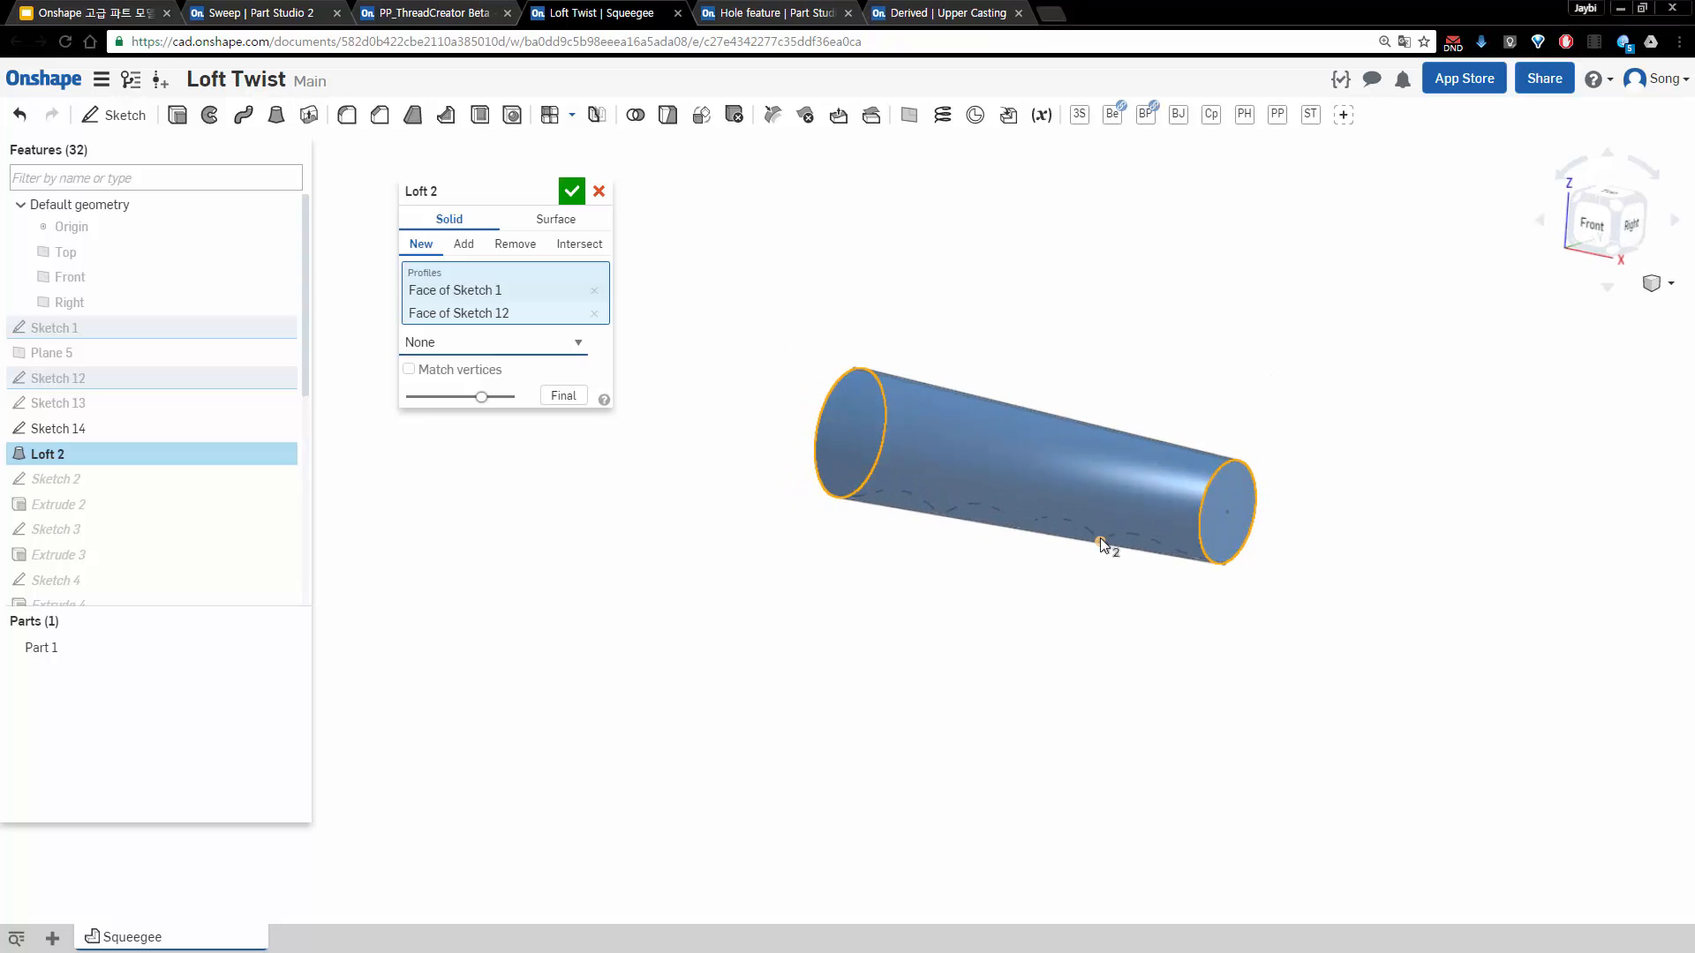
Set the control type of Loft 2 to Guides, check its two guide edges on the handle, and accept the feature
{"action": "left_click", "coordinate": [516, 343]}
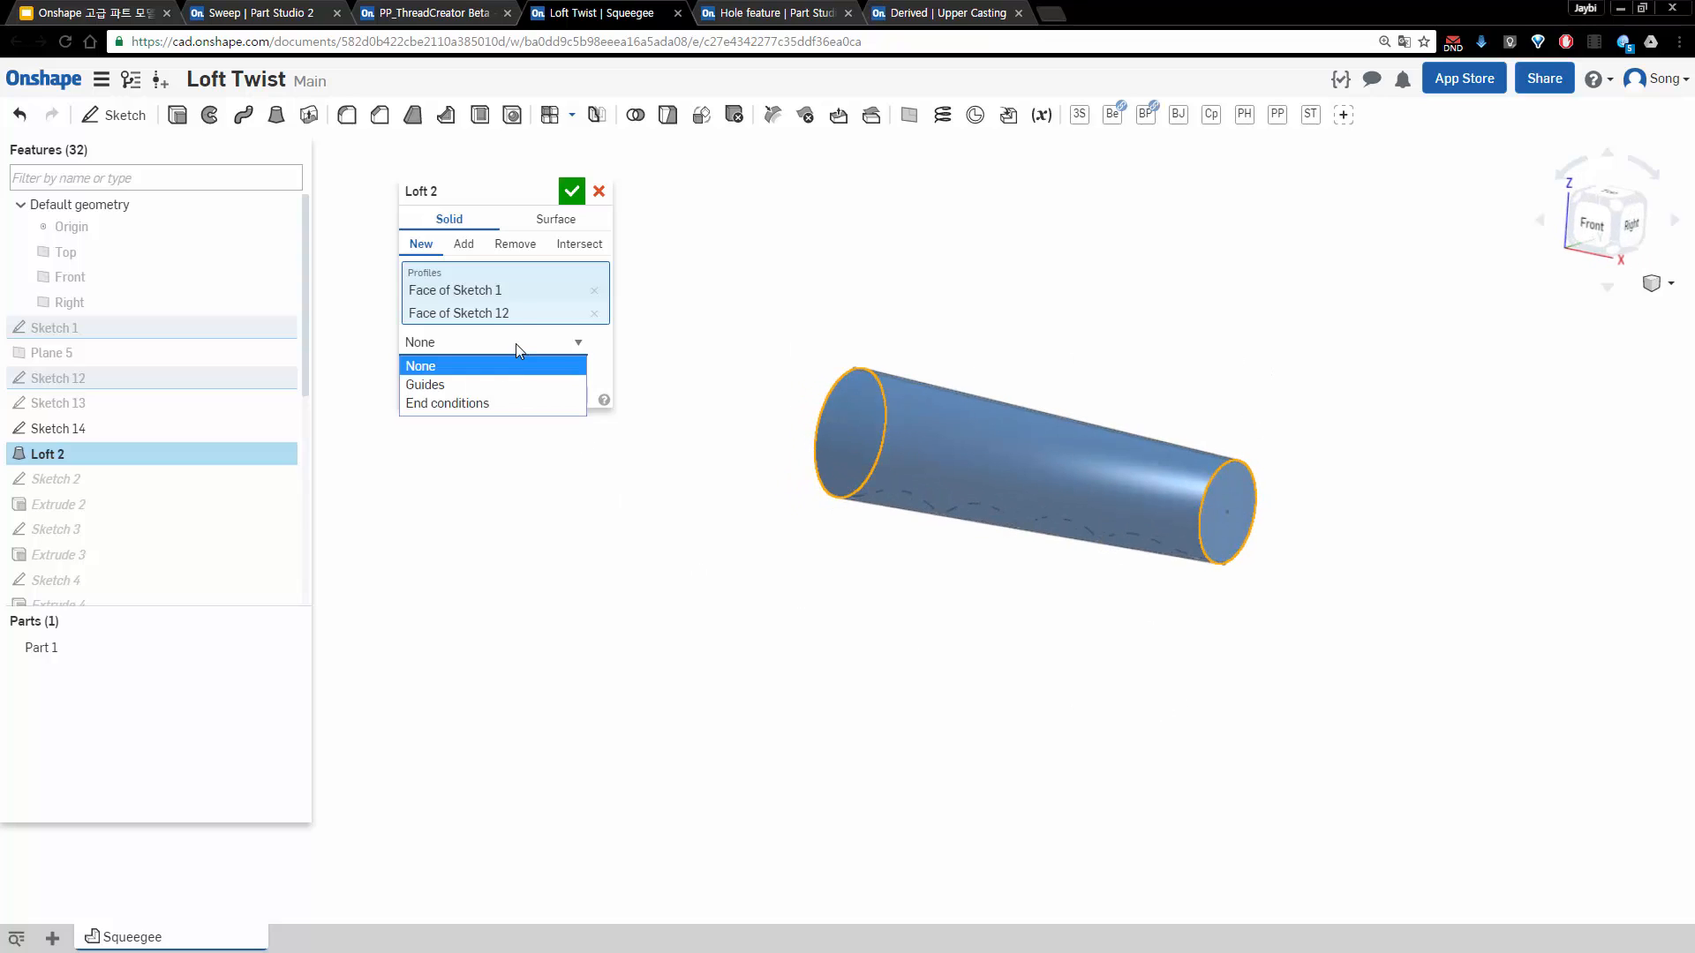
{"action": "left_click", "coordinate": [510, 379]}
{"action": "right_click_drag", "start_coordinate": [804, 609], "coordinate": [854, 463]}
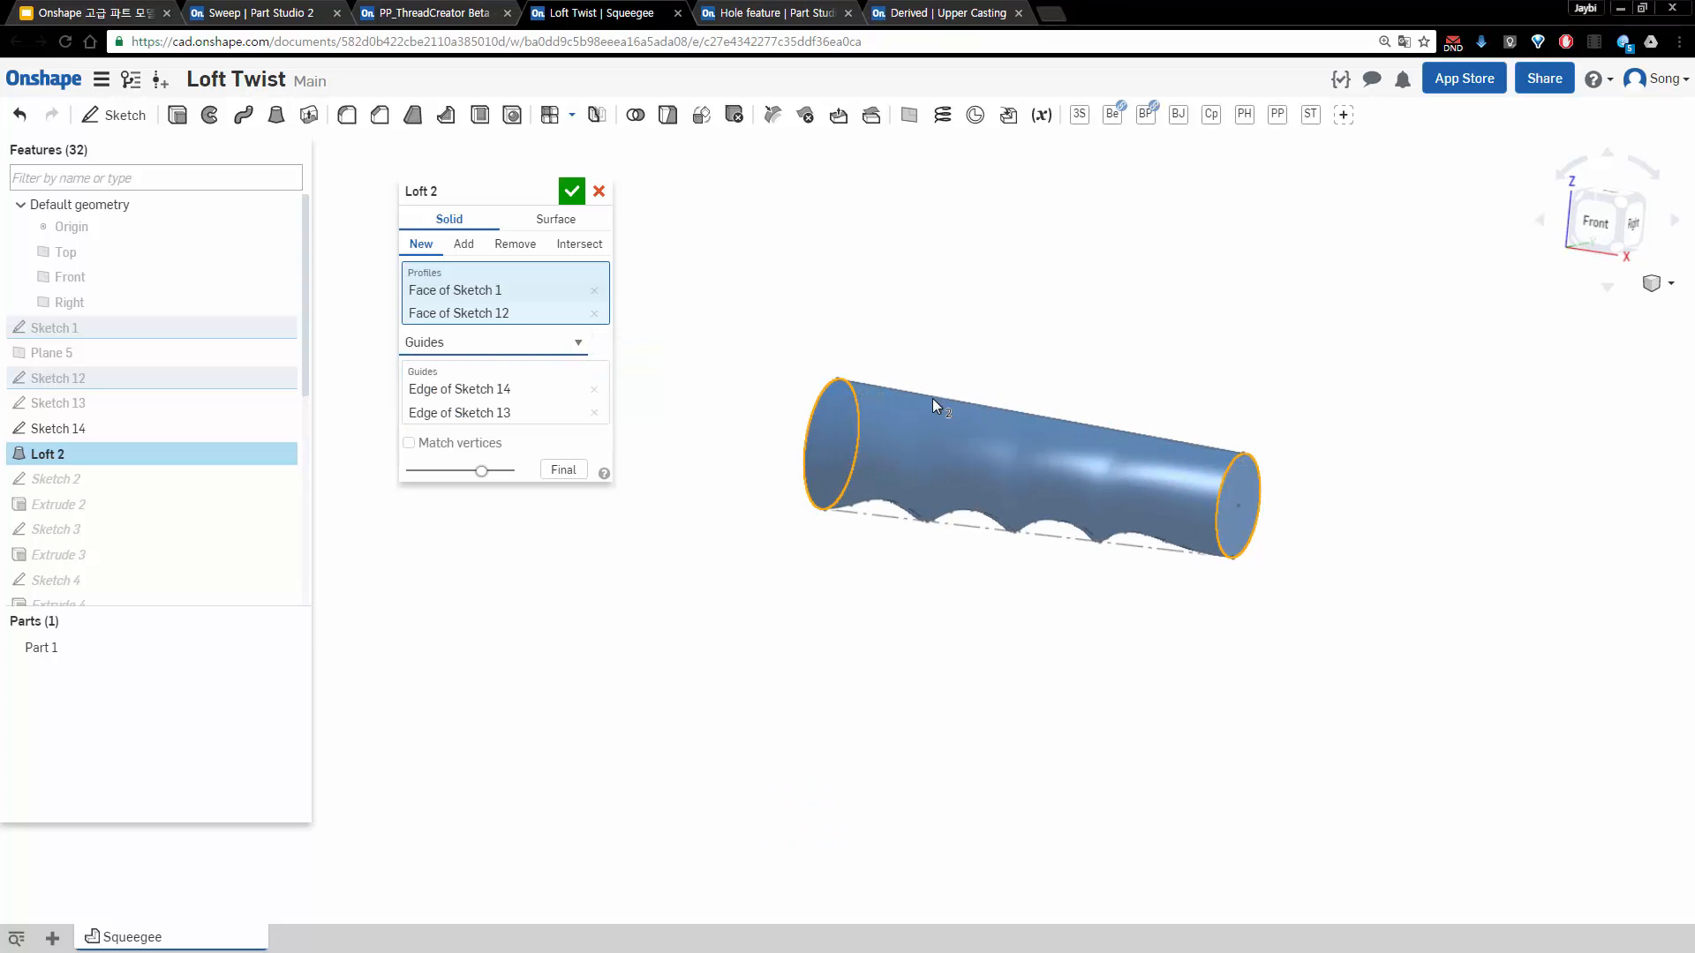
{"action": "right_click_drag", "start_coordinate": [933, 400], "coordinate": [891, 529]}
{"action": "left_click", "coordinate": [477, 412]}
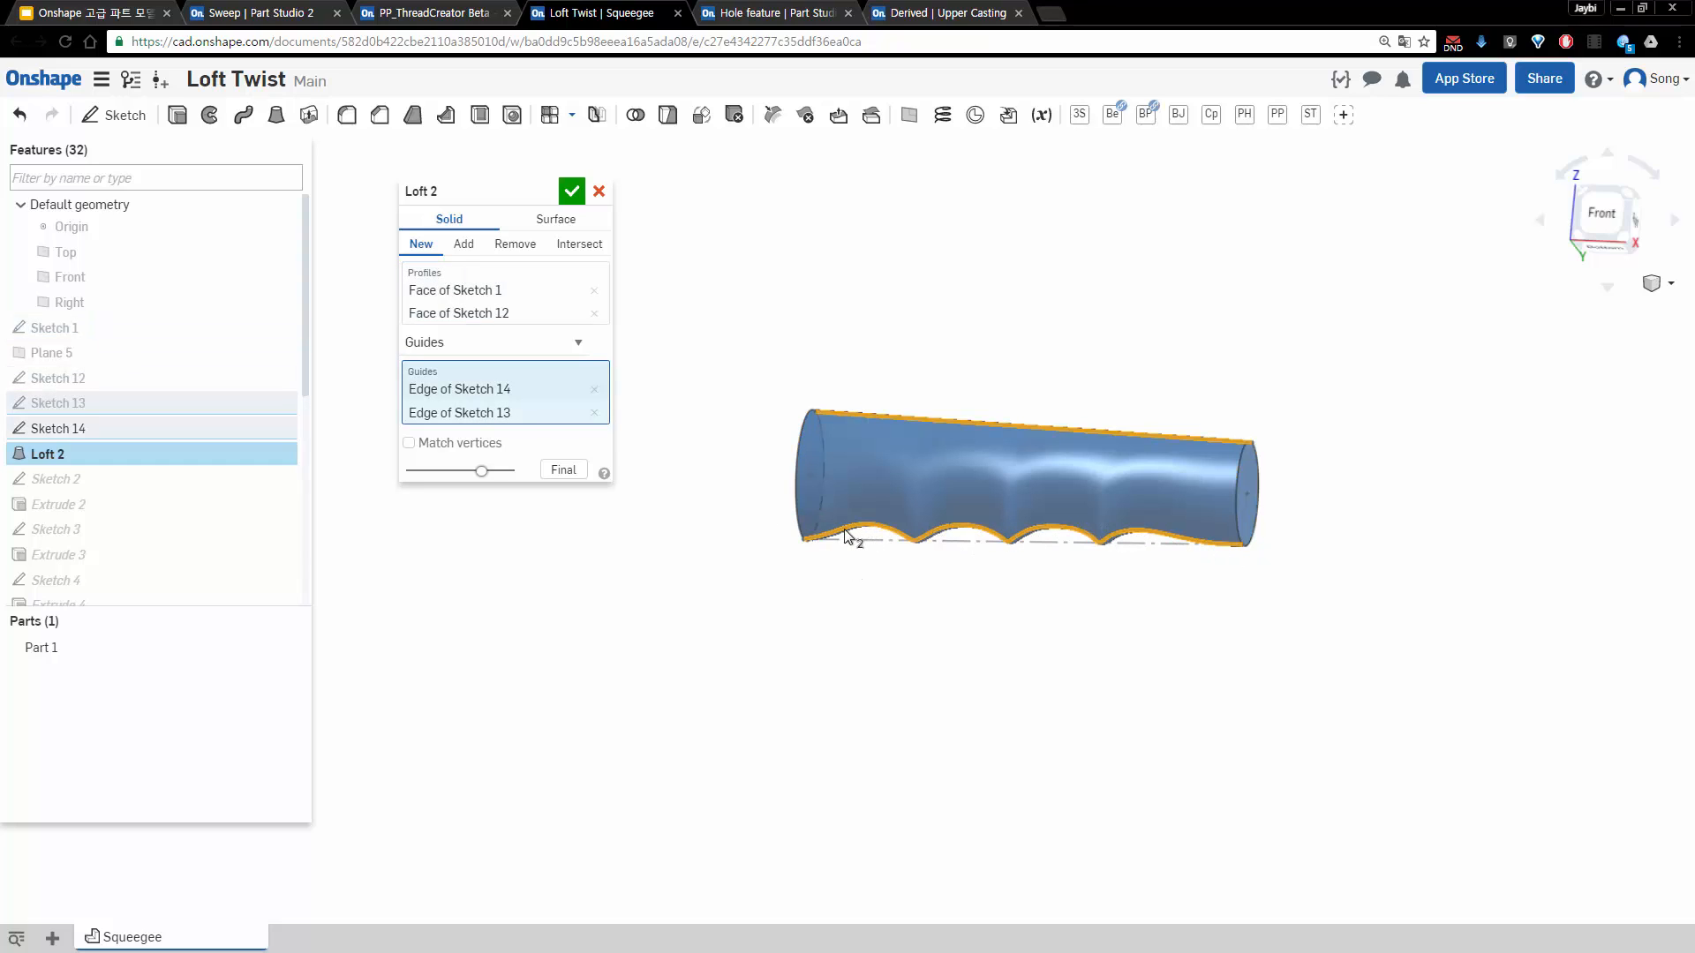
{"action": "left_click", "coordinate": [576, 194]}
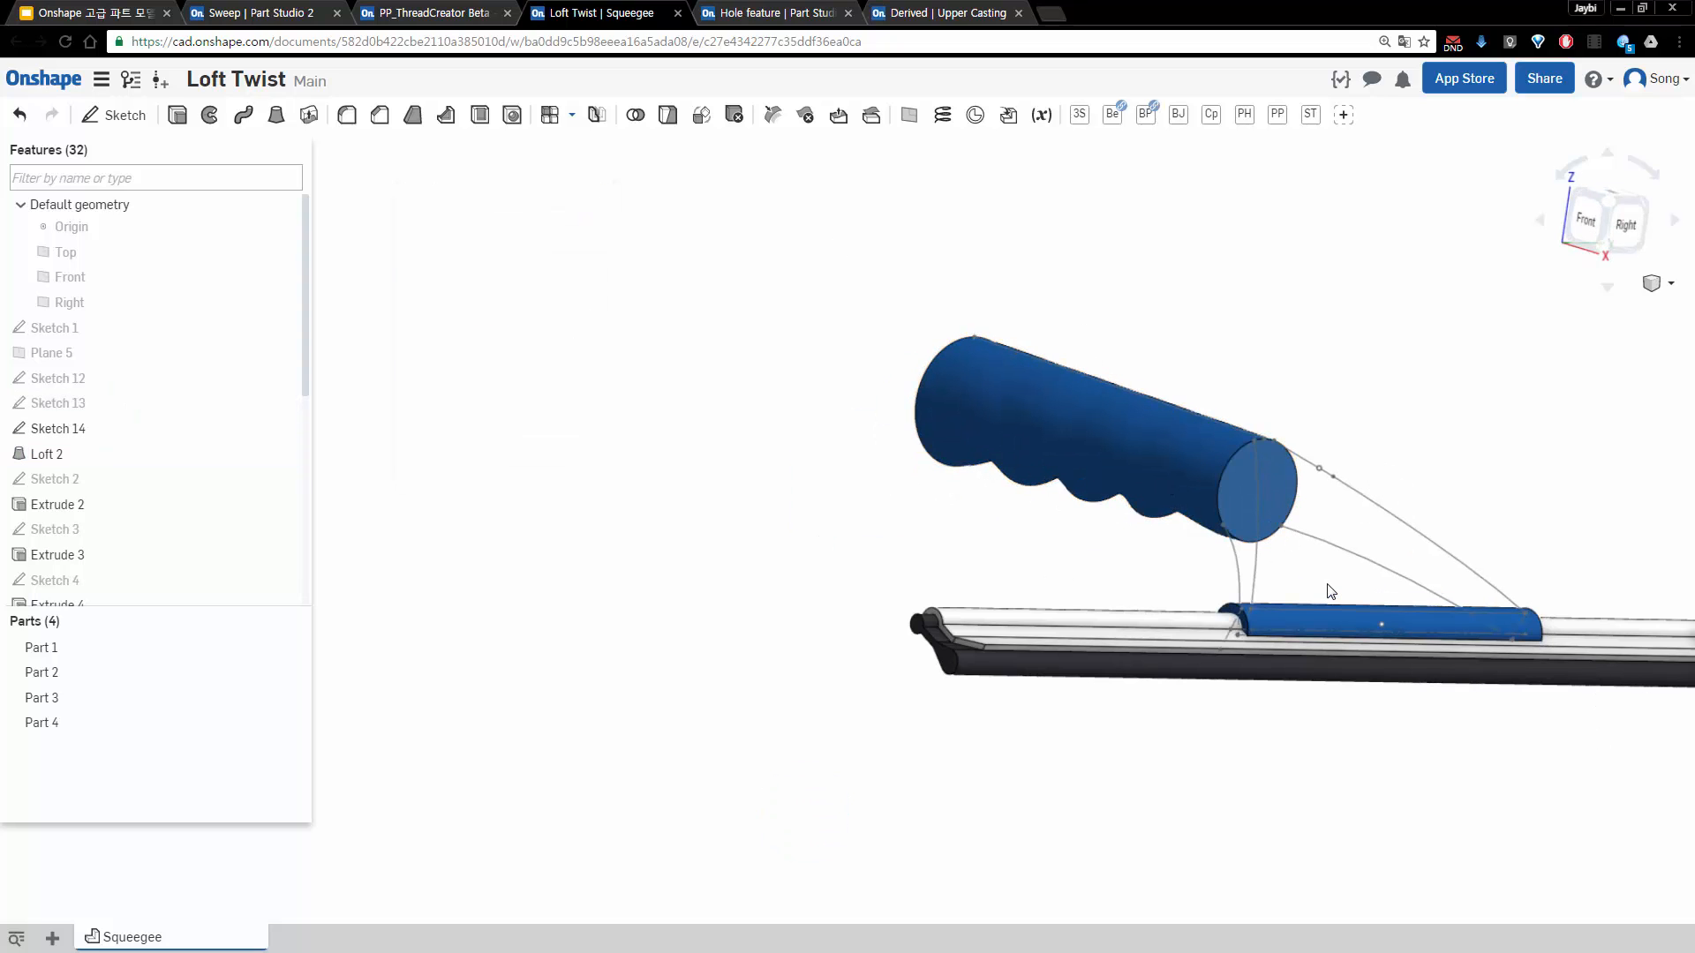
Examine the handle's end face, the curves running to the blade holder, and the Sketch 16 profile on the holder
{"action": "right_click_drag", "start_coordinate": [1331, 589], "coordinate": [864, 491]}
{"action": "right_click_drag", "start_coordinate": [1206, 593], "coordinate": [1373, 341]}
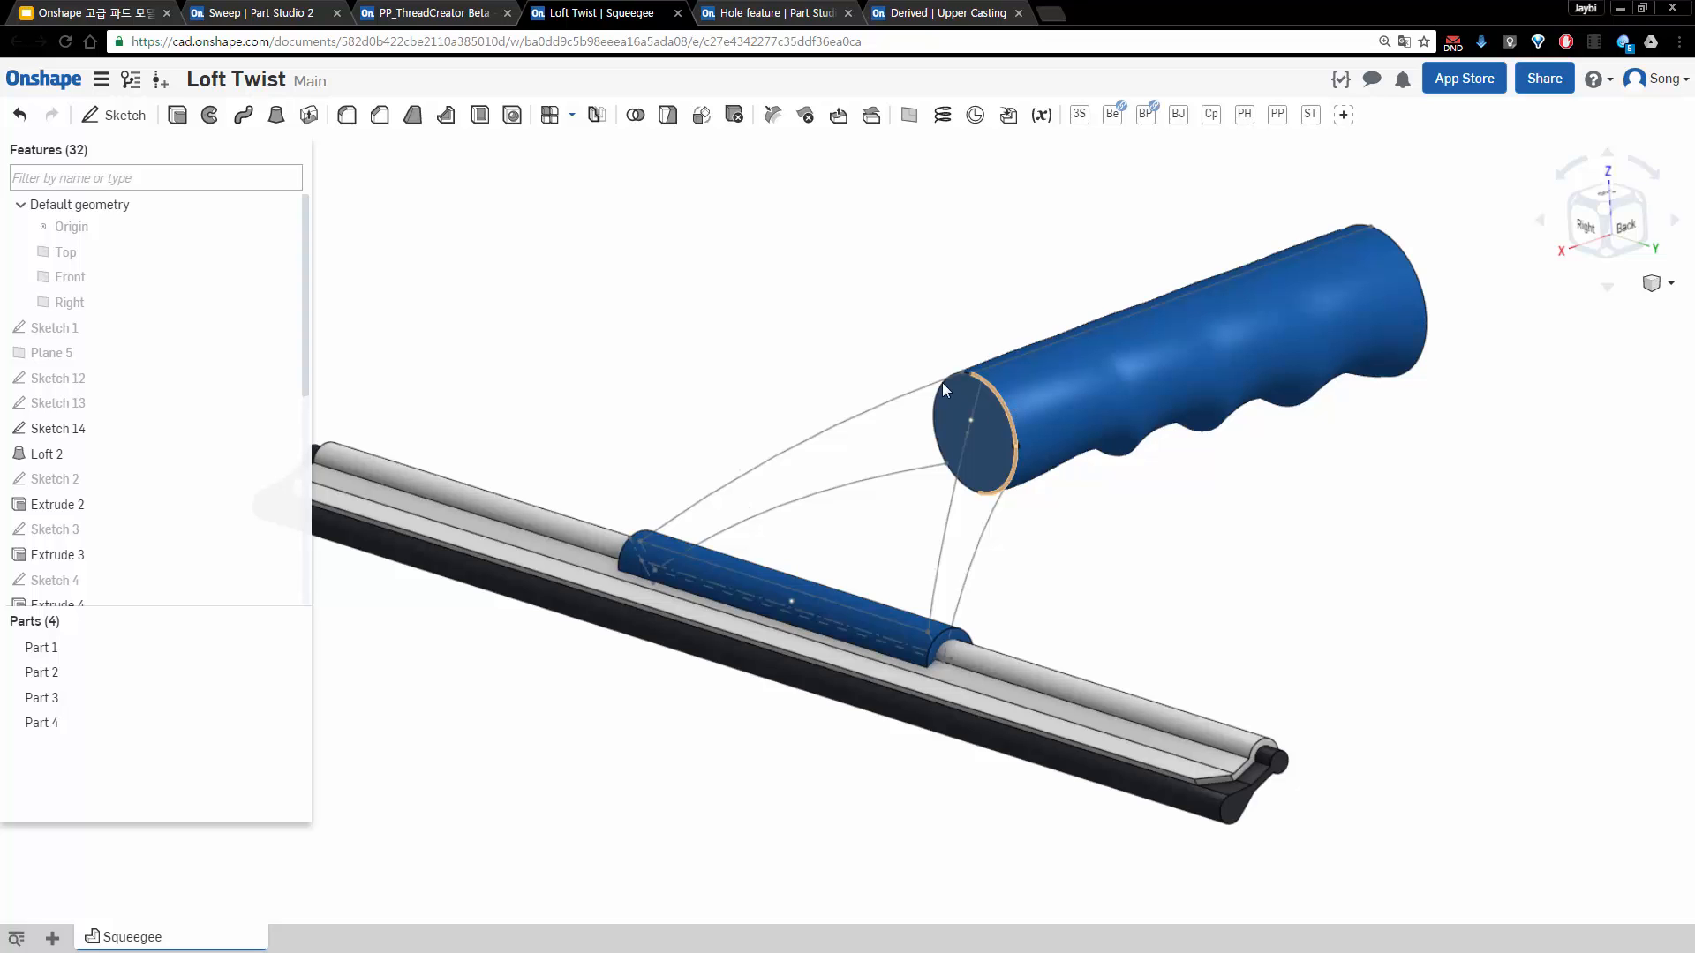
{"action": "right_click_drag", "start_coordinate": [806, 333], "coordinate": [944, 390]}
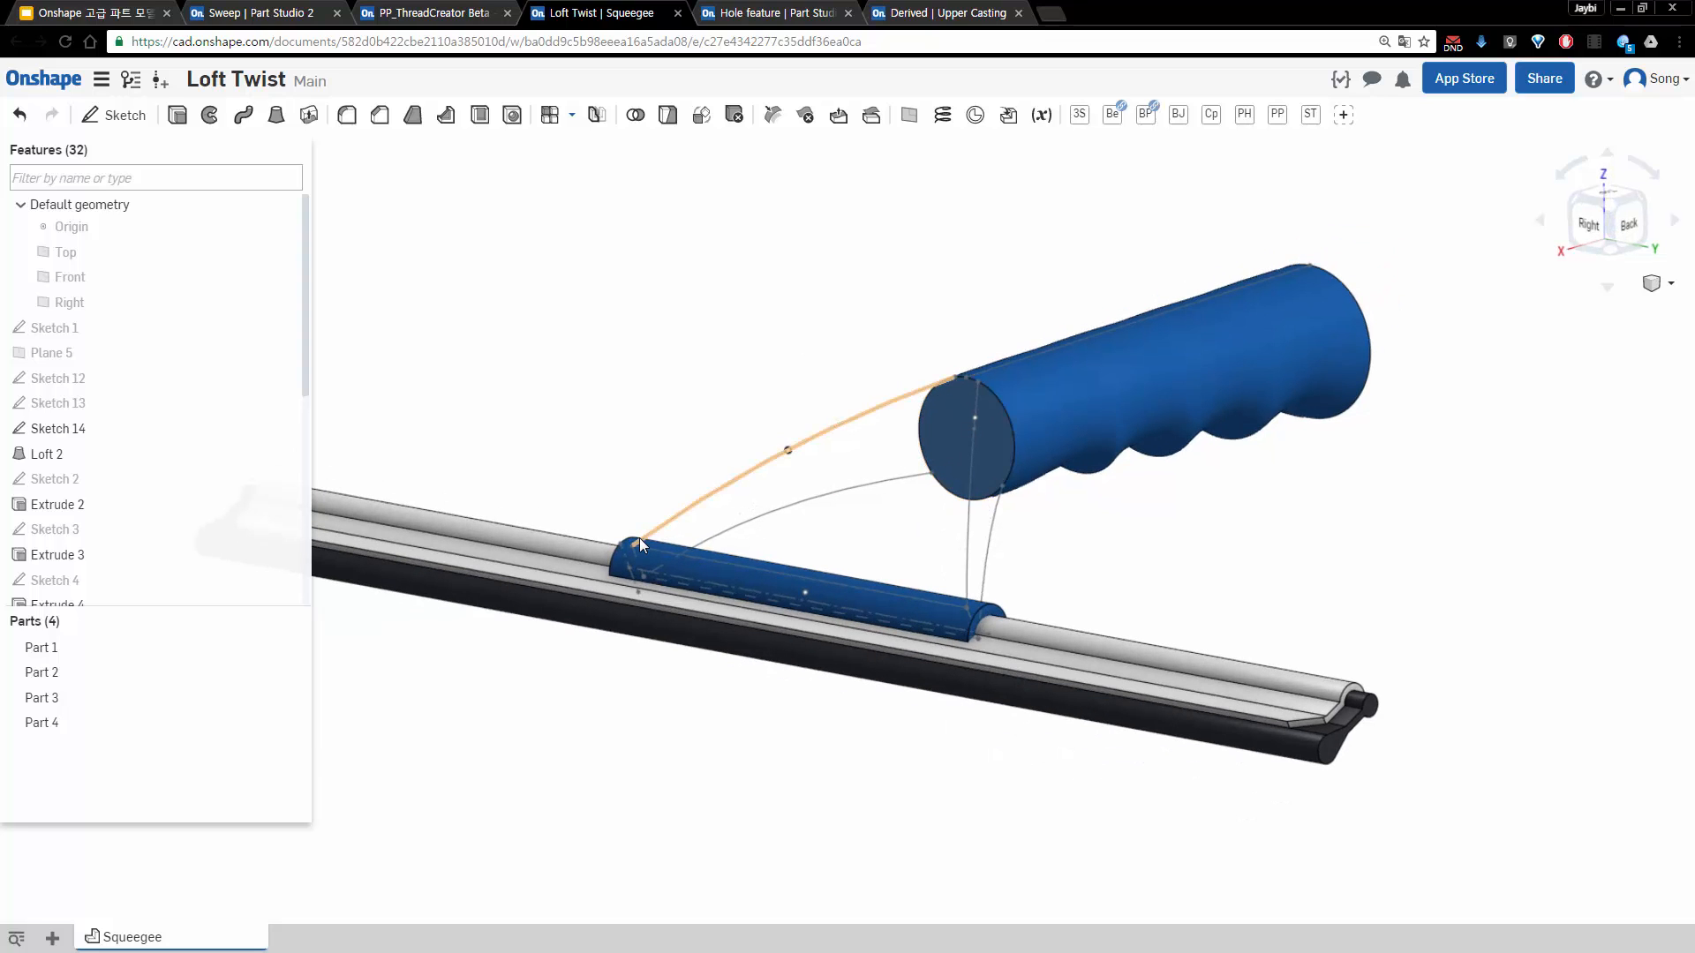
{"action": "scroll", "coordinate": [151, 495], "scroll_direction": "down", "scroll_amount": 3}
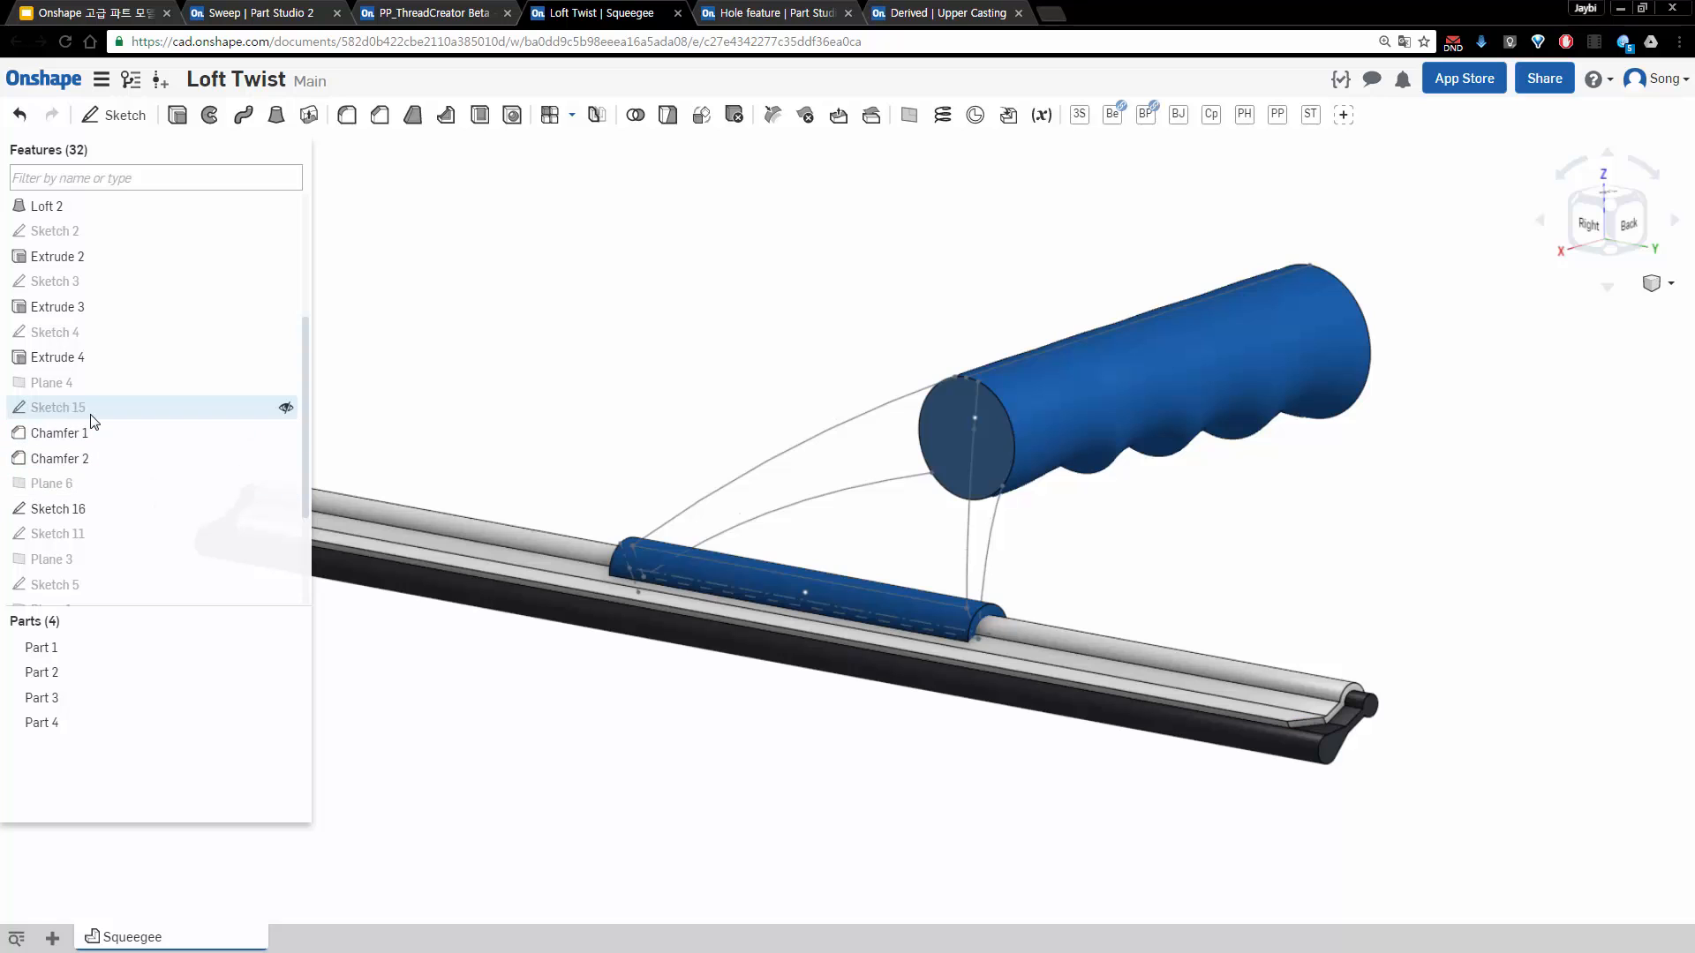
{"action": "left_click", "coordinate": [78, 512]}
{"action": "mouse_move", "coordinate": [1186, 602]}
{"action": "right_mouse_down"}
{"action": "mouse_move", "coordinate": [1159, 630]}
{"action": "mouse_move", "coordinate": [1210, 579]}
{"action": "mouse_move", "coordinate": [1160, 581]}
{"action": "right_mouse_up"}
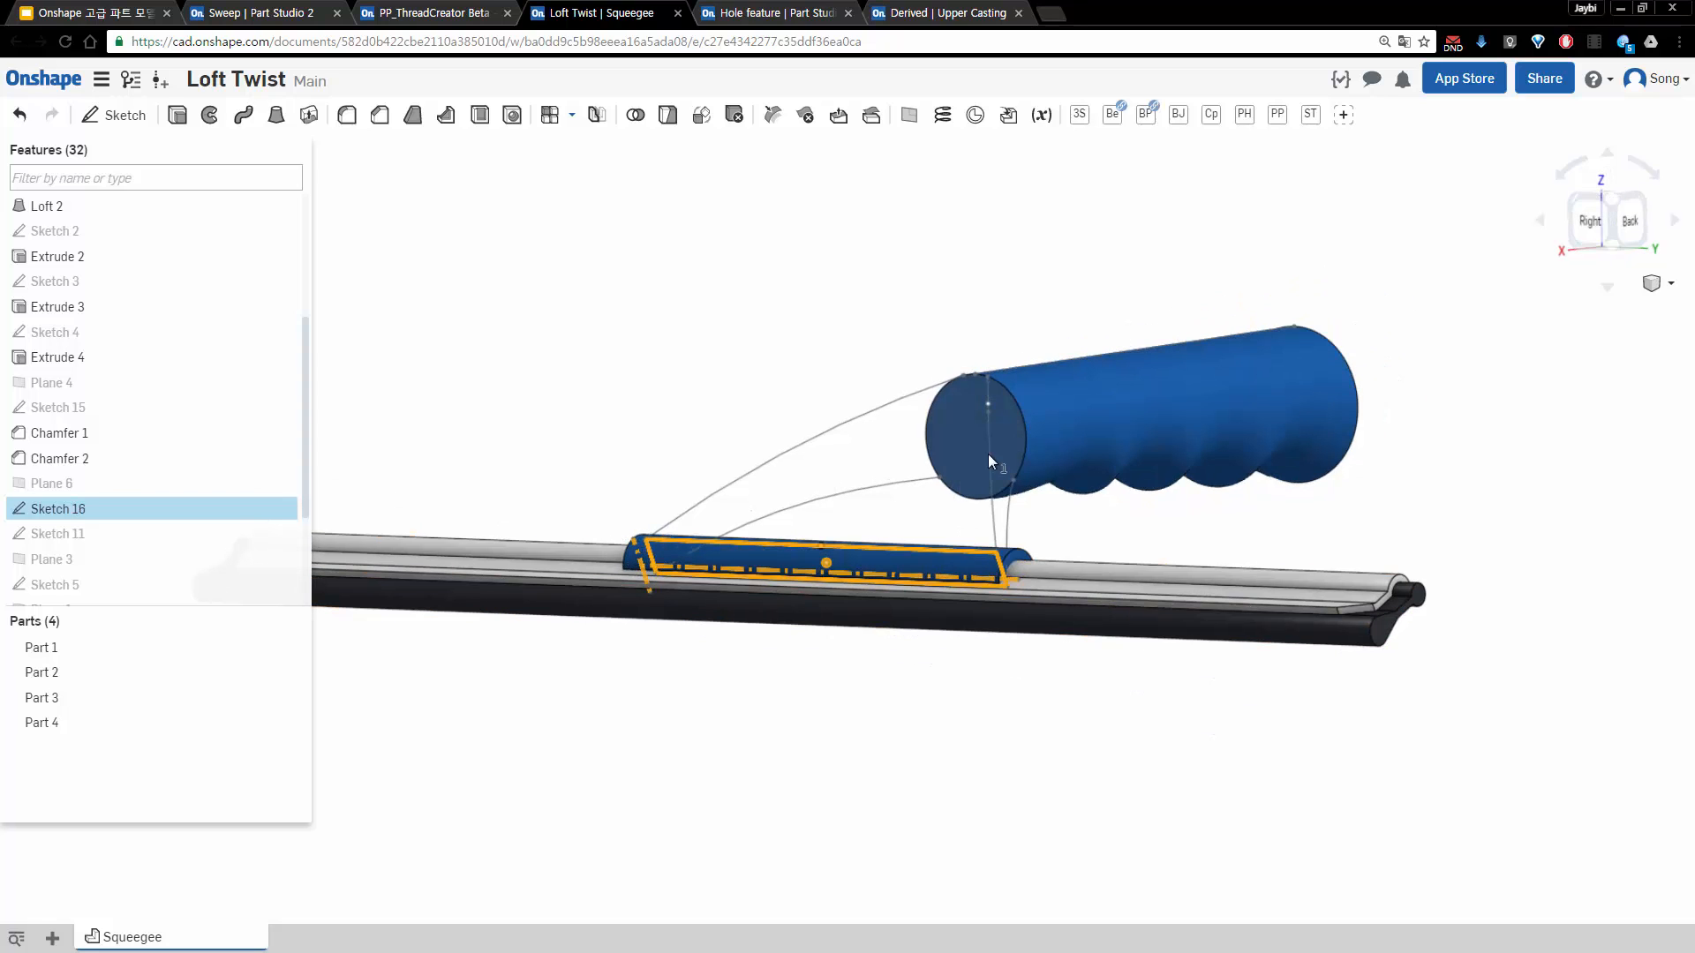
{"action": "right_click_drag", "start_coordinate": [1203, 517], "coordinate": [1184, 609]}
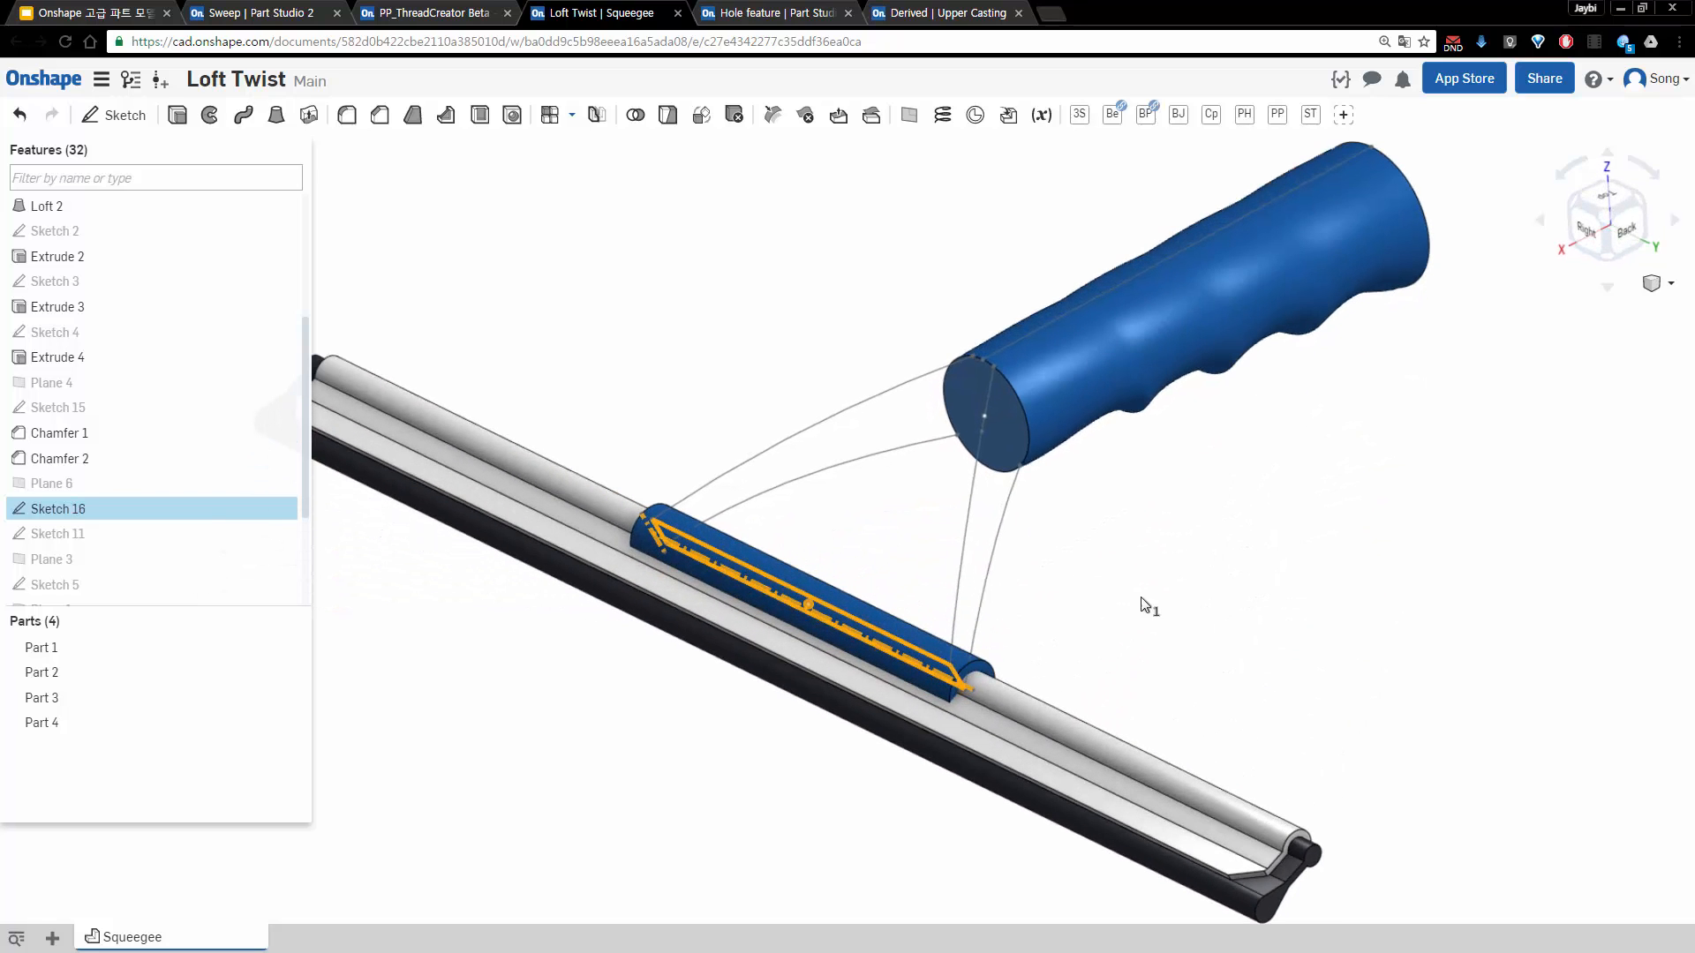
{"action": "scroll", "coordinate": [168, 521], "scroll_direction": "down", "scroll_amount": 2}
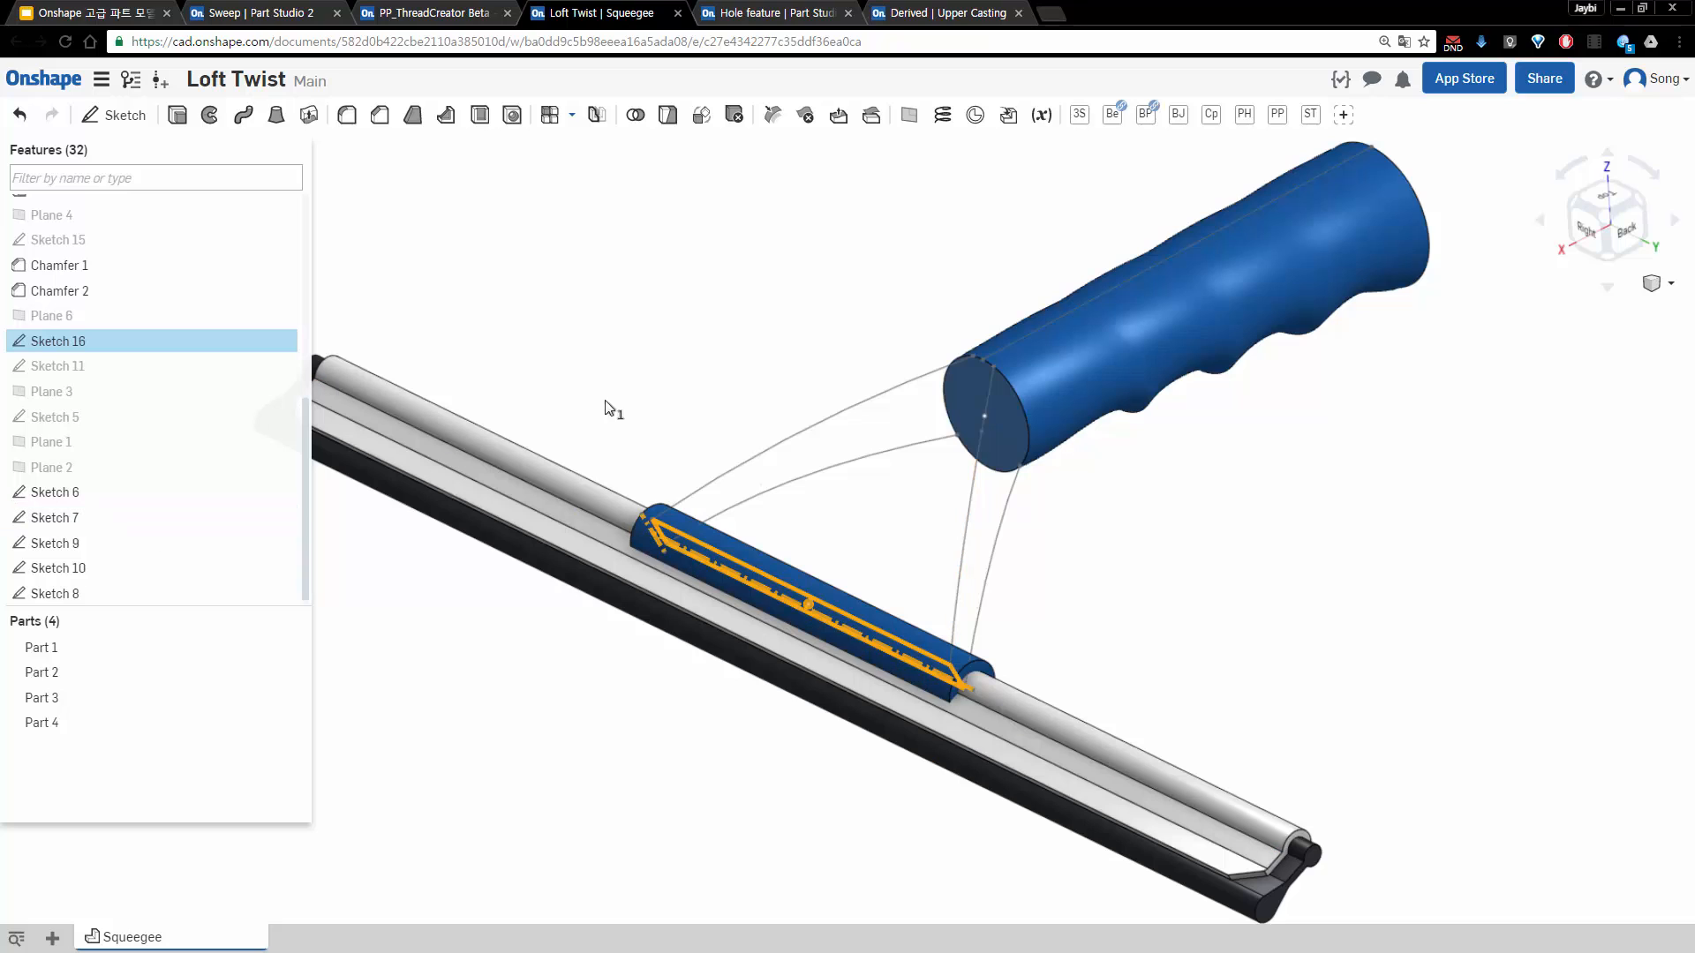
{"action": "left_click", "coordinate": [663, 377]}
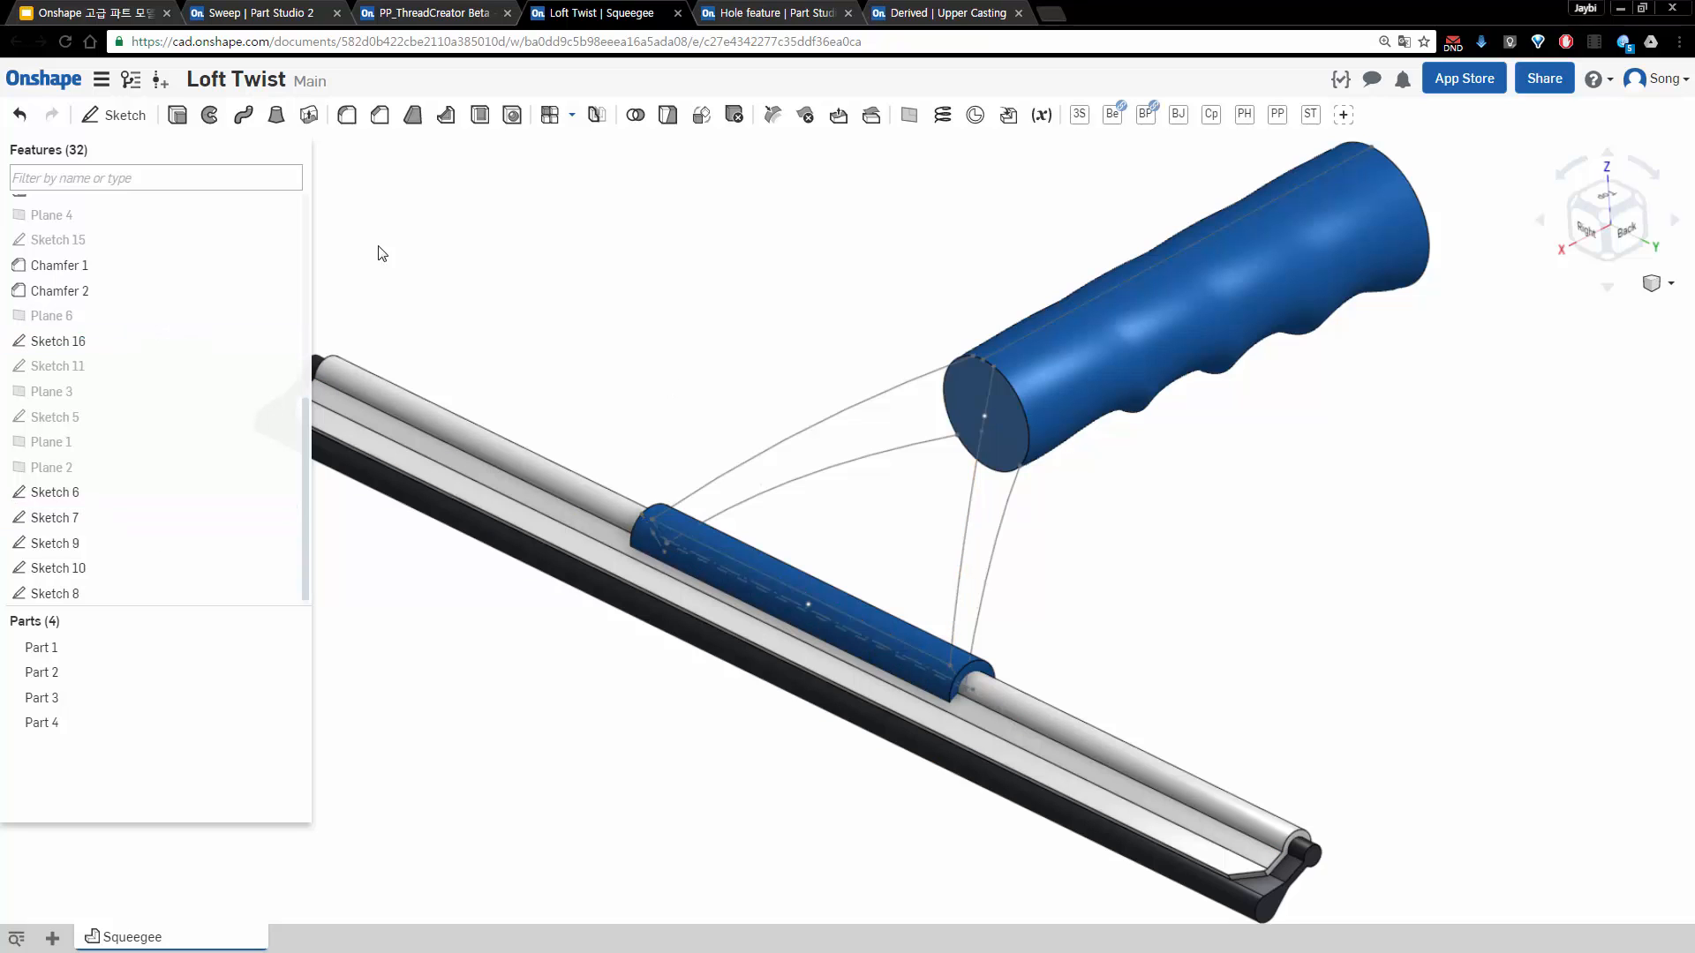
Create a new solid loft from the circular Sketch 8 face at the handle's end to Sketch 16 on the blade holder
{"action": "left_click", "coordinate": [284, 131]}
{"action": "left_click_drag", "start_coordinate": [433, 194], "coordinate": [391, 190]}
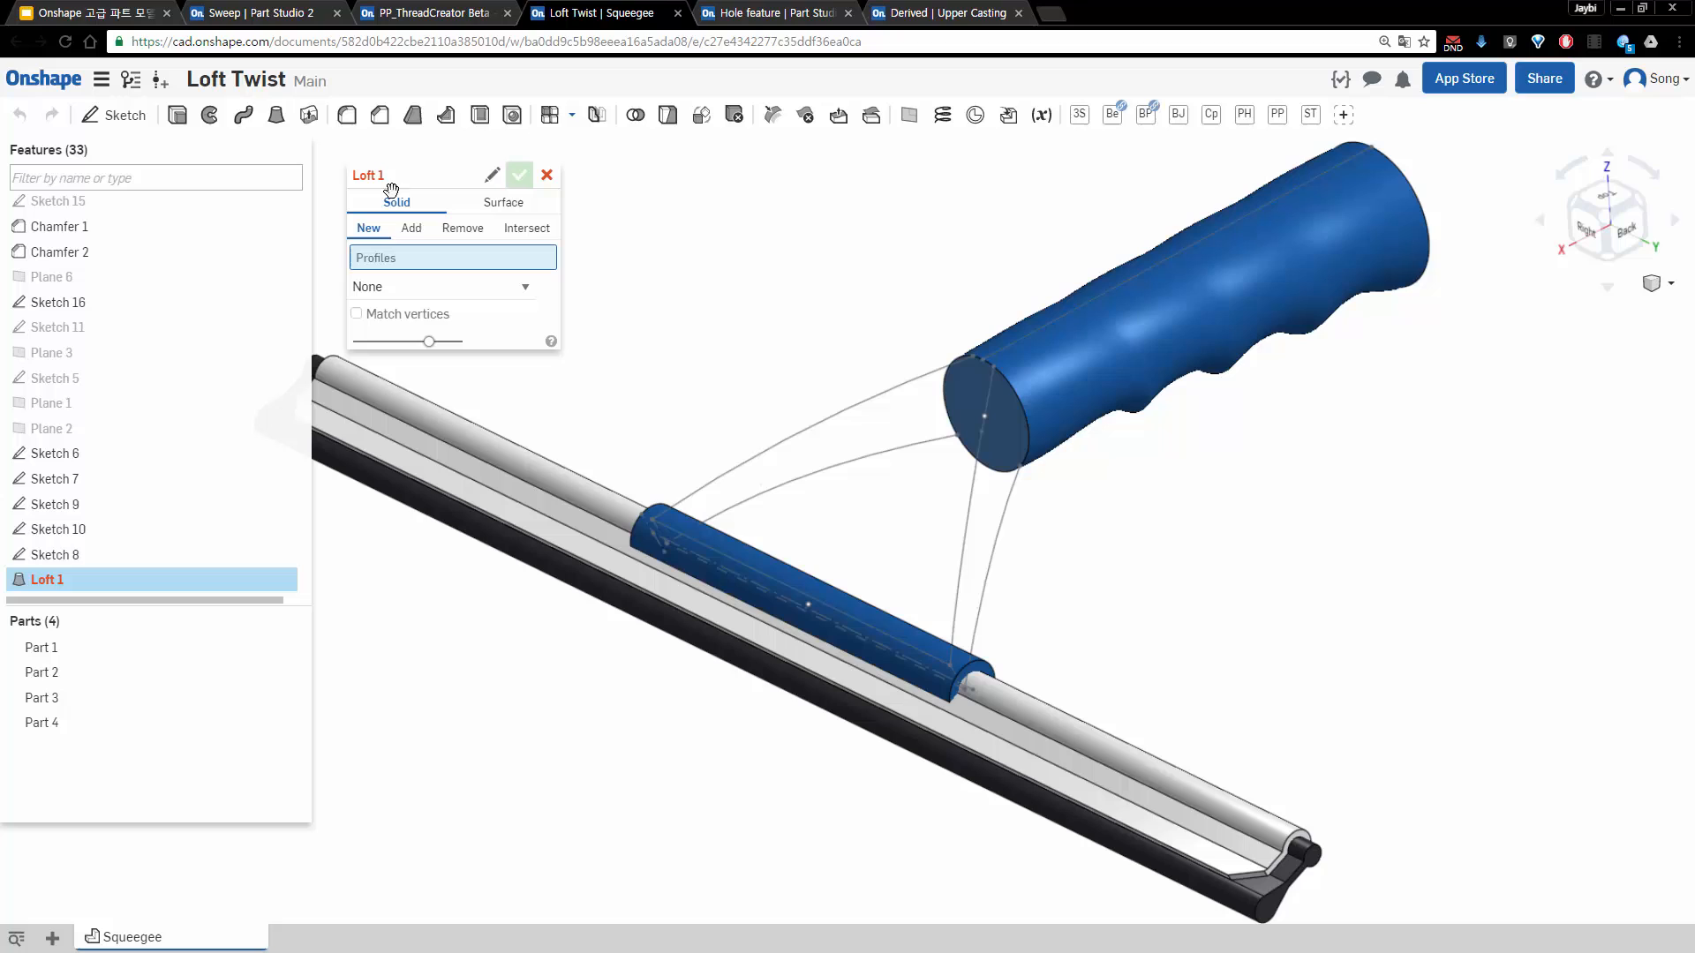
{"action": "left_click", "coordinate": [974, 382]}
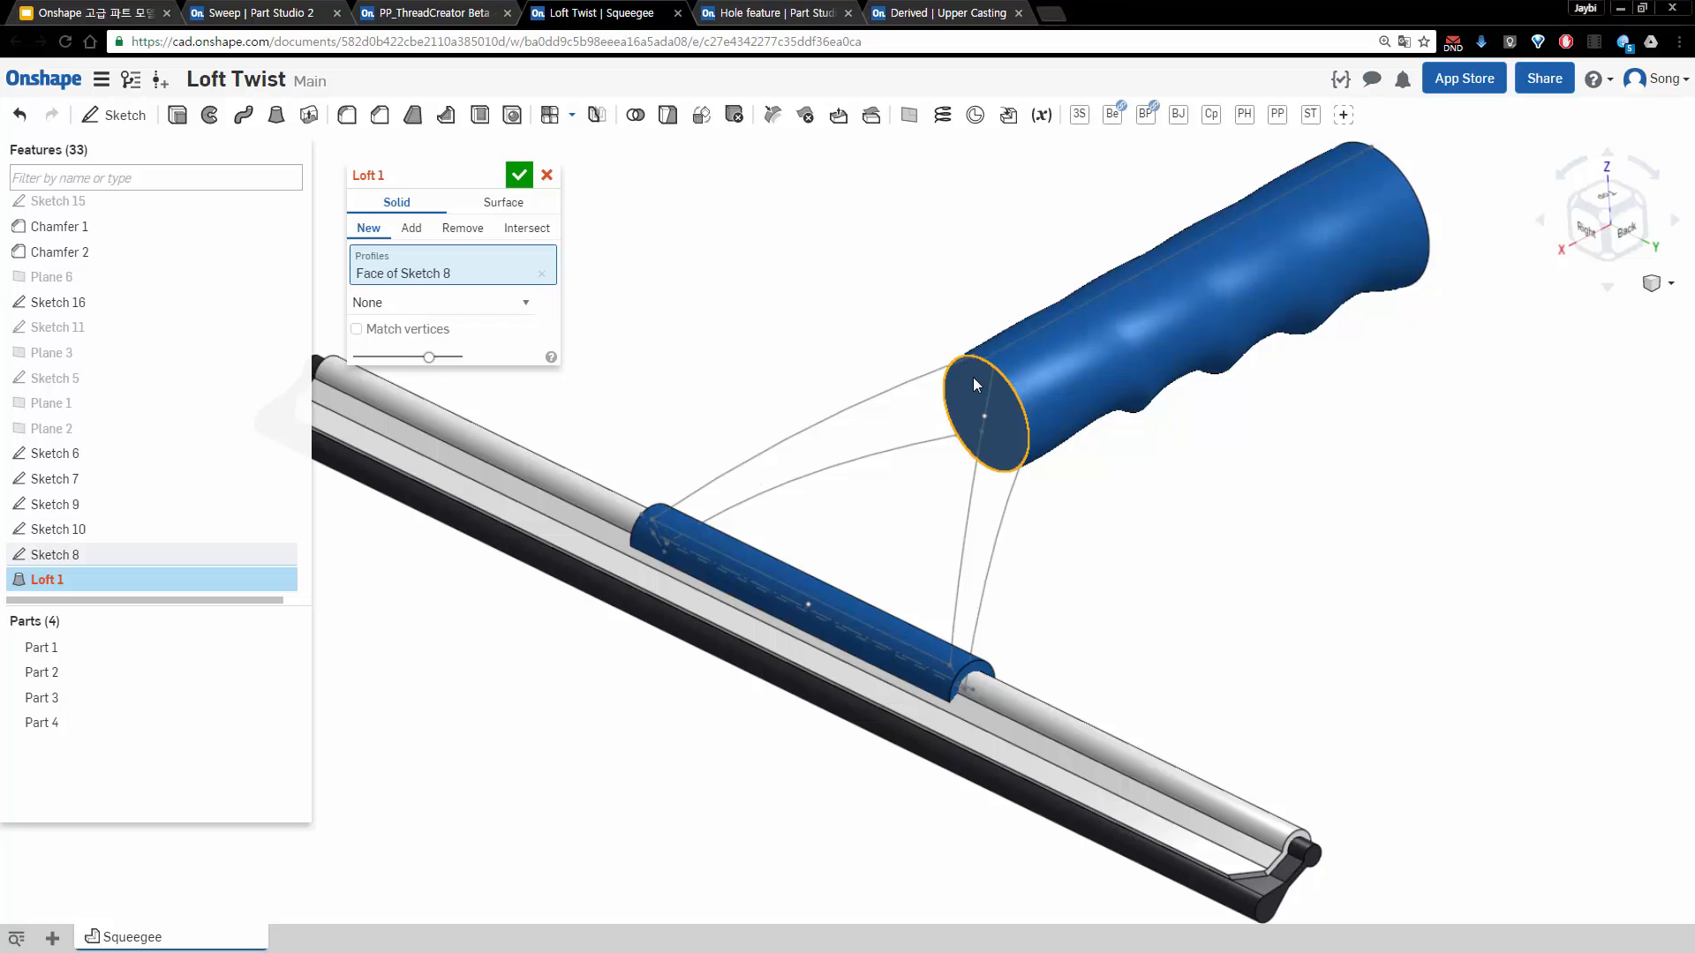
{"action": "left_click", "coordinate": [85, 309]}
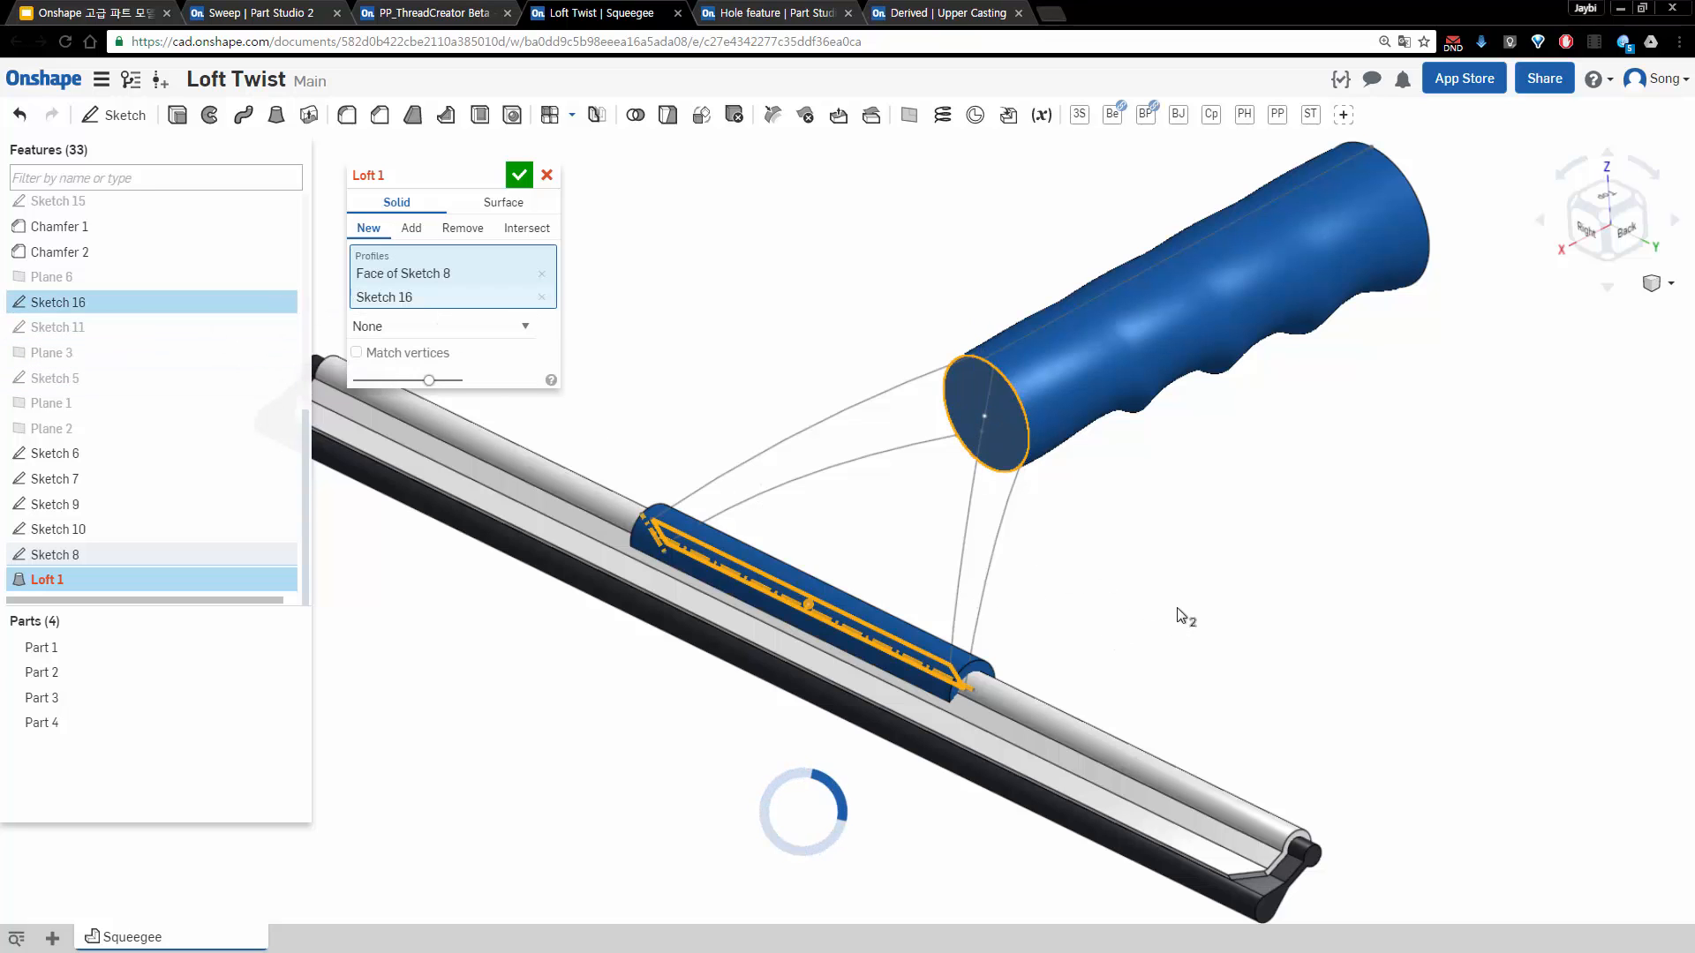
{"action": "right_click_drag", "start_coordinate": [1176, 609], "coordinate": [1189, 600]}
{"action": "right_click_drag", "start_coordinate": [1182, 538], "coordinate": [1202, 564]}
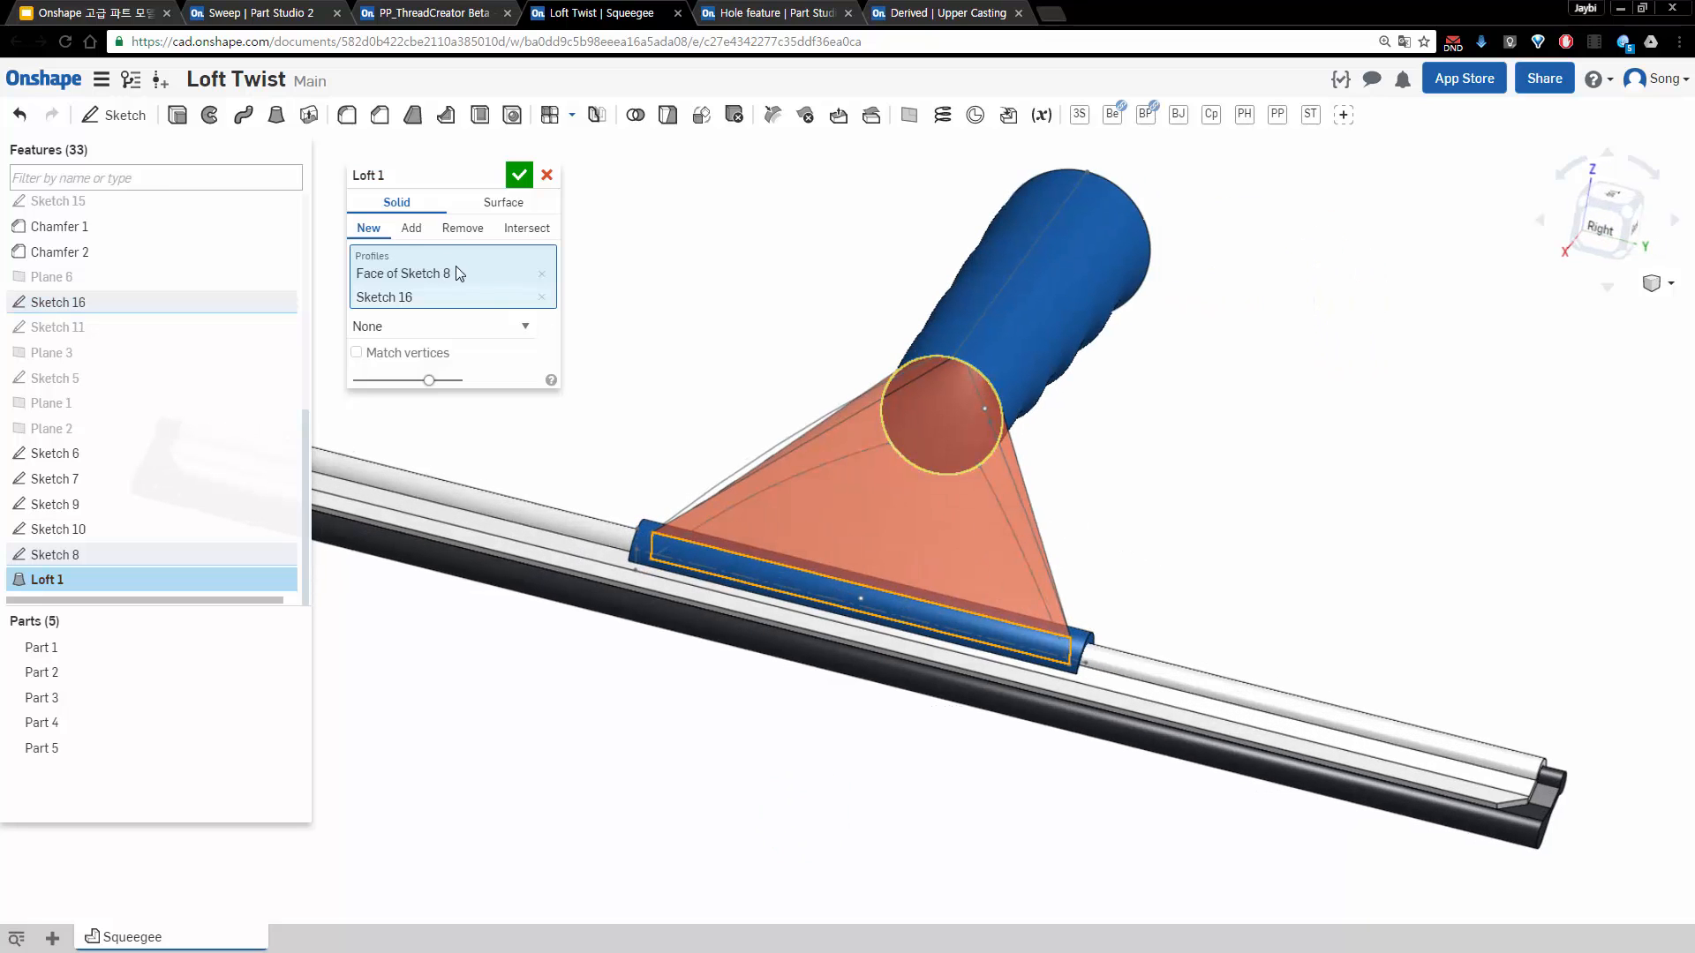
Change the loft operation to Add and set its merge scope to the handle and the blue blade holder, Part 1 and Part 4
{"action": "left_click", "coordinate": [409, 228]}
{"action": "left_click", "coordinate": [438, 408]}
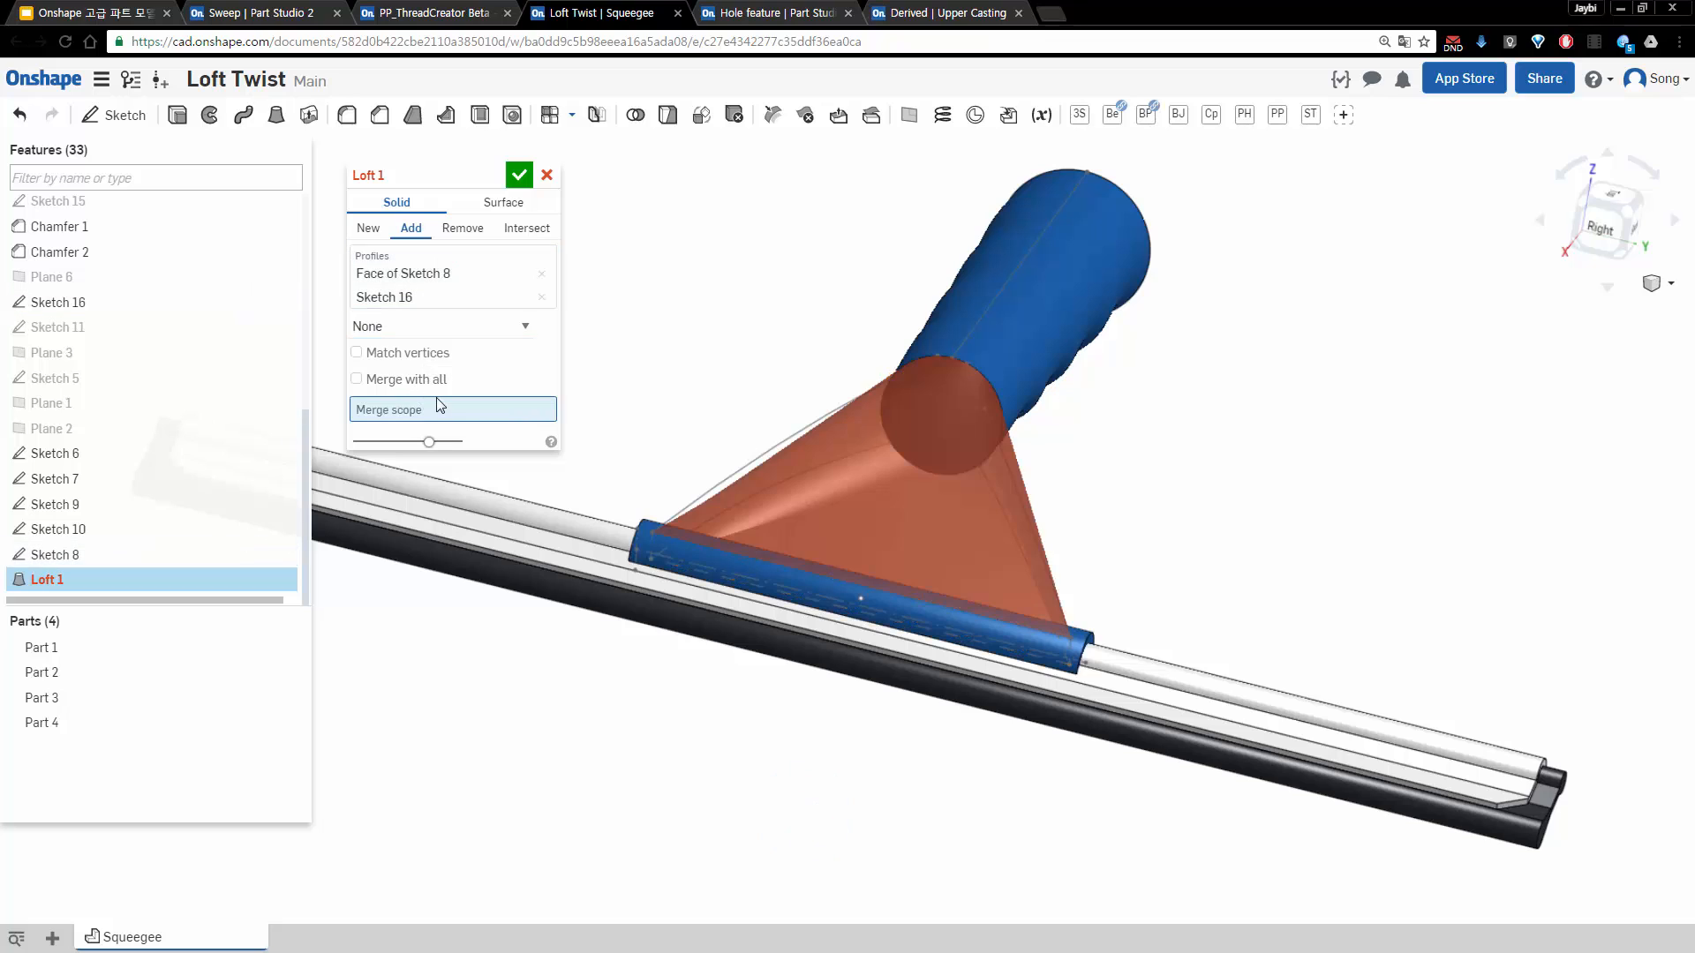
{"action": "left_click", "coordinate": [1026, 305]}
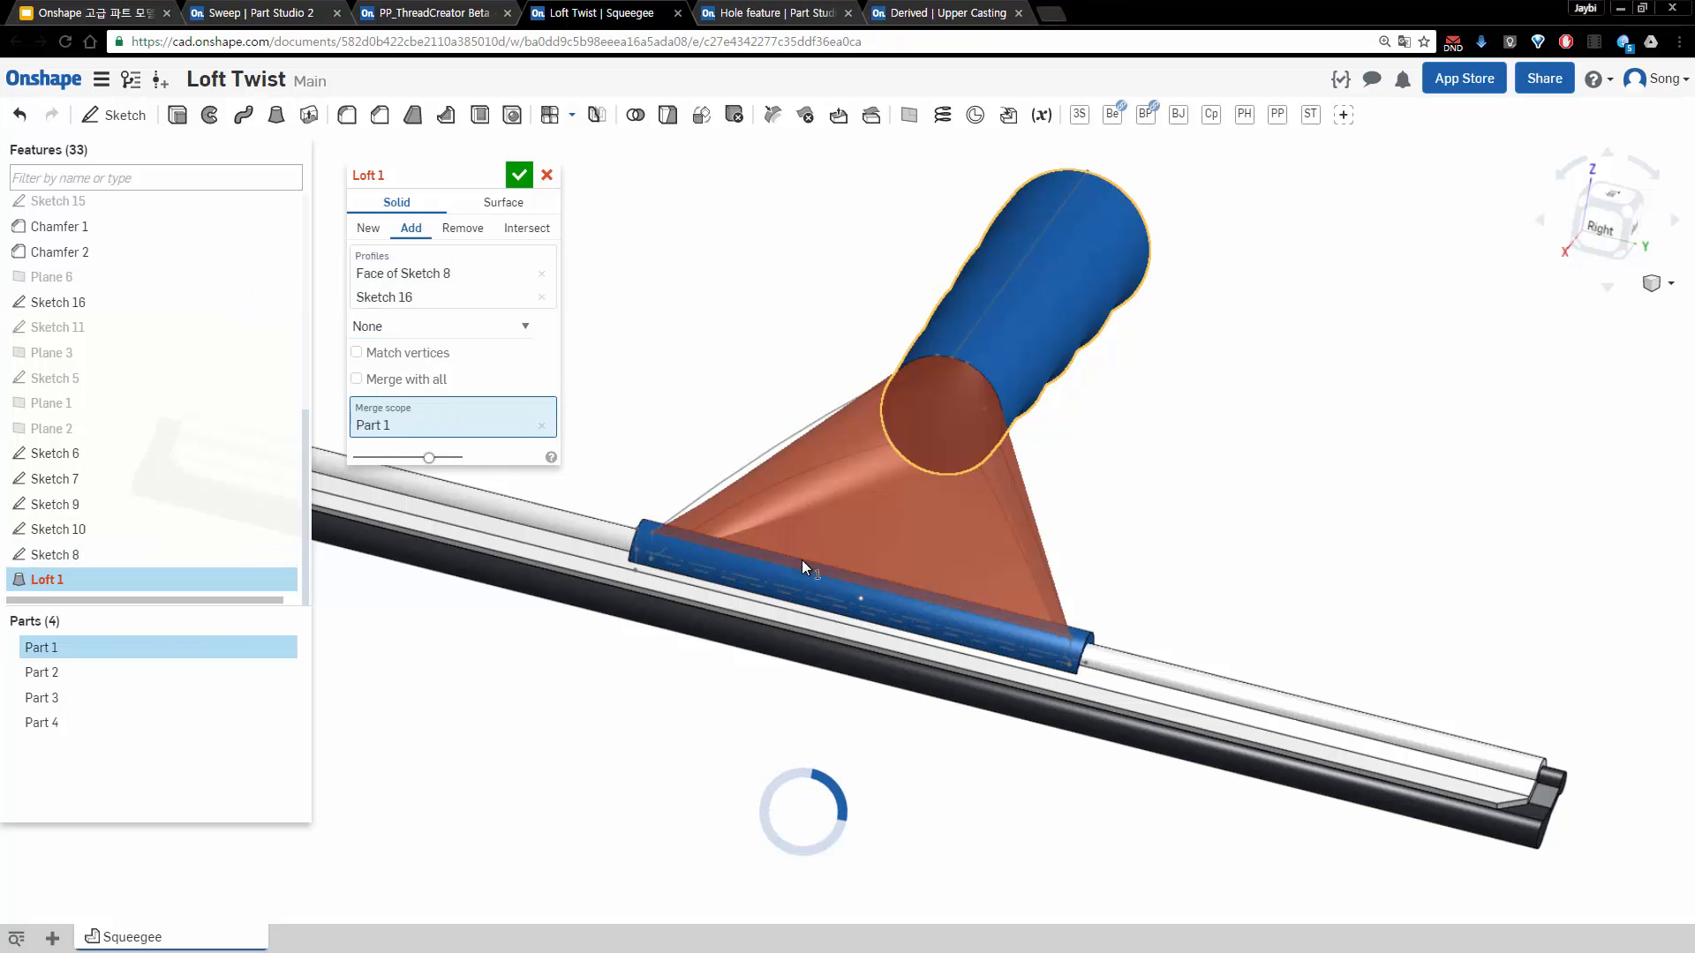
{"action": "left_click", "coordinate": [768, 579]}
Inspect how the loft preview connects the handle's circular profile with the rectangular profile, including from the Right view
{"action": "left_click", "coordinate": [415, 295]}
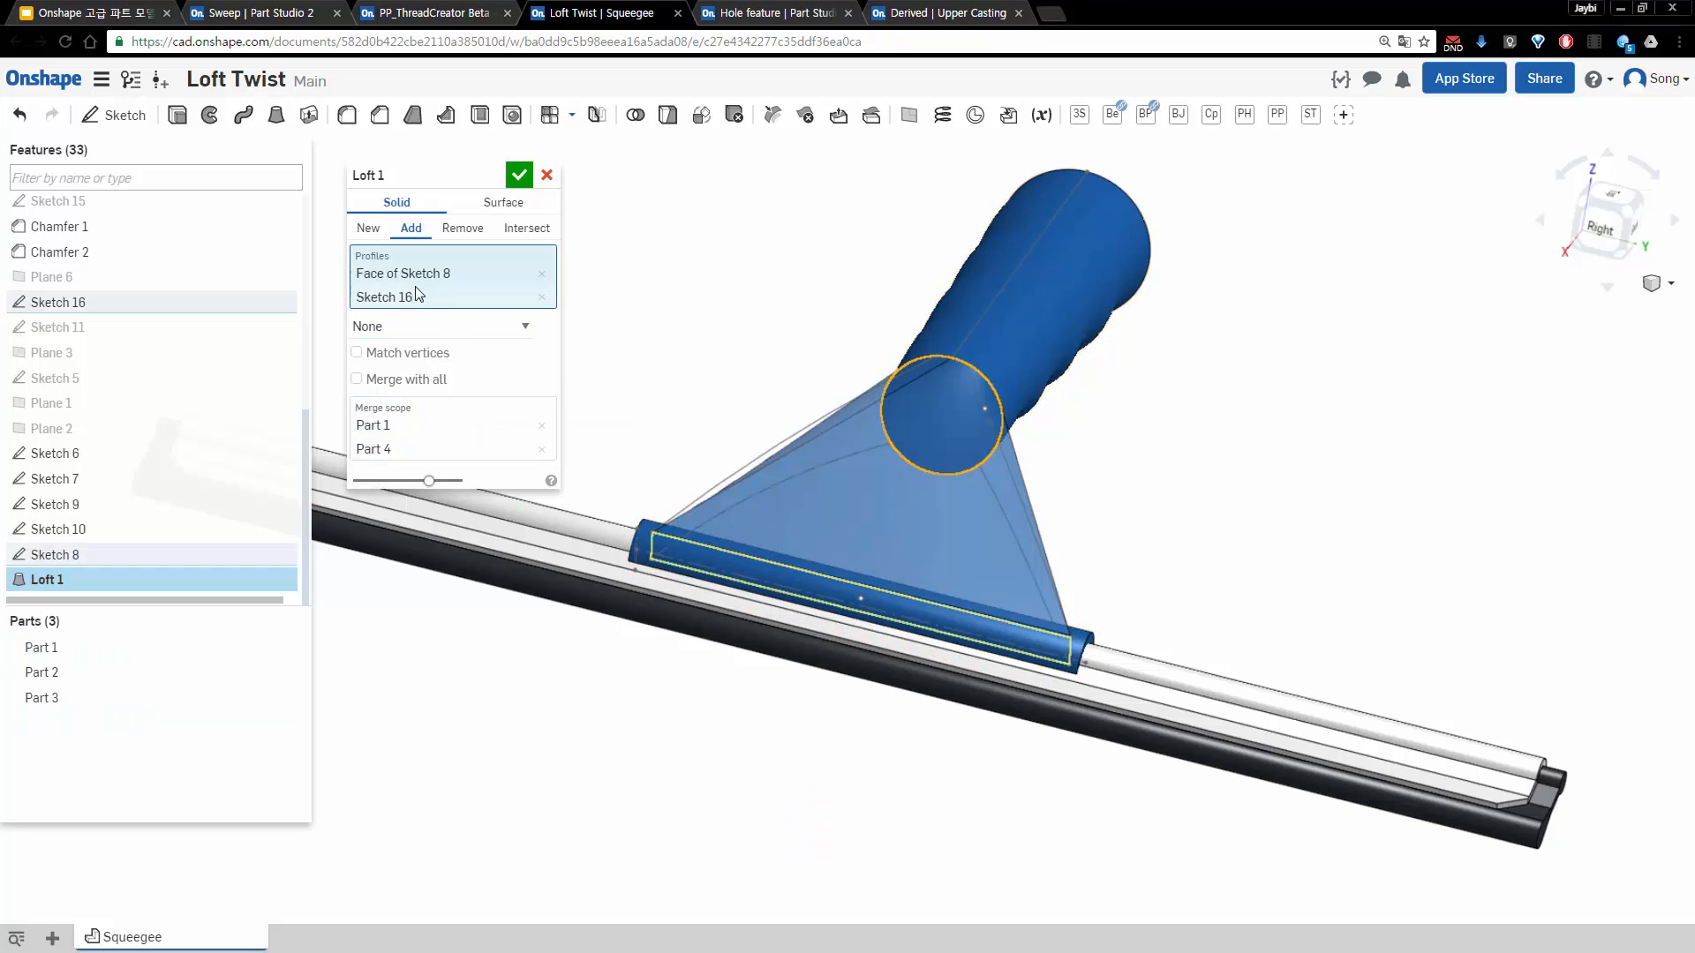
{"action": "right_click_drag", "start_coordinate": [1129, 490], "coordinate": [1147, 579]}
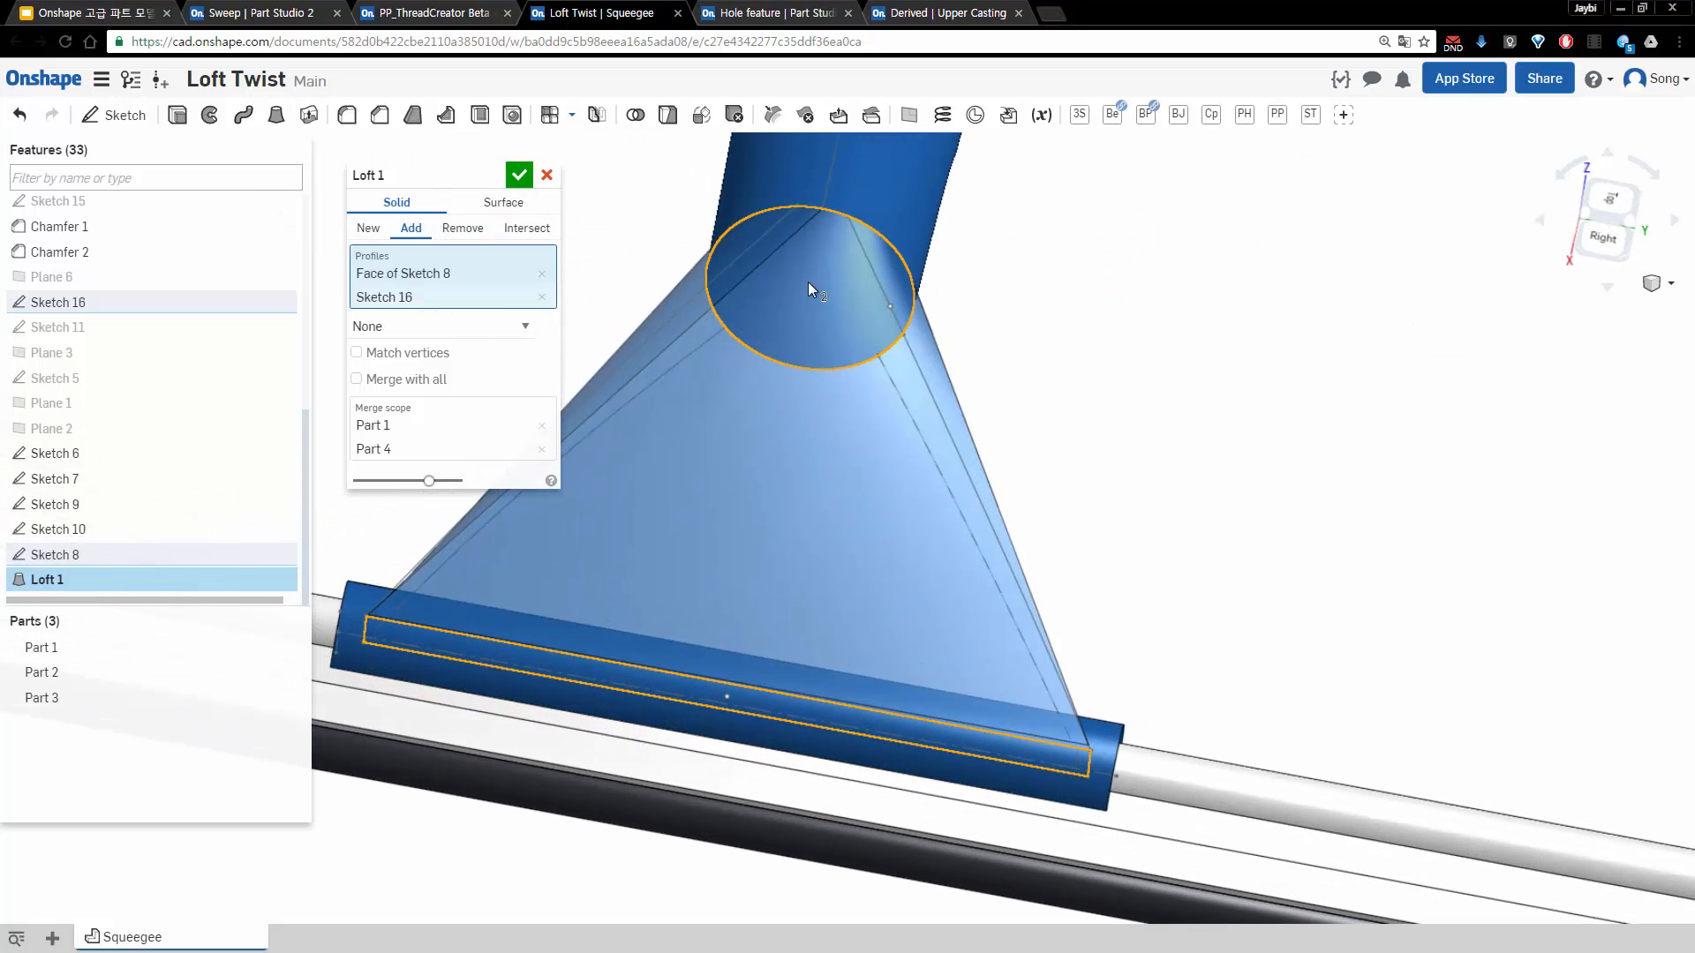
{"action": "middle_click_drag", "start_coordinate": [802, 240], "coordinate": [964, 352]}
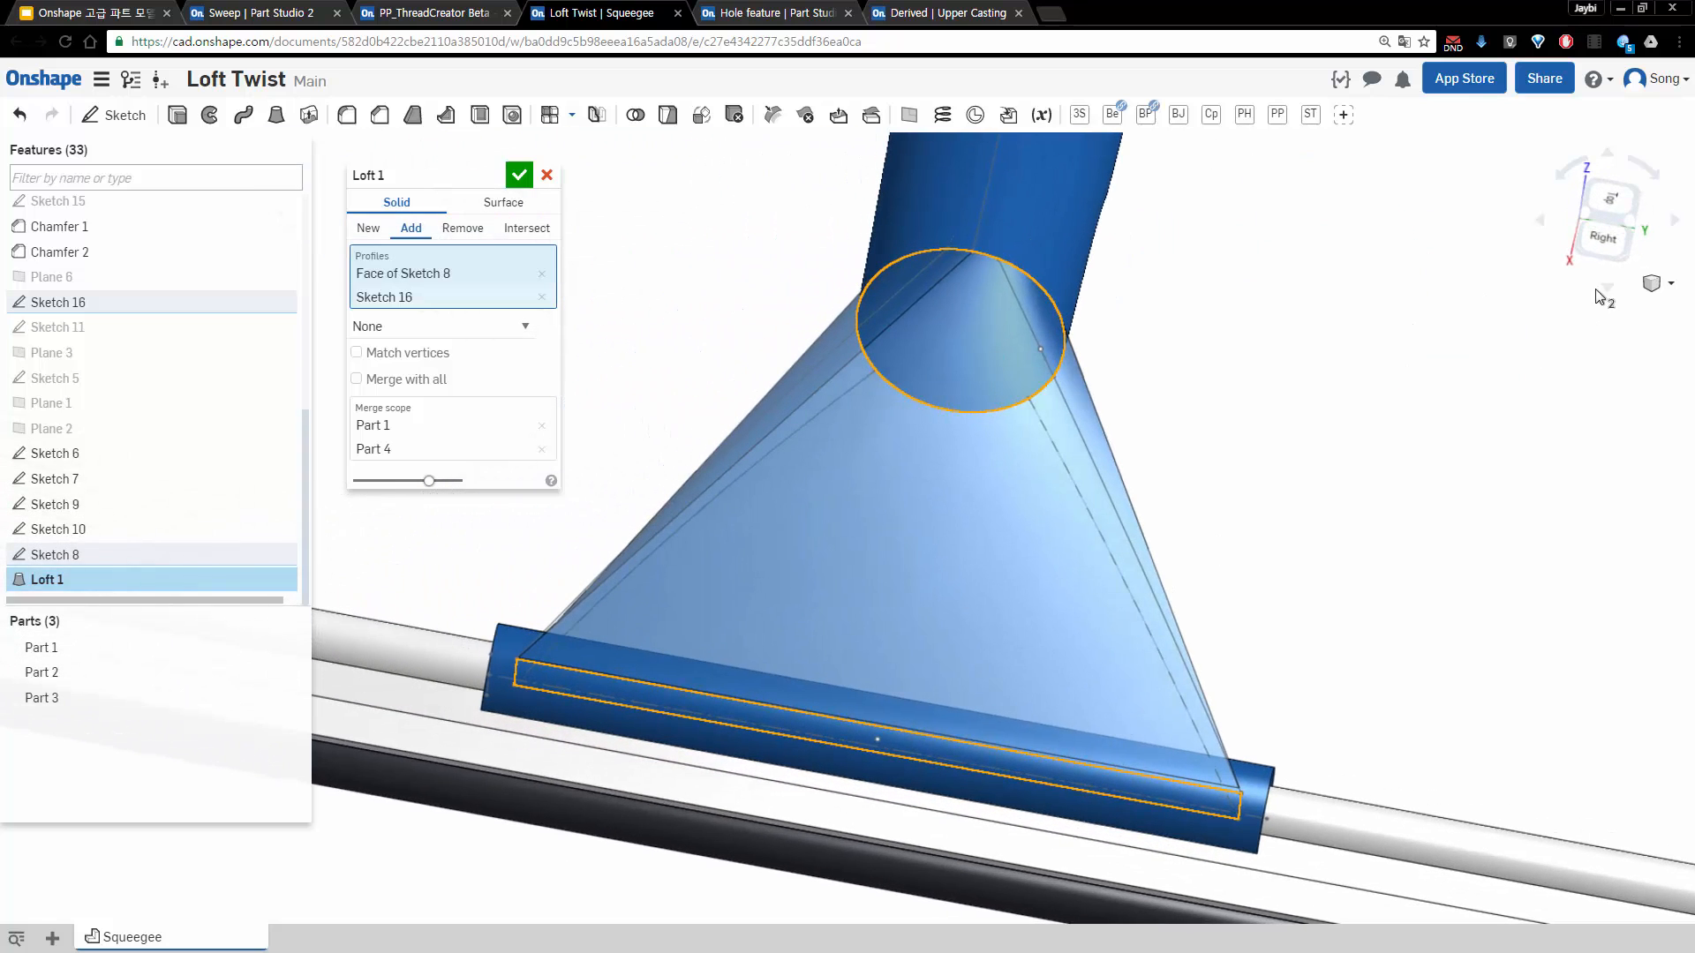
{"action": "left_click", "coordinate": [1605, 238]}
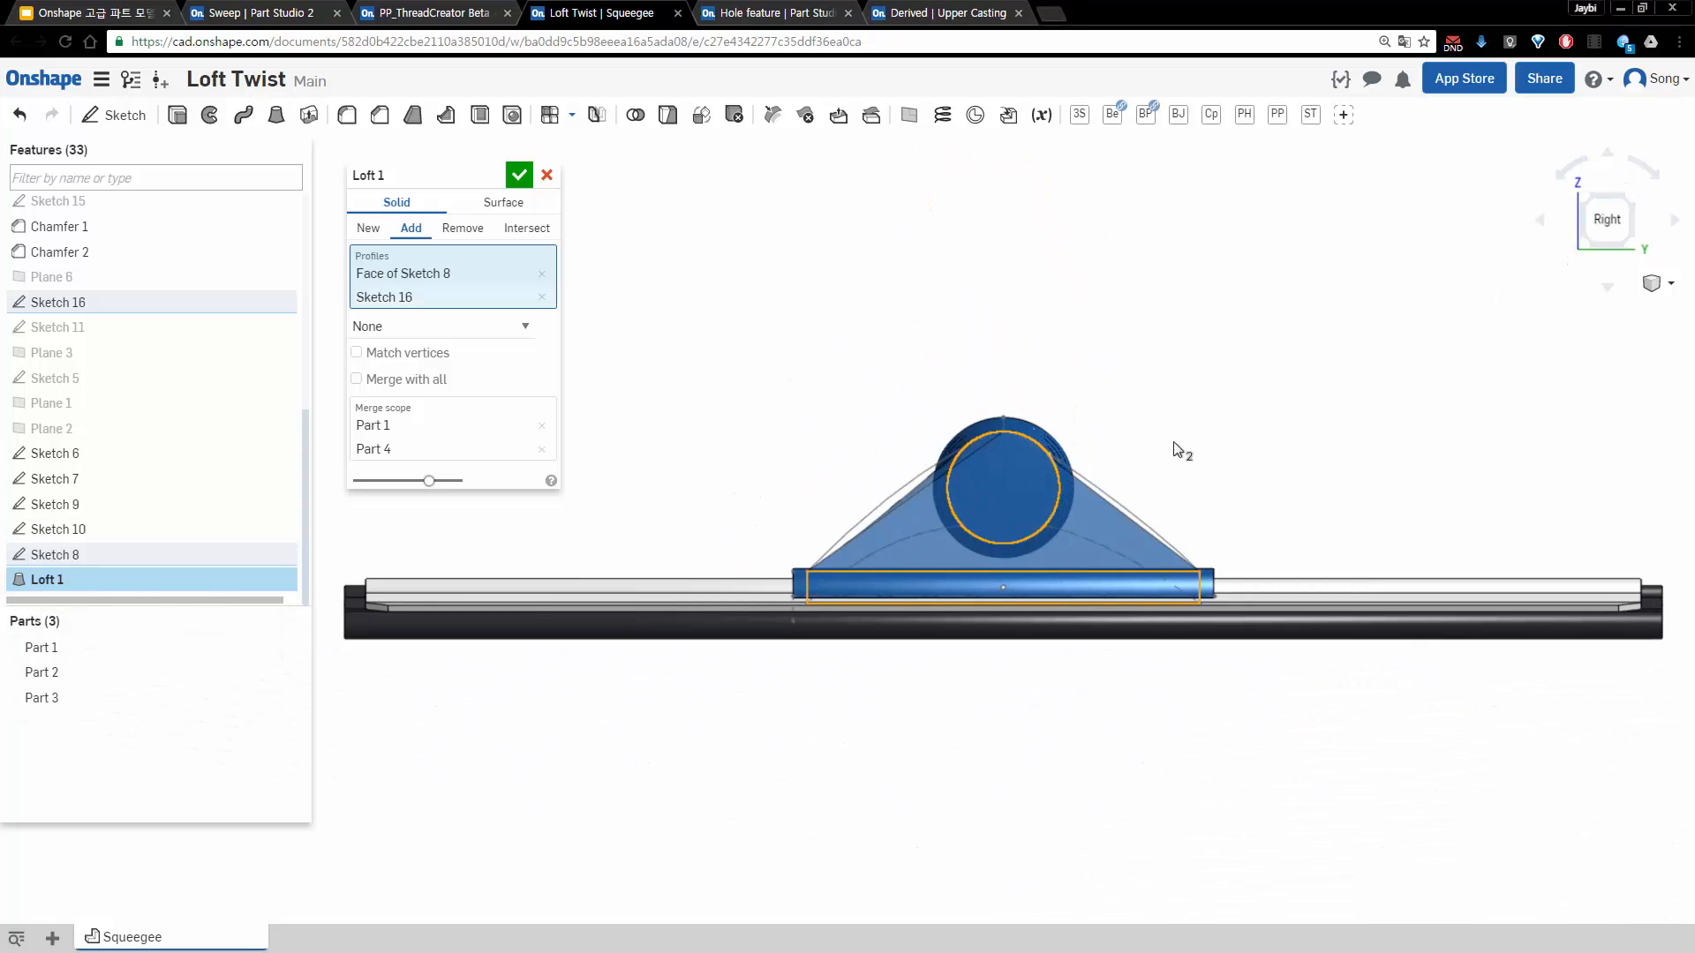
{"action": "right_click_drag", "start_coordinate": [1174, 449], "coordinate": [1103, 438]}
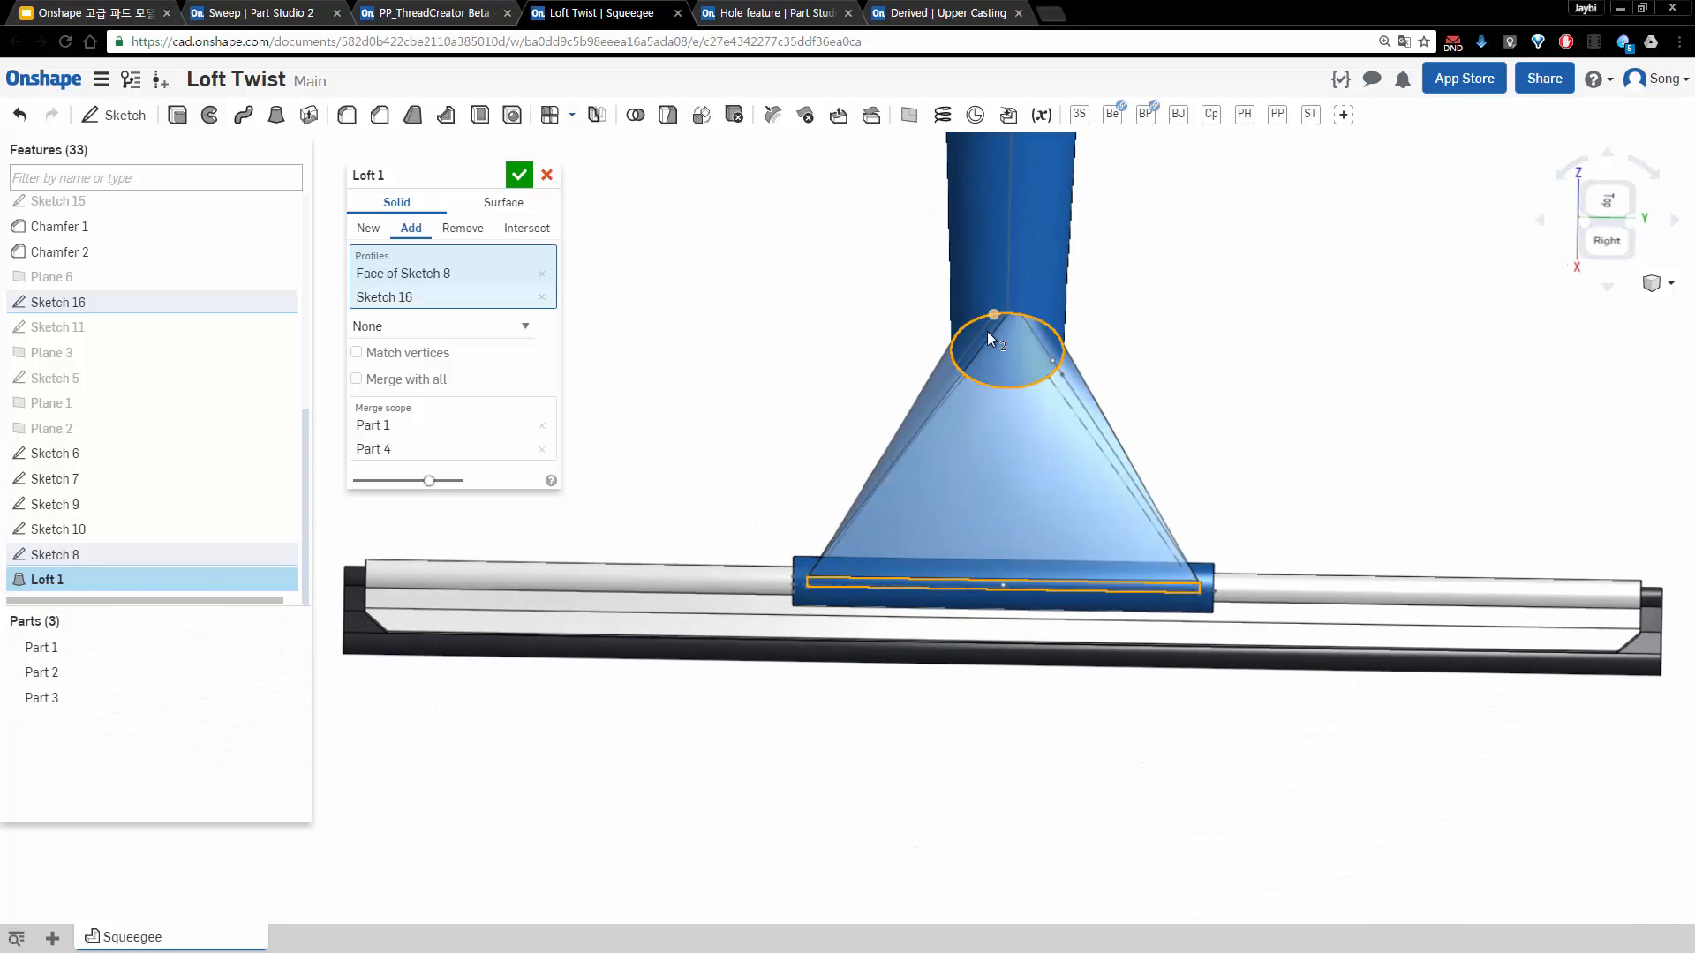
{"action": "right_click_drag", "start_coordinate": [1011, 362], "coordinate": [759, 265]}
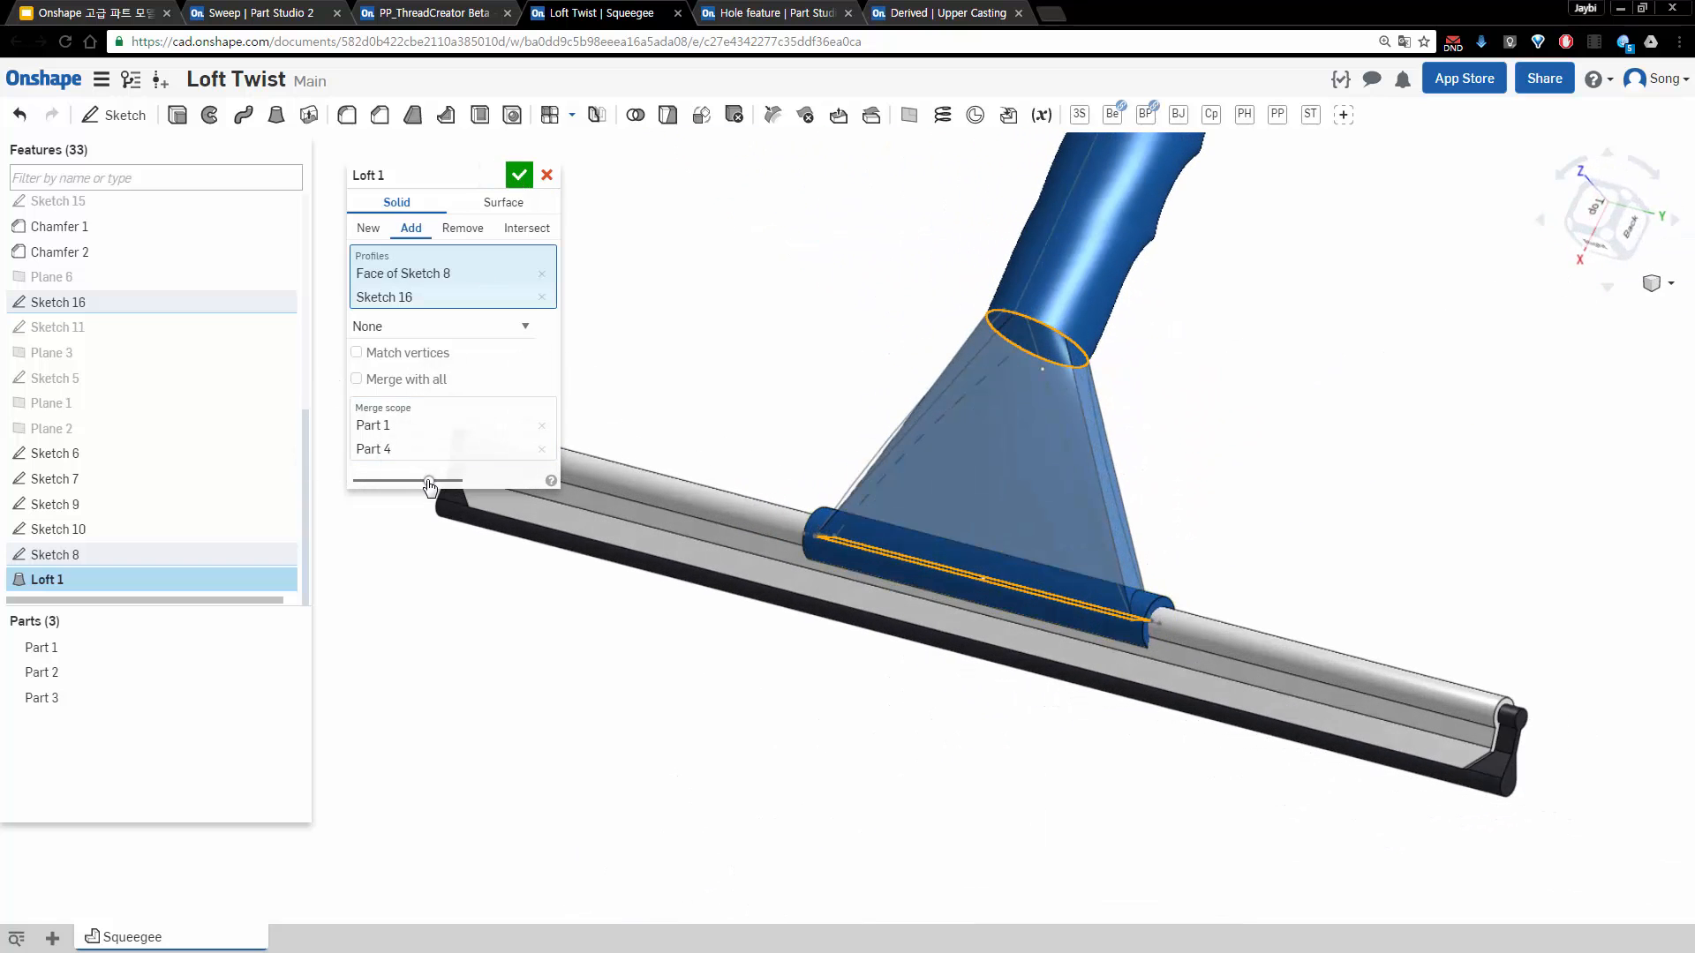
Inspect the loft preview at full opacity from the Right side, and cancel the loft
{"action": "left_click_drag", "start_coordinate": [429, 480], "coordinate": [460, 480]}
{"action": "right_click_drag", "start_coordinate": [816, 387], "coordinate": [861, 316]}
{"action": "scroll", "coordinate": [1046, 405], "scroll_direction": "up", "scroll_amount": 4}
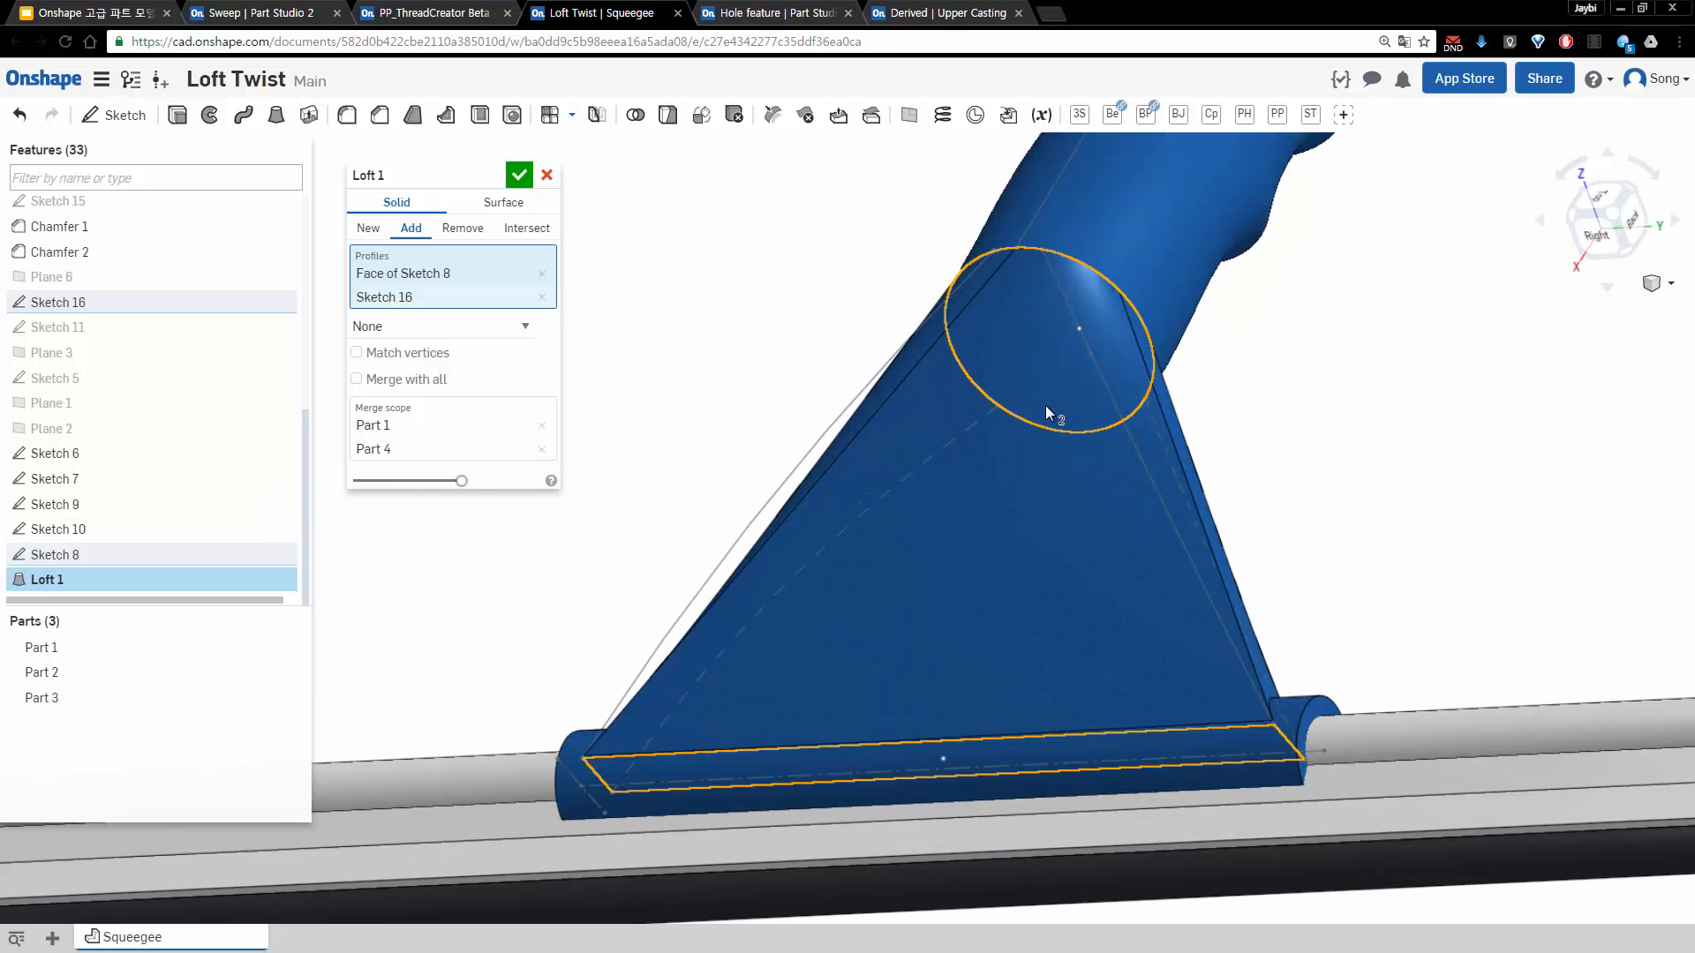
{"action": "mouse_move", "coordinate": [1215, 413]}
{"action": "right_mouse_down"}
{"action": "mouse_move", "coordinate": [1239, 397]}
{"action": "mouse_move", "coordinate": [1135, 406]}
{"action": "mouse_move", "coordinate": [1228, 411]}
{"action": "right_mouse_up"}
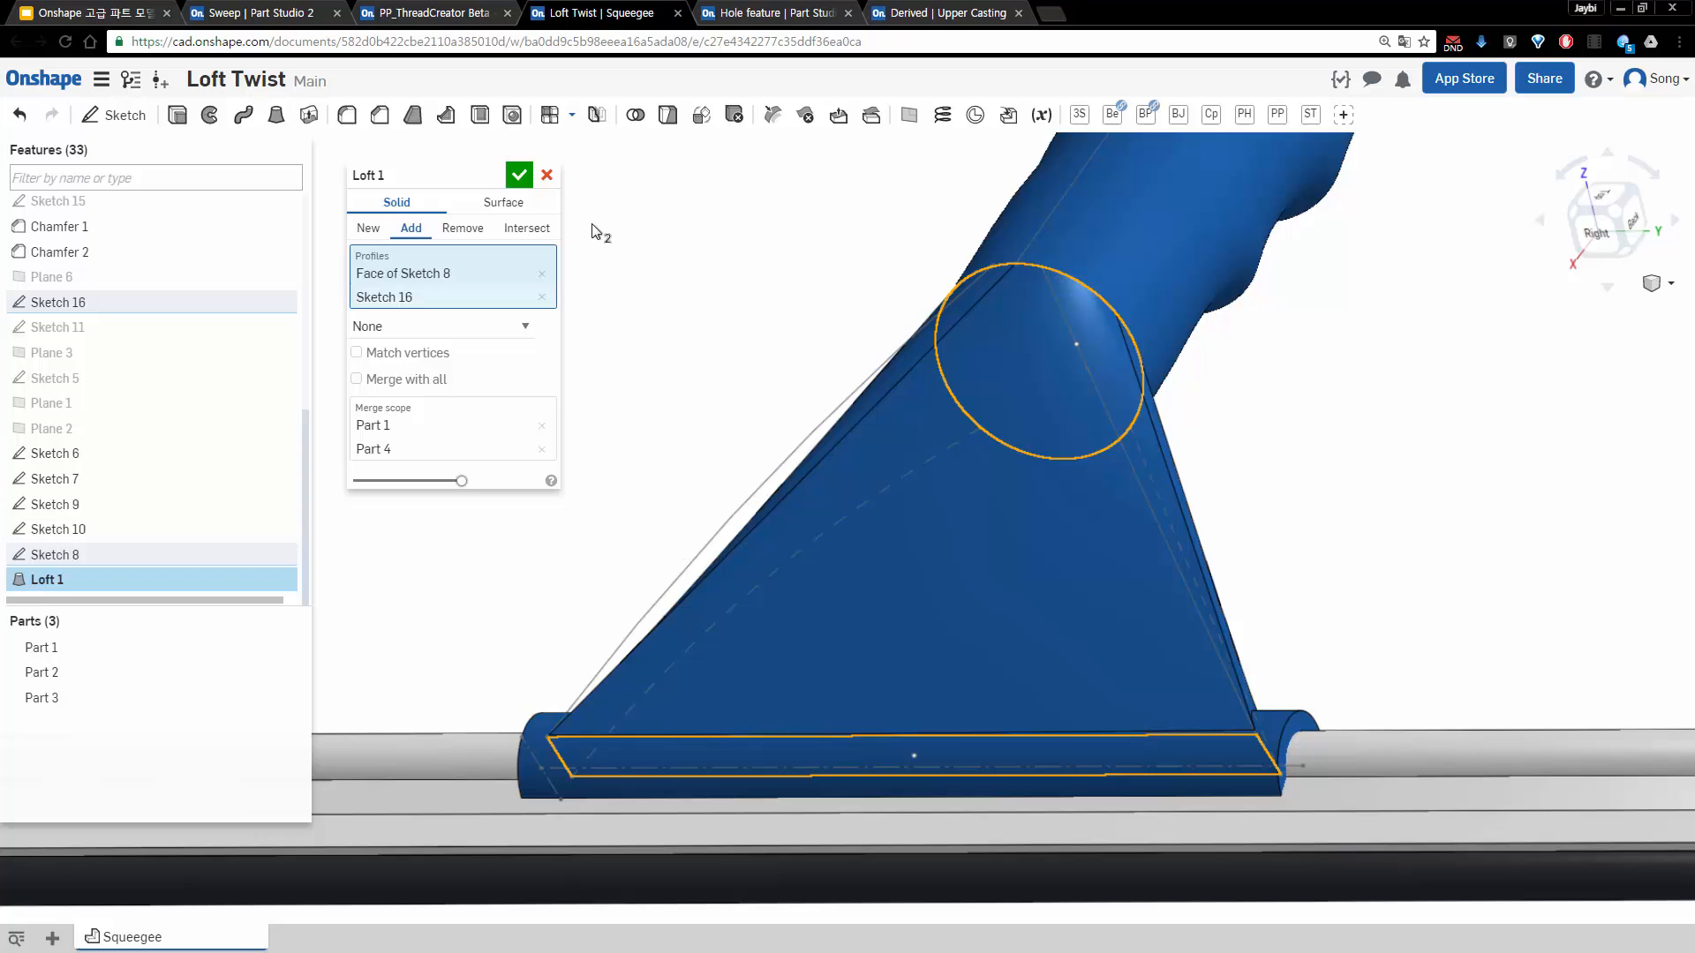
{"action": "left_click", "coordinate": [546, 175]}
Open Sketch 5 on the handle's end face, reposition one 0.125 dimension clear of the circle, and accept the sketch
{"action": "mouse_move", "coordinate": [847, 355]}
{"action": "right_mouse_down"}
{"action": "mouse_move", "coordinate": [1059, 373]}
{"action": "mouse_move", "coordinate": [1093, 397]}
{"action": "mouse_move", "coordinate": [1047, 402]}
{"action": "right_mouse_up"}
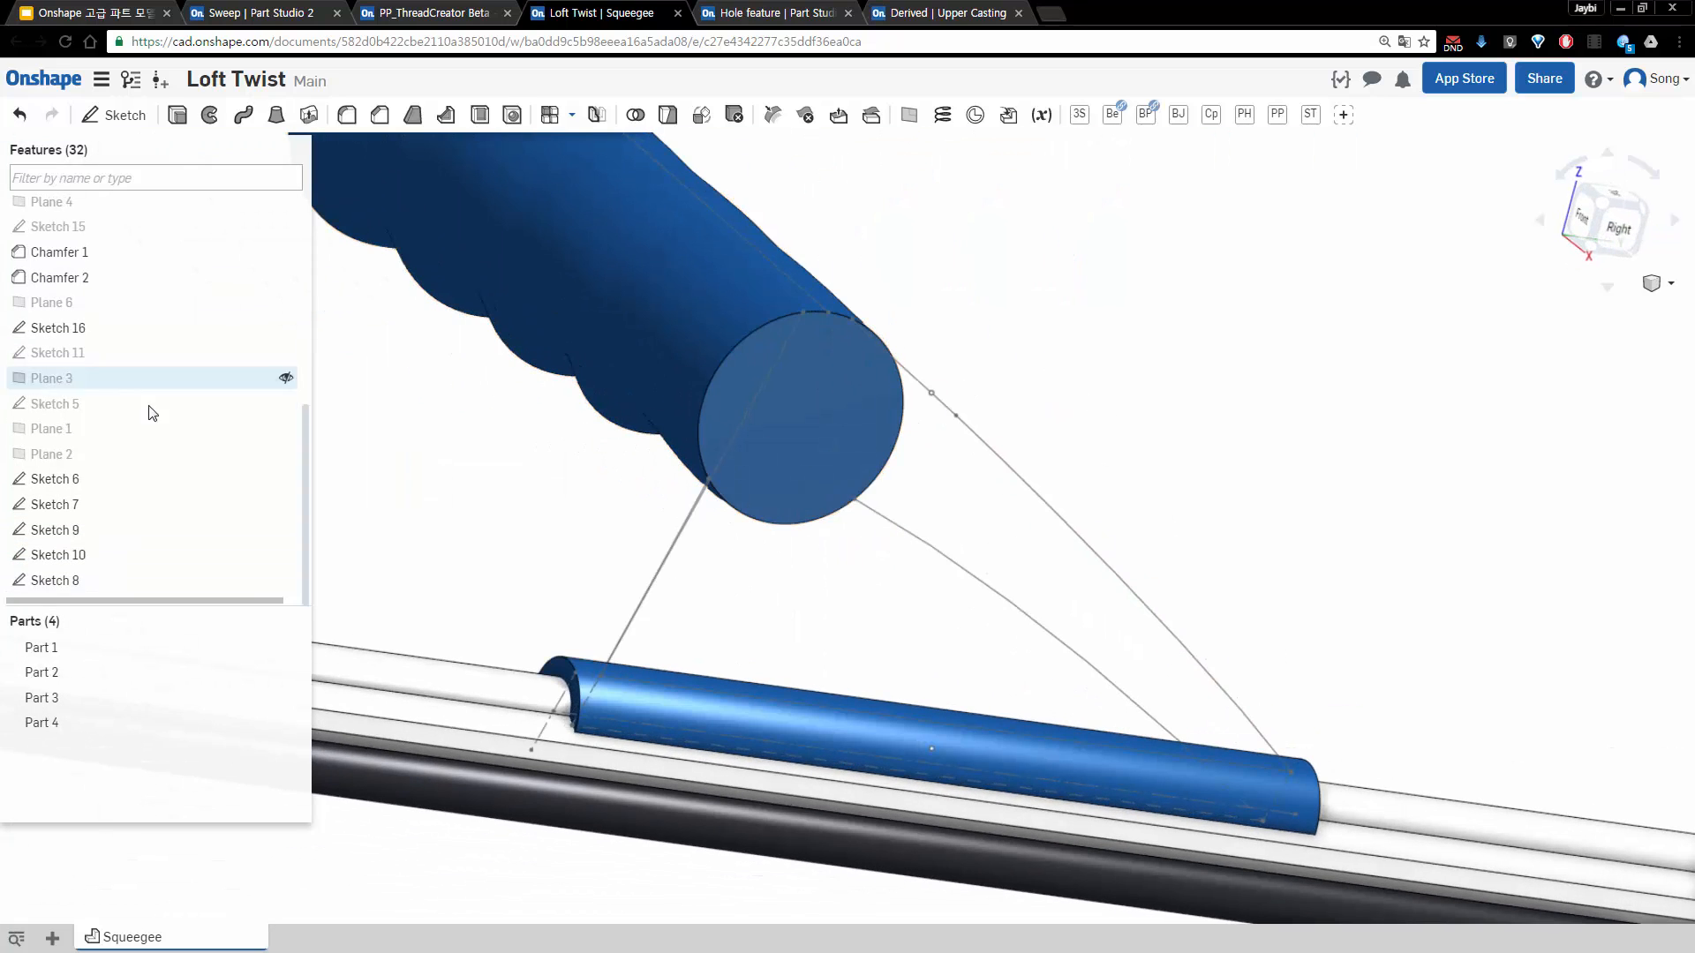
{"action": "double_click", "coordinate": [62, 408]}
{"action": "right_click_drag", "start_coordinate": [1106, 437], "coordinate": [1100, 439]}
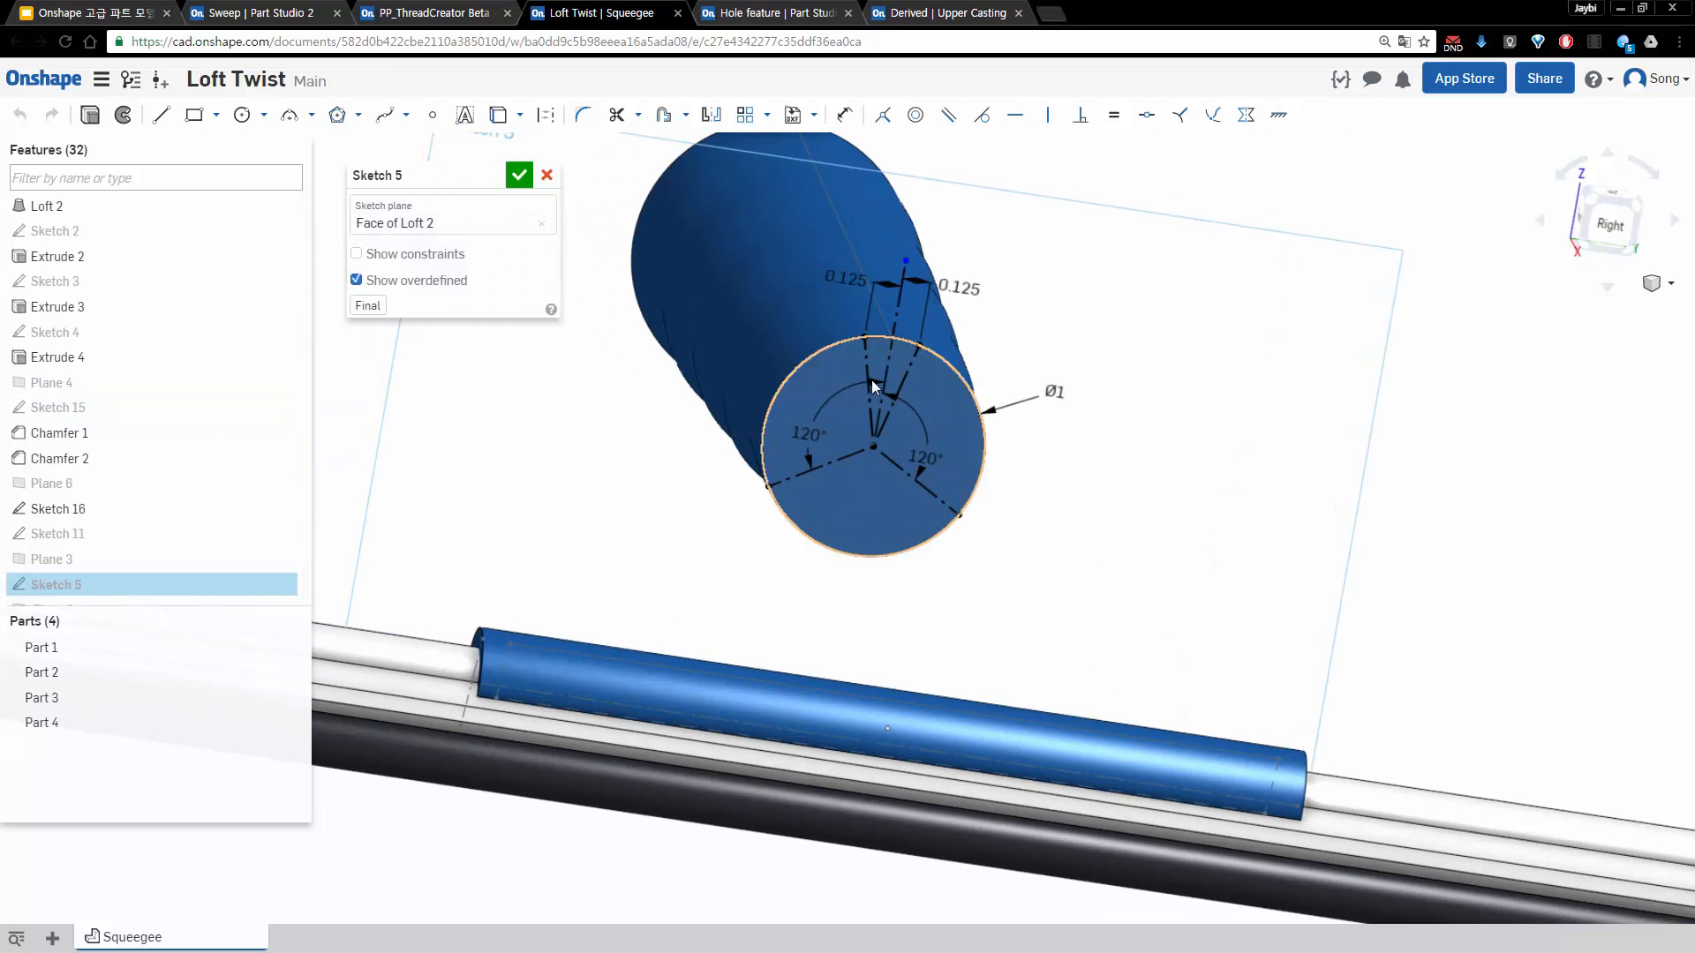
{"action": "right_click_drag", "start_coordinate": [1139, 508], "coordinate": [1112, 492]}
{"action": "left_click_drag", "start_coordinate": [1016, 324], "coordinate": [827, 287]}
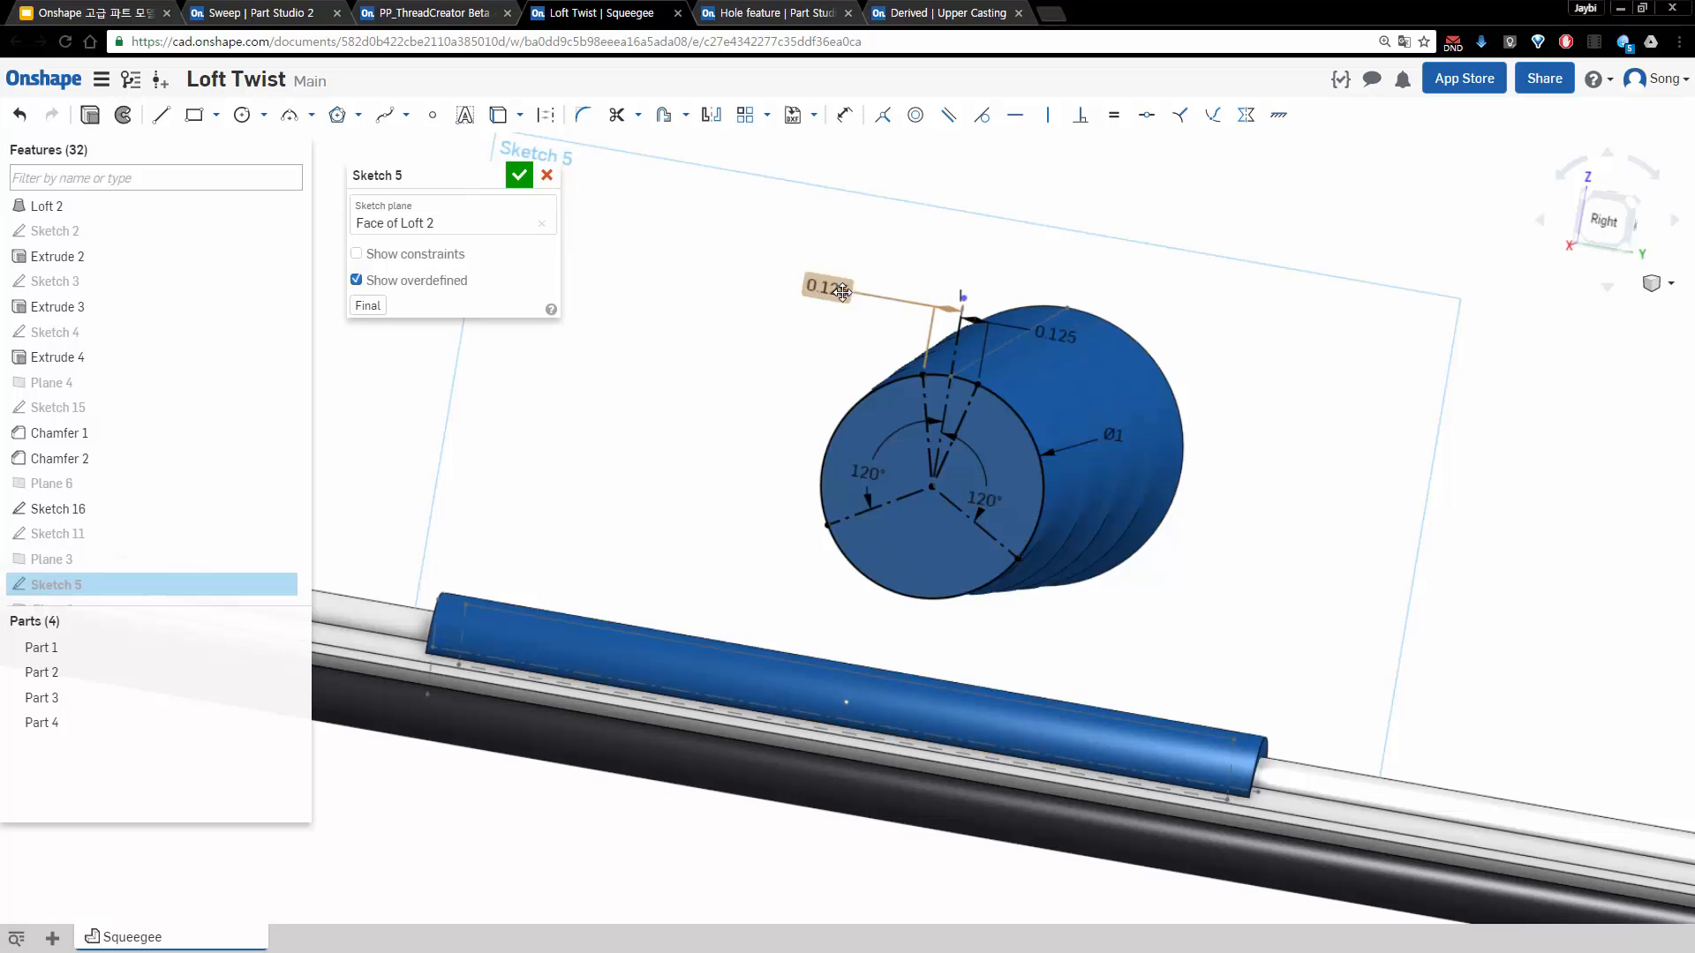
{"action": "right_click_drag", "start_coordinate": [1017, 459], "coordinate": [1045, 438]}
{"action": "key", "text": "n"}
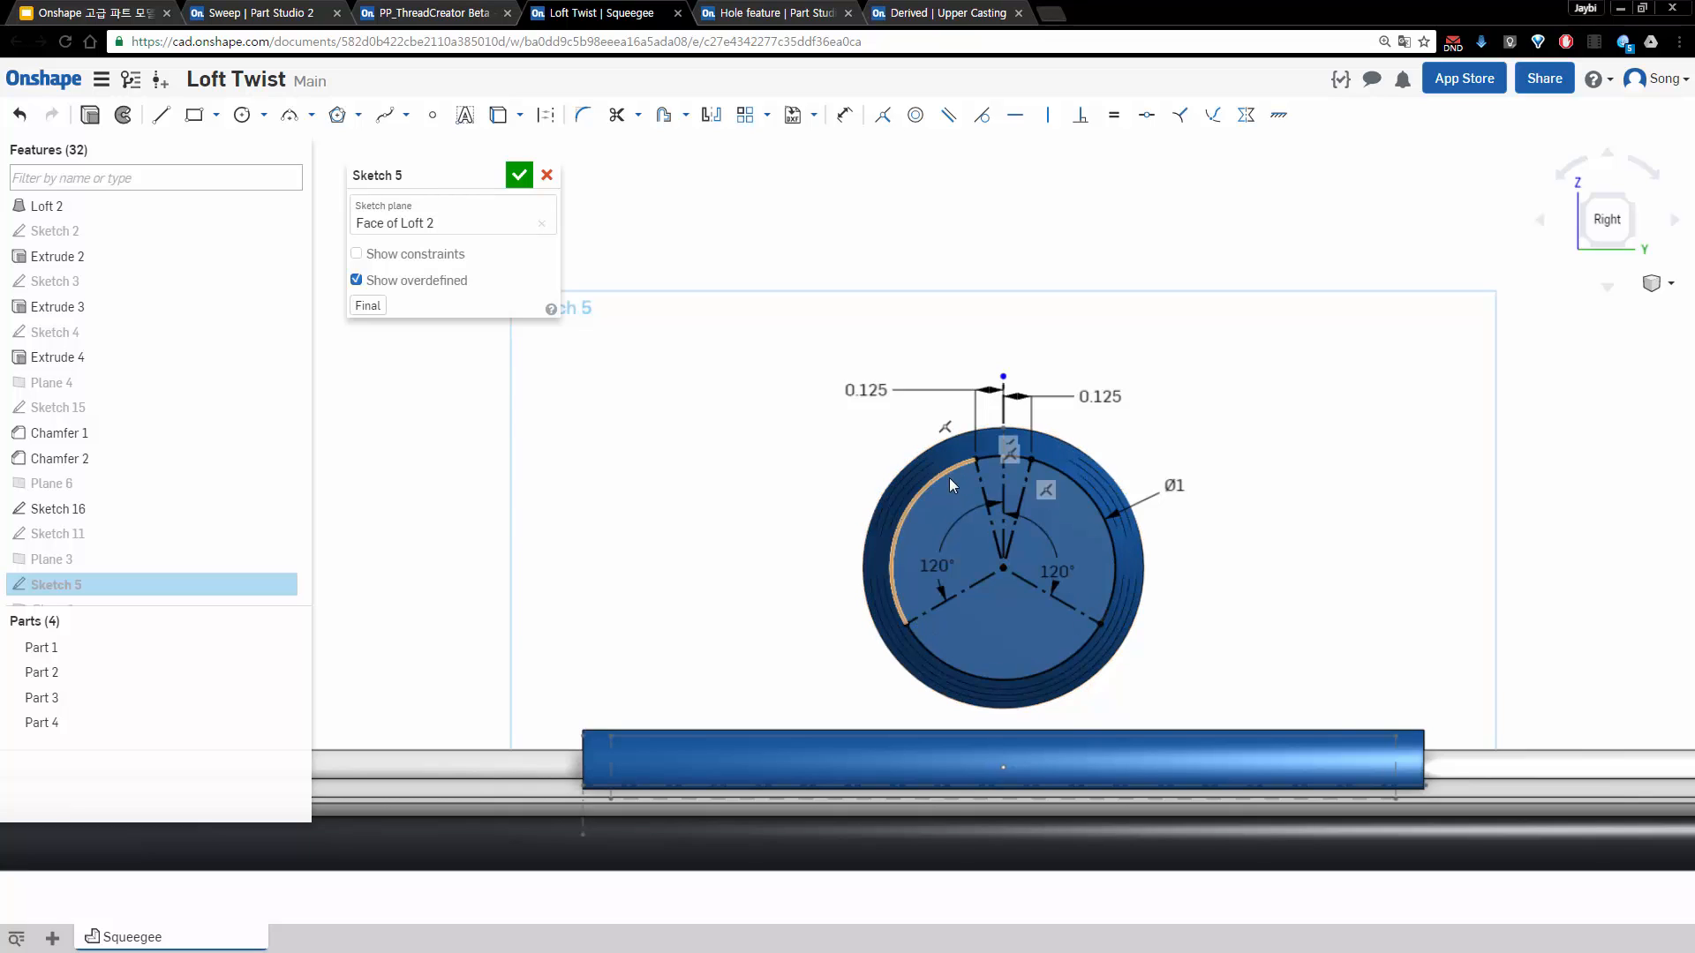
{"action": "left_click", "coordinate": [520, 176]}
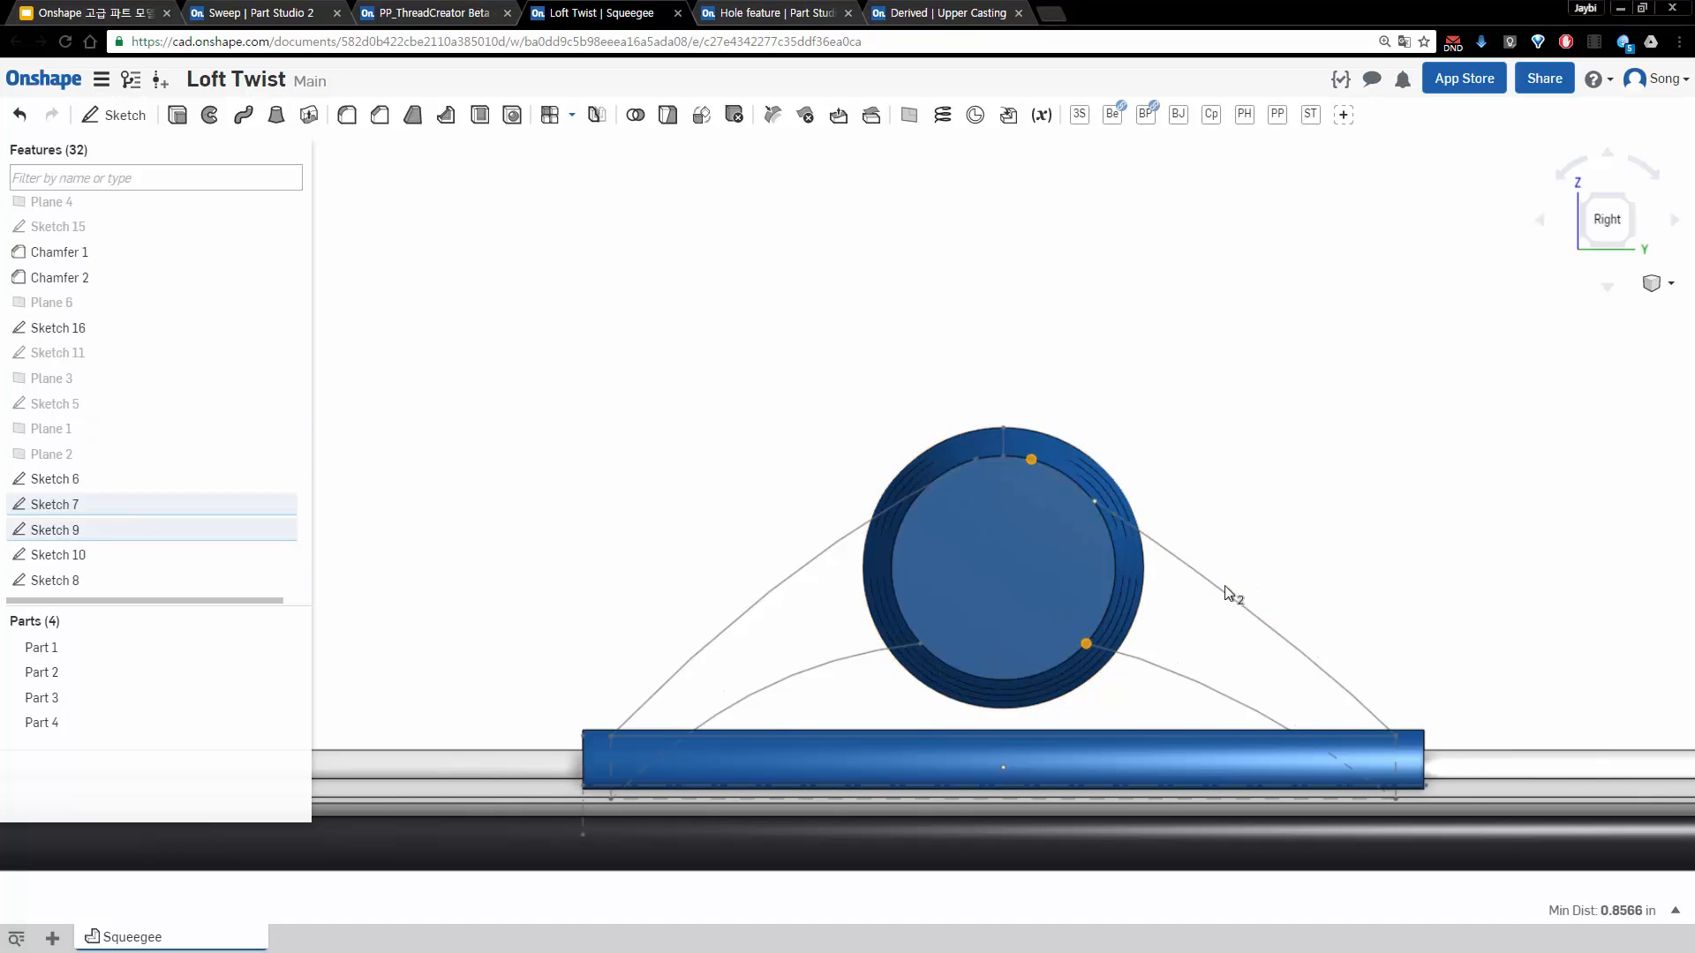
Check the four curves of Sketches 6, 7, 9 and 10 between handle and blade holder by selecting them, and clear the selection
{"action": "left_click", "coordinate": [1203, 686]}
{"action": "left_click", "coordinate": [913, 652]}
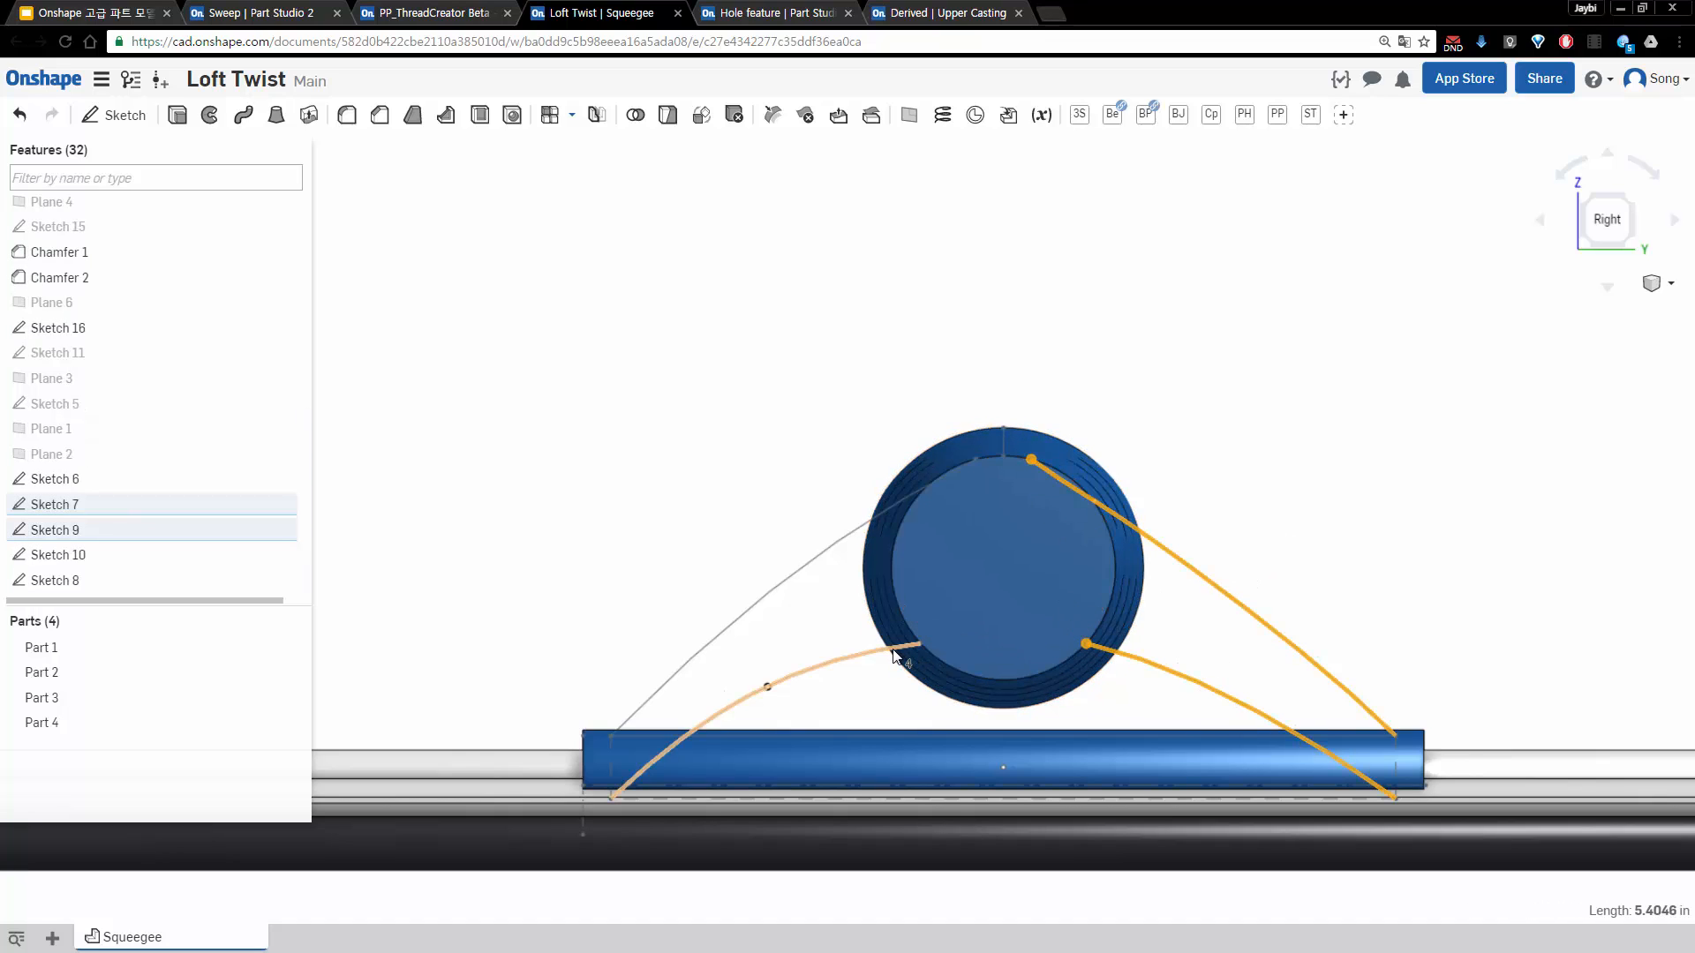
{"action": "left_click", "coordinate": [873, 514]}
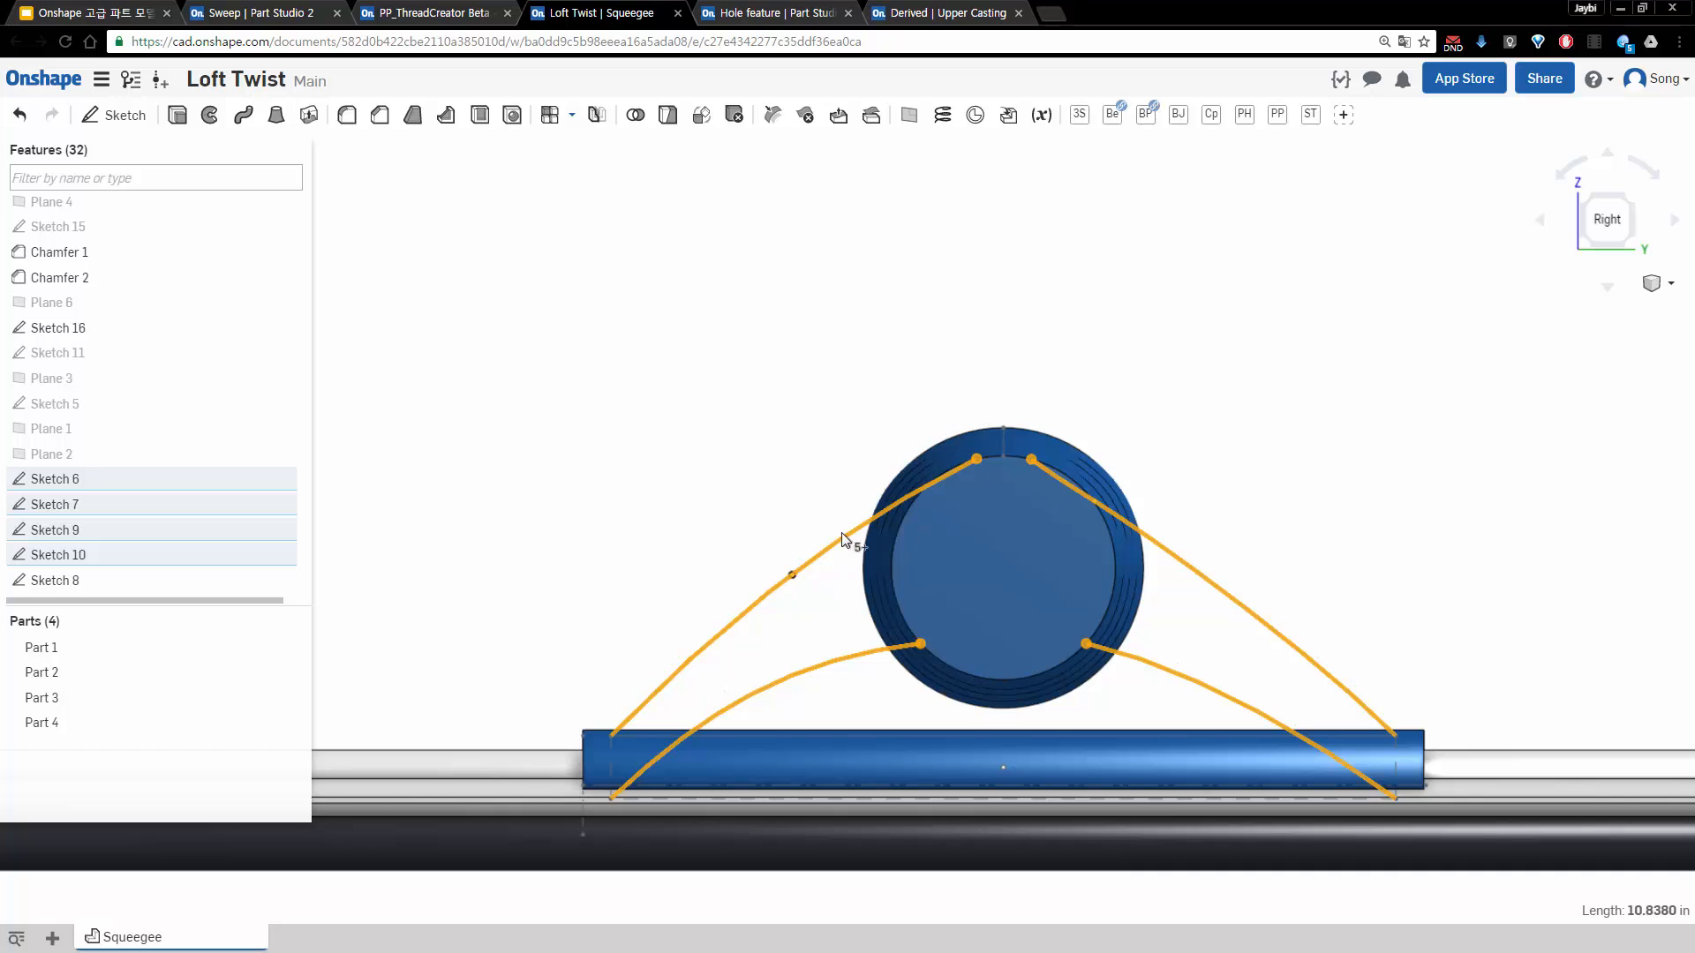
{"action": "left_click", "coordinate": [630, 390]}
Create a solid Add loft from the Sketch 8 face to Sketch 16, with Part 1 and Part 4 as merge scope
{"action": "right_click_drag", "start_coordinate": [699, 380], "coordinate": [655, 401]}
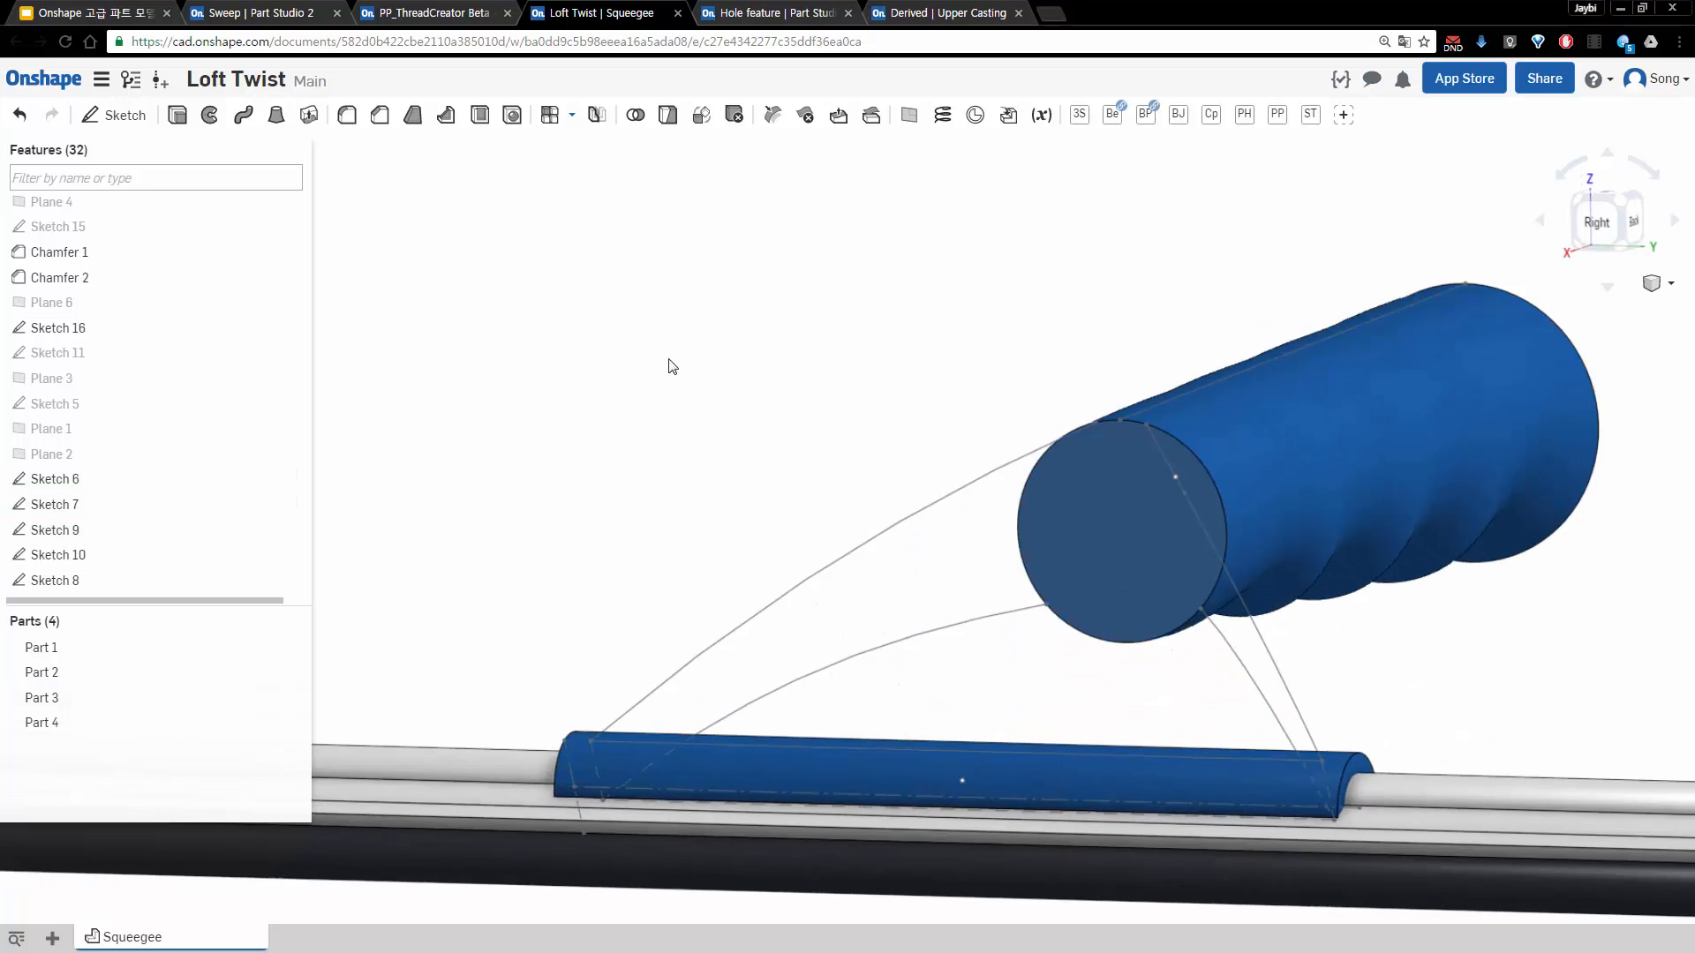
{"action": "scroll", "coordinate": [315, 149], "scroll_direction": "down", "scroll_amount": 2}
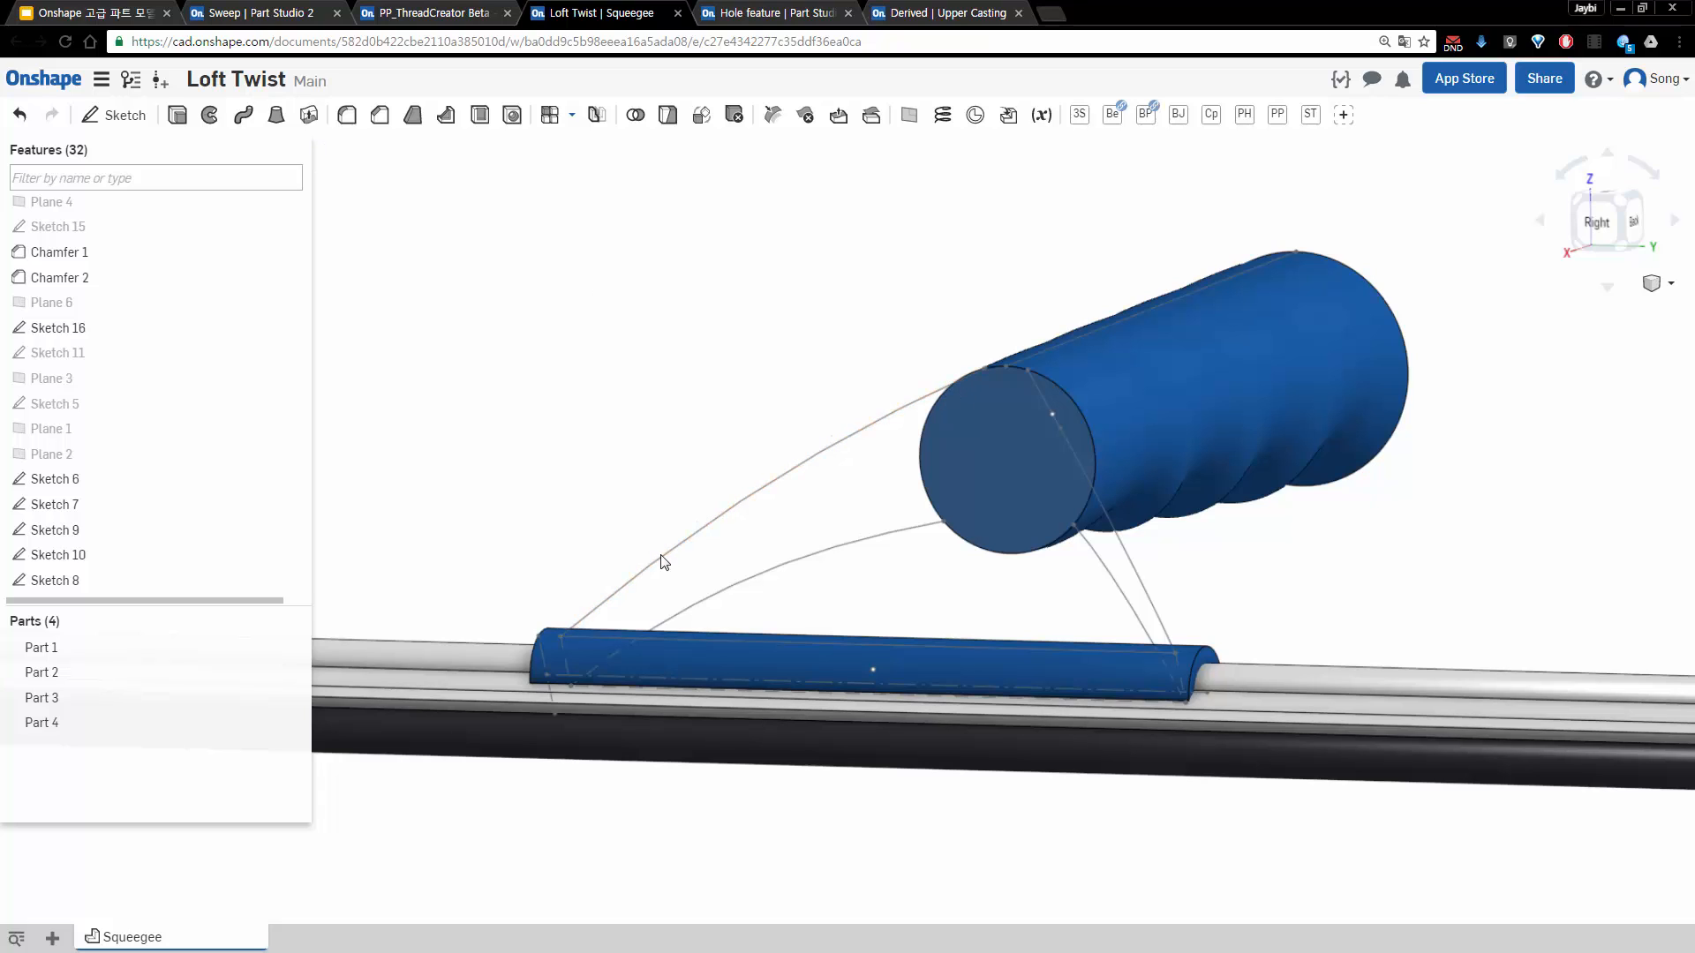
{"action": "left_click", "coordinate": [283, 122]}
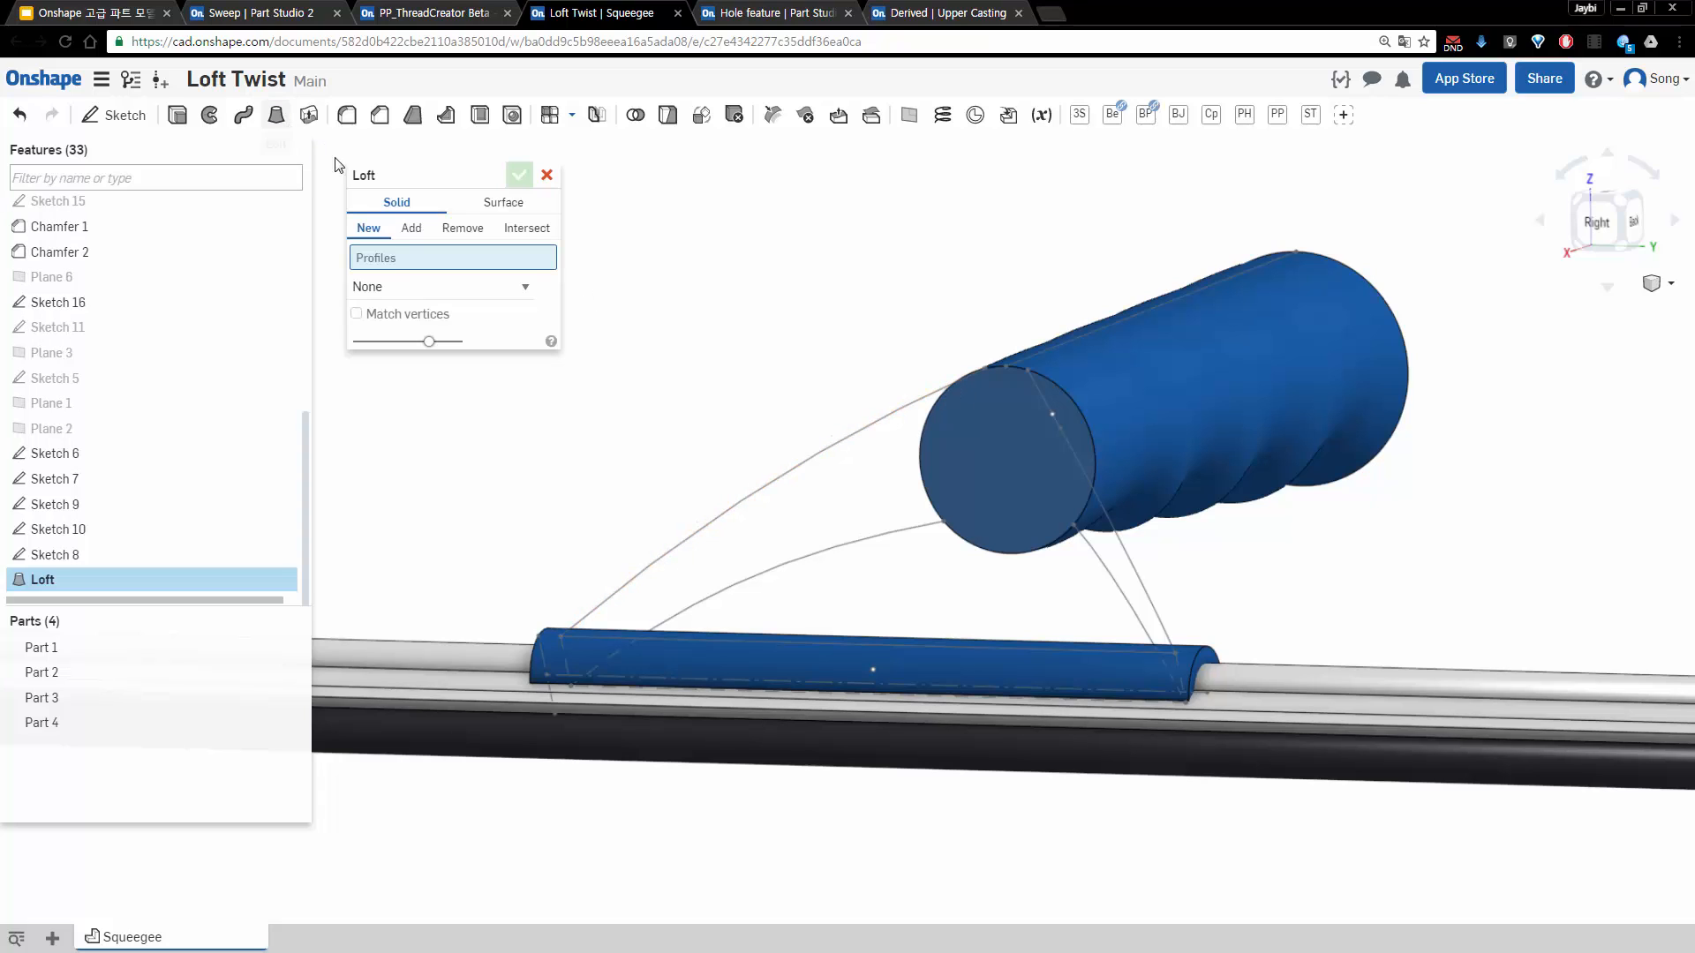
{"action": "left_click", "coordinate": [431, 231]}
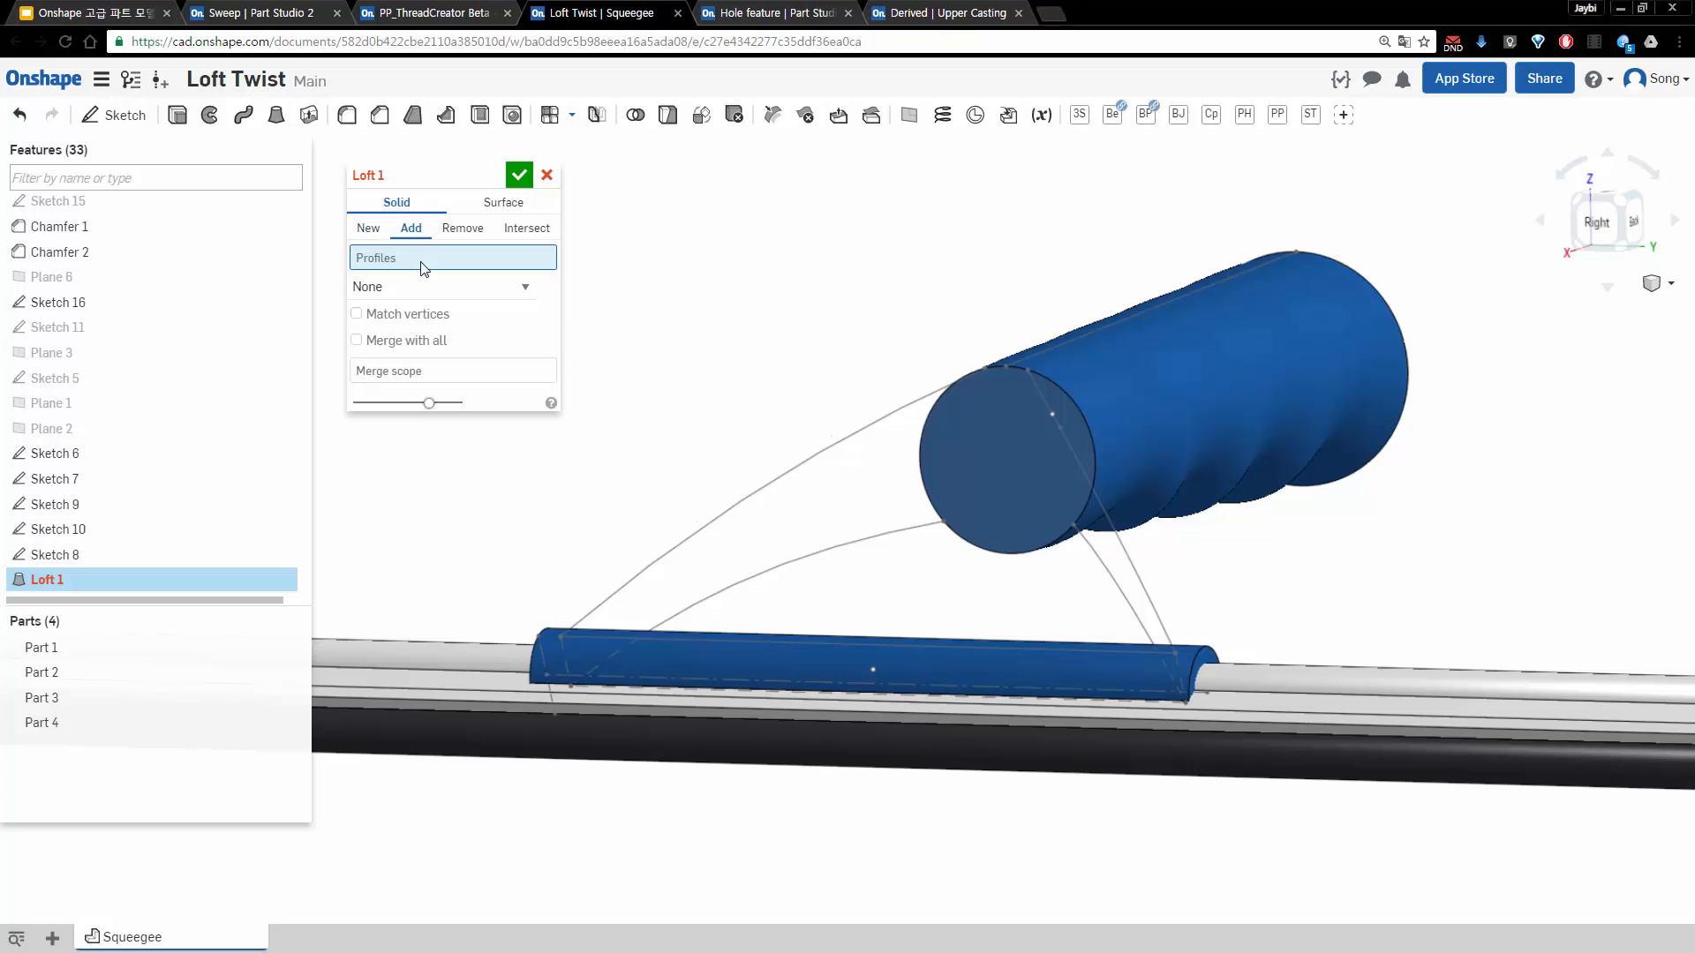
{"action": "left_click", "coordinate": [927, 444]}
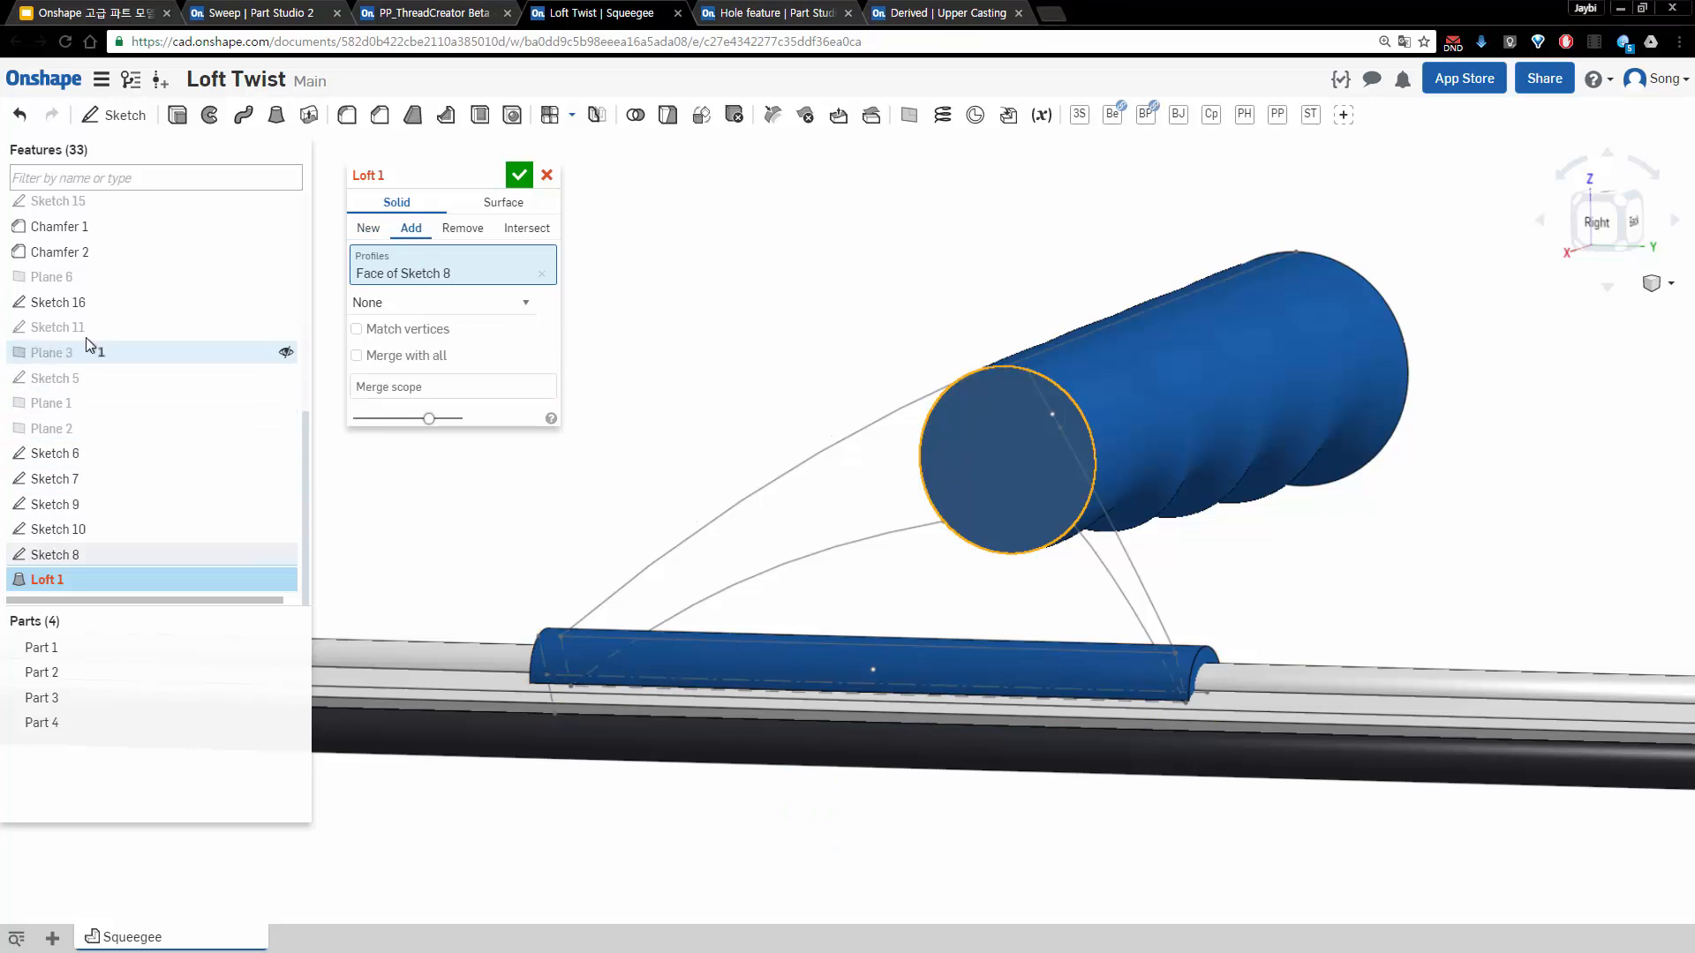
{"action": "left_click", "coordinate": [87, 309]}
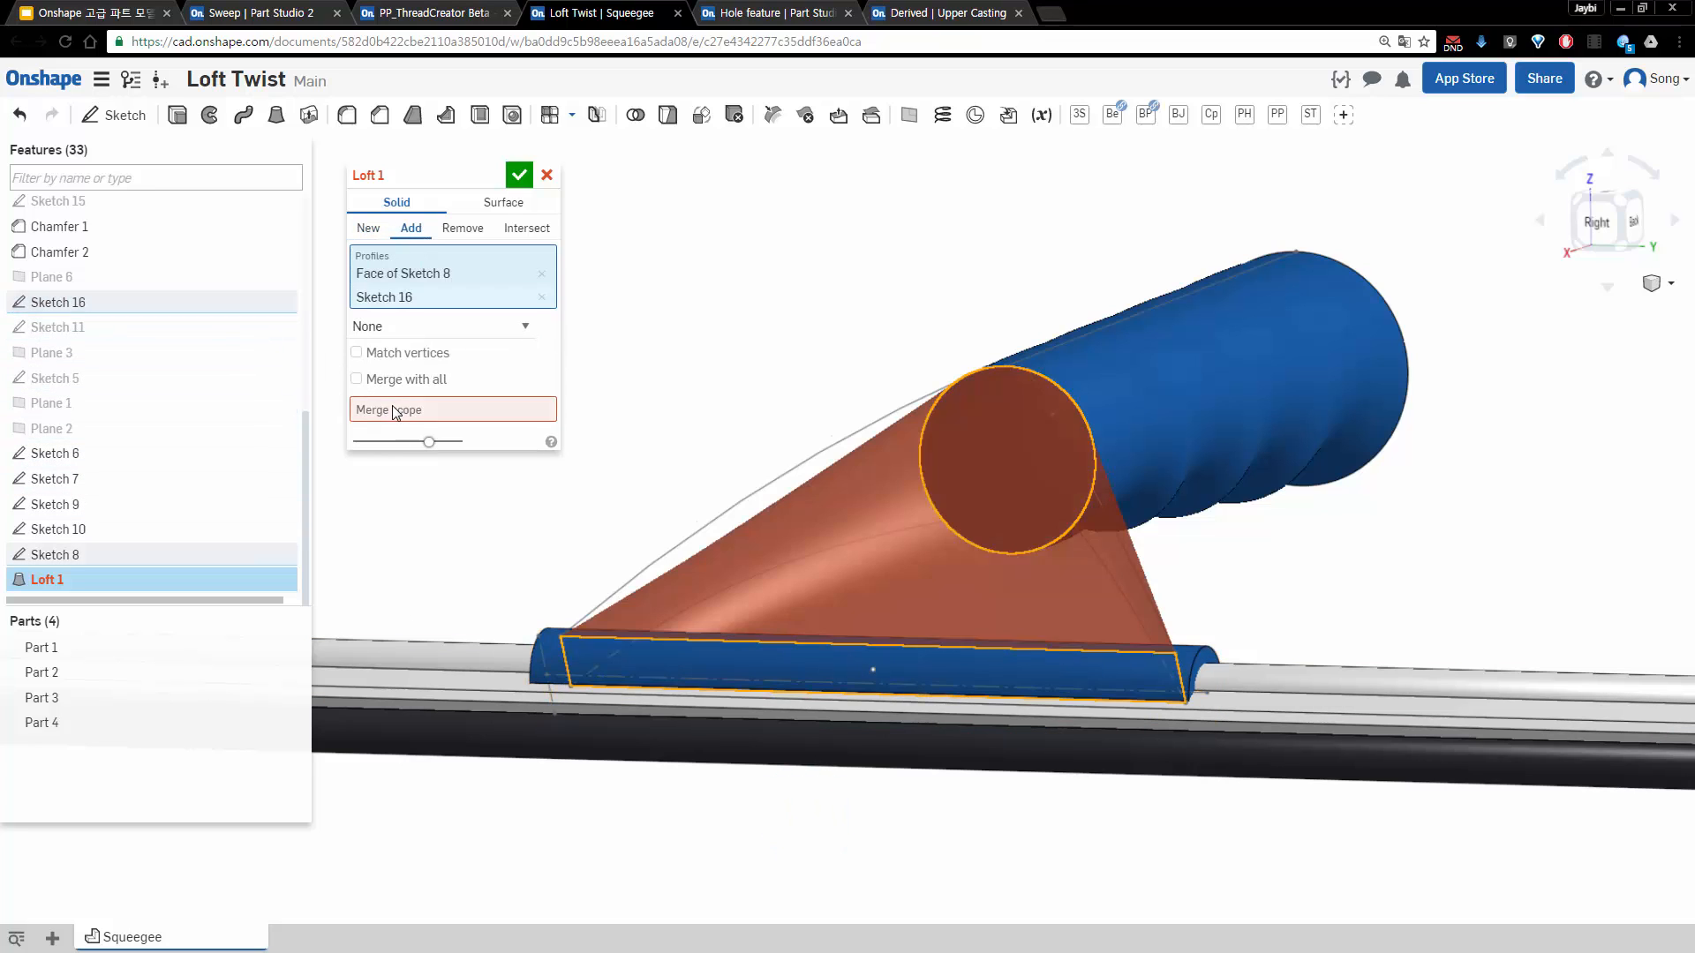
{"action": "left_click", "coordinate": [1061, 659]}
{"action": "left_click", "coordinate": [1094, 547]}
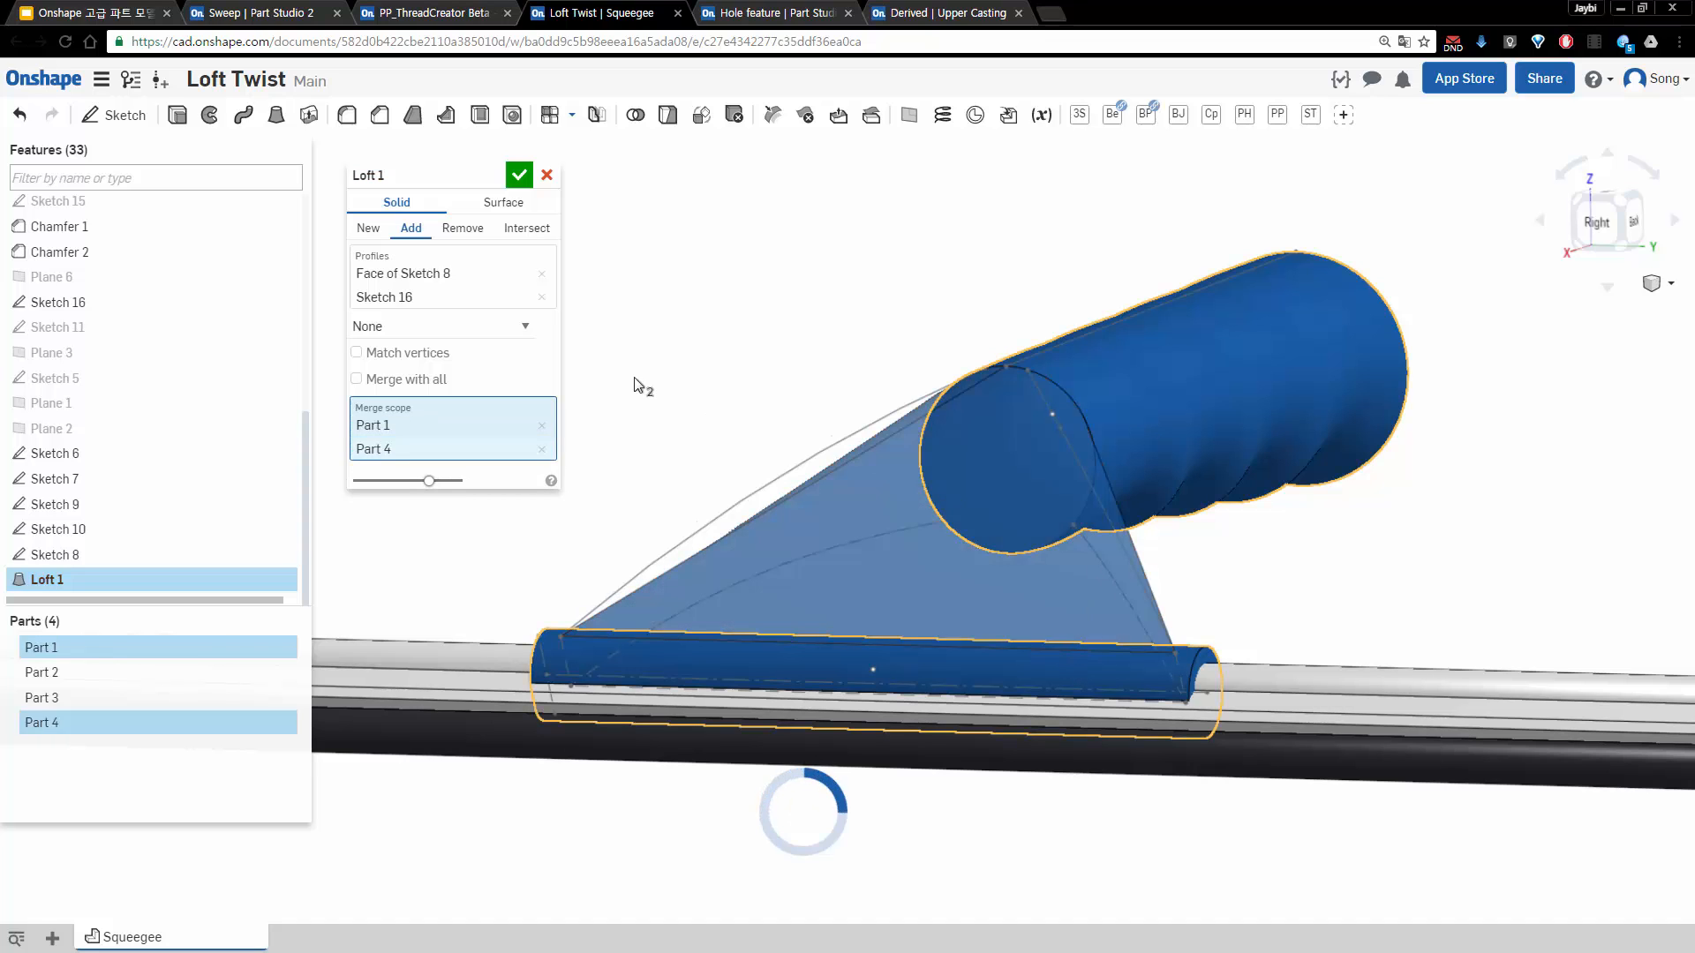
Set the loft's control type to Guides and use the four curves of Sketches 6, 10, 7 and 9 as guides
{"action": "right_click_drag", "start_coordinate": [665, 351], "coordinate": [673, 365]}
{"action": "left_click", "coordinate": [439, 326]}
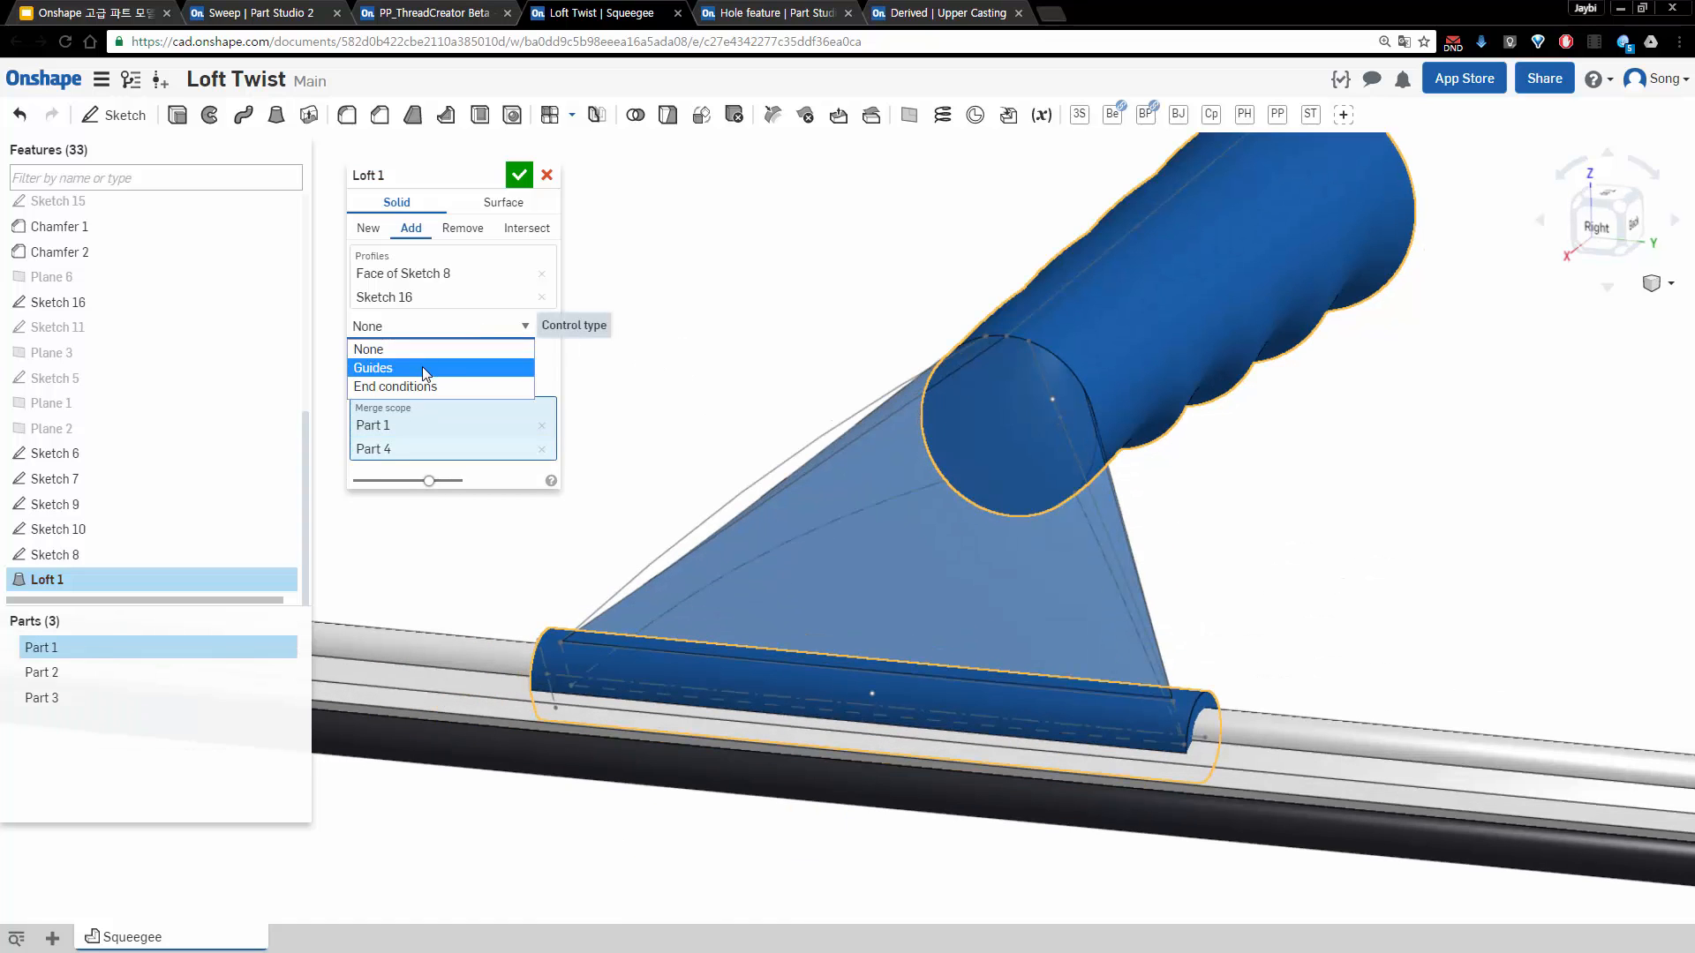
{"action": "left_click", "coordinate": [422, 367]}
{"action": "left_click", "coordinate": [814, 435]}
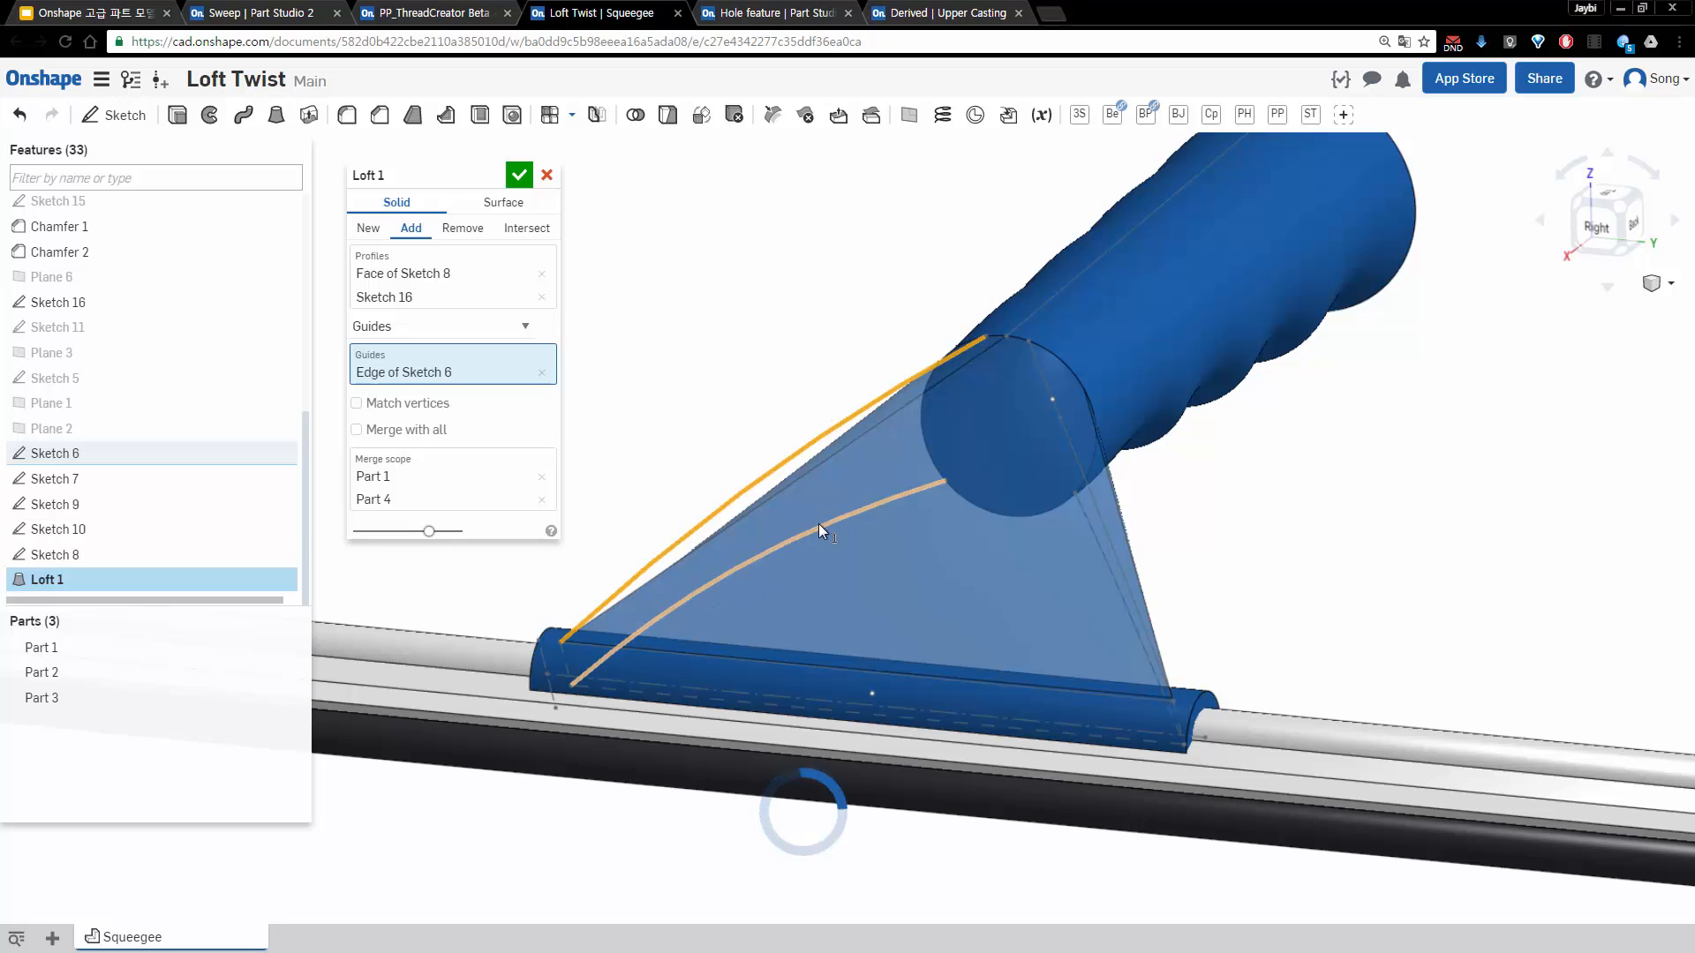
{"action": "left_click", "coordinate": [819, 523]}
{"action": "left_click", "coordinate": [1096, 507]}
{"action": "left_click", "coordinate": [1093, 527]}
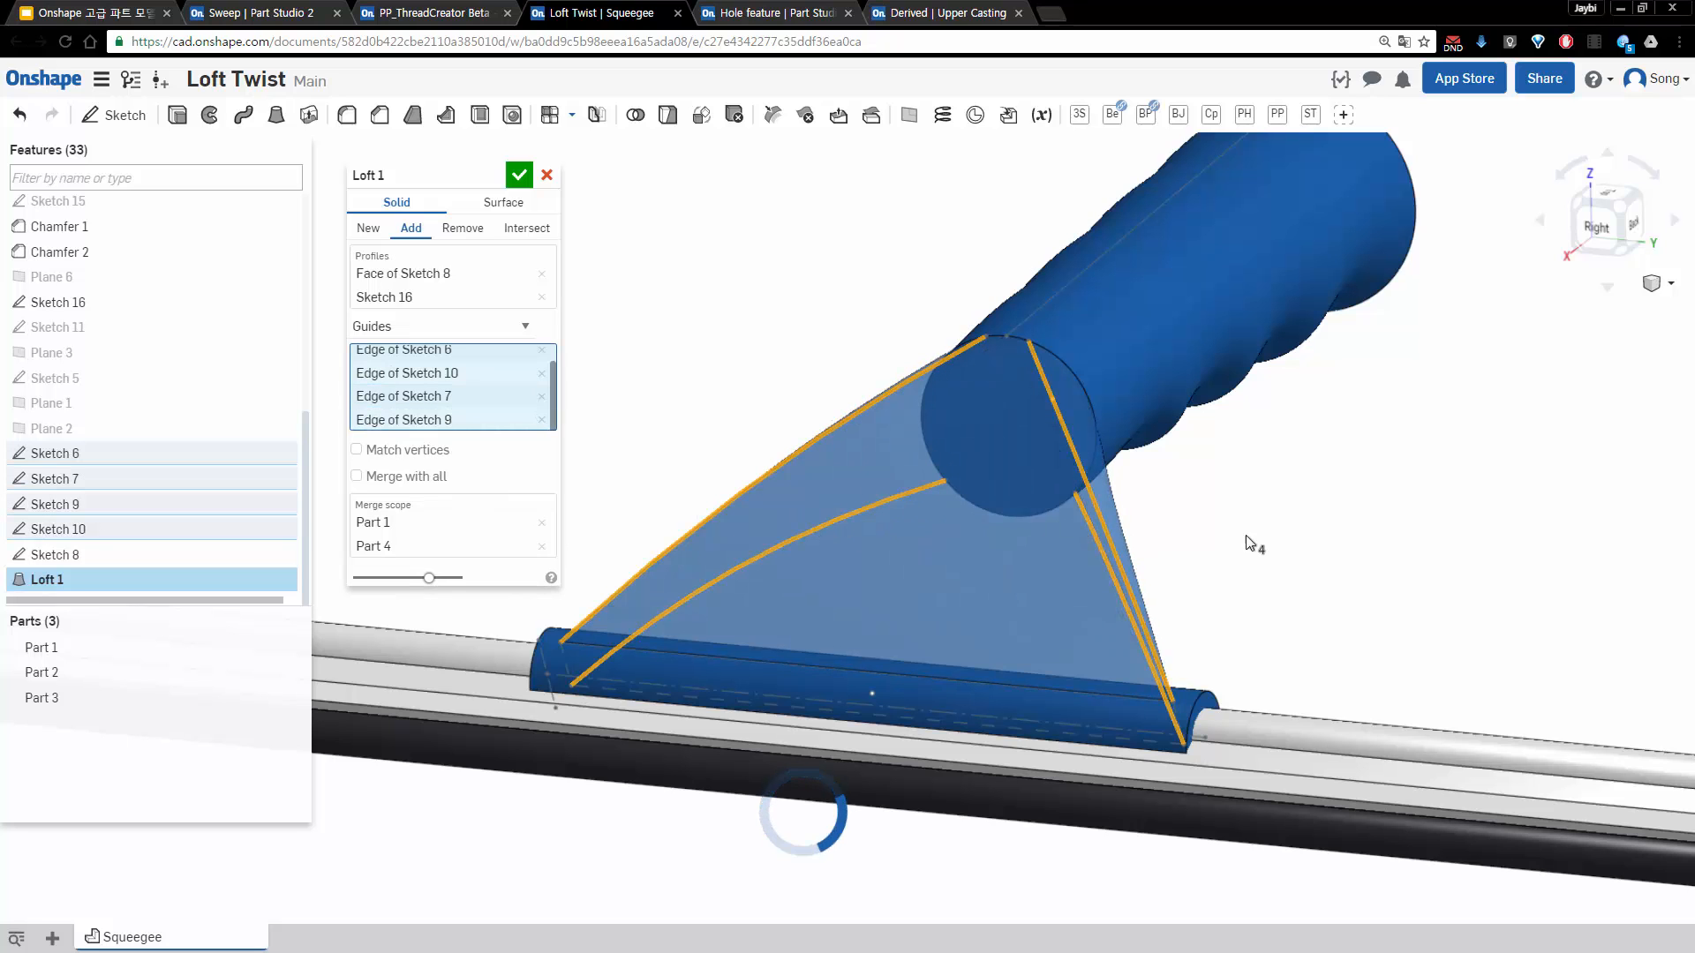
Inspect the guided loft preview from several sides, accept the loft, and review the connection between handle and blade holder
{"action": "mouse_move", "coordinate": [1279, 512]}
{"action": "right_mouse_down"}
{"action": "mouse_move", "coordinate": [1304, 486]}
{"action": "mouse_move", "coordinate": [1296, 519]}
{"action": "right_mouse_up"}
{"action": "right_click_drag", "start_coordinate": [1206, 489], "coordinate": [545, 195]}
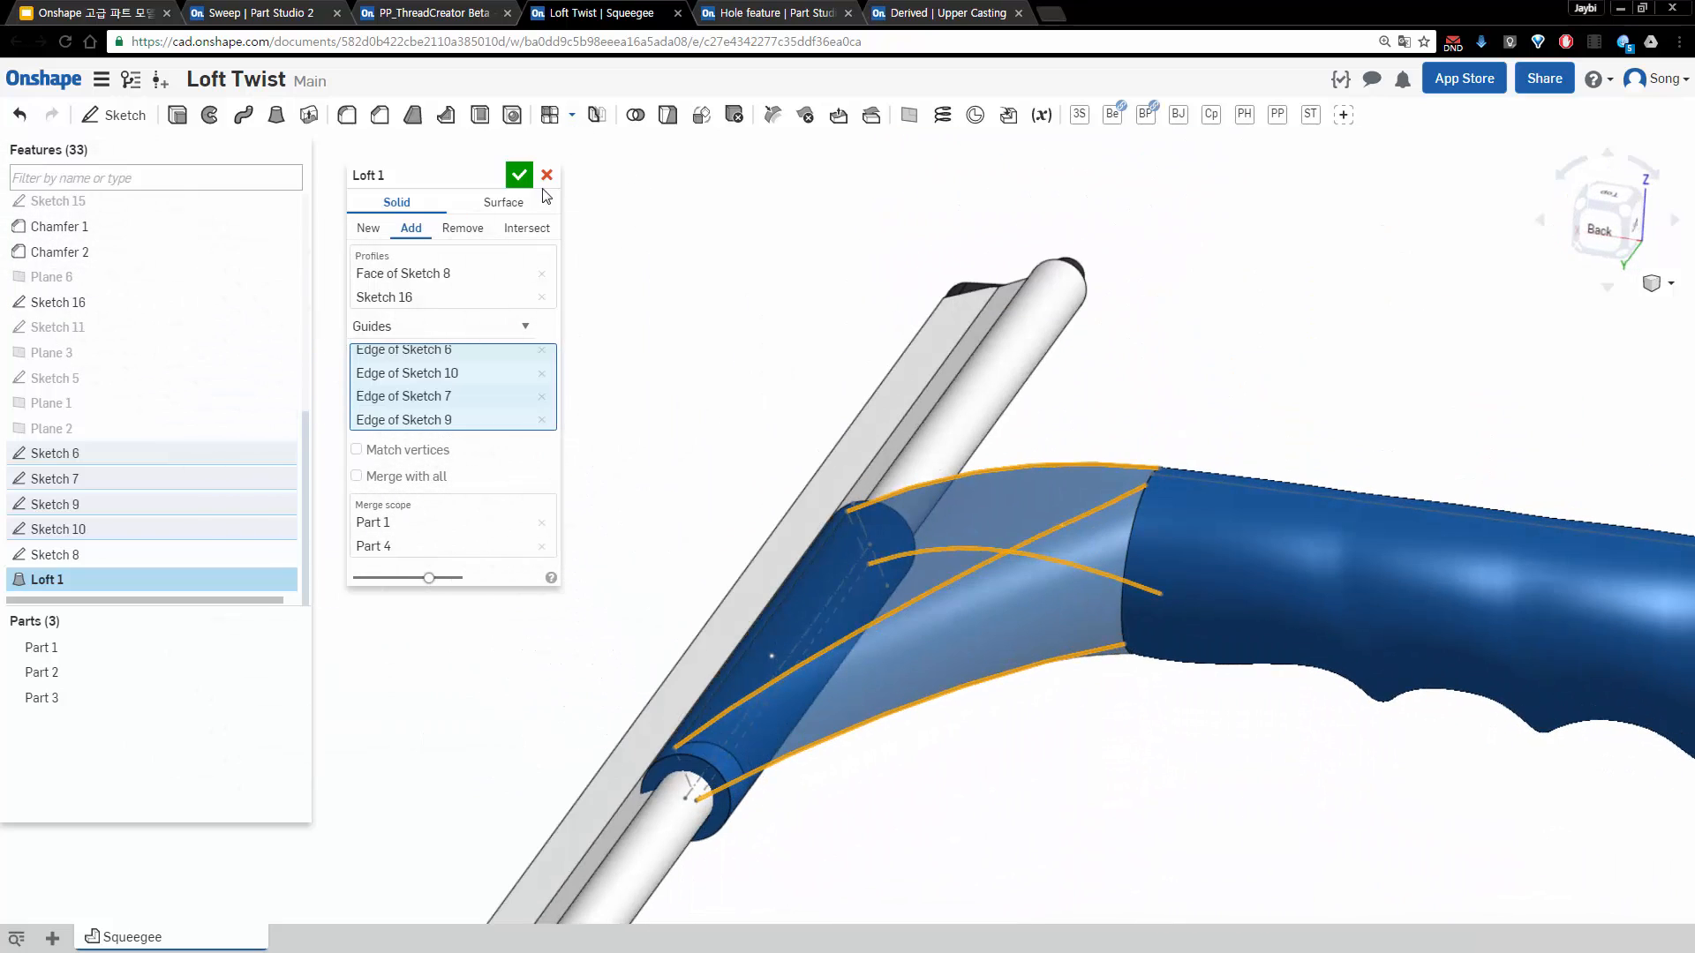
{"action": "left_click", "coordinate": [519, 177]}
{"action": "right_click_drag", "start_coordinate": [1051, 439], "coordinate": [1351, 476]}
{"action": "middle_click_drag", "start_coordinate": [1212, 423], "coordinate": [1105, 389]}
{"action": "scroll", "coordinate": [1104, 389], "scroll_direction": "down", "scroll_amount": 2}
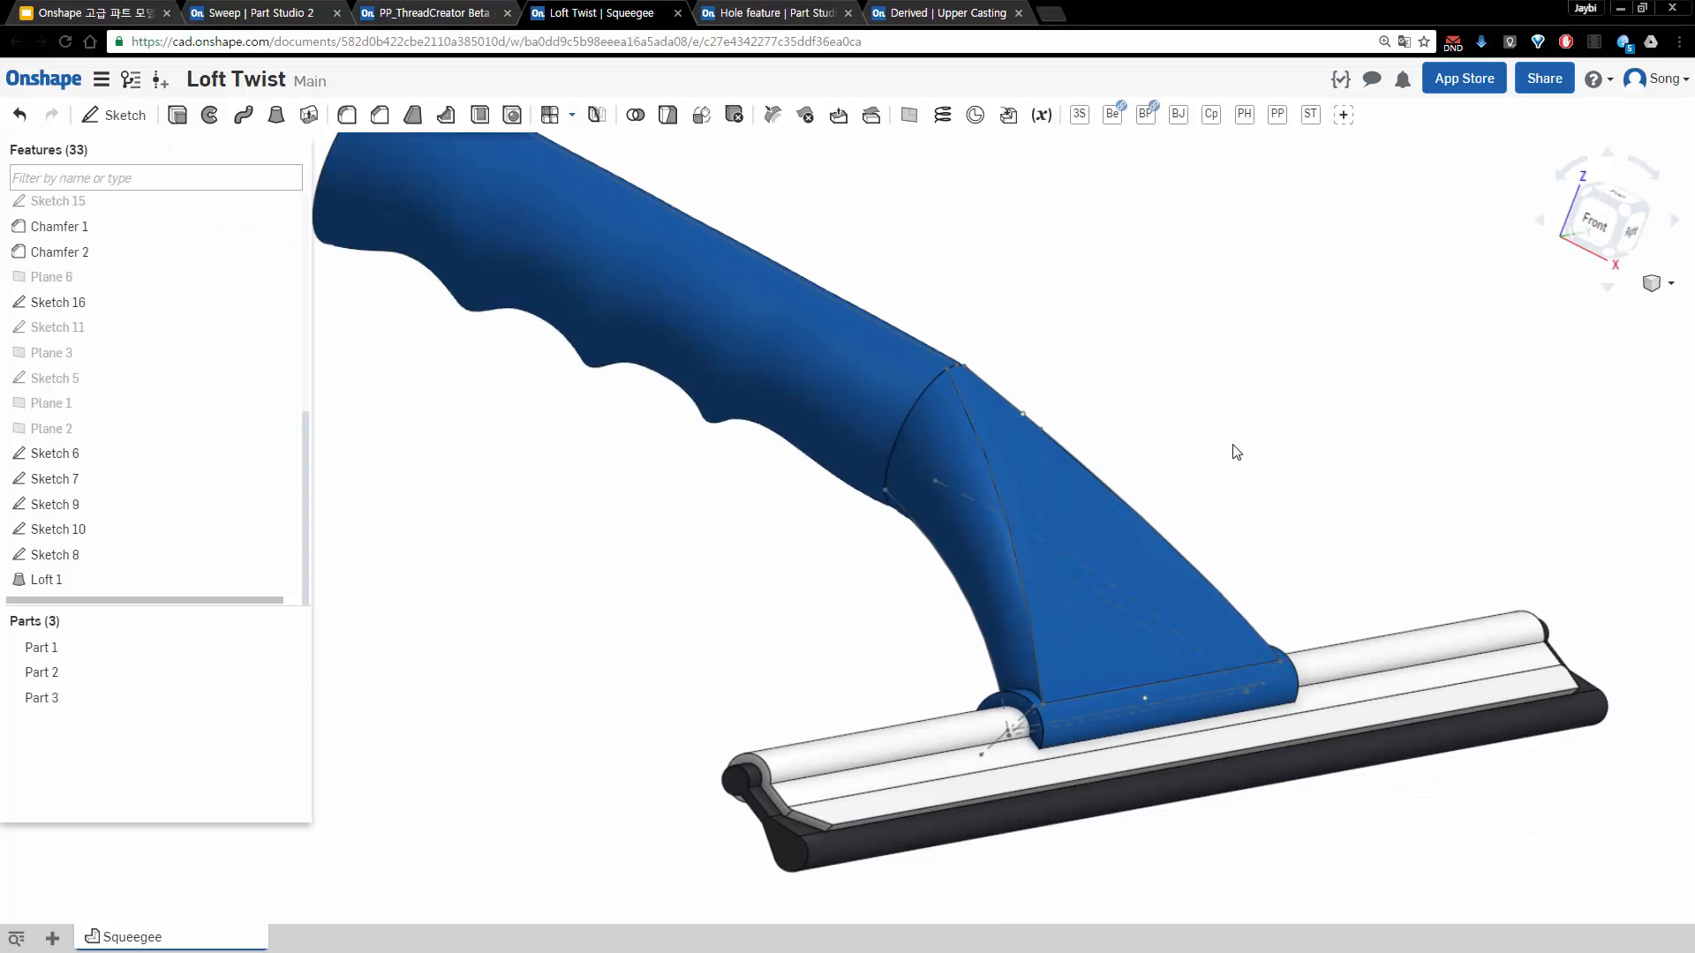
Reopen Loft 1, change its control type to End conditions, and set the start profile condition to Normal to profile
{"action": "right_click_drag", "start_coordinate": [1232, 443], "coordinate": [913, 452]}
{"action": "double_click", "coordinate": [136, 579]}
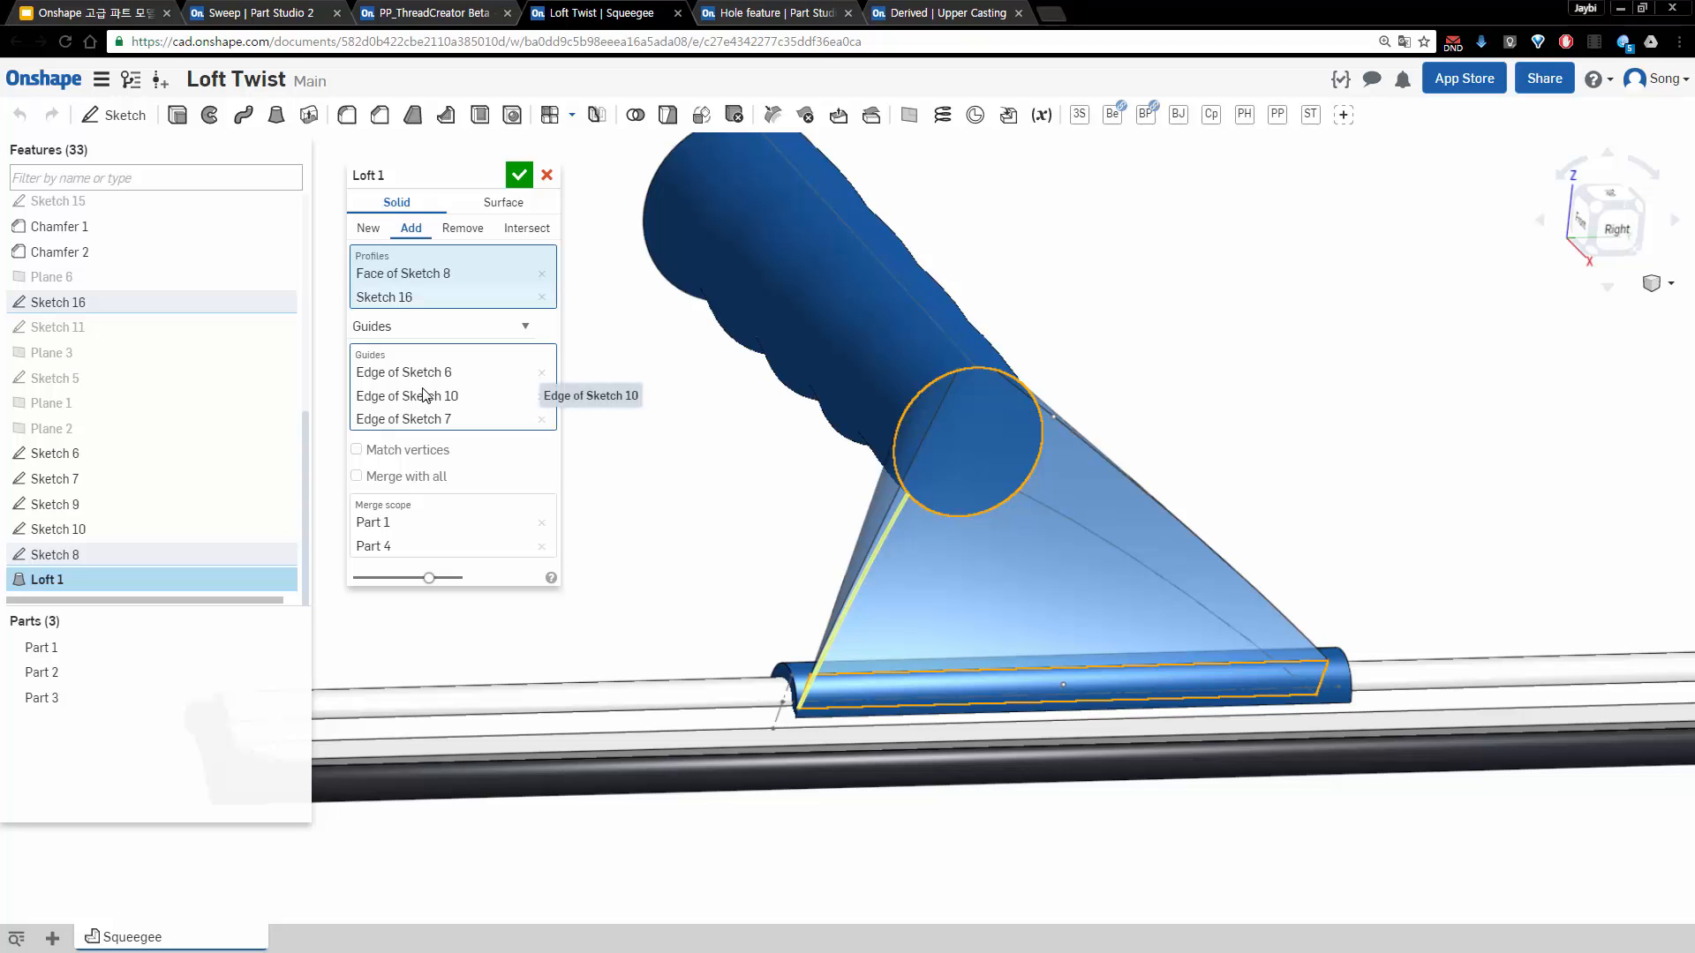
{"action": "left_click", "coordinate": [431, 331]}
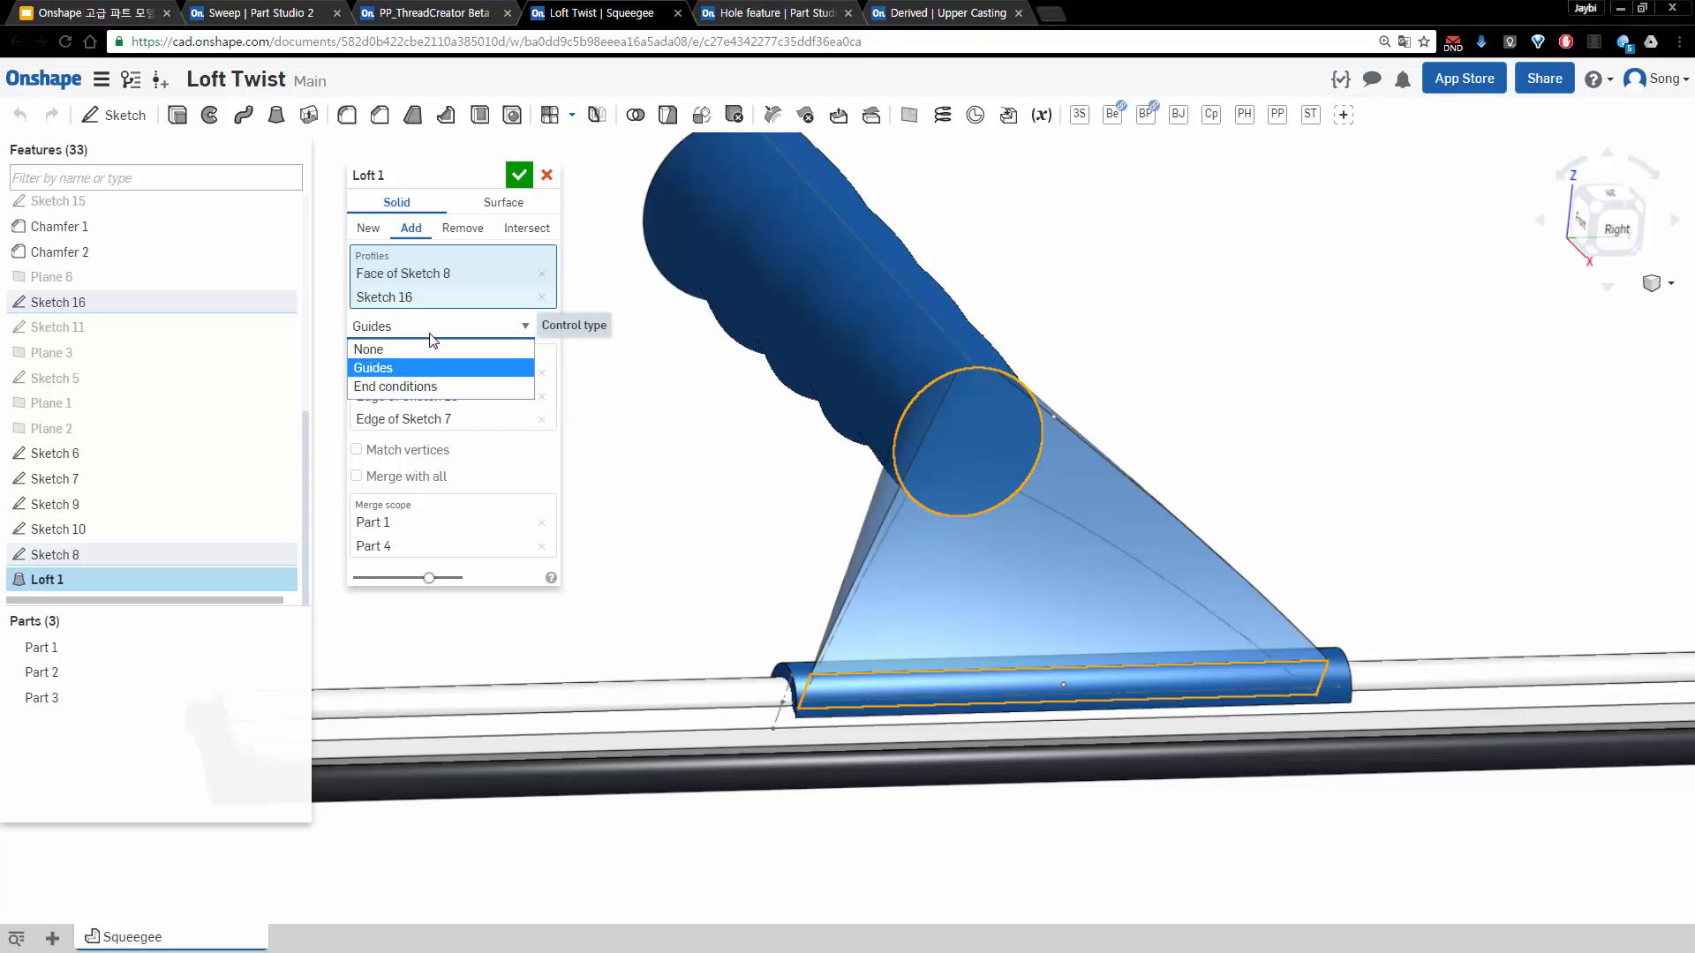
{"action": "left_click", "coordinate": [405, 386]}
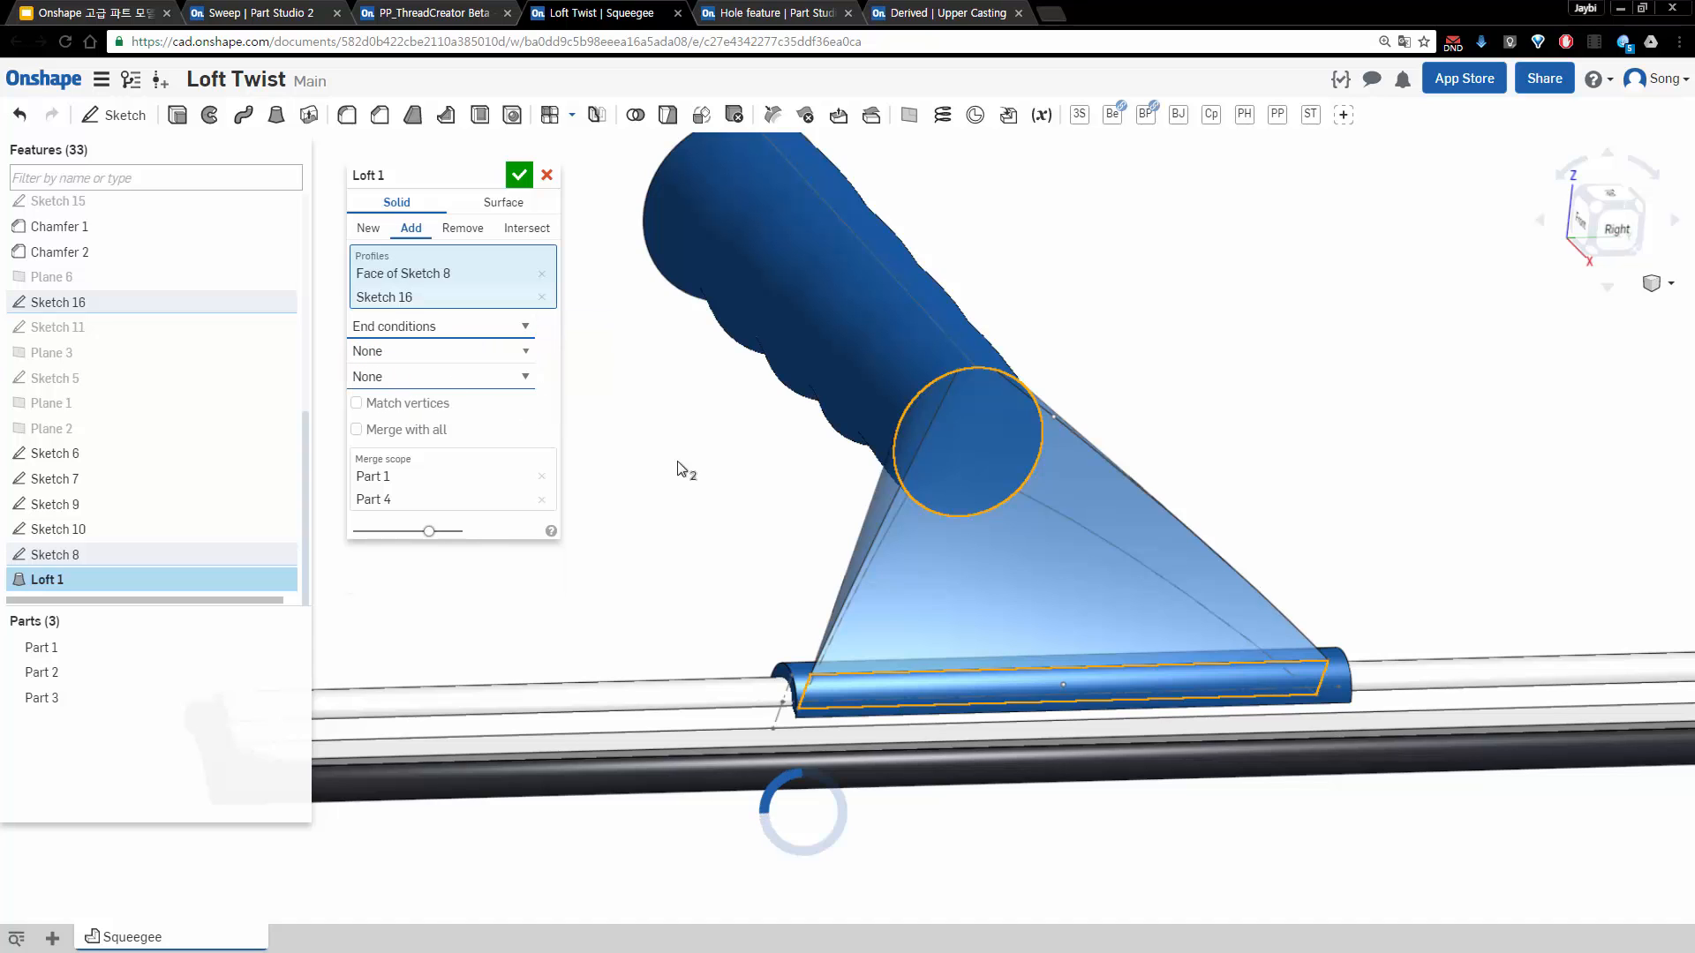
{"action": "right_click_drag", "start_coordinate": [745, 534], "coordinate": [772, 518]}
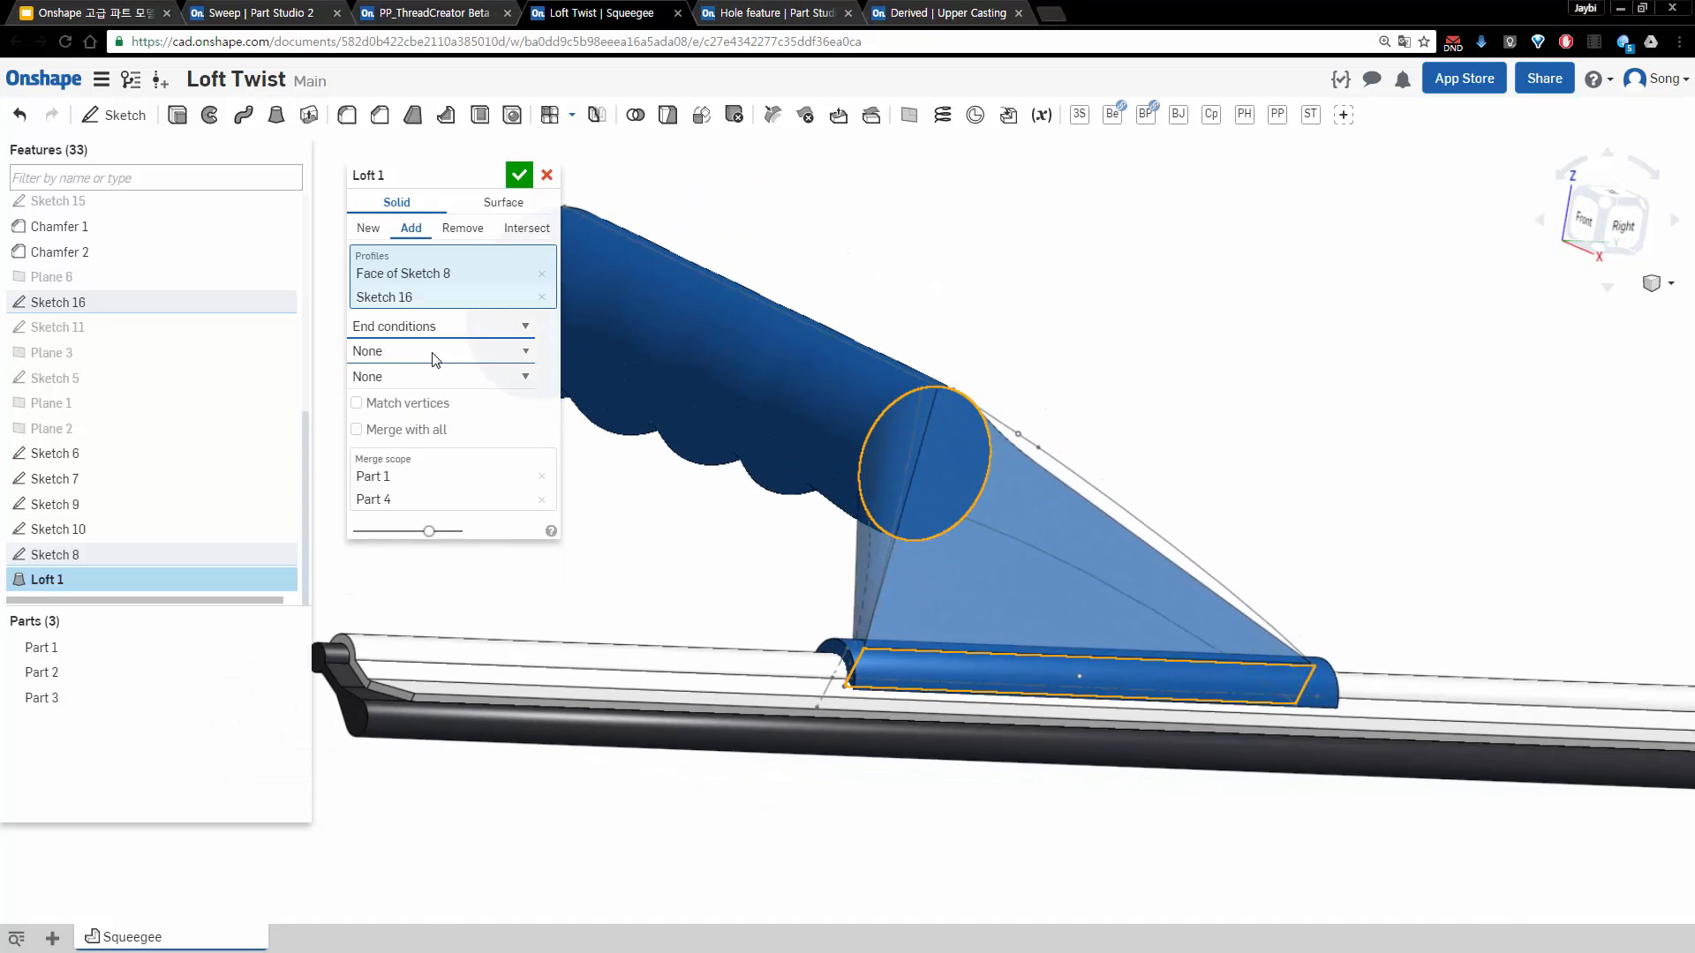
{"action": "left_click", "coordinate": [433, 353]}
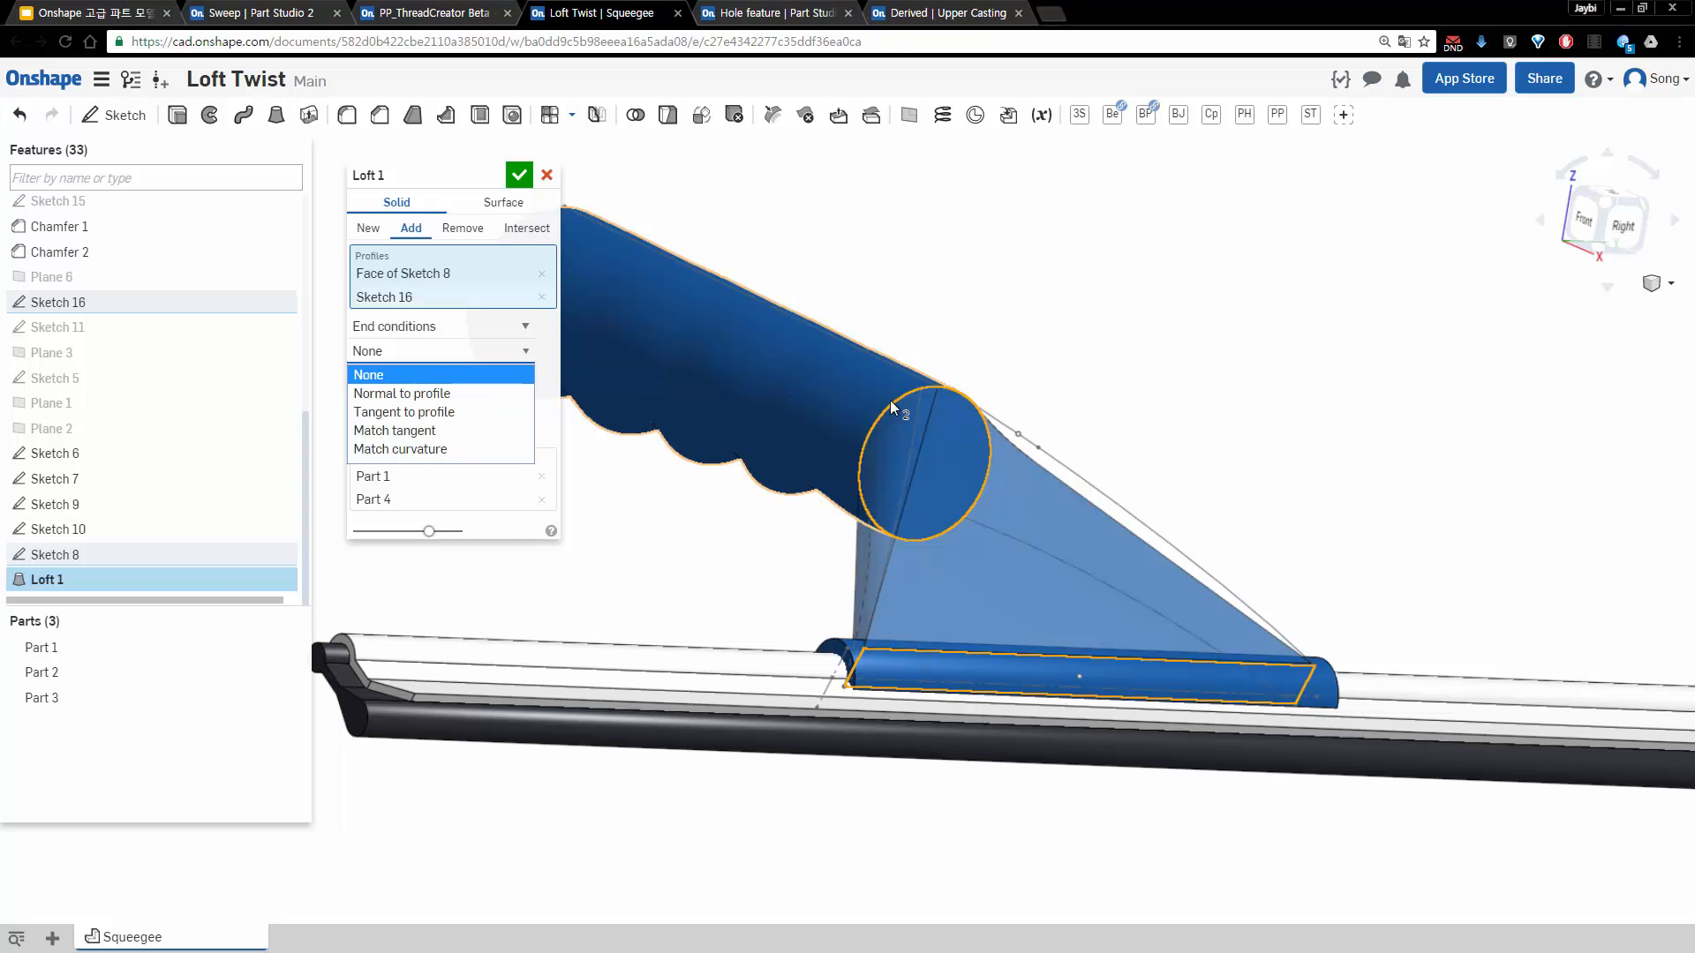
{"action": "left_click", "coordinate": [417, 392]}
{"action": "right_click_drag", "start_coordinate": [950, 553], "coordinate": [1034, 563]}
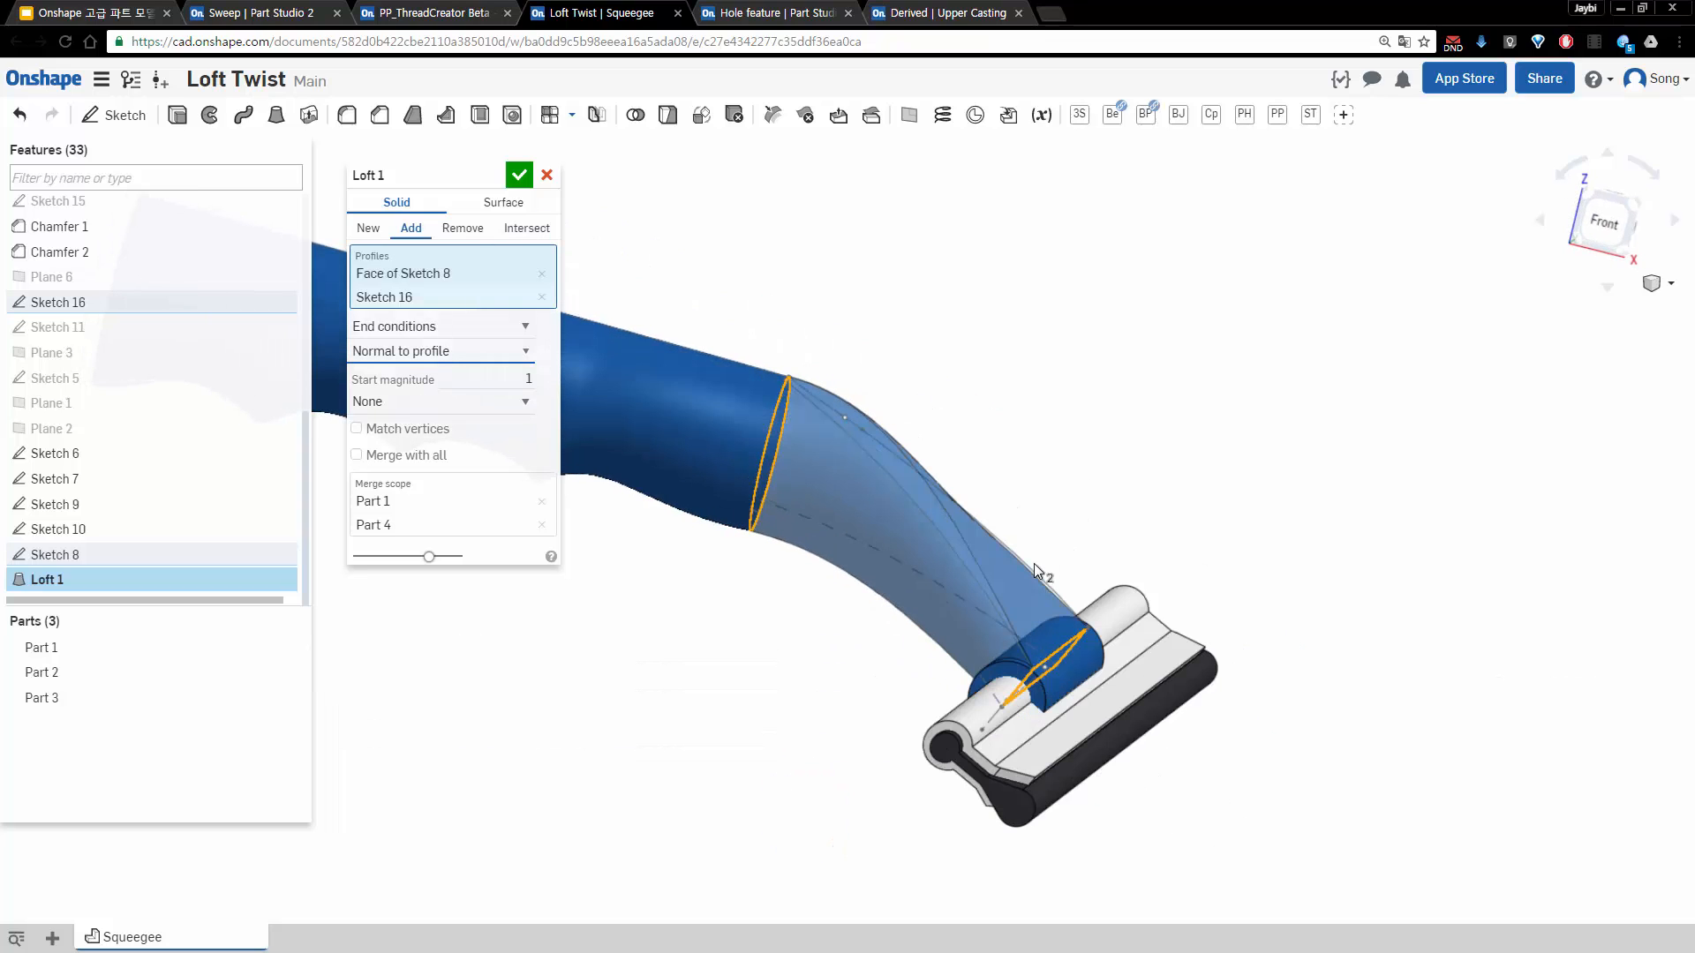
Switch the loft's start profile condition to None and back to Normal to profile to compare the shape at the handle
{"action": "left_click", "coordinate": [494, 352]}
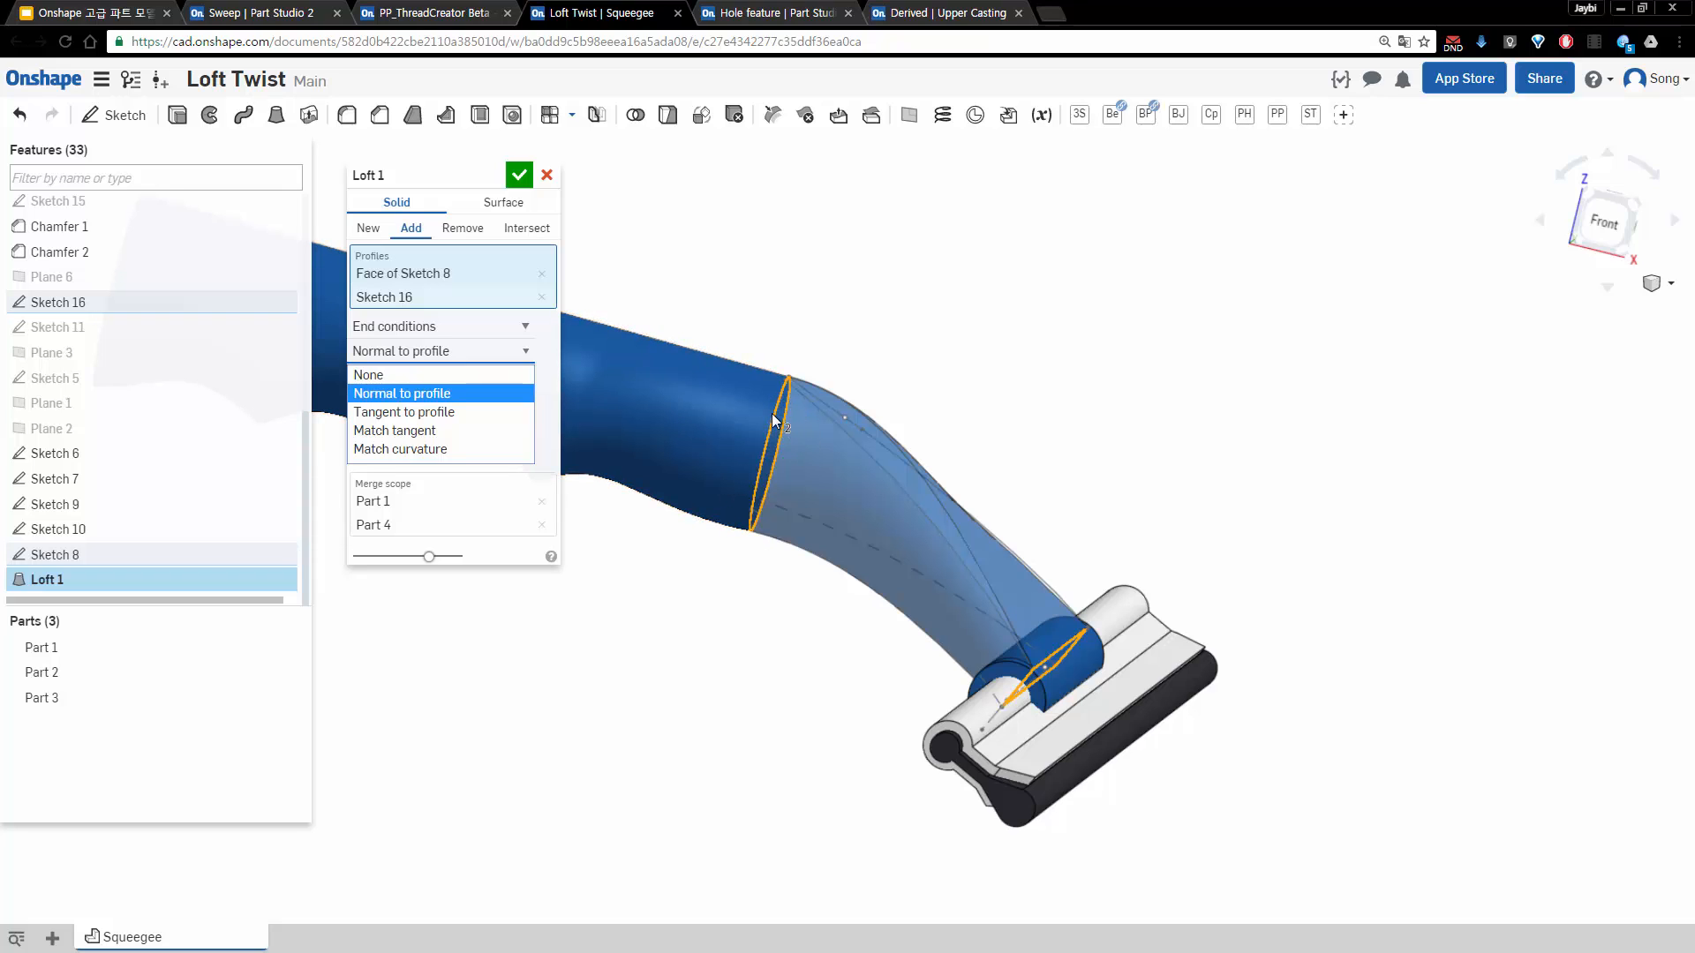
{"action": "left_click", "coordinate": [403, 372]}
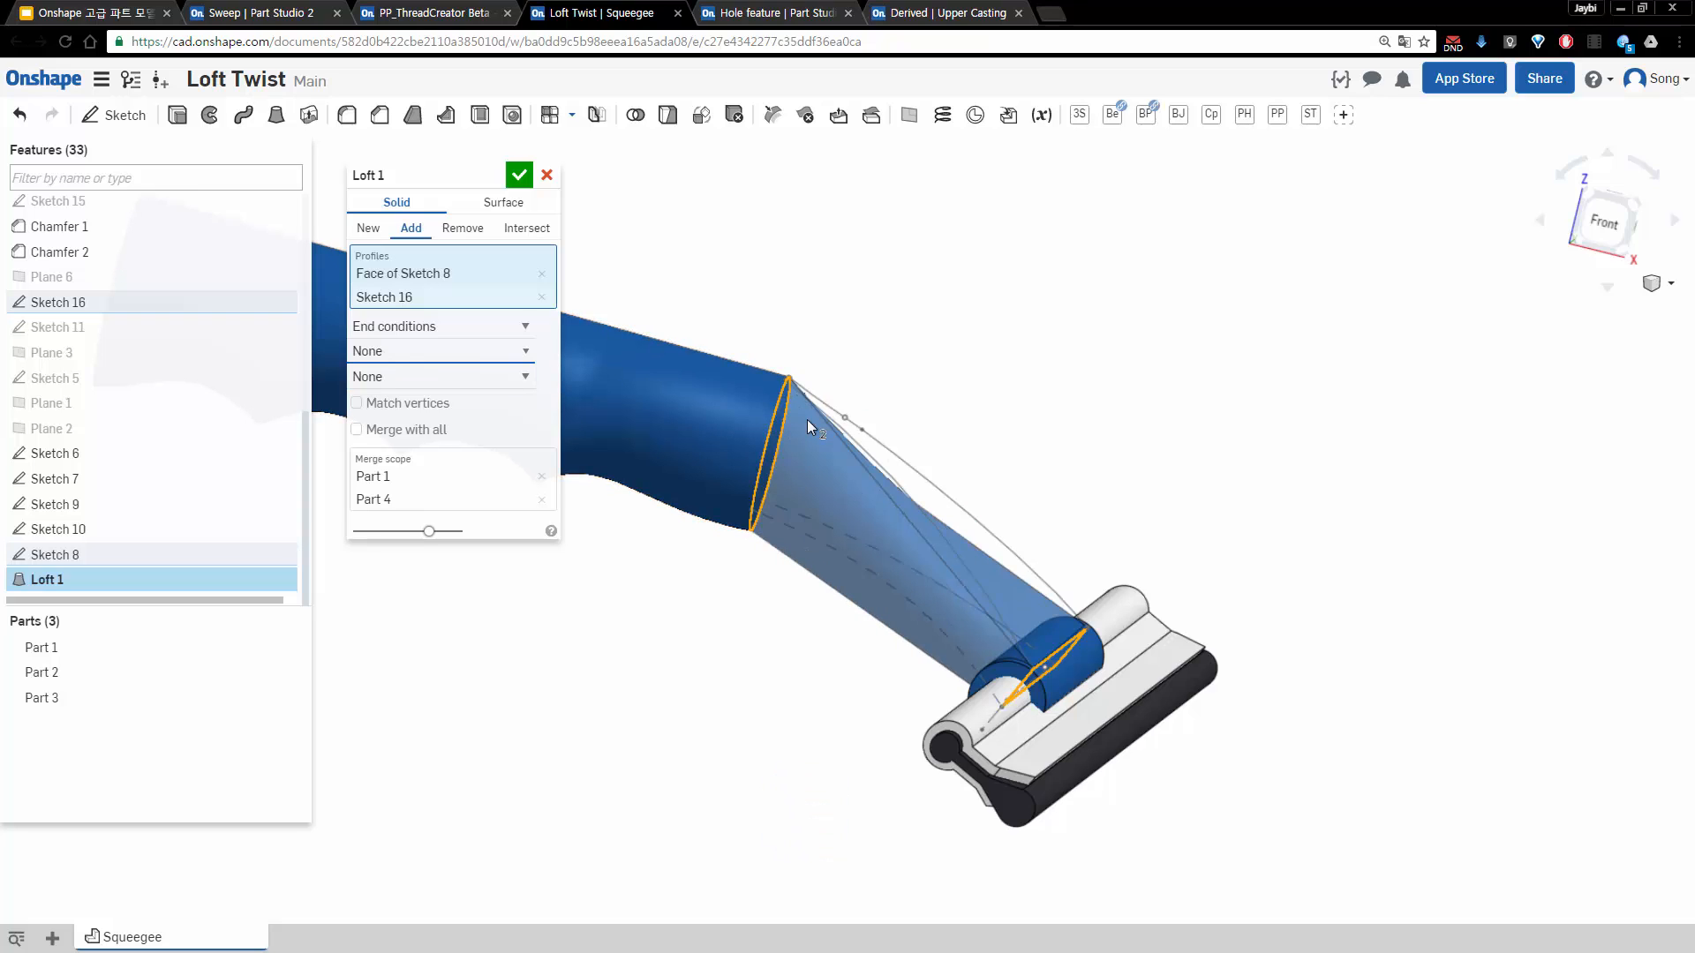
{"action": "left_click", "coordinate": [434, 355]}
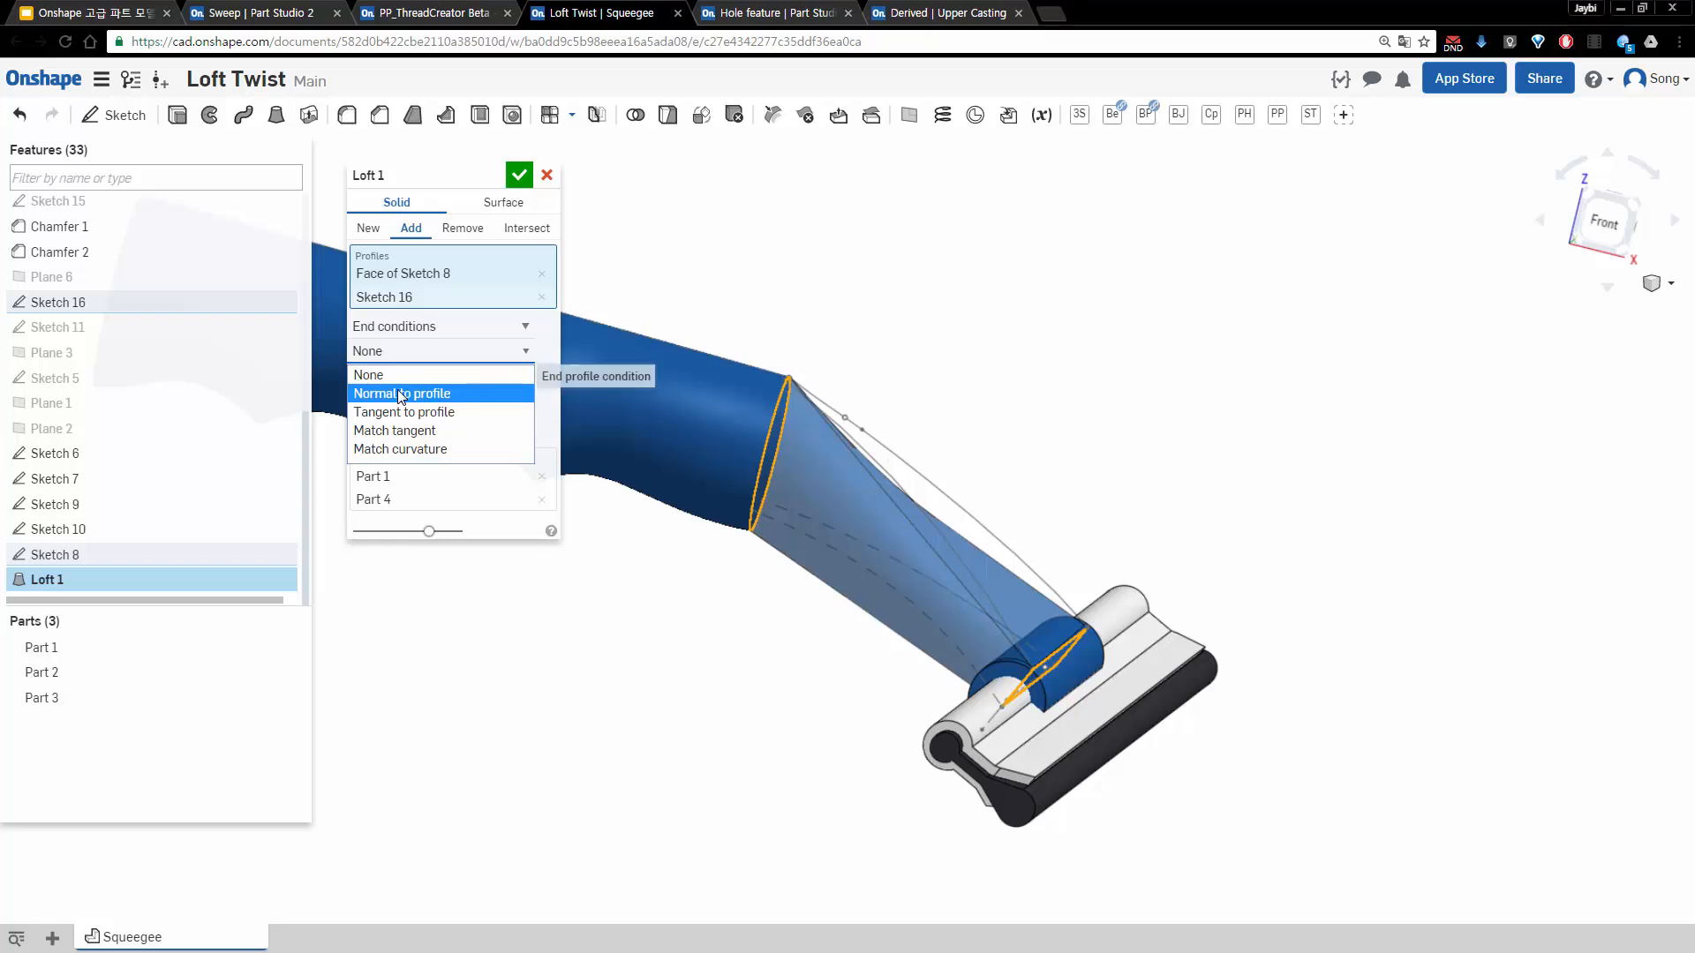
{"action": "left_click", "coordinate": [401, 393]}
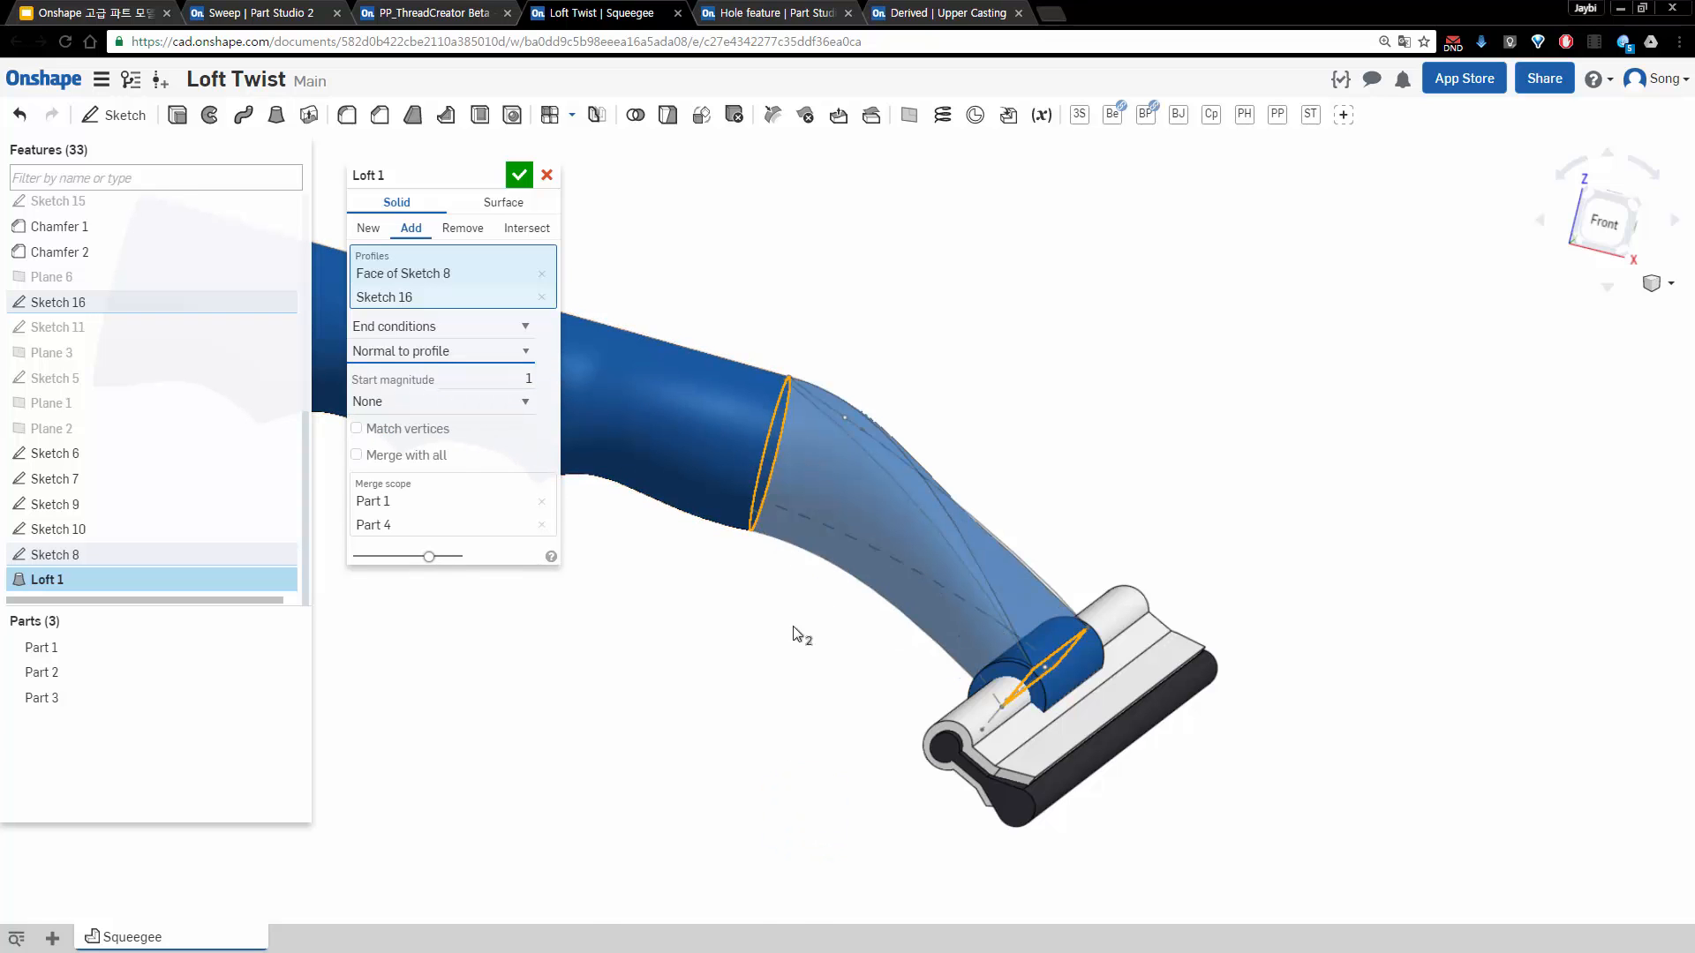
{"action": "right_click_drag", "start_coordinate": [794, 632], "coordinate": [744, 668]}
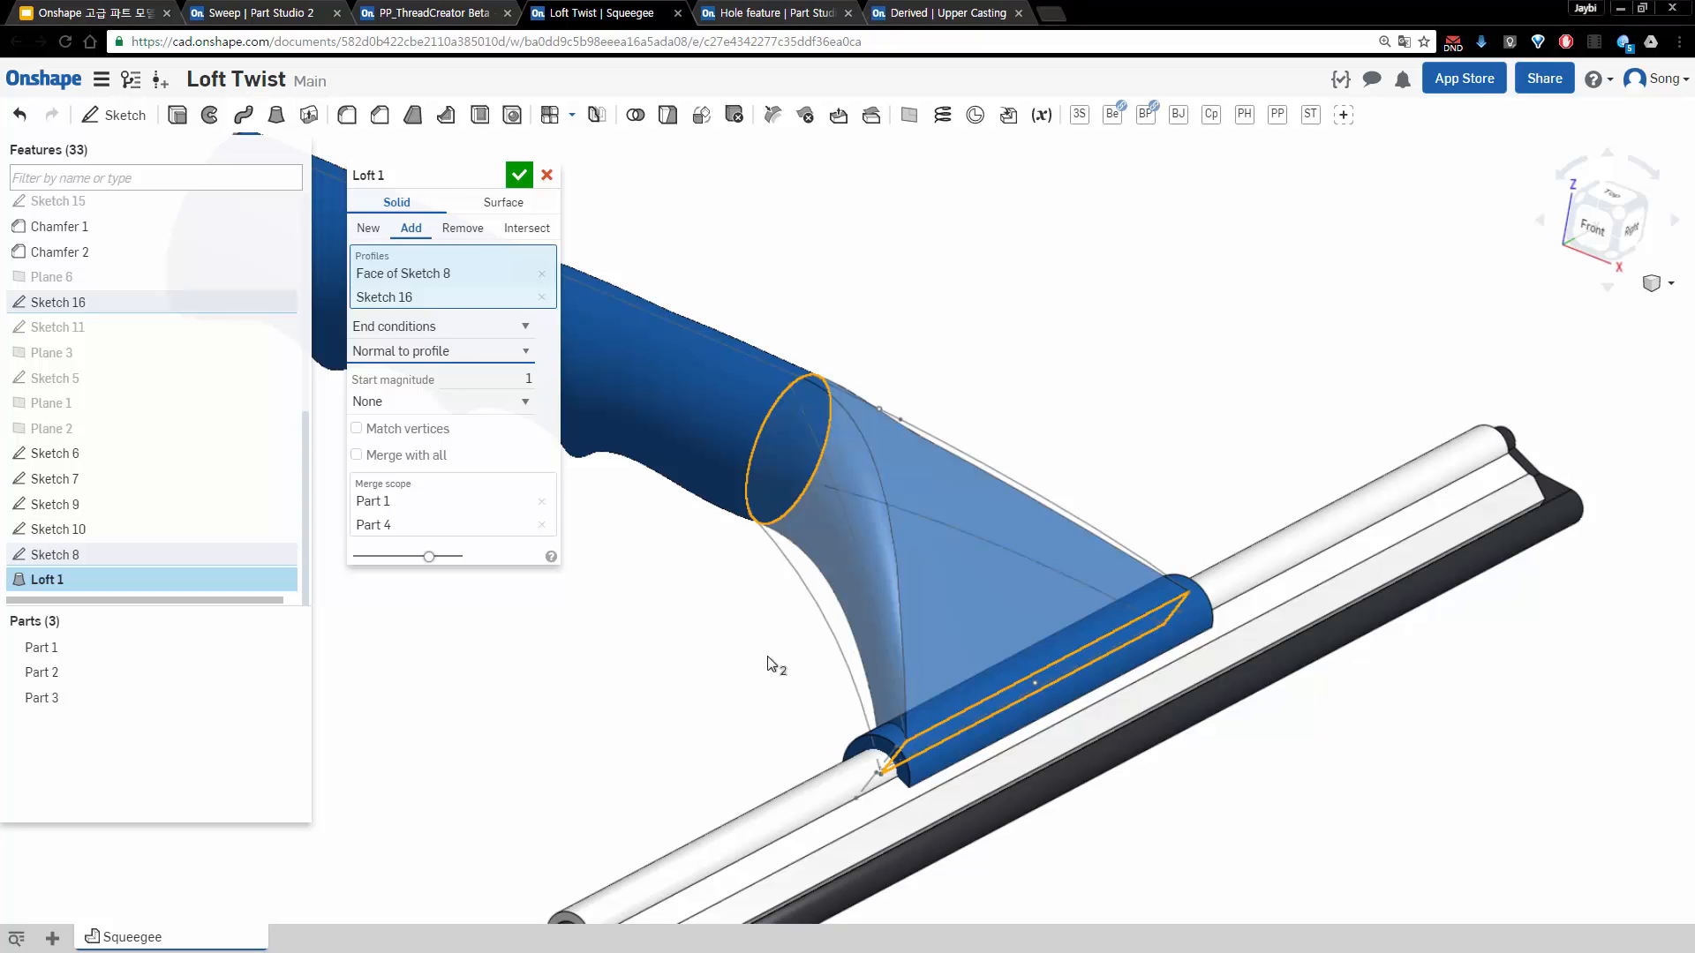
Set the loft's control type to None for comparison, and return it to Guides
{"action": "left_click", "coordinate": [437, 327]}
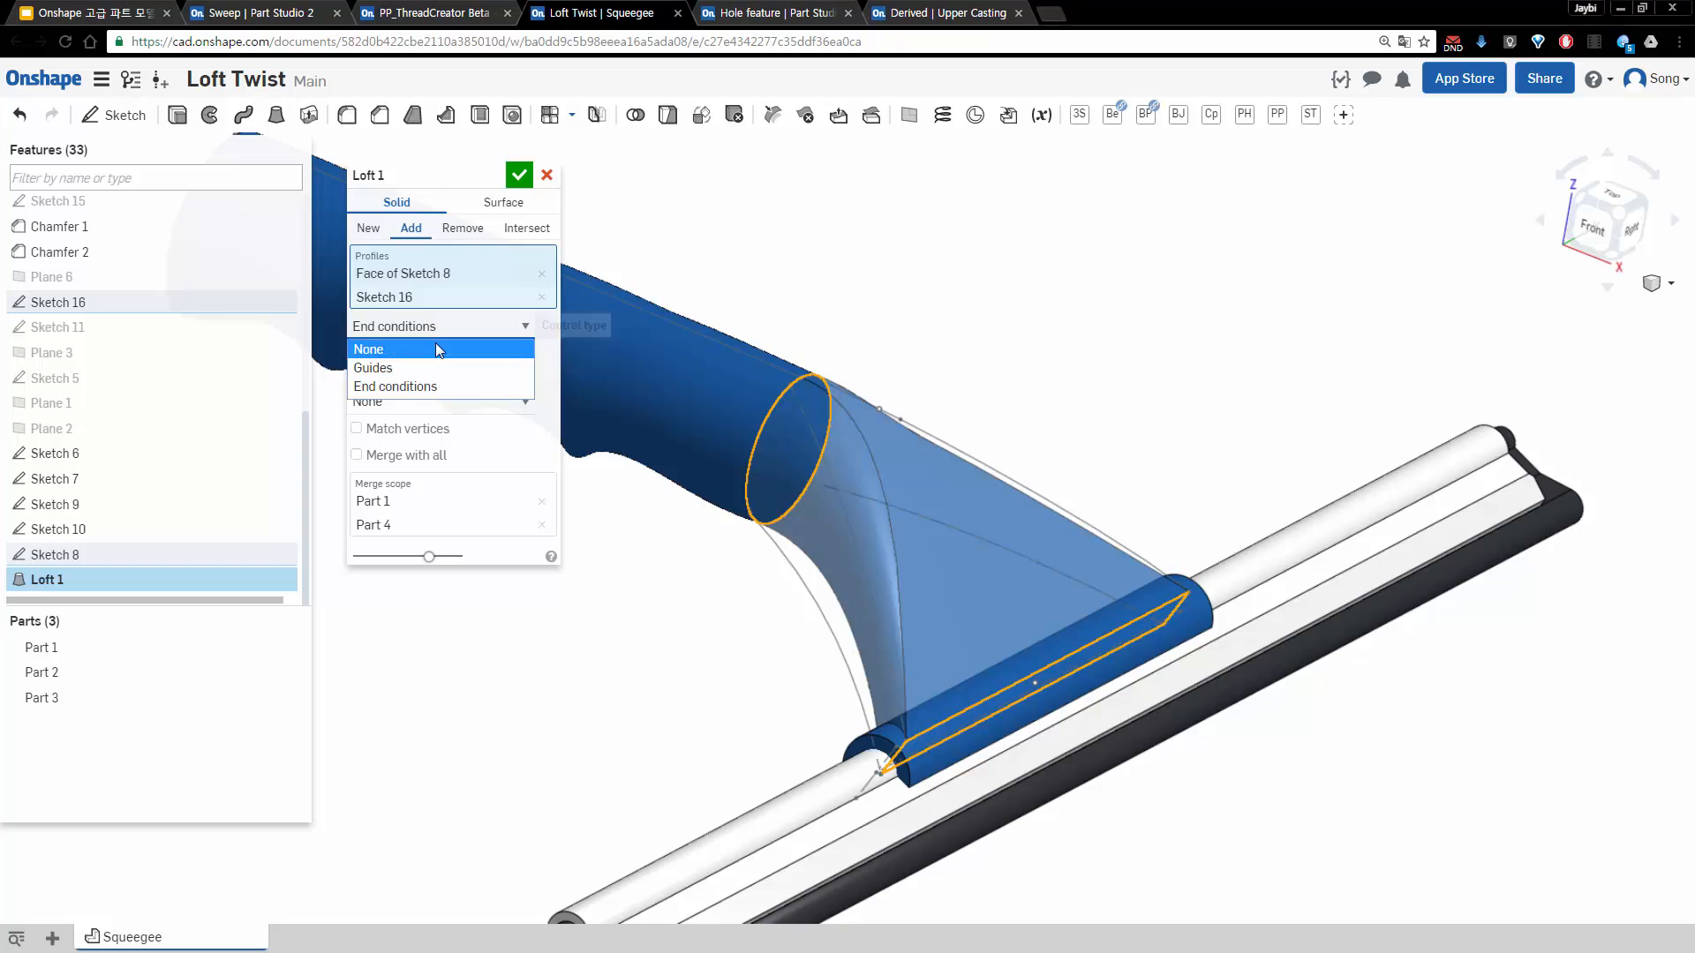
{"action": "left_click", "coordinate": [434, 348]}
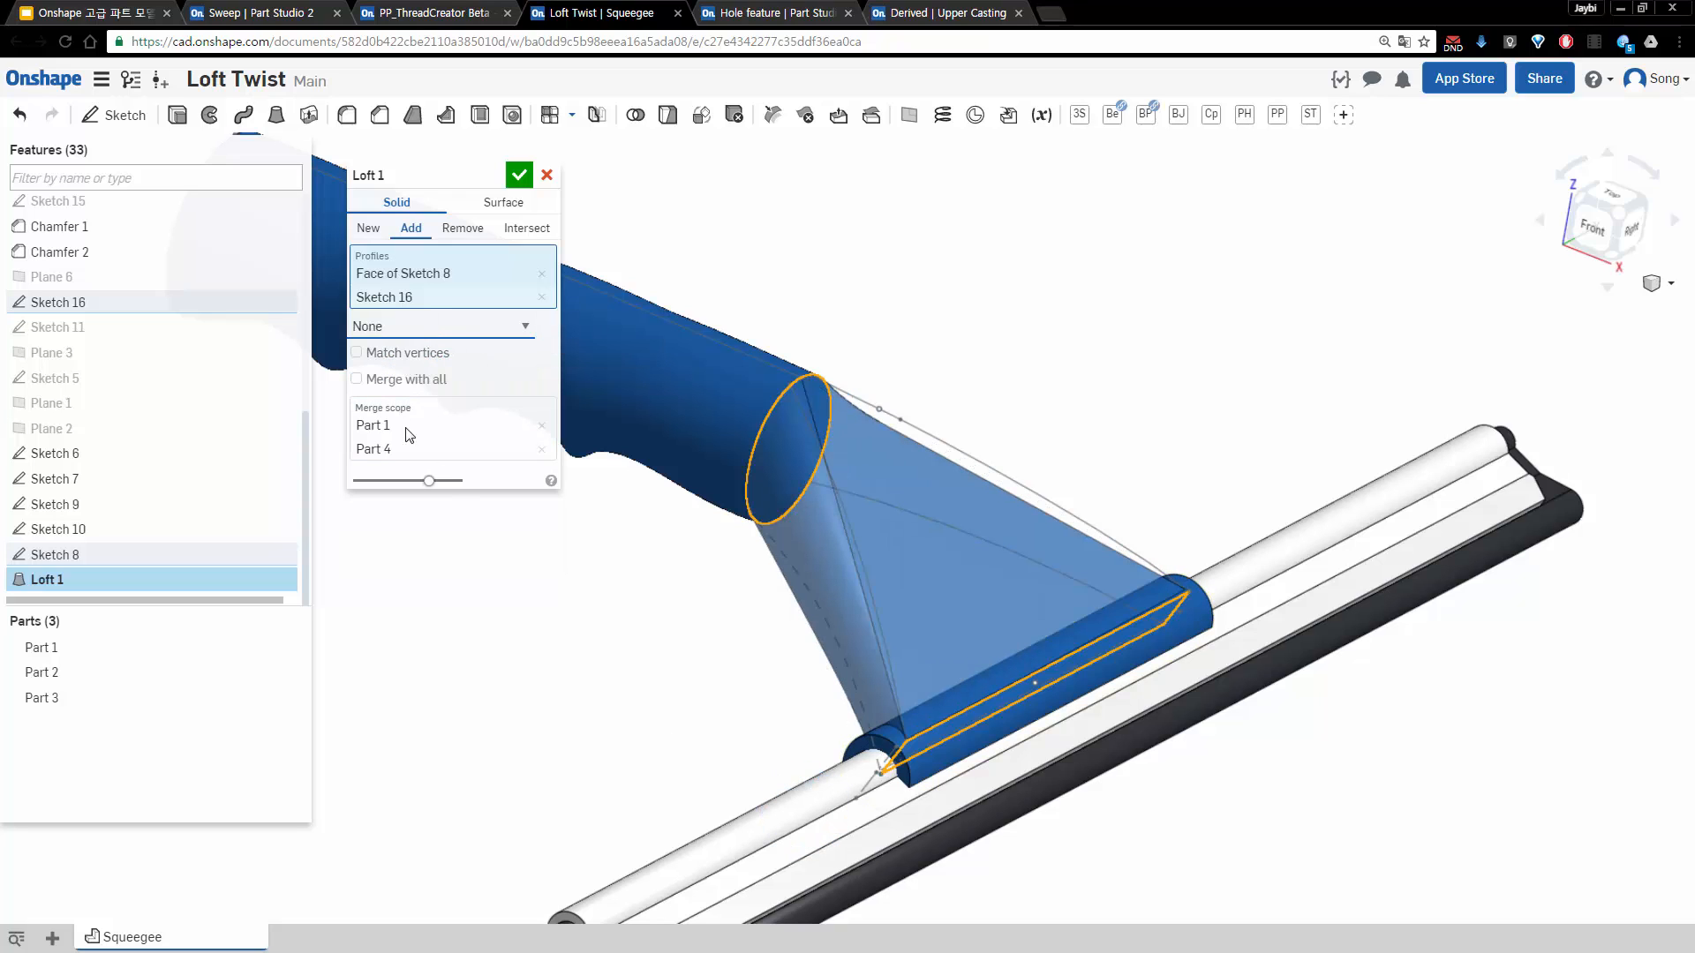
{"action": "left_click", "coordinate": [395, 327]}
{"action": "left_click", "coordinate": [389, 368]}
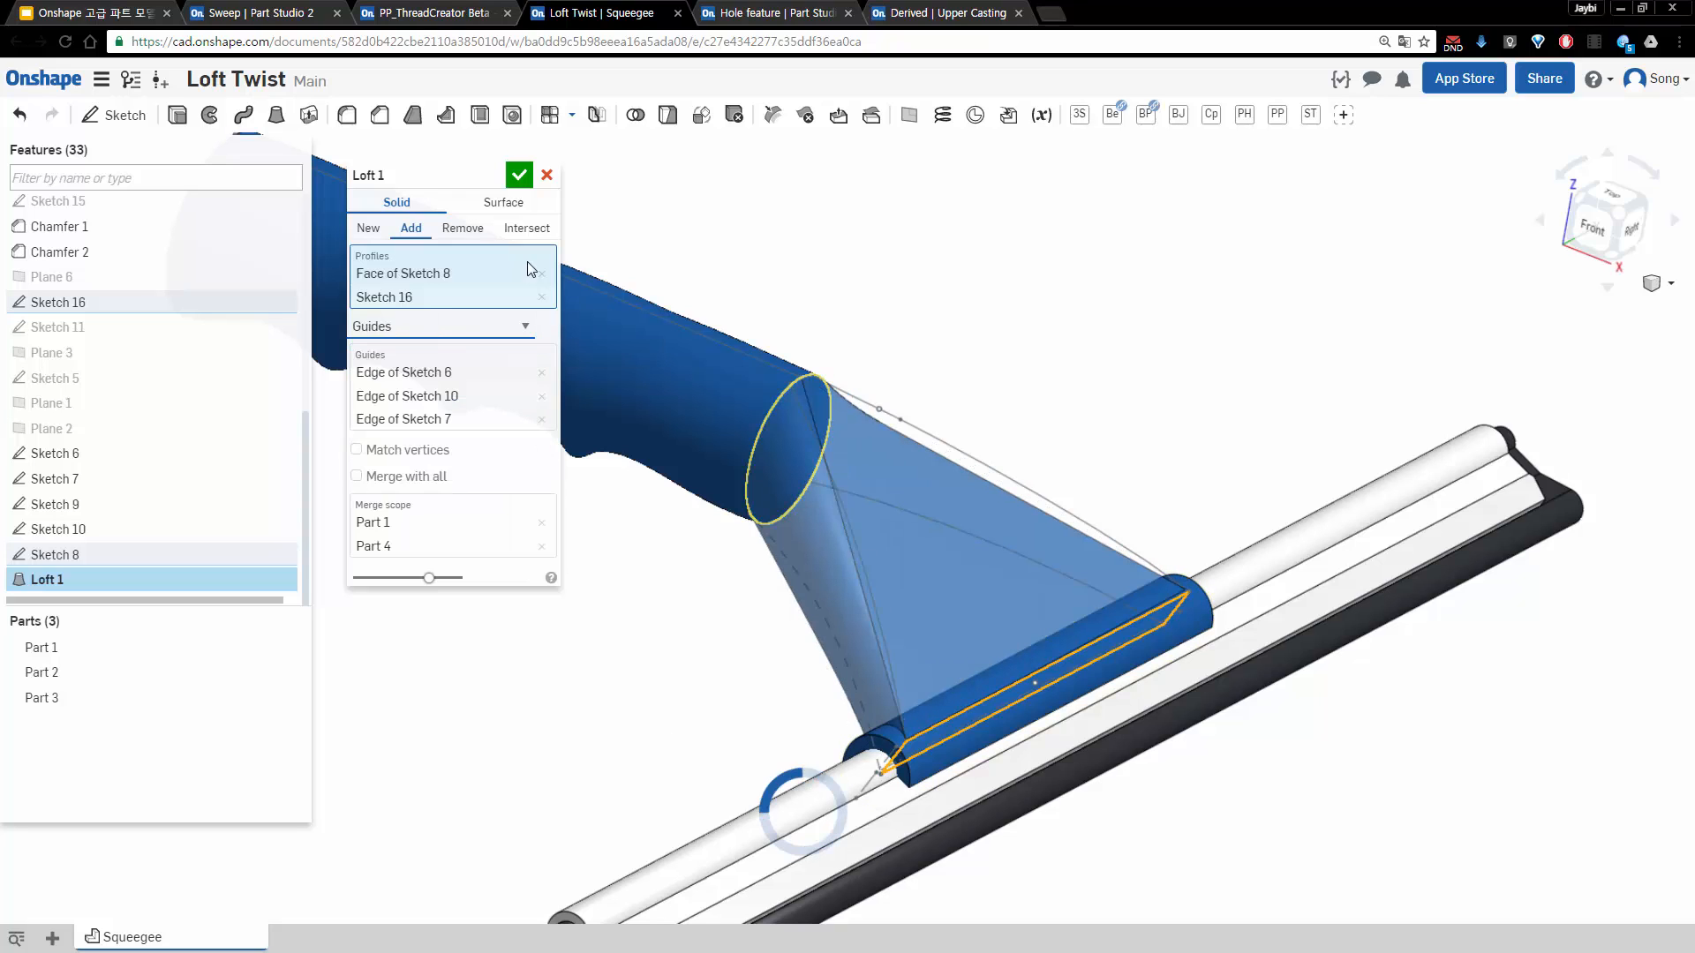
Accept Loft 1 with its guides and inspect the connection between handle and blade holder from the back
{"action": "left_click", "coordinate": [520, 176]}
{"action": "right_click_drag", "start_coordinate": [705, 630], "coordinate": [586, 480]}
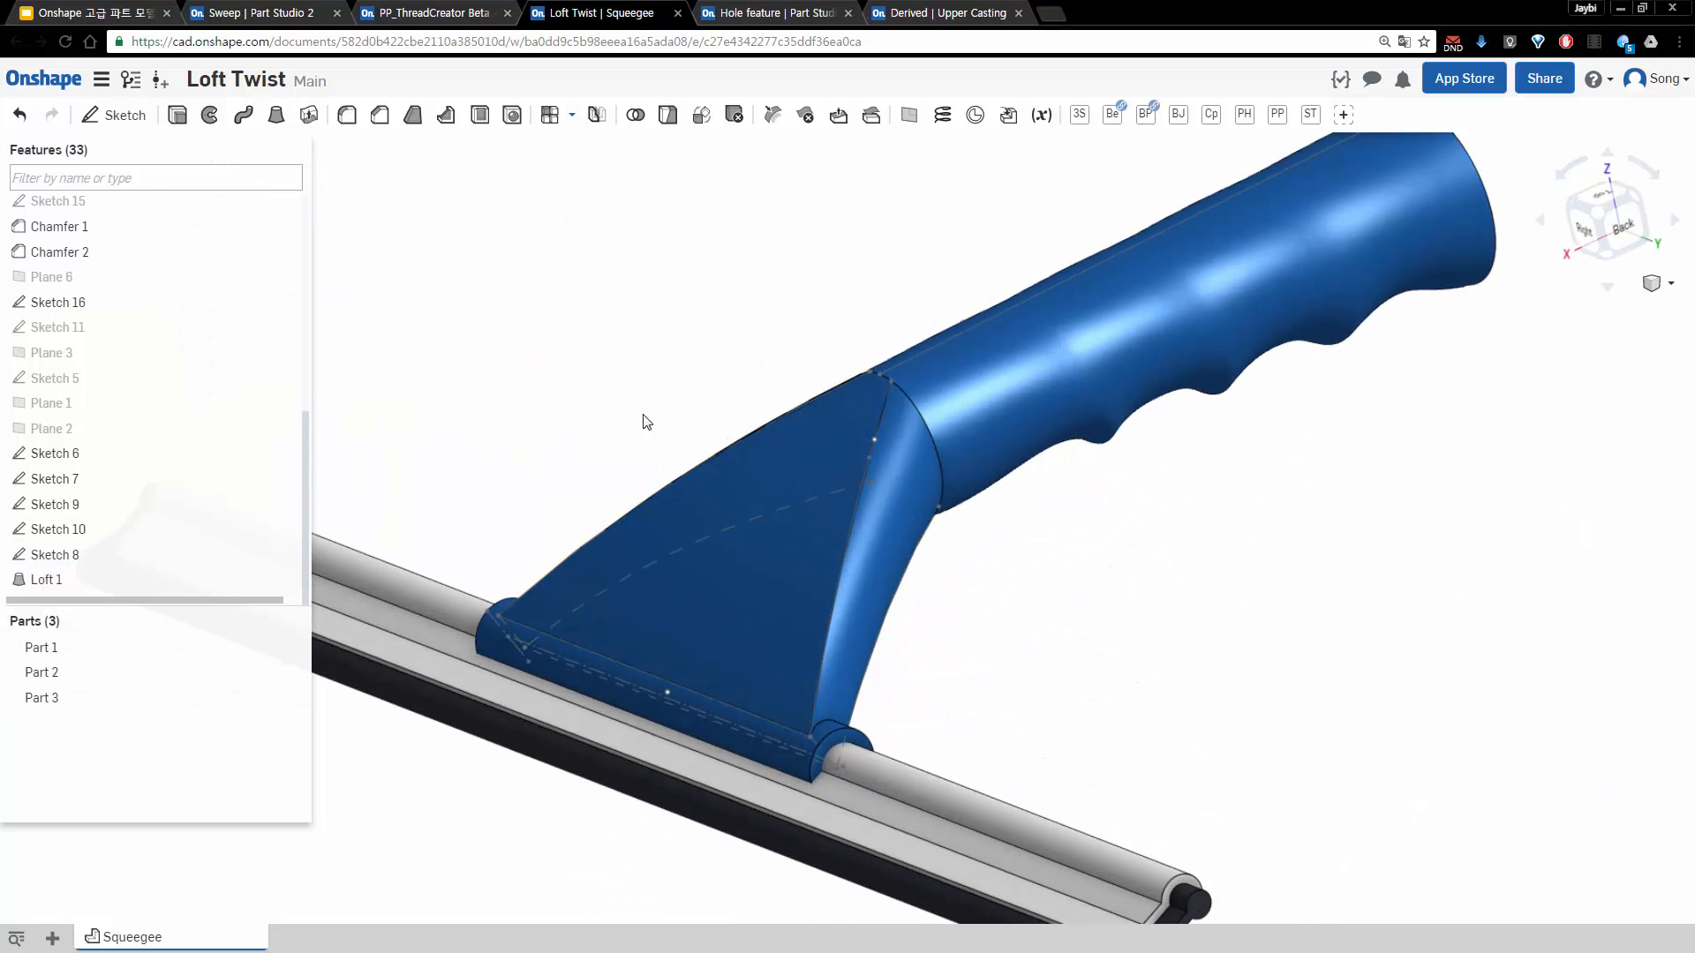
{"action": "right_click_drag", "start_coordinate": [643, 415], "coordinate": [653, 417]}
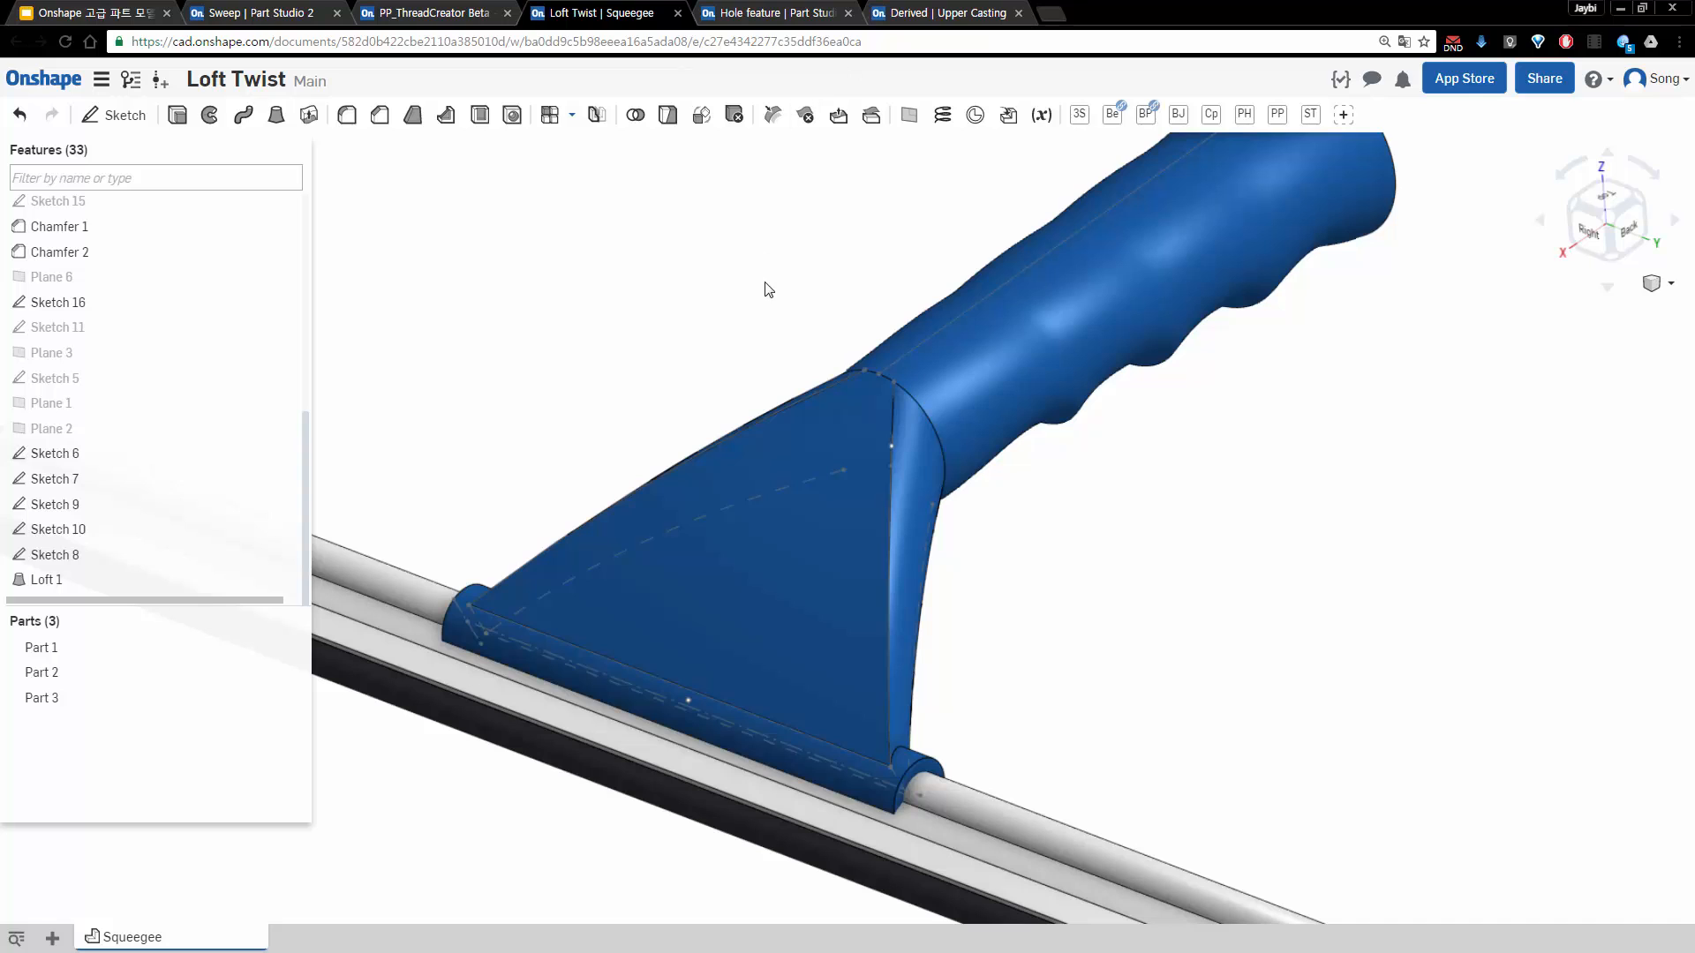
{"action": "scroll", "coordinate": [709, 306], "scroll_direction": "down", "scroll_amount": 1}
{"action": "middle_click_drag", "start_coordinate": [853, 332], "coordinate": [984, 332]}
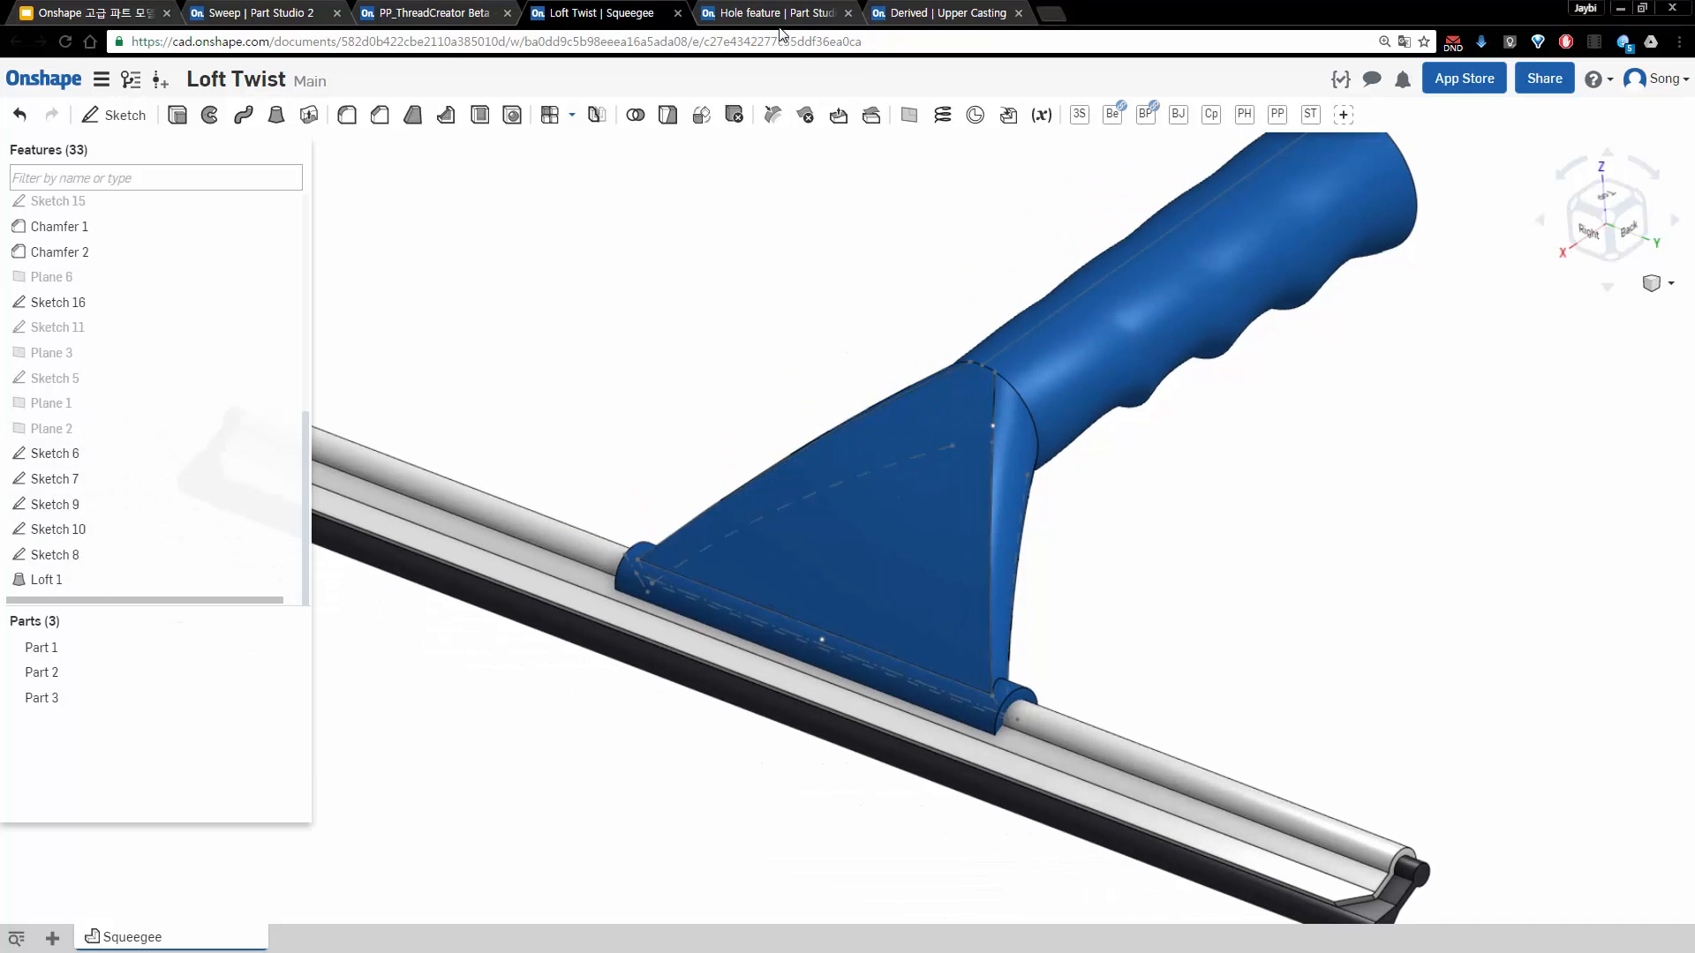
Switch to the Hole feature document, reload its expired session, and tilt the casting to show its upper face
{"action": "left_click", "coordinate": [765, 11]}
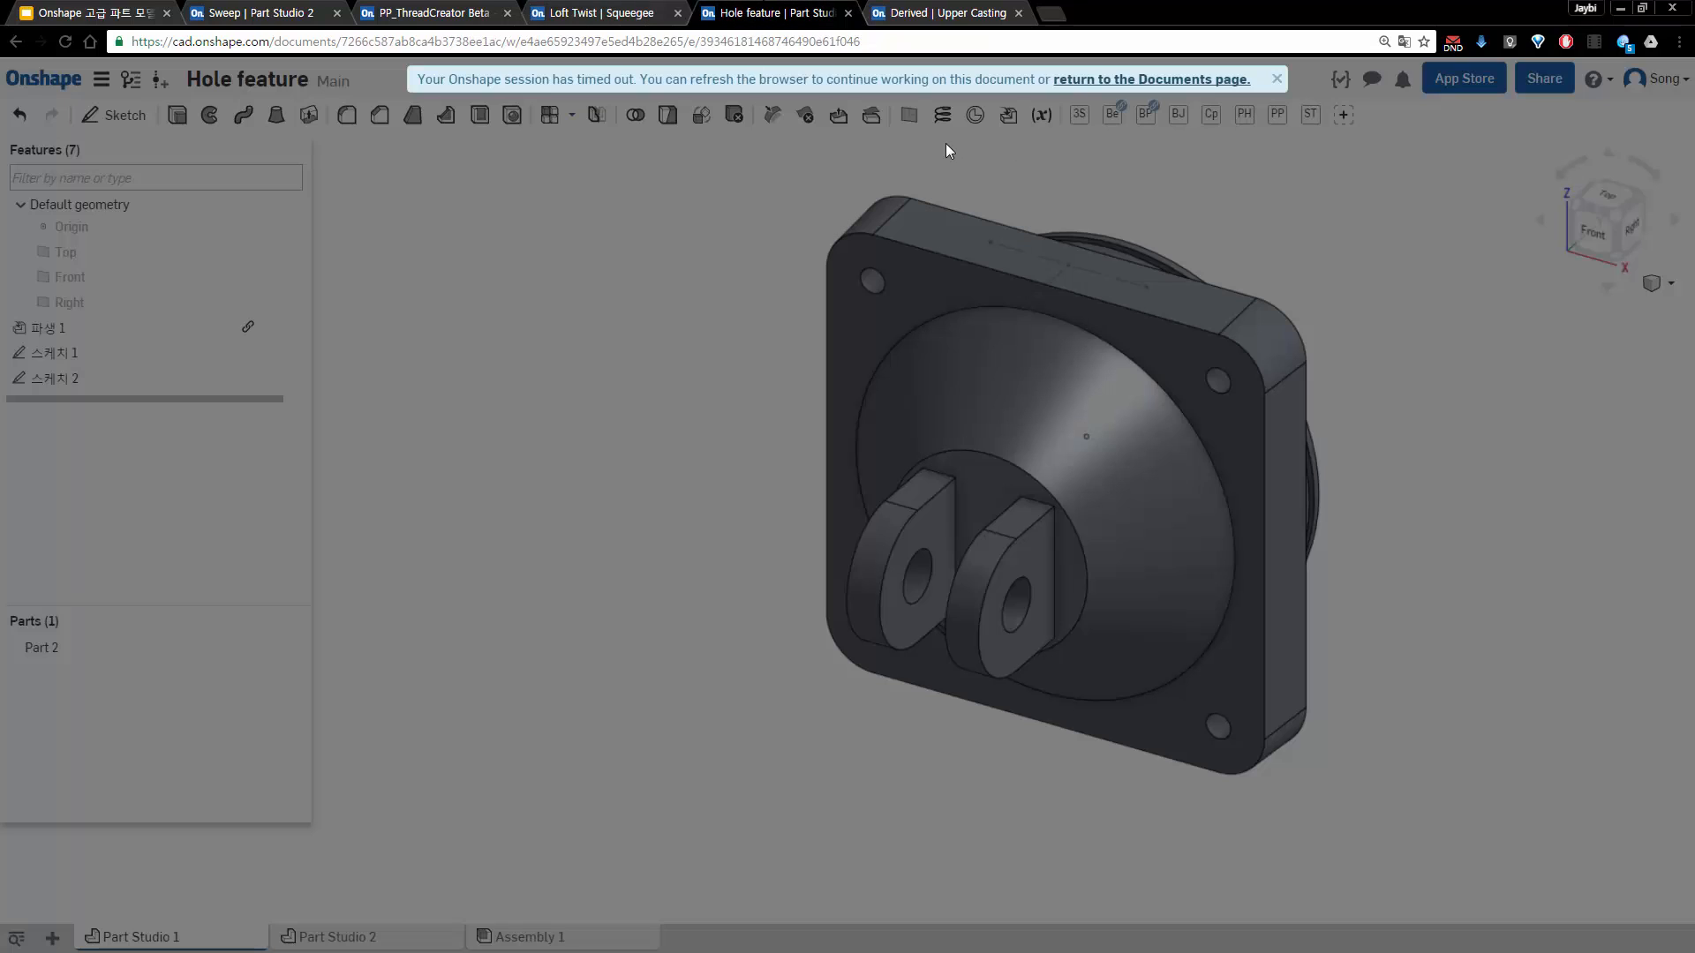
{"action": "key", "text": "F5"}
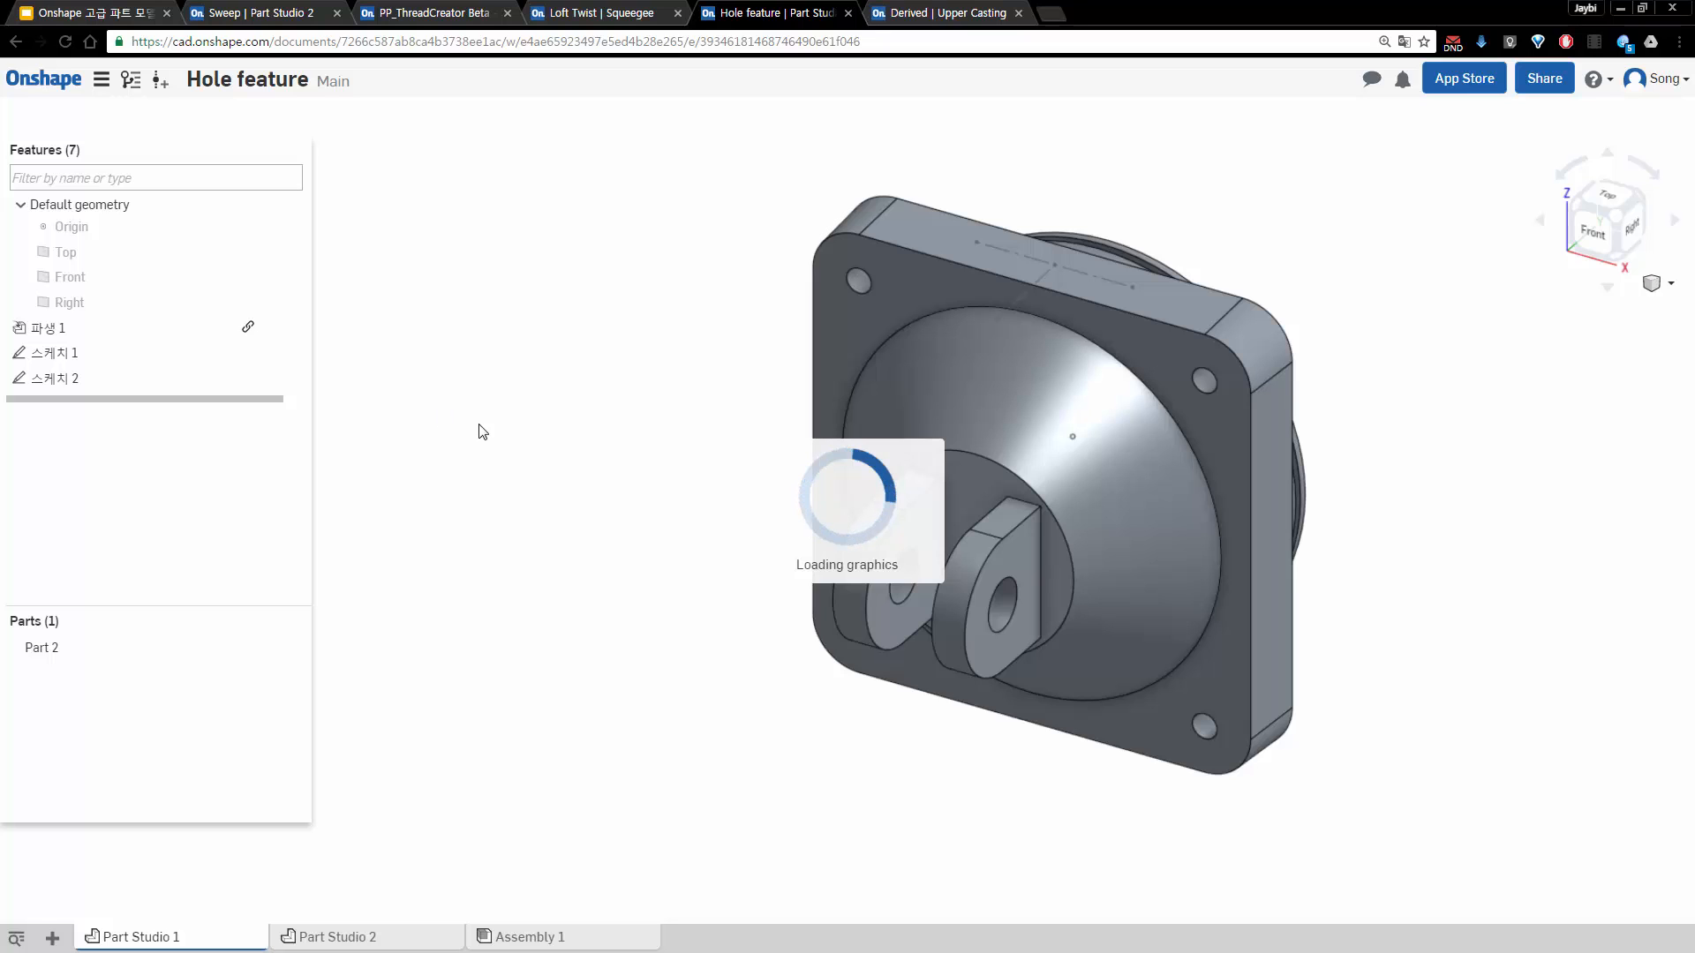
{"action": "right_click_drag", "start_coordinate": [651, 340], "coordinate": [687, 407]}
{"action": "right_click_drag", "start_coordinate": [667, 493], "coordinate": [686, 554]}
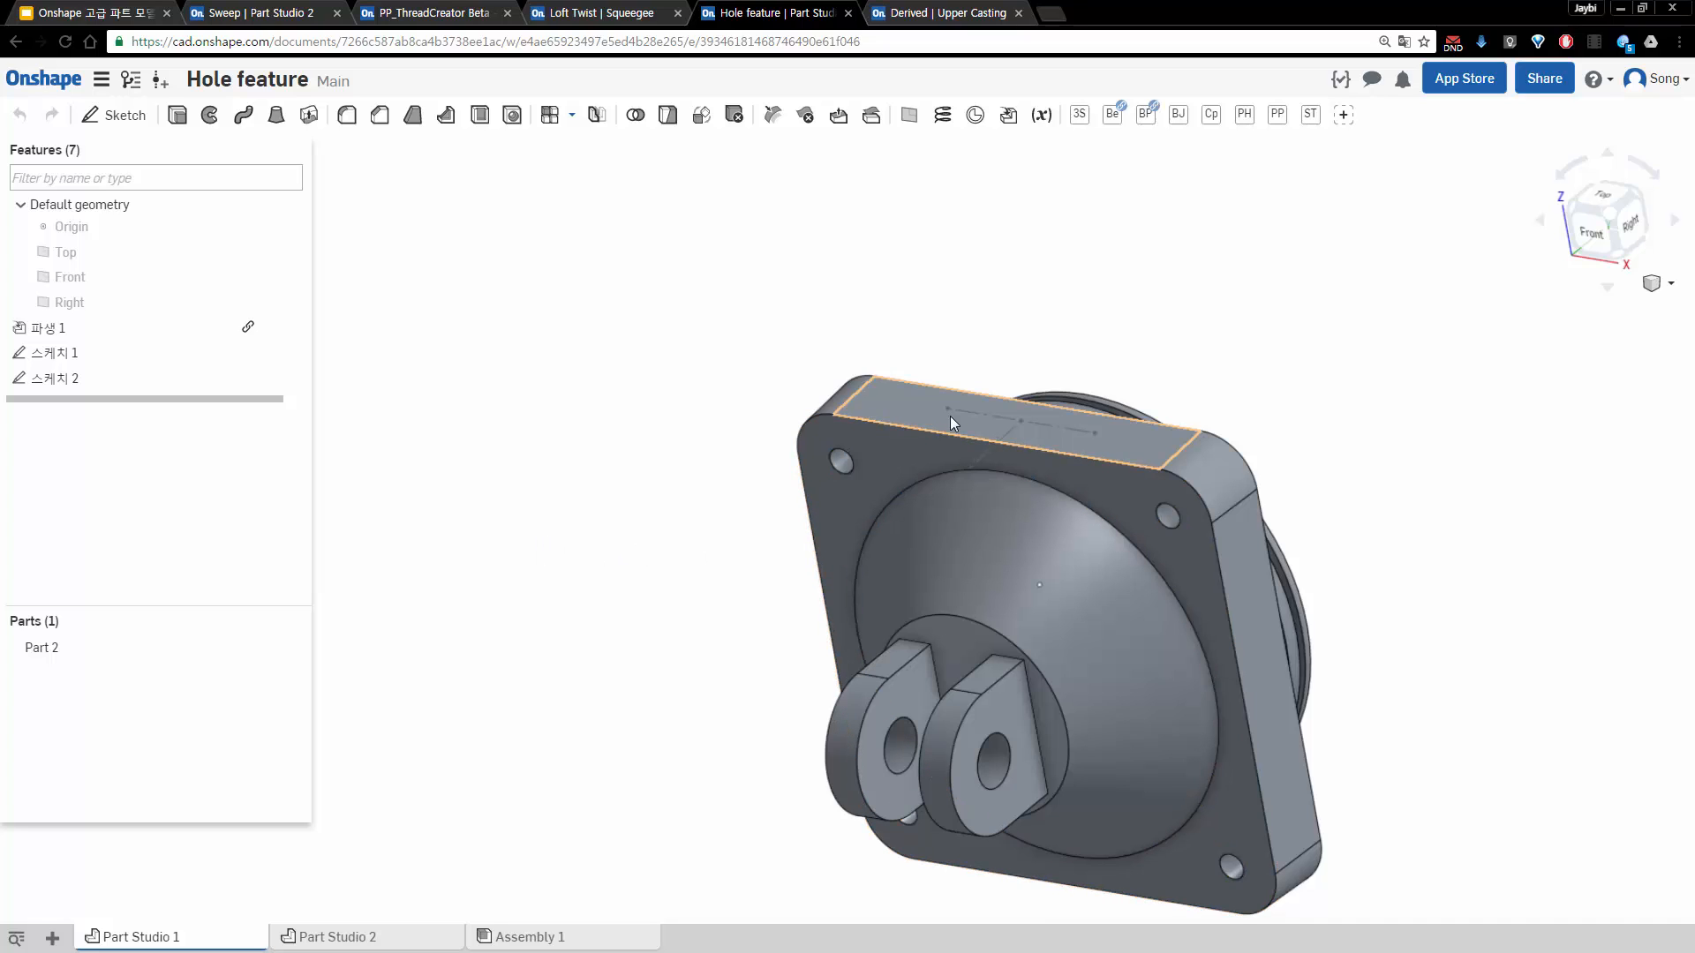
Select the sketch points on the casting to point out the hole locations, and clear the selection
{"action": "left_click", "coordinate": [1091, 432]}
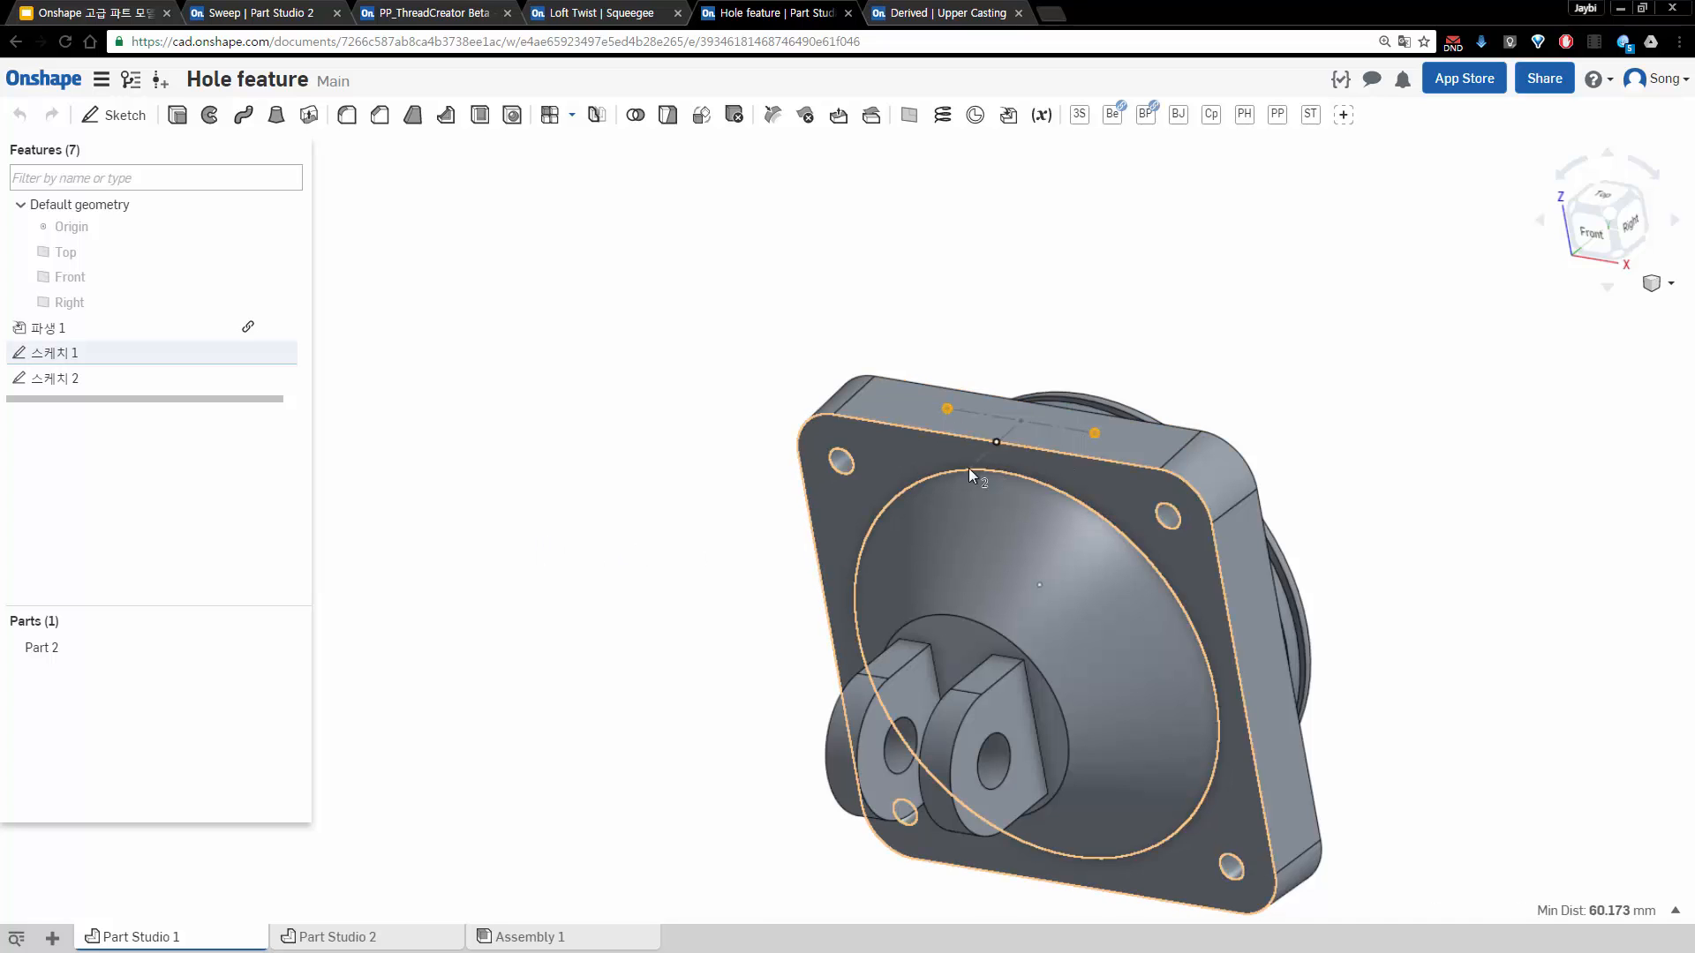
{"action": "left_click", "coordinate": [958, 479]}
{"action": "left_click", "coordinate": [1039, 585]}
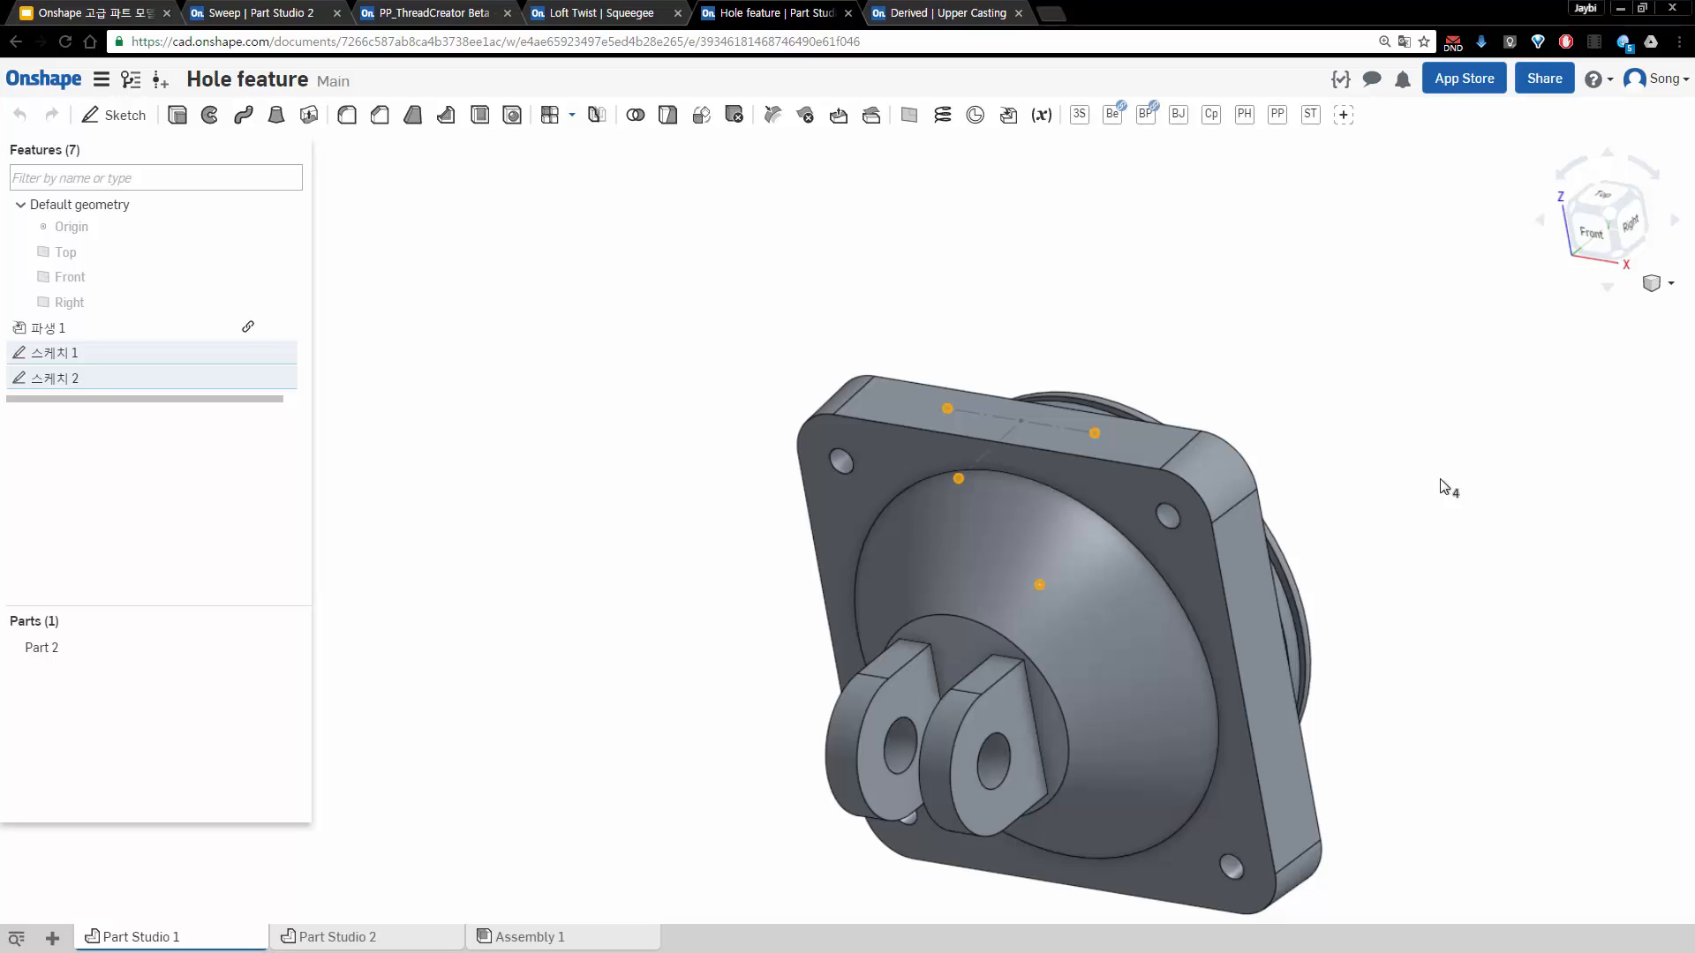
{"action": "key", "text": "Escape"}
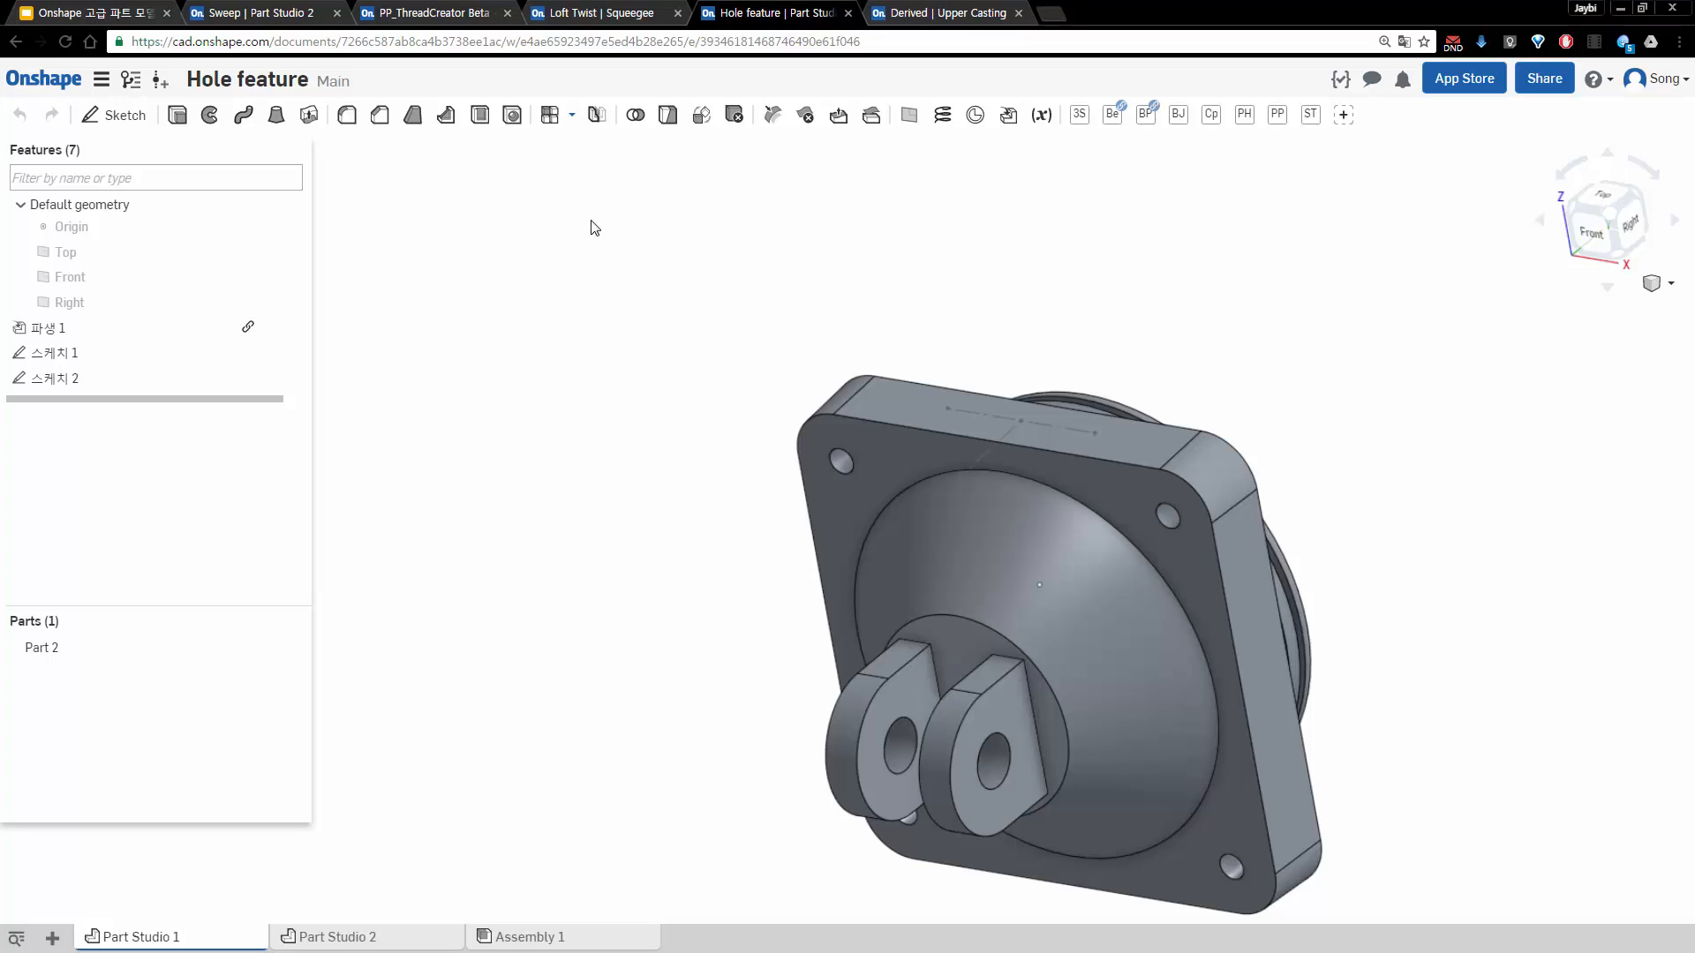
Start a Hole feature, try the Simple style, and set the style back to Counterbore with Through termination
{"action": "left_click", "coordinate": [513, 116]}
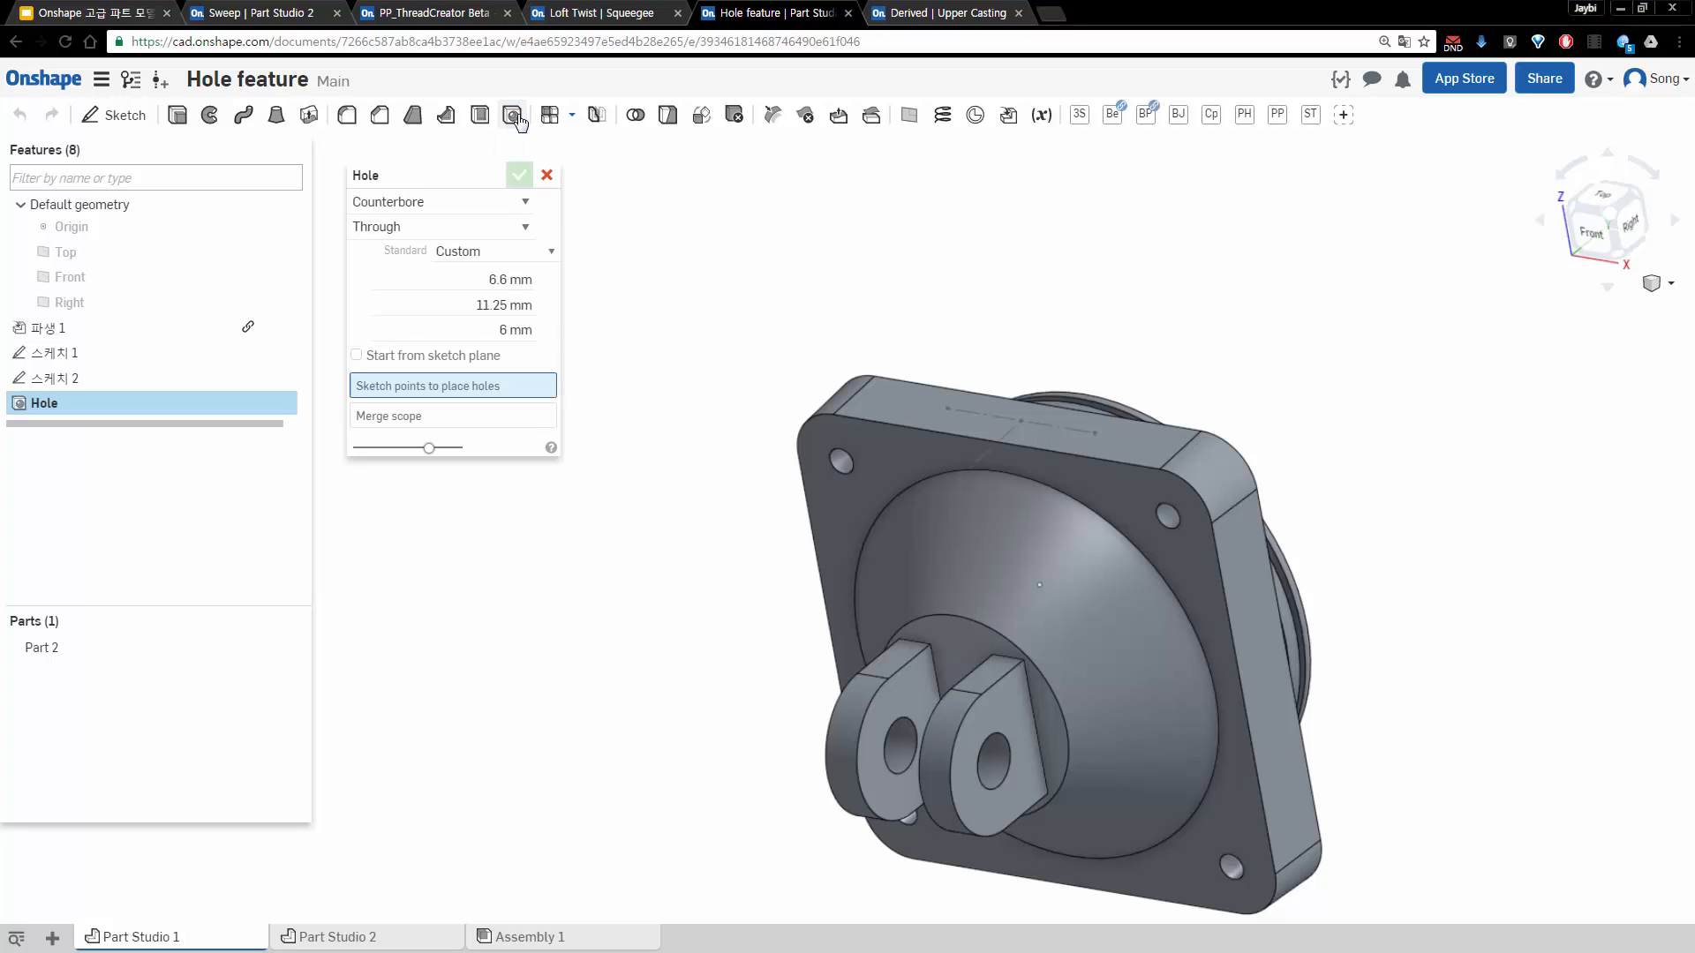
{"action": "left_click", "coordinate": [425, 206]}
{"action": "left_click", "coordinate": [416, 224]}
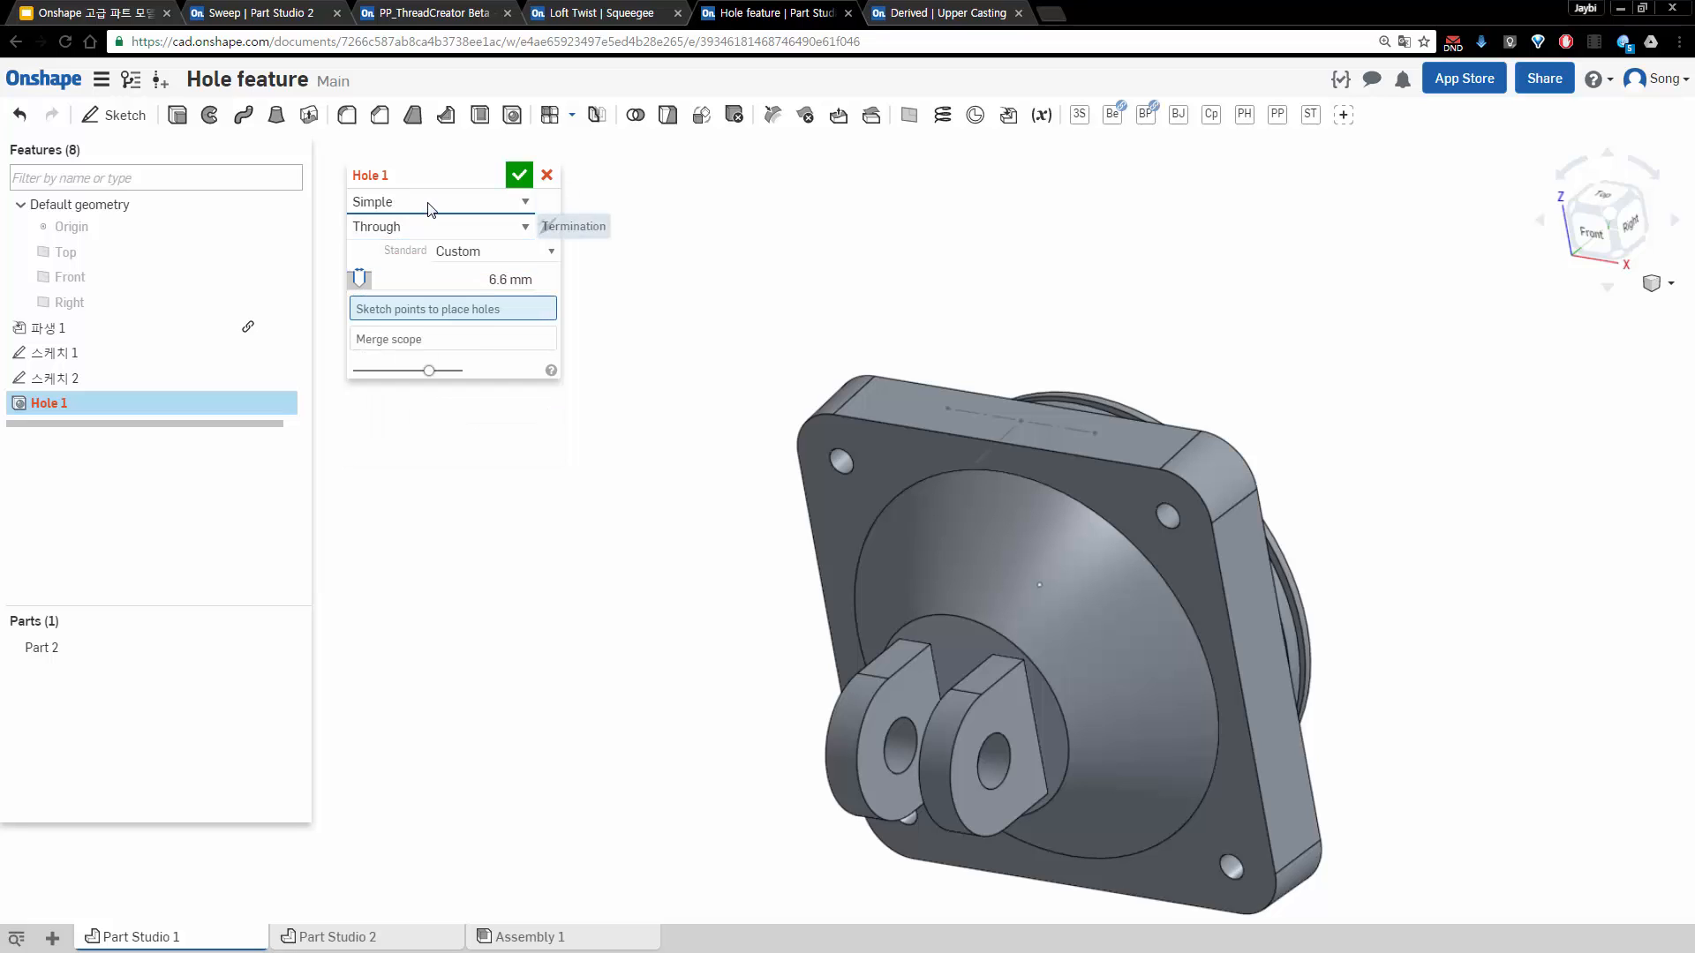
{"action": "left_click", "coordinate": [421, 210]}
{"action": "left_click", "coordinate": [411, 244]}
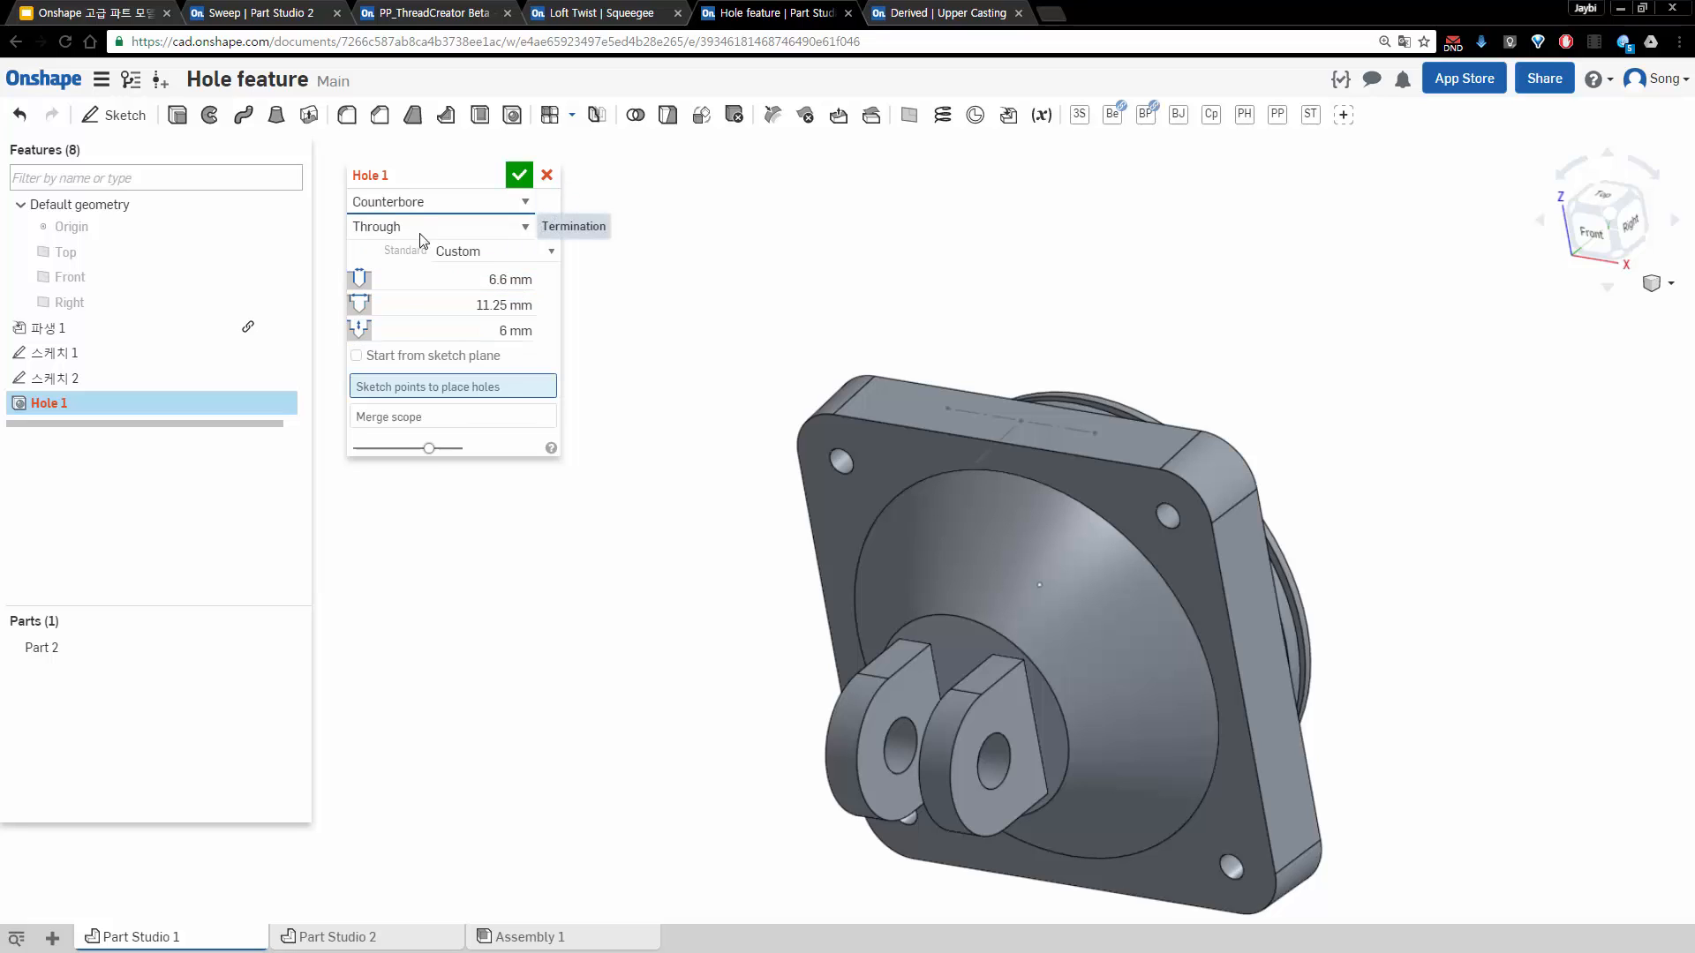
Set the hole standard to ISO and the clearance hole size to M8
{"action": "left_click", "coordinate": [495, 252]}
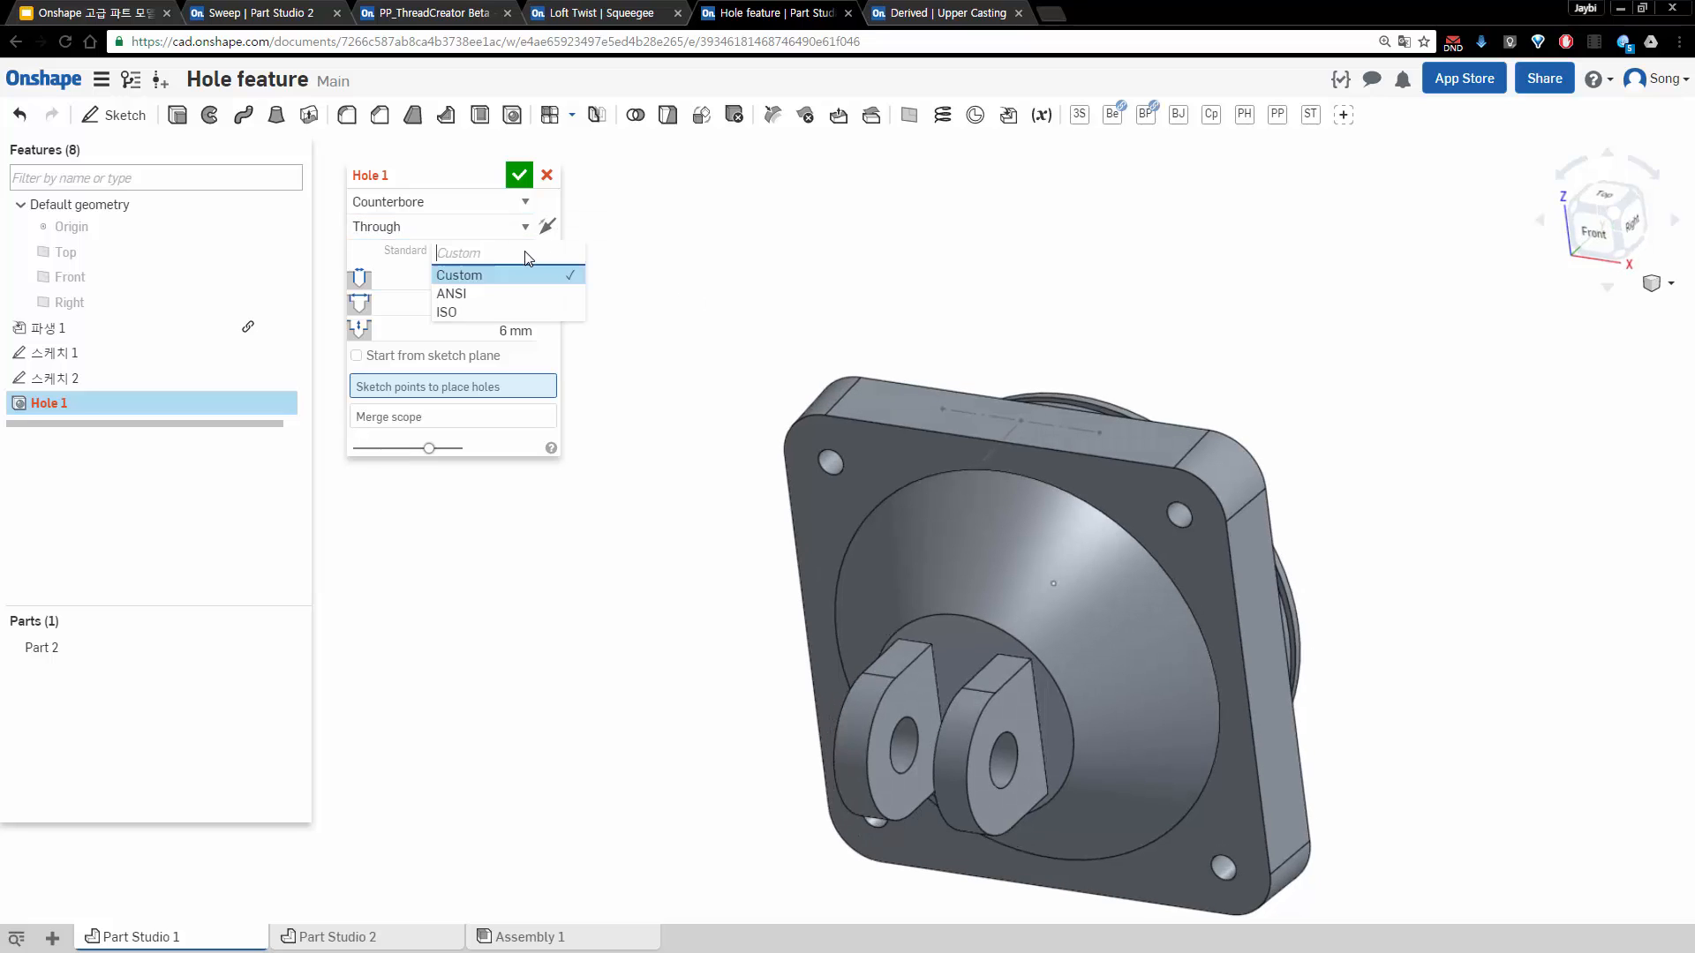
{"action": "left_click", "coordinate": [483, 312]}
{"action": "left_click", "coordinate": [484, 290]}
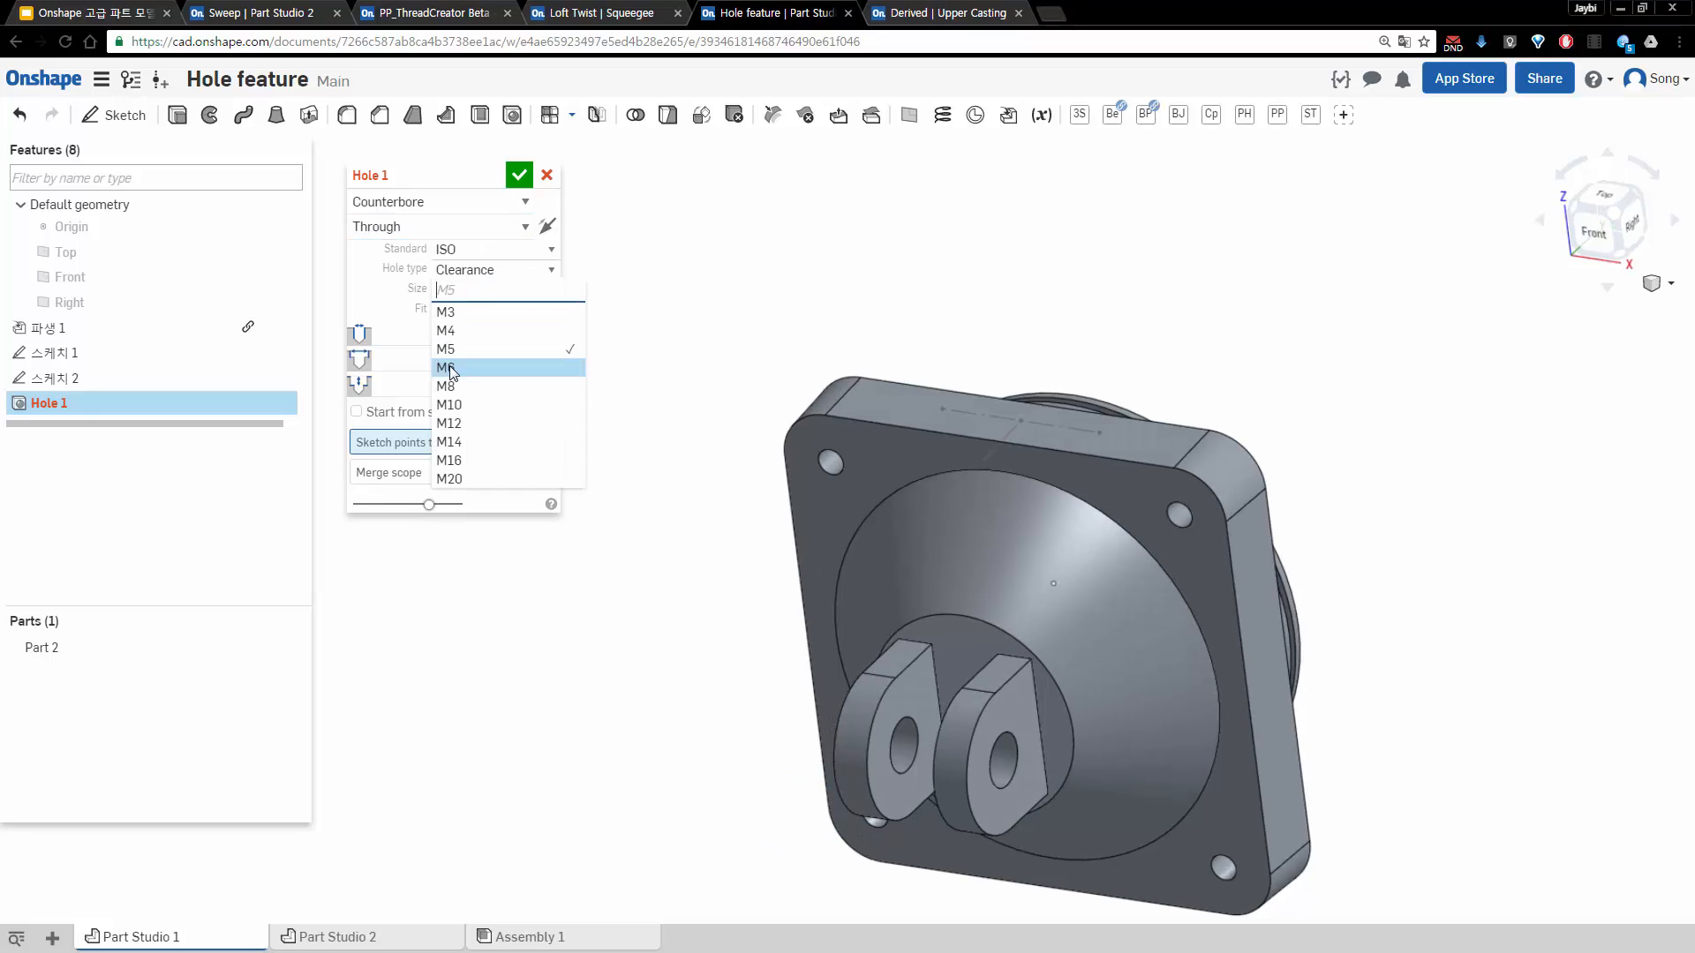
{"action": "left_click", "coordinate": [465, 387]}
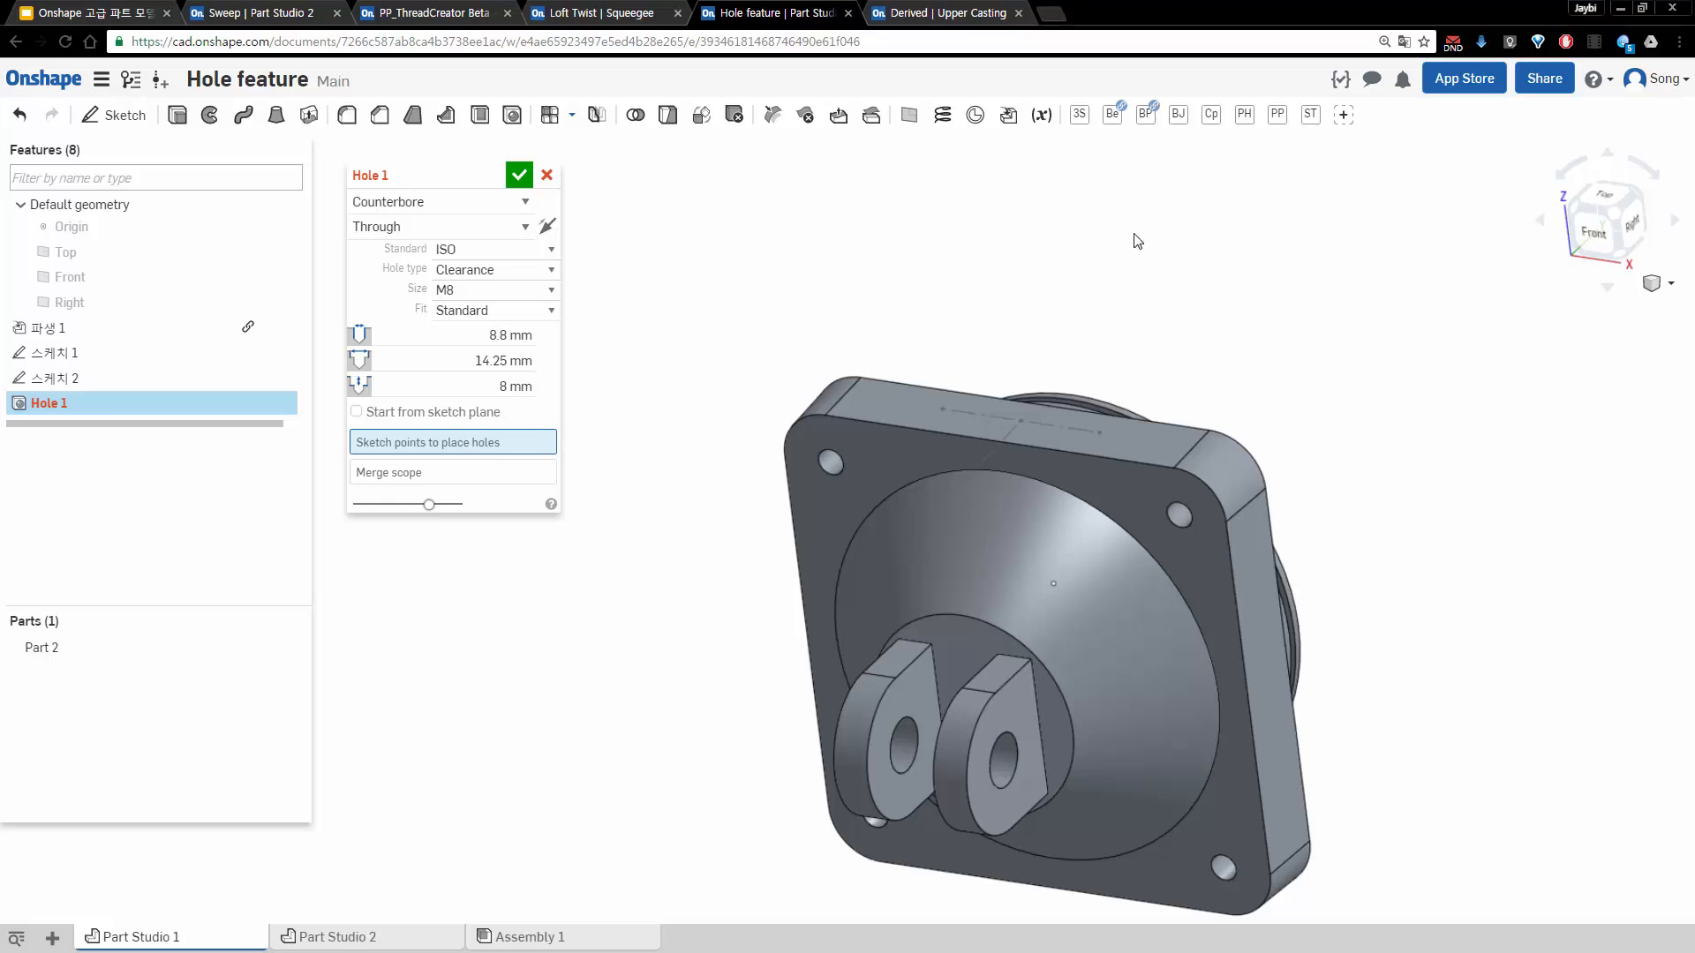
Place the counterbore holes on the three points of 스케치 1 and inspect the preview on the cone
{"action": "right_click_drag", "start_coordinate": [1138, 241], "coordinate": [1167, 320]}
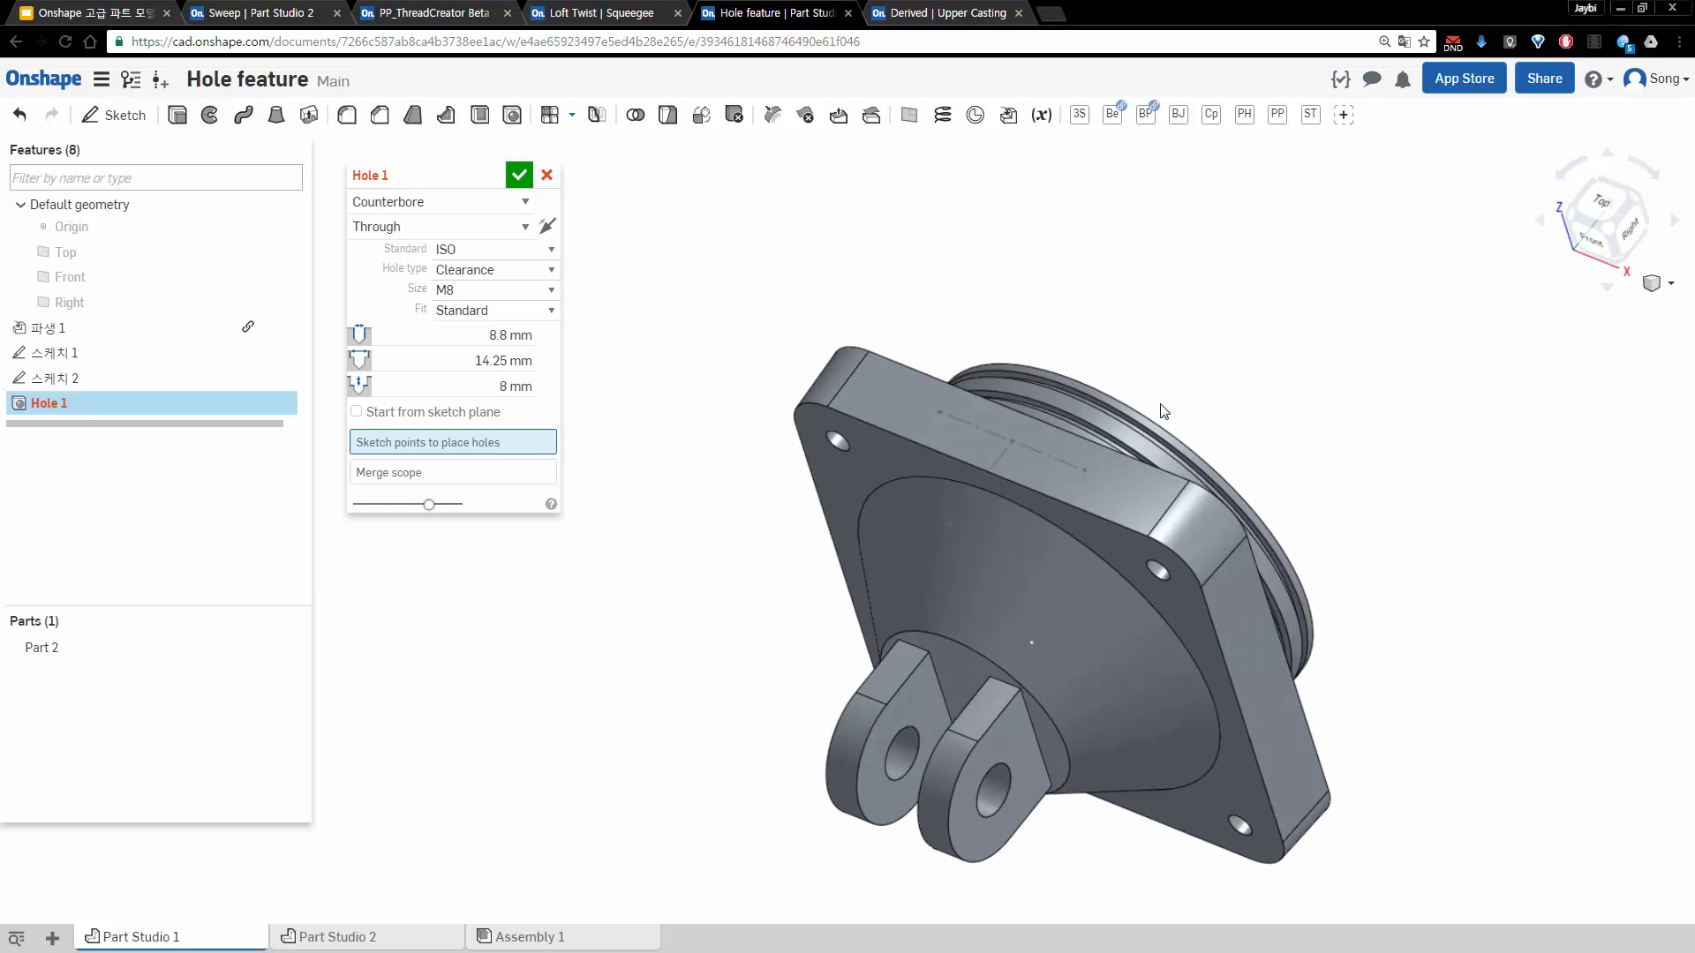
{"action": "left_click", "coordinate": [1086, 472]}
{"action": "left_click", "coordinate": [938, 413]}
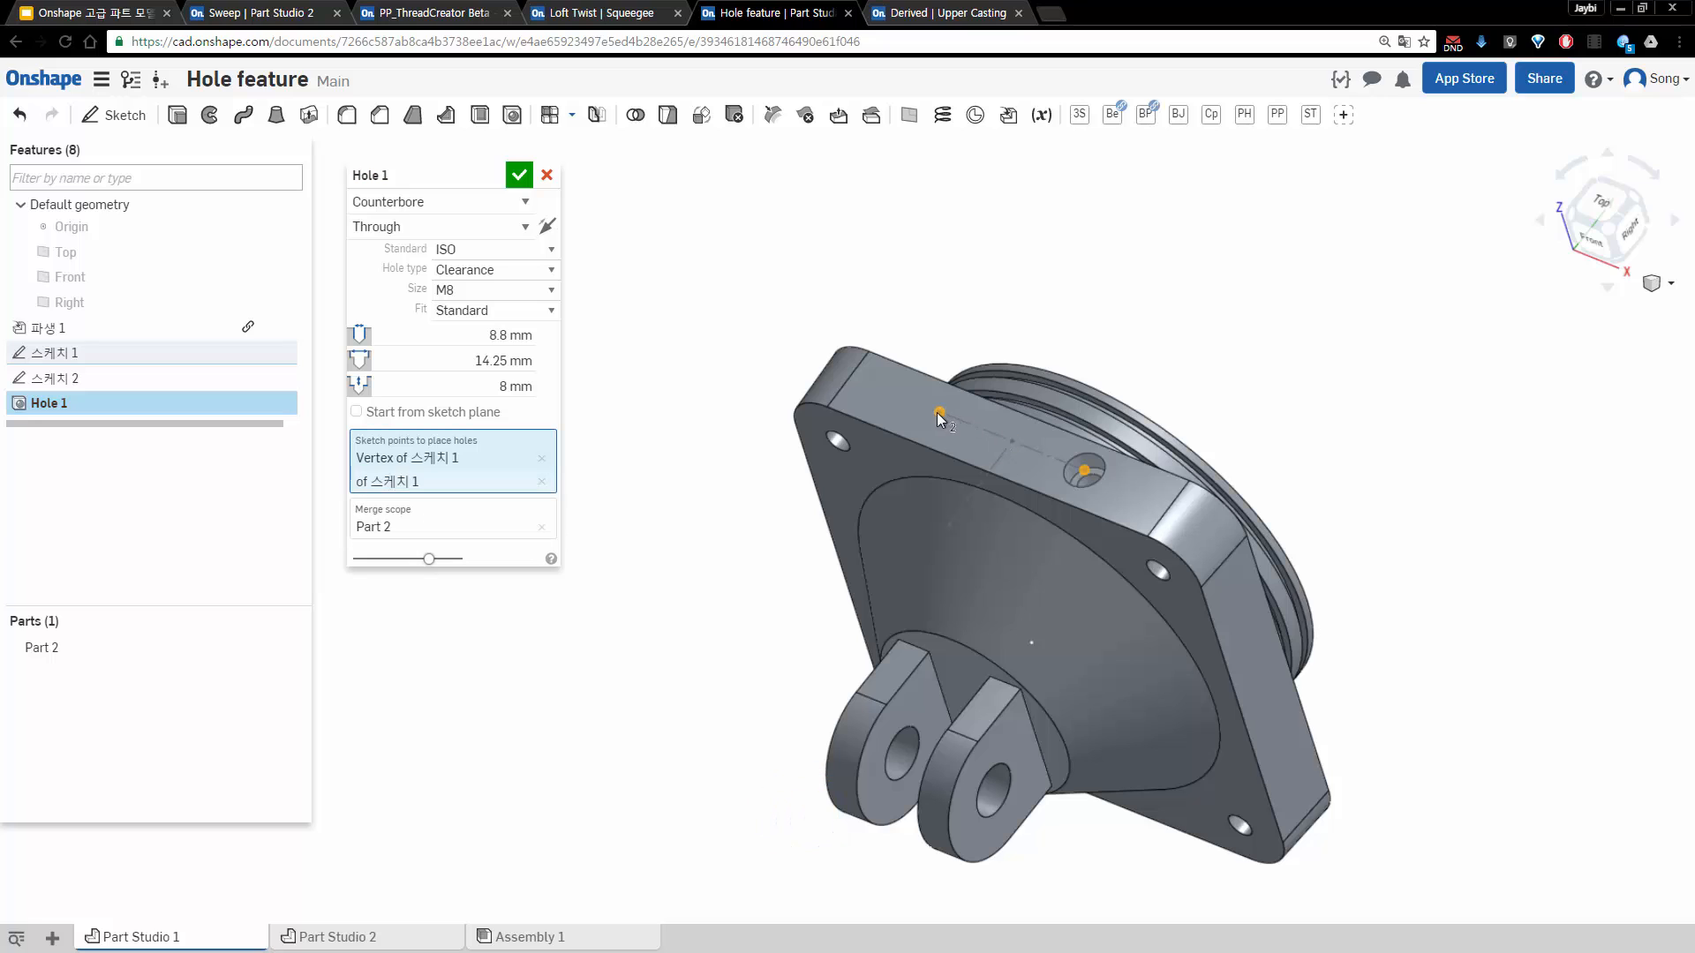
{"action": "left_click", "coordinate": [947, 526]}
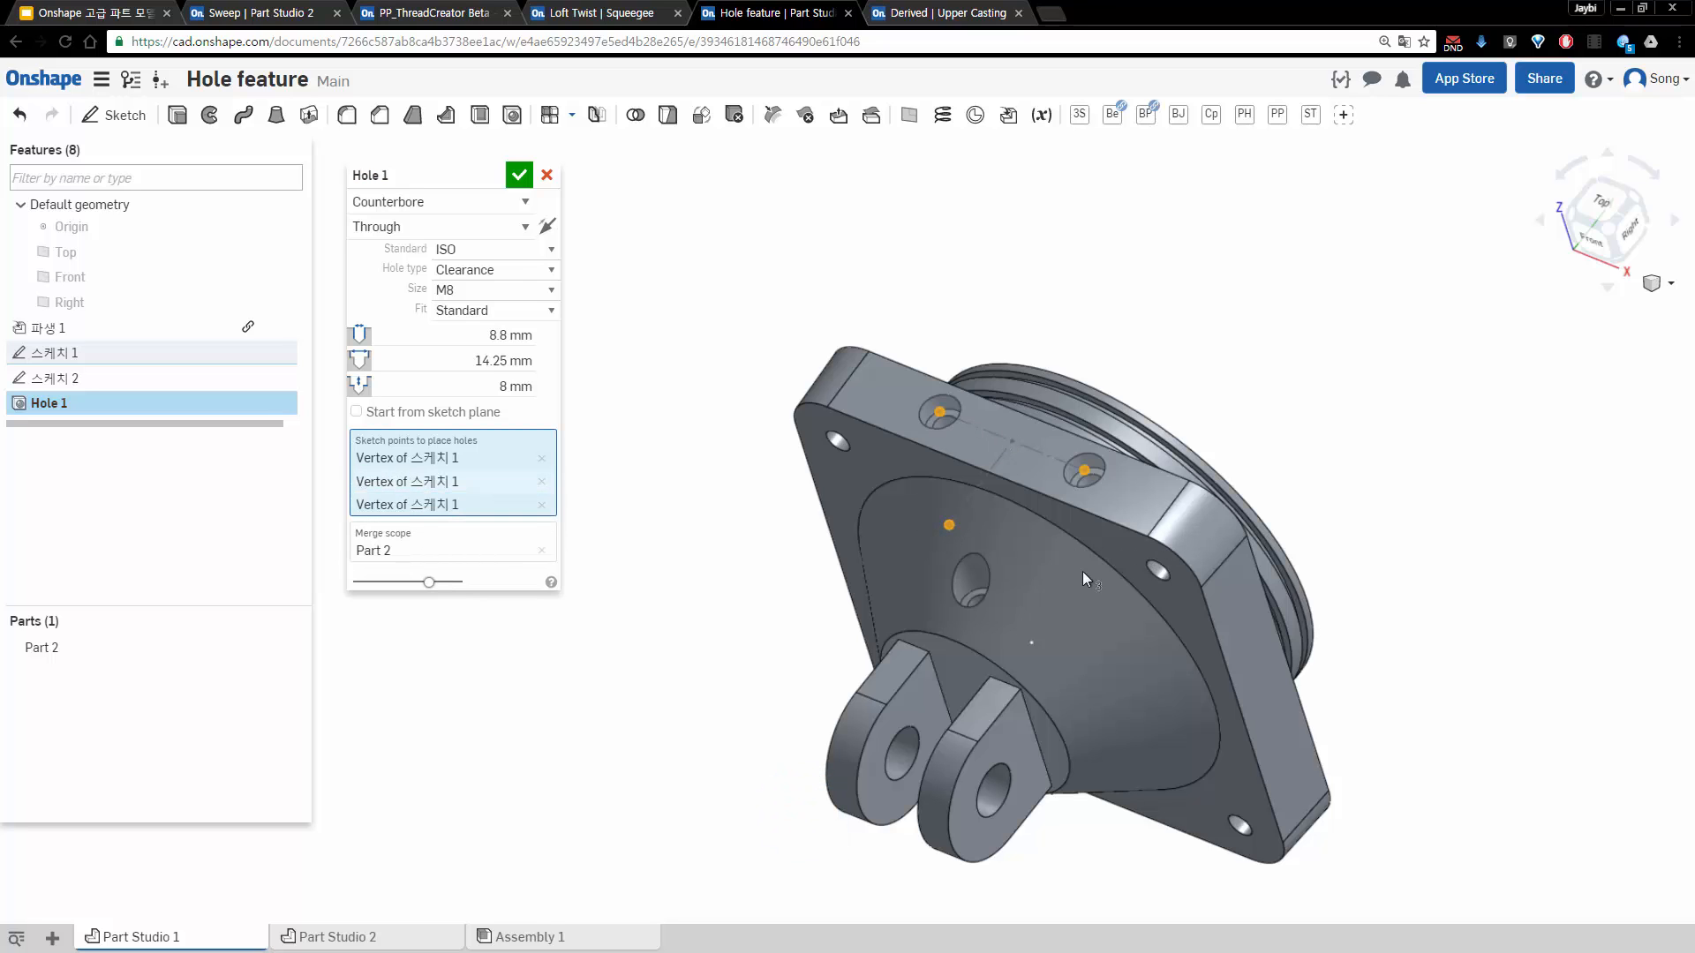
{"action": "right_click_drag", "start_coordinate": [1090, 570], "coordinate": [982, 558]}
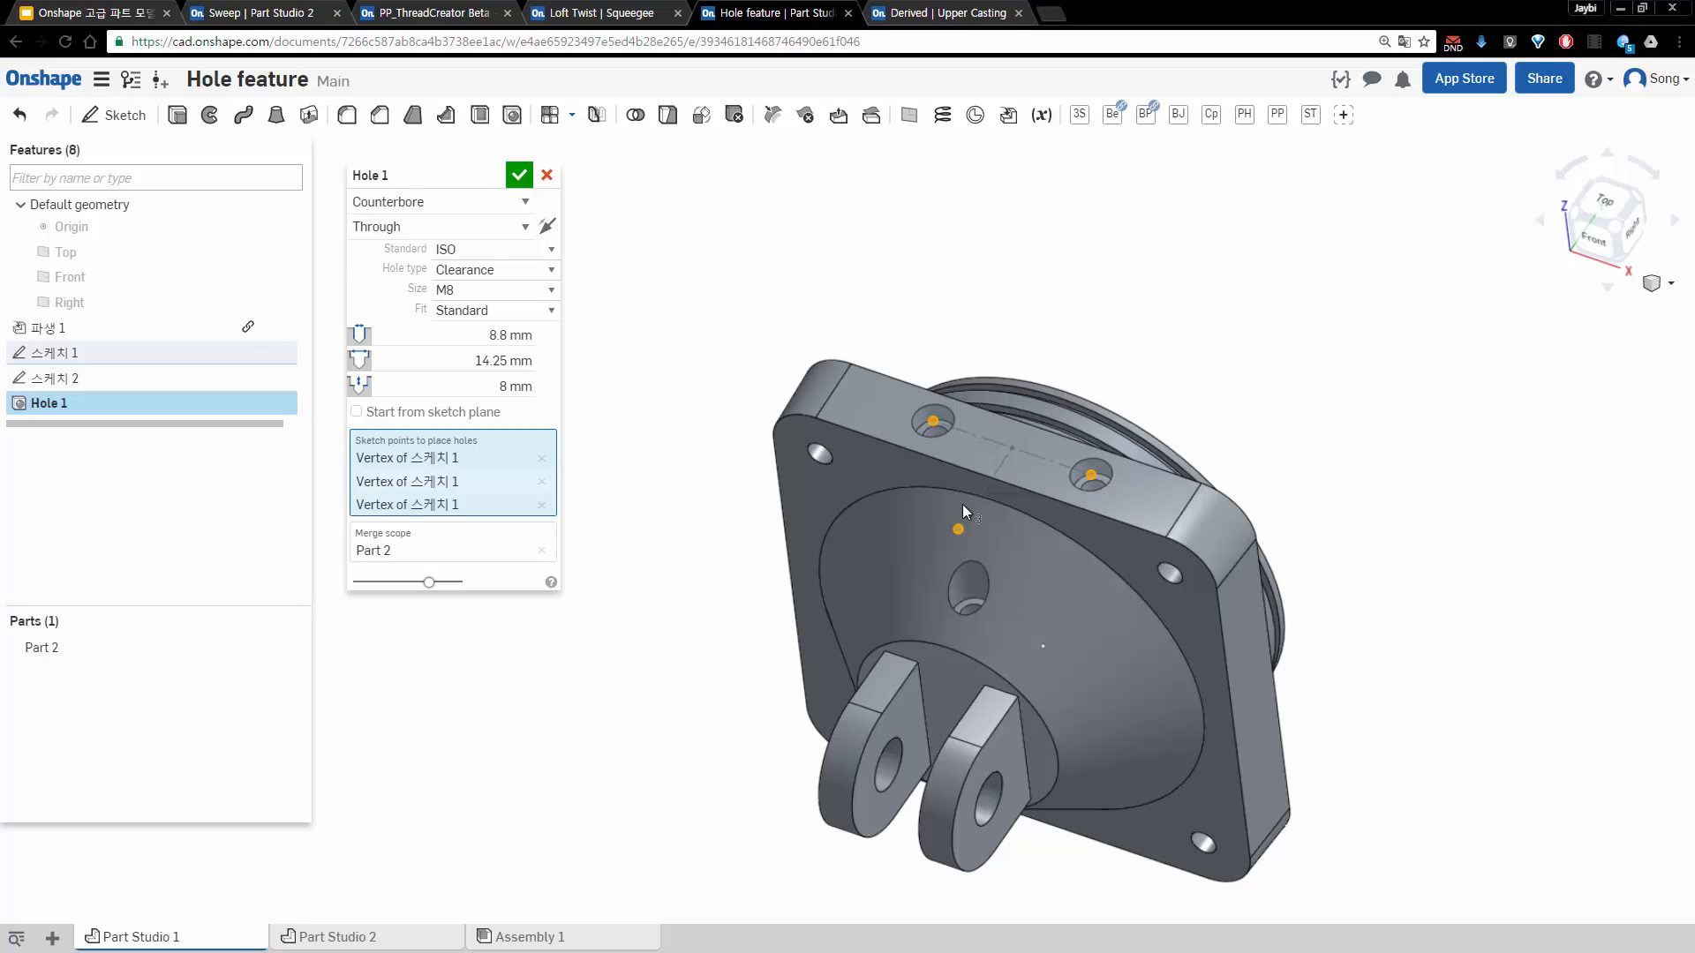
Try Start from sketch plane to compare where the counterbore on the cone begins, and turn it off again
{"action": "right_click_drag", "start_coordinate": [1079, 532], "coordinate": [1107, 443]}
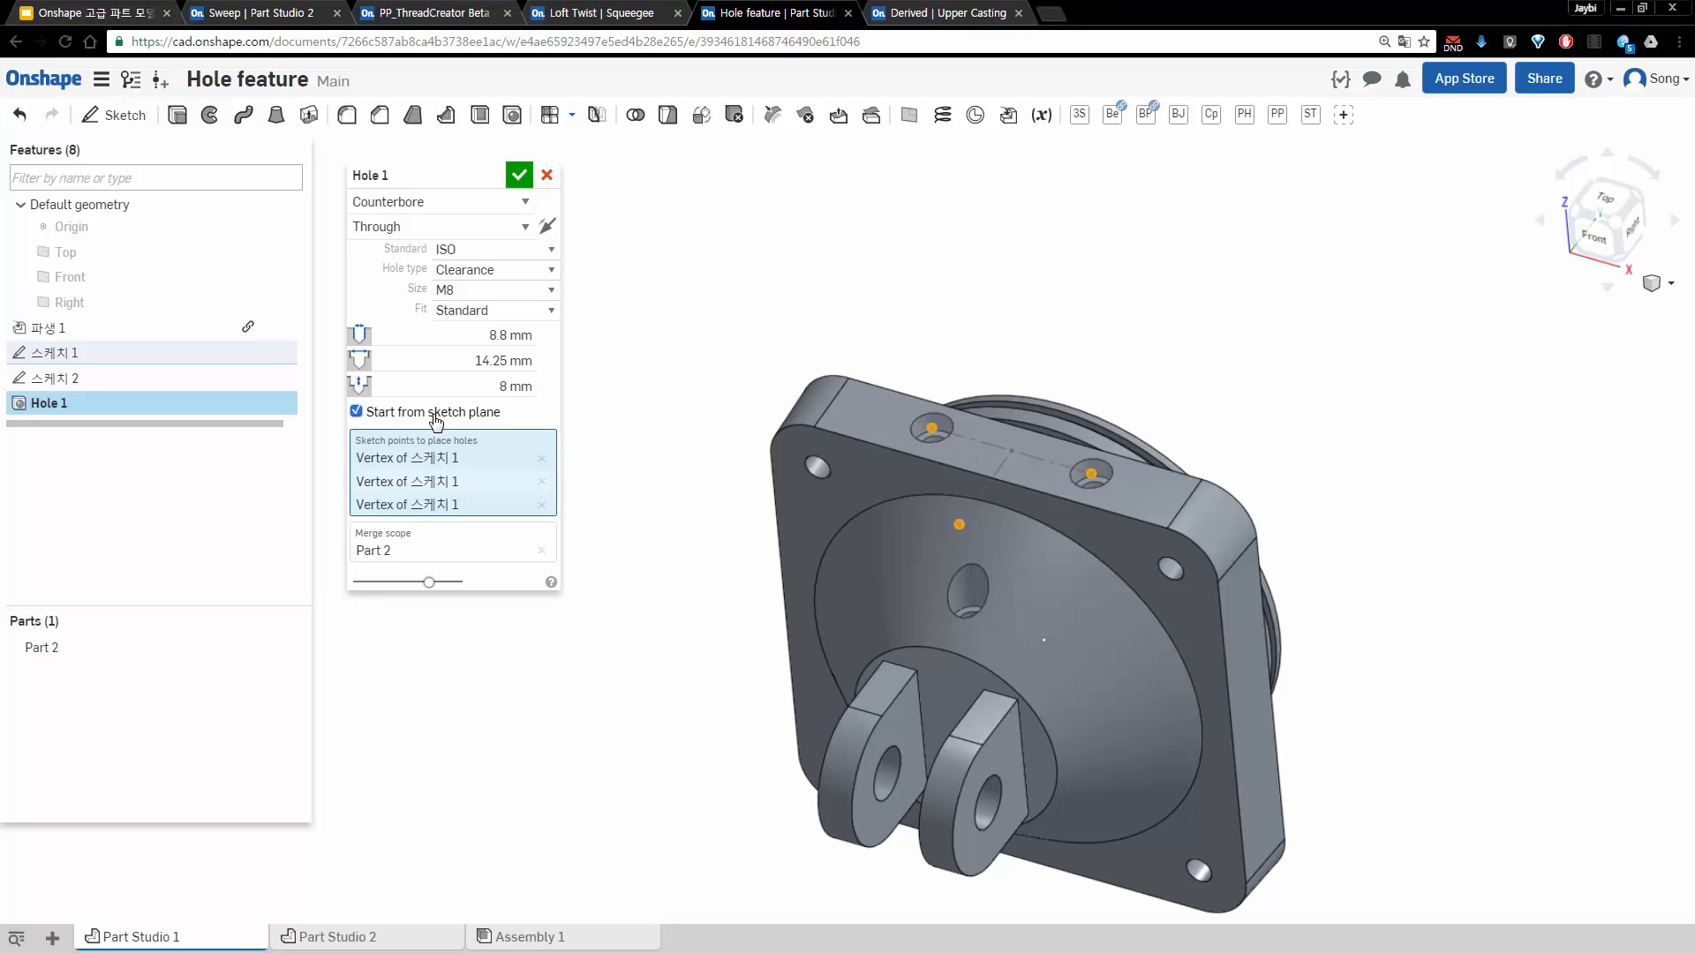
{"action": "mouse_move", "coordinate": [866, 496]}
{"action": "right_mouse_down"}
{"action": "mouse_move", "coordinate": [975, 576]}
{"action": "mouse_move", "coordinate": [973, 608]}
{"action": "mouse_move", "coordinate": [1040, 447]}
{"action": "mouse_move", "coordinate": [936, 482]}
{"action": "right_mouse_up"}
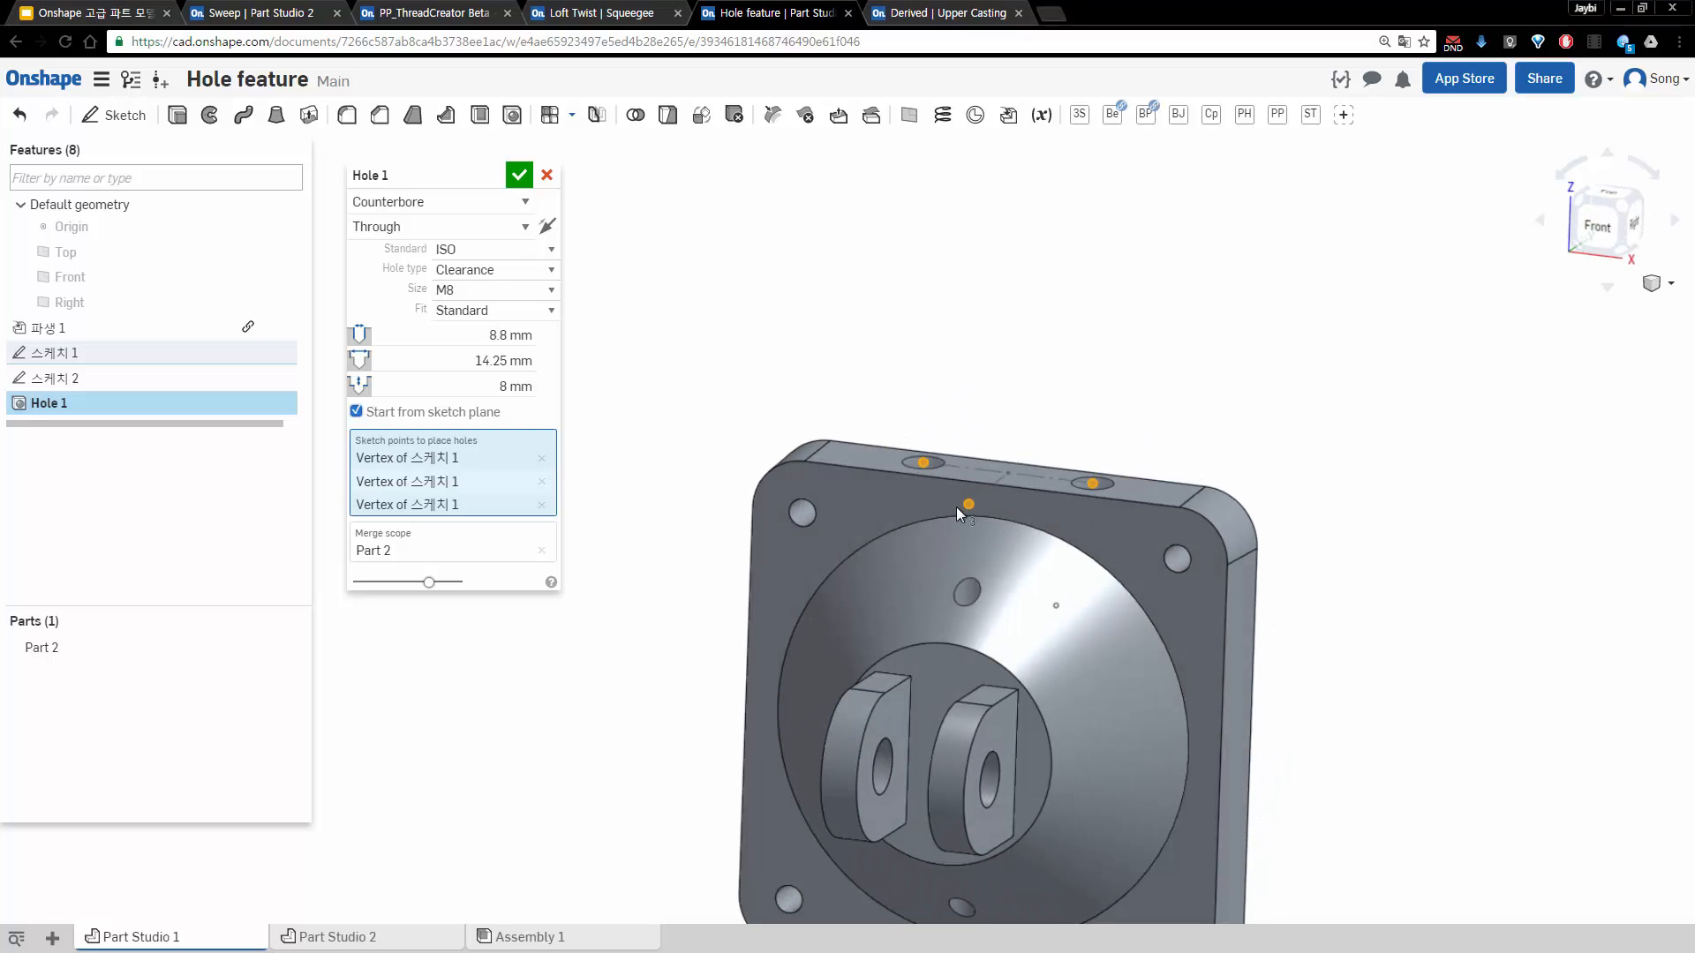
{"action": "right_click_drag", "start_coordinate": [961, 527], "coordinate": [930, 546]}
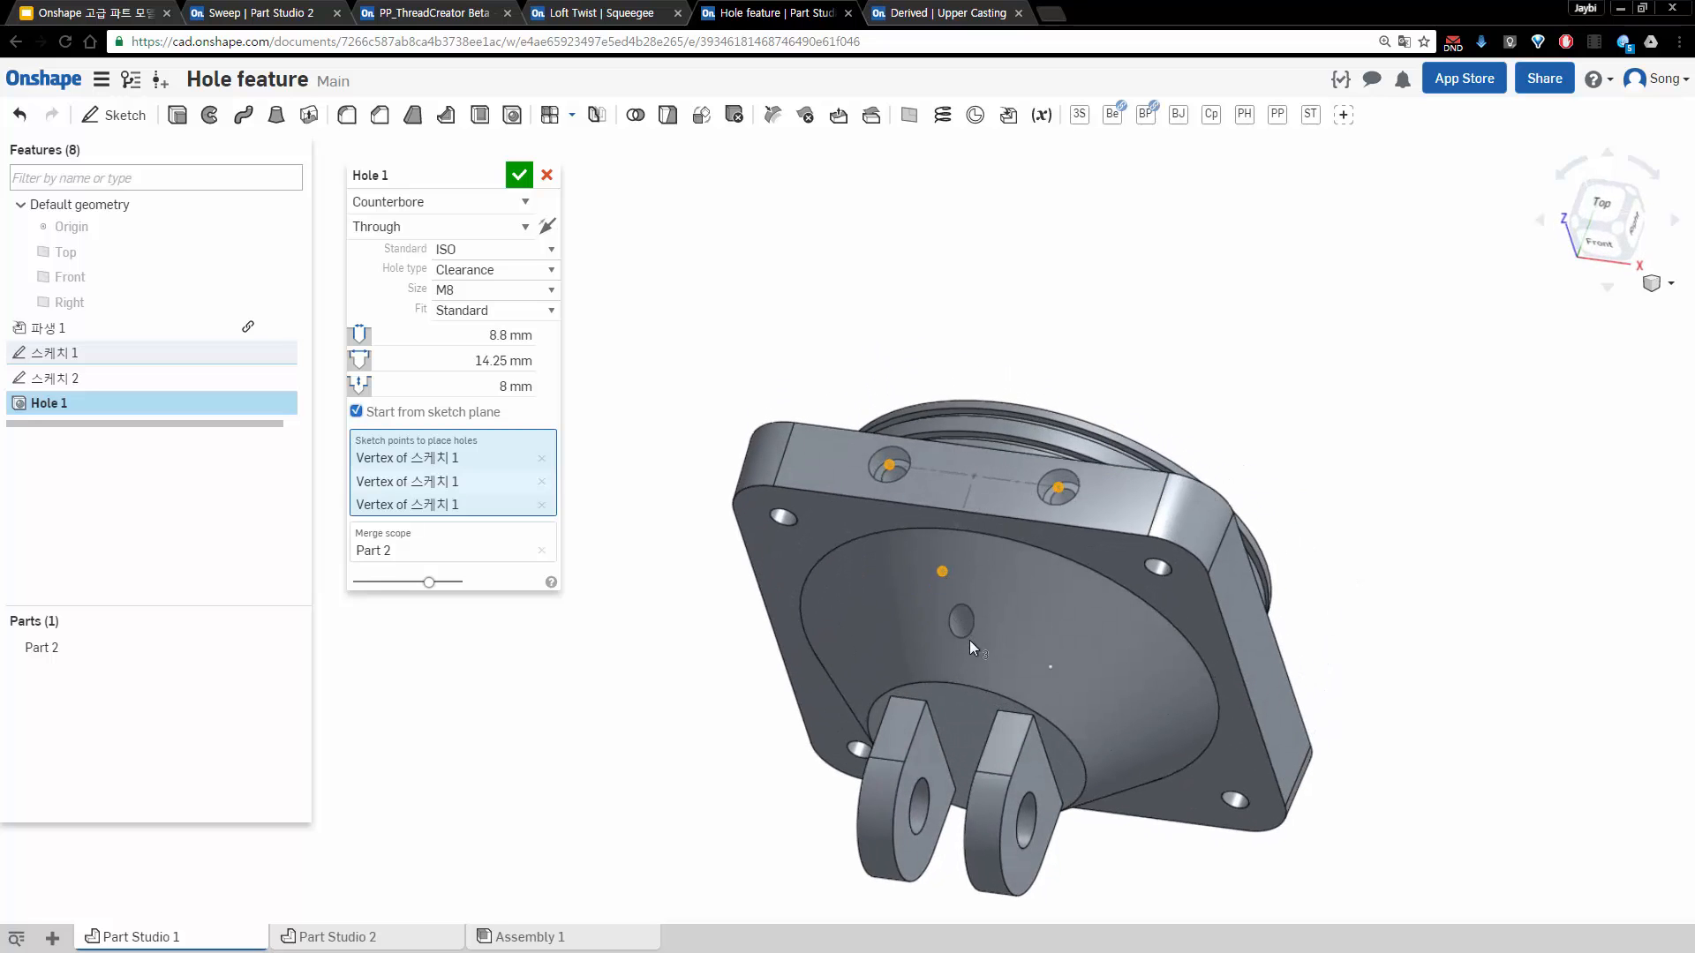
{"action": "right_click_drag", "start_coordinate": [970, 643], "coordinate": [945, 622]}
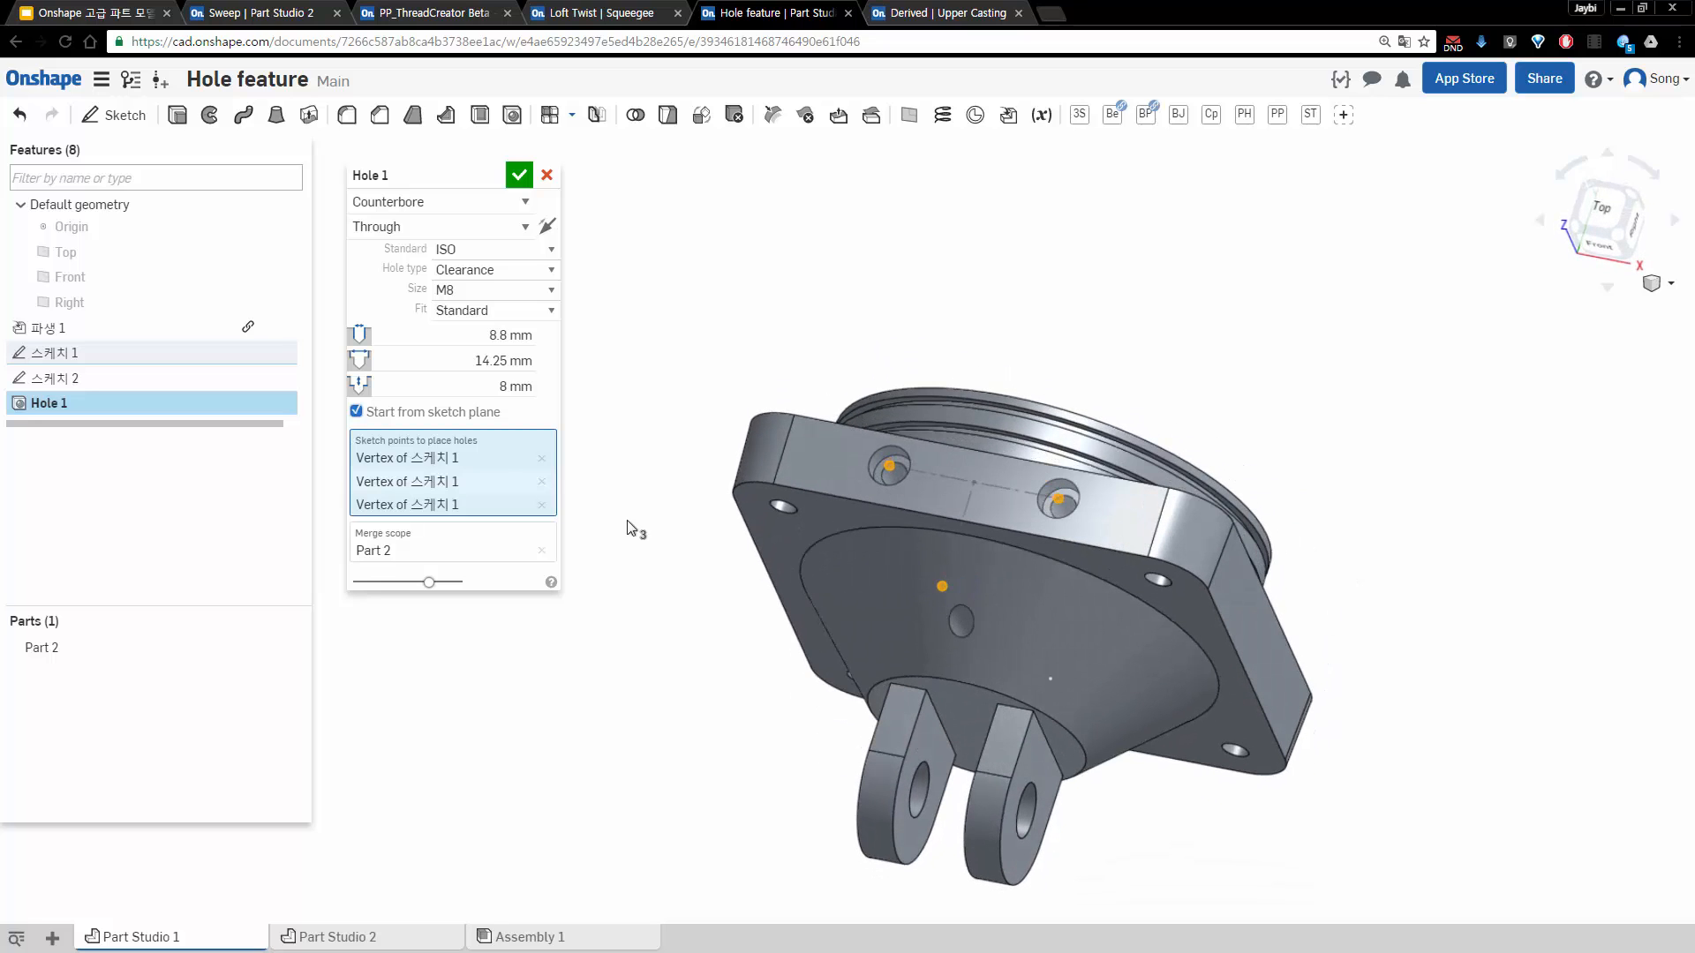
{"action": "left_click", "coordinate": [460, 416]}
{"action": "right_click_drag", "start_coordinate": [1253, 523], "coordinate": [1285, 439]}
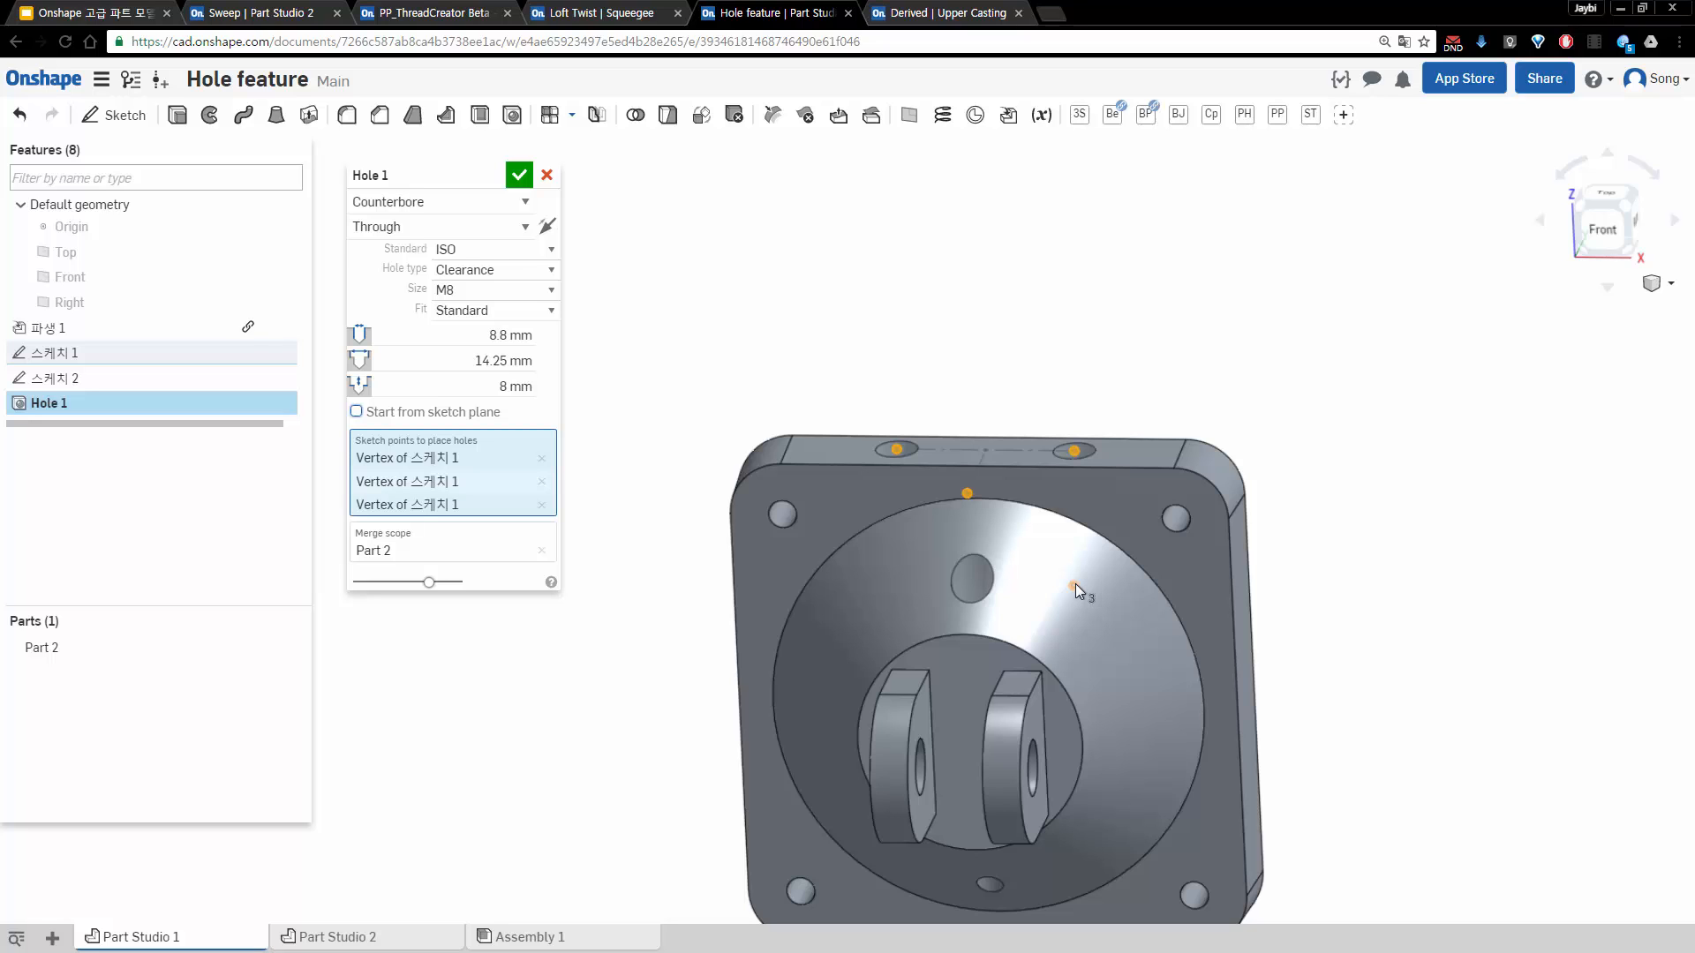
Add the point of 스케치 2 as another hole location, inspect its preview, and accept the Hole feature
{"action": "right_click_drag", "start_coordinate": [1073, 584], "coordinate": [1100, 623]}
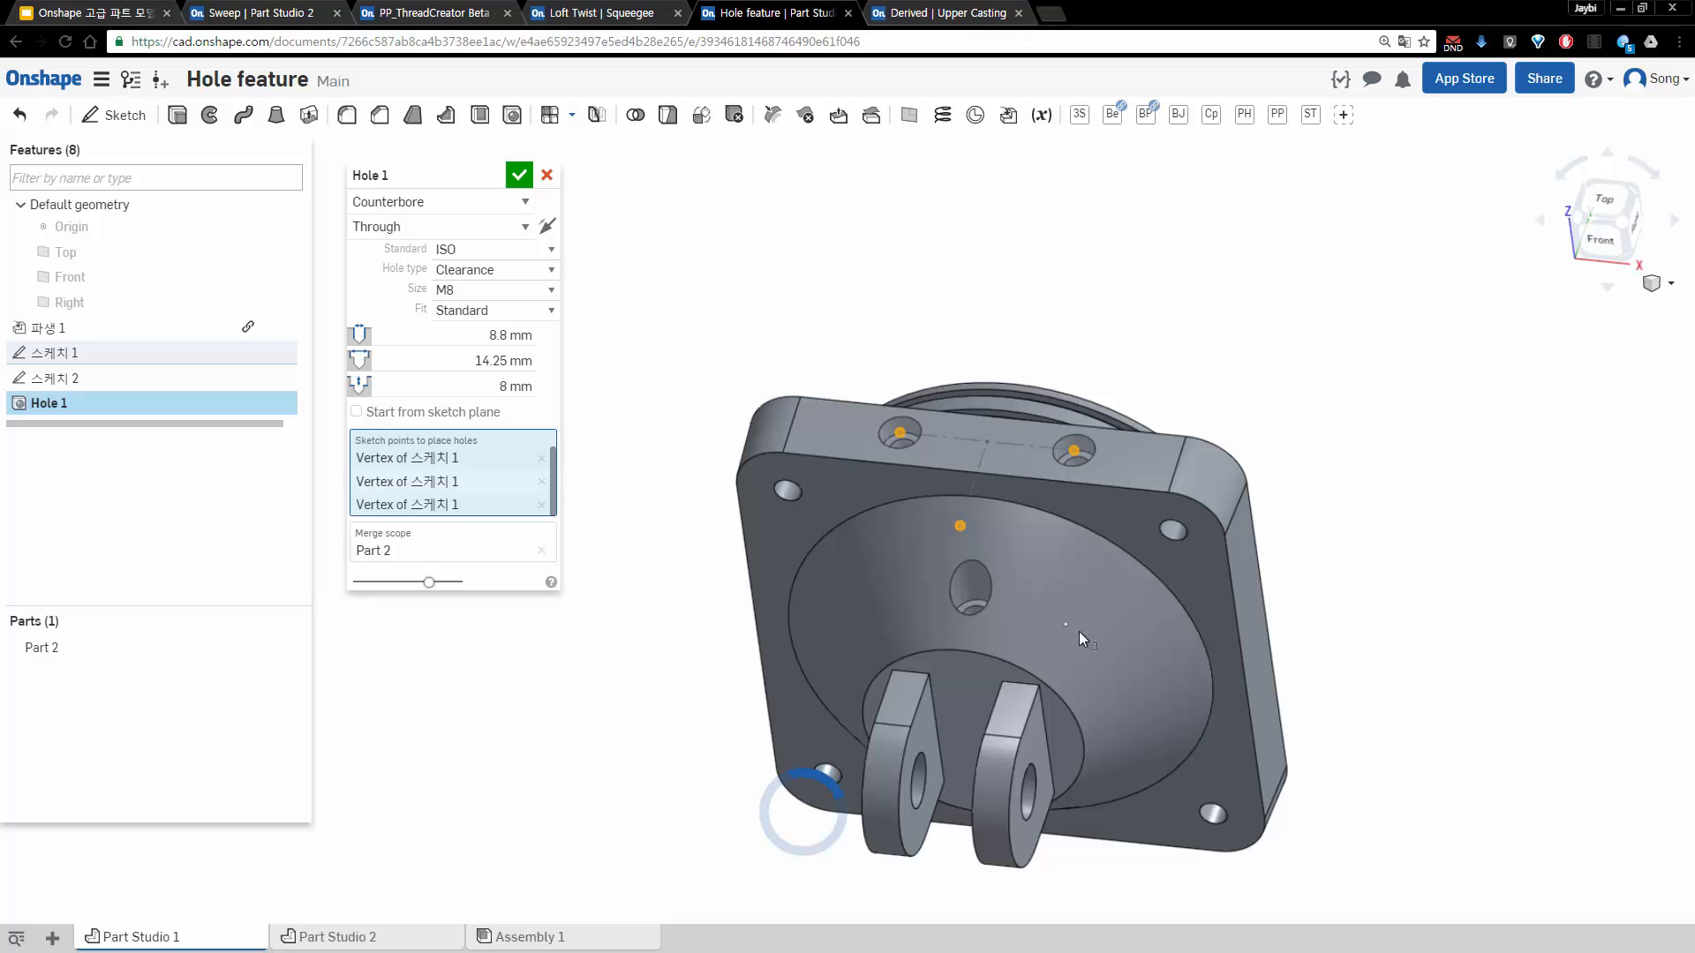
{"action": "left_click", "coordinate": [1065, 623]}
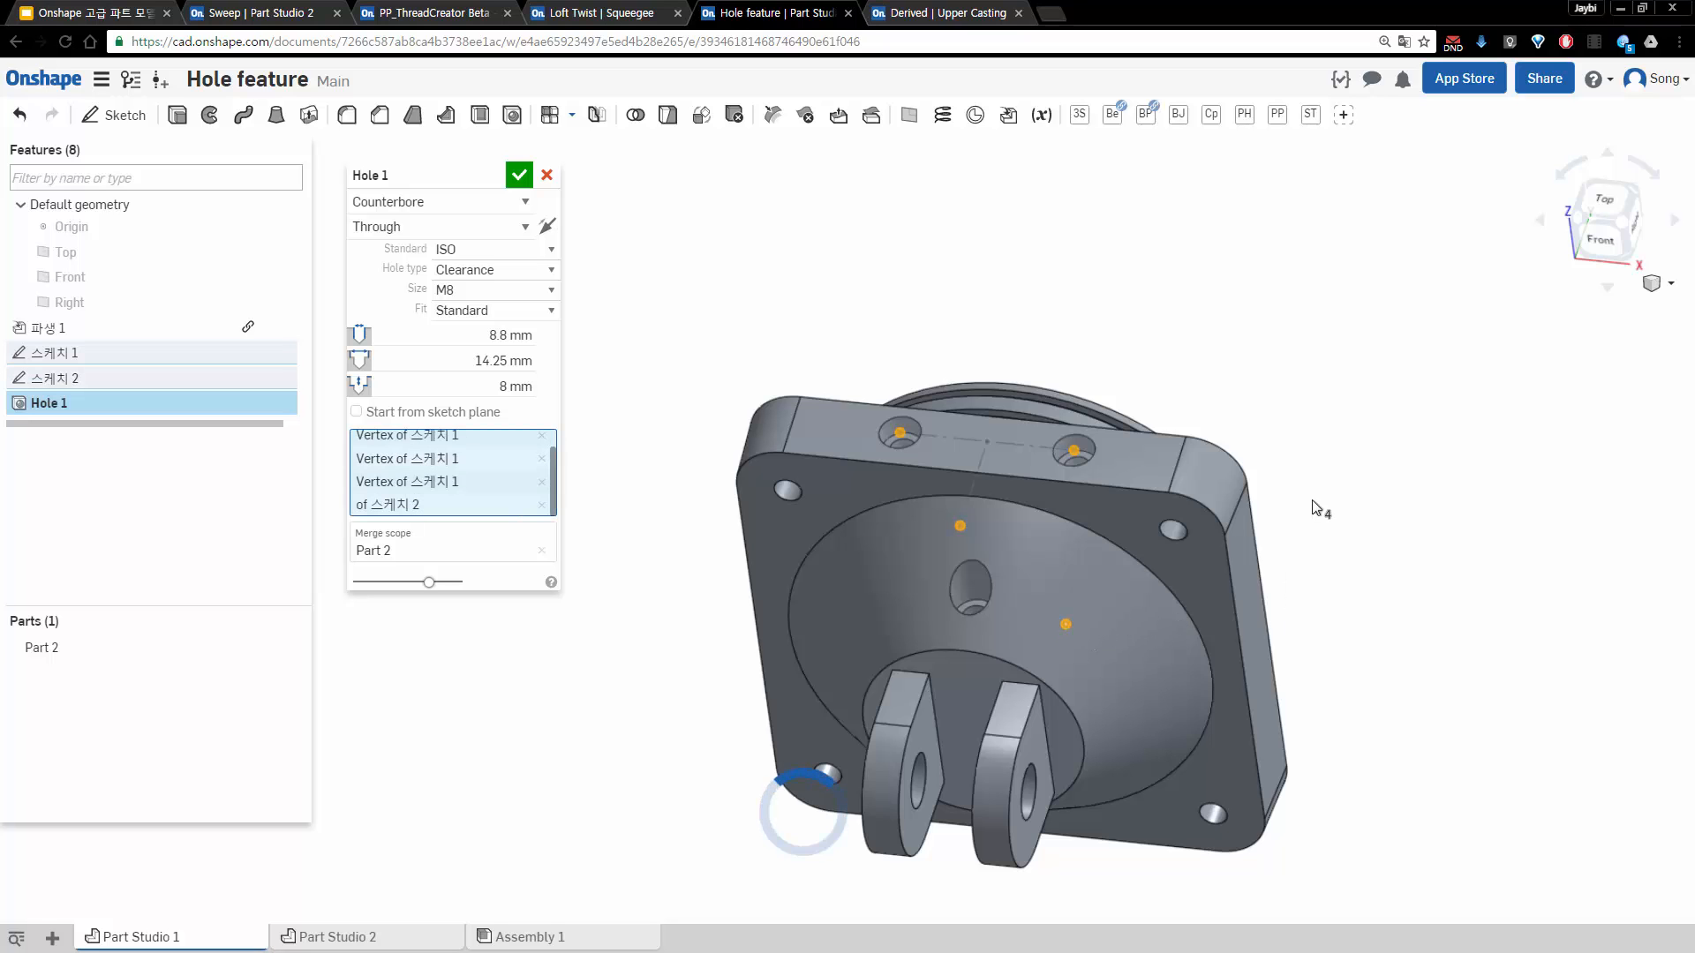
{"action": "right_click_drag", "start_coordinate": [1312, 500], "coordinate": [1282, 517]}
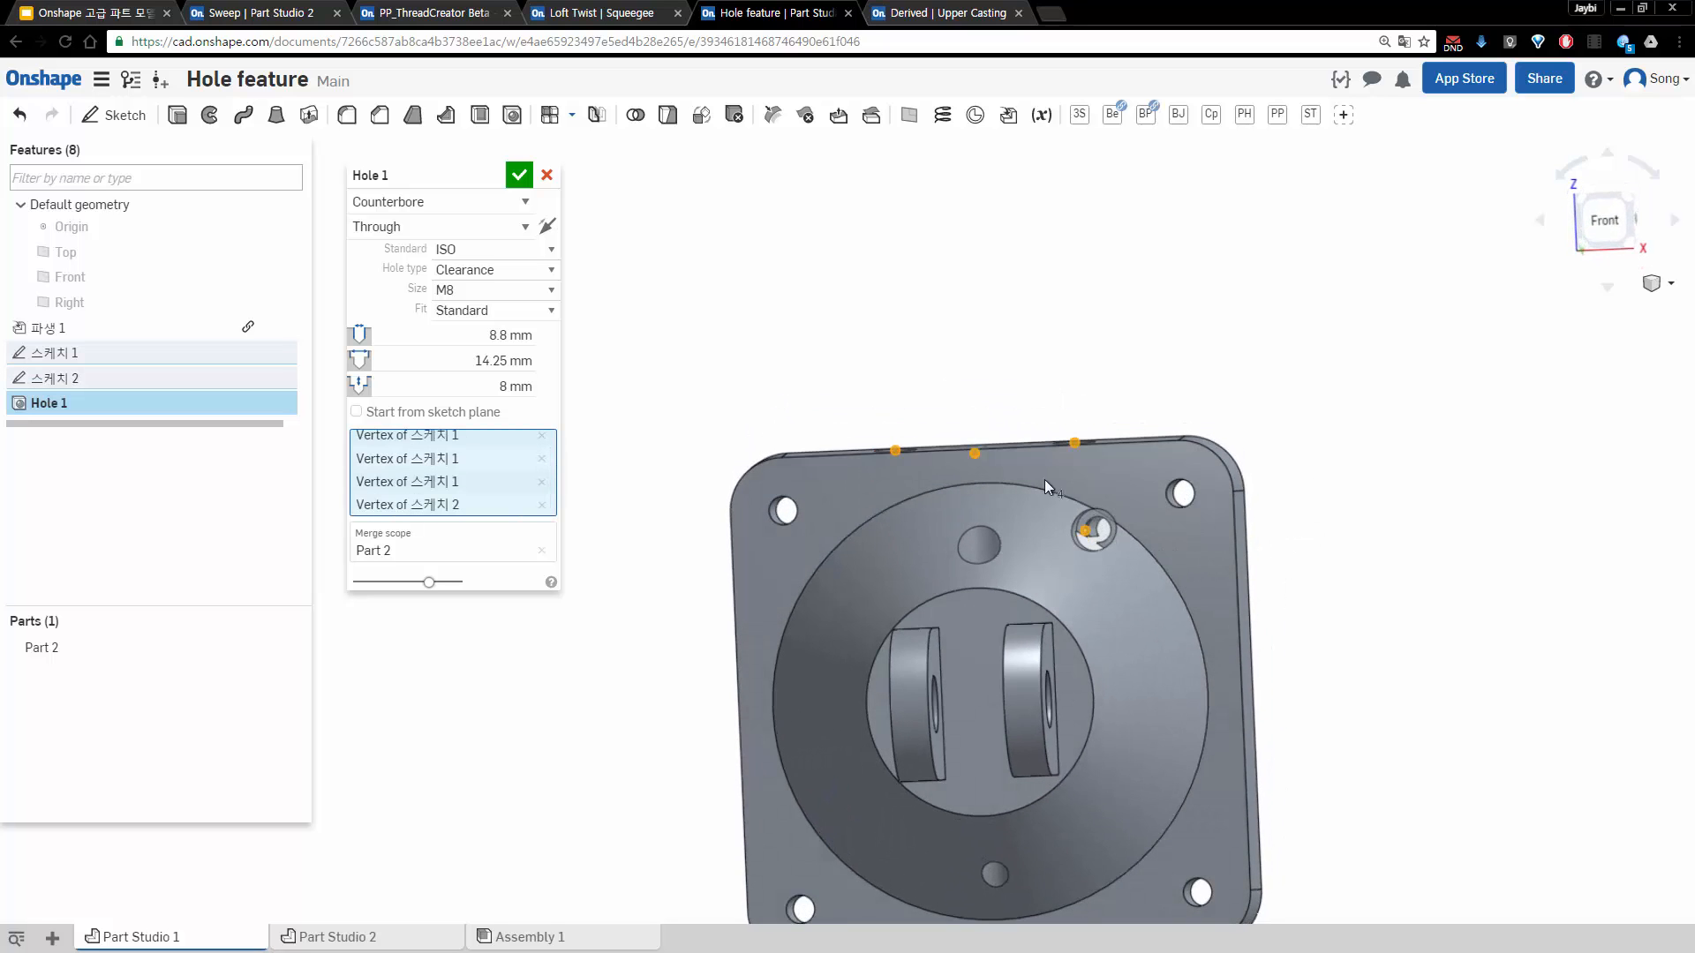
{"action": "mouse_move", "coordinate": [1046, 480]}
{"action": "right_mouse_down"}
{"action": "mouse_move", "coordinate": [998, 558]}
{"action": "mouse_move", "coordinate": [1060, 499]}
{"action": "right_mouse_up"}
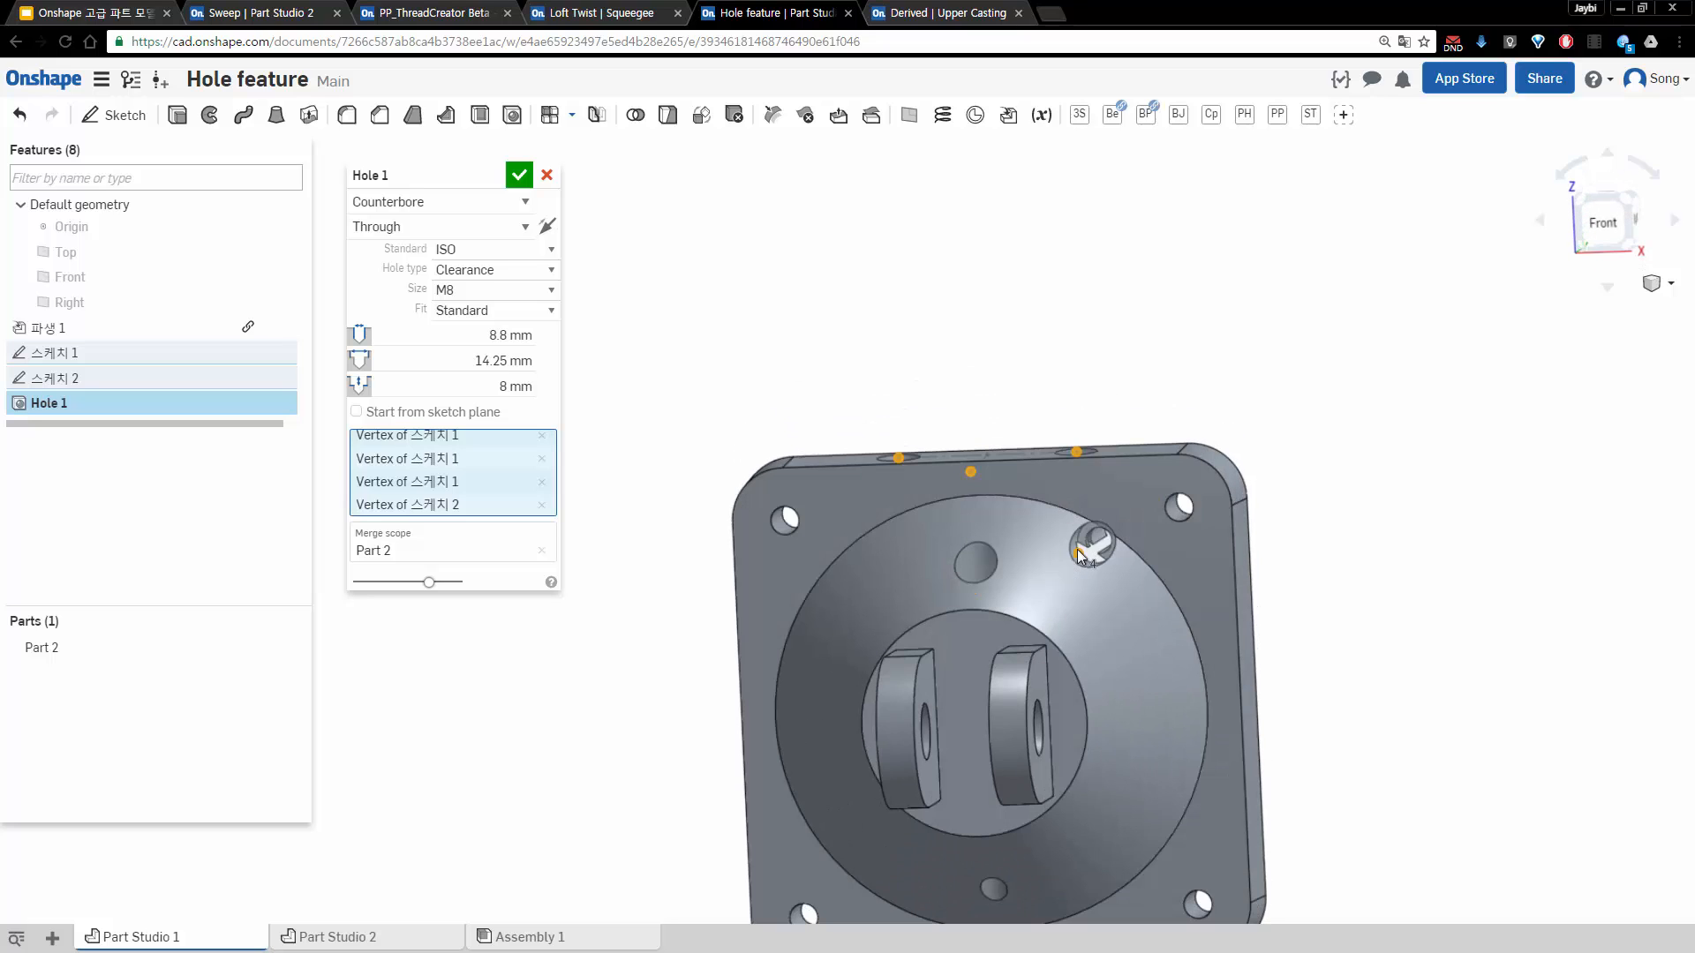
{"action": "left_click", "coordinate": [519, 175]}
{"action": "right_click_drag", "start_coordinate": [692, 362], "coordinate": [626, 376]}
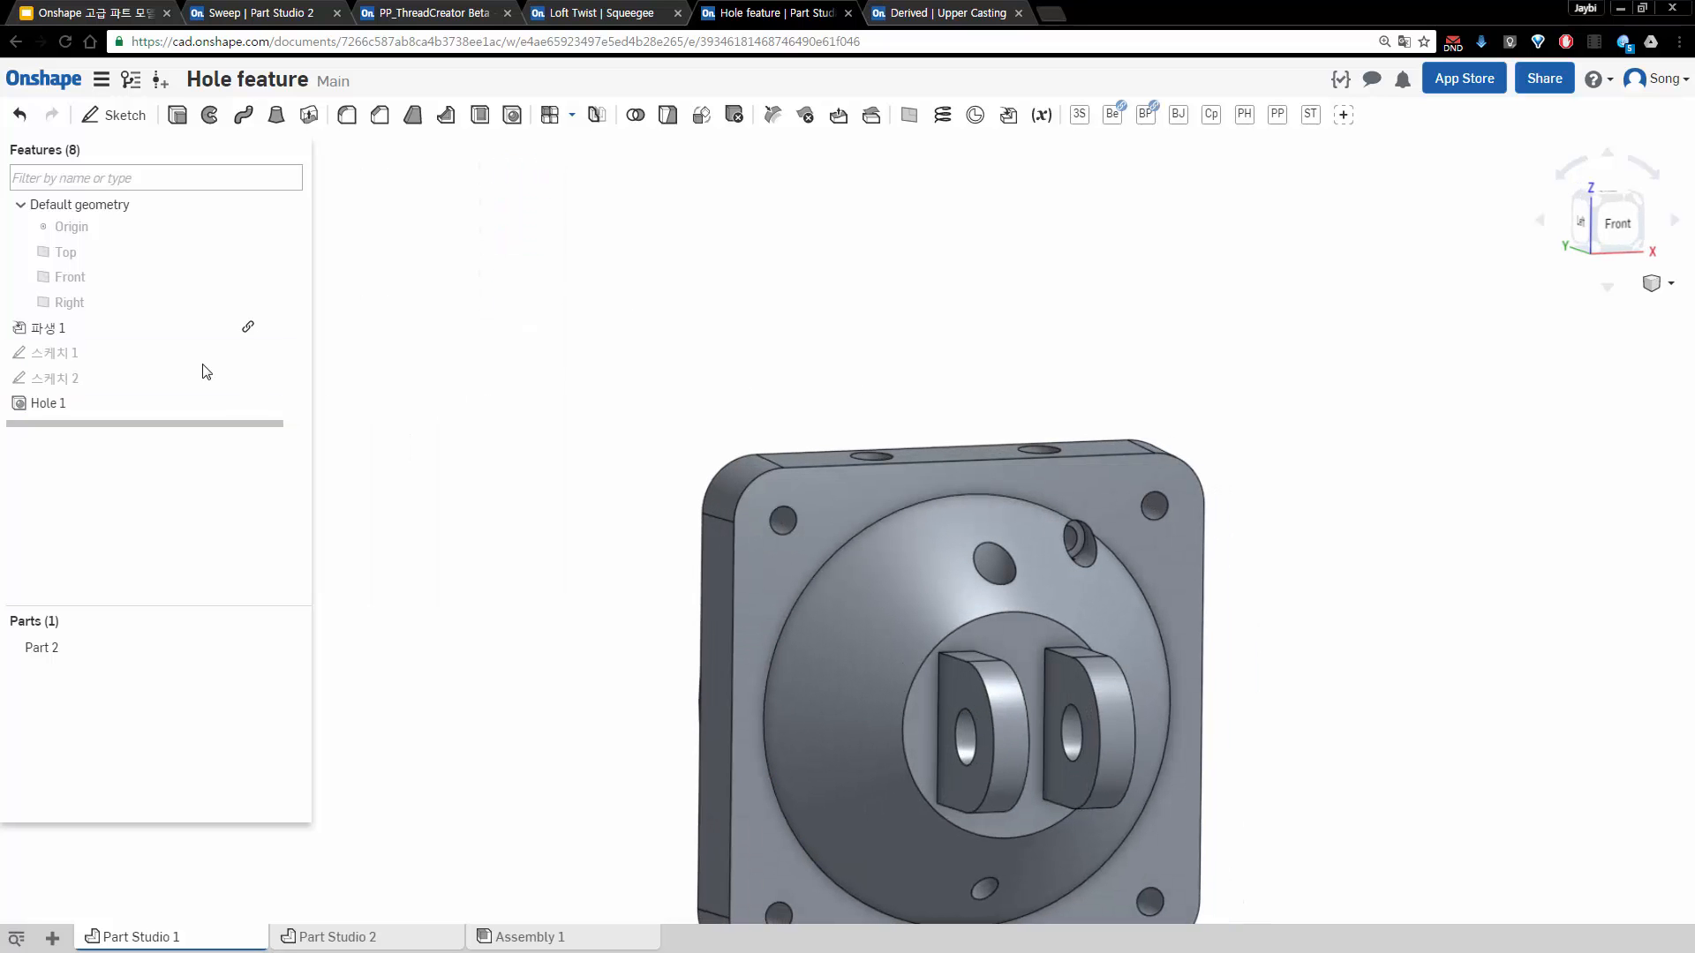
Open 스케치 1 to examine the plane and points used for its holes, and close it
{"action": "double_click", "coordinate": [119, 355]}
{"action": "right_click_drag", "start_coordinate": [1056, 366], "coordinate": [1070, 495]}
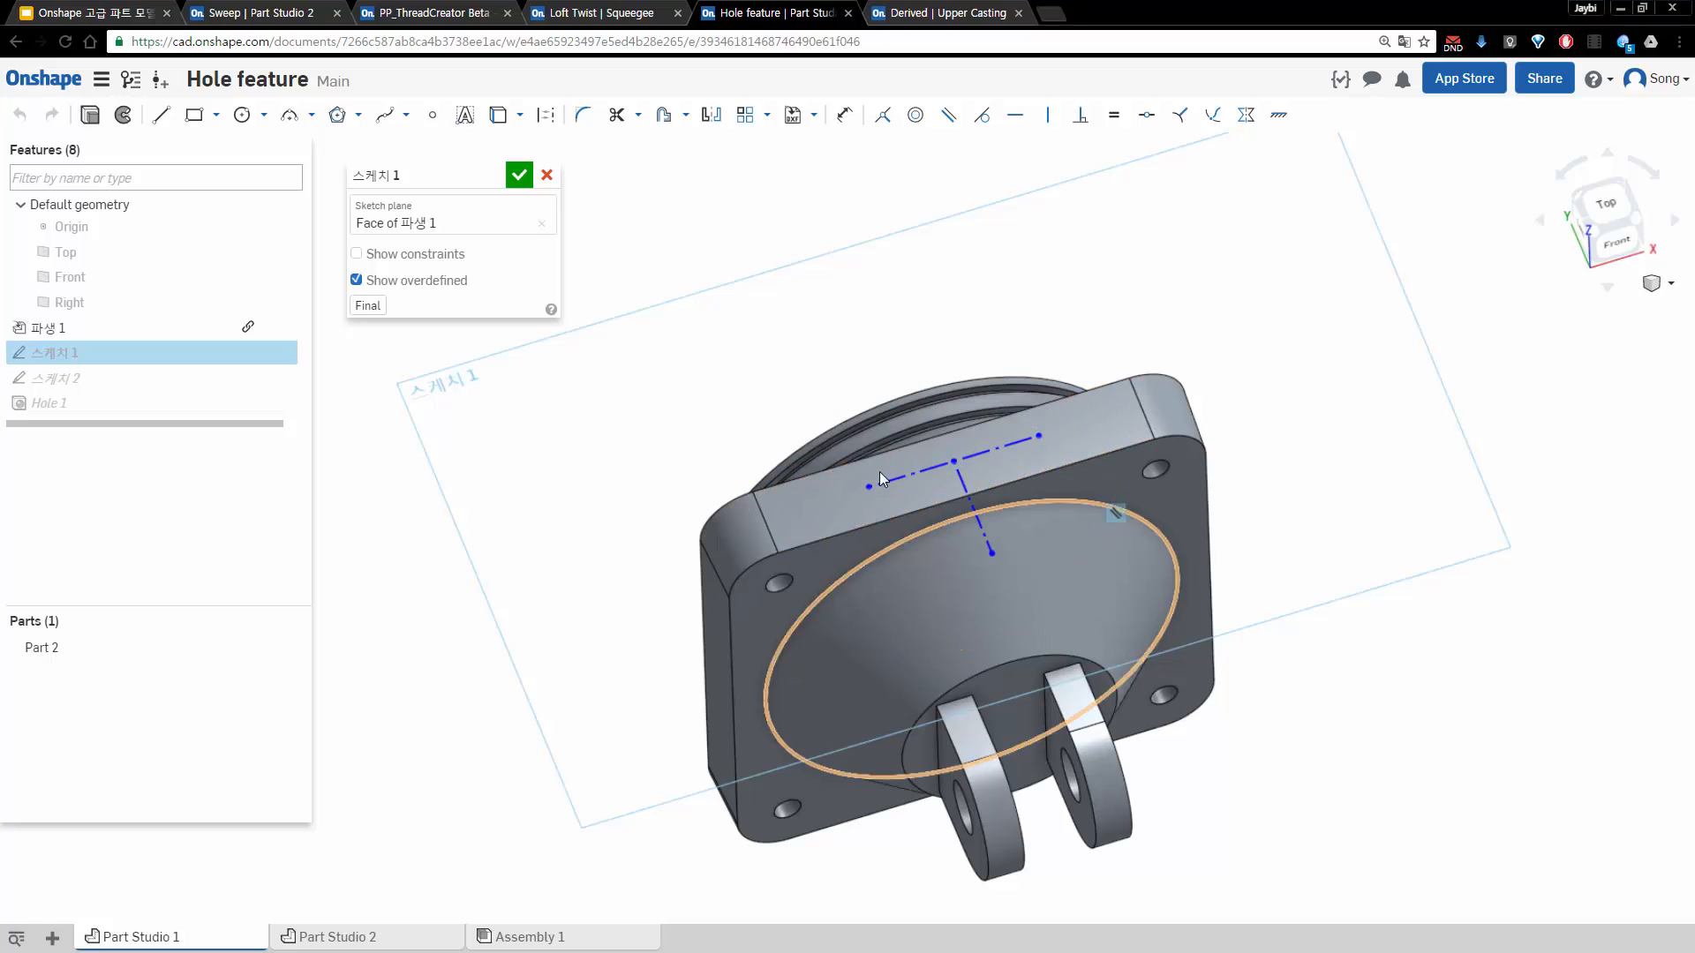
{"action": "left_click", "coordinate": [521, 174]}
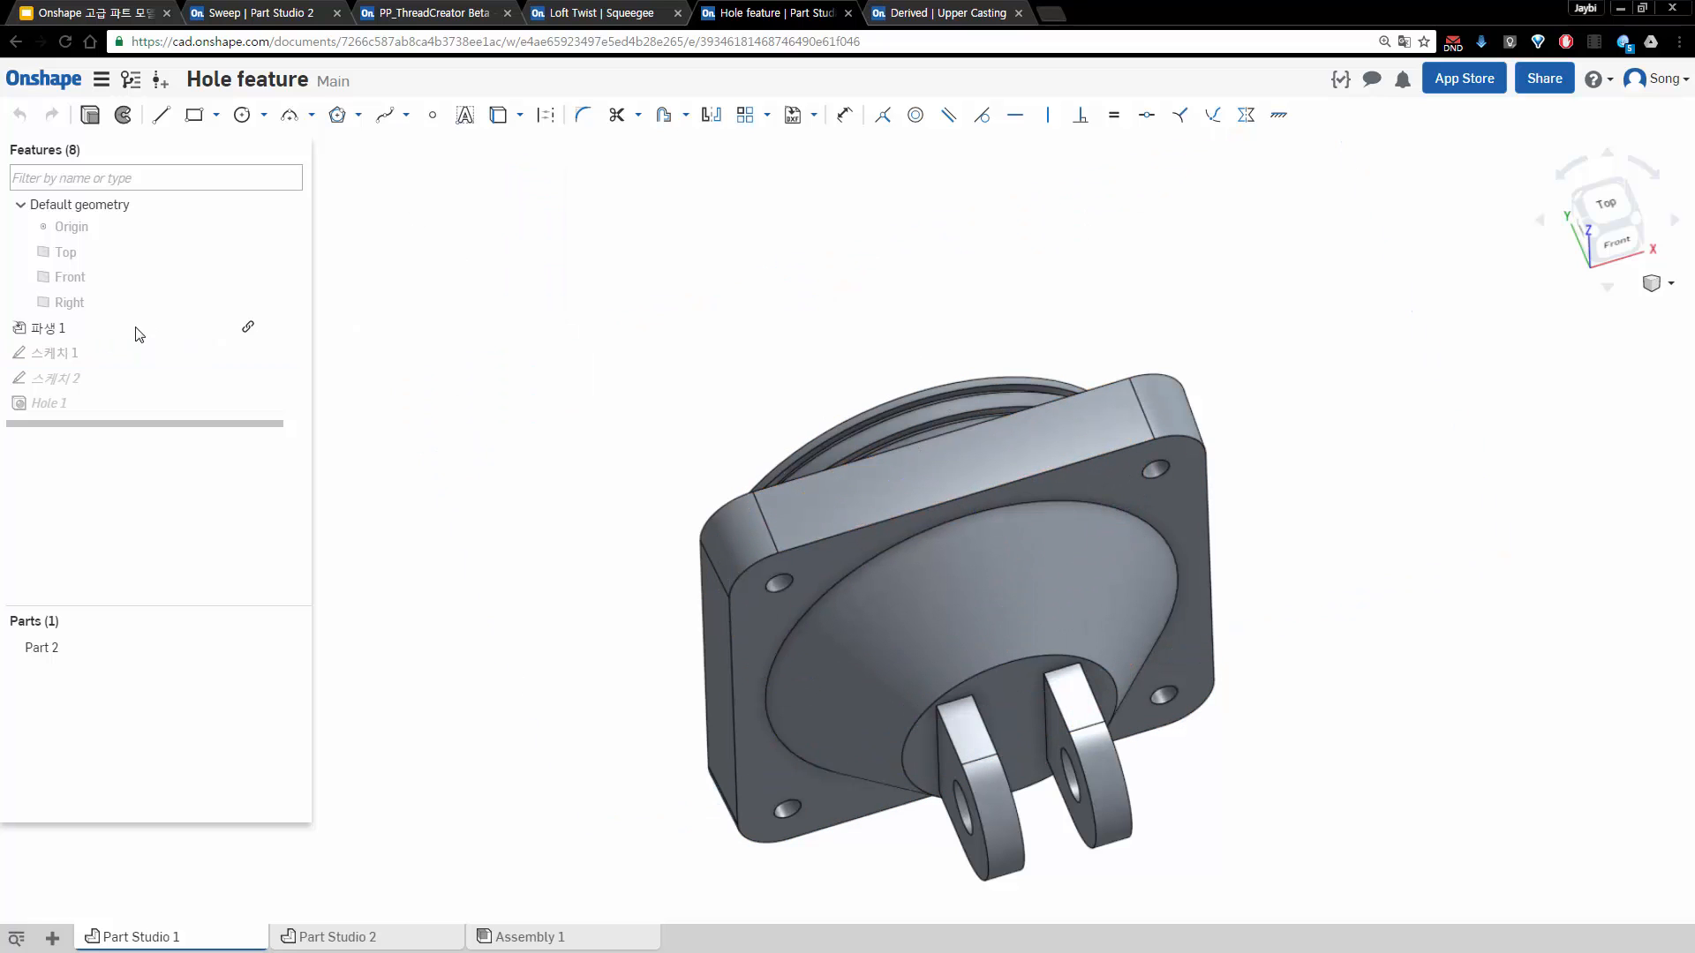
Open 스케치 2, examine its hole point from the front, close the sketch, and review the finished holes
{"action": "double_click", "coordinate": [114, 381]}
{"action": "key", "text": "n"}
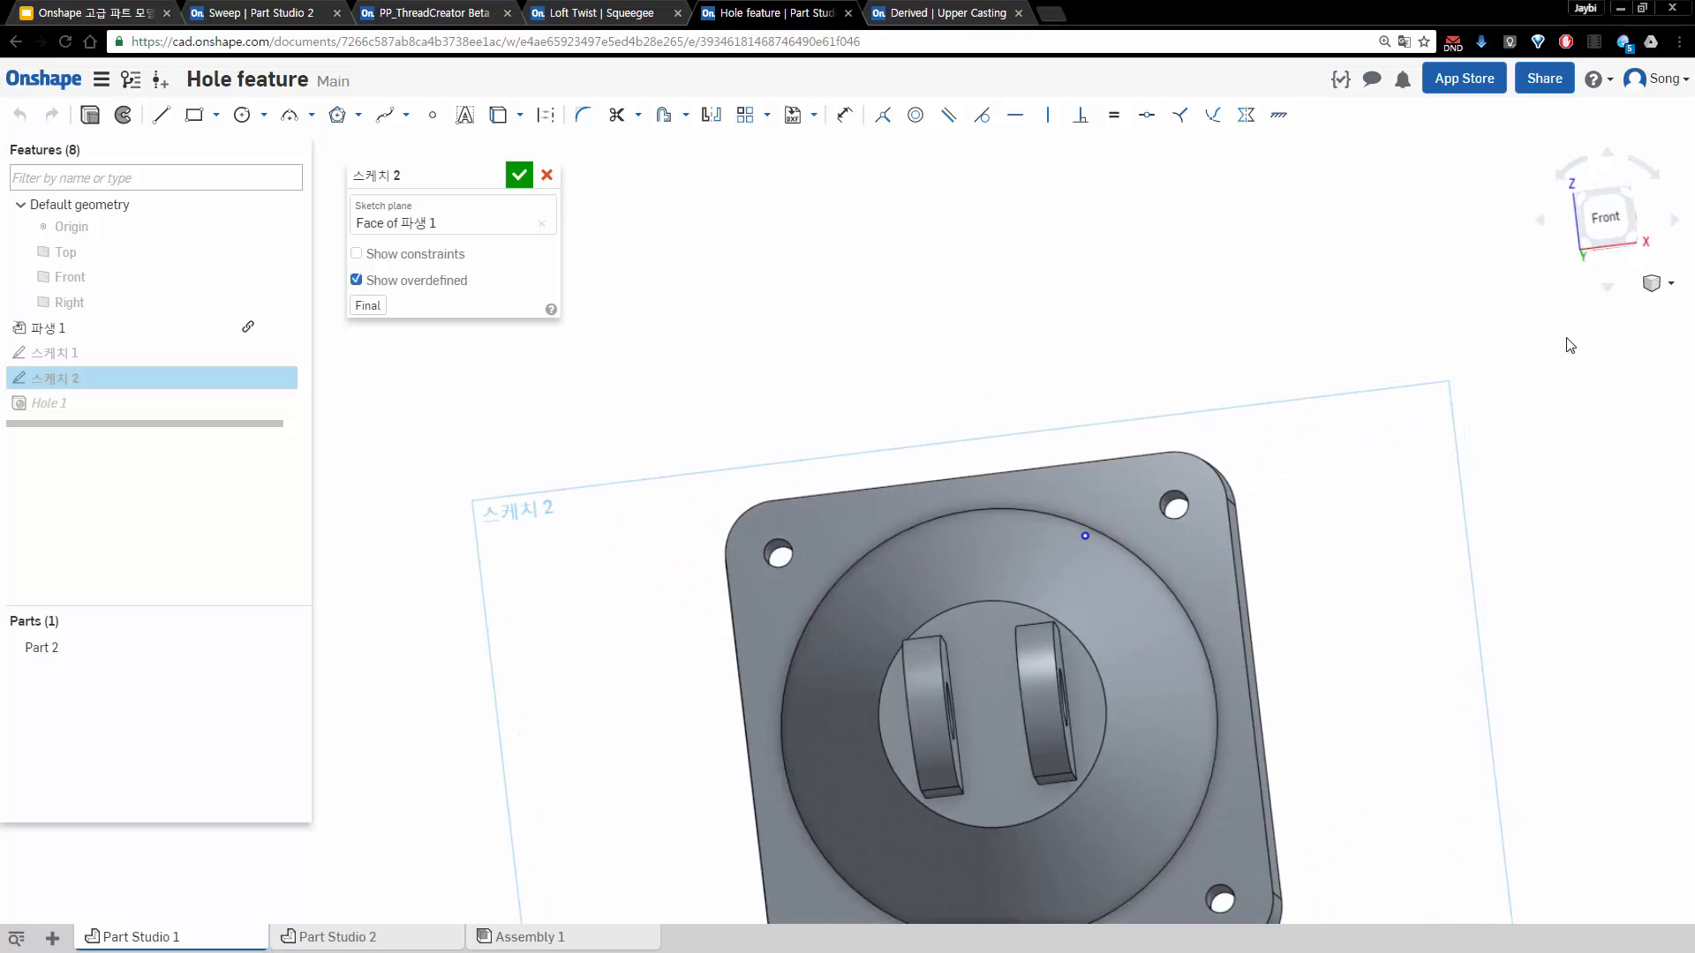
{"action": "left_click", "coordinate": [1607, 228]}
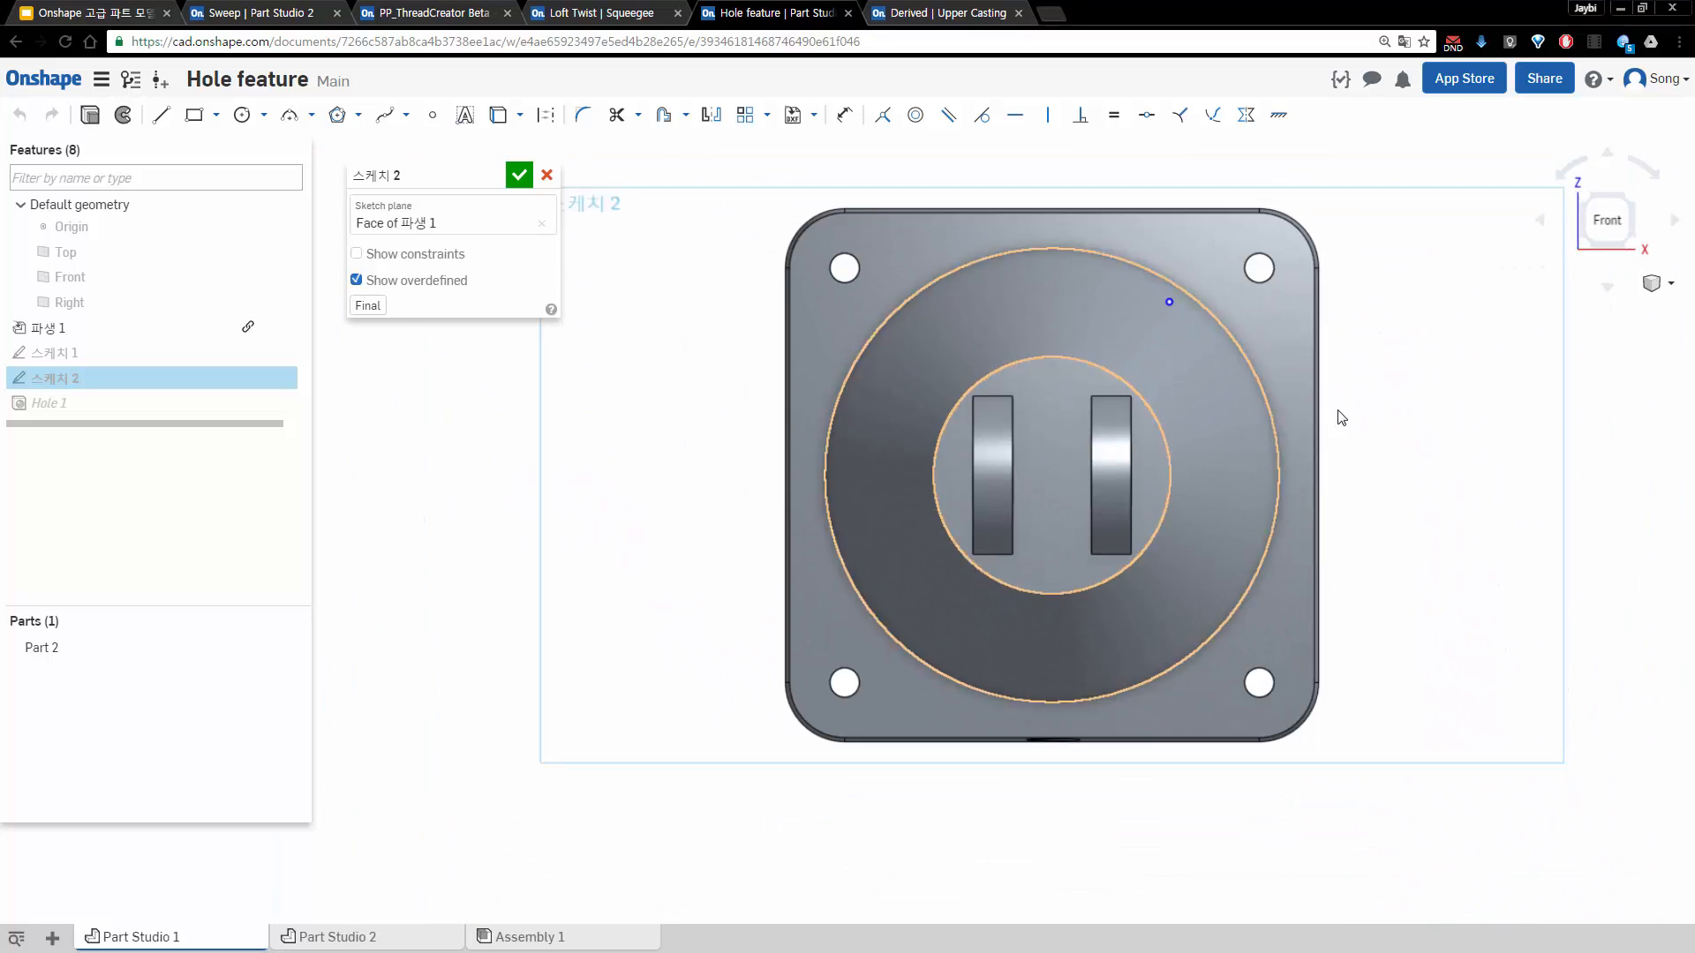
{"action": "left_click", "coordinate": [529, 182]}
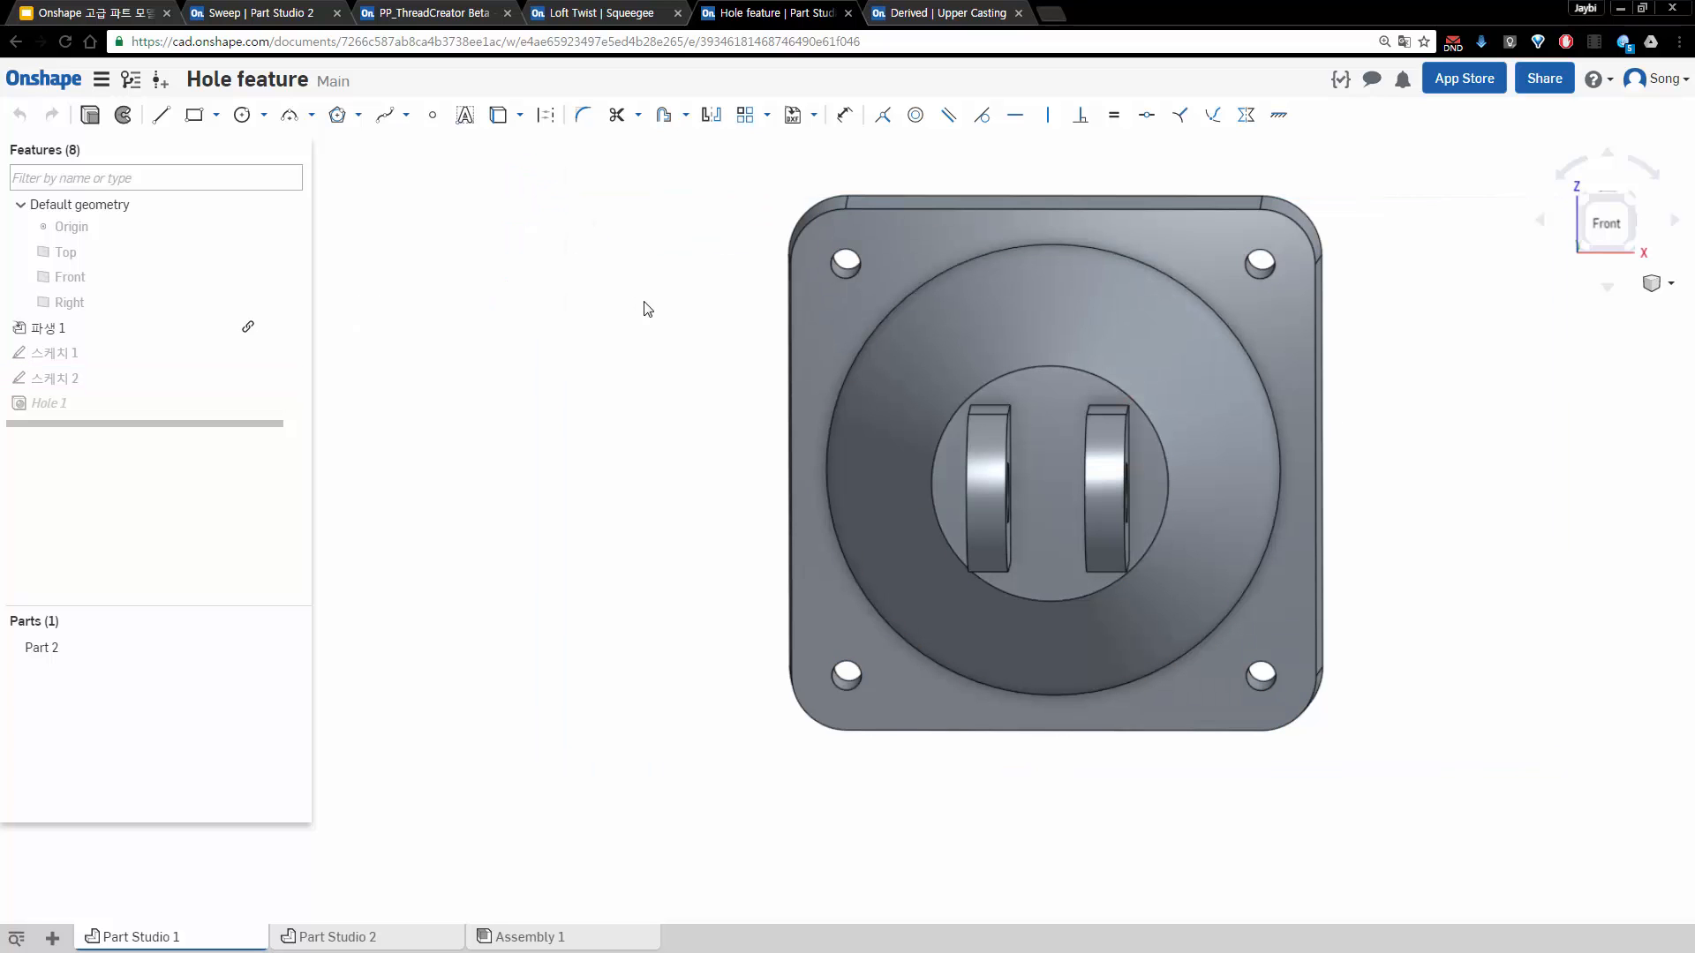
{"action": "middle_click_drag", "start_coordinate": [733, 319], "coordinate": [692, 445]}
{"action": "right_click_drag", "start_coordinate": [696, 452], "coordinate": [666, 492]}
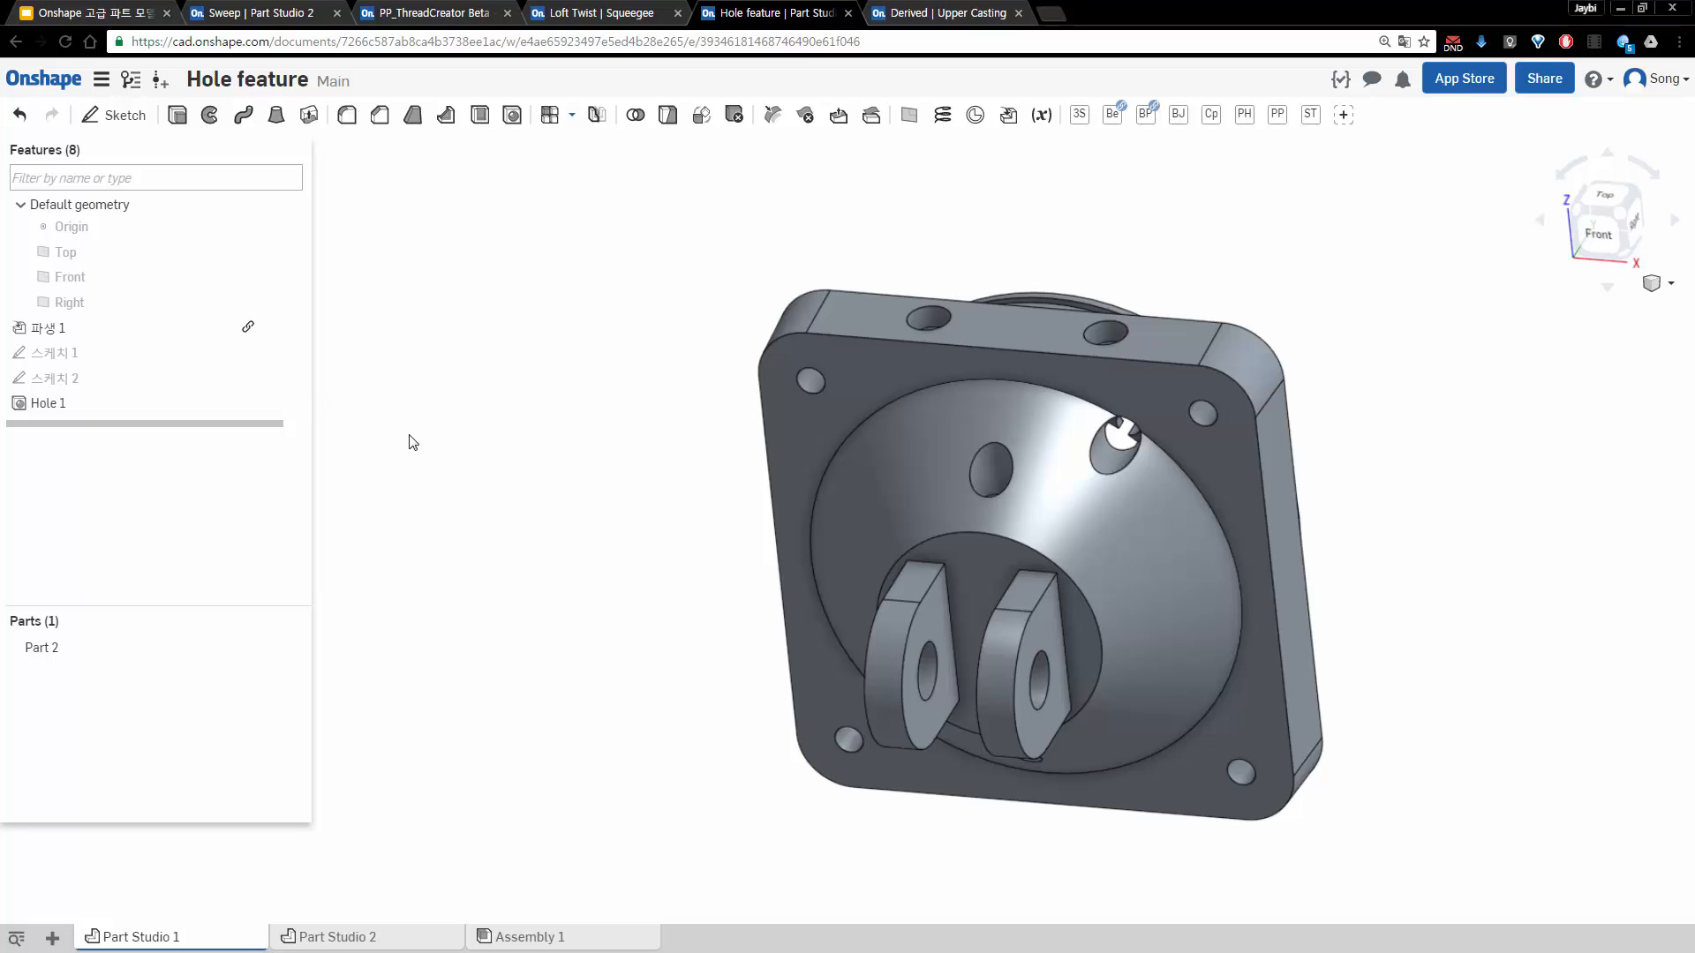
Reopen Hole 1 for editing, keep the Counterbore style, and change its standard from ISO to Custom
{"action": "right_click_drag", "start_coordinate": [539, 369], "coordinate": [552, 348]}
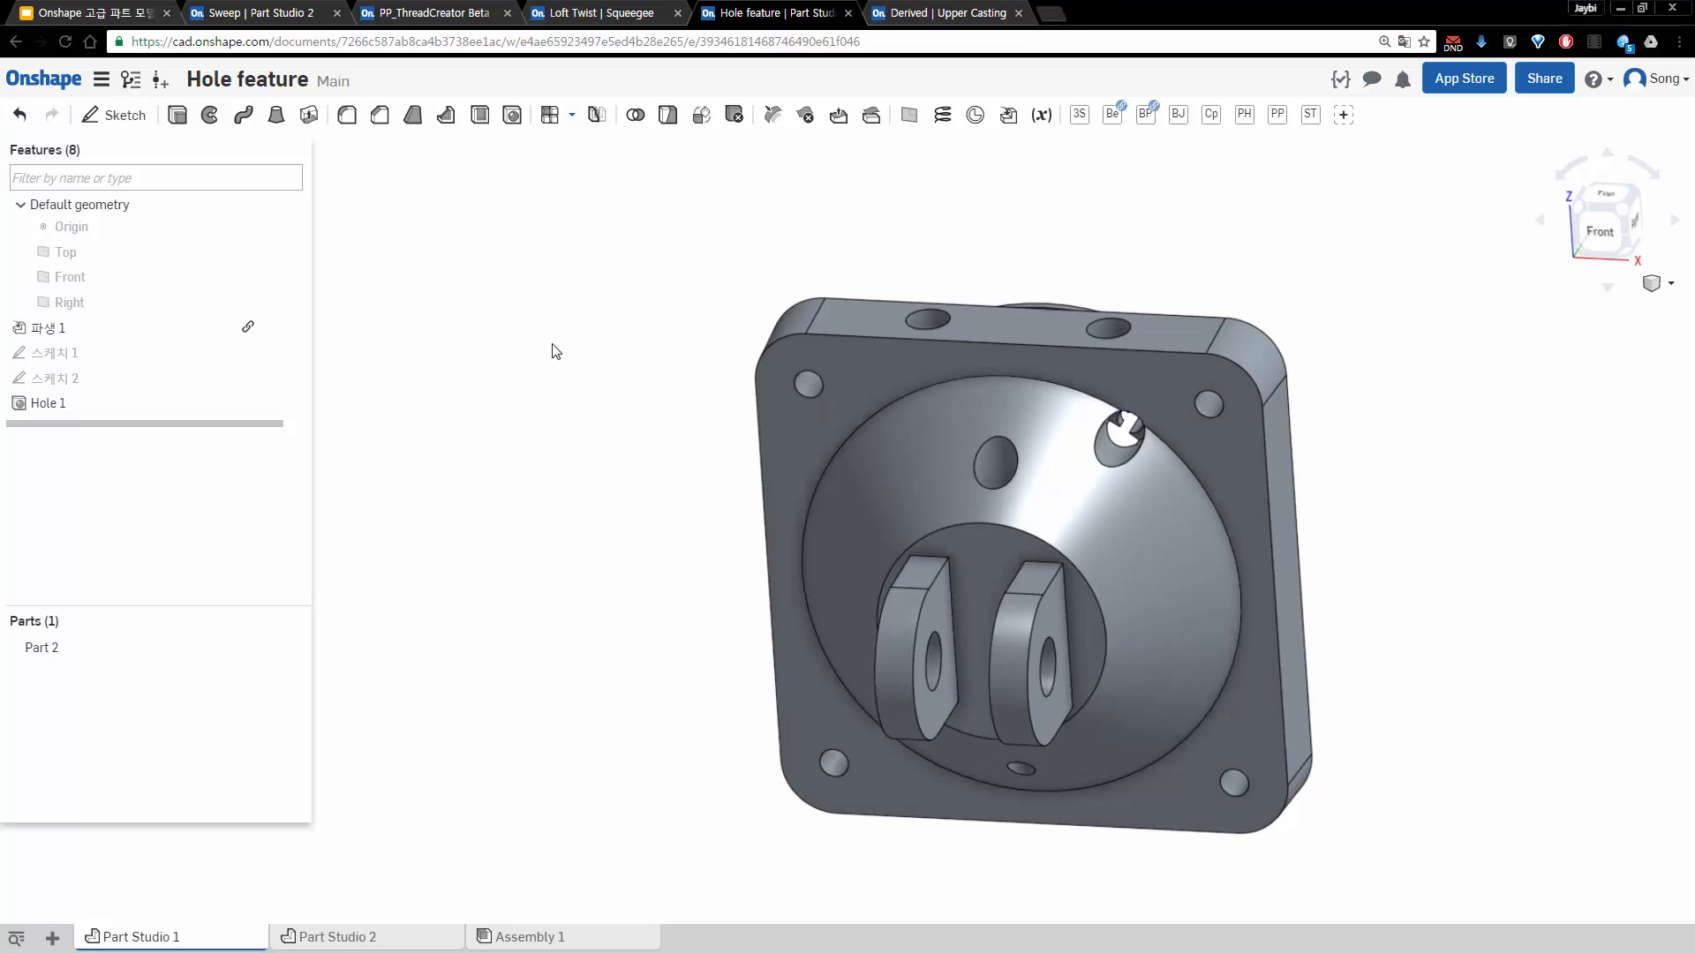
{"action": "double_click", "coordinate": [182, 402]}
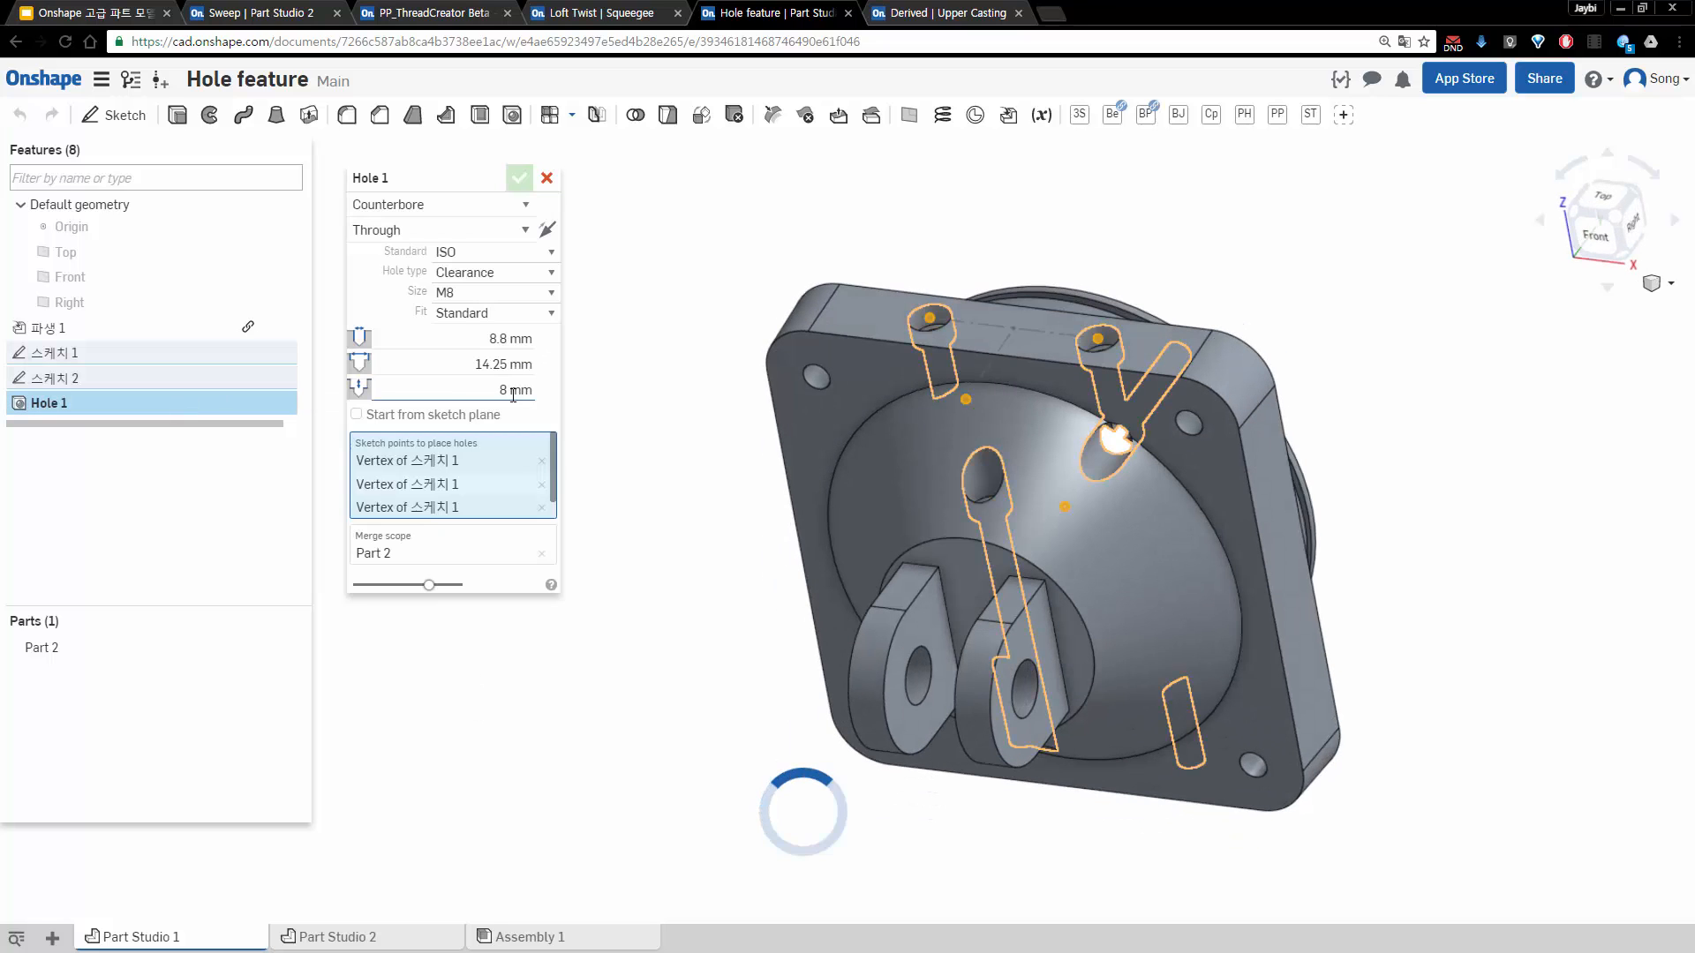
{"action": "left_click", "coordinate": [422, 214]}
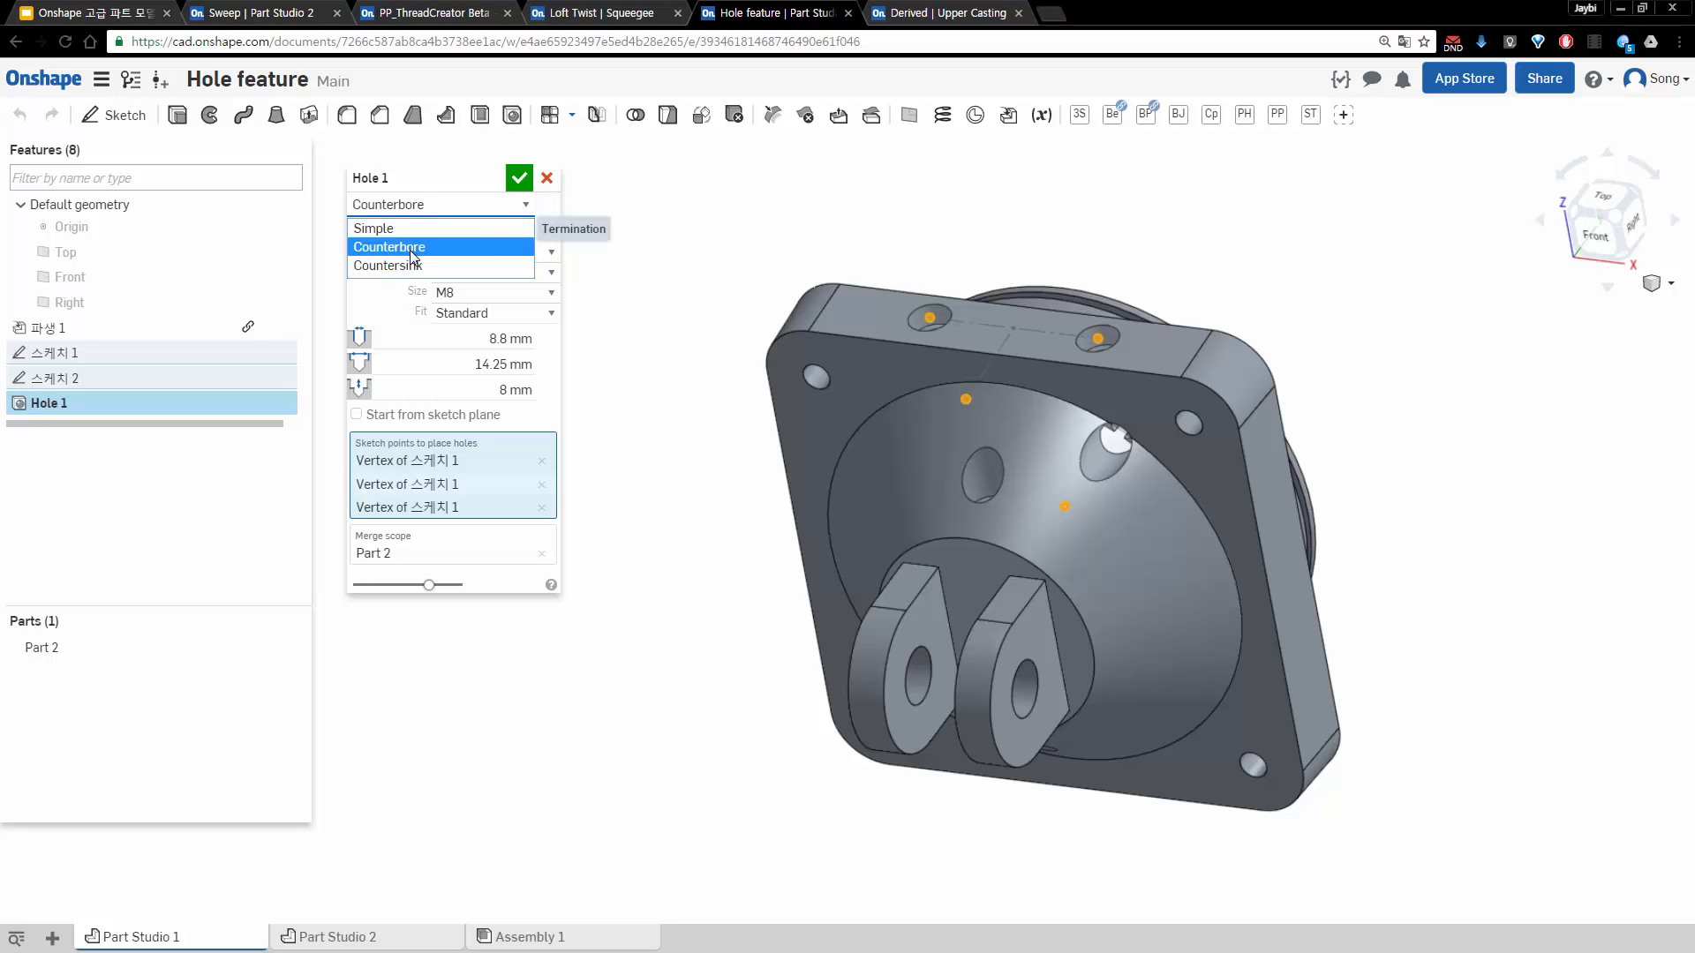
{"action": "left_click", "coordinate": [409, 254]}
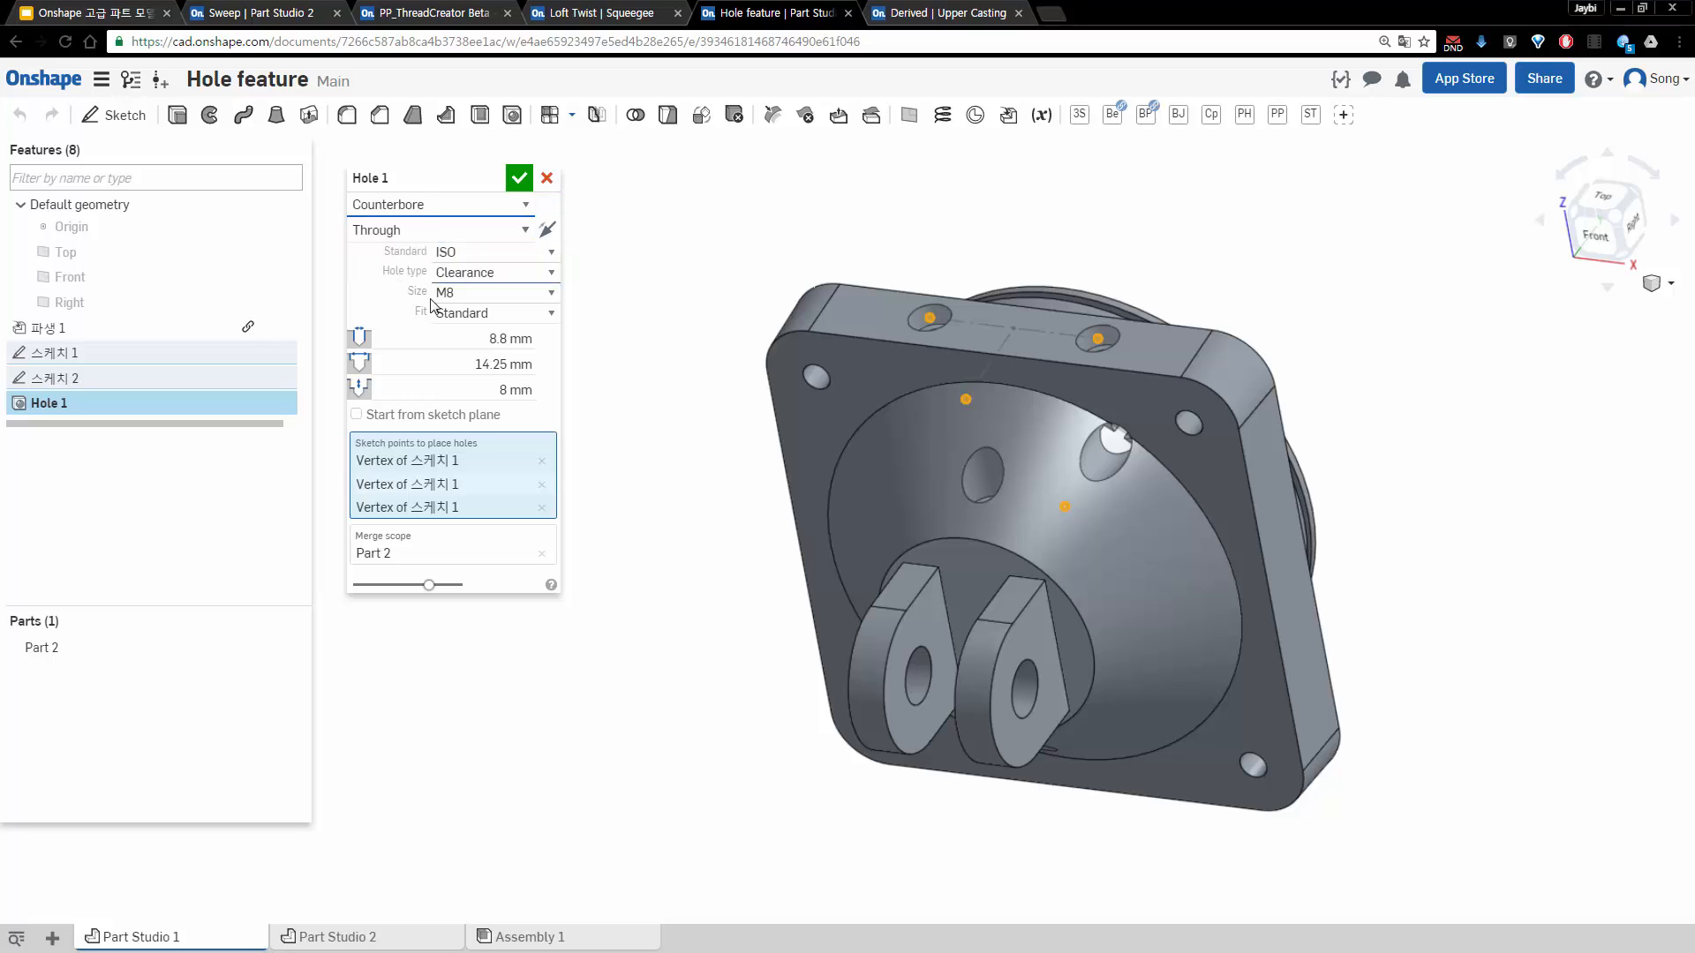
{"action": "left_click", "coordinate": [445, 253]}
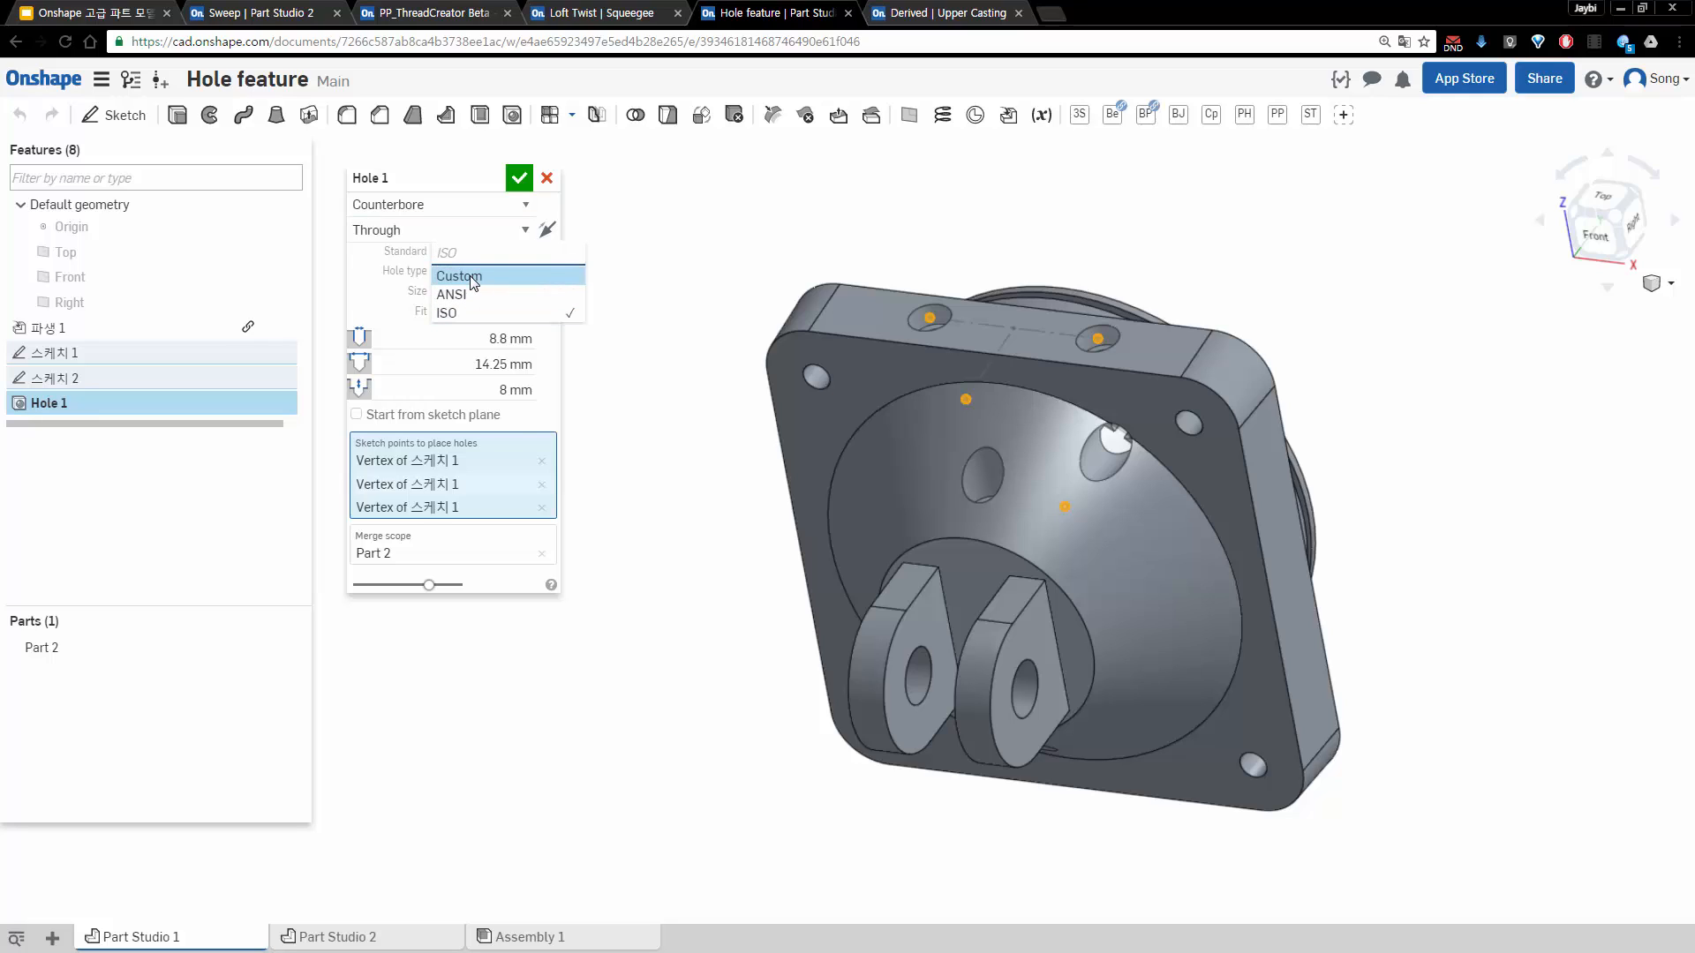
{"action": "left_click", "coordinate": [474, 270]}
Set the hole diameter to 10 mm and the counterbore diameter to 16 mm, and accept the Hole feature
{"action": "left_click", "coordinate": [472, 281]}
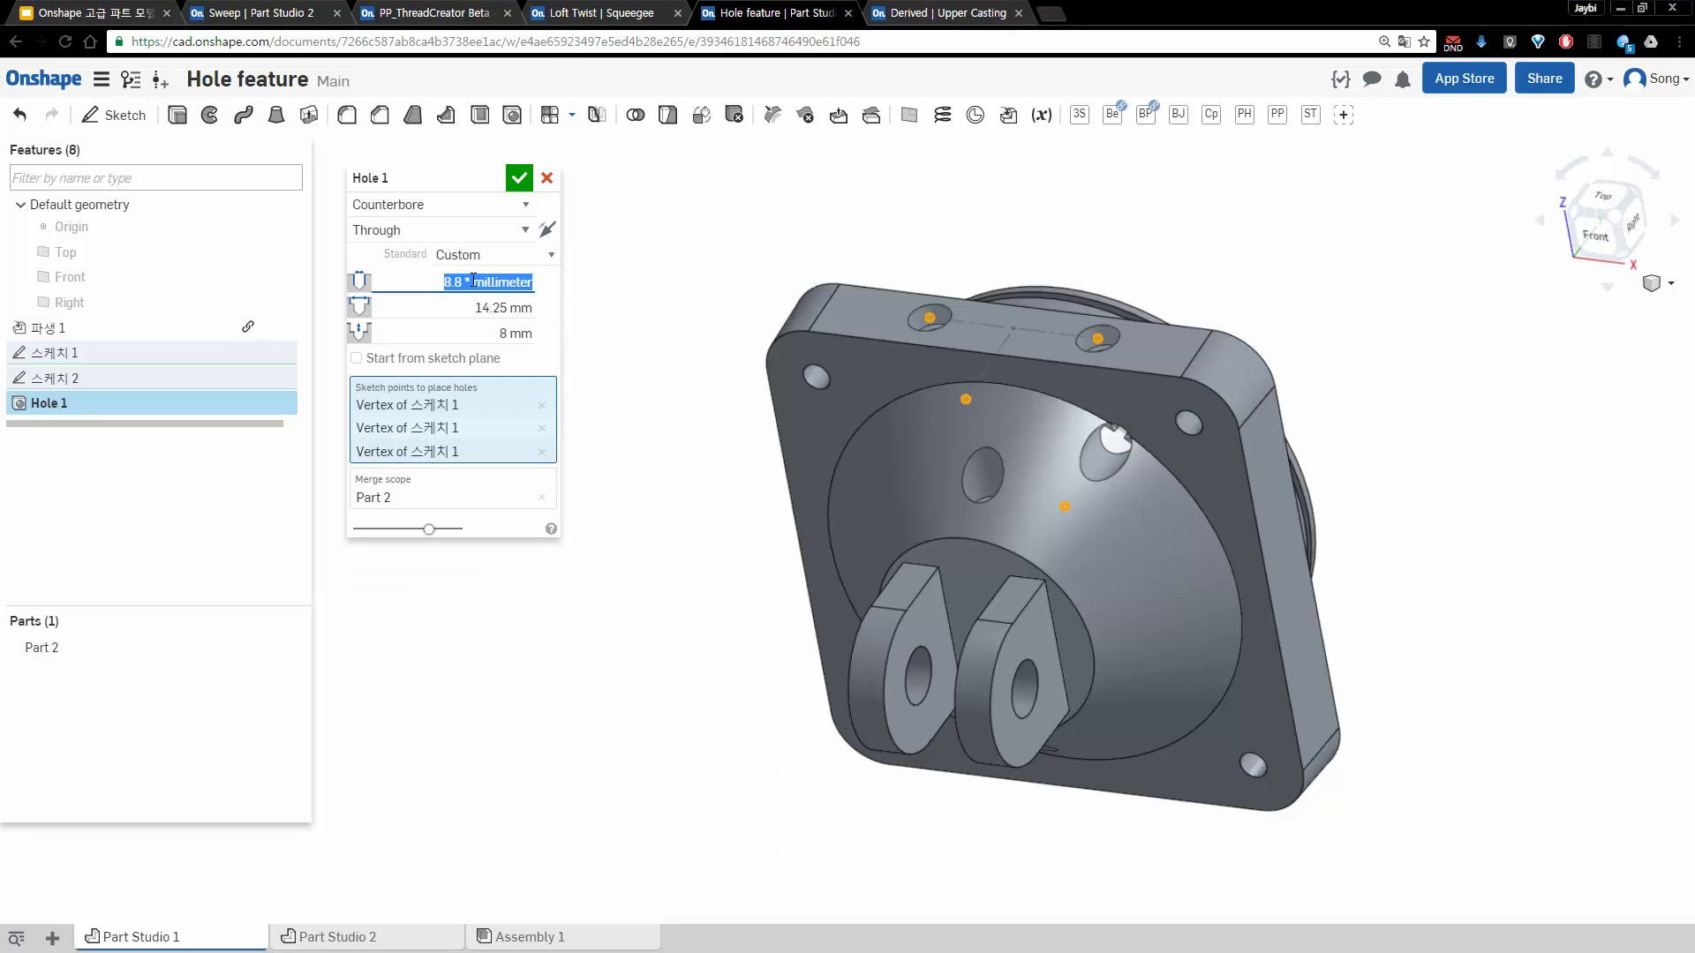
{"action": "type", "text": "10"}
{"action": "key", "text": "Return"}
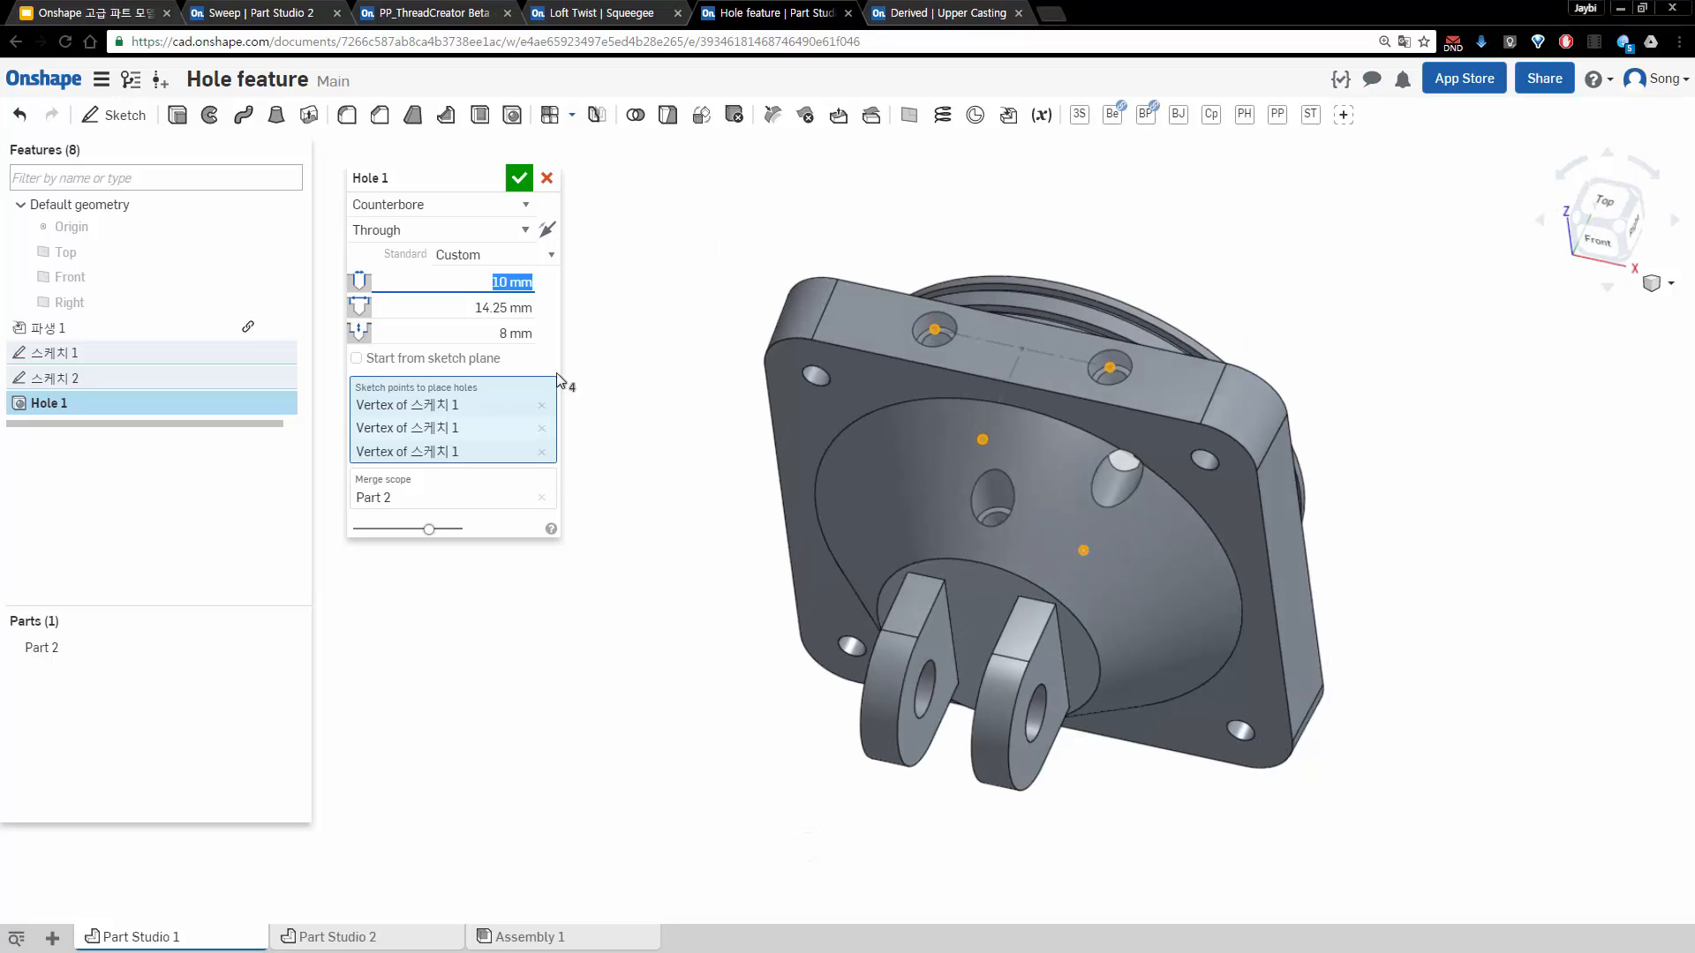
{"action": "left_click", "coordinate": [497, 308]}
{"action": "type", "text": "16"}
{"action": "key", "text": "Return"}
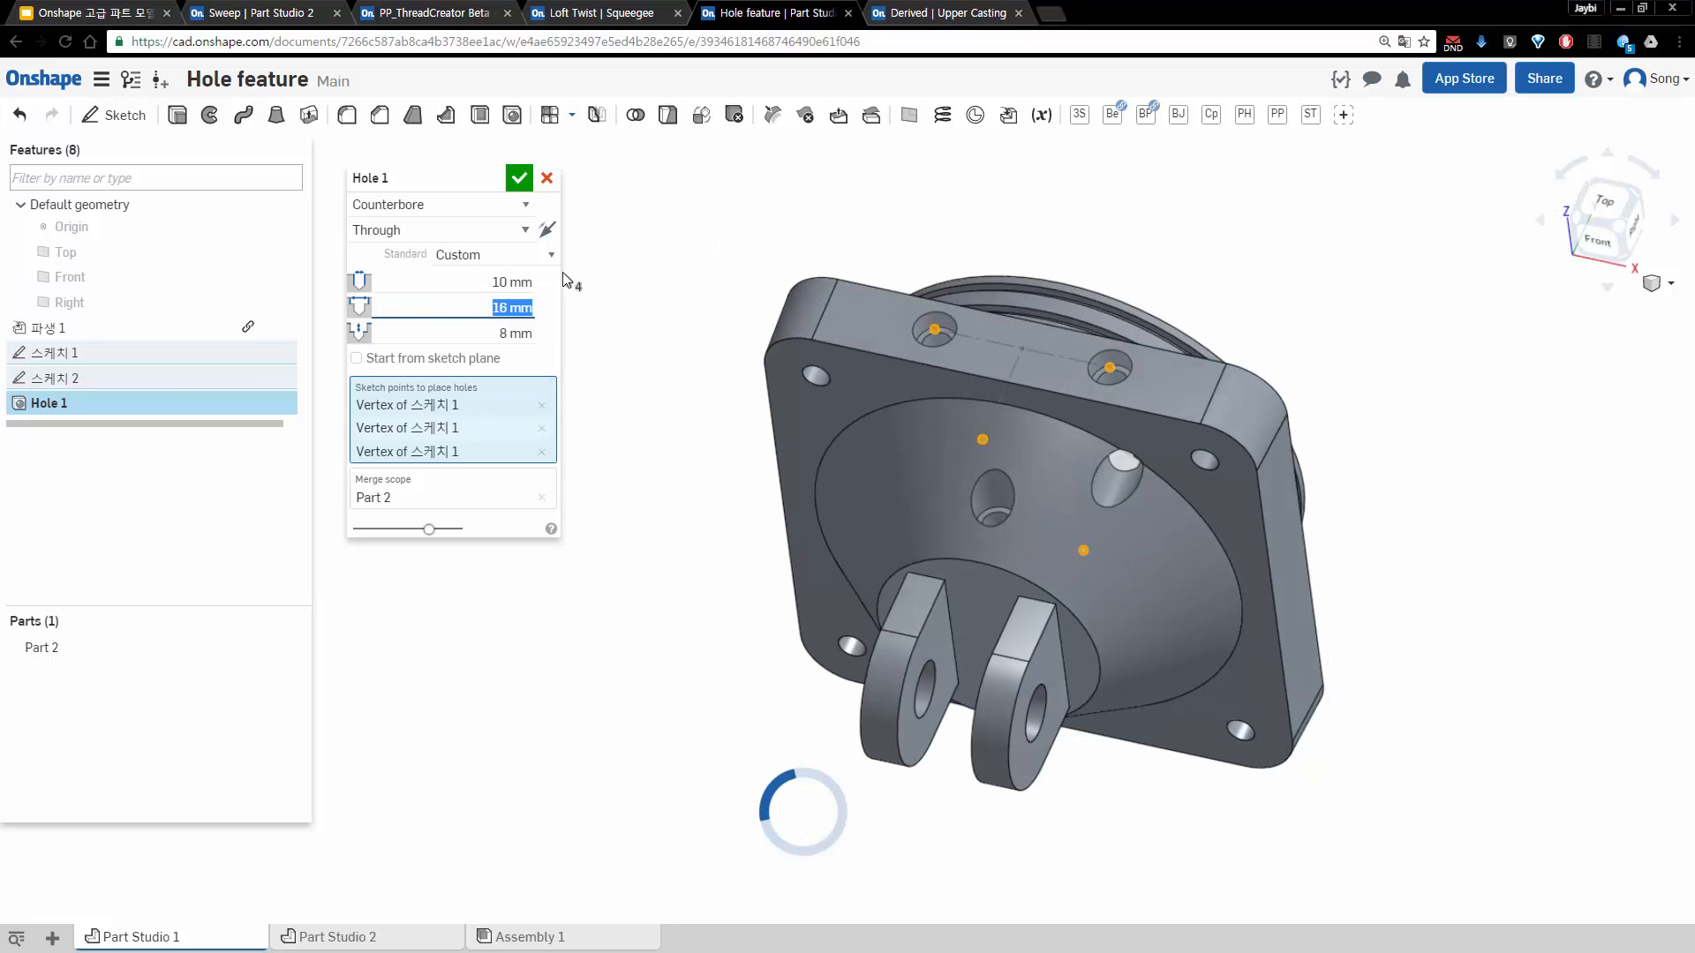
{"action": "right_click_drag", "start_coordinate": [823, 527], "coordinate": [757, 479]}
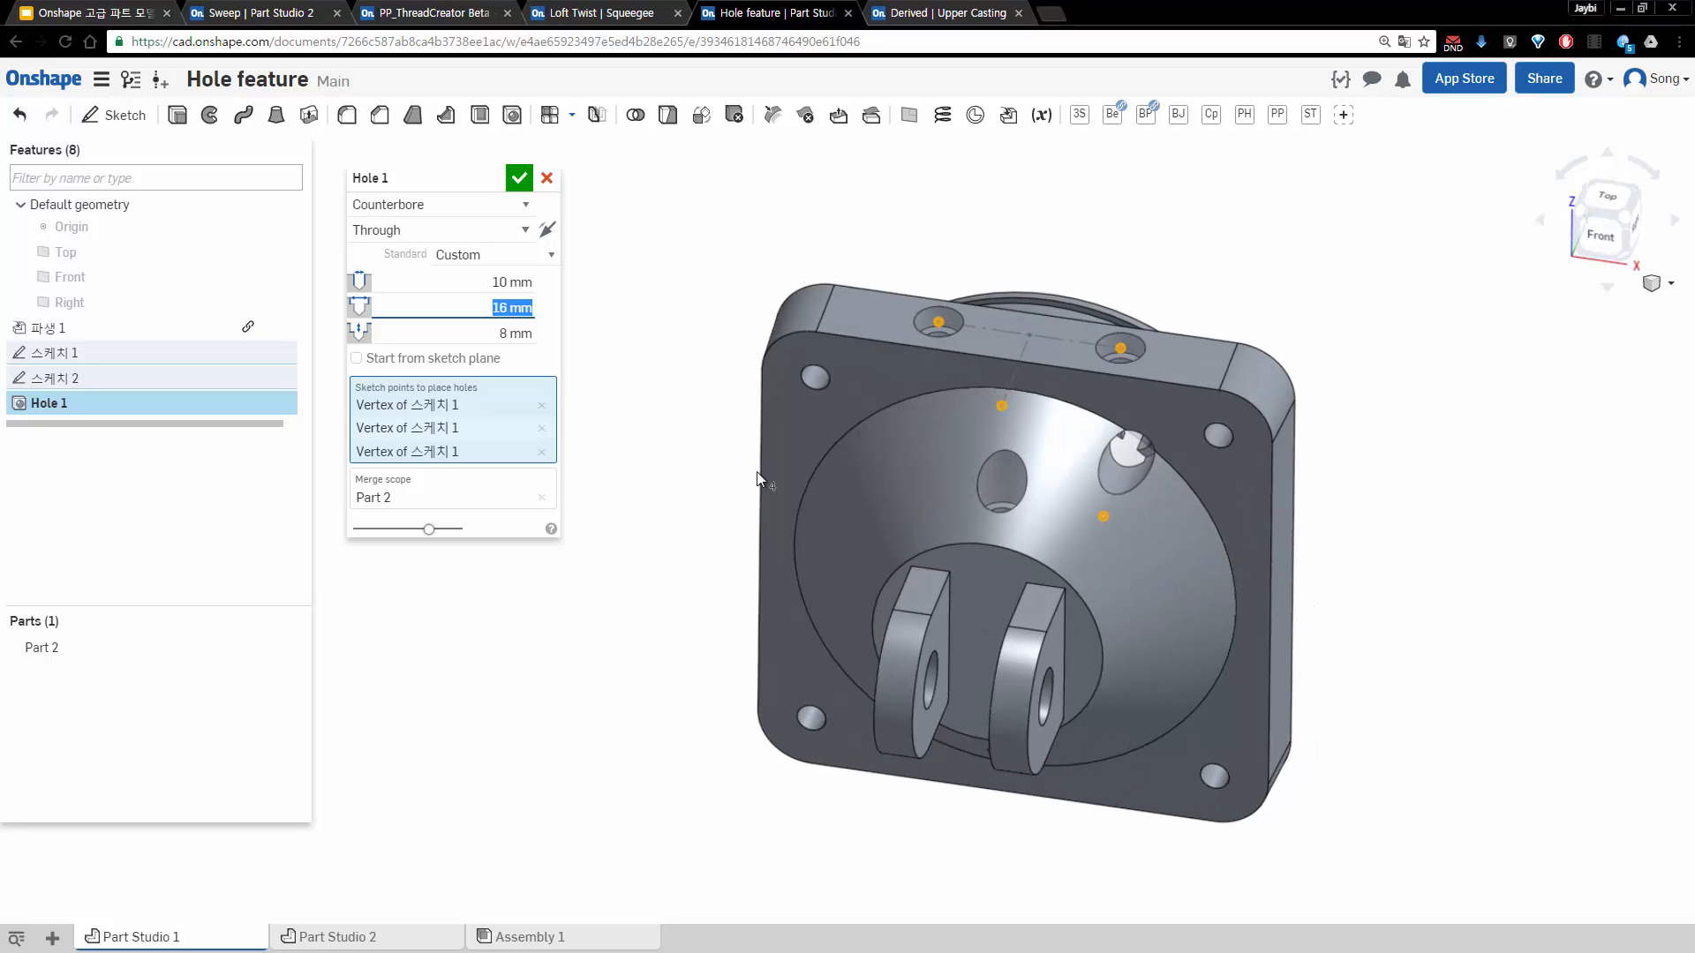
{"action": "left_click", "coordinate": [519, 178]}
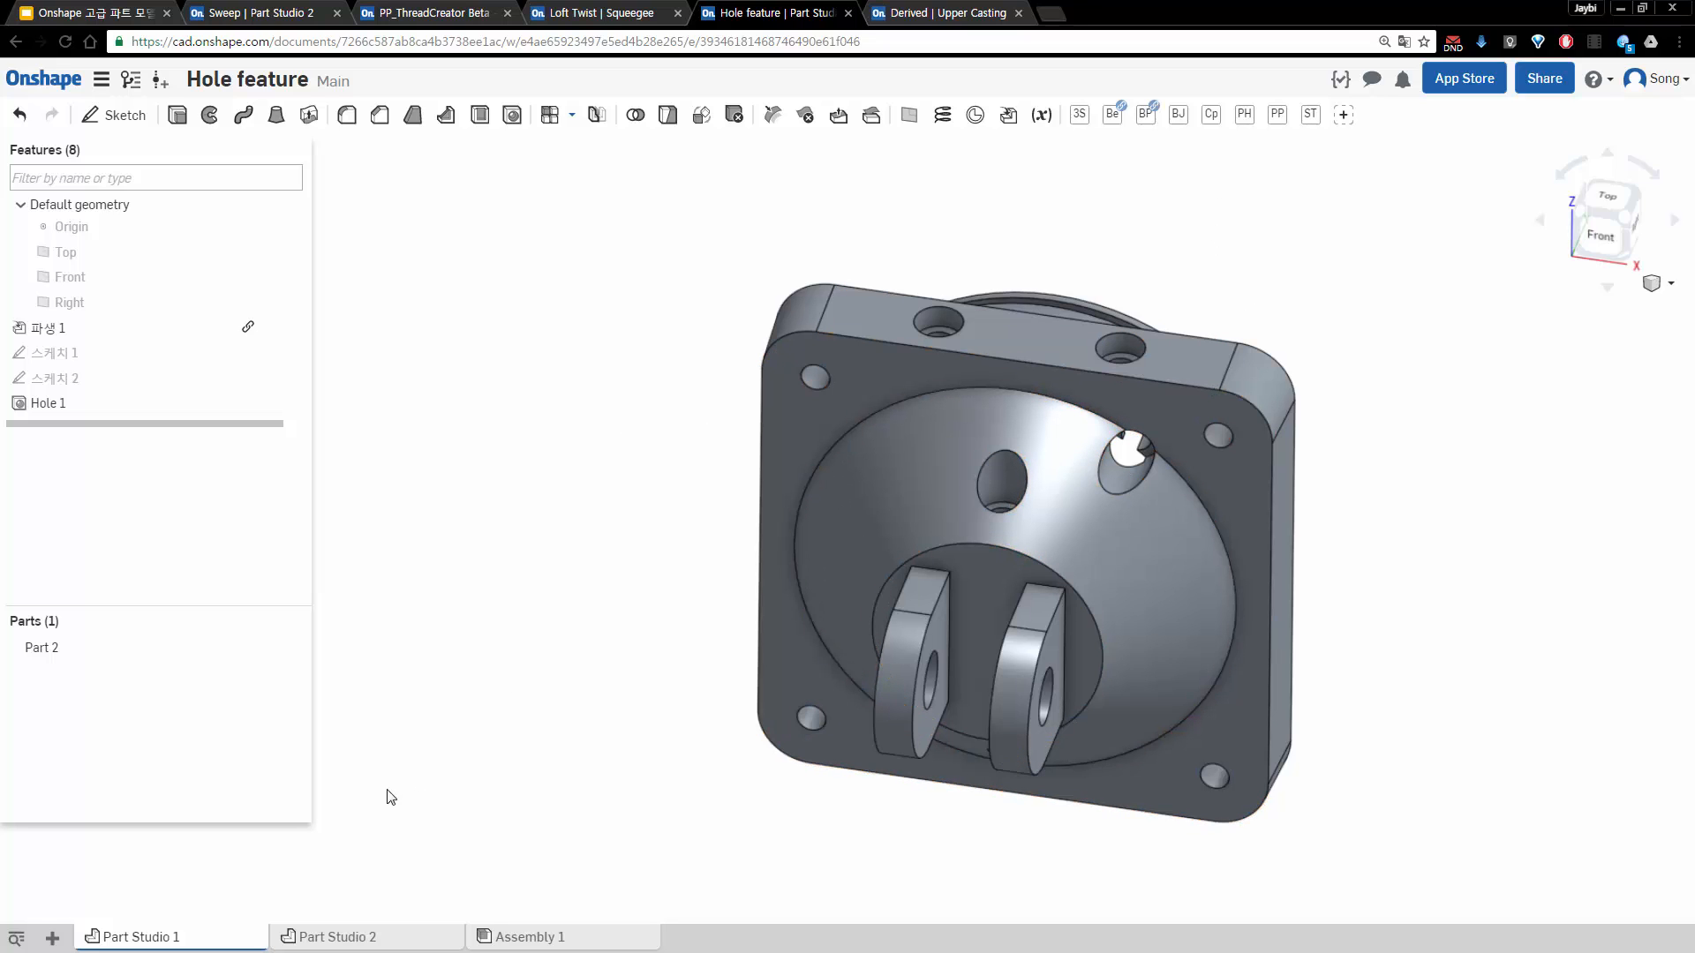
Open Part Studio 2 and examine the two overlapping plates and their socket cap screws
{"action": "left_click", "coordinate": [360, 938]}
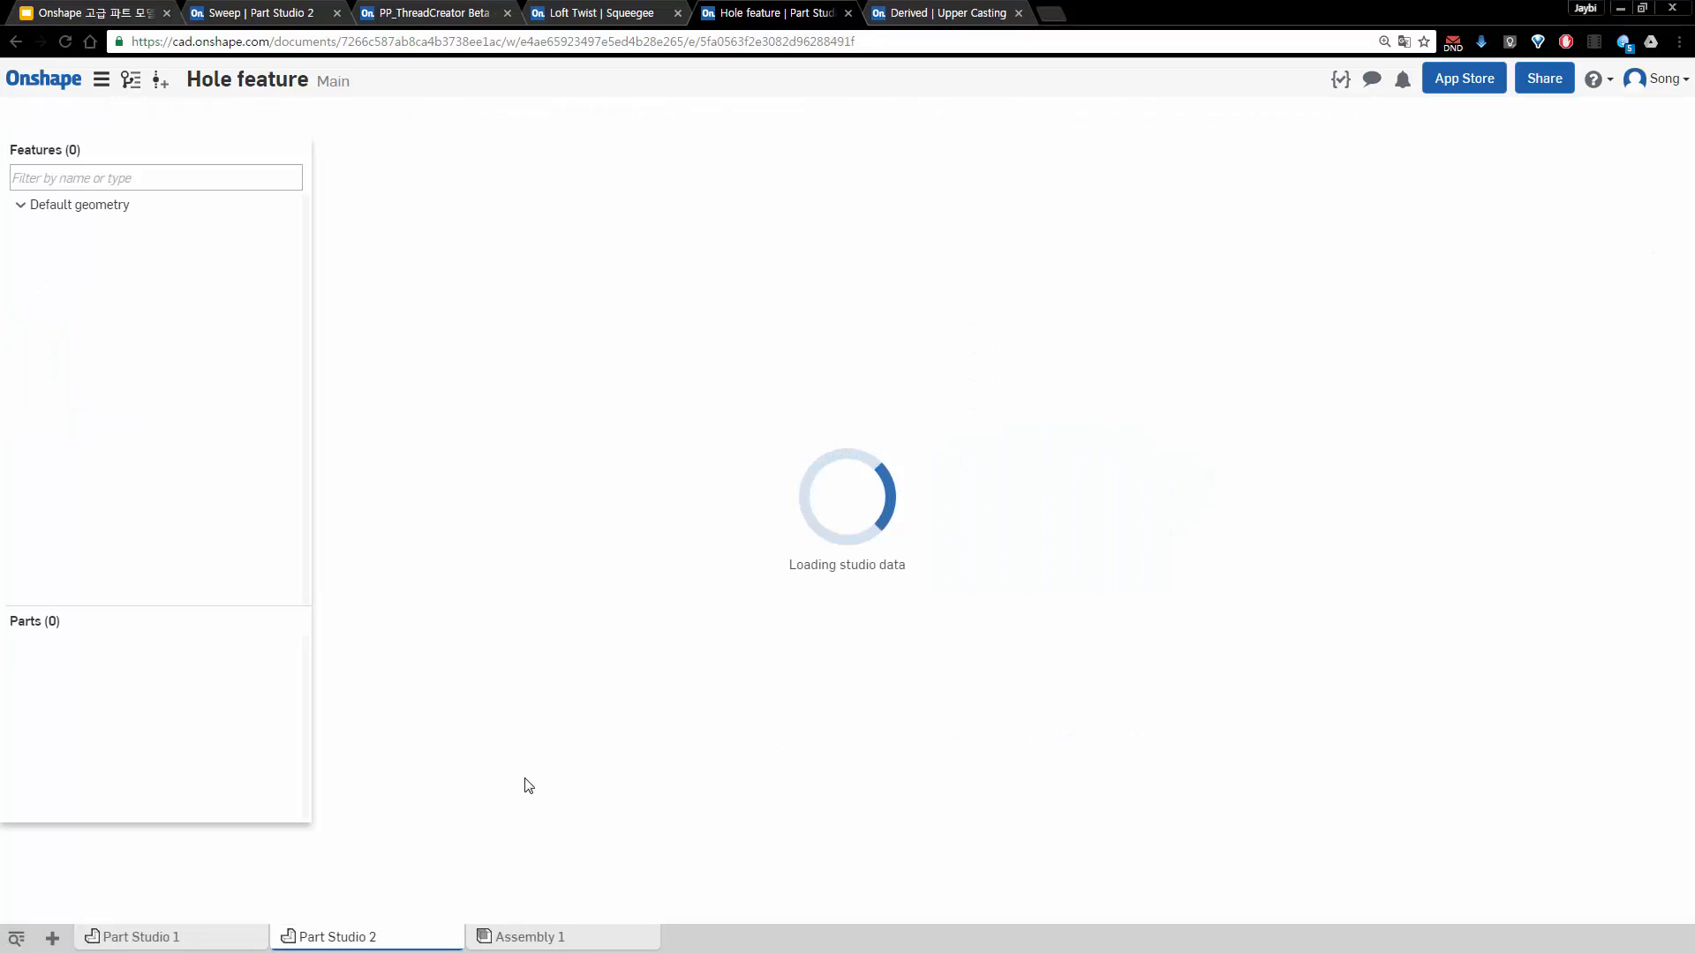
{"action": "right_click_drag", "start_coordinate": [1109, 843], "coordinate": [598, 594]}
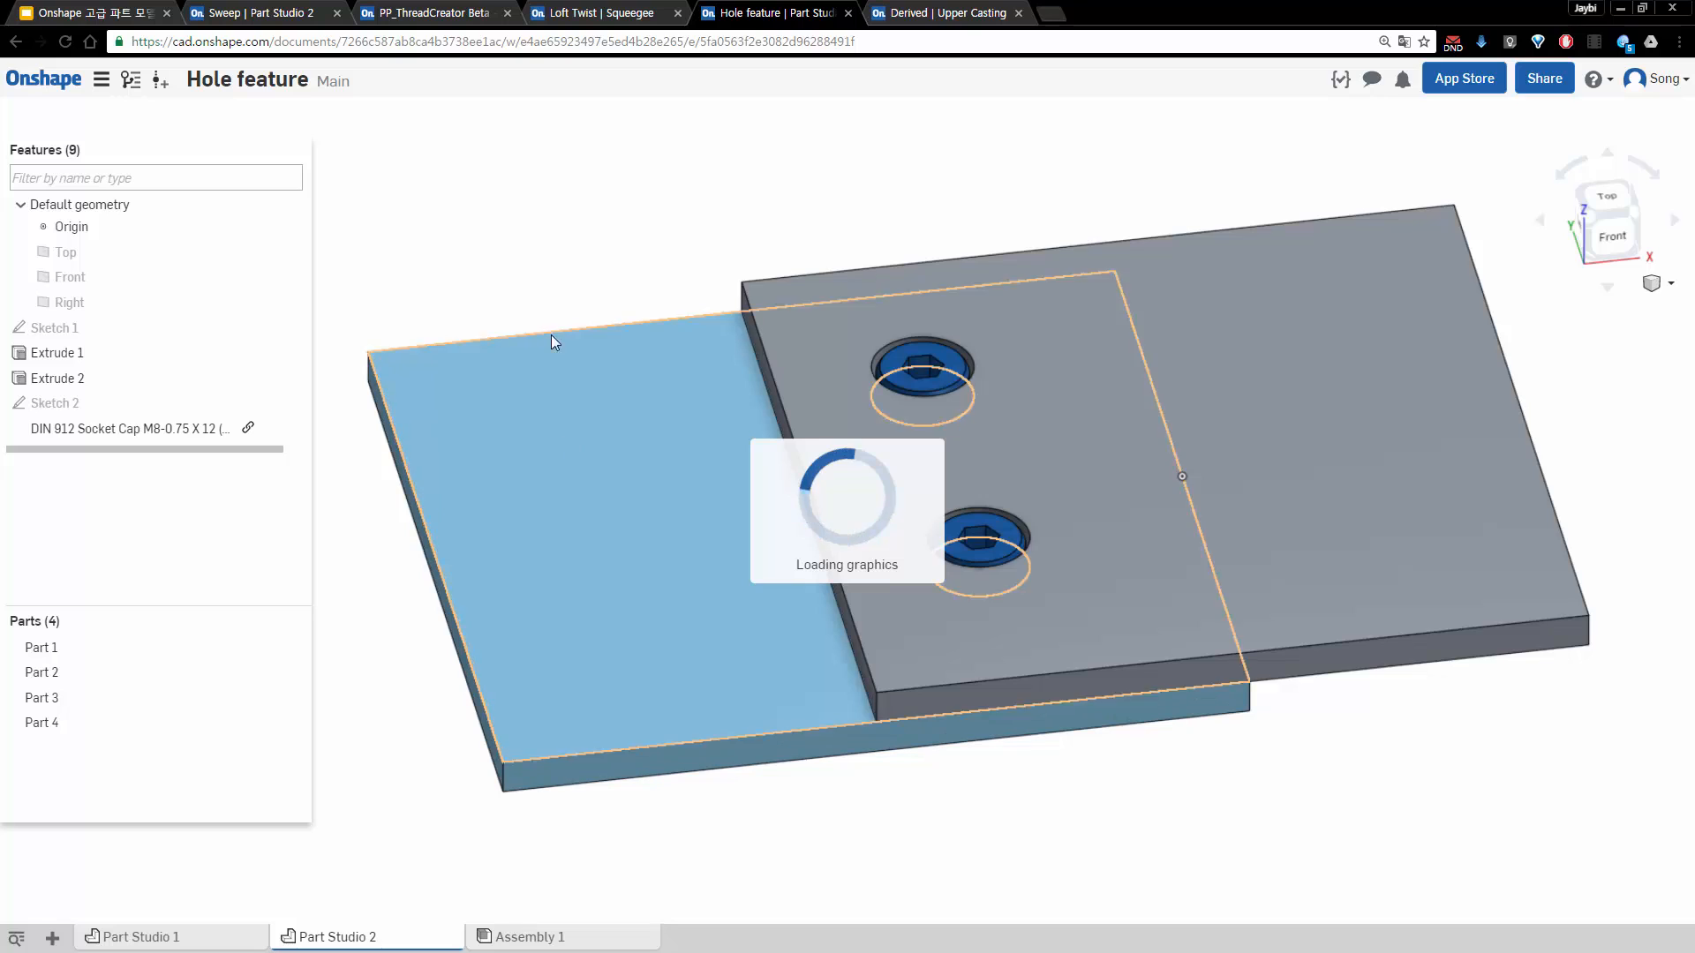
{"action": "scroll", "coordinate": [692, 389], "scroll_direction": "down", "scroll_amount": 3}
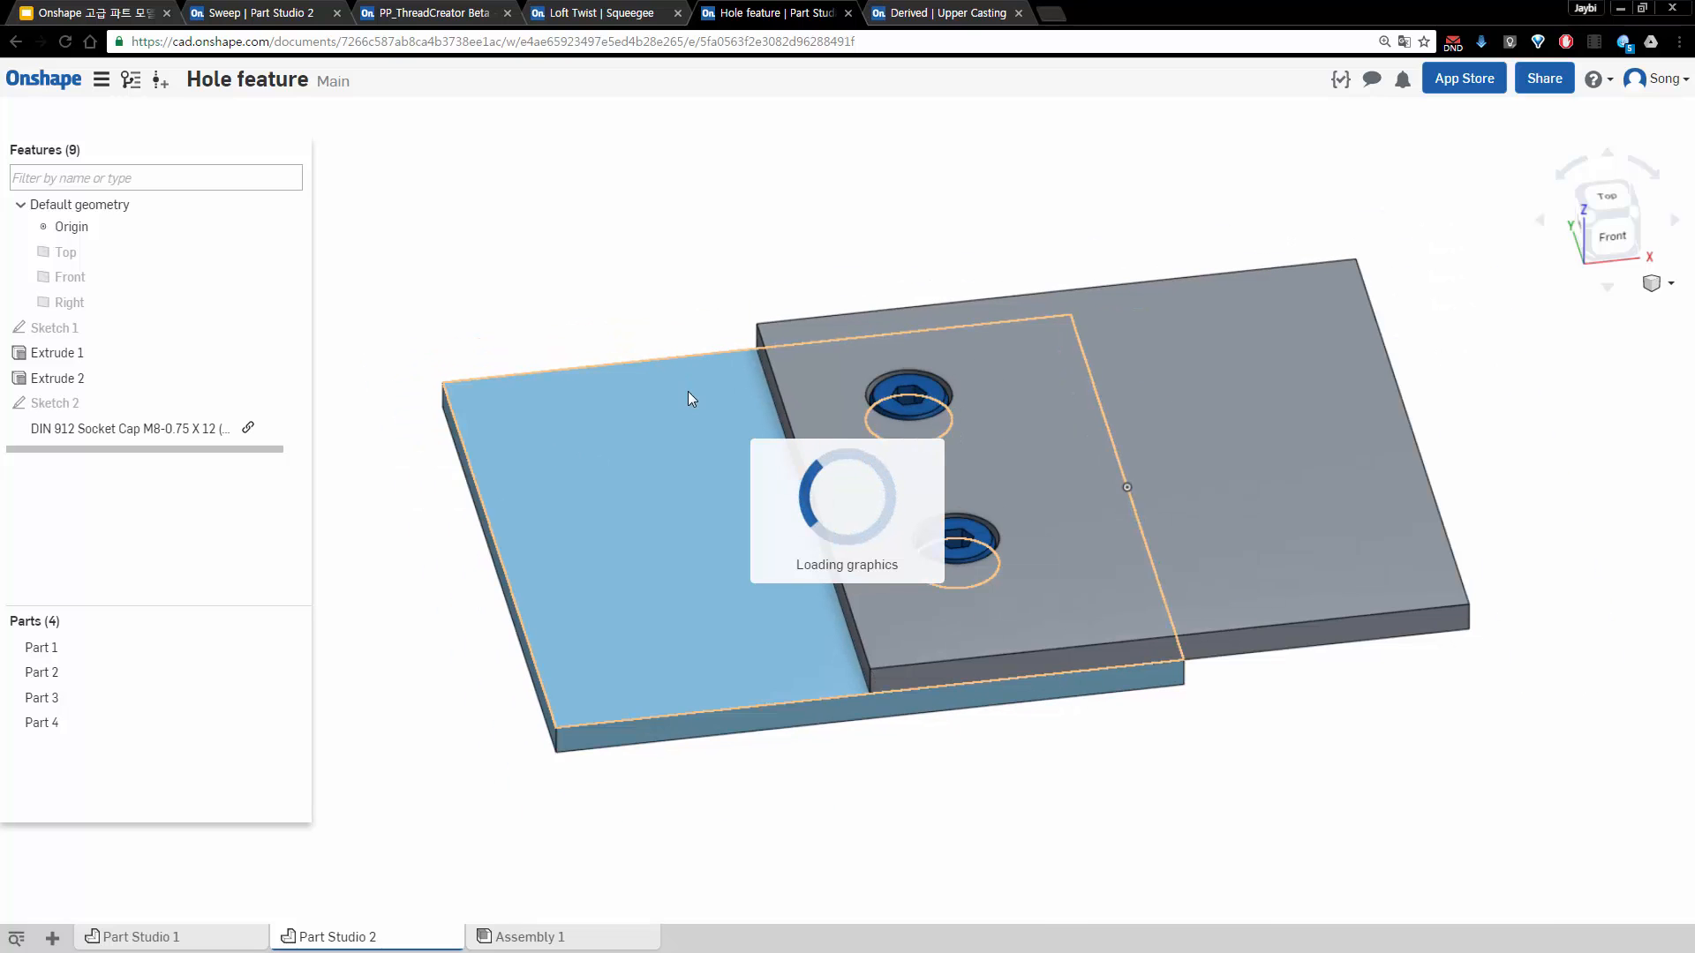
{"action": "left_click", "coordinate": [697, 689]}
{"action": "left_click", "coordinate": [1254, 516]}
{"action": "left_click", "coordinate": [1119, 821]}
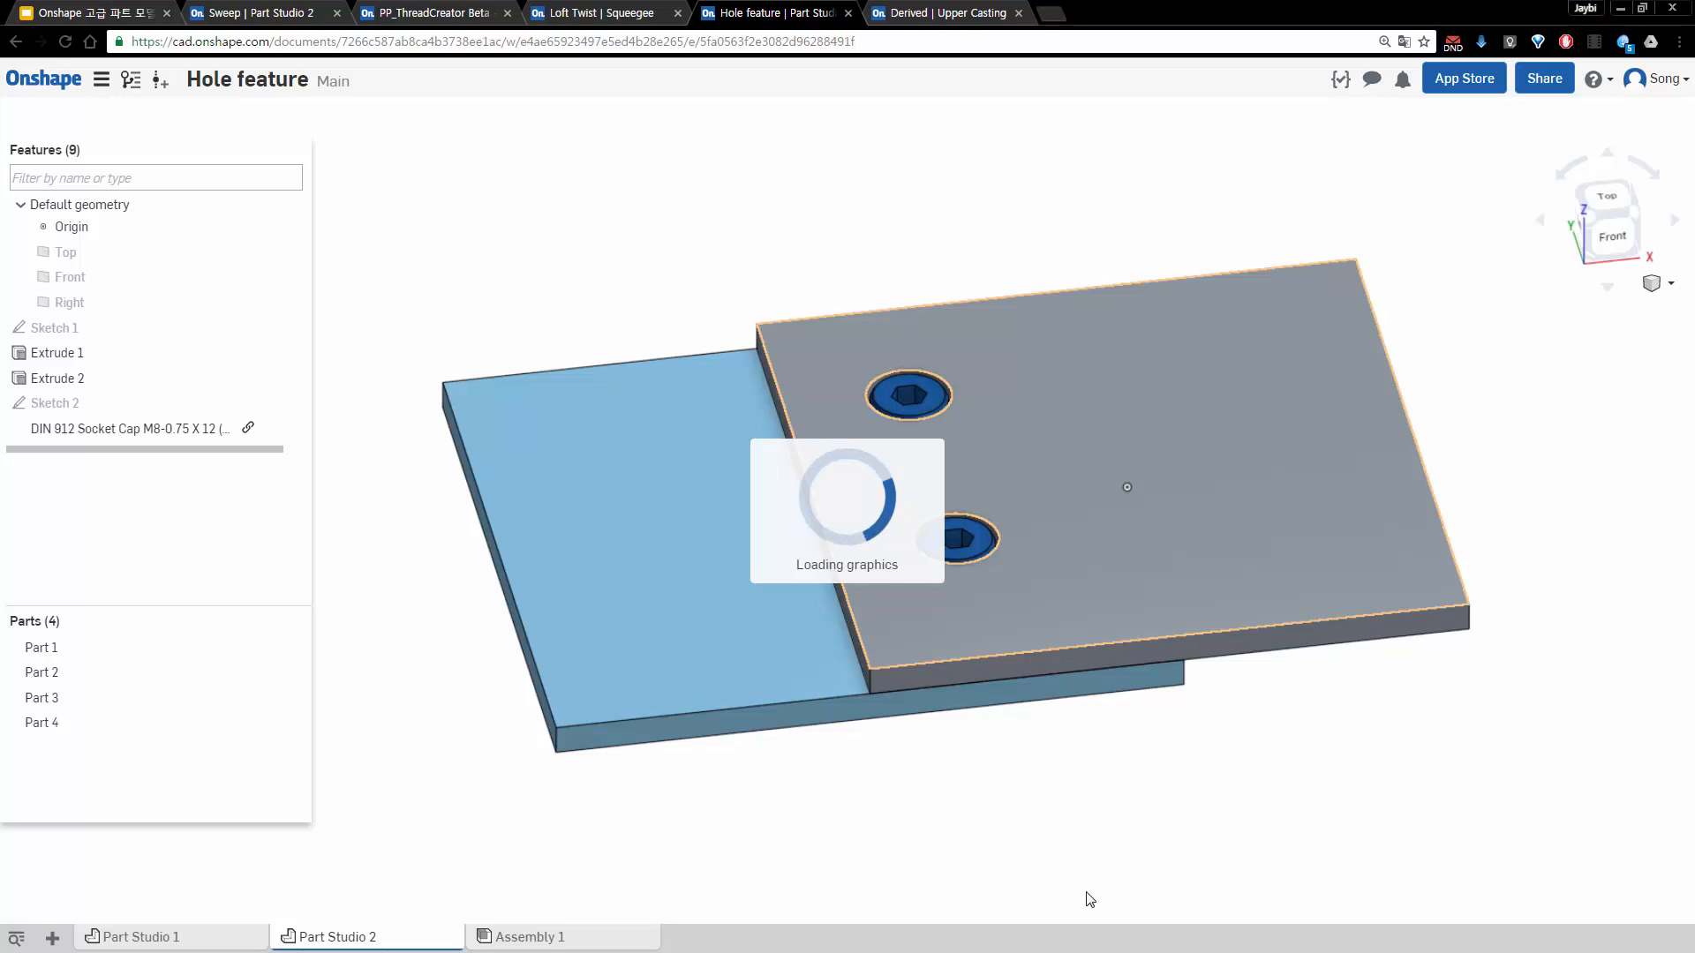
{"action": "right_click_drag", "start_coordinate": [1089, 897], "coordinate": [1044, 855]}
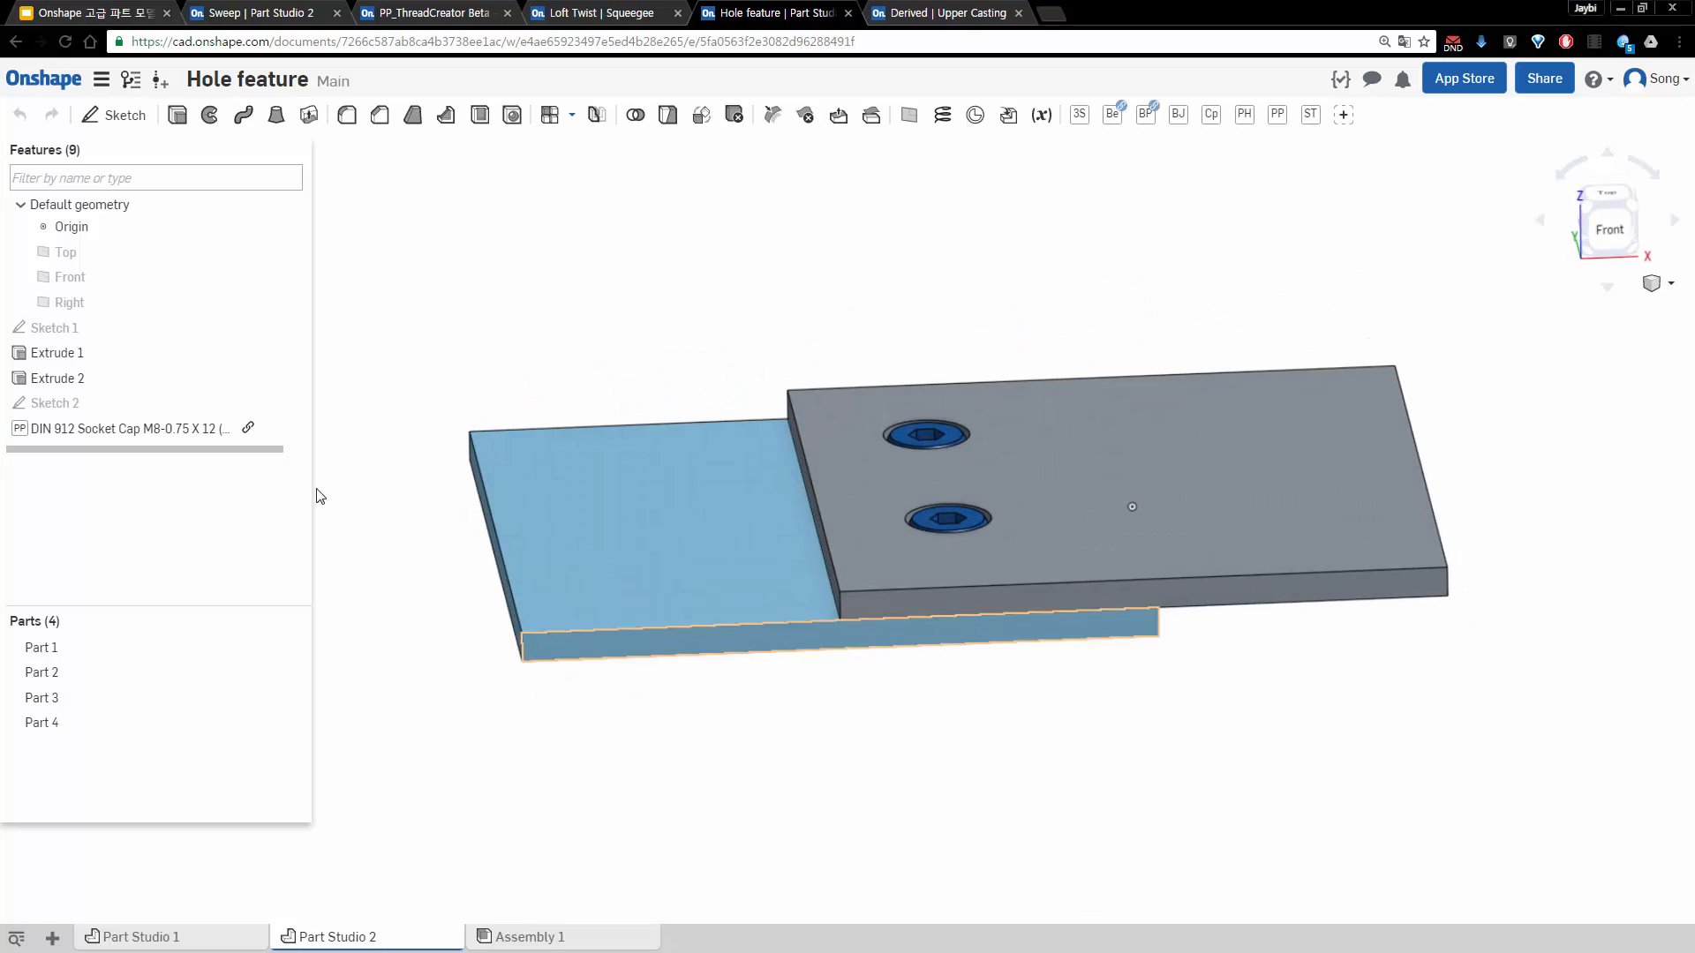
Suppress the DIN 912 Socket Cap feature to inspect the bare plates and sketch points, and unsuppress it again
{"action": "right_click", "coordinate": [144, 432]}
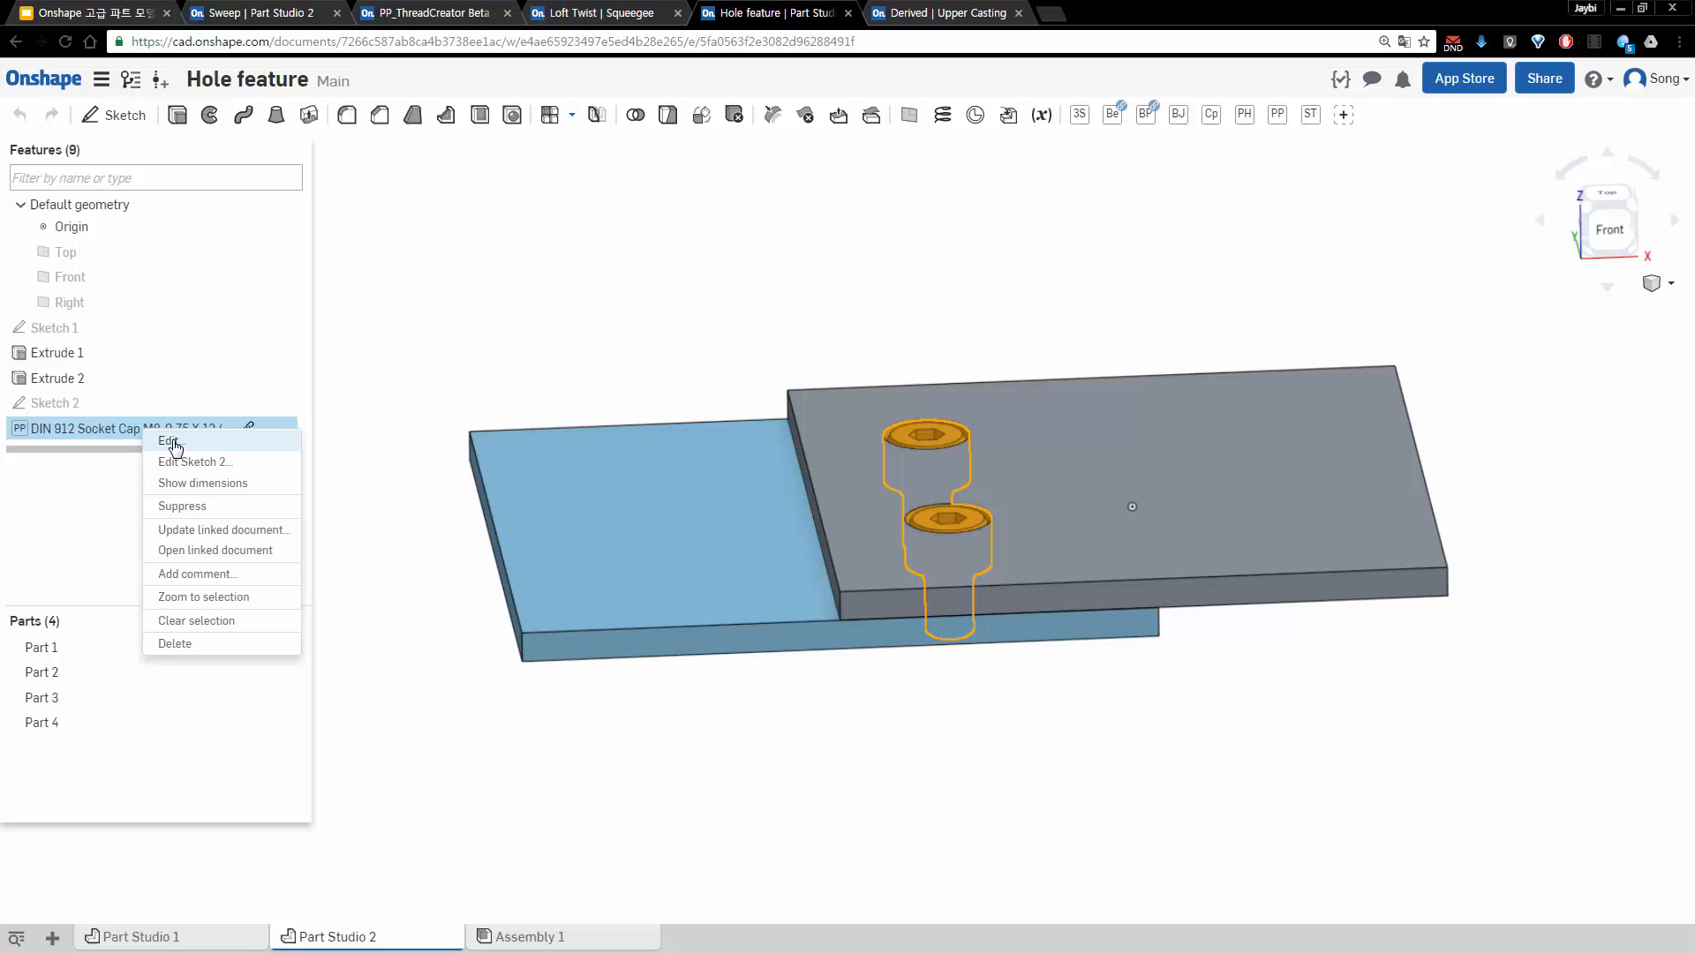
{"action": "left_click", "coordinate": [176, 505]}
{"action": "right_click_drag", "start_coordinate": [1101, 760], "coordinate": [1141, 799]}
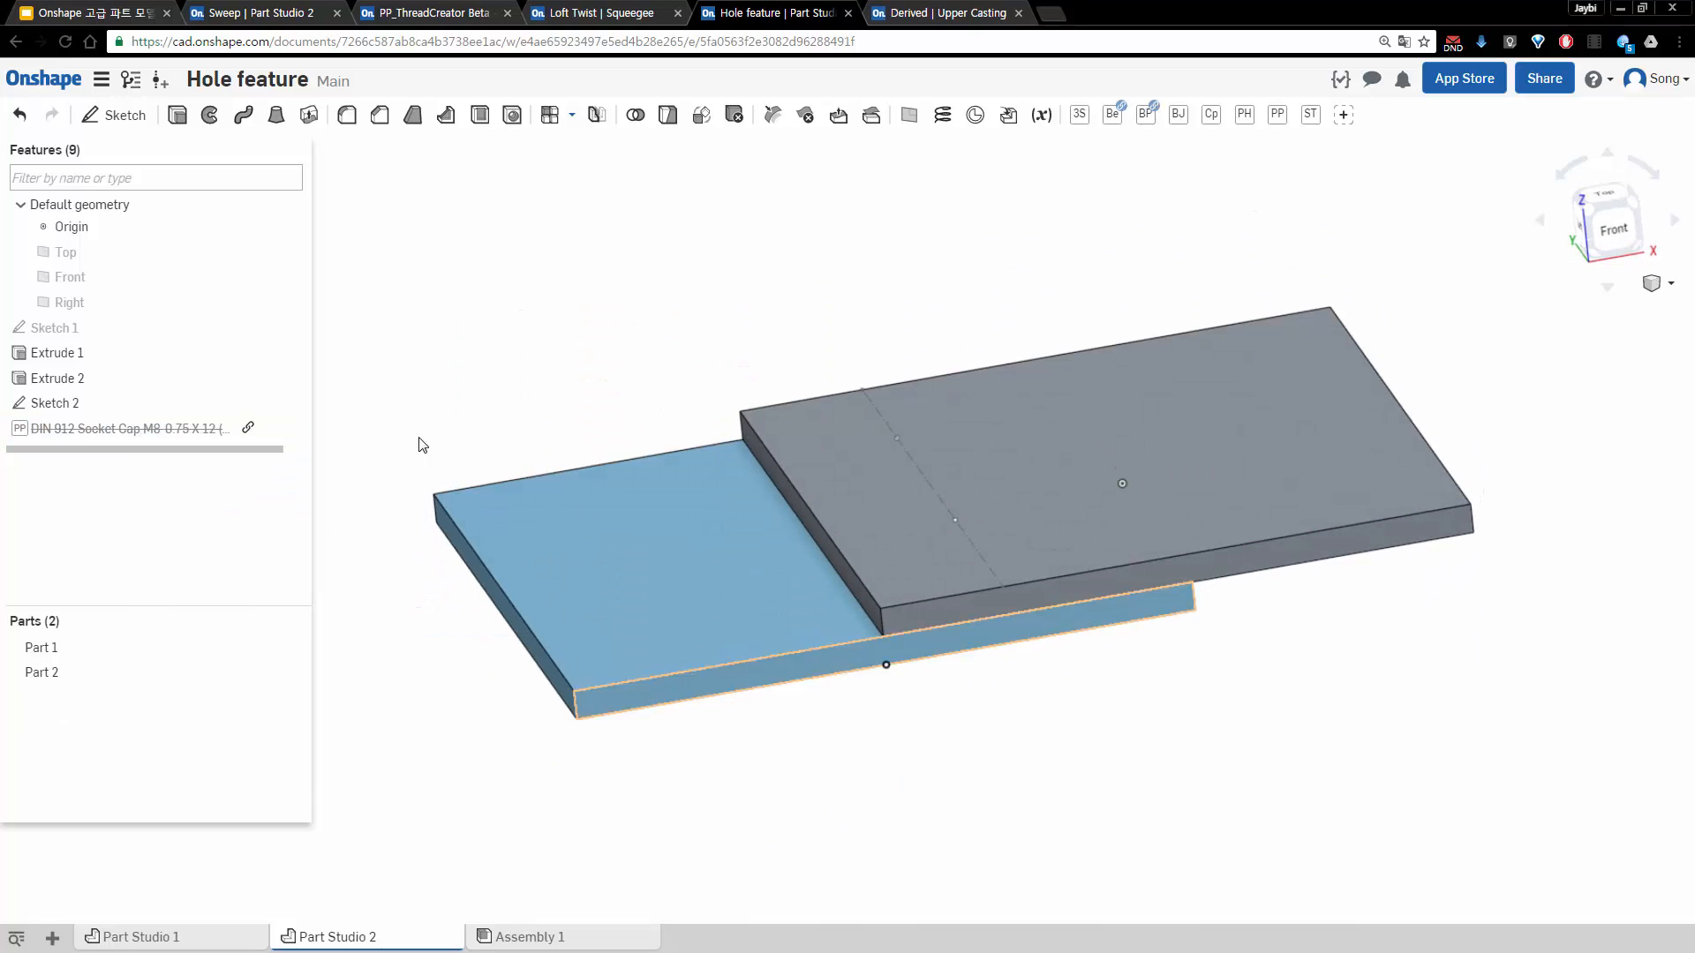
{"action": "right_click", "coordinate": [160, 428]}
{"action": "left_click", "coordinate": [205, 435]}
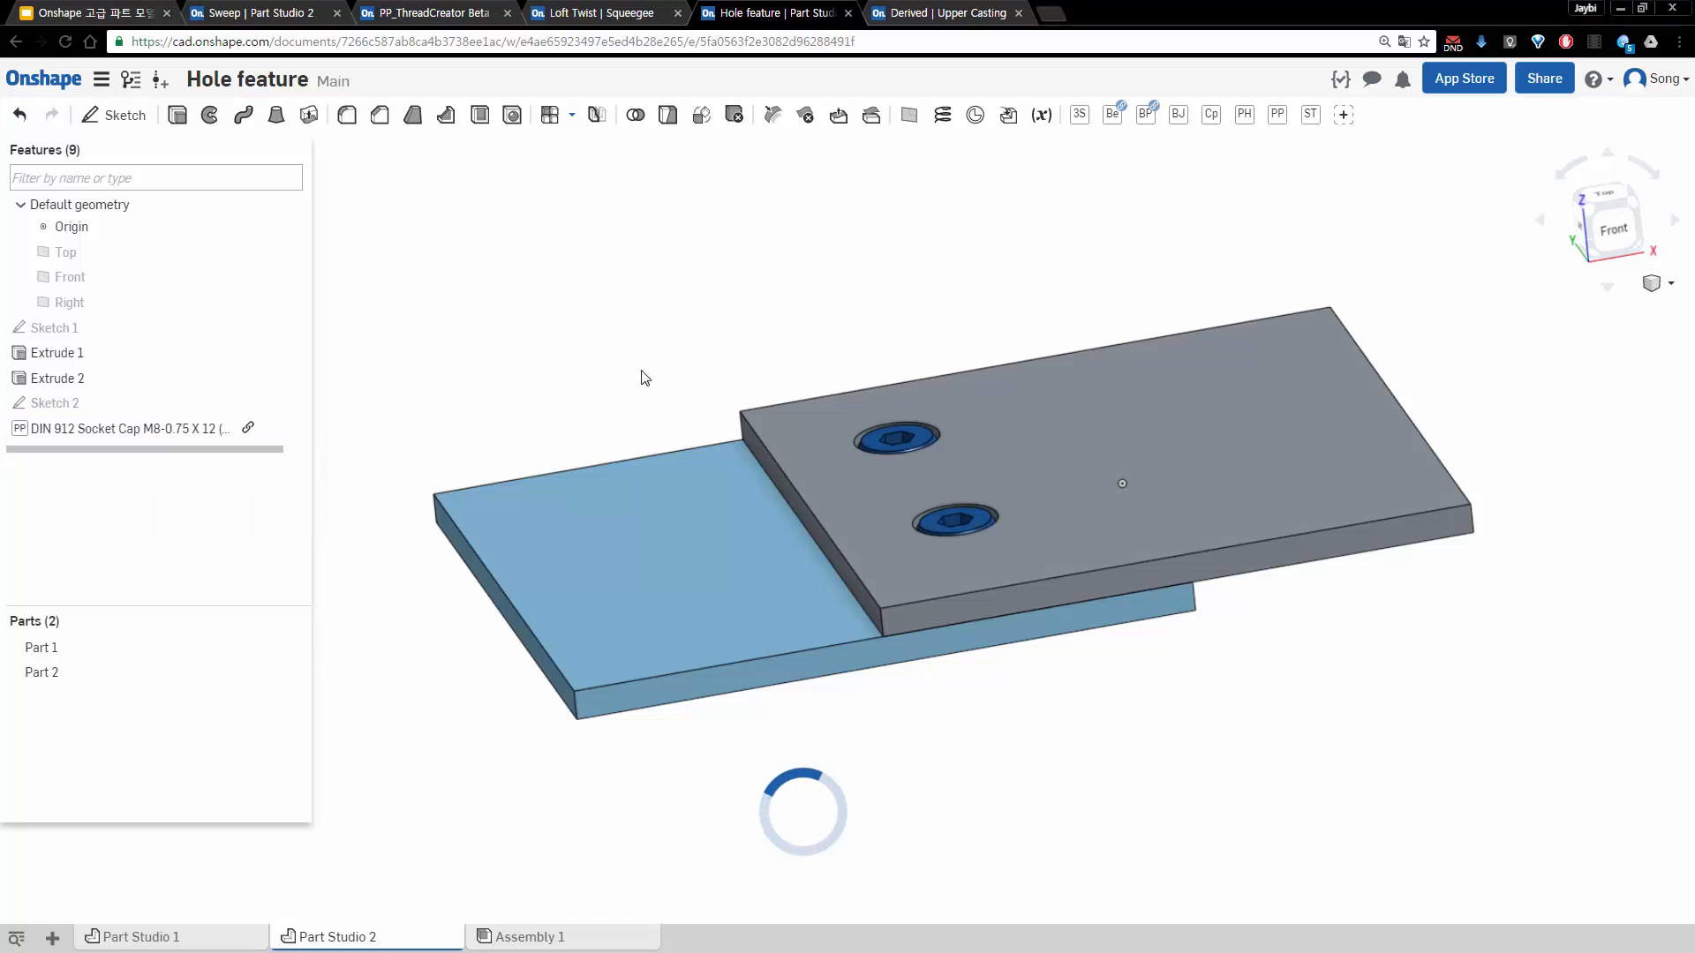
{"action": "mouse_move", "coordinate": [785, 371]}
{"action": "right_mouse_down"}
{"action": "mouse_move", "coordinate": [768, 322]}
{"action": "mouse_move", "coordinate": [768, 422]}
{"action": "right_mouse_up"}
Open the DIN 912 Socket Cap feature for editing and change the screw placement reference to Under Head
{"action": "double_click", "coordinate": [144, 428]}
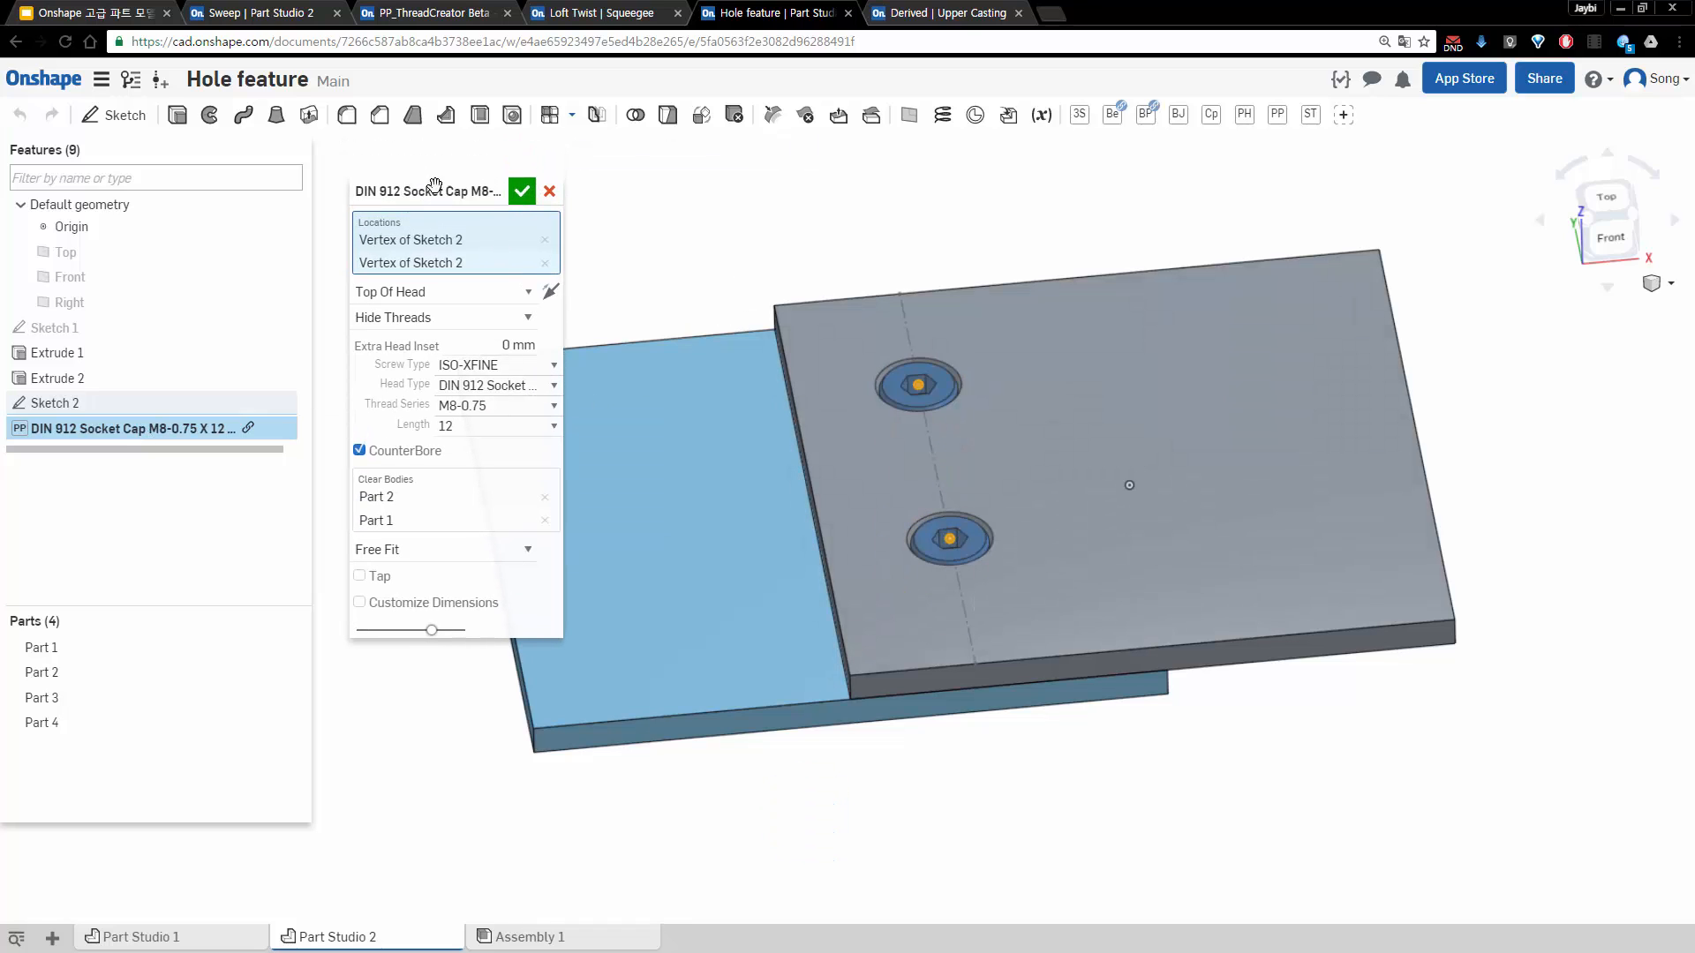
{"action": "right_click_drag", "start_coordinate": [729, 238], "coordinate": [744, 216]}
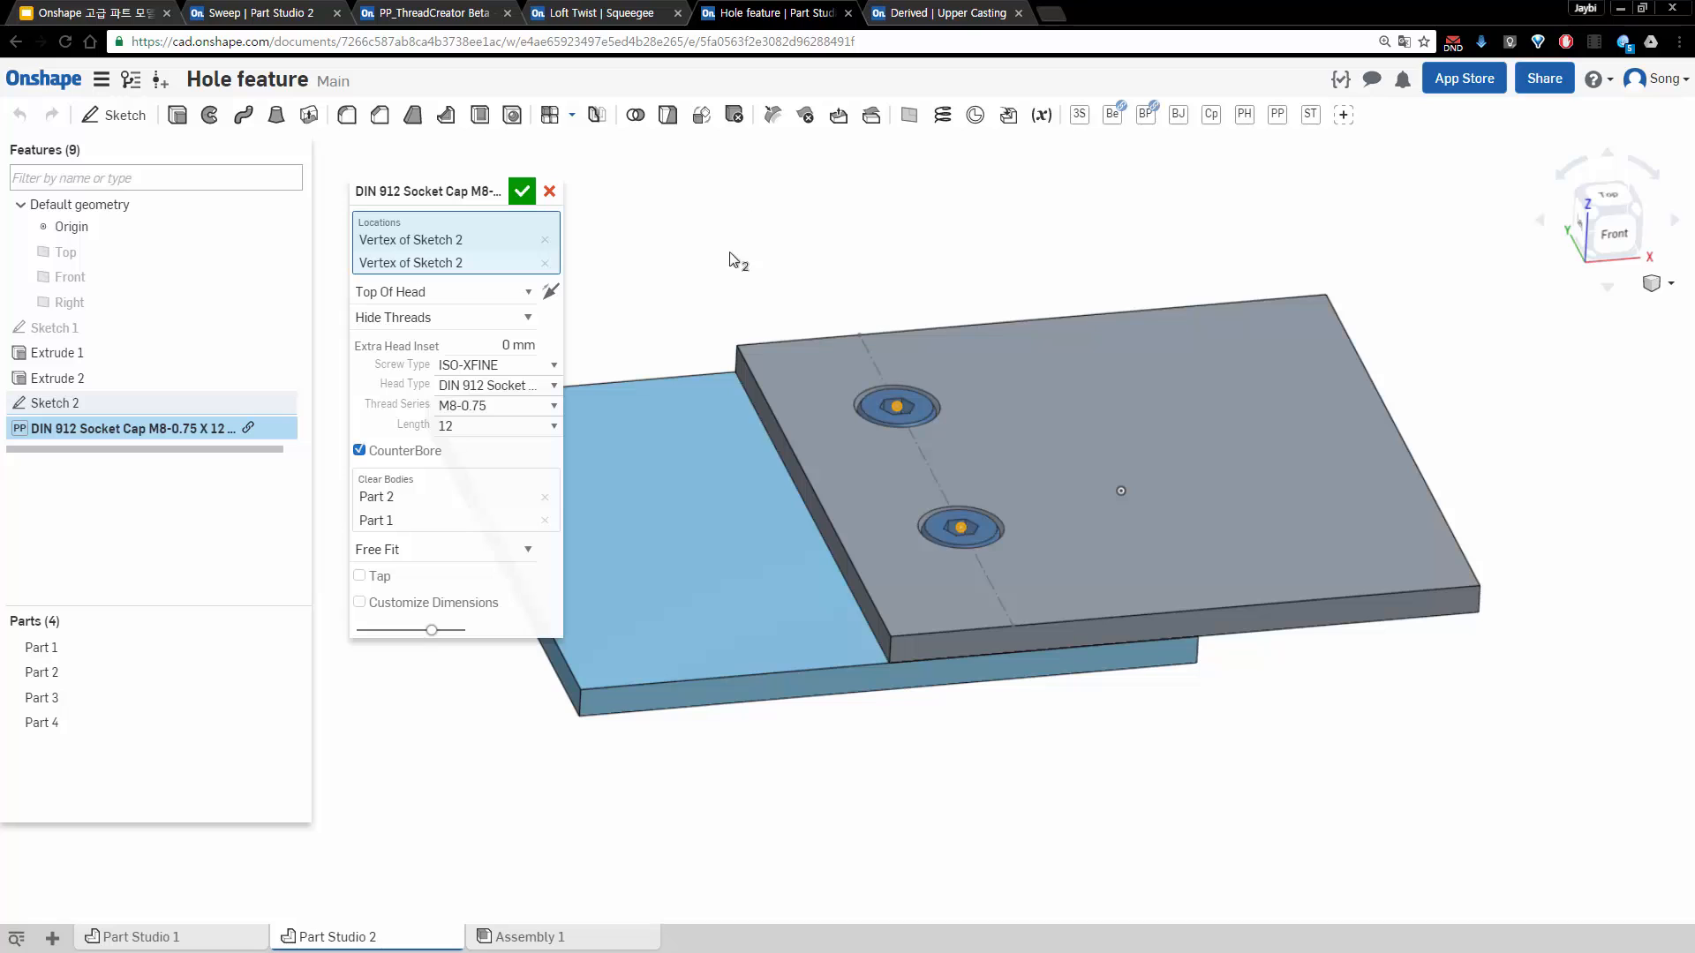
{"action": "left_click", "coordinate": [444, 301]}
{"action": "left_click", "coordinate": [441, 320]}
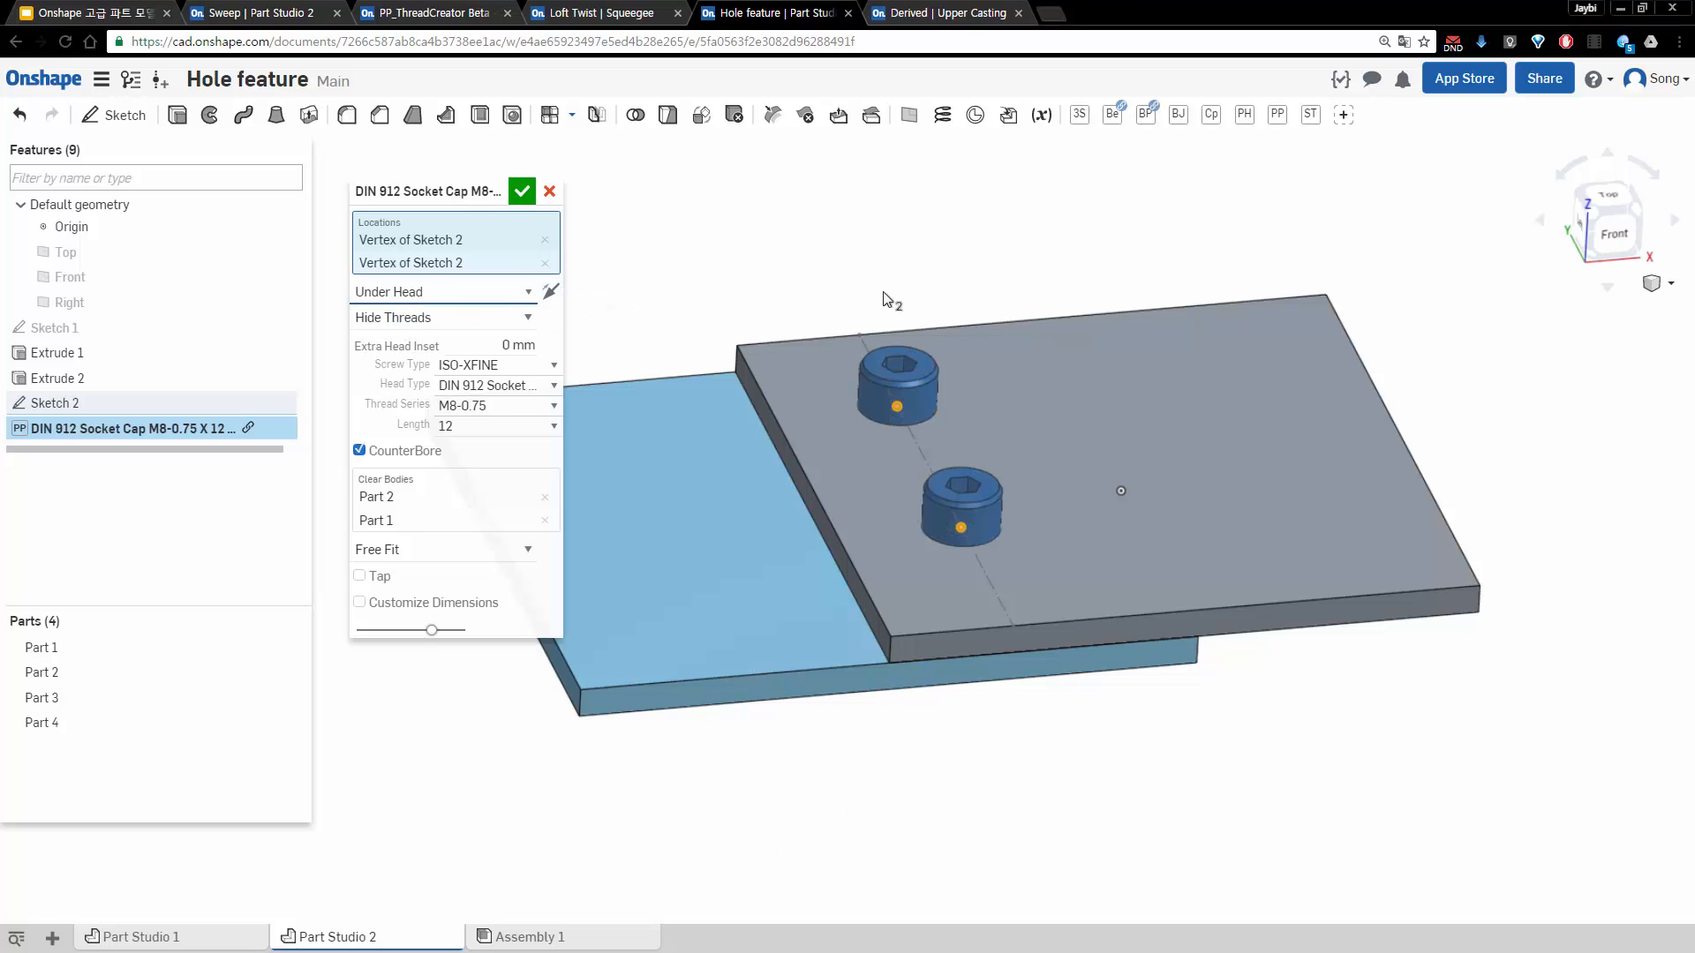
{"action": "right_click_drag", "start_coordinate": [893, 299], "coordinate": [865, 351]}
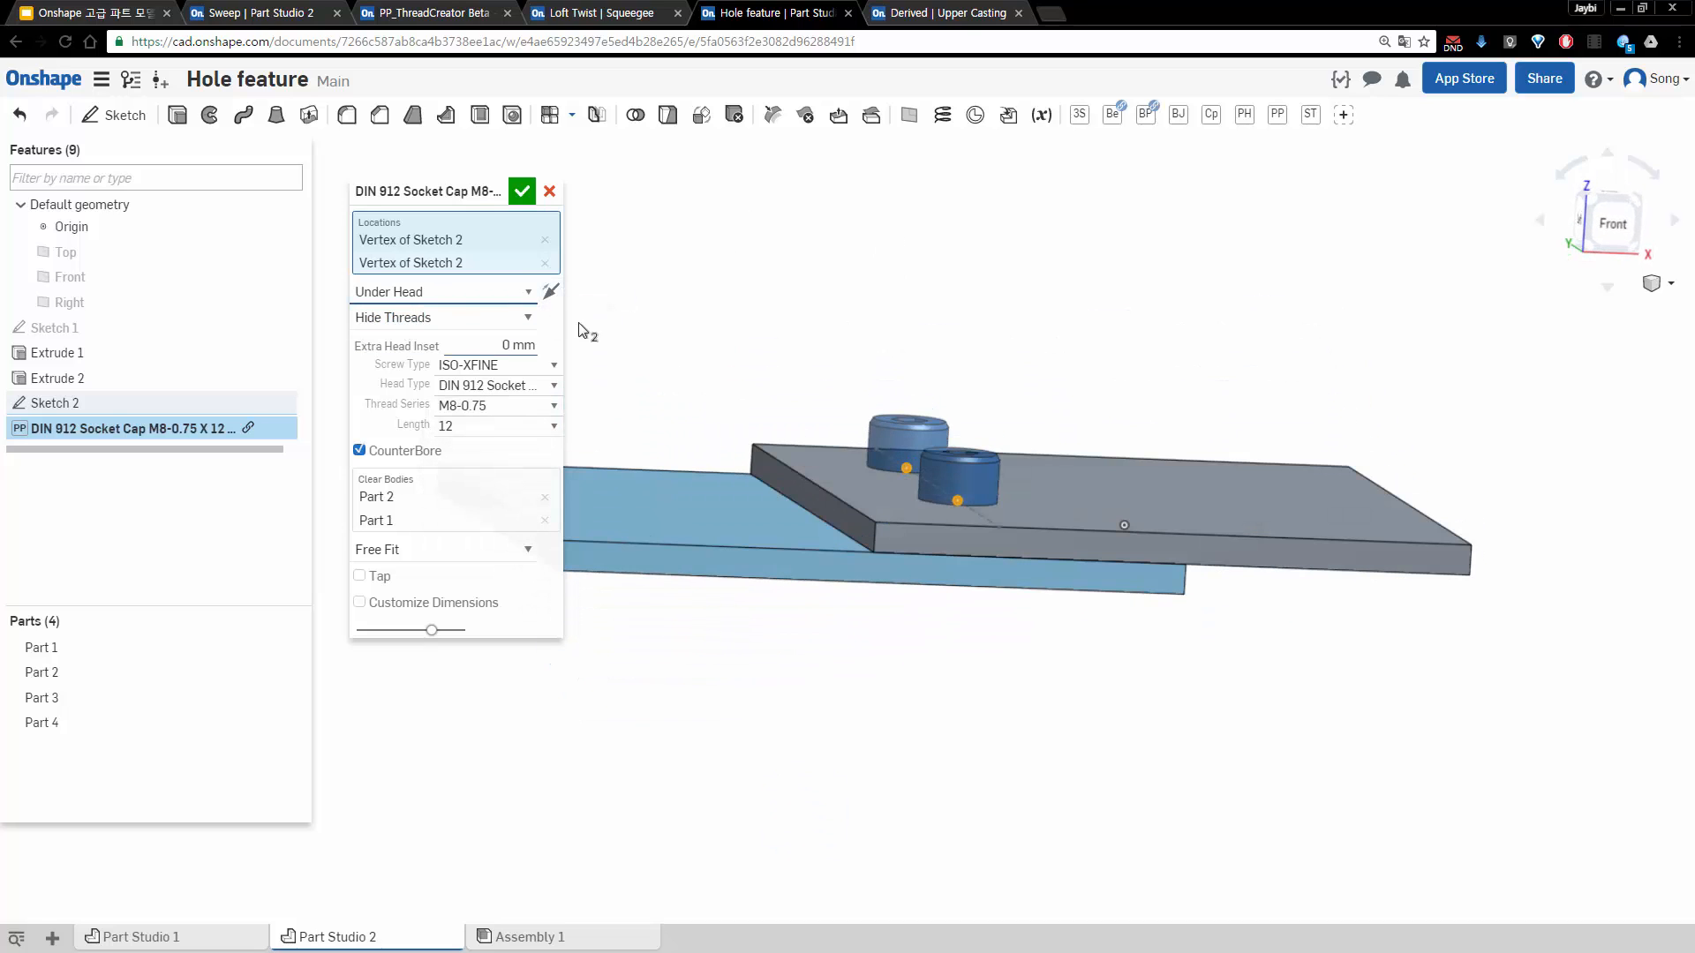
Try Cosmetic Threads on the screws and return the thread display to Hide Threads
{"action": "left_click", "coordinate": [415, 328]}
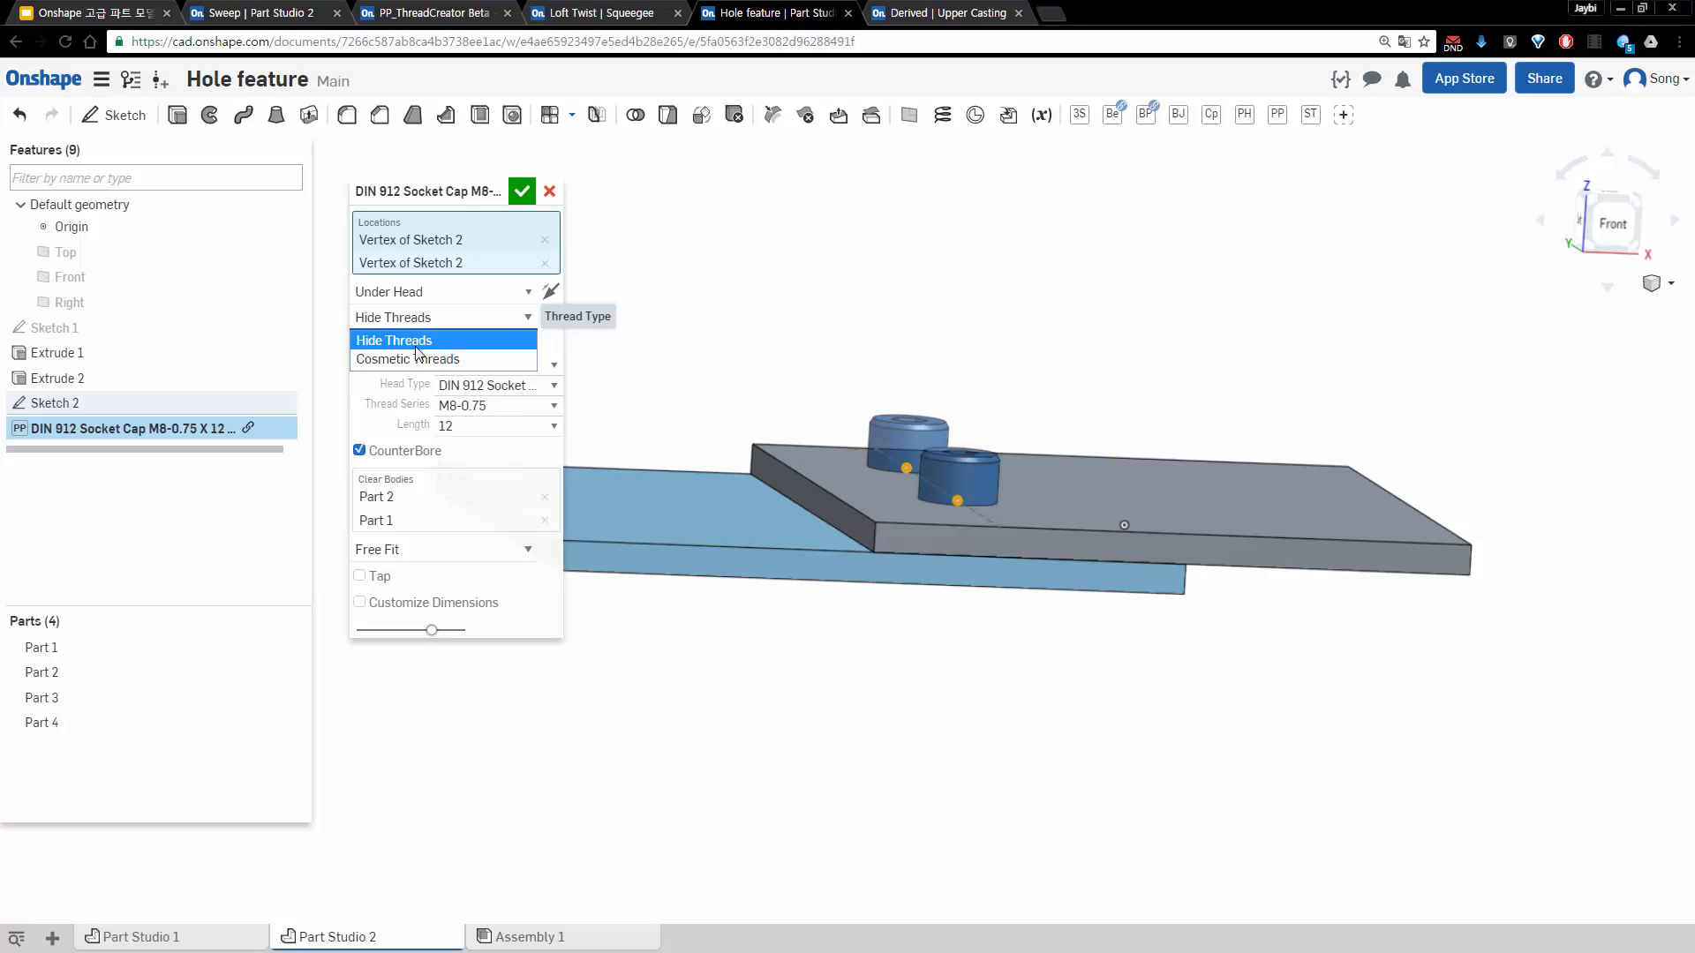
{"action": "left_click", "coordinate": [420, 359]}
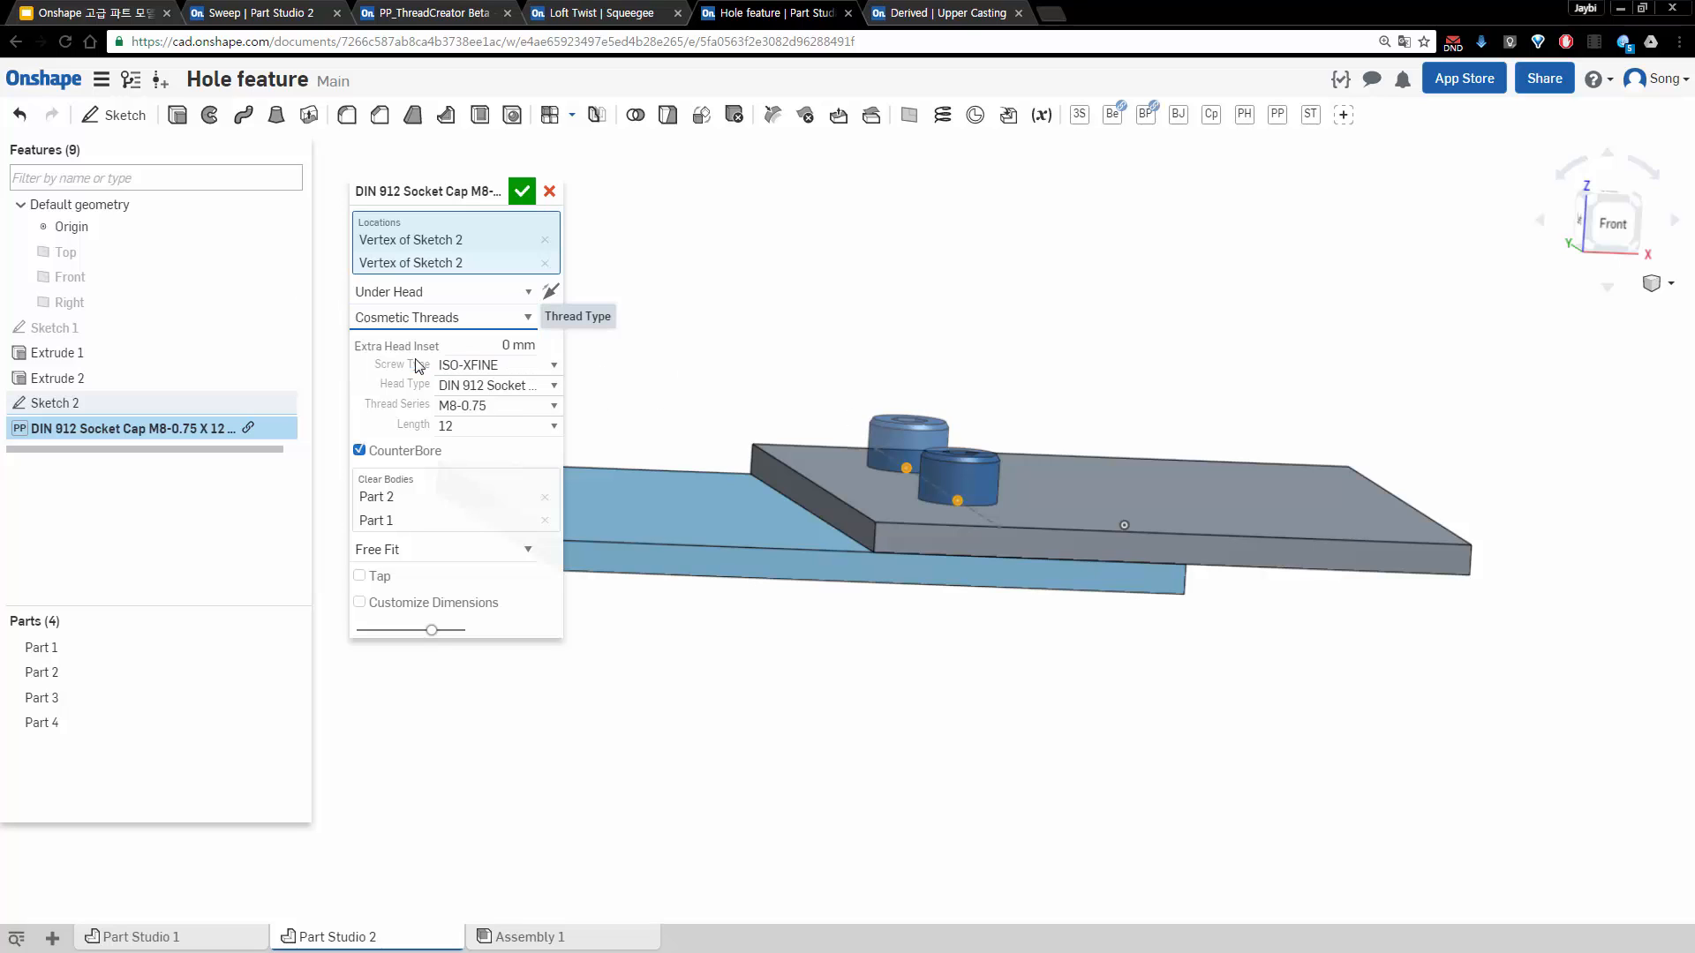
{"action": "left_click", "coordinate": [488, 330]}
{"action": "left_click", "coordinate": [463, 336]}
Review the available screw types, head types and thread series, keeping ISO-XFINE, DIN 912 Socket Cap and M8-0.75
{"action": "left_click", "coordinate": [495, 366]}
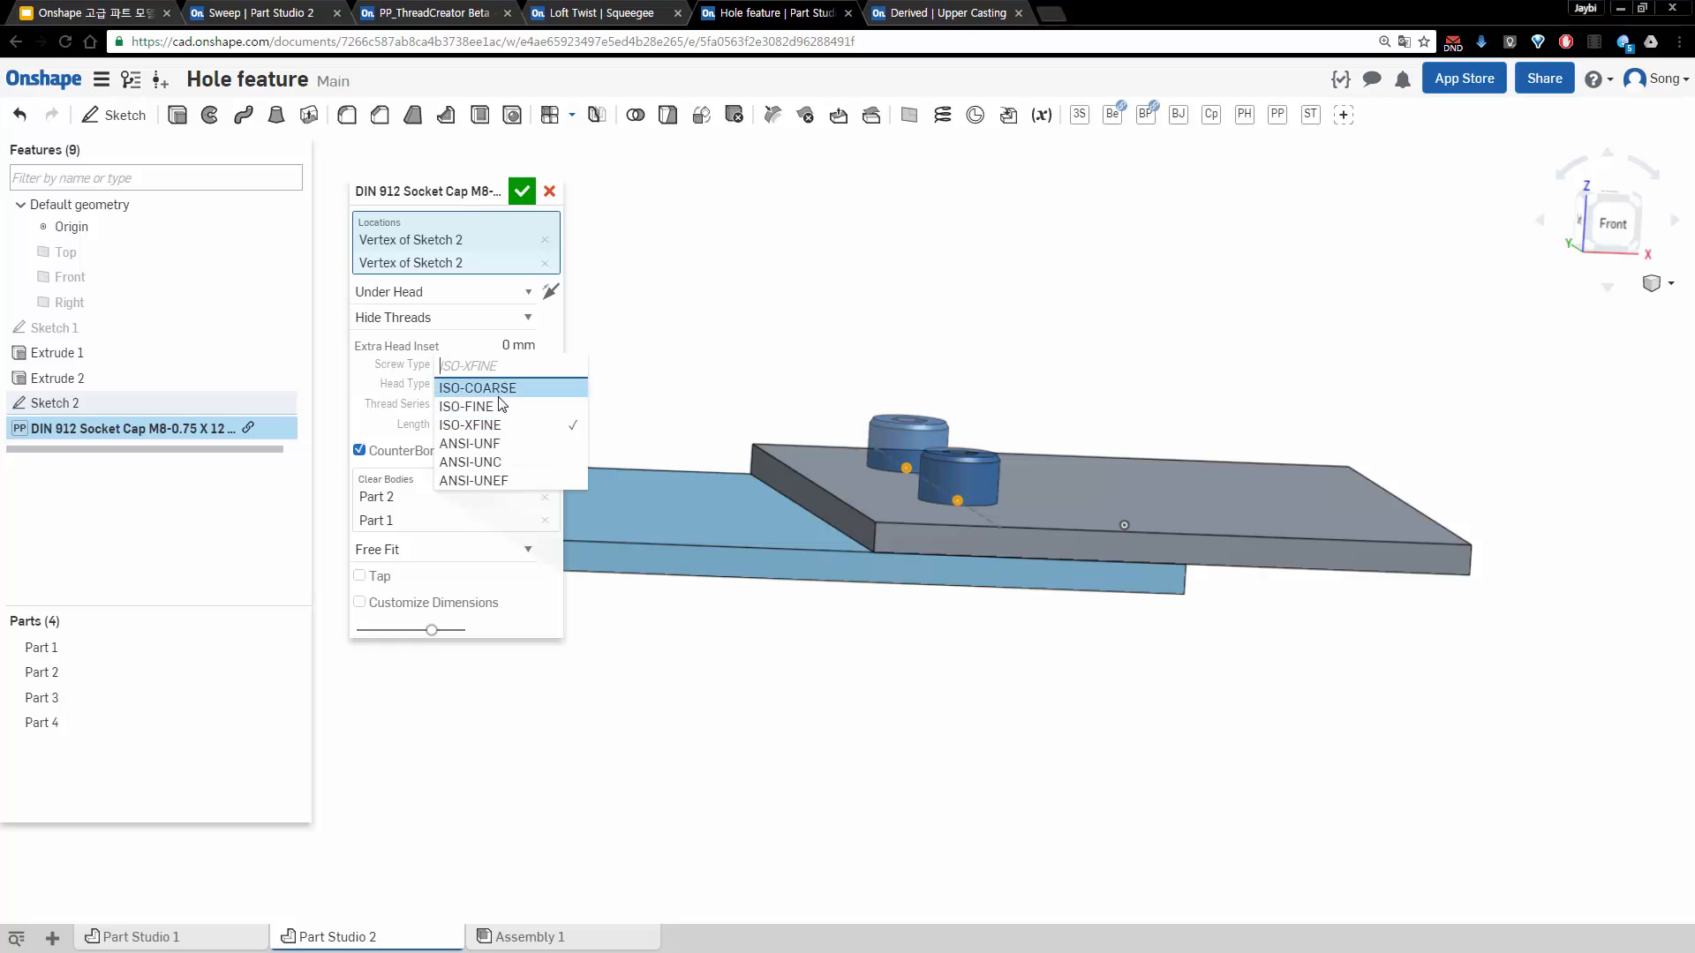
{"action": "left_click", "coordinate": [461, 425]}
{"action": "left_click", "coordinate": [485, 386]}
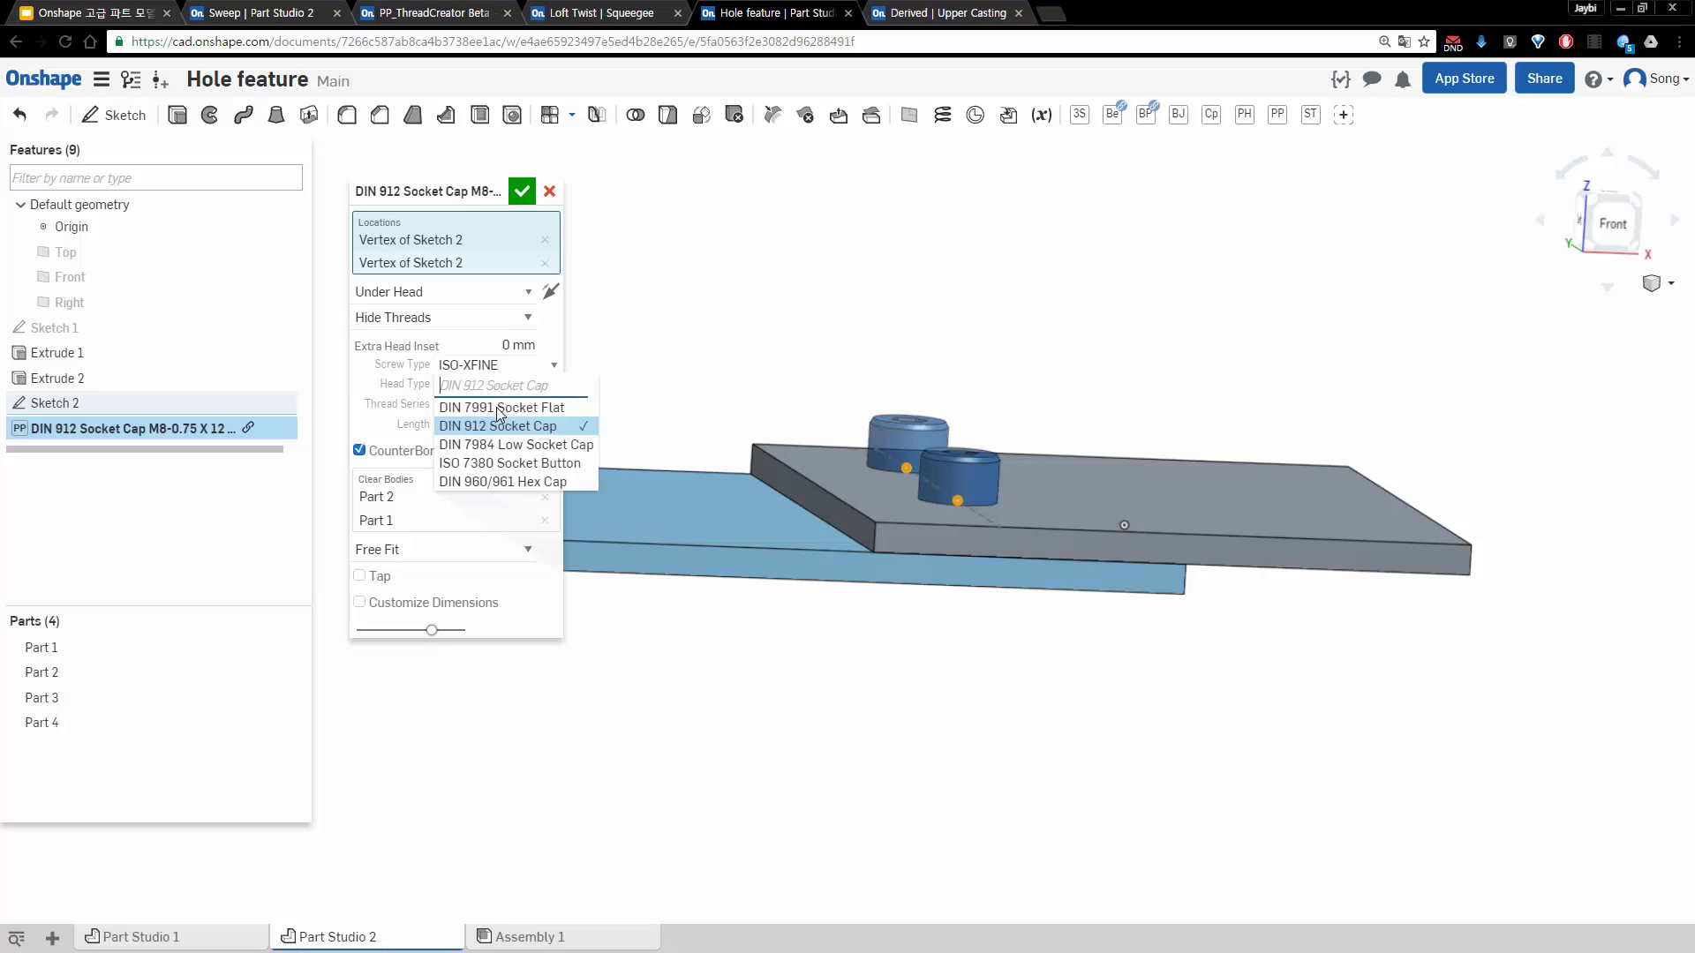
{"action": "left_click", "coordinate": [713, 357]}
{"action": "left_click", "coordinate": [475, 406]}
{"action": "left_click", "coordinate": [481, 428]}
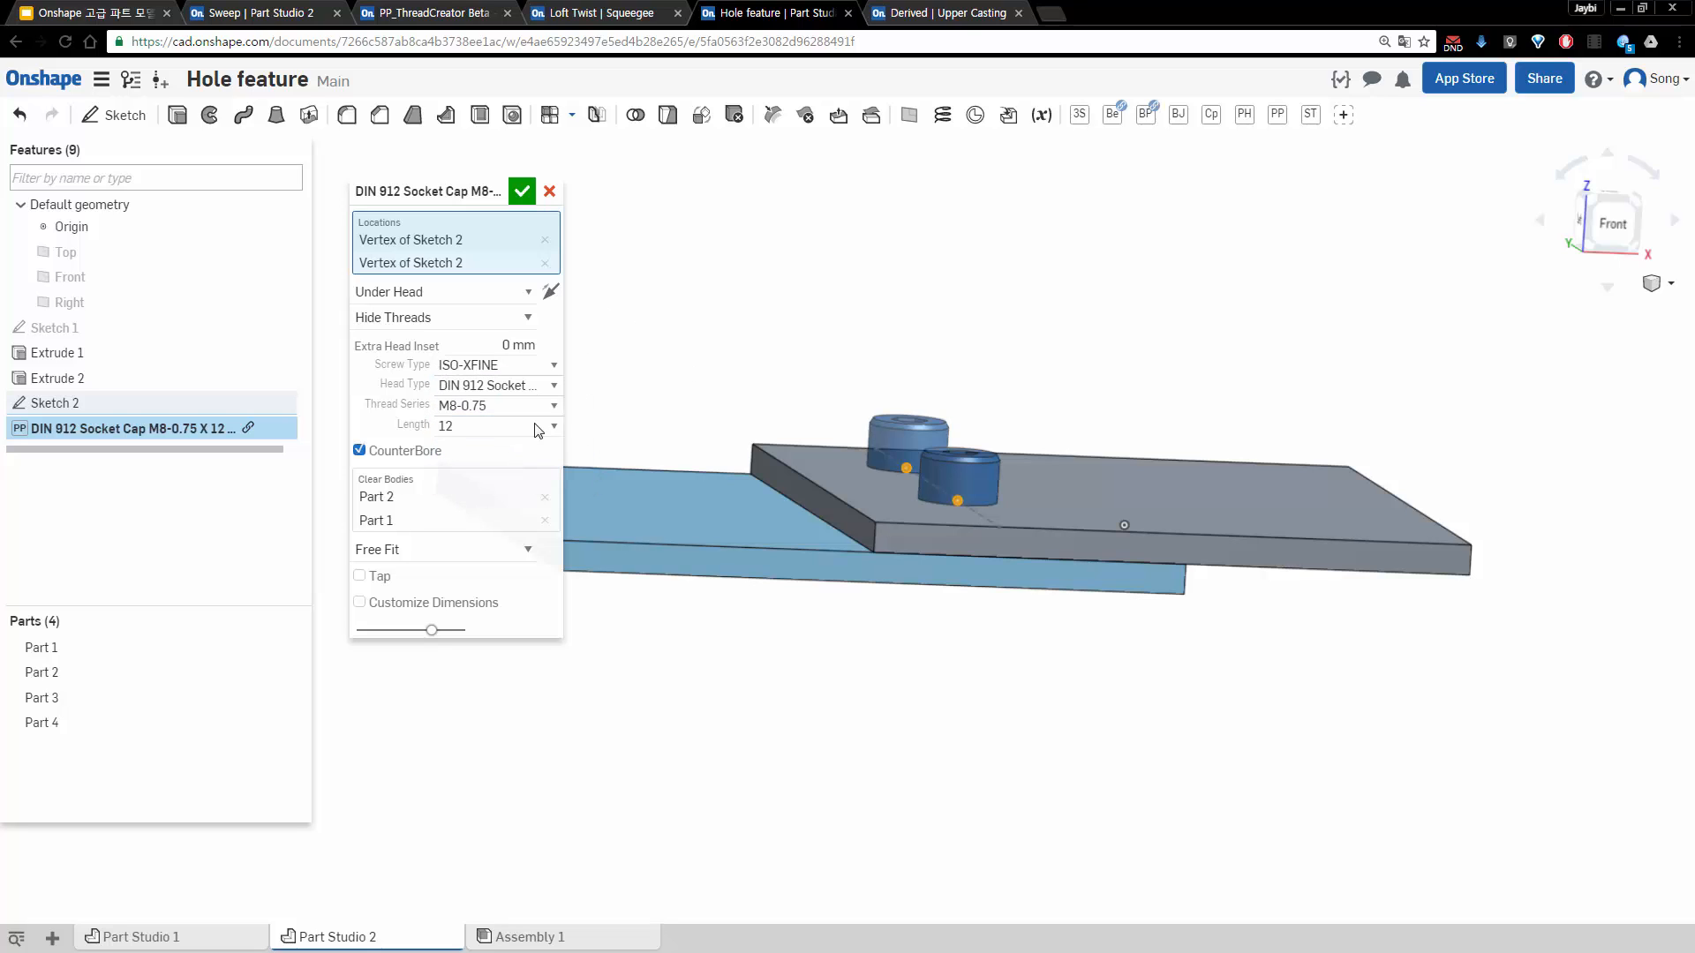
Set the screw length to 25, and look through the other available lengths without changing it
{"action": "left_click", "coordinate": [481, 425]}
{"action": "left_click", "coordinate": [475, 538]}
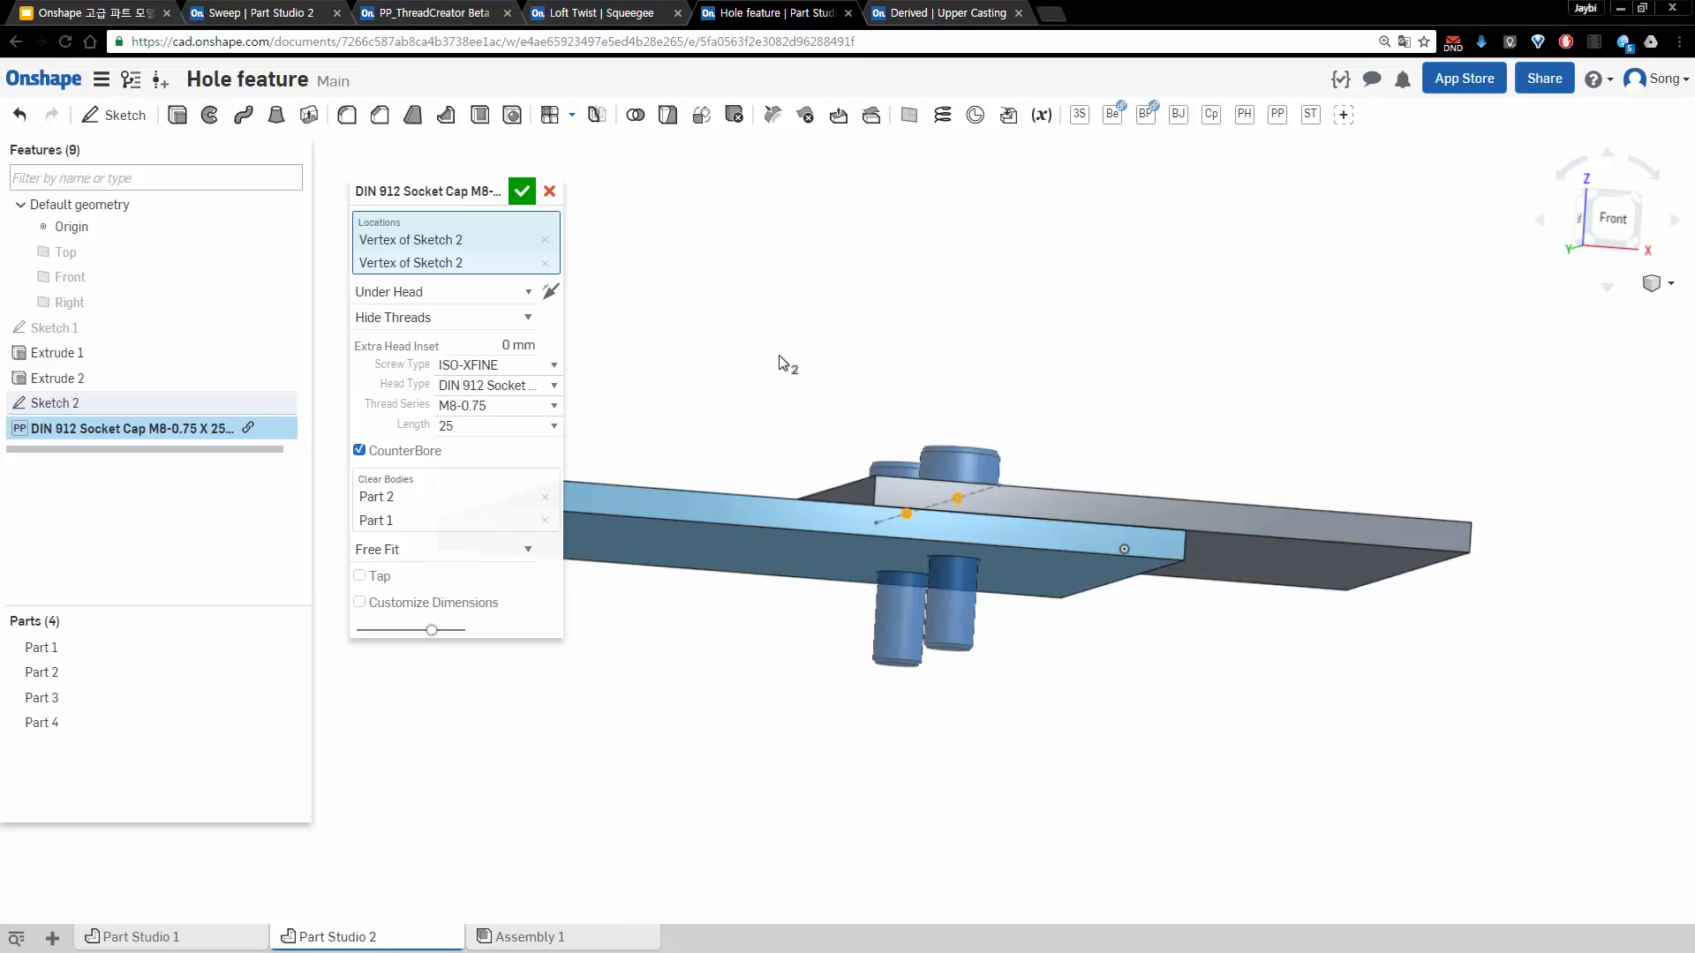
{"action": "left_click", "coordinate": [568, 425]}
{"action": "scroll", "coordinate": [465, 552], "scroll_direction": "down", "scroll_amount": 5}
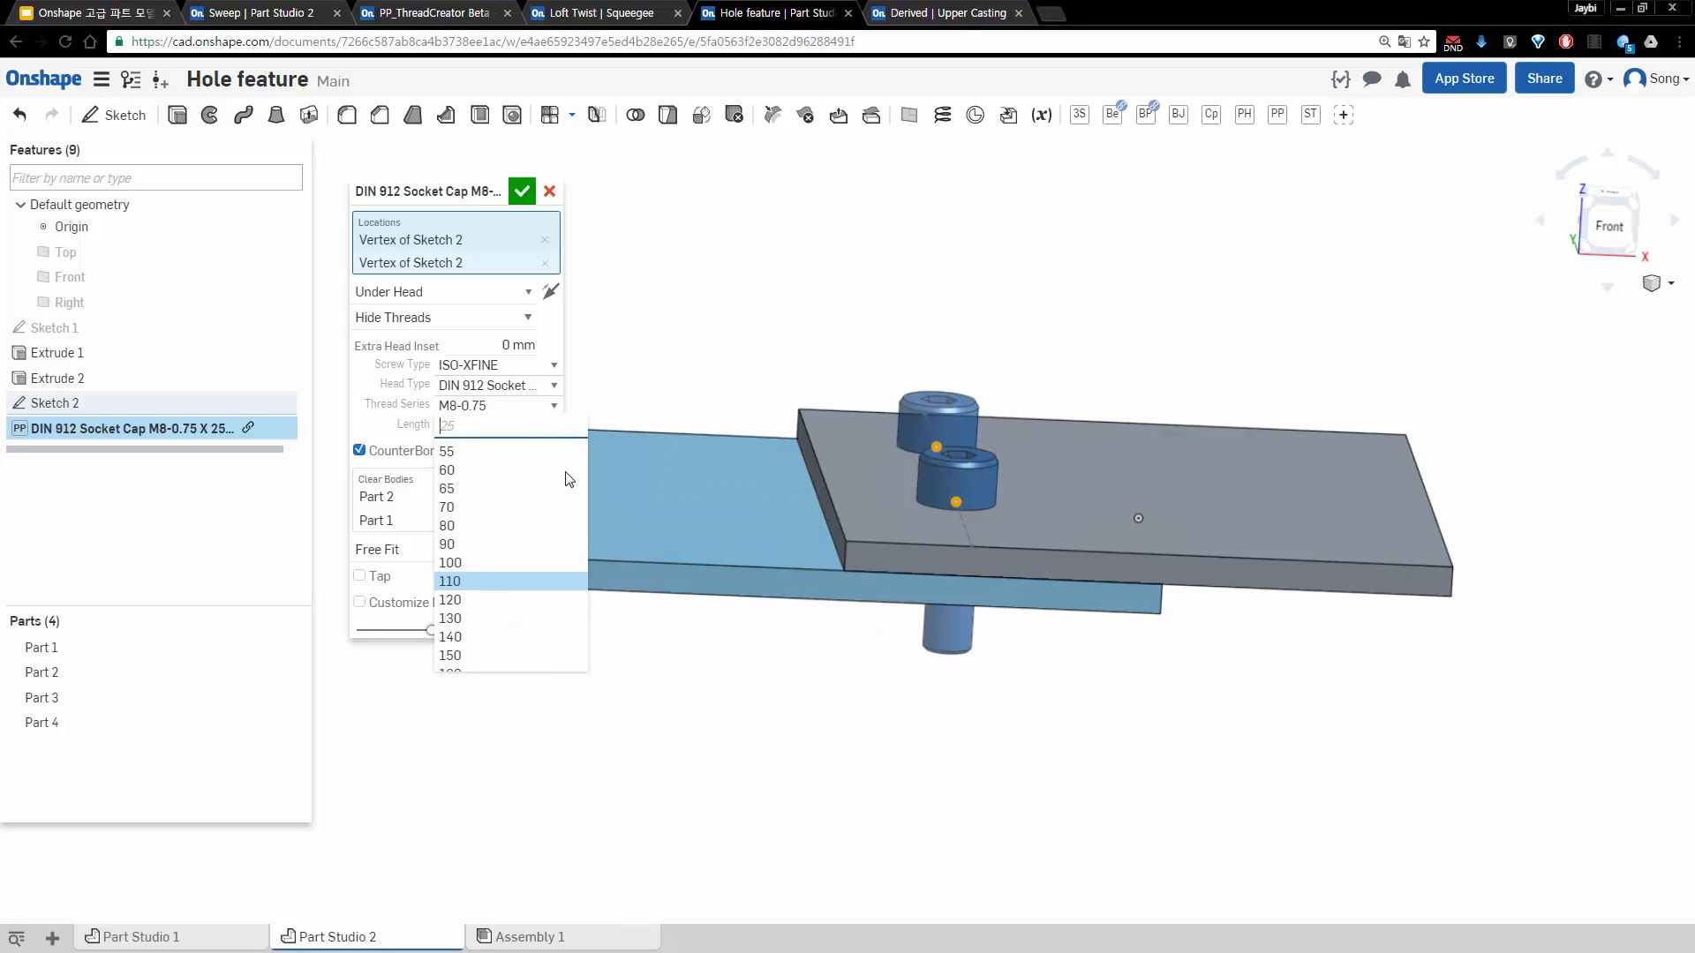
{"action": "left_click", "coordinate": [590, 415]}
{"action": "mouse_move", "coordinate": [793, 327]}
{"action": "right_mouse_down"}
{"action": "mouse_move", "coordinate": [813, 277]}
{"action": "mouse_move", "coordinate": [781, 323]}
{"action": "right_mouse_up"}
Turn off the screws' CounterBore option to compare the settings, and turn it back on
{"action": "left_click", "coordinate": [445, 454]}
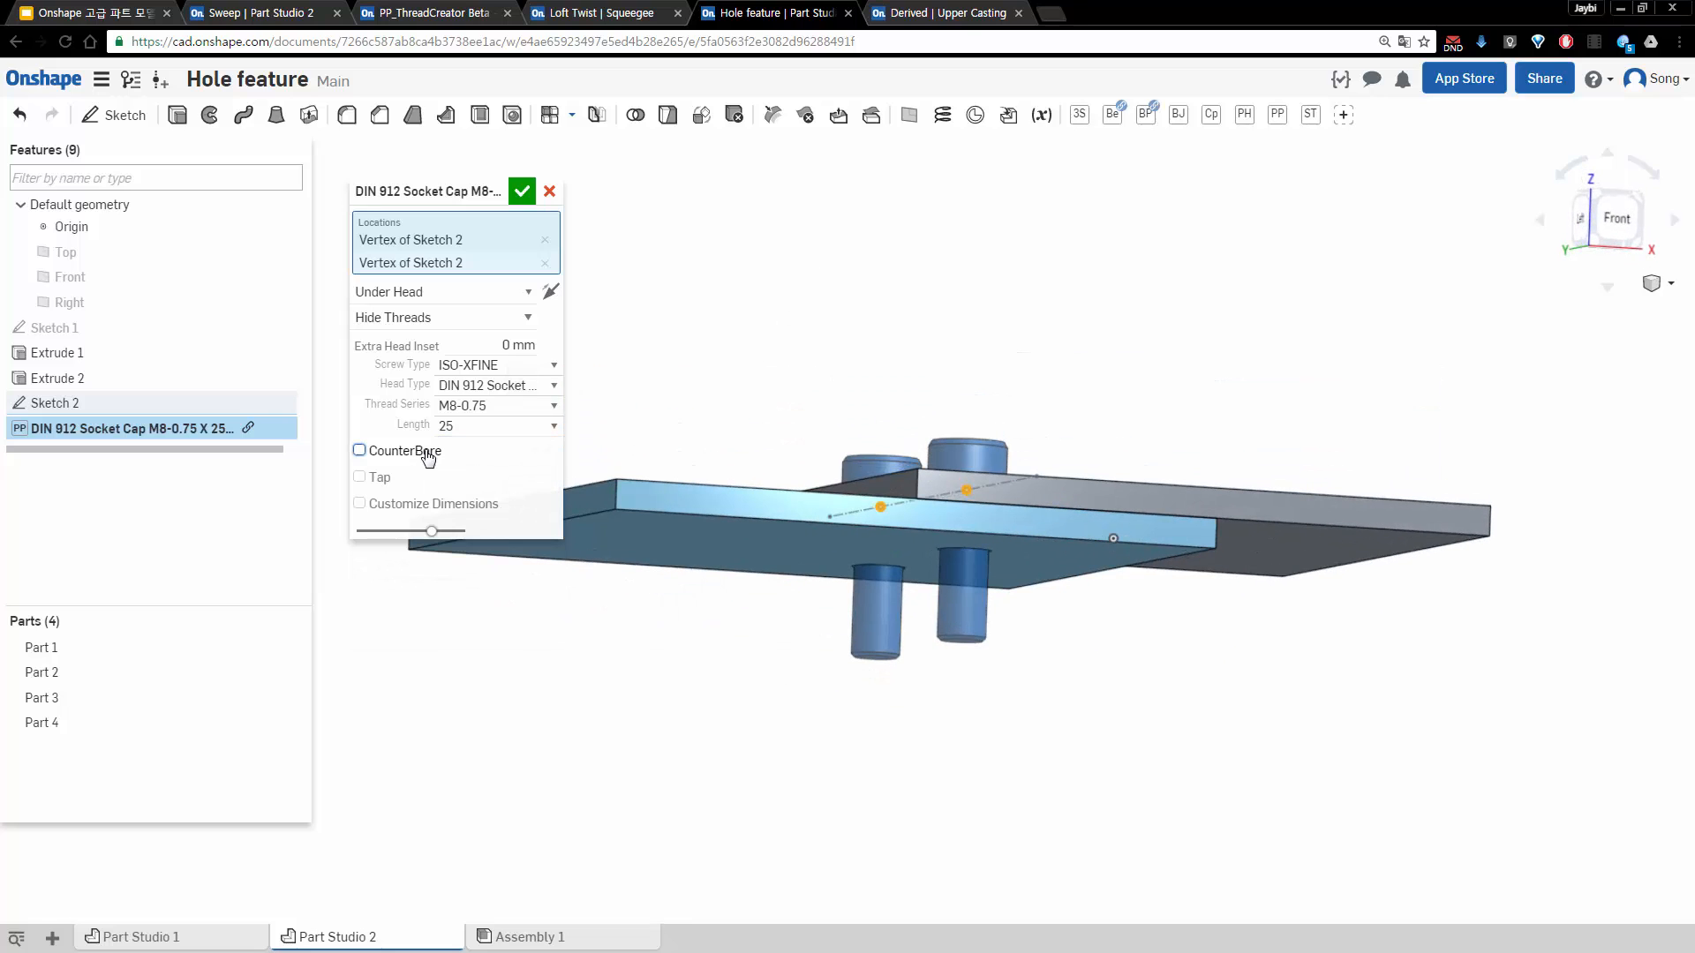
{"action": "left_click", "coordinate": [429, 452]}
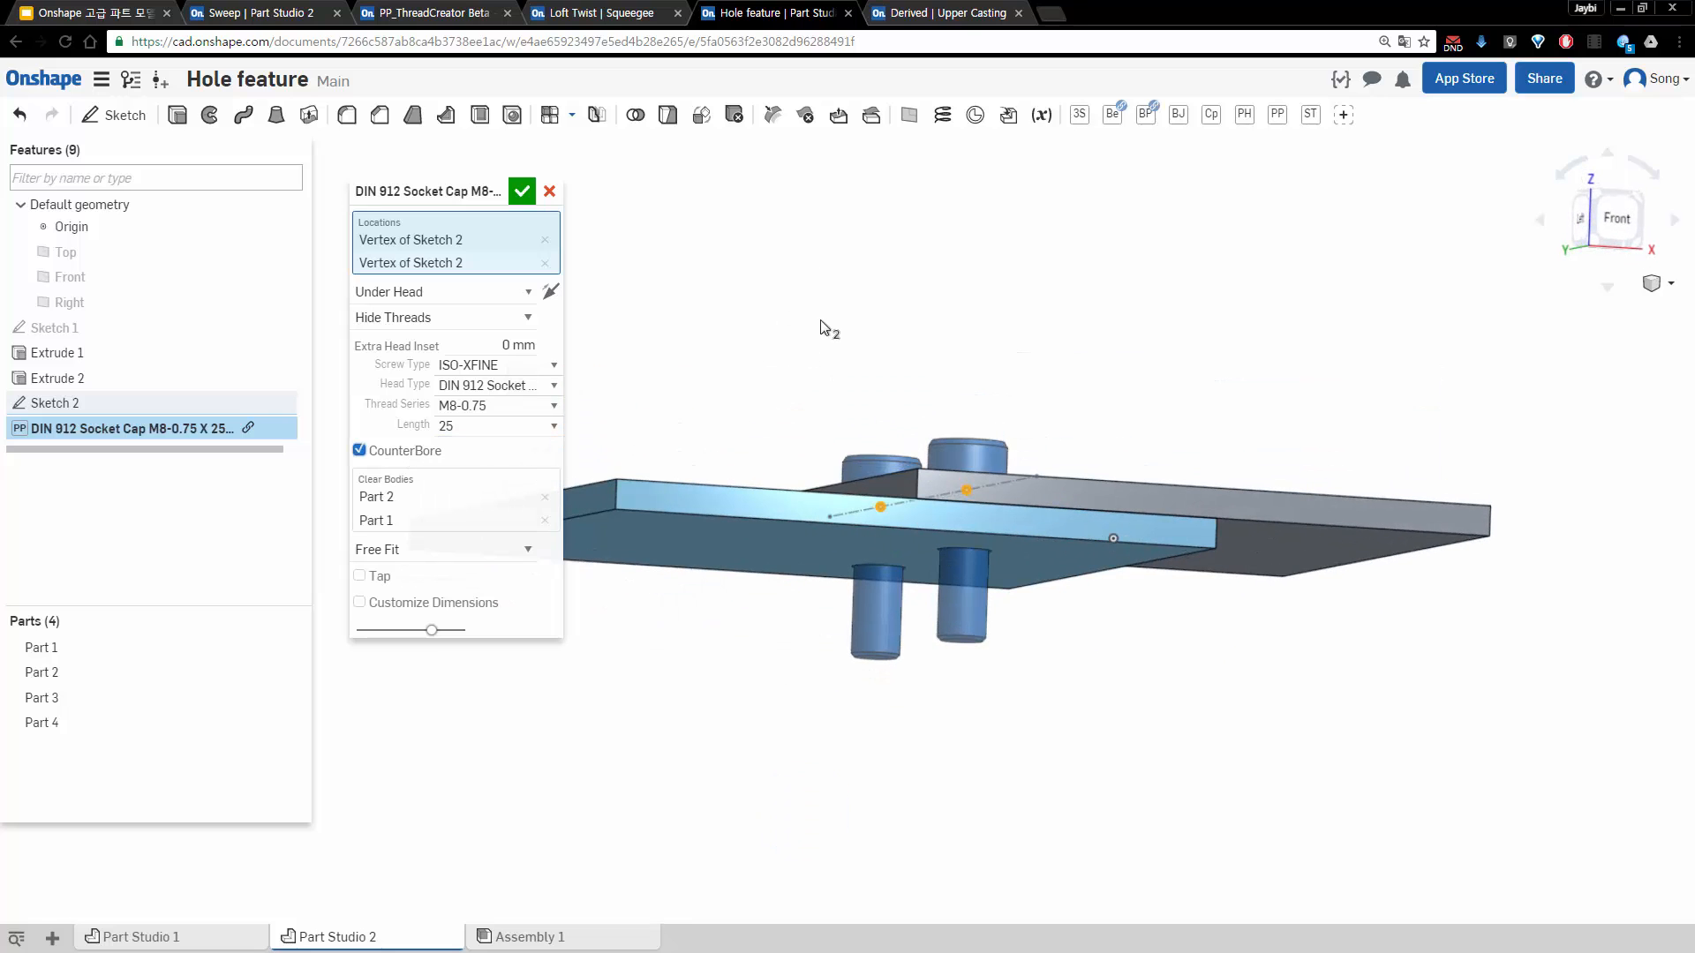
{"action": "right_click_drag", "start_coordinate": [795, 347], "coordinate": [565, 481]}
Enable Tap with both plates, Part 1 and Part 2, as tap bodies, and accept the screw feature
{"action": "left_click", "coordinate": [379, 581]}
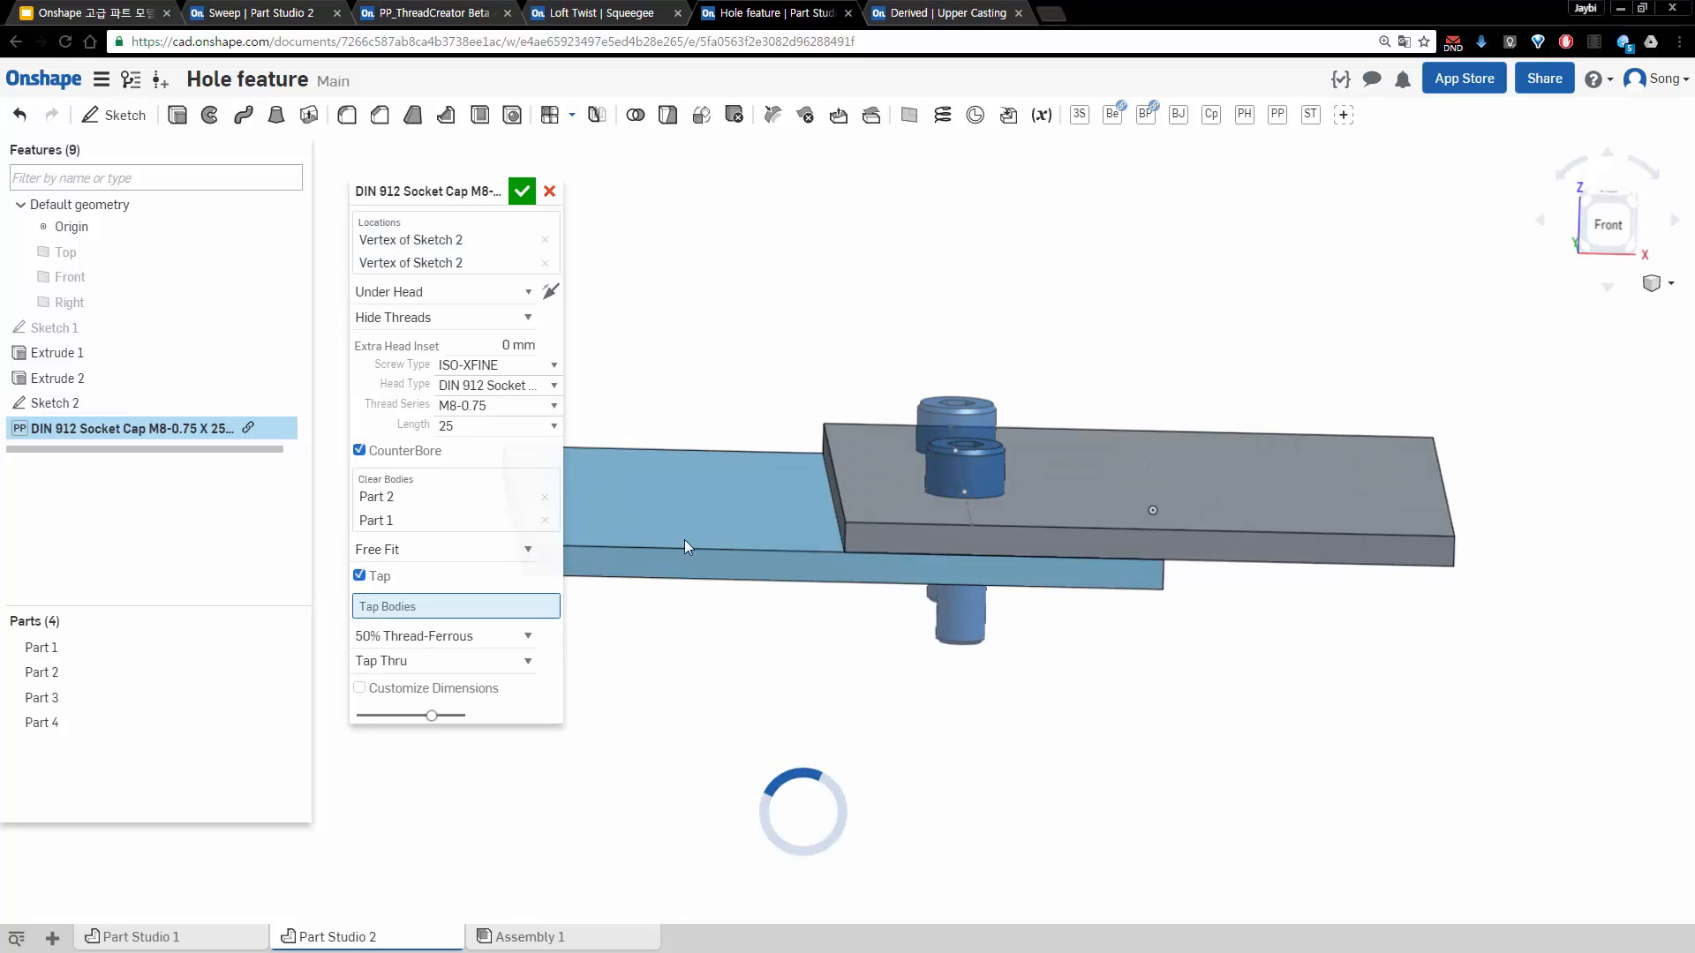
{"action": "left_click", "coordinate": [863, 532]}
{"action": "left_click", "coordinate": [867, 524]}
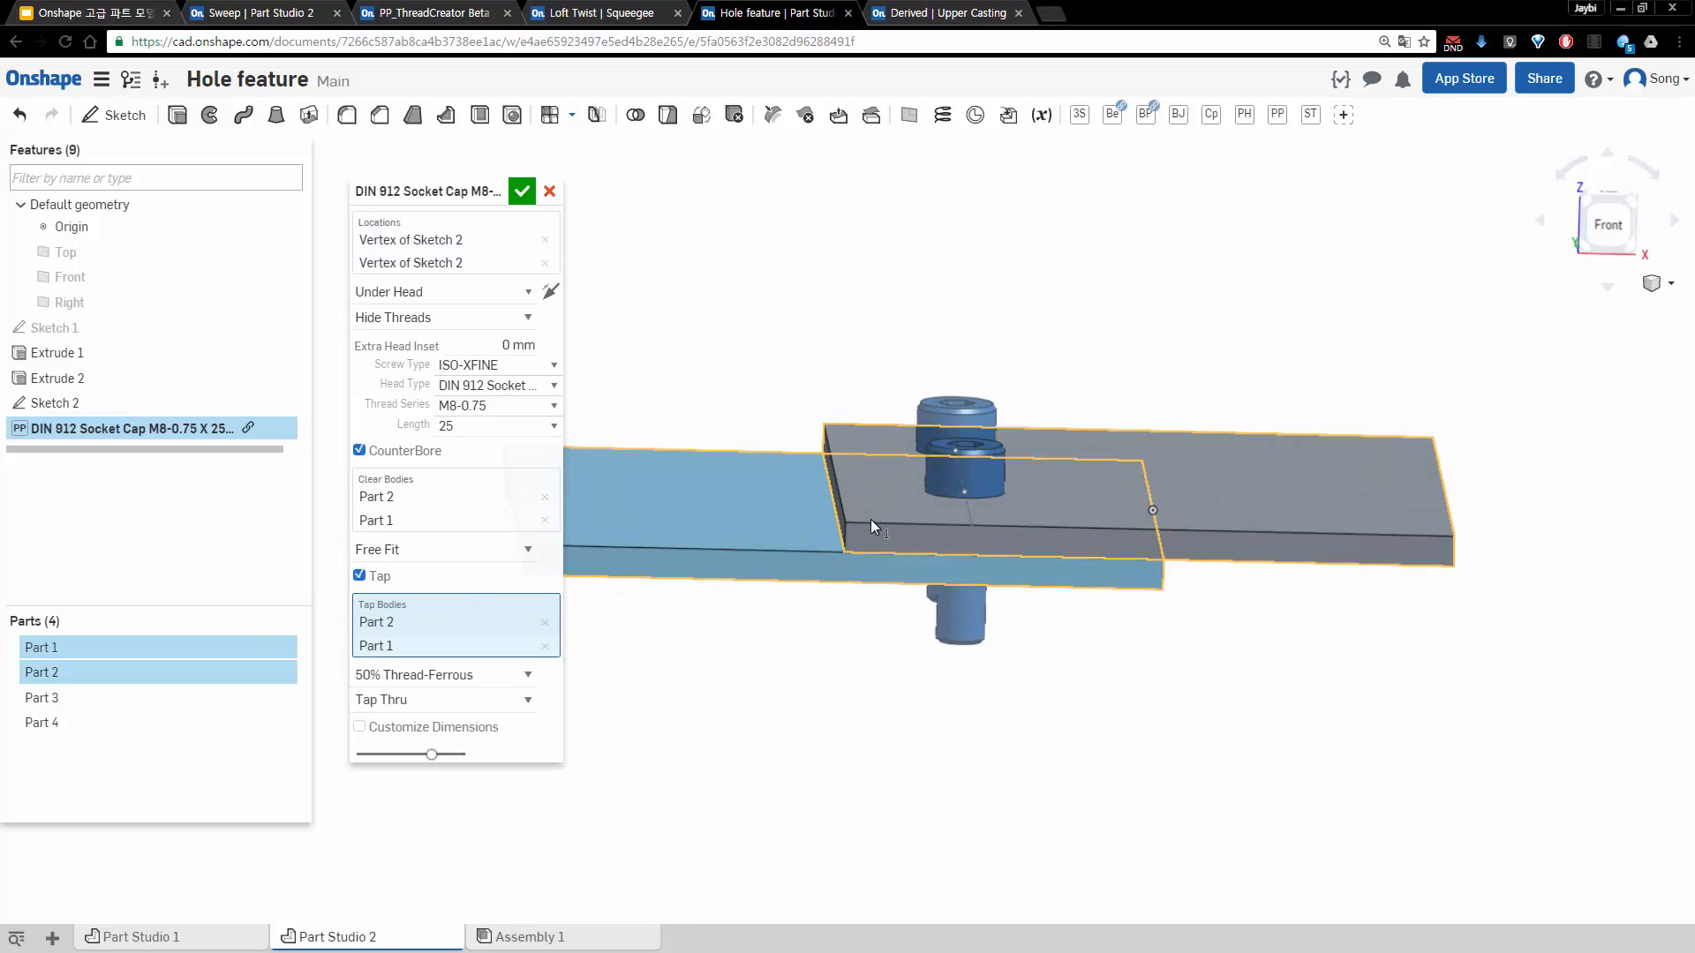
{"action": "left_click", "coordinate": [522, 192]}
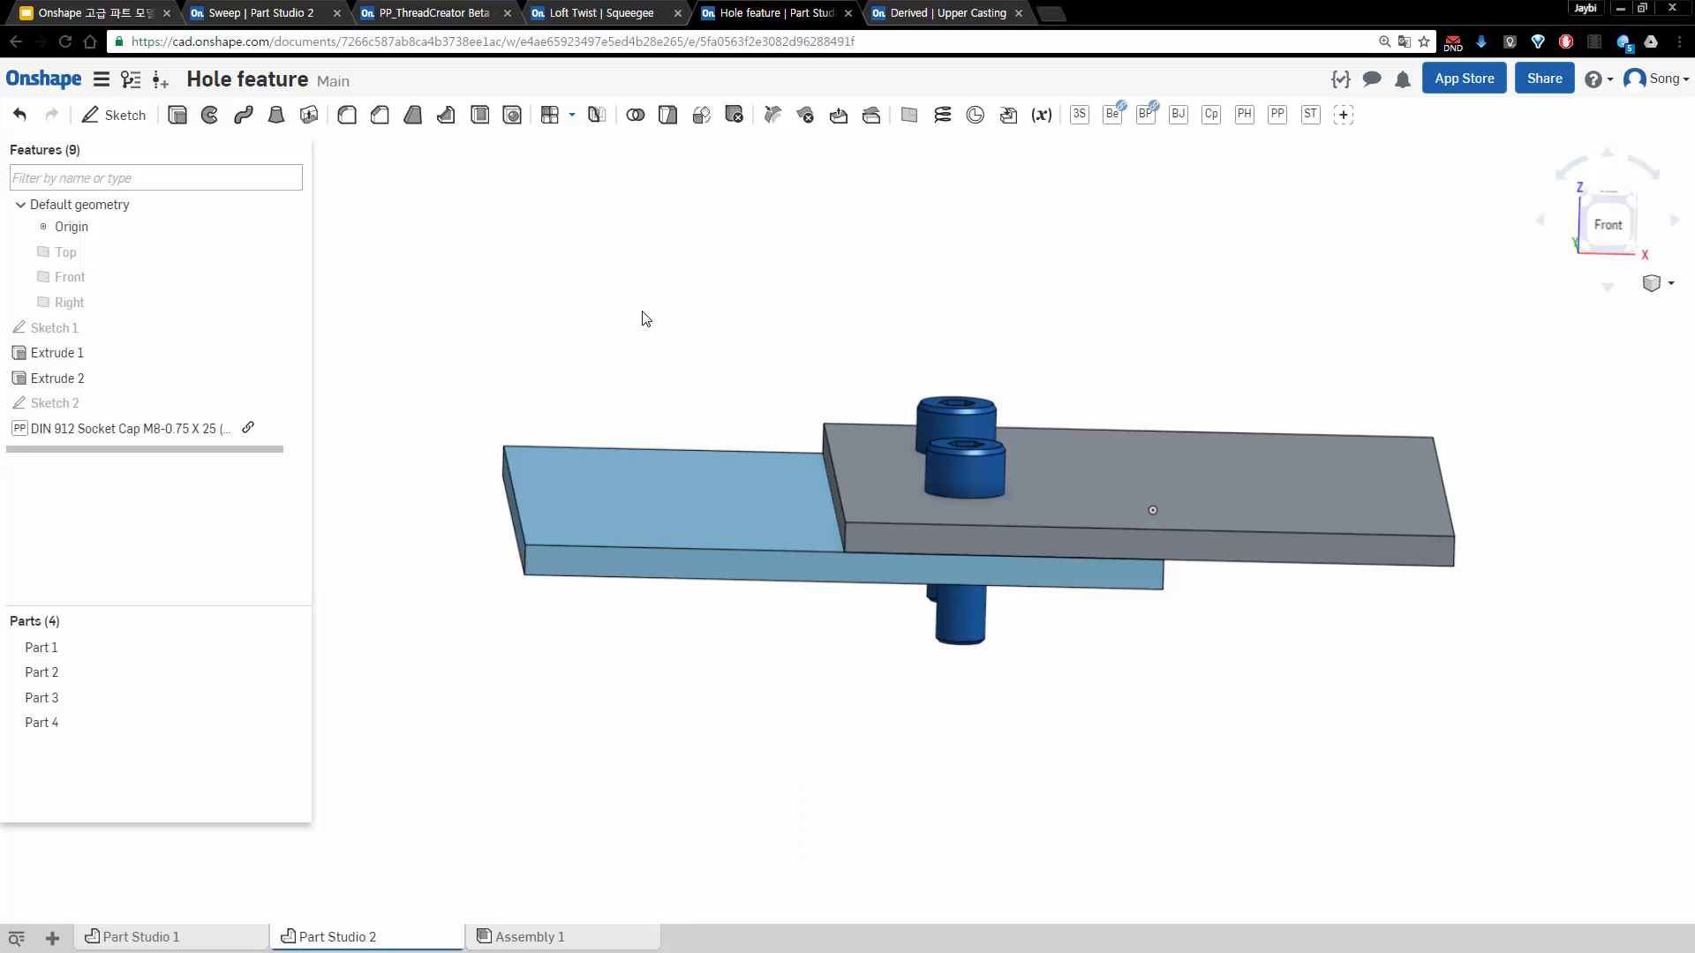
{"action": "right_click_drag", "start_coordinate": [644, 316], "coordinate": [608, 330]}
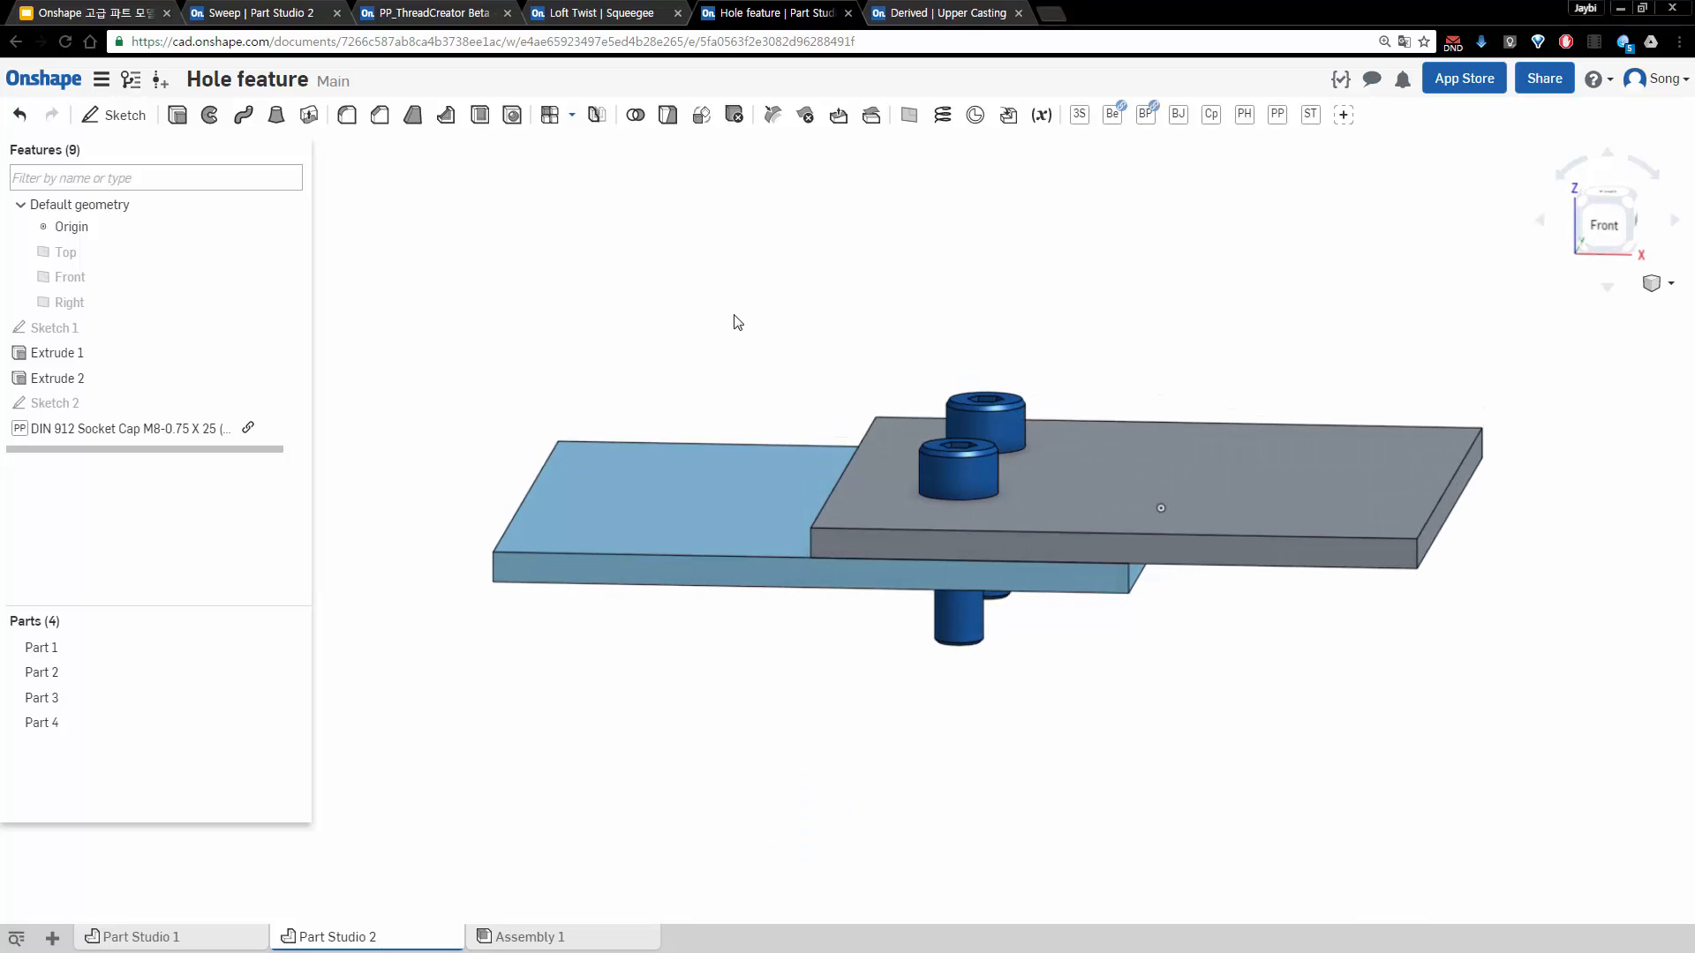
Switch to the Derived document, reload its timed-out session, and open the empty Part Studio 1
{"action": "left_click", "coordinate": [919, 15]}
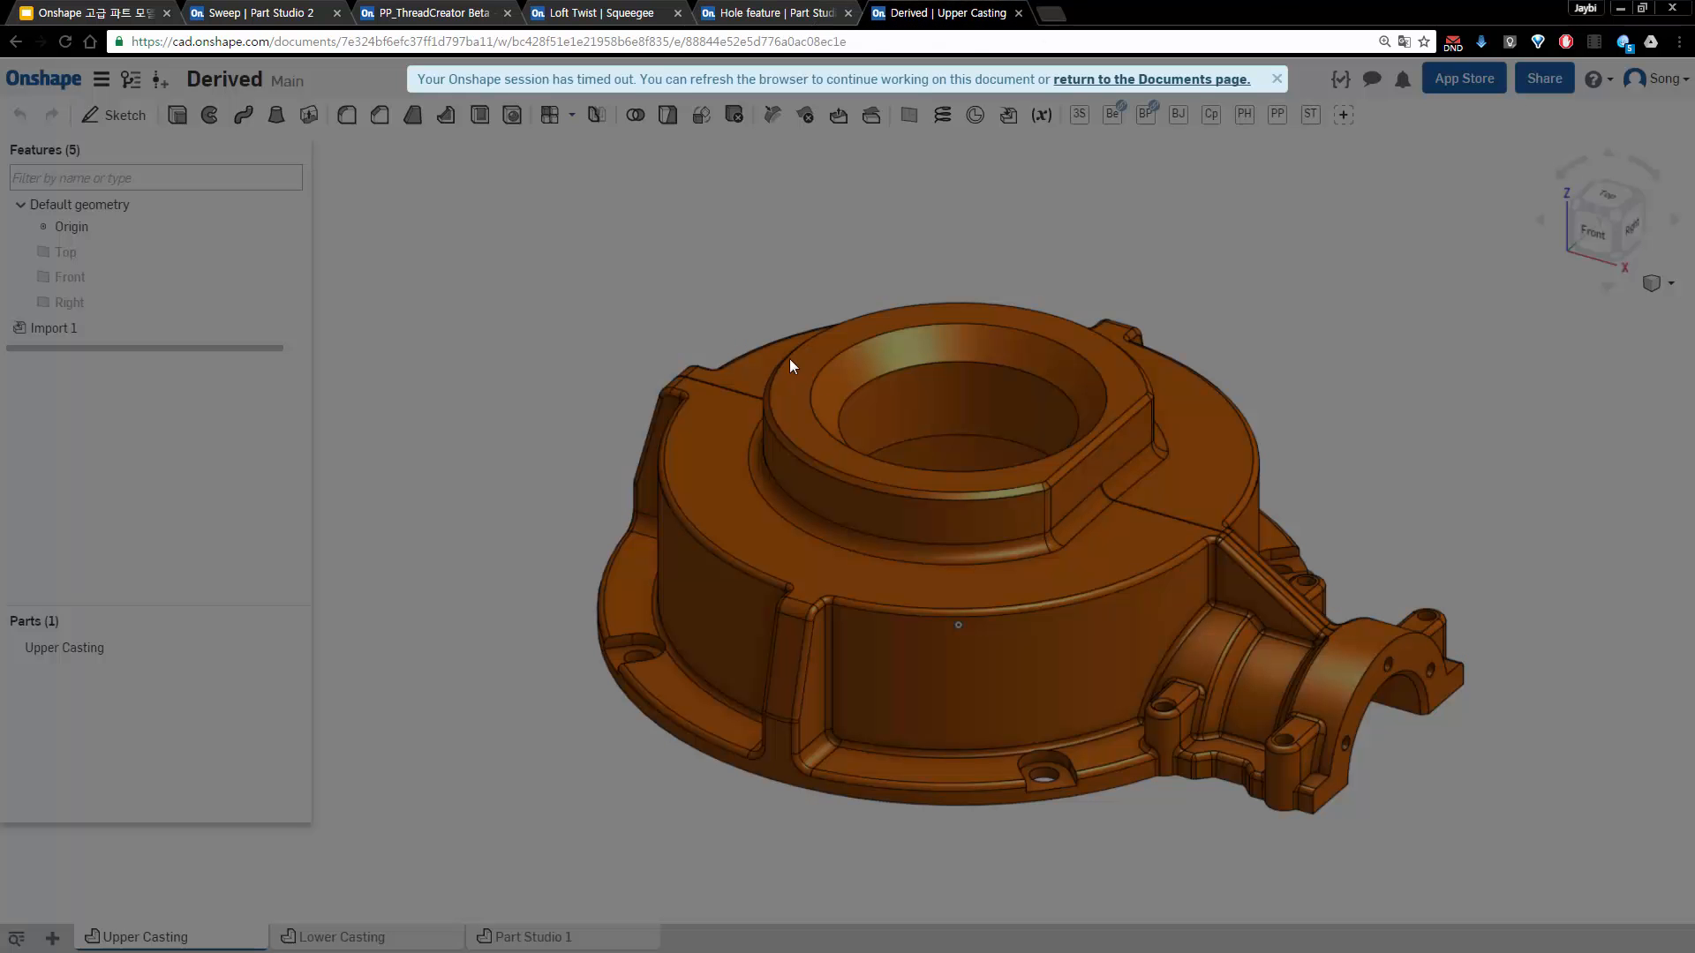
{"action": "key", "text": "F5"}
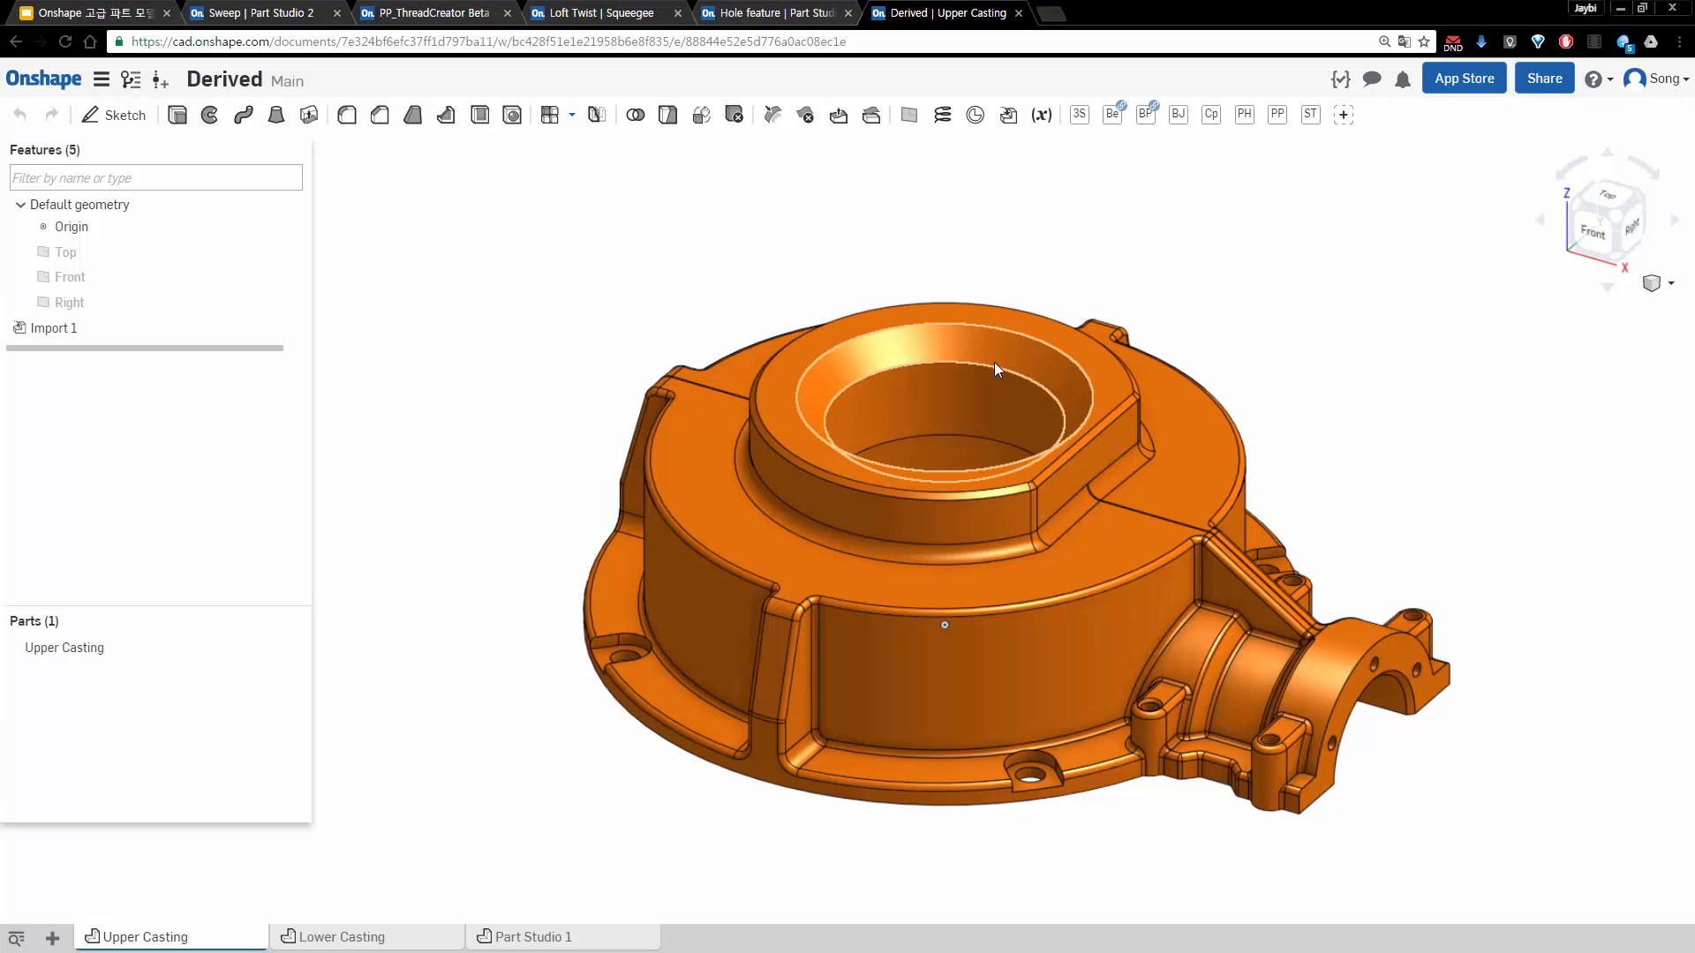
{"action": "scroll", "coordinate": [918, 451], "scroll_direction": "down", "scroll_amount": 3}
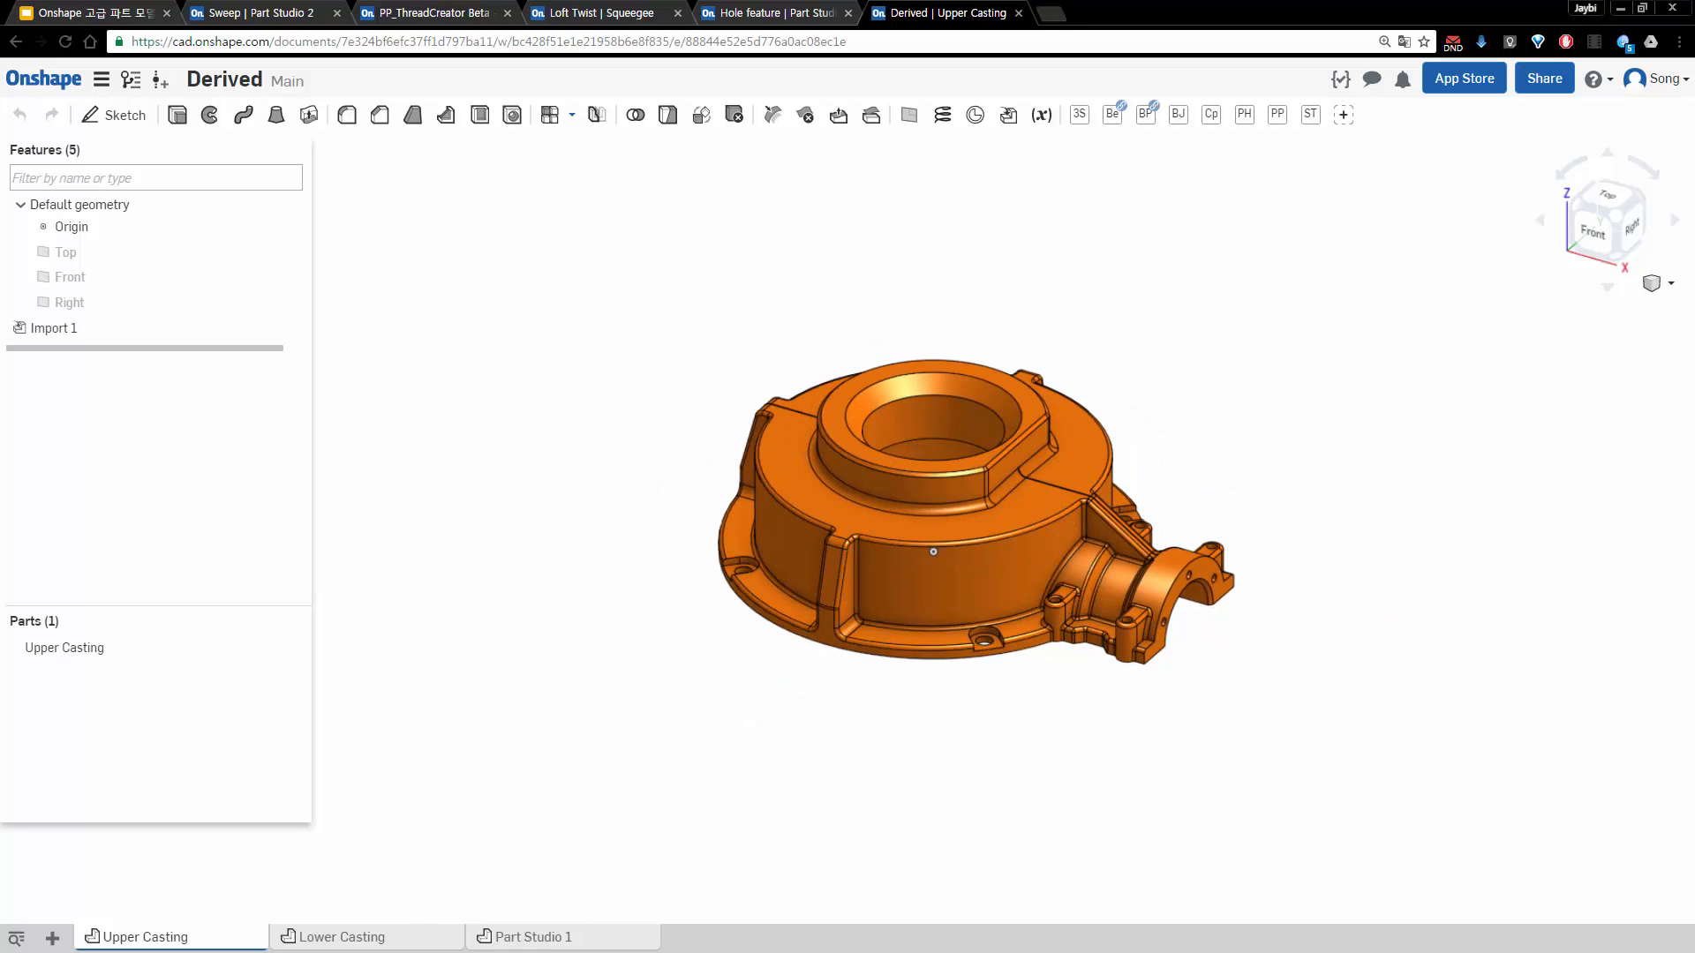
{"action": "left_click", "coordinate": [579, 941]}
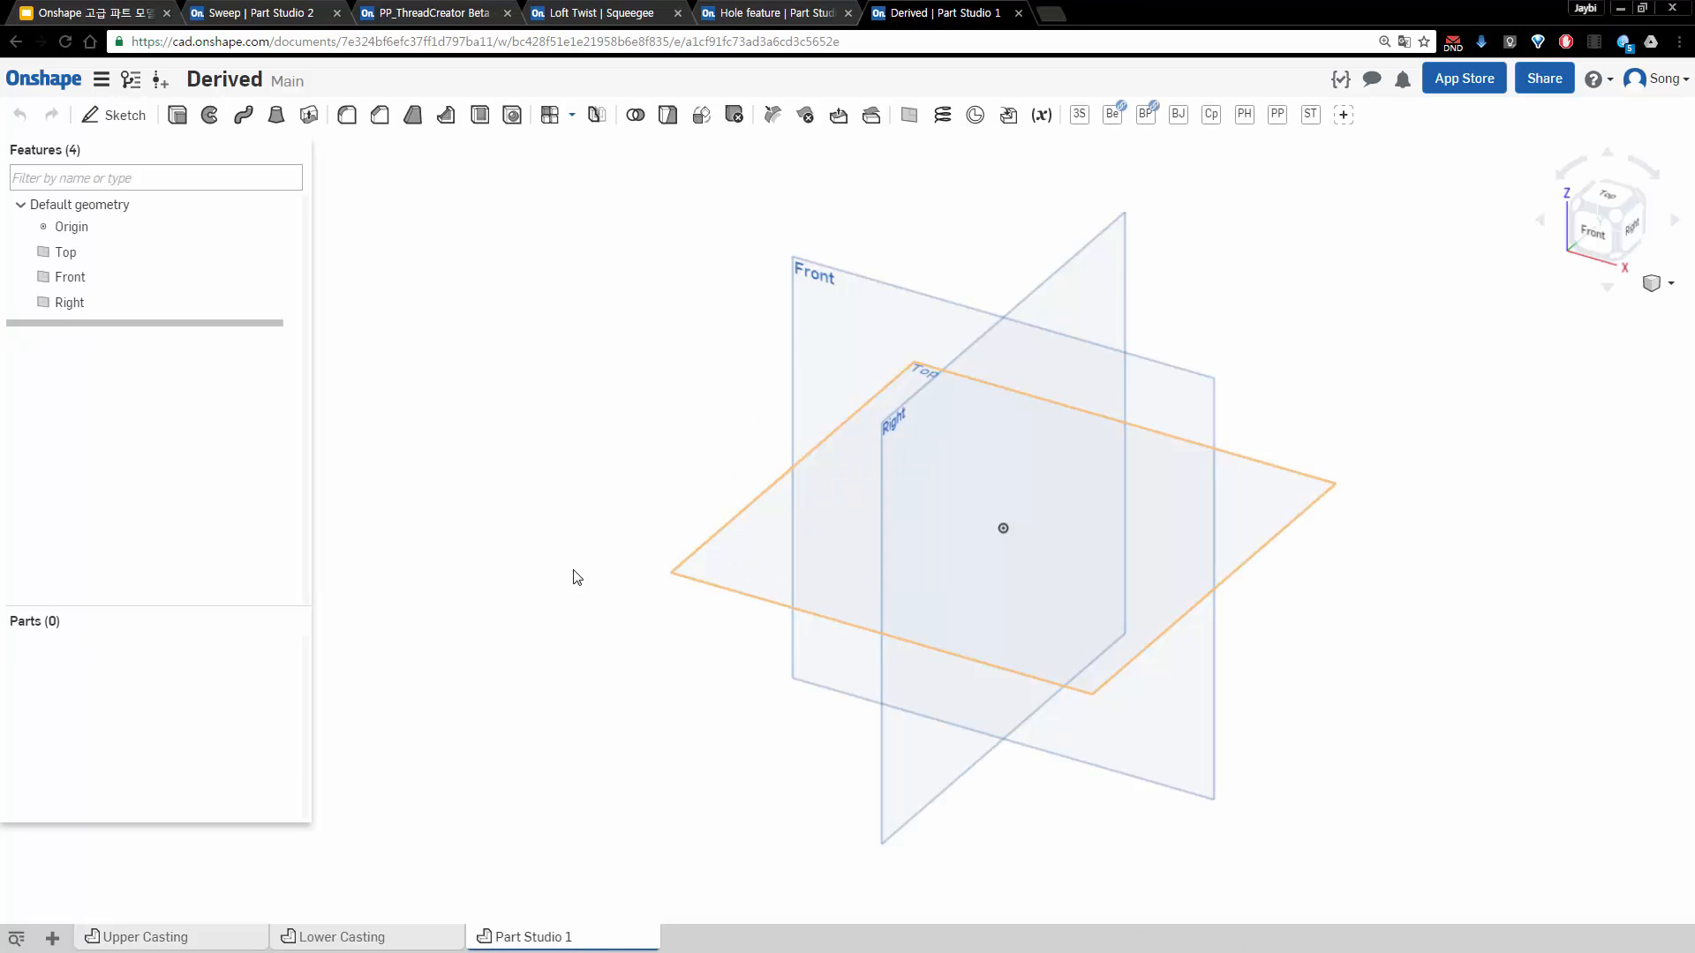
Insert the Upper Casting part from the current workspace into Part Studio 1 with the Derived feature
{"action": "middle_click_drag", "start_coordinate": [1102, 585], "coordinate": [992, 575]}
{"action": "scroll", "coordinate": [992, 574], "scroll_direction": "down", "scroll_amount": 2}
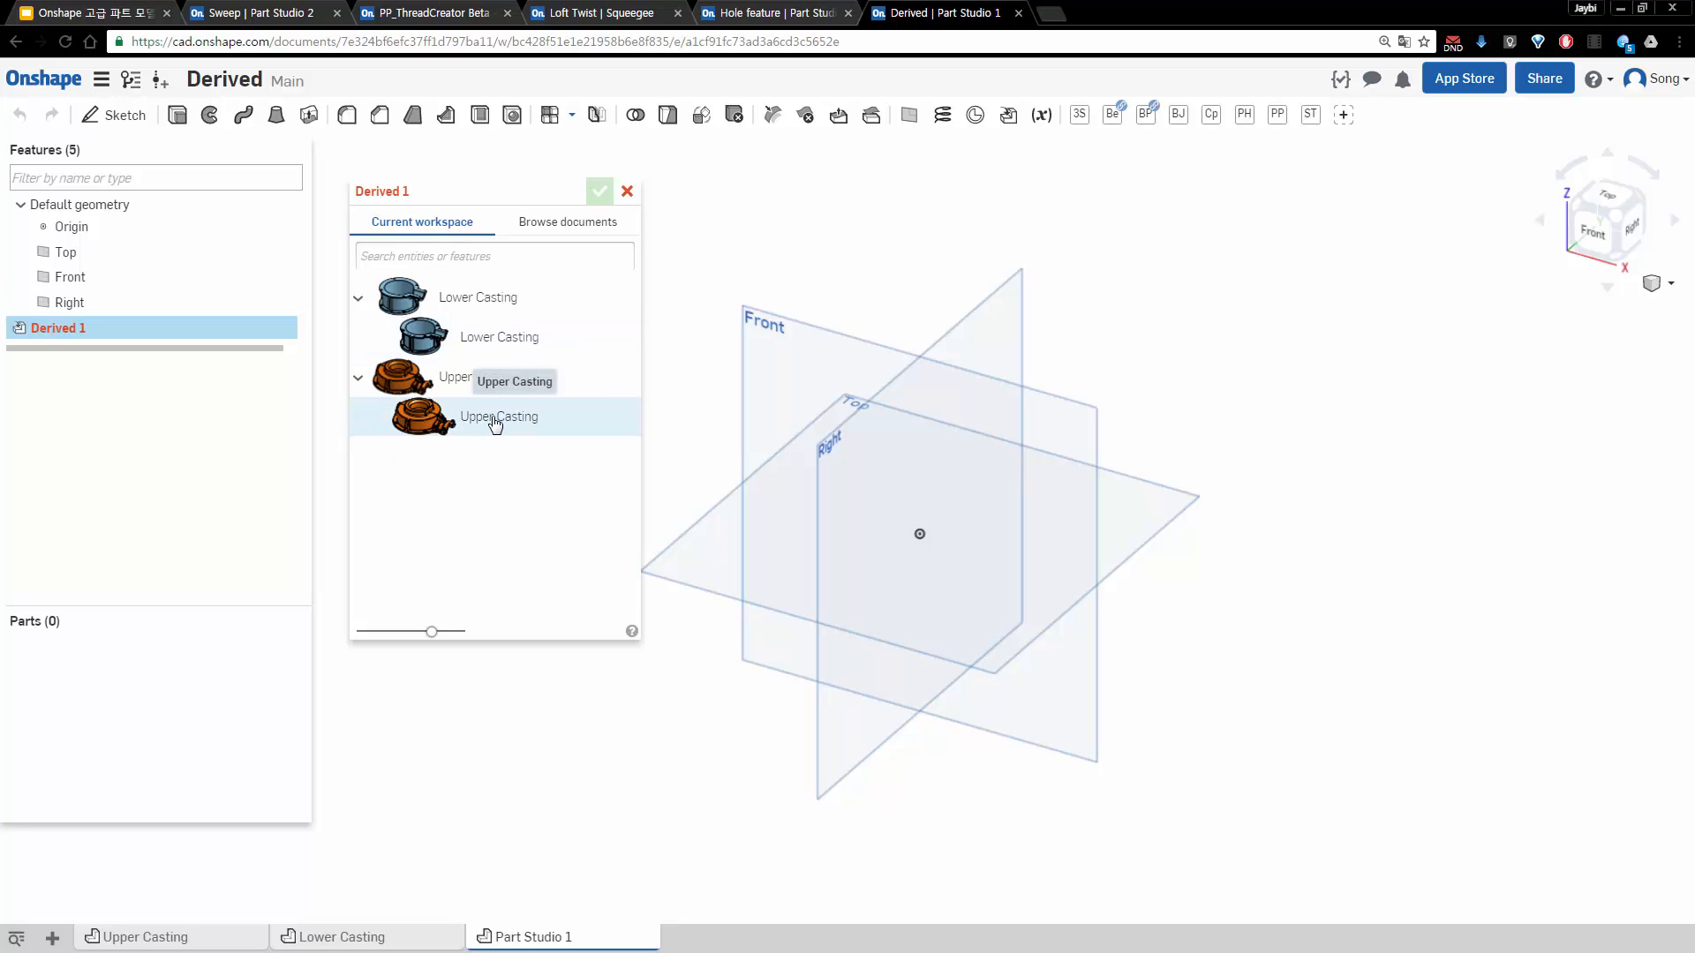
{"action": "left_click", "coordinate": [495, 420]}
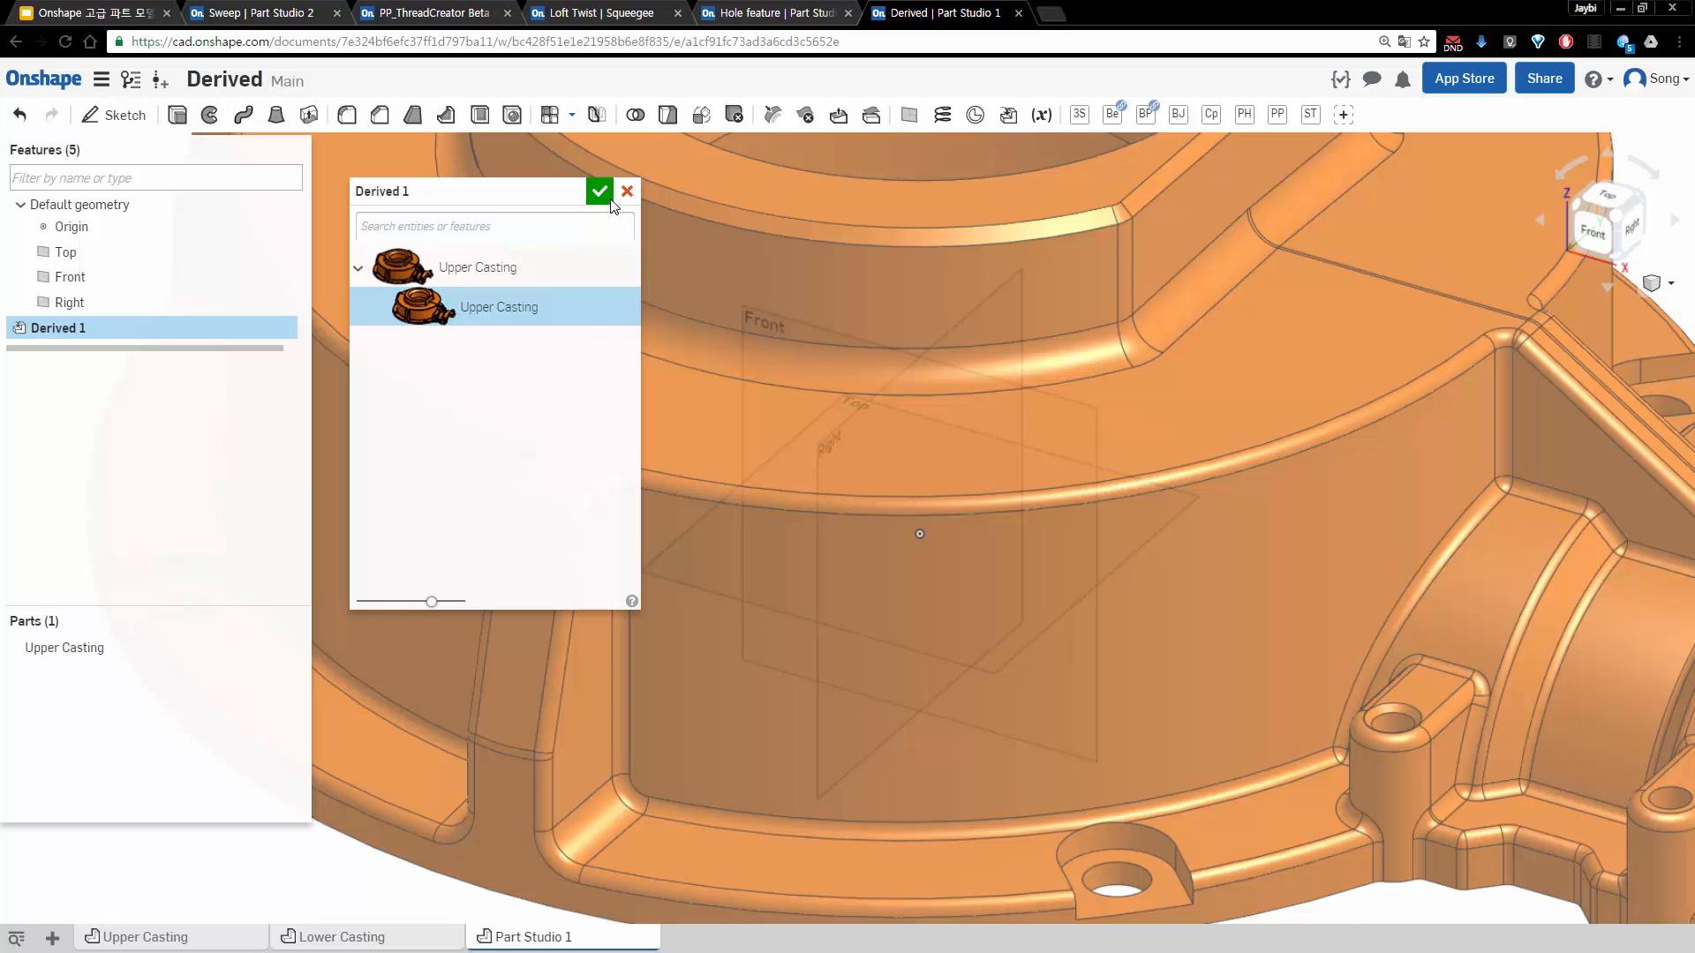
{"action": "left_click", "coordinate": [613, 206]}
{"action": "key", "text": "f"}
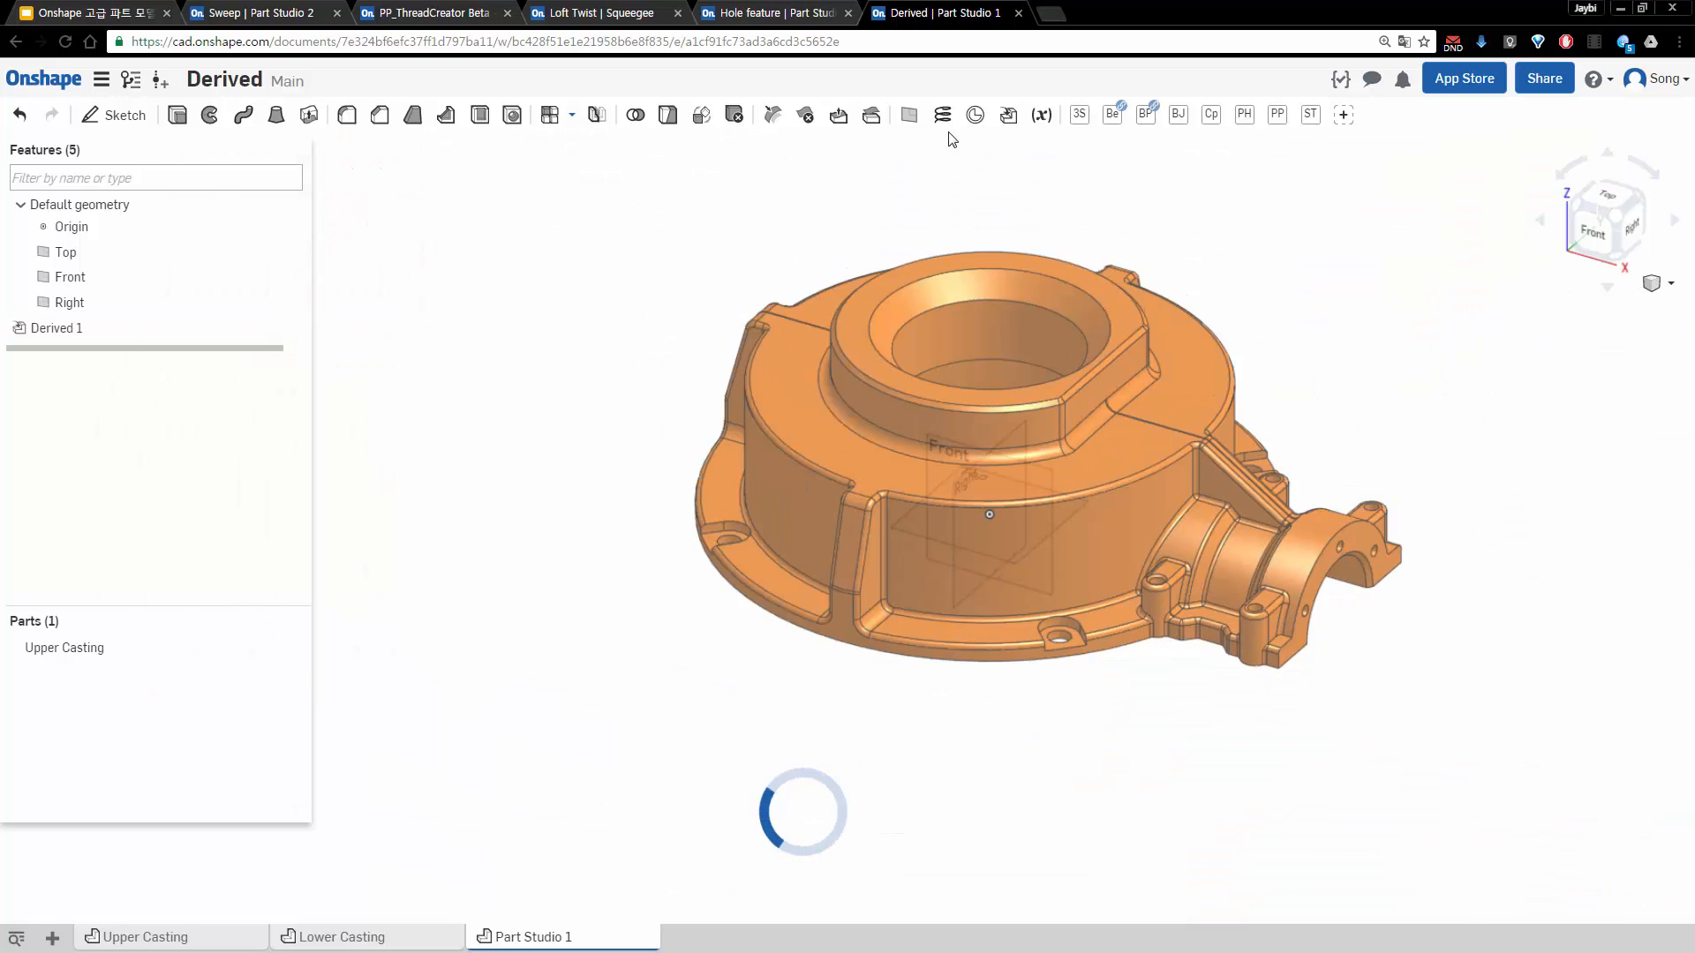
Add a second Derived feature that brings the Lower Casting part into the same part studio
{"action": "left_click", "coordinate": [1008, 116]}
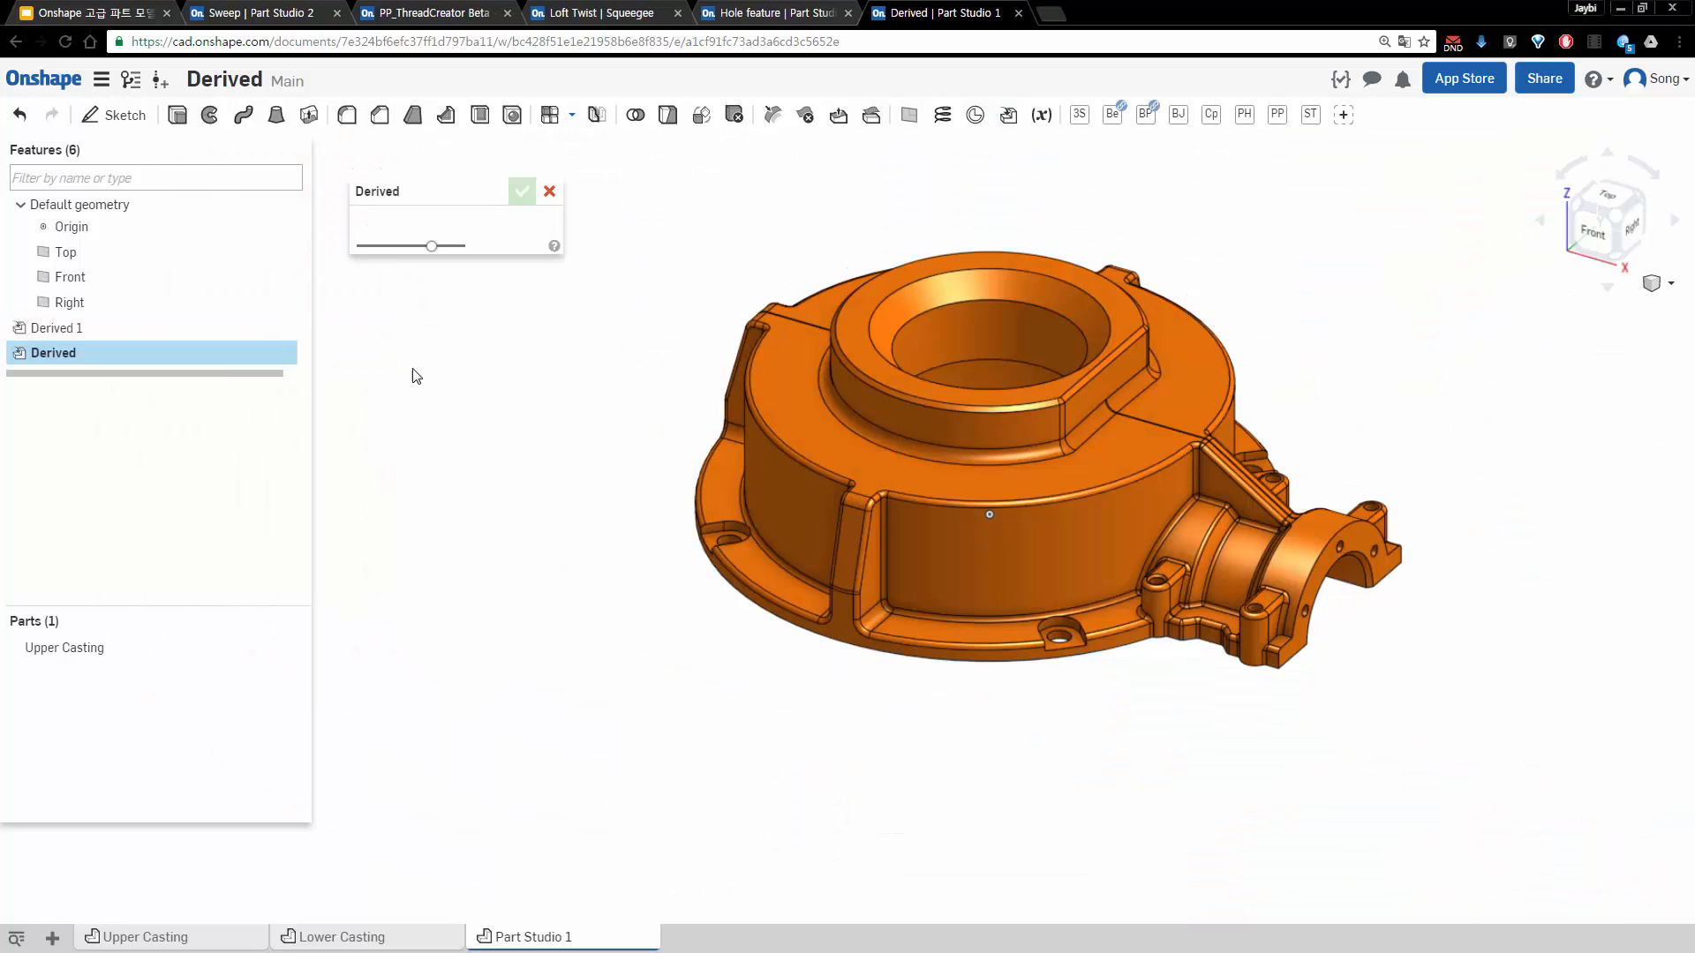
{"action": "left_click", "coordinate": [424, 338]}
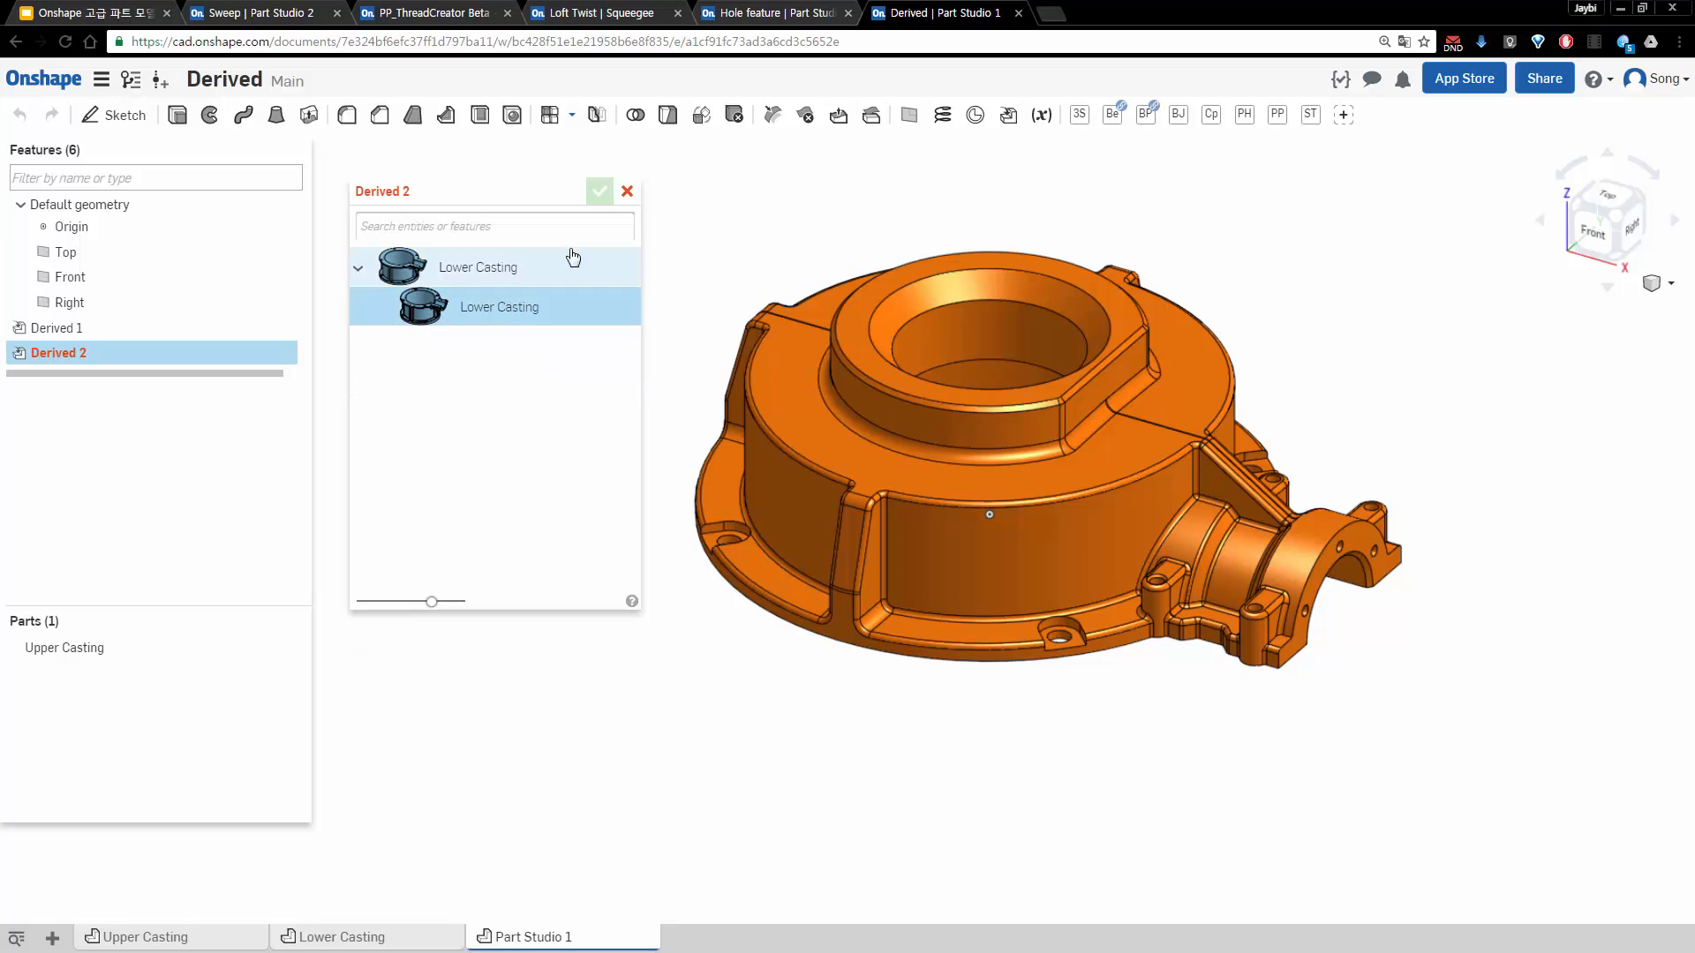
{"action": "left_click", "coordinate": [600, 193]}
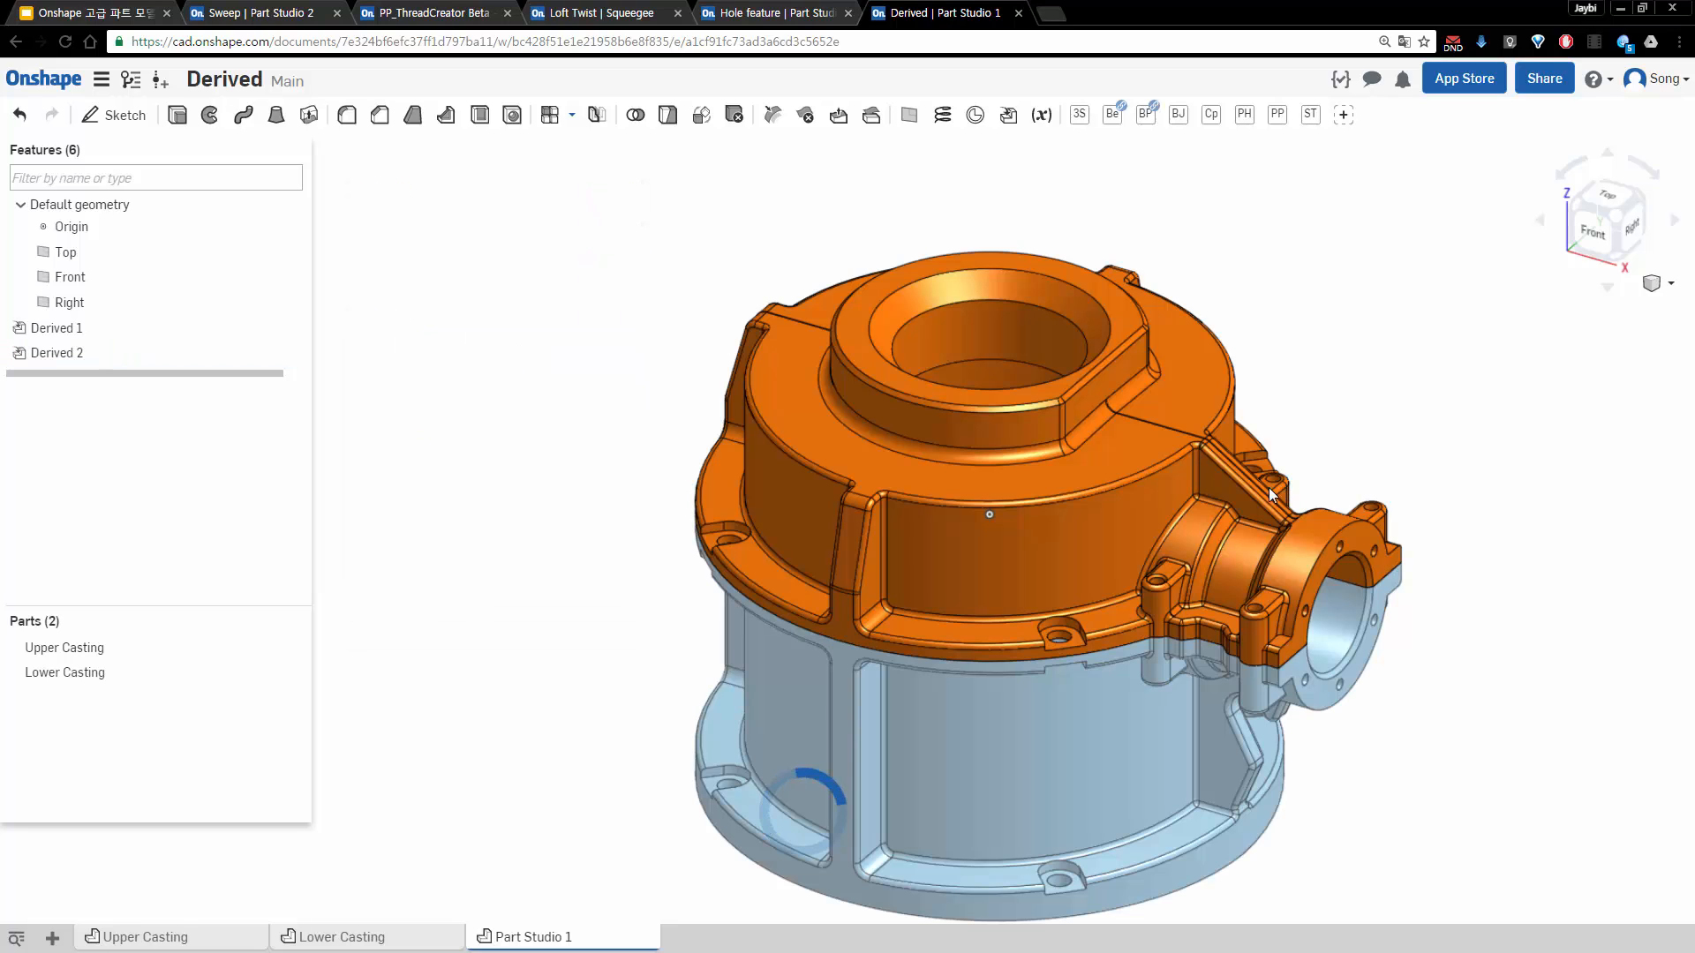
{"action": "key", "text": "f"}
Start a sketch on the upper casting's half of the side flange's end face
{"action": "right_click_drag", "start_coordinate": [1215, 625], "coordinate": [1142, 618]}
{"action": "left_click", "coordinate": [1124, 510]}
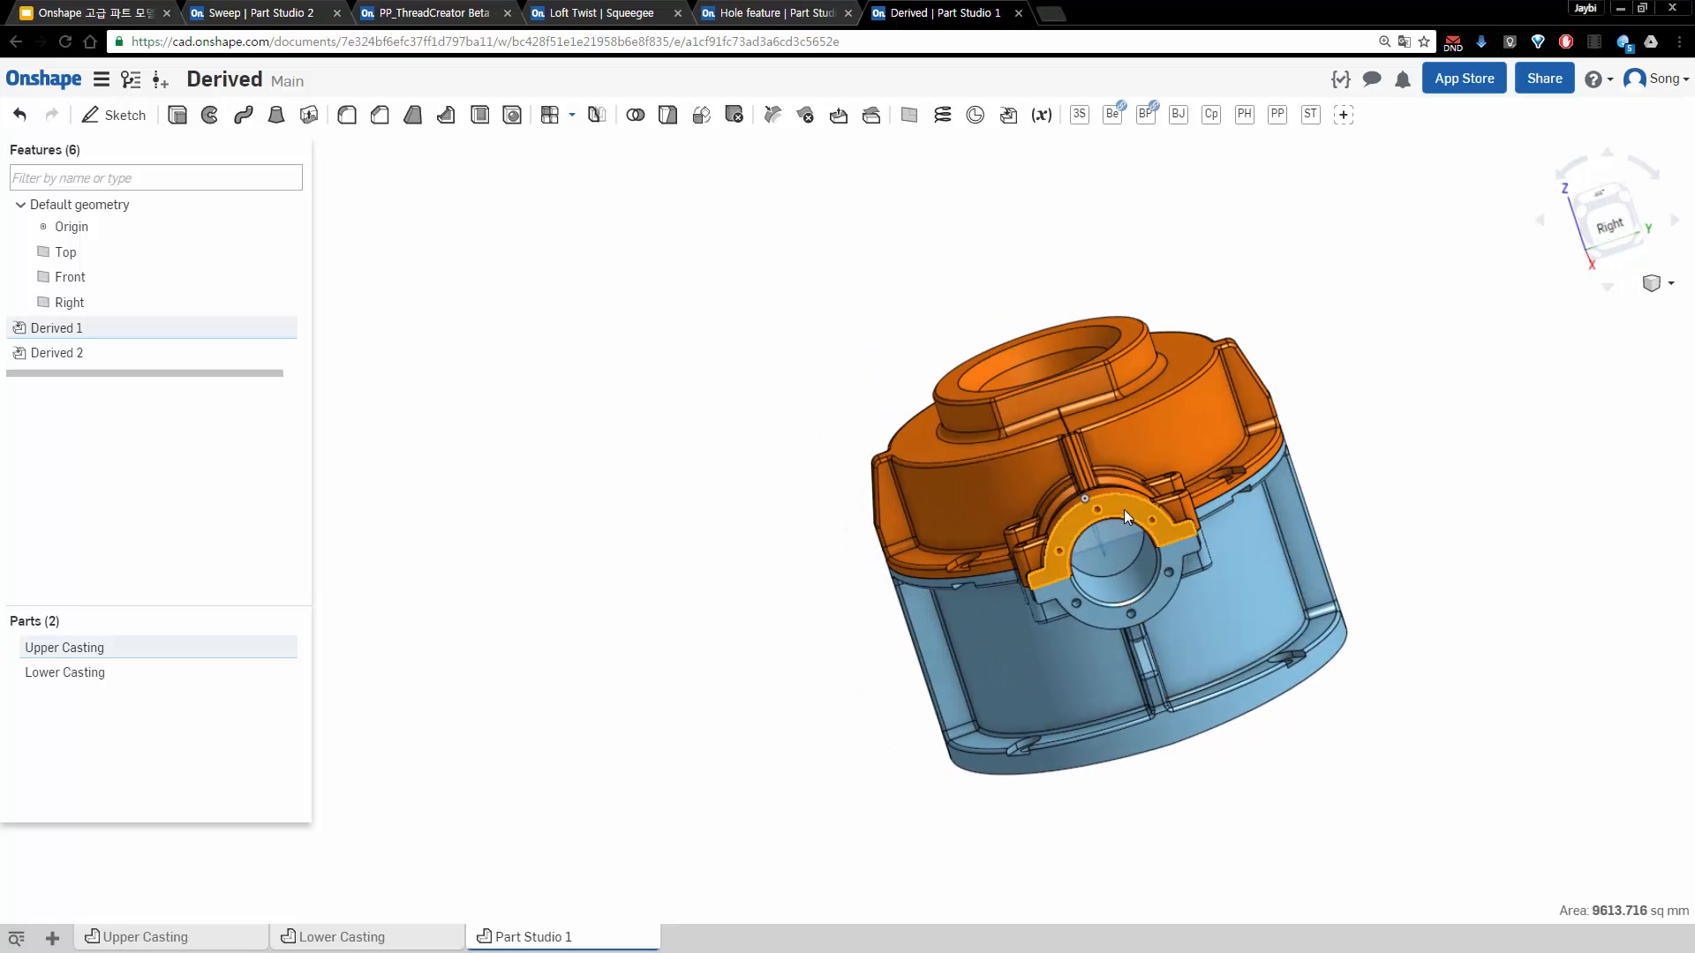
{"action": "left_click", "coordinate": [135, 125]}
{"action": "key", "text": "shift+7"}
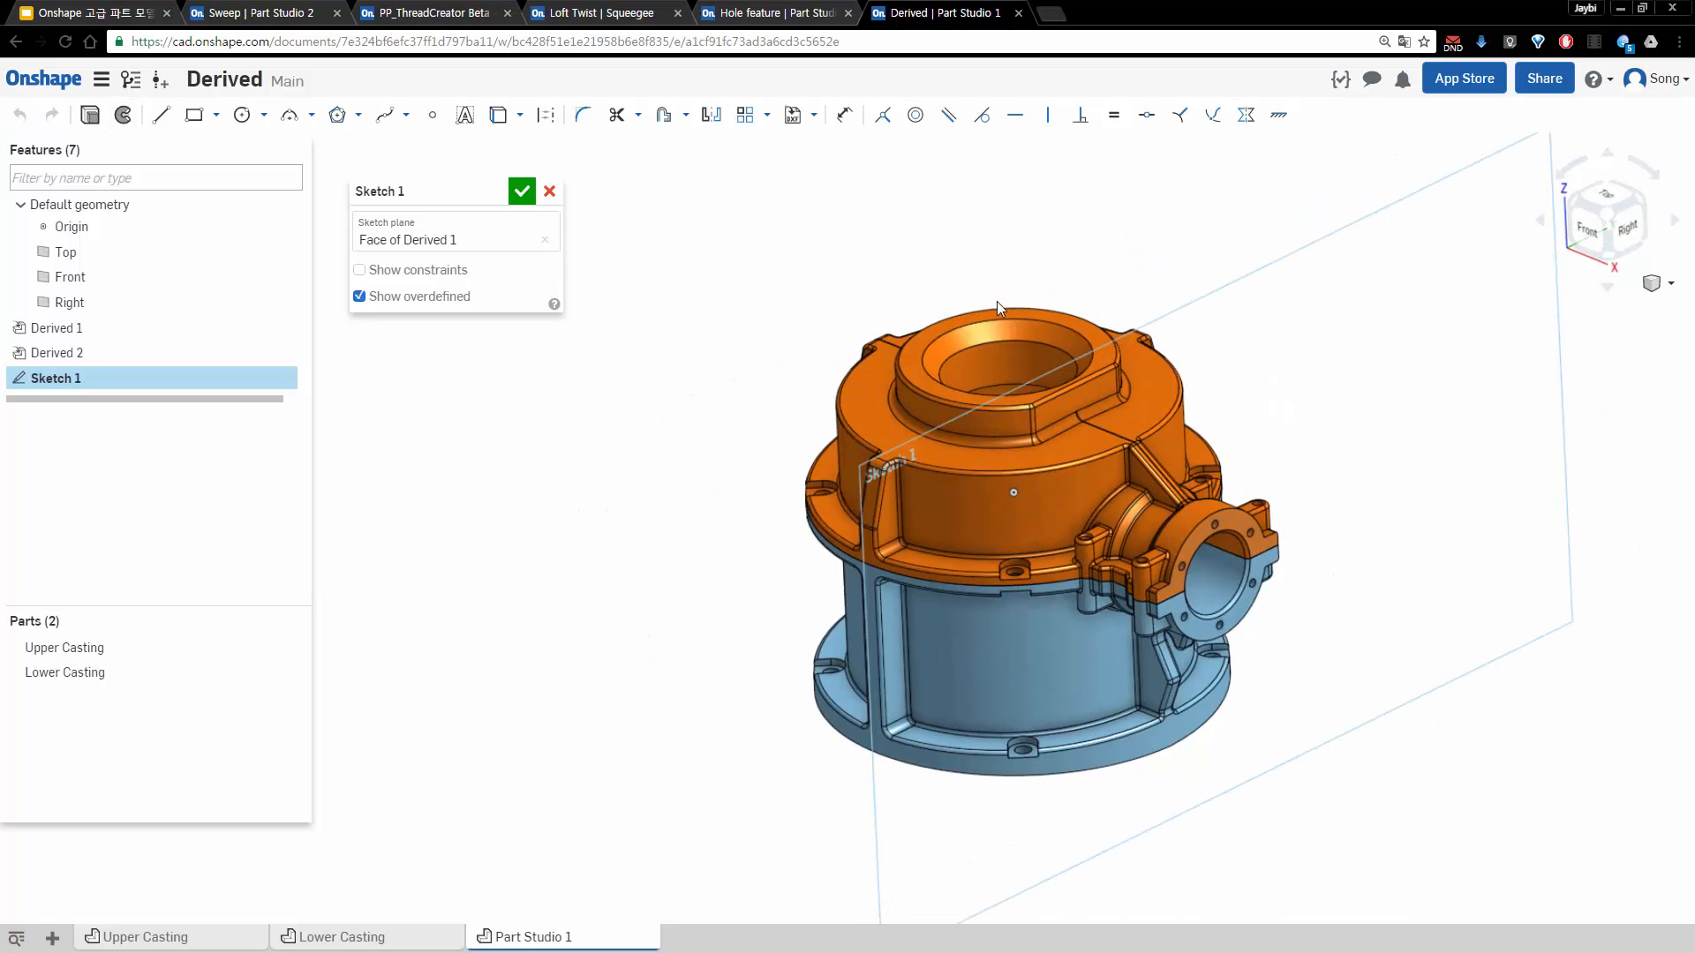
{"action": "key", "text": "n"}
{"action": "scroll", "coordinate": [976, 518], "scroll_direction": "up", "scroll_amount": 5}
Sketch two circles around the flange bore's centre, about 164 mm and about 73 mm in diameter
{"action": "key", "text": "c"}
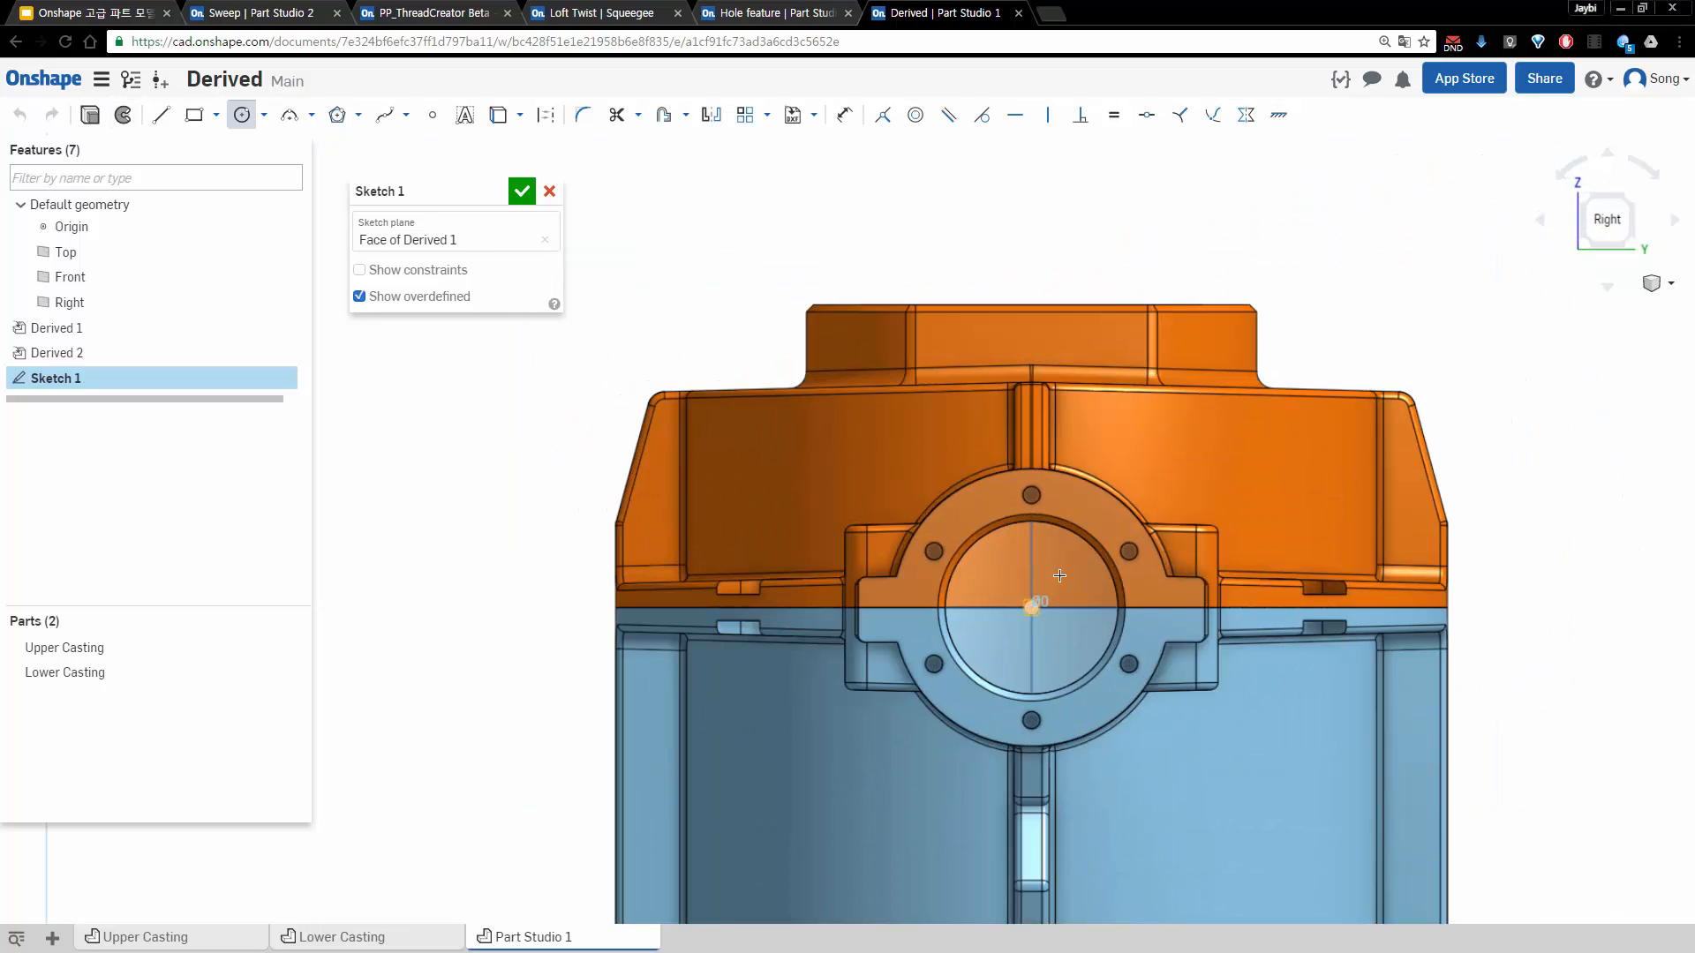
{"action": "left_click", "coordinate": [1130, 552]}
{"action": "left_click", "coordinate": [1038, 608]}
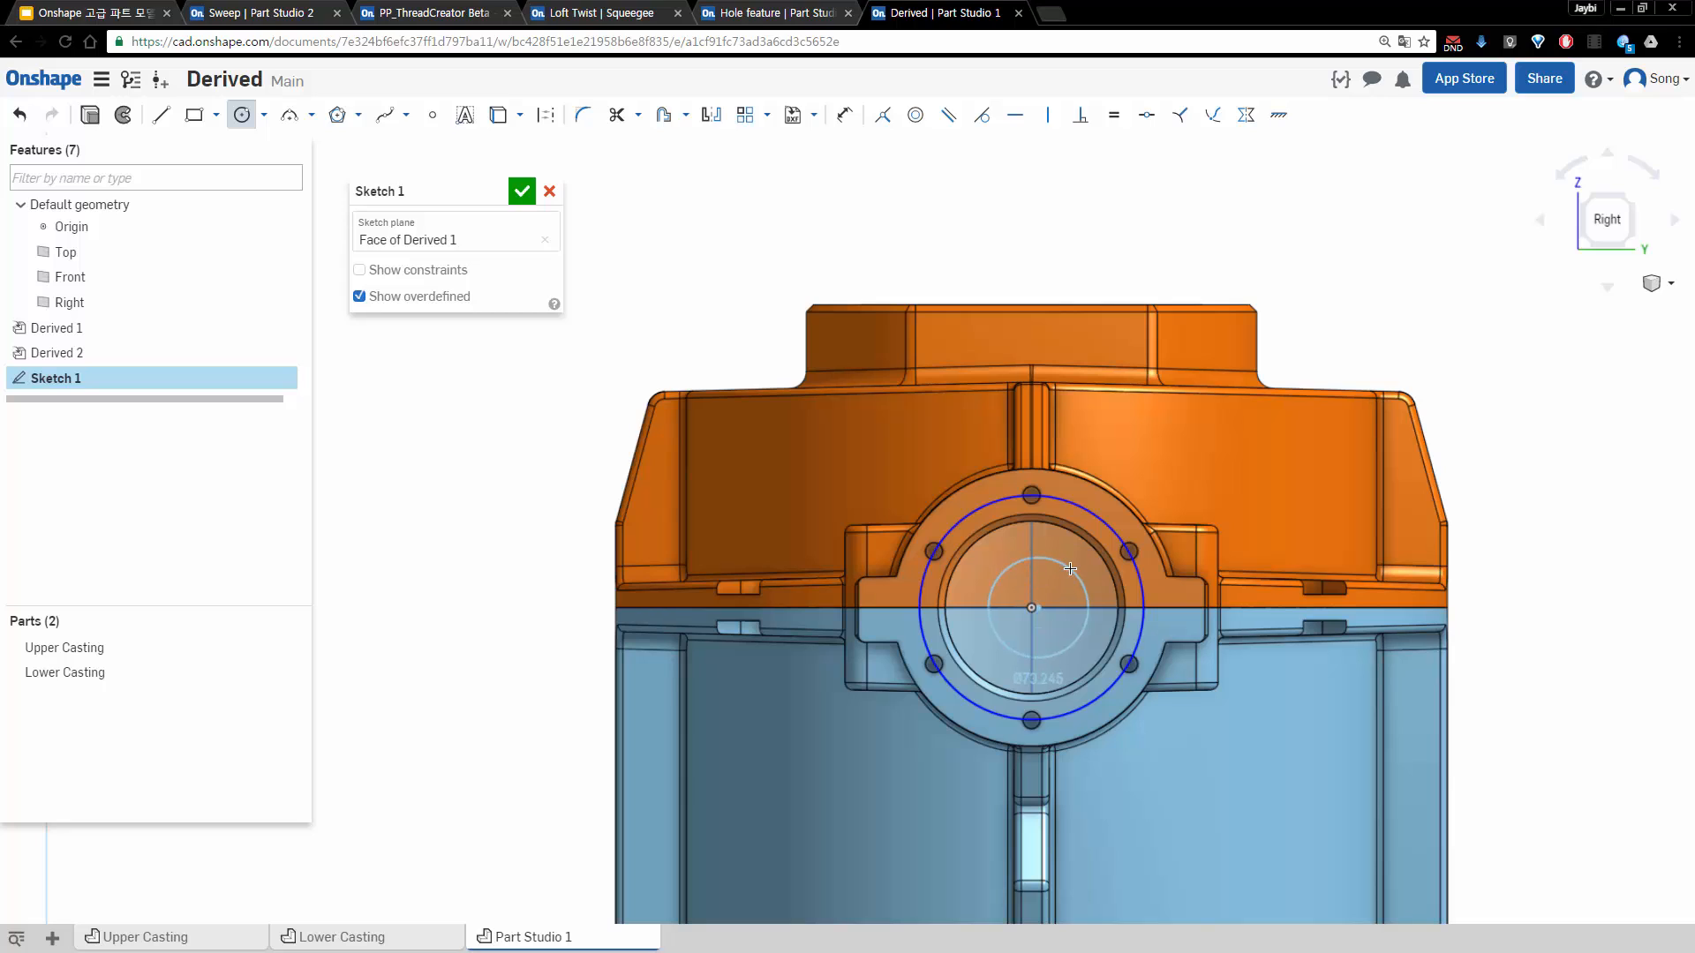
{"action": "left_click", "coordinate": [1070, 569]}
{"action": "key", "text": "Escape"}
Make the larger sketch circle coincident with the flange's outer circular edge
{"action": "left_click", "coordinate": [1103, 518]}
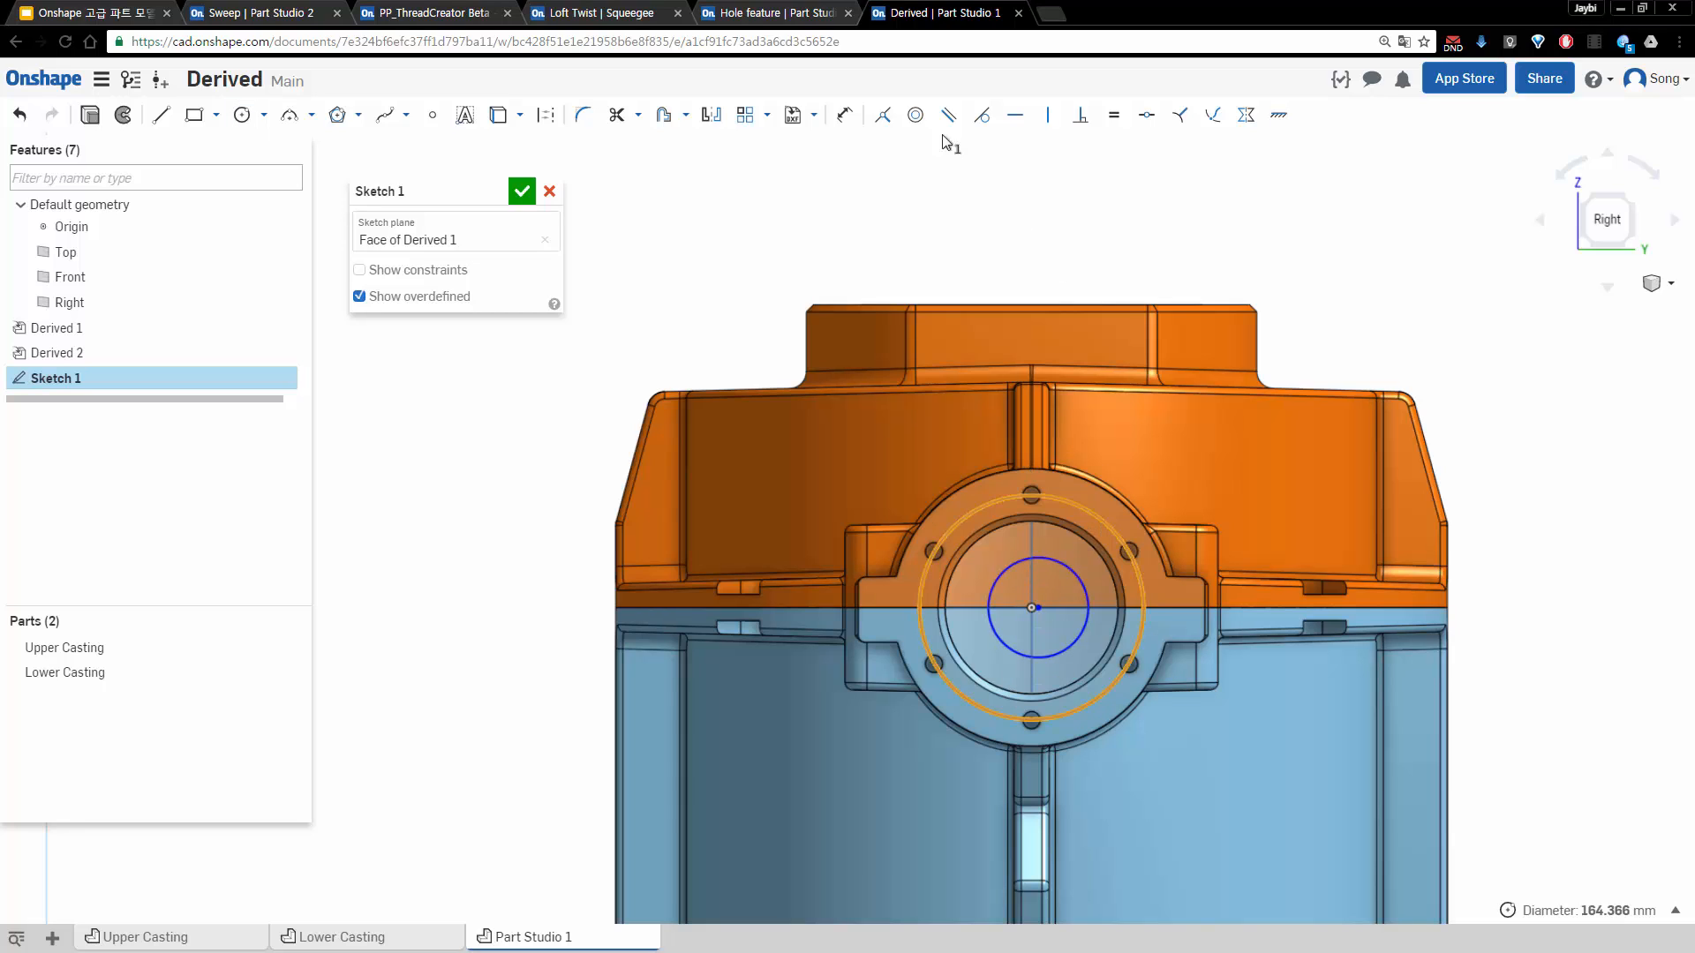
{"action": "left_click", "coordinate": [883, 114]}
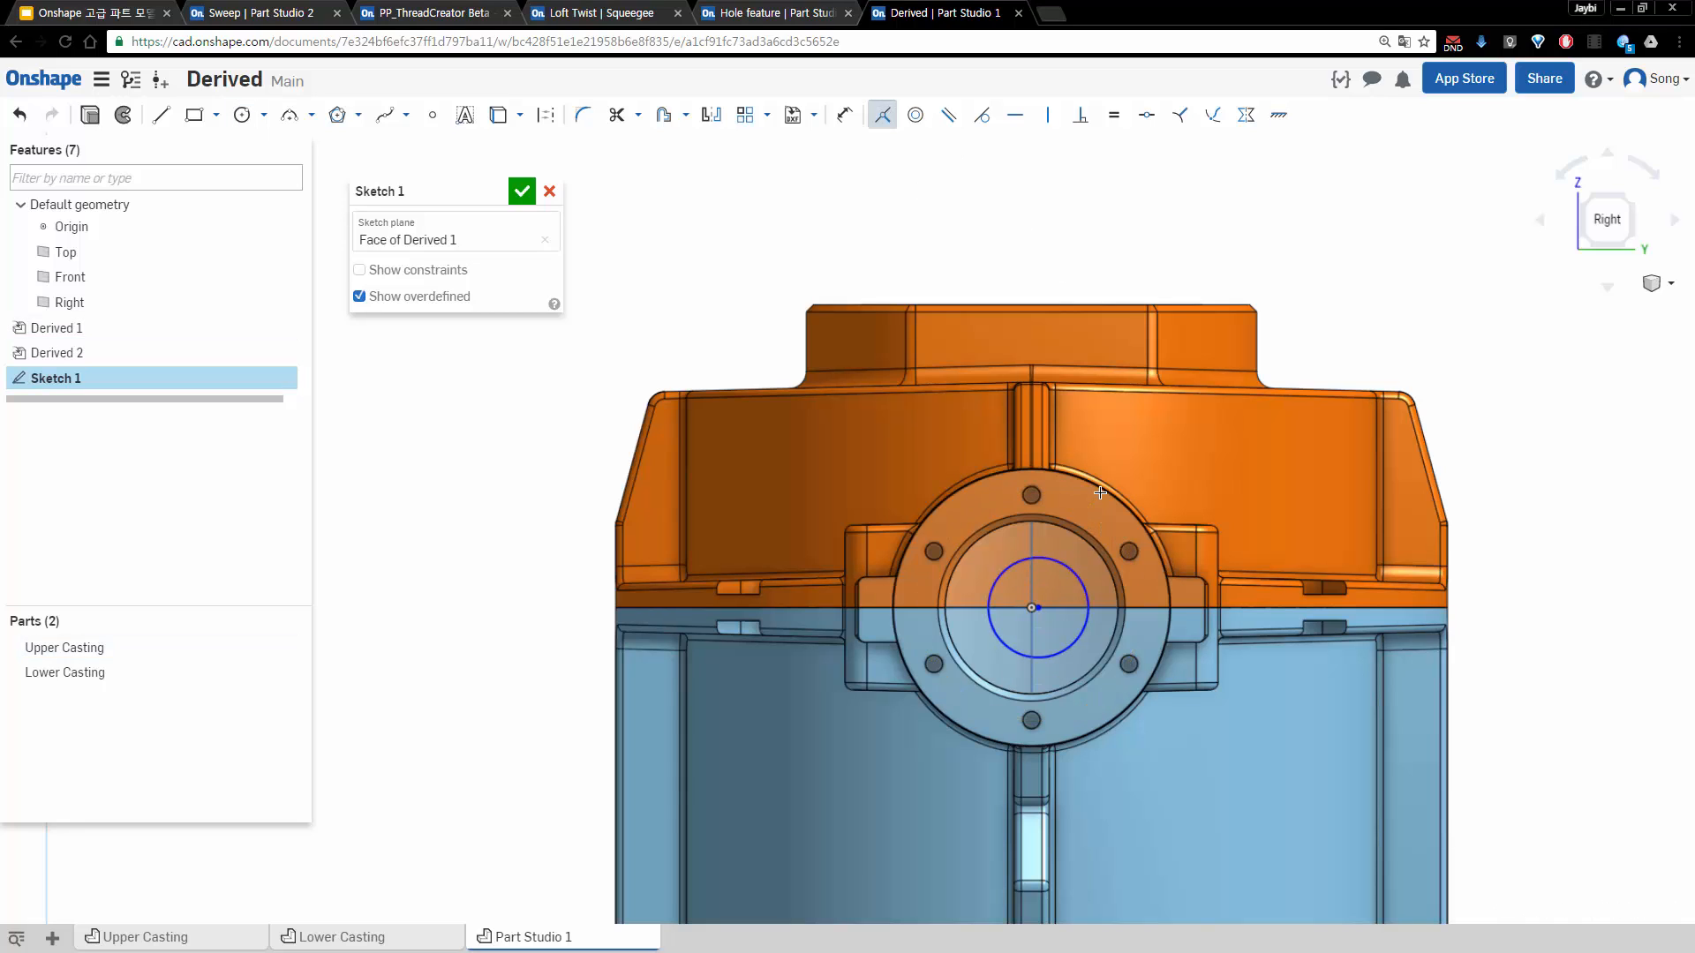
{"action": "left_click", "coordinate": [1058, 561]}
{"action": "right_click_drag", "start_coordinate": [1042, 608], "coordinate": [1059, 557]}
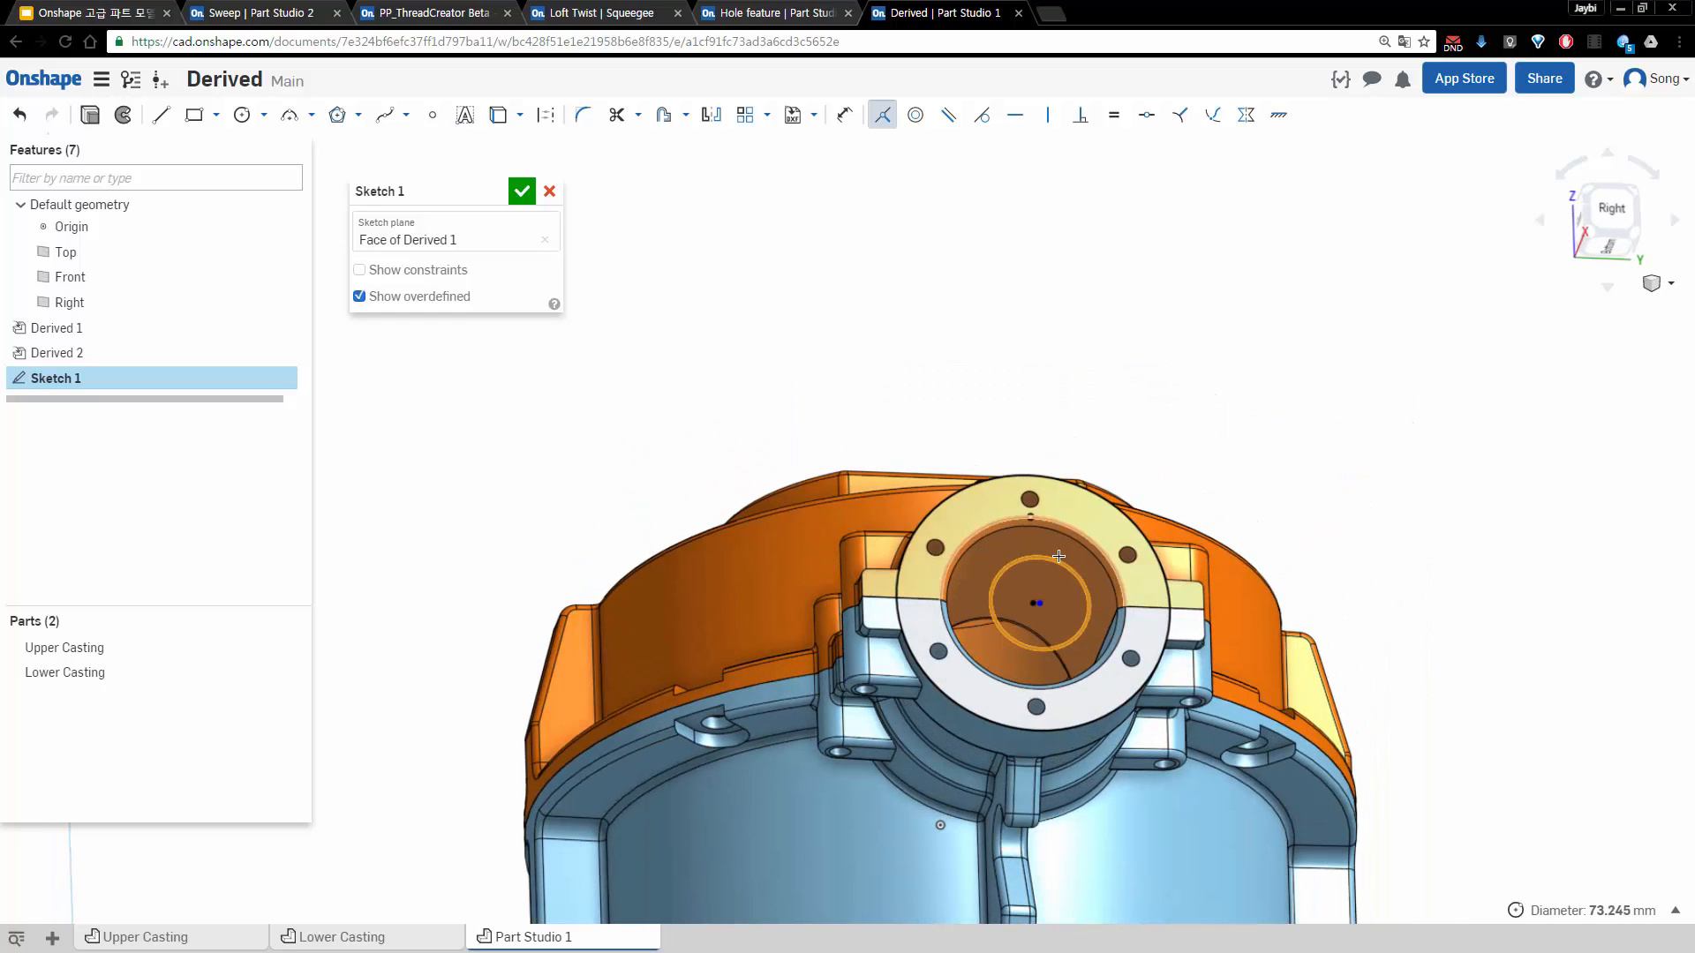
{"action": "key", "text": "Escape"}
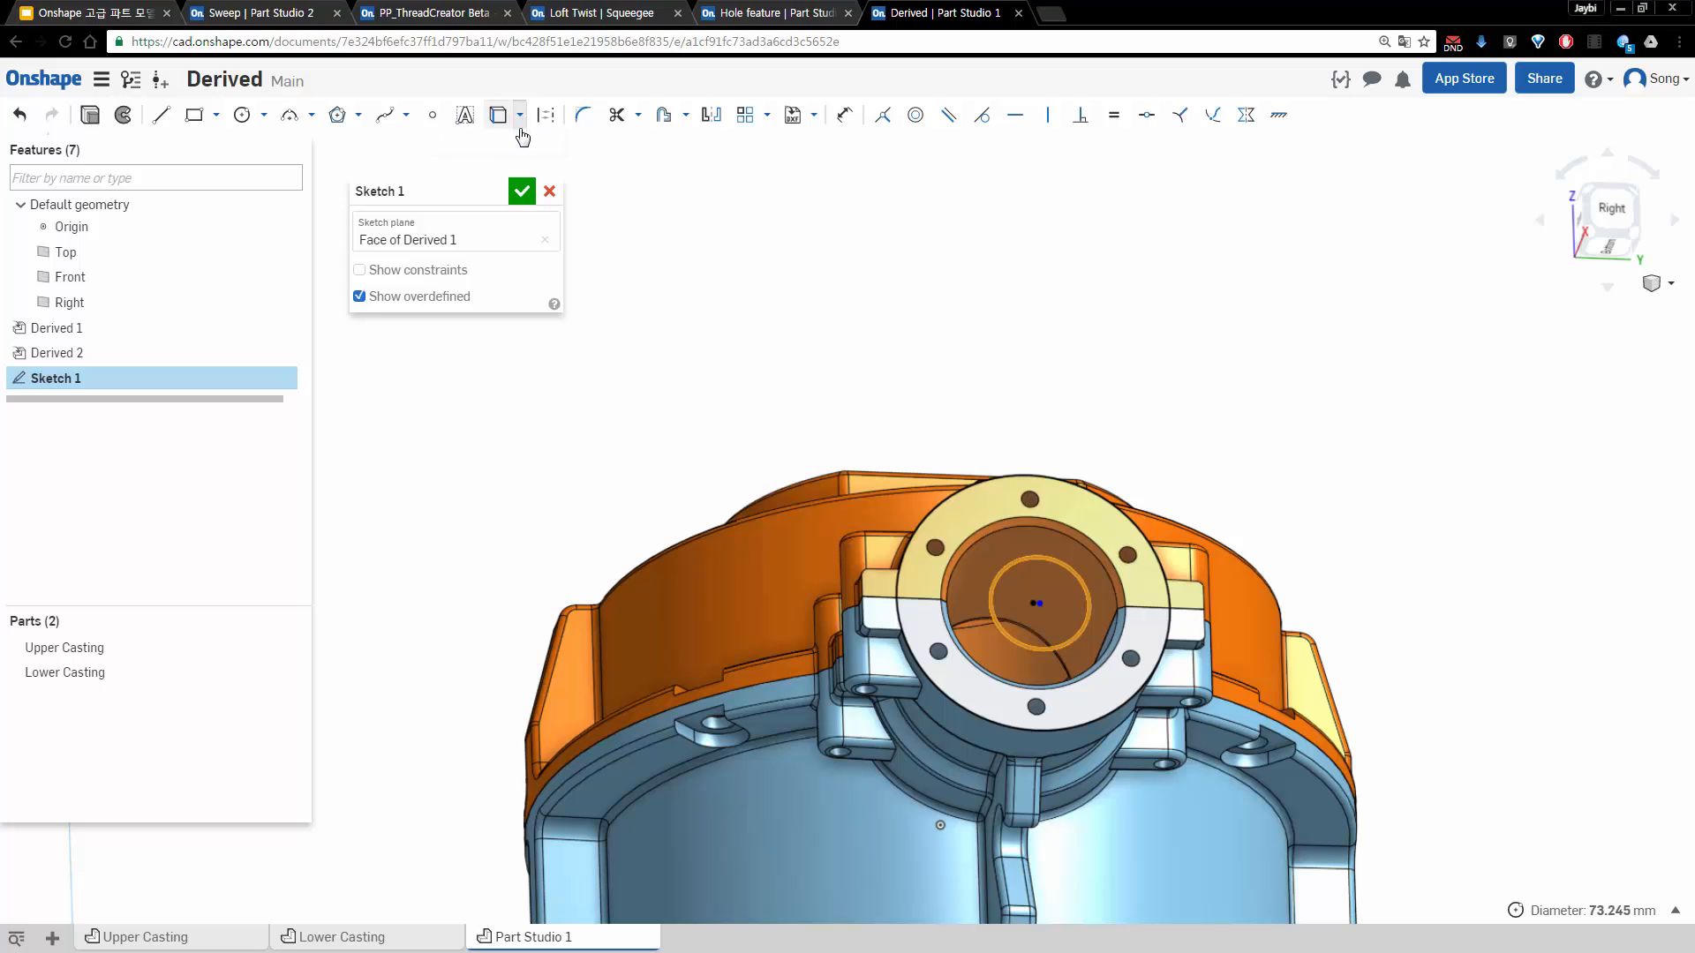
Try to bring the flange bore's face into the sketch with the Intersection tool
{"action": "left_click", "coordinate": [520, 115]}
{"action": "left_click", "coordinate": [523, 174]}
{"action": "left_click", "coordinate": [1012, 558]}
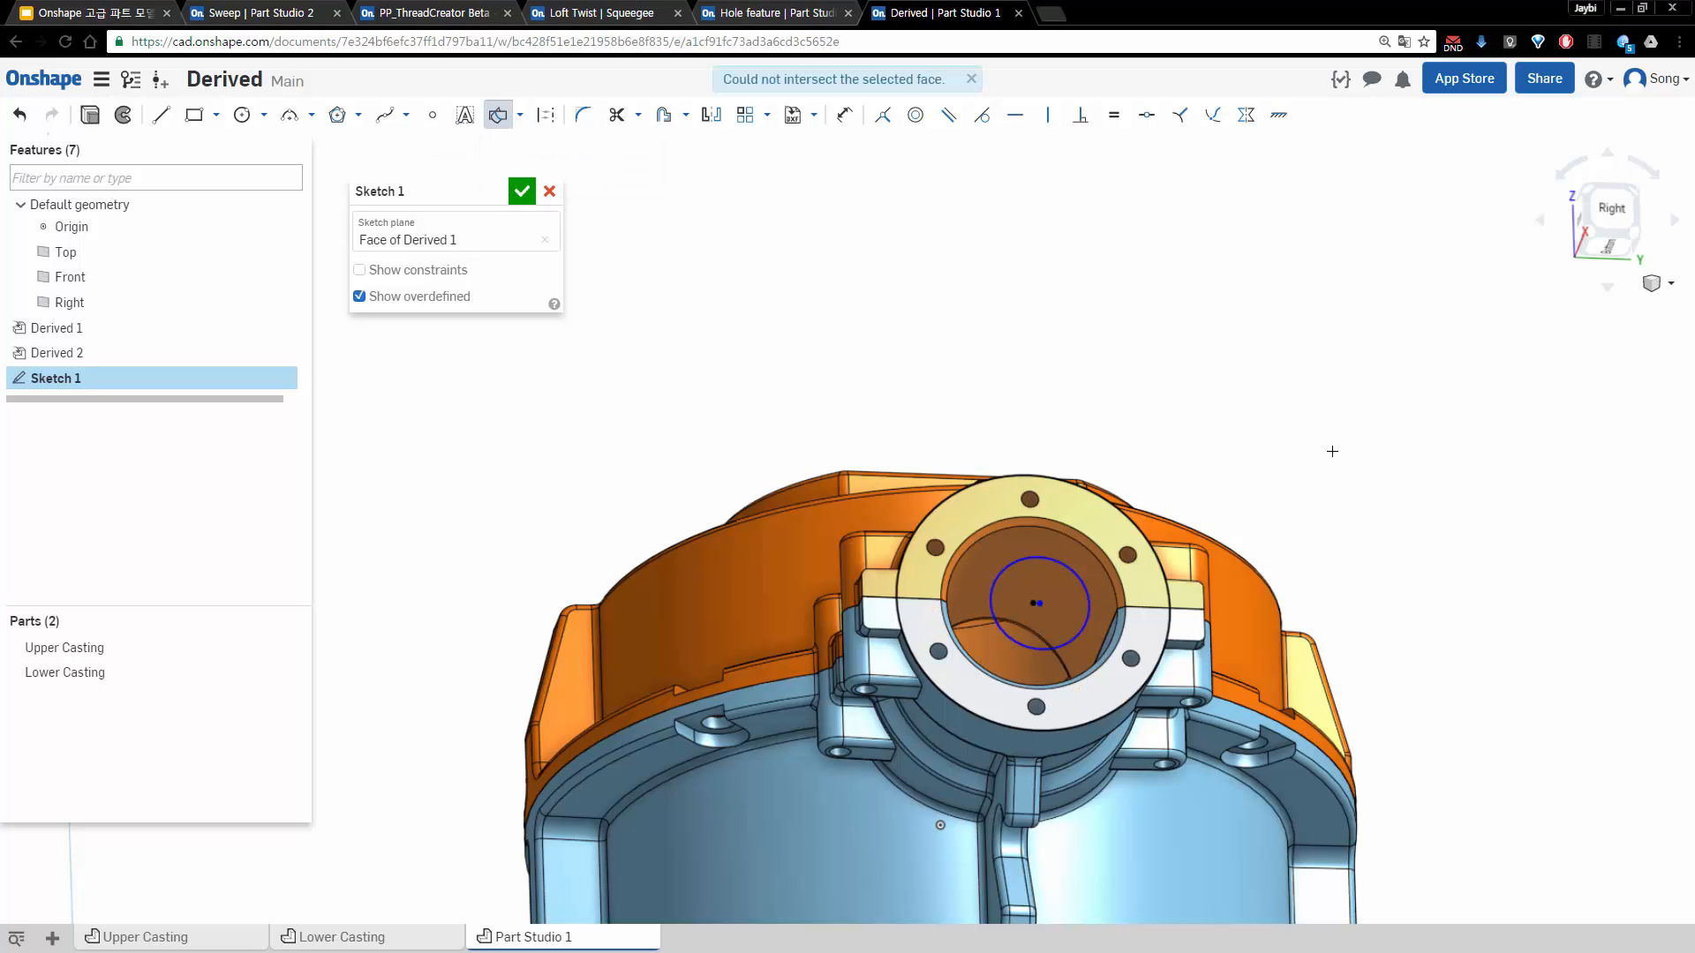
{"action": "key", "text": "Escape"}
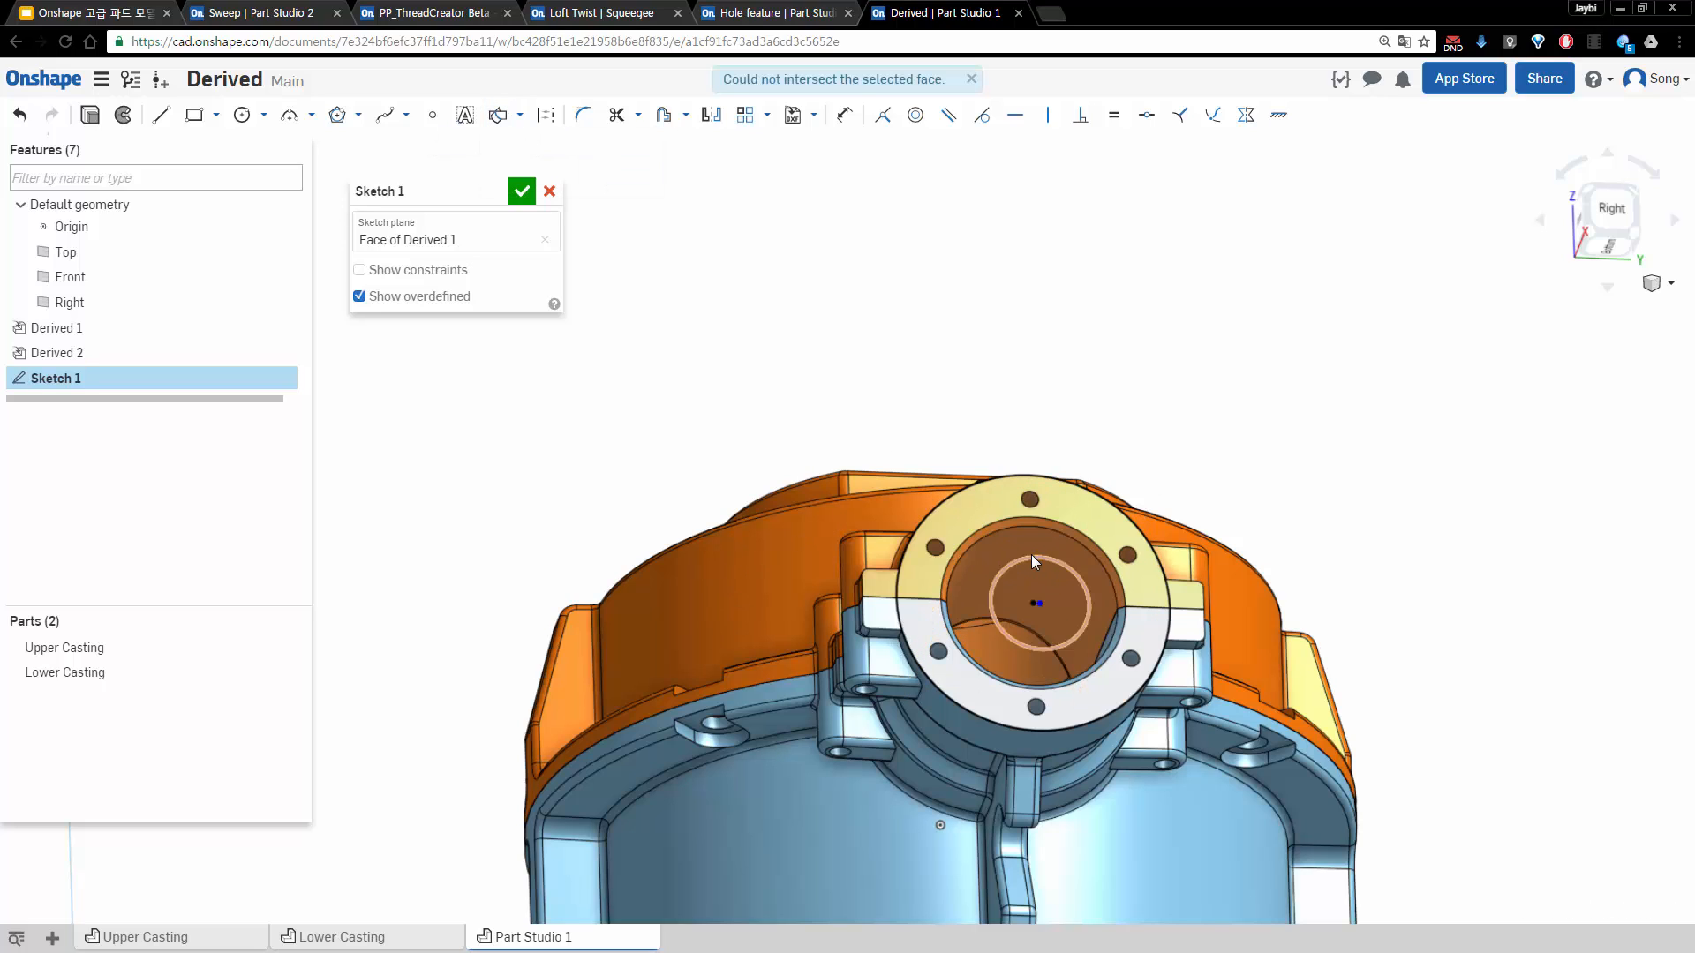
Make the smaller circle coincident with the flange bore's edge, recentring it and reapplying the constraint
{"action": "left_click", "coordinate": [1031, 554]}
{"action": "left_click", "coordinate": [1056, 533]}
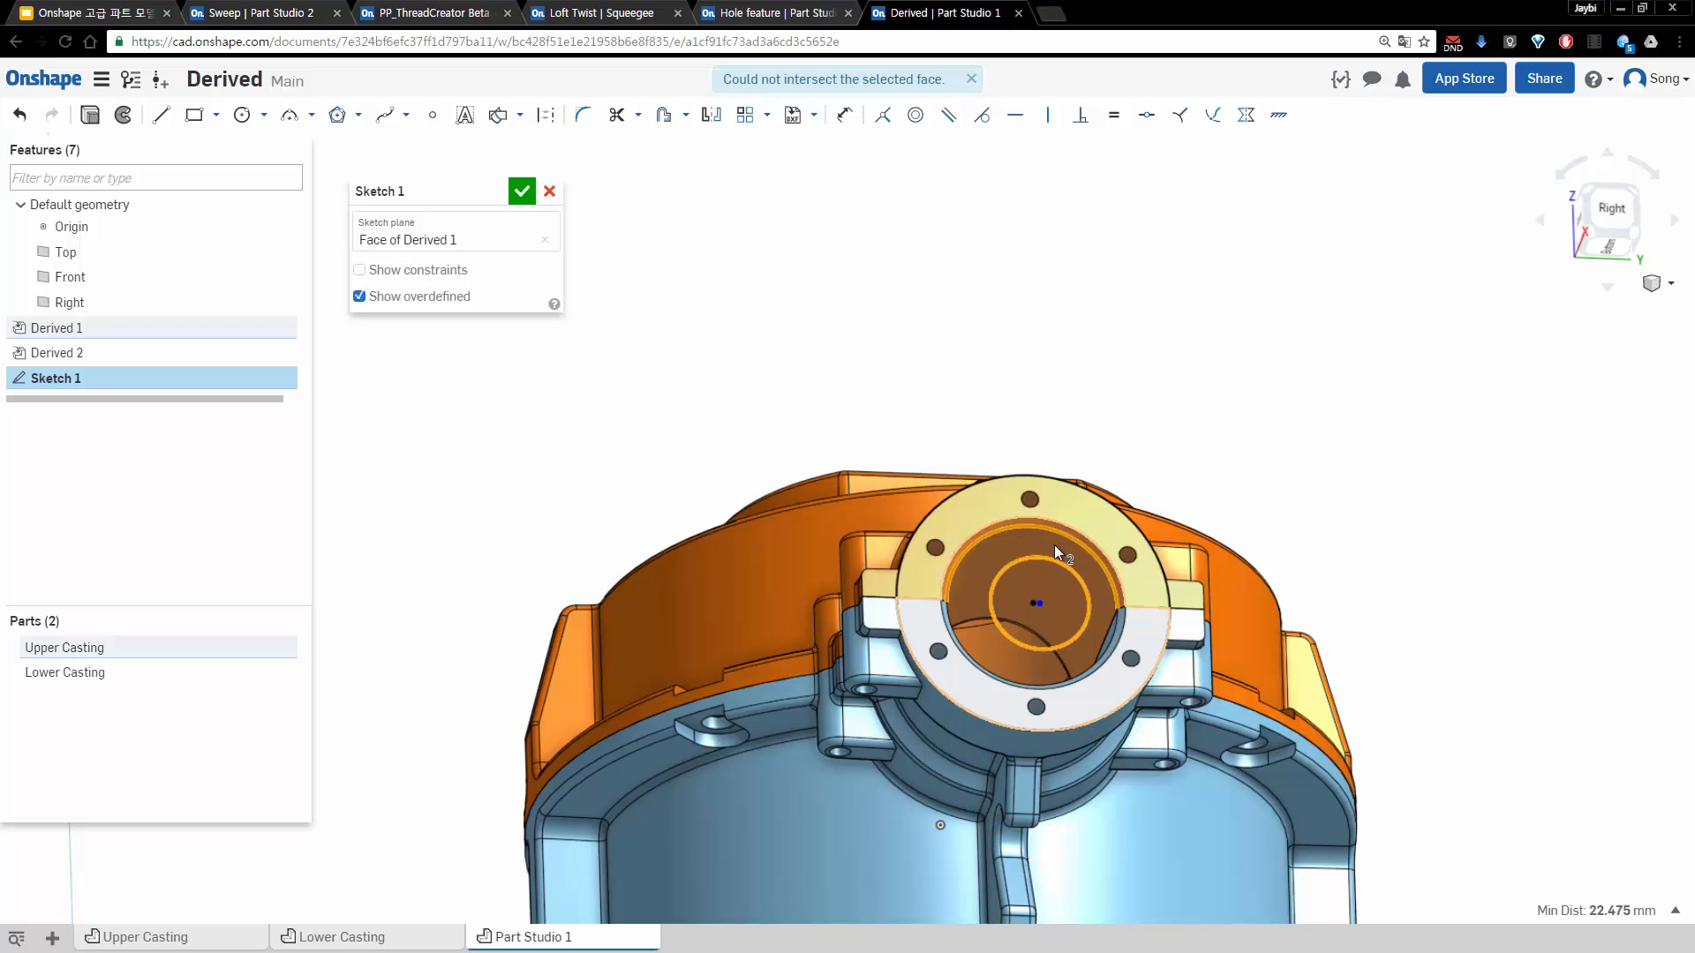
{"action": "left_click", "coordinate": [894, 129]}
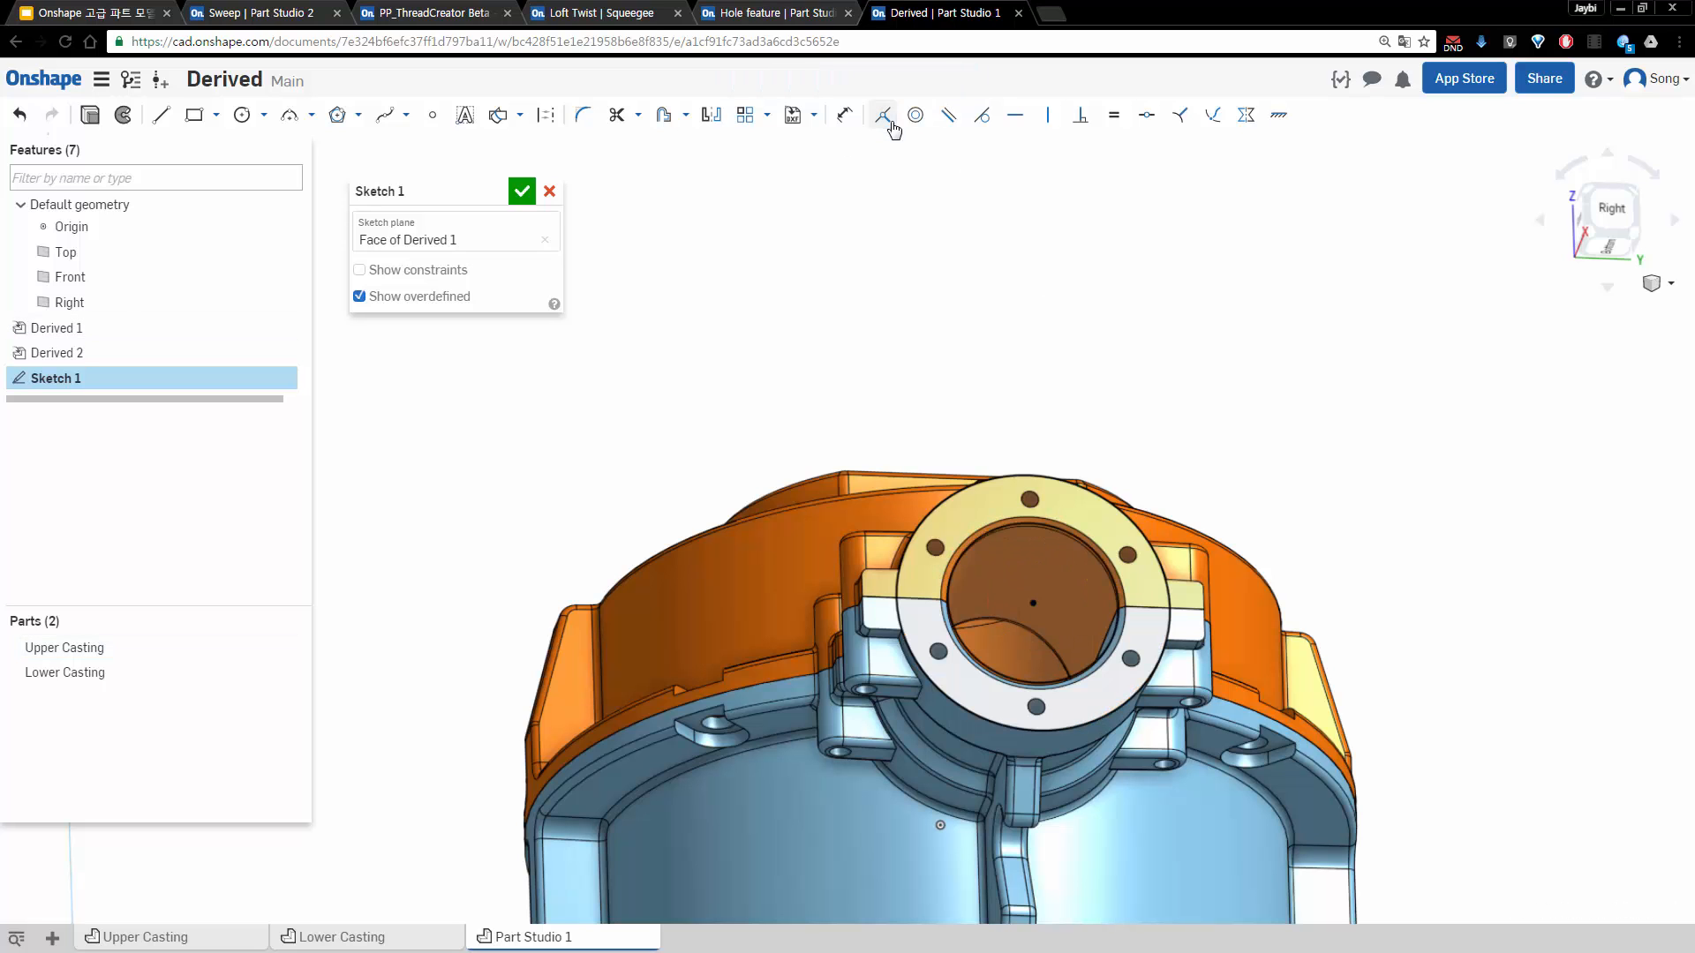
{"action": "key", "text": "n"}
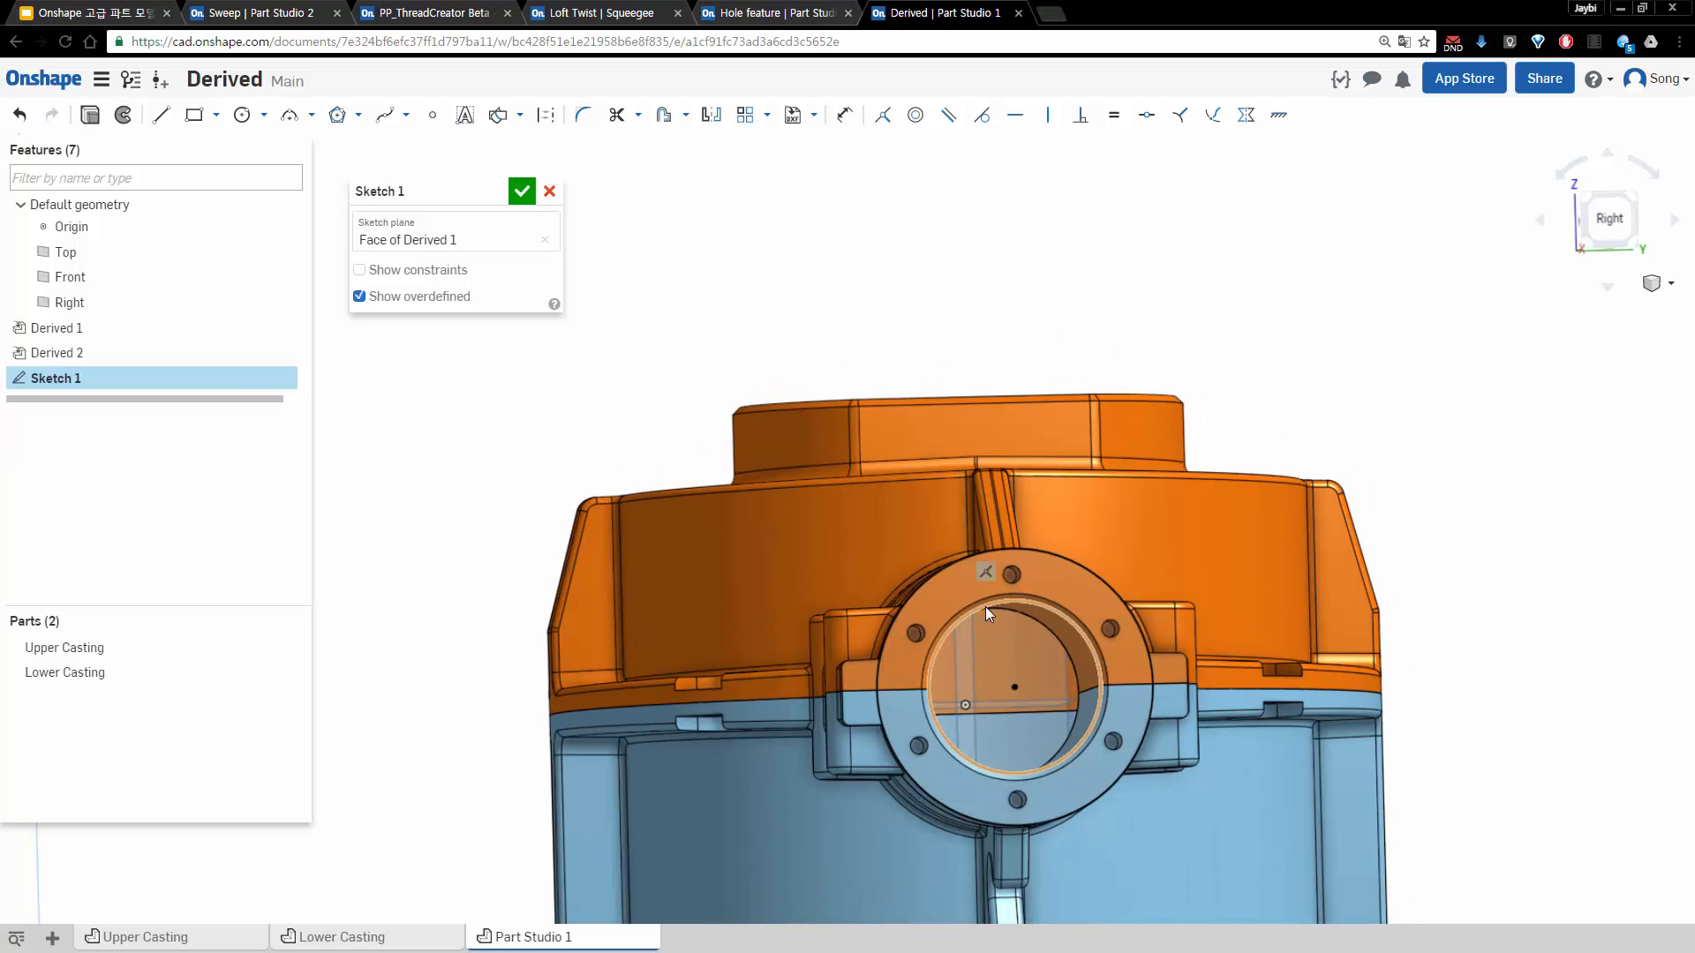
{"action": "left_click_drag", "start_coordinate": [1038, 608], "coordinate": [1038, 637]}
{"action": "left_click", "coordinate": [1049, 645]}
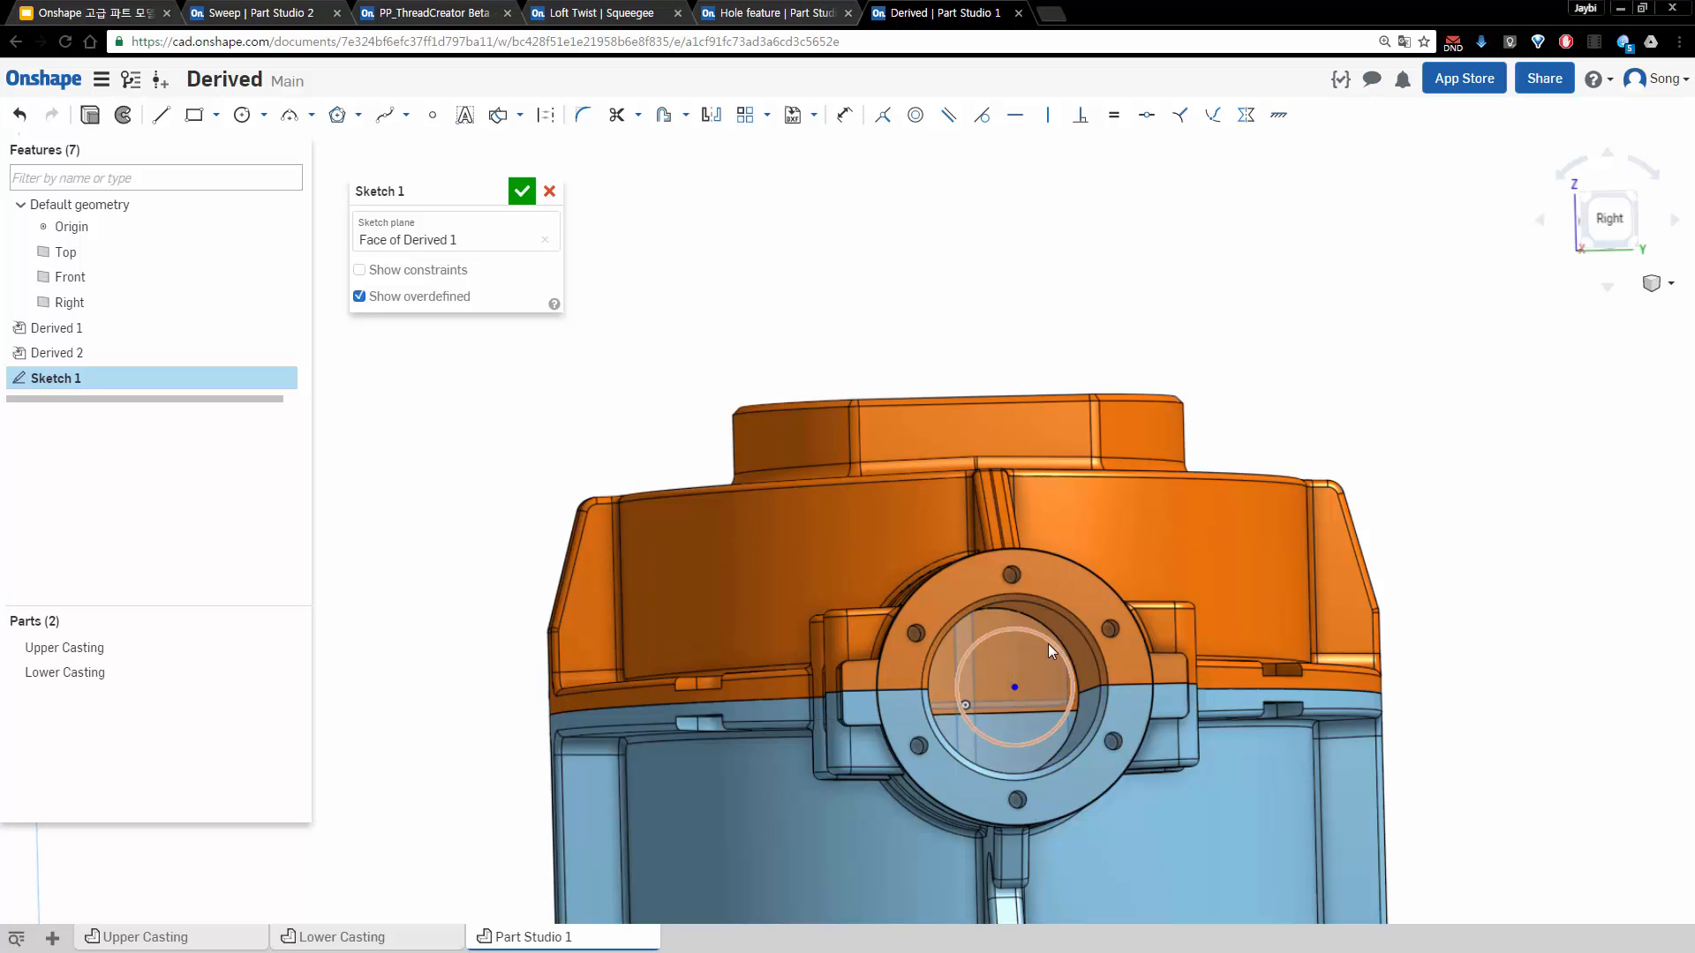
{"action": "left_click", "coordinate": [886, 124]}
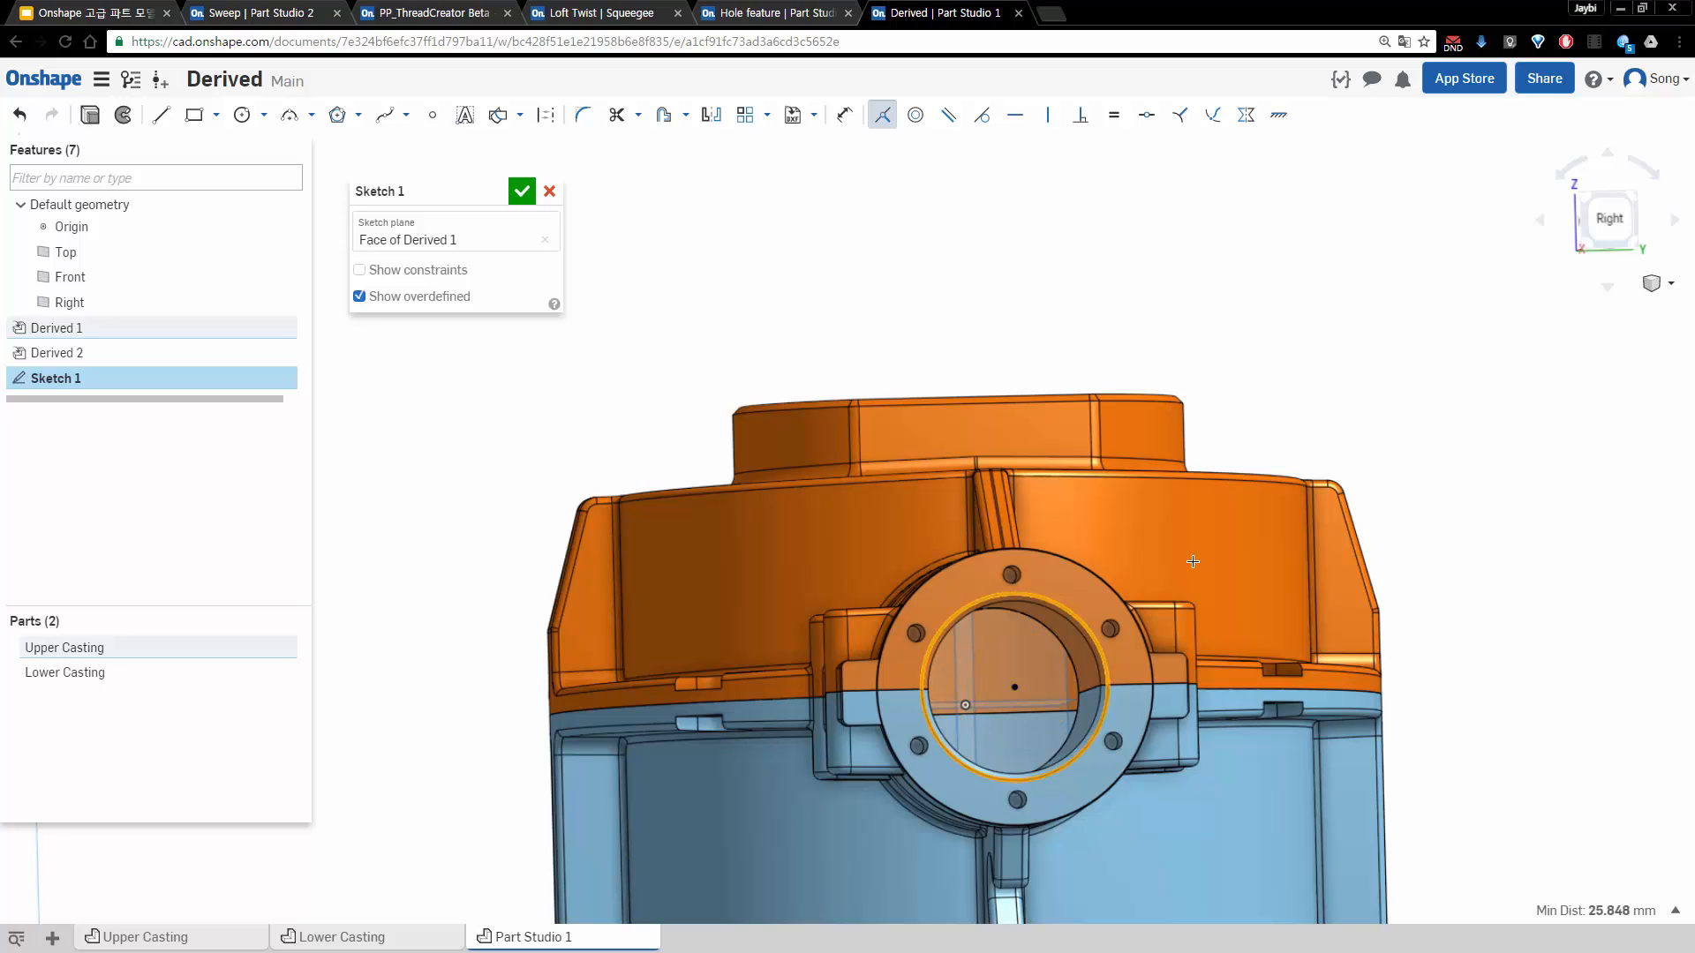
Project the edges of the flange's six bolt holes into the sketch with the Use tool
{"action": "right_click_drag", "start_coordinate": [1189, 441], "coordinate": [1179, 451]}
{"action": "scroll", "coordinate": [1016, 596], "scroll_direction": "up", "scroll_amount": 2}
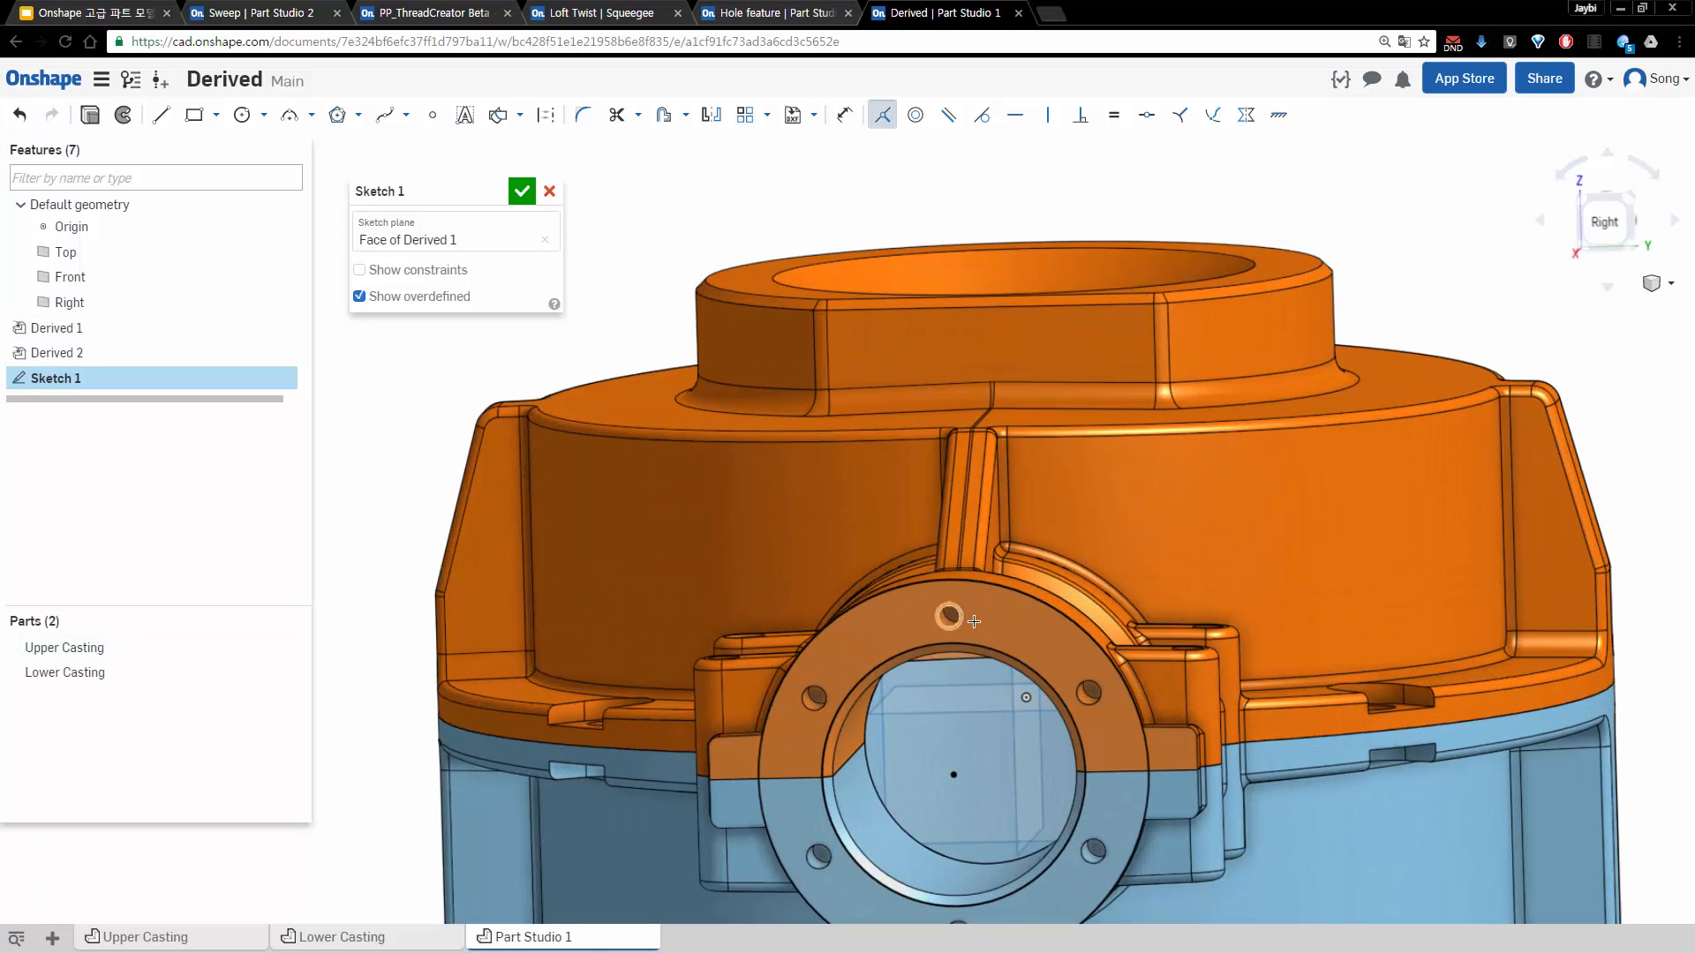
{"action": "left_click", "coordinate": [520, 115]}
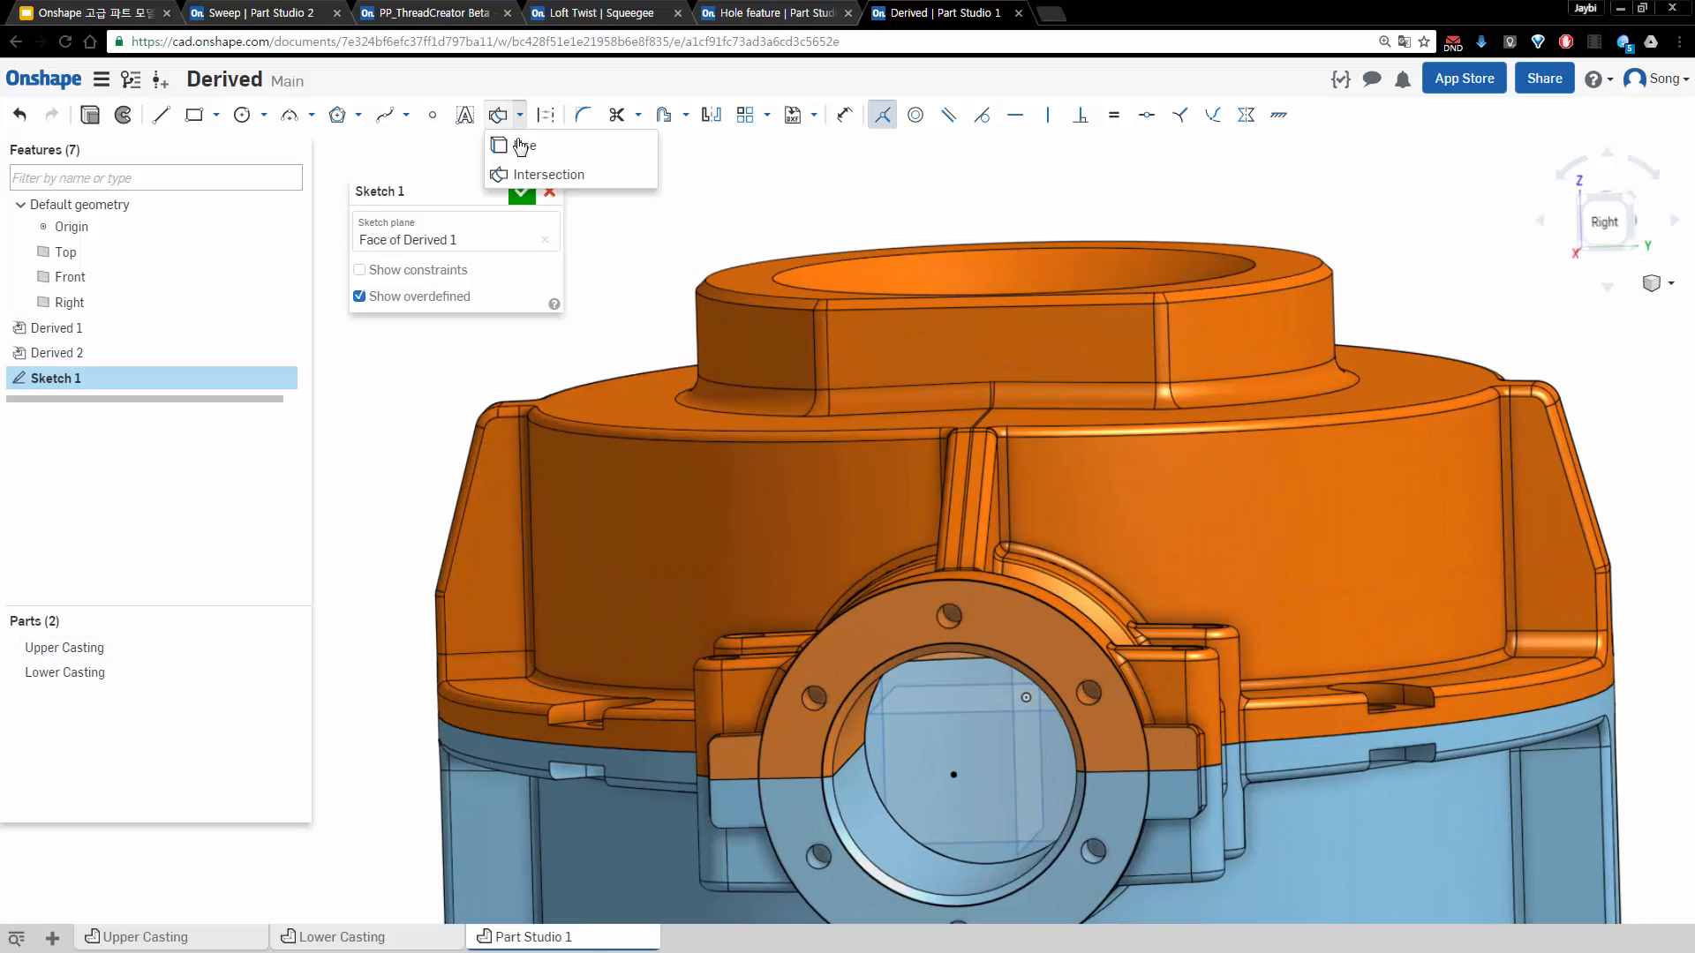
{"action": "left_click", "coordinate": [510, 140]}
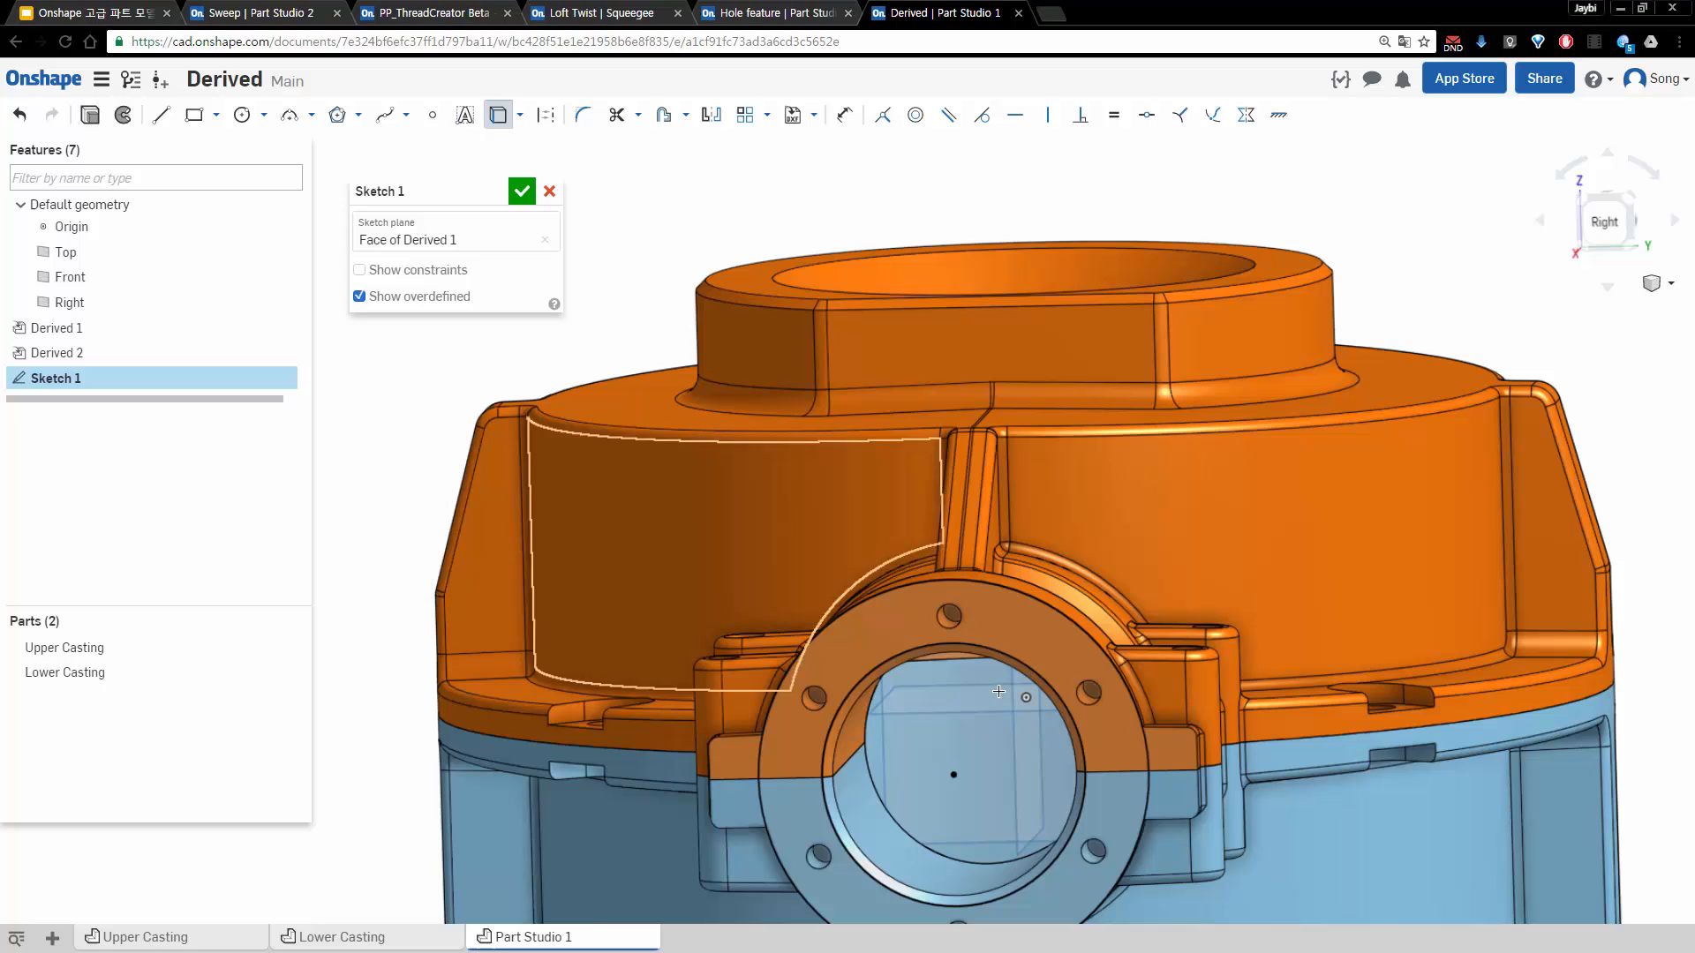
{"action": "left_click", "coordinate": [1107, 691]}
{"action": "key", "text": "ctrl+z"}
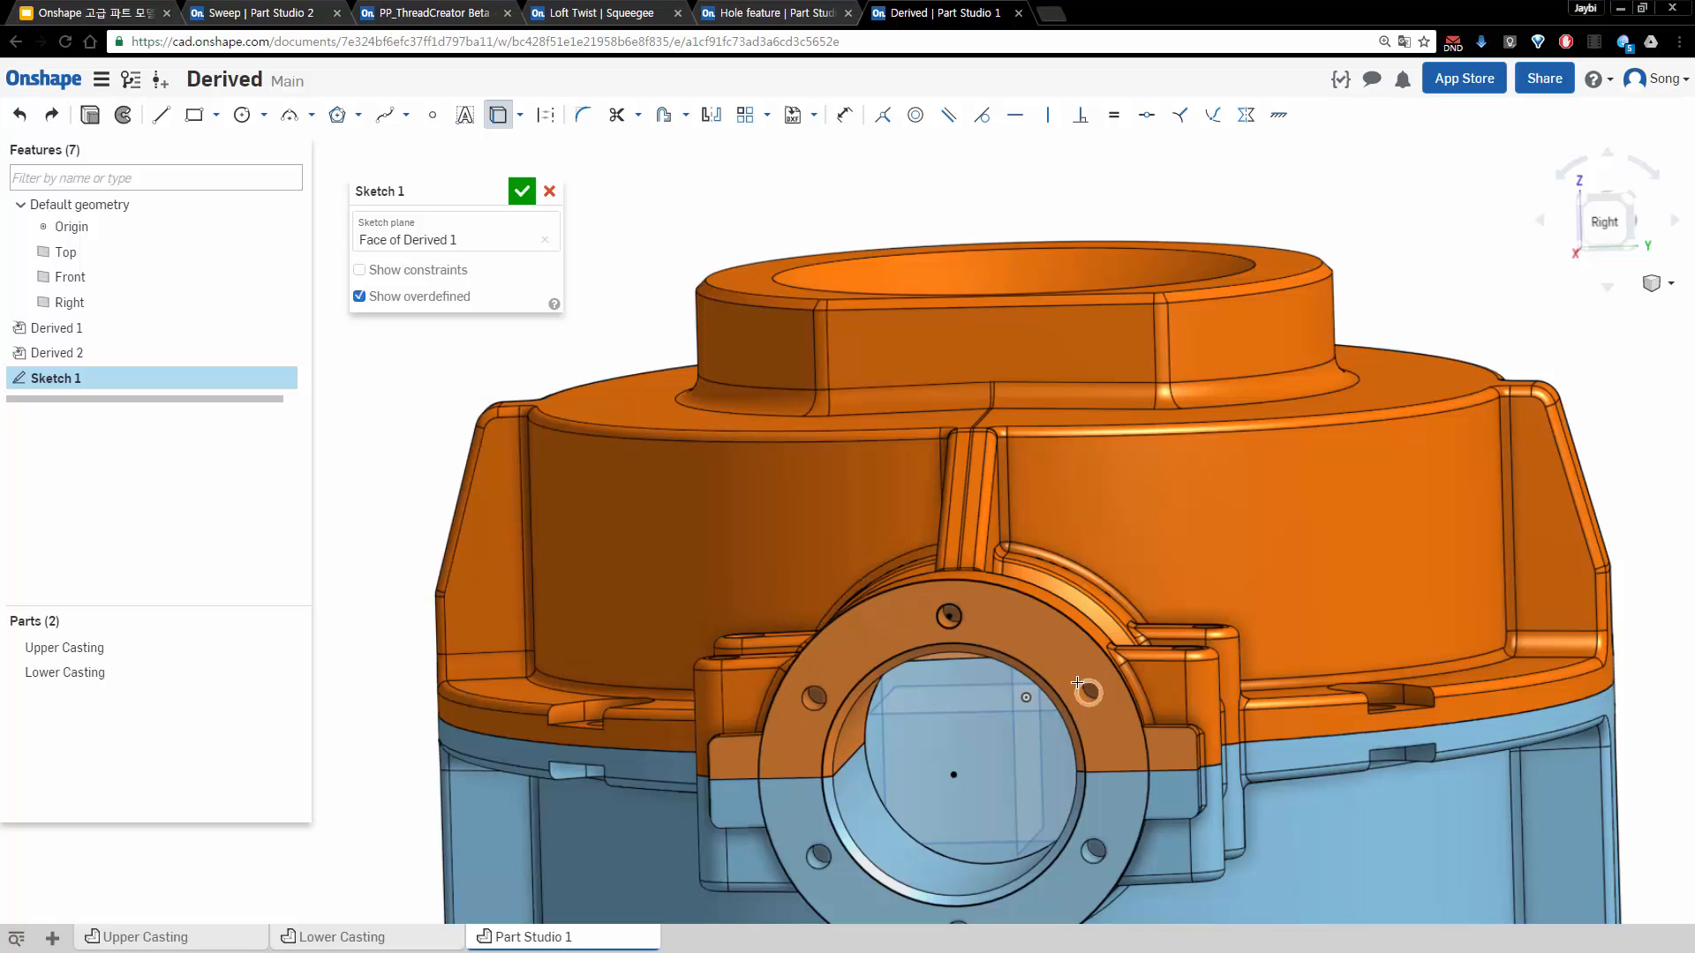
{"action": "middle_click_drag", "start_coordinate": [1009, 856], "coordinate": [1122, 740]}
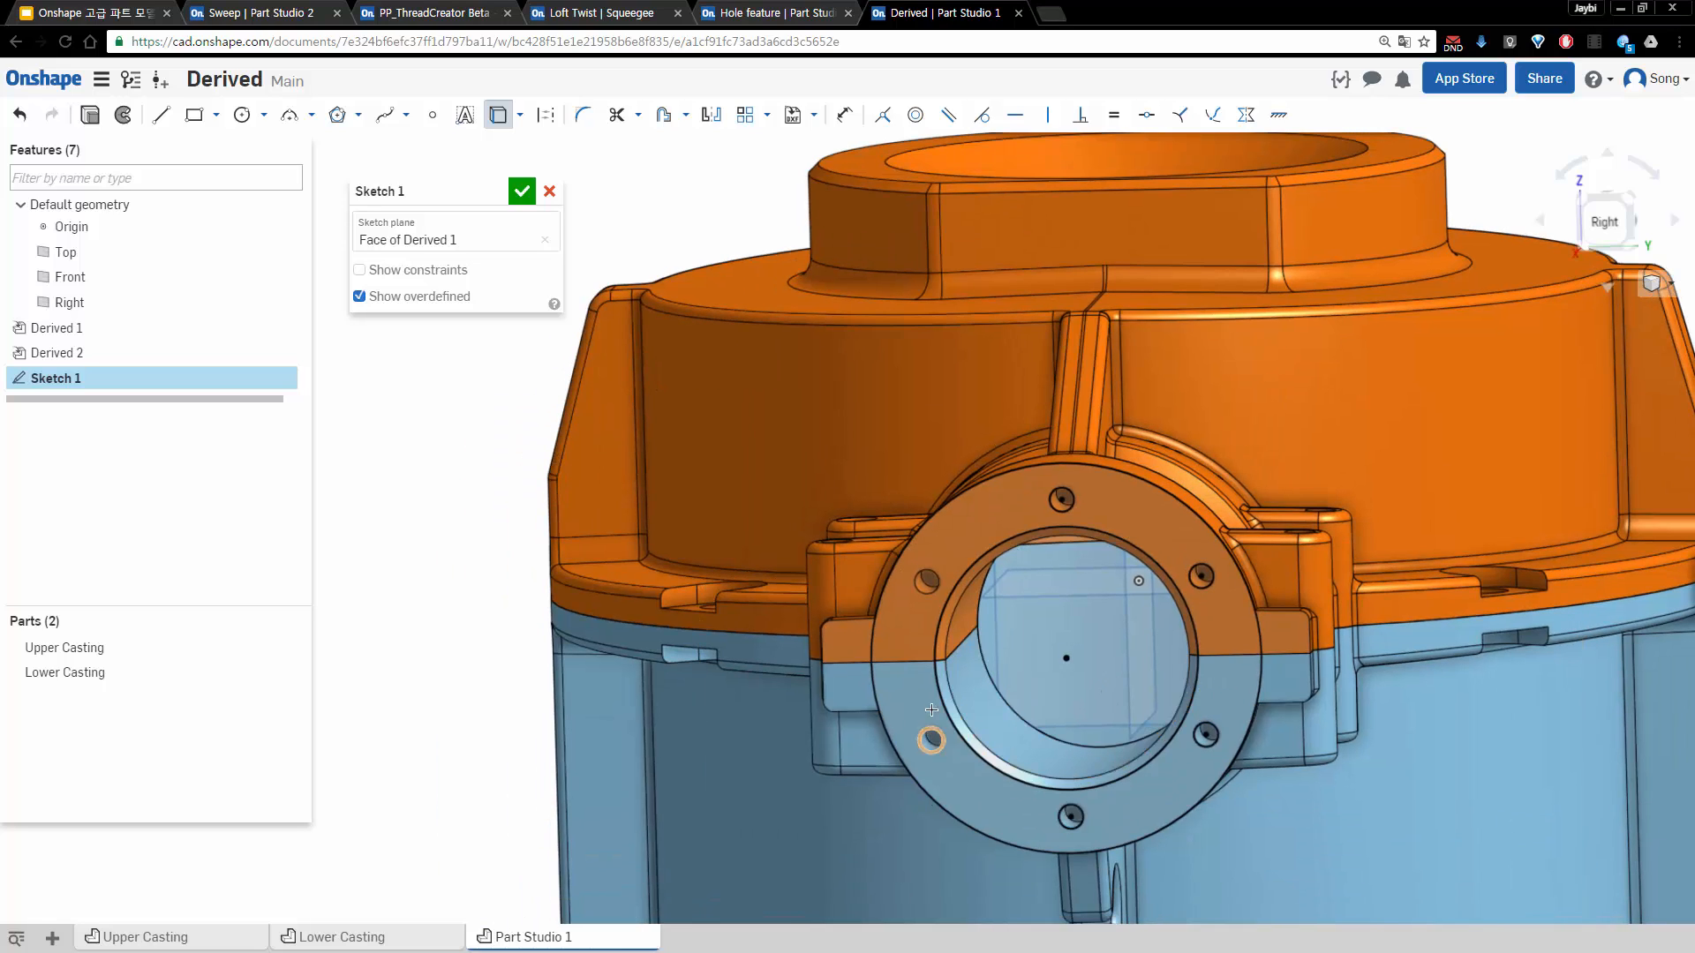
Extrude the flange ring sketch with its bolt holes as a new solid part, Blind with a depth of 25 mm
{"action": "right_click_drag", "start_coordinate": [850, 389], "coordinate": [930, 379]}
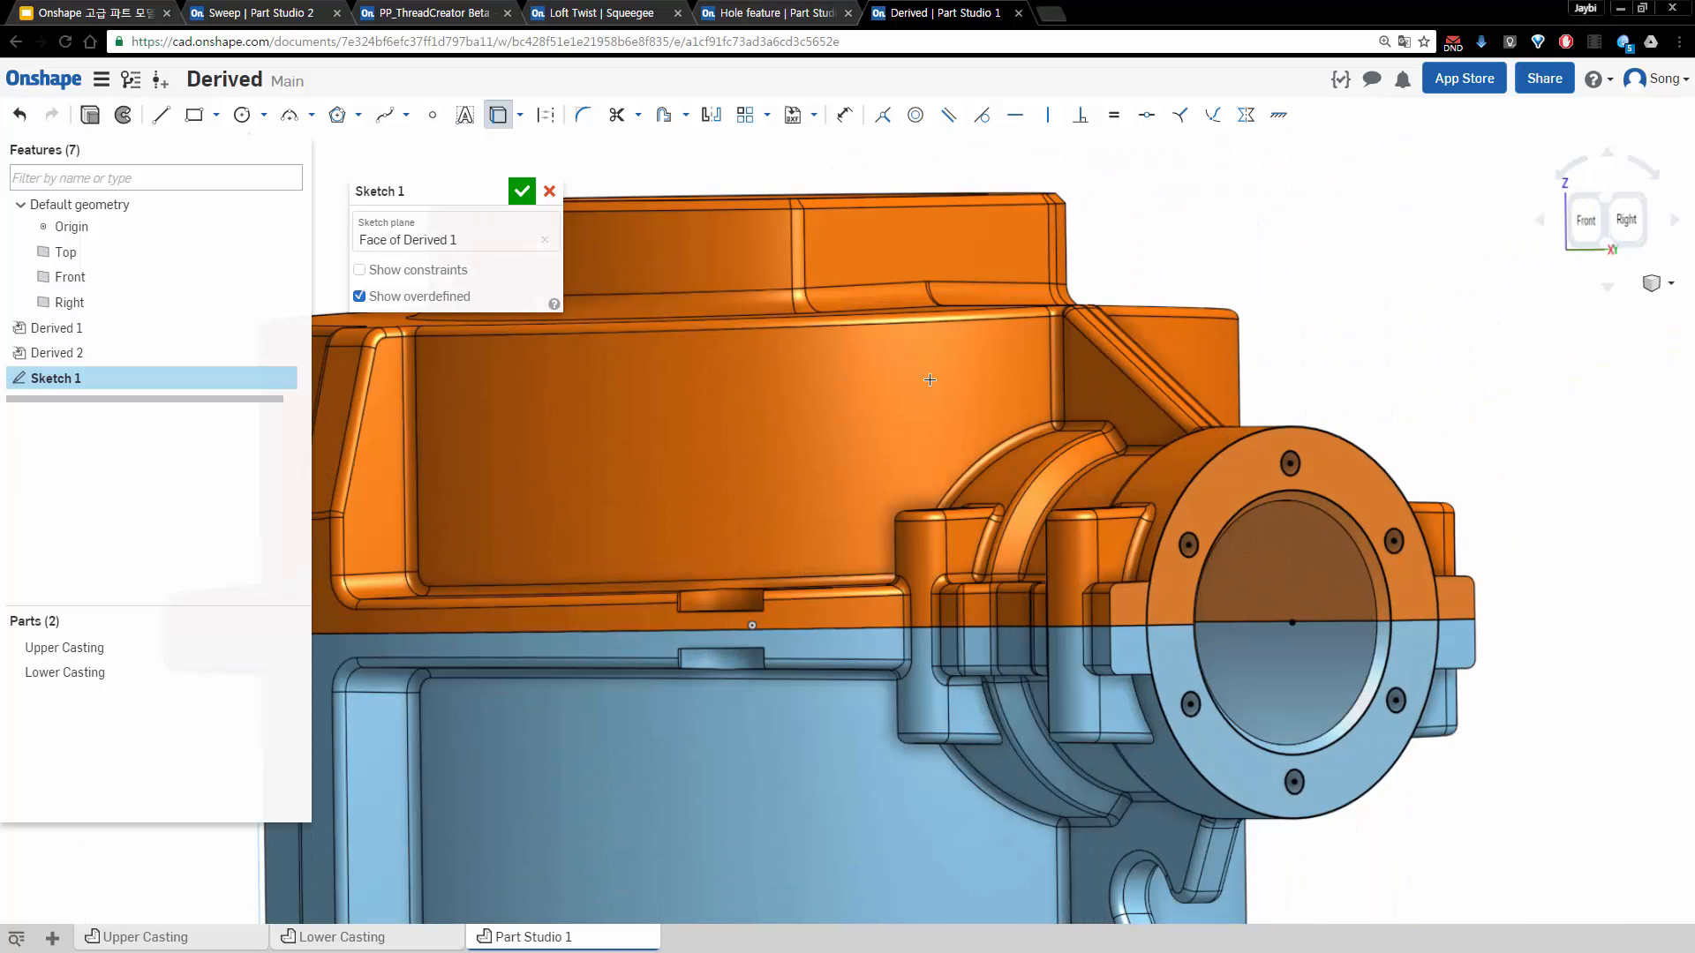
{"action": "left_click", "coordinate": [90, 114]}
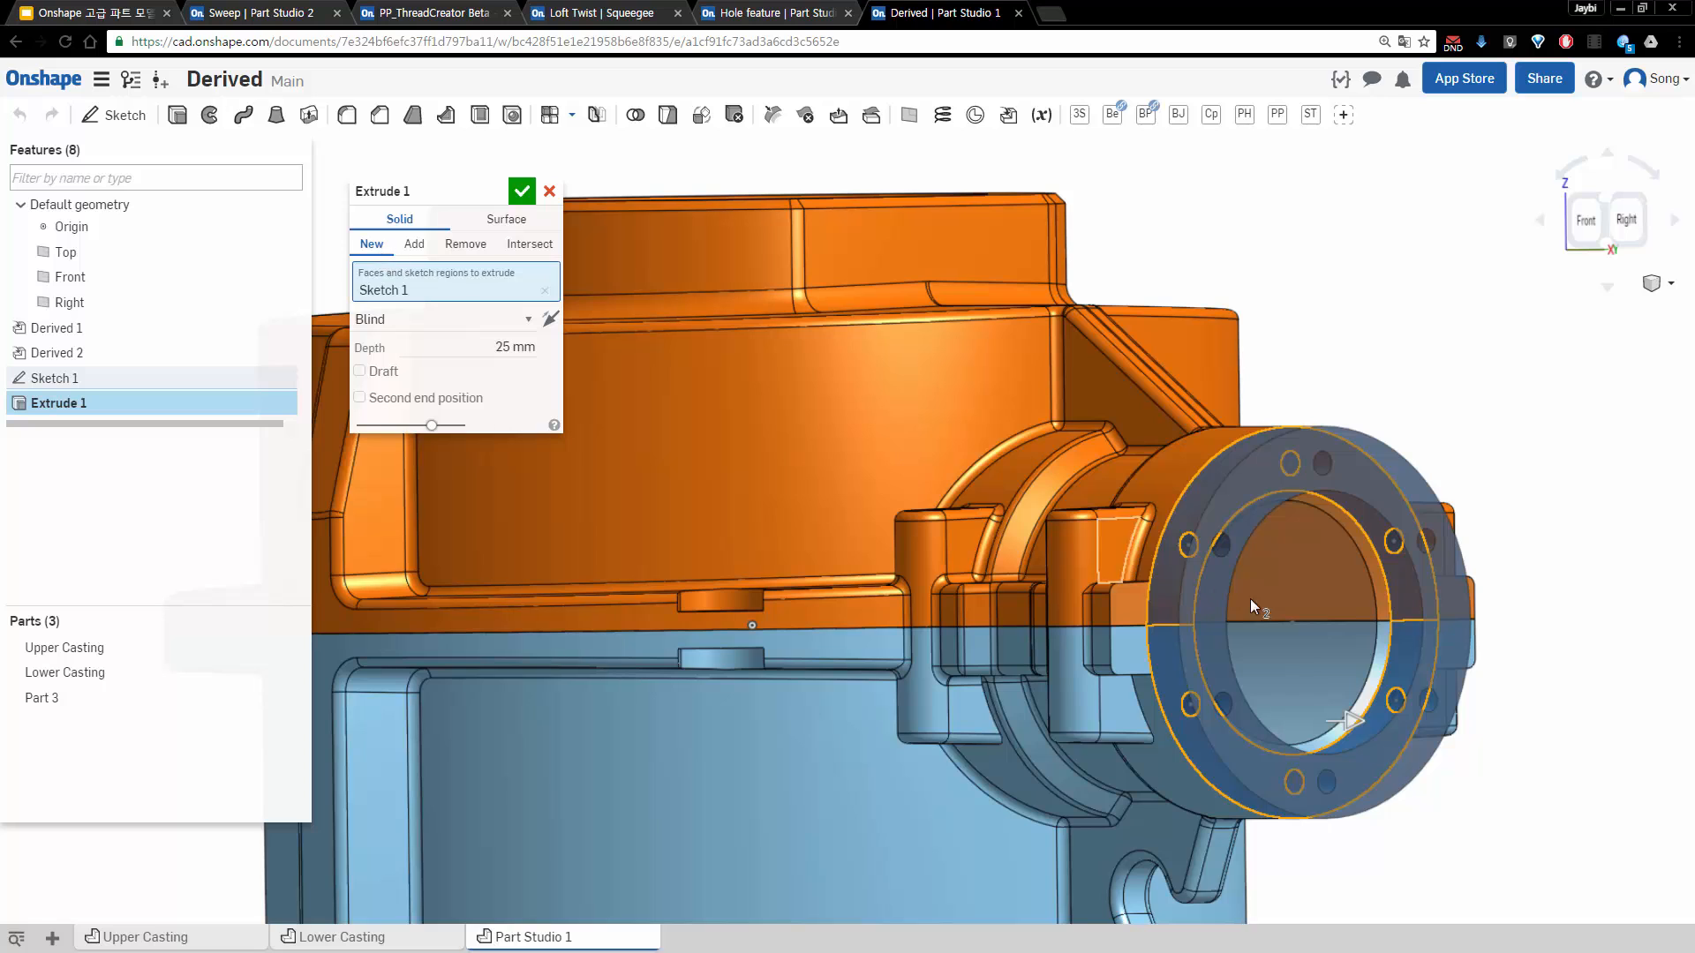
{"action": "right_click_drag", "start_coordinate": [1250, 599], "coordinate": [1311, 629]}
{"action": "left_click", "coordinate": [521, 190]}
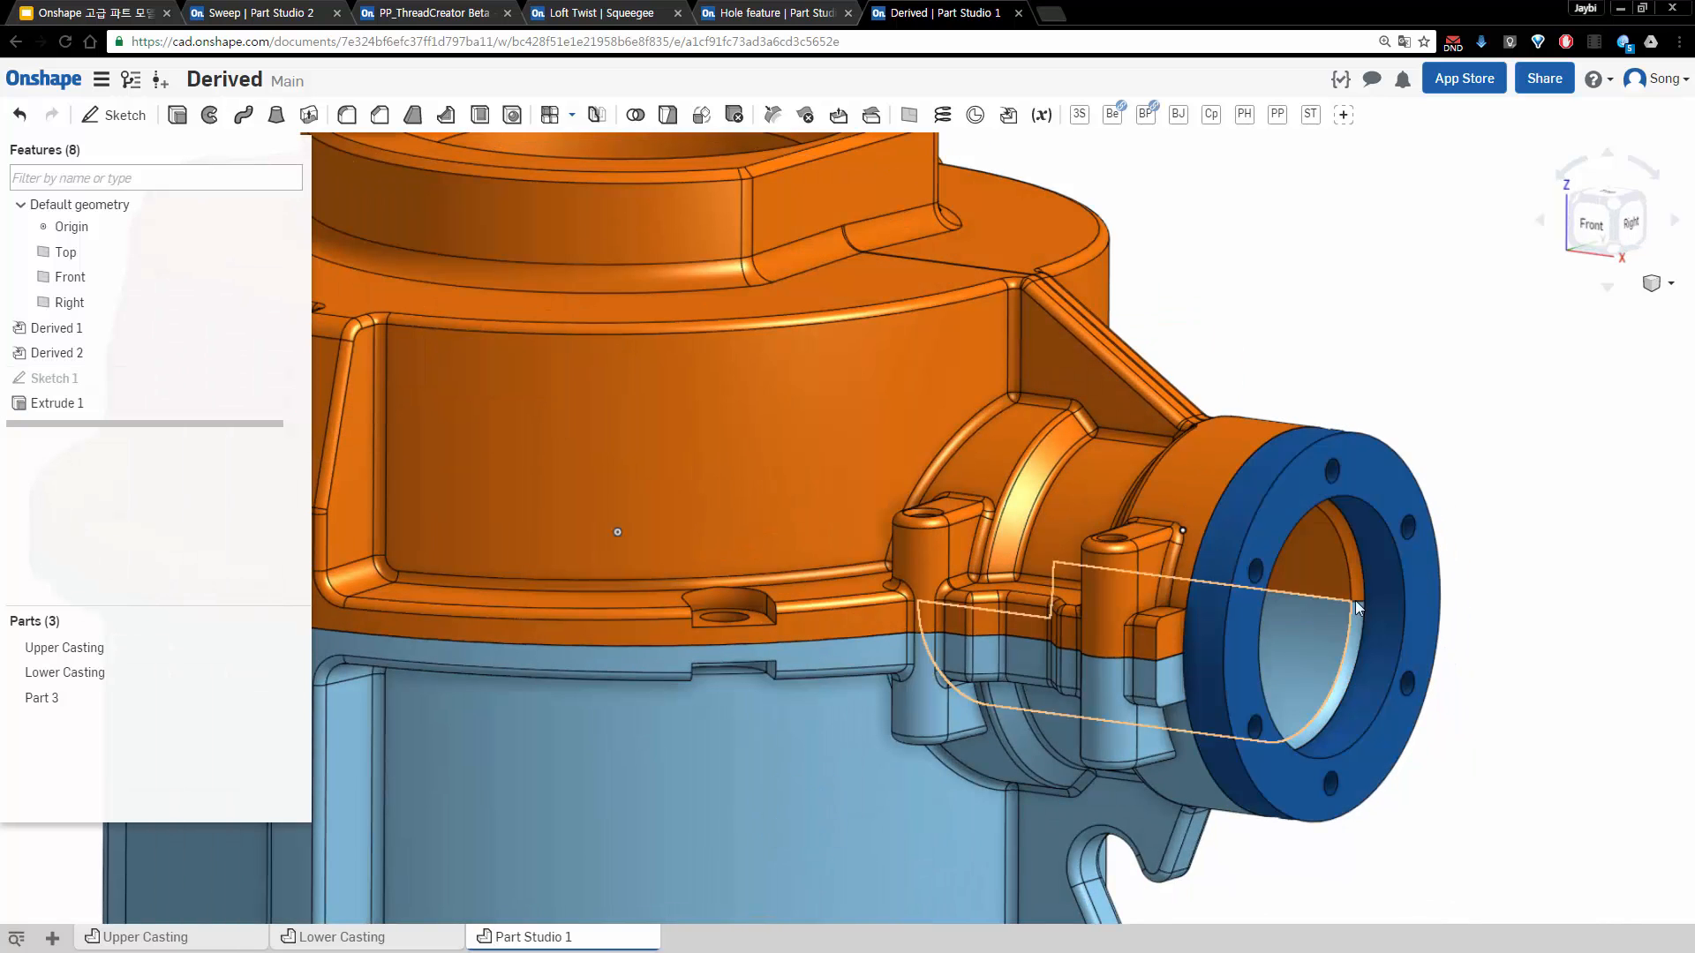
{"action": "right_click_drag", "start_coordinate": [1268, 550], "coordinate": [1221, 548]}
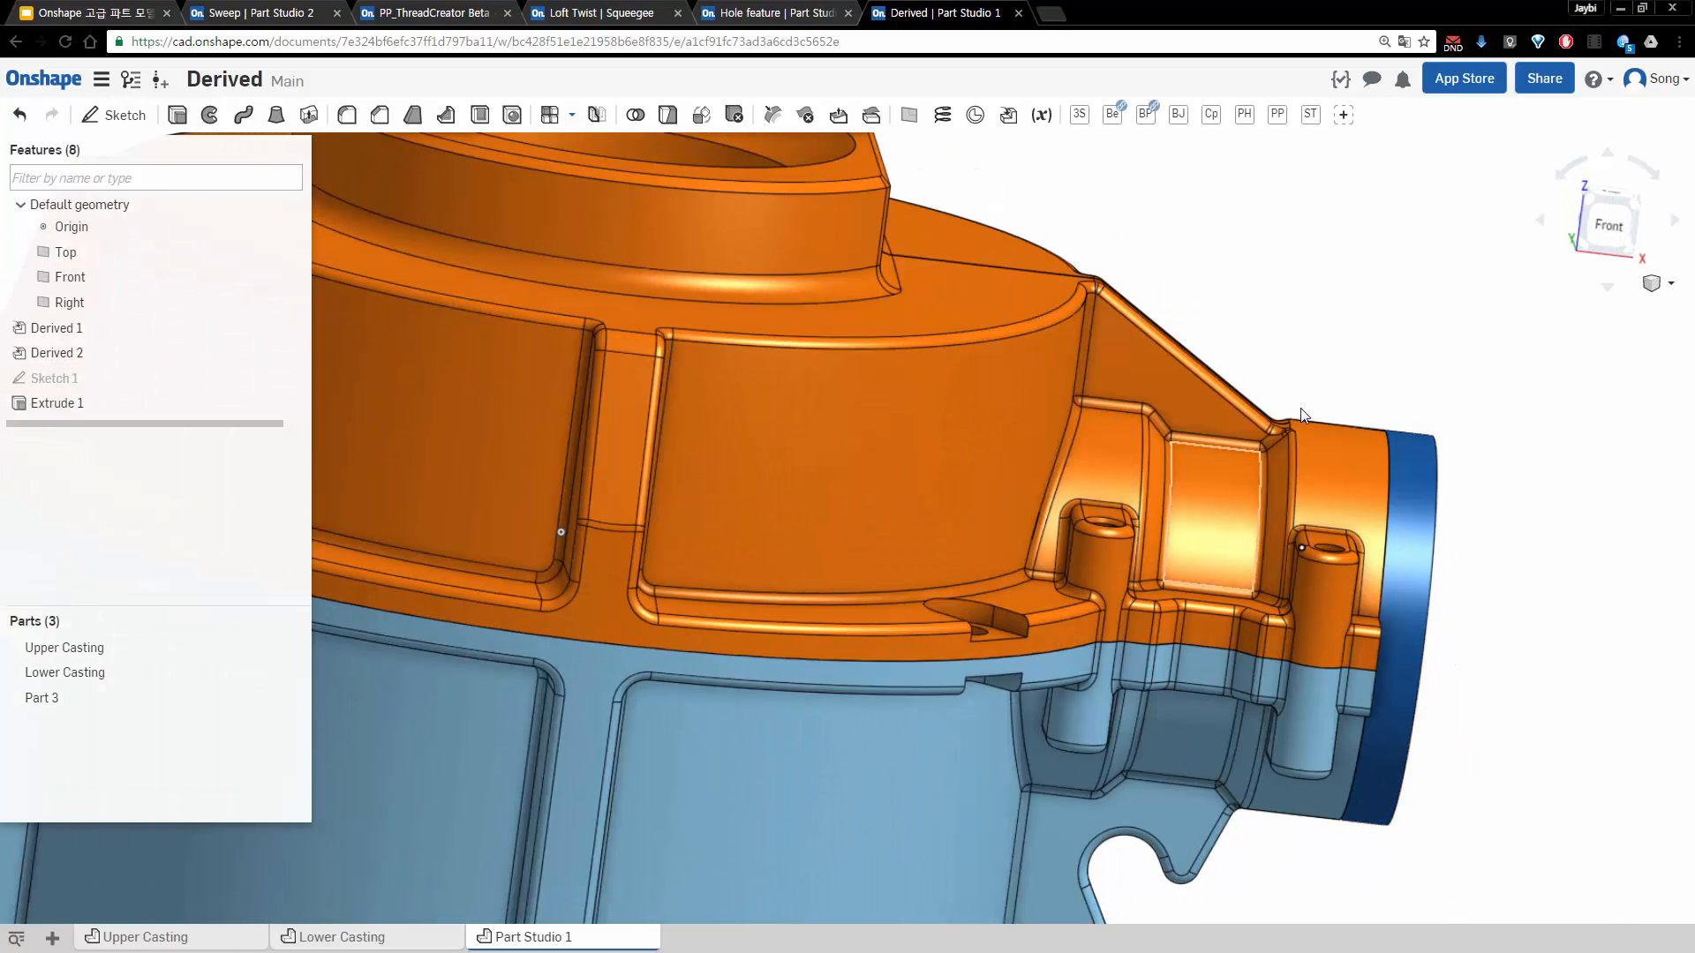
{"action": "right_click_drag", "start_coordinate": [1081, 697], "coordinate": [1368, 612]}
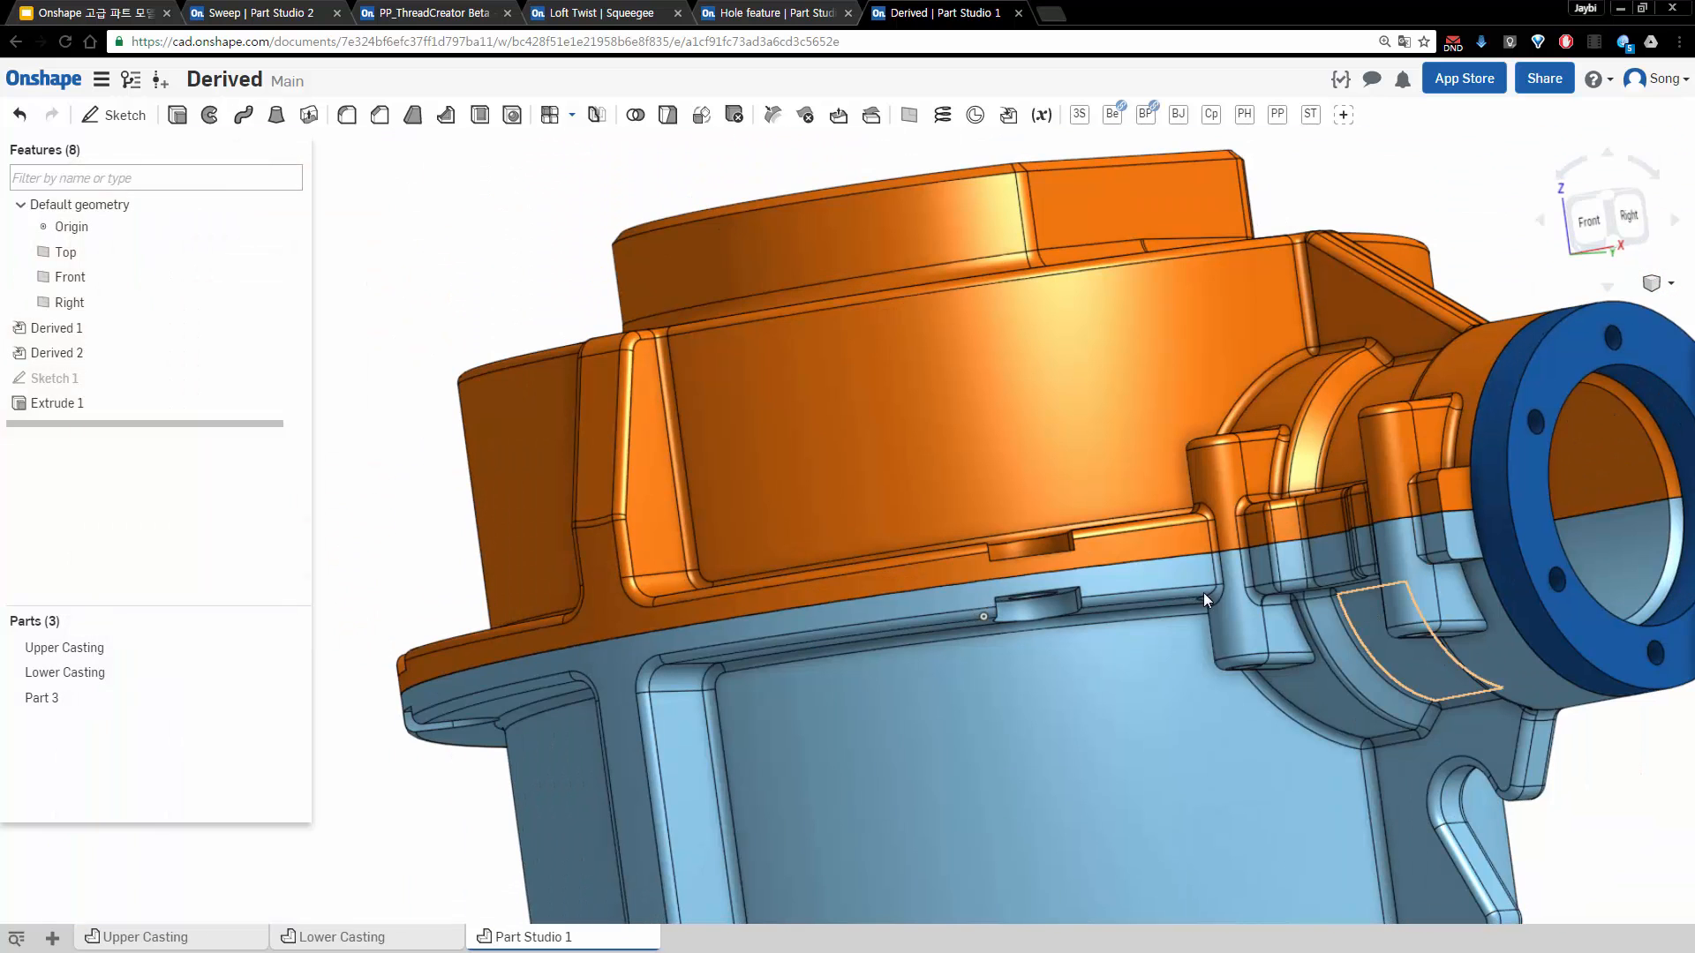
In the Upper Casting studio, begin an Offset Move face on the half-round bore face of the side flange
{"action": "left_click", "coordinate": [170, 941]}
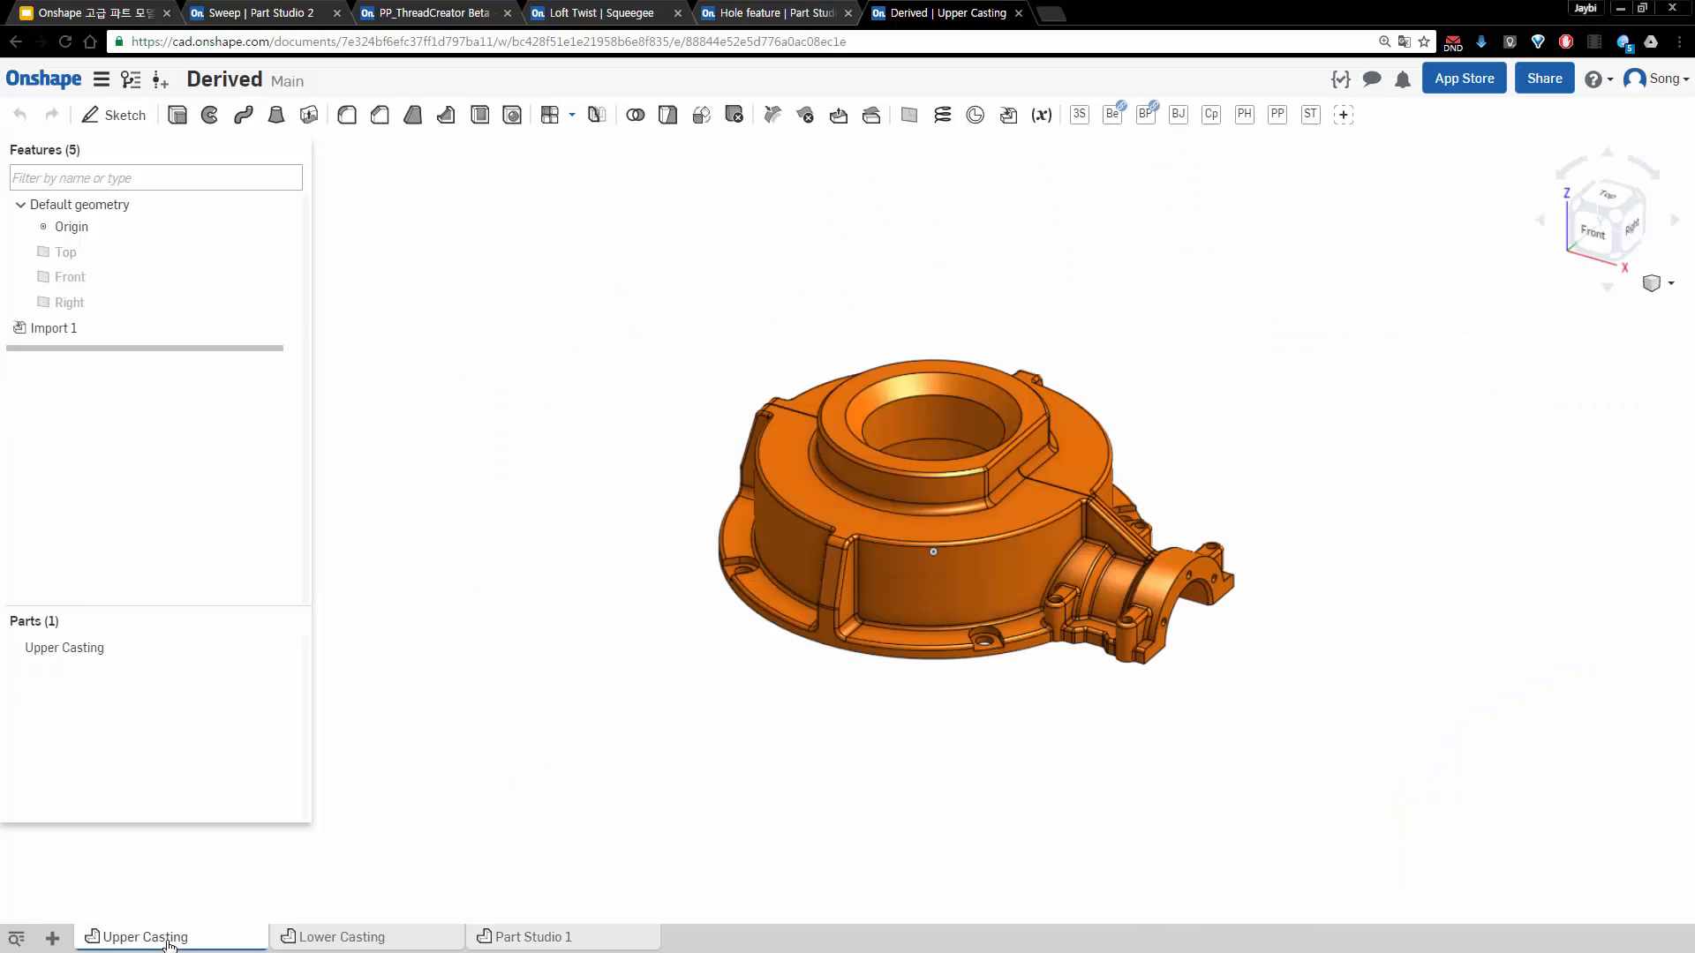
{"action": "right_click_drag", "start_coordinate": [1270, 680], "coordinate": [1173, 572]}
{"action": "scroll", "coordinate": [1155, 618], "scroll_direction": "up", "scroll_amount": 4}
{"action": "left_click", "coordinate": [1148, 477]}
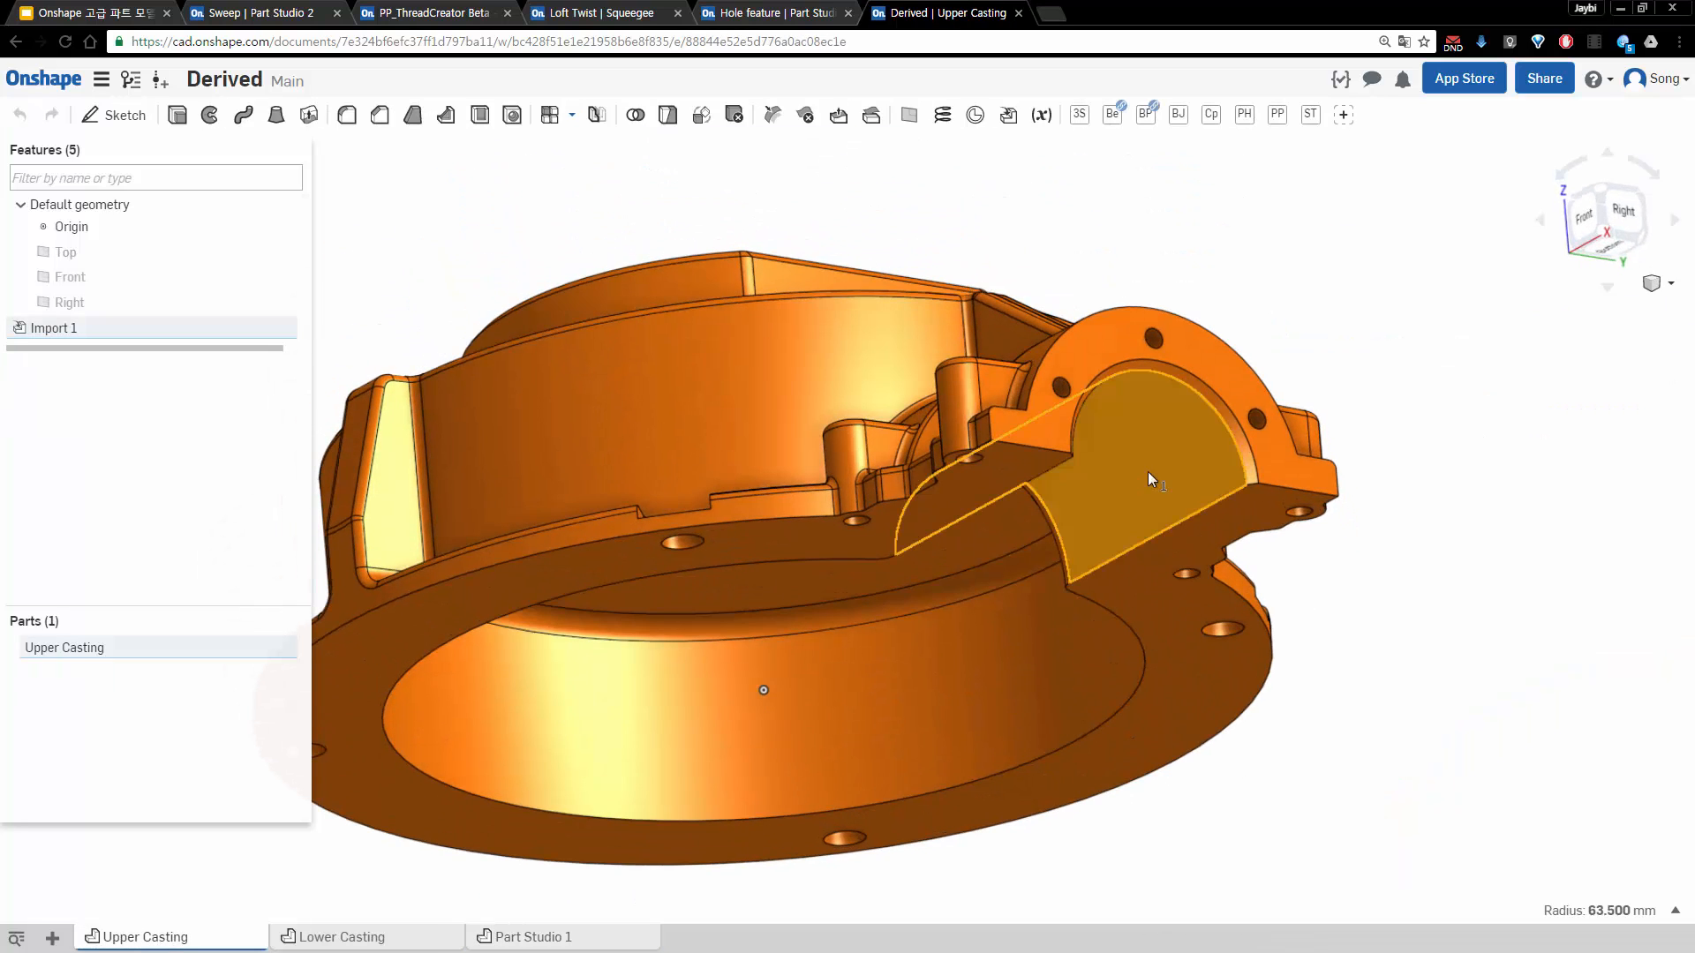
{"action": "right_click_drag", "start_coordinate": [1387, 266], "coordinate": [1383, 294]}
{"action": "left_click", "coordinate": [1134, 210]}
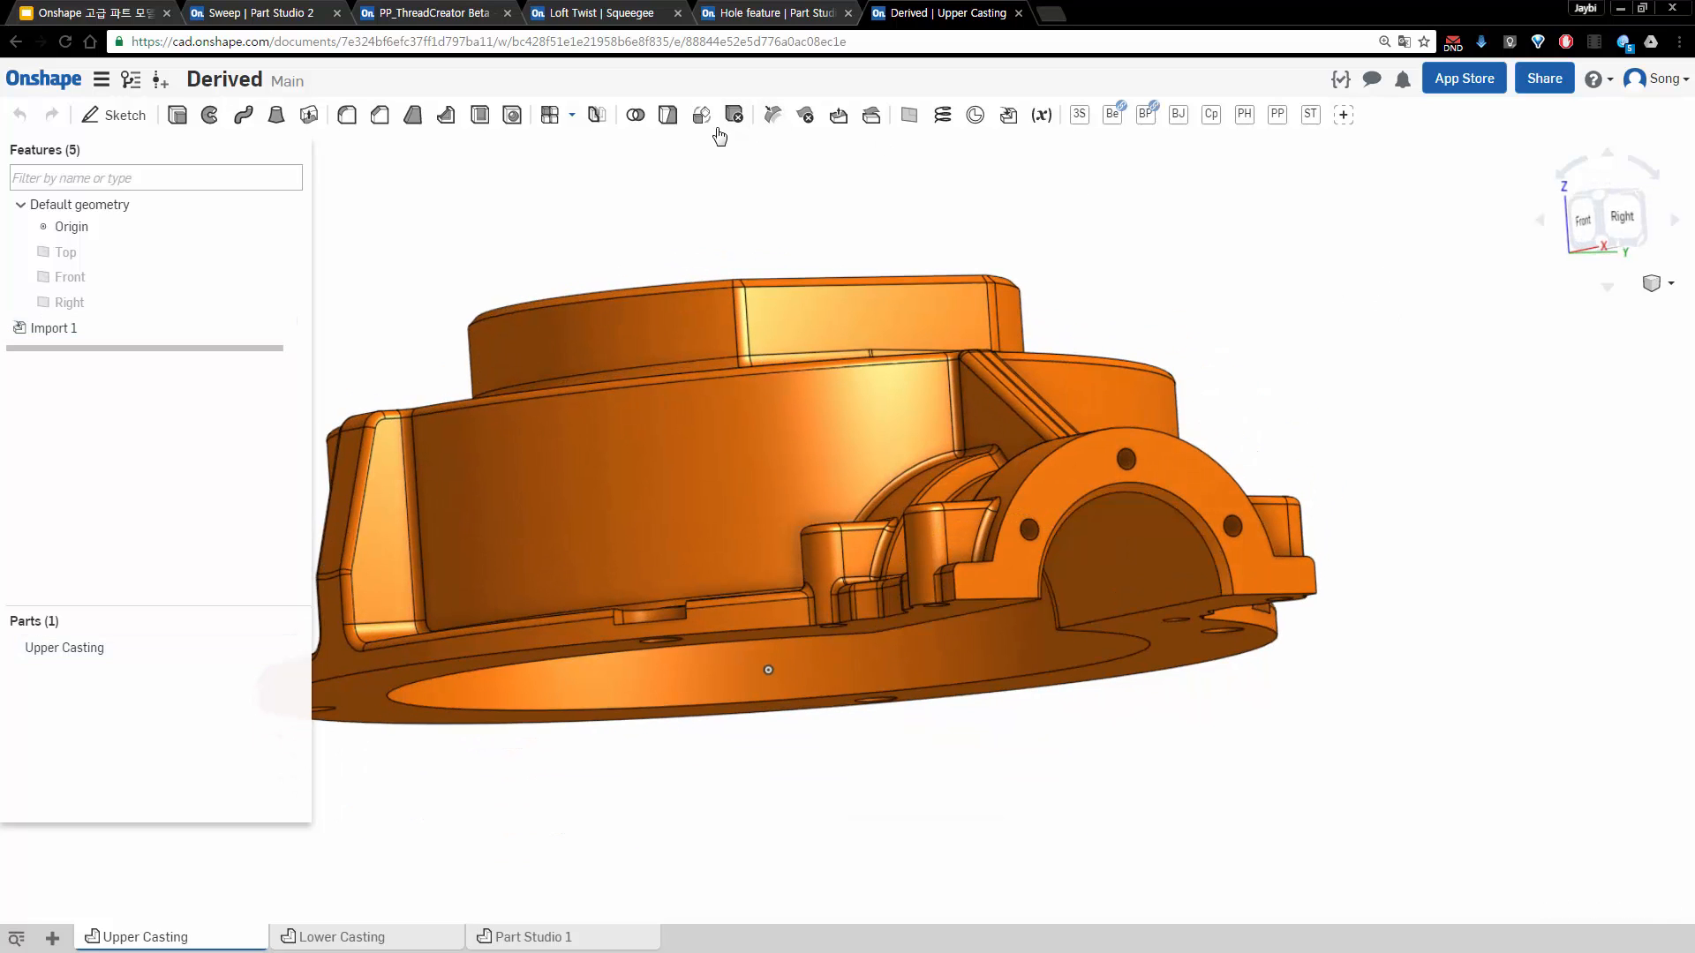
{"action": "left_click", "coordinate": [837, 116]}
{"action": "left_click", "coordinate": [397, 253]}
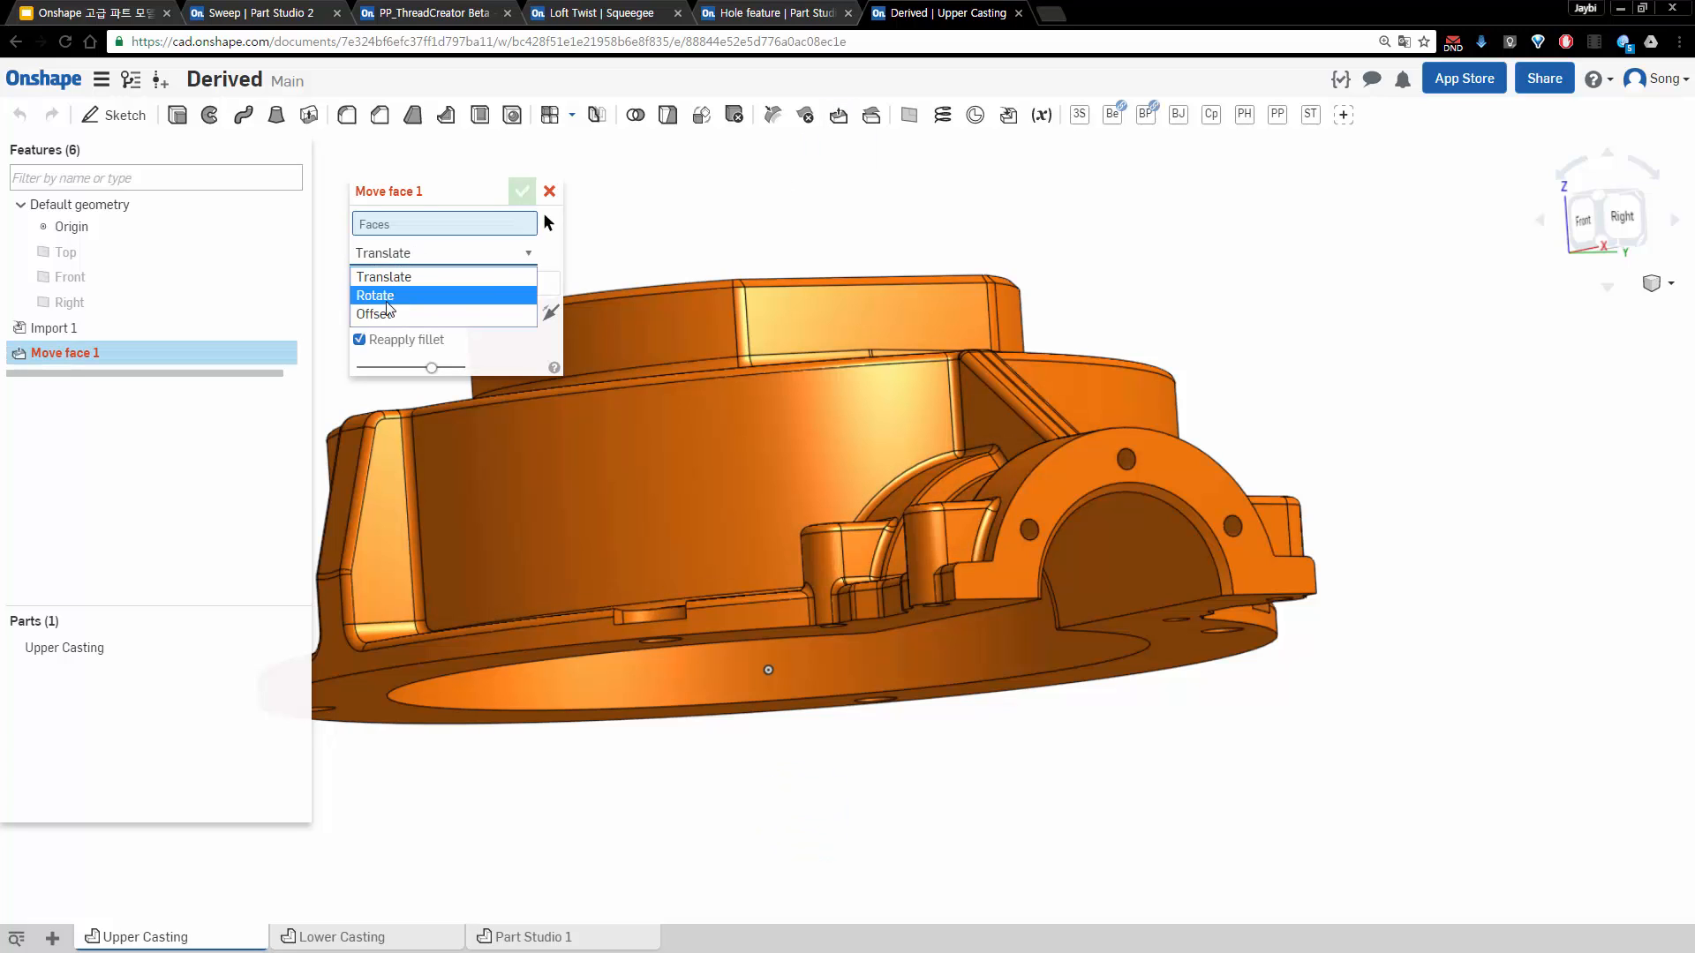
{"action": "left_click", "coordinate": [382, 313]}
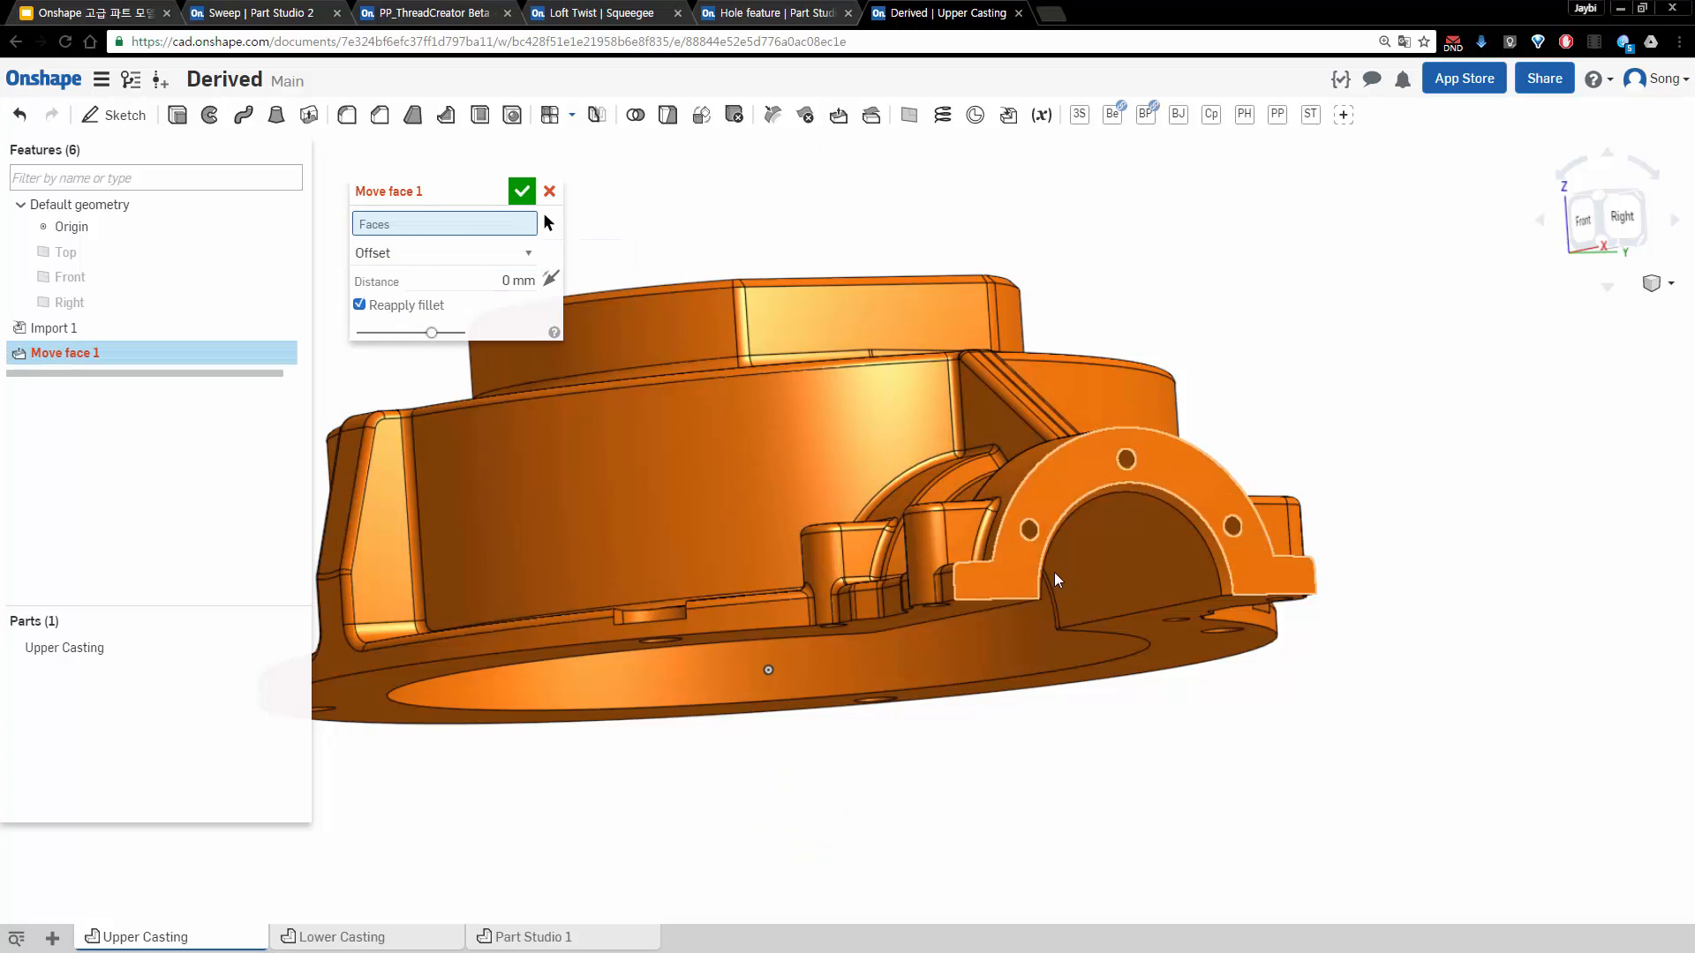
{"action": "left_click", "coordinate": [1135, 517]}
{"action": "left_click", "coordinate": [1128, 494]}
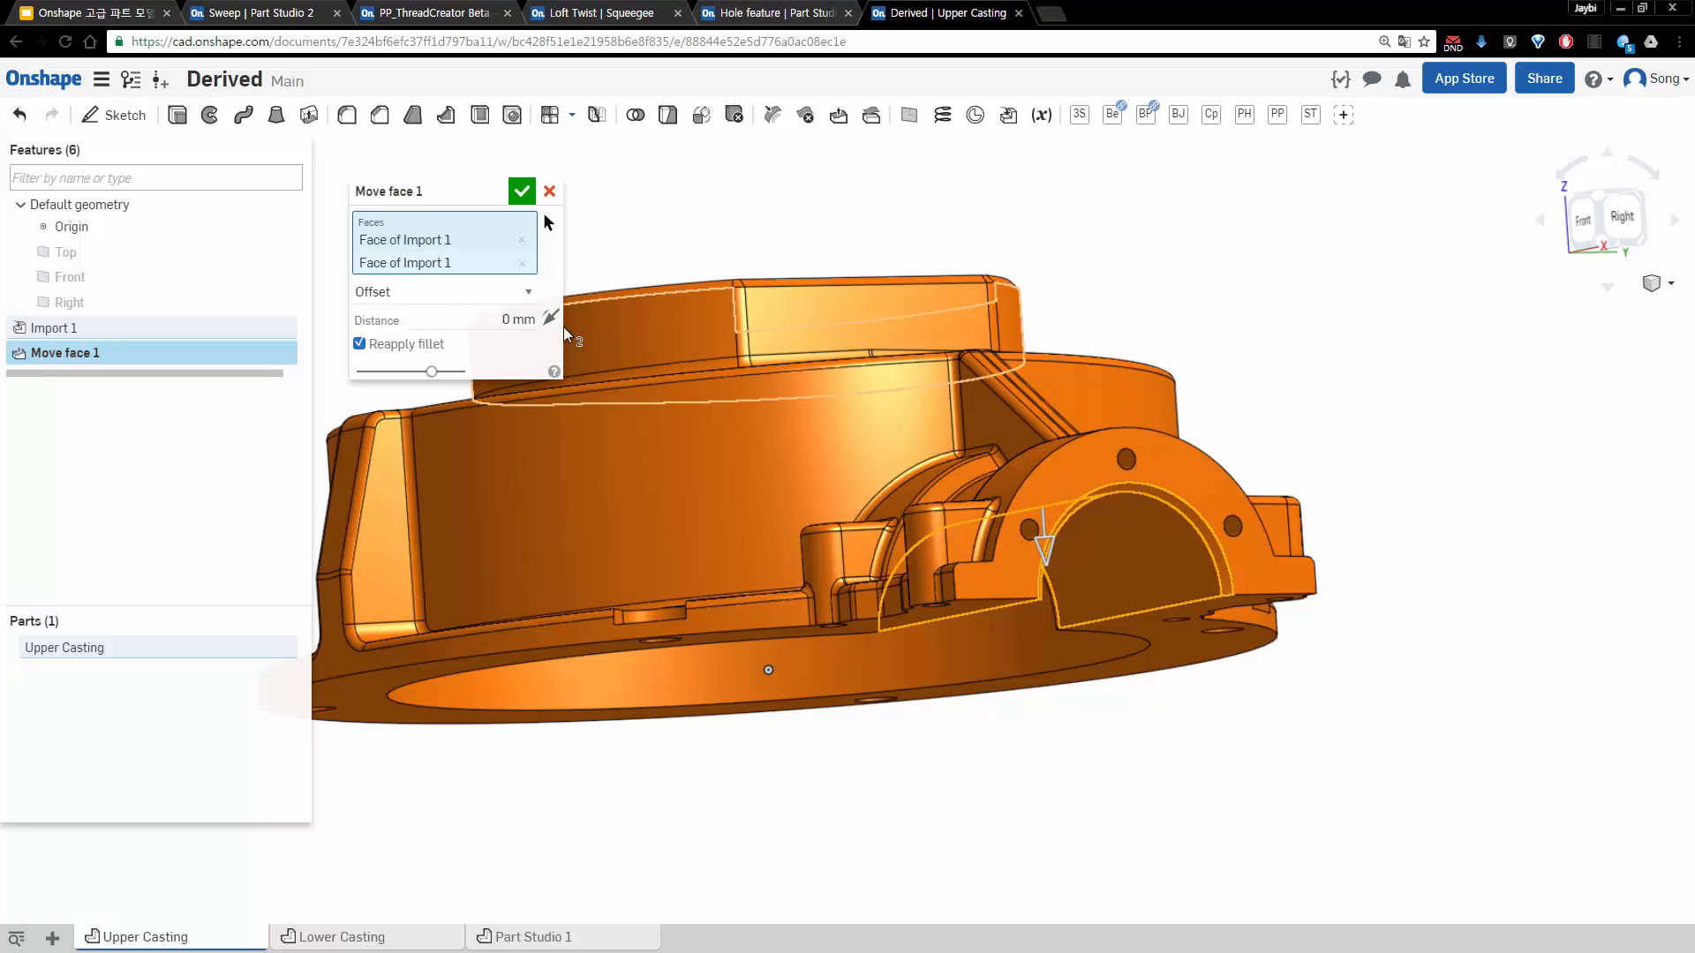
Set the offset distance to 10 mm, remove the extra face from the selection and accept the Move face feature
{"action": "left_click", "coordinate": [509, 316]}
{"action": "type", "text": "5"}
{"action": "key", "text": "Return"}
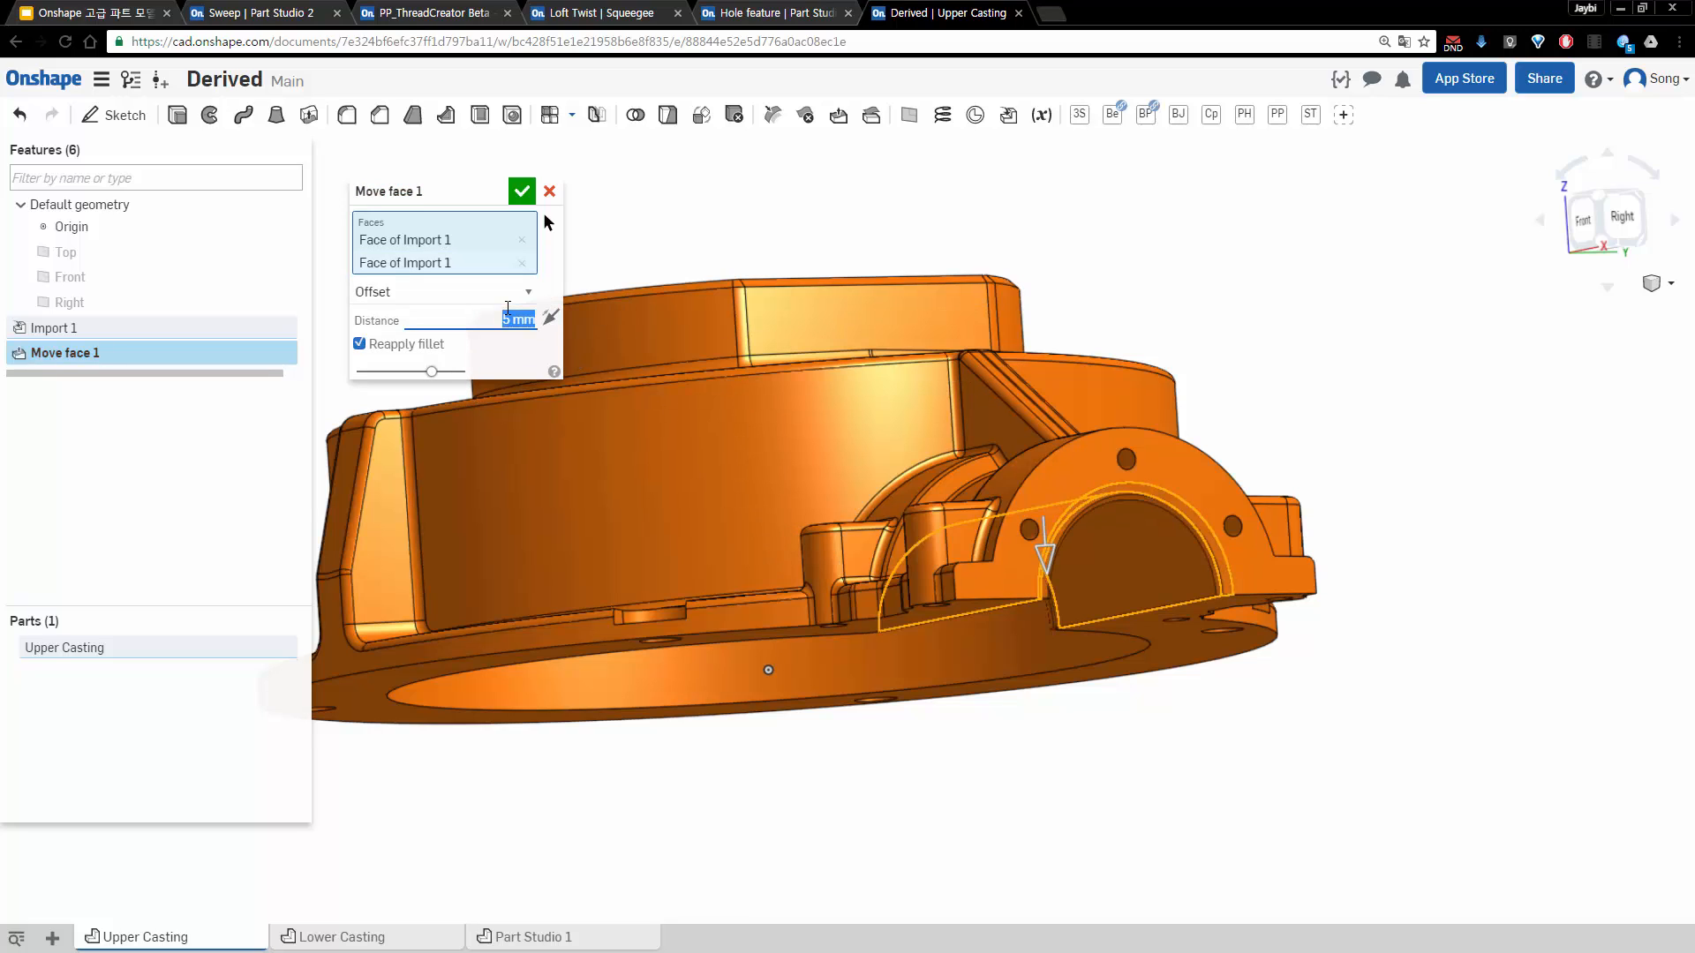
{"action": "type", "text": "1"}
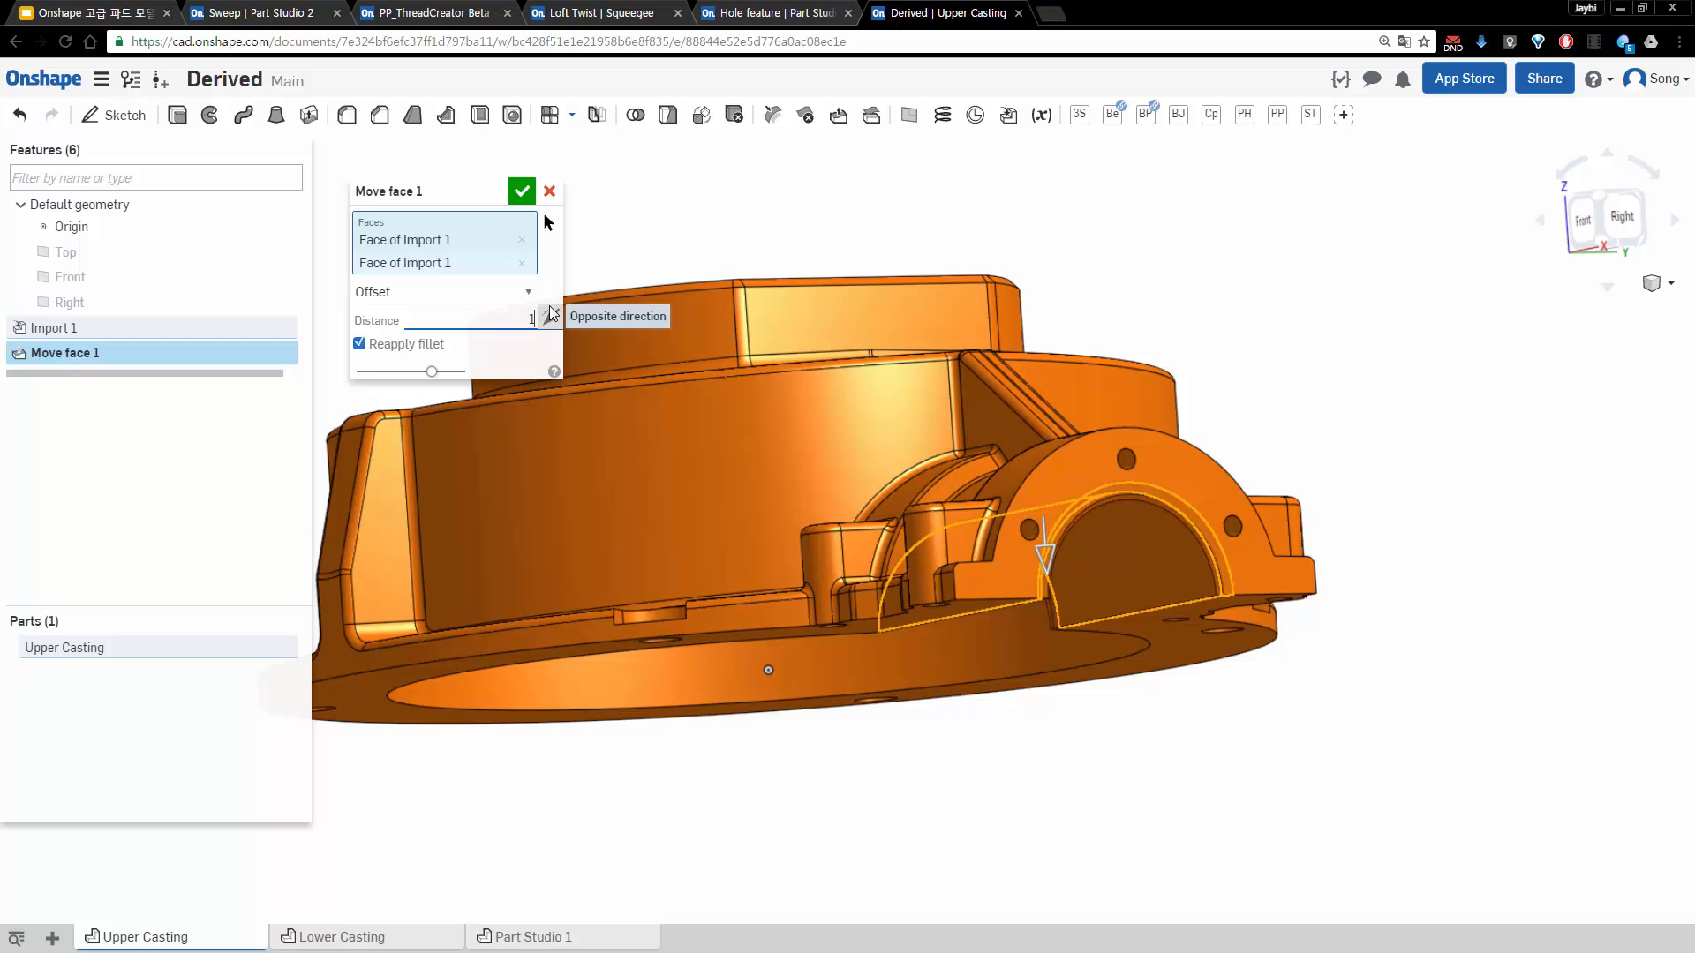
{"action": "type", "text": "0"}
{"action": "key", "text": "Return"}
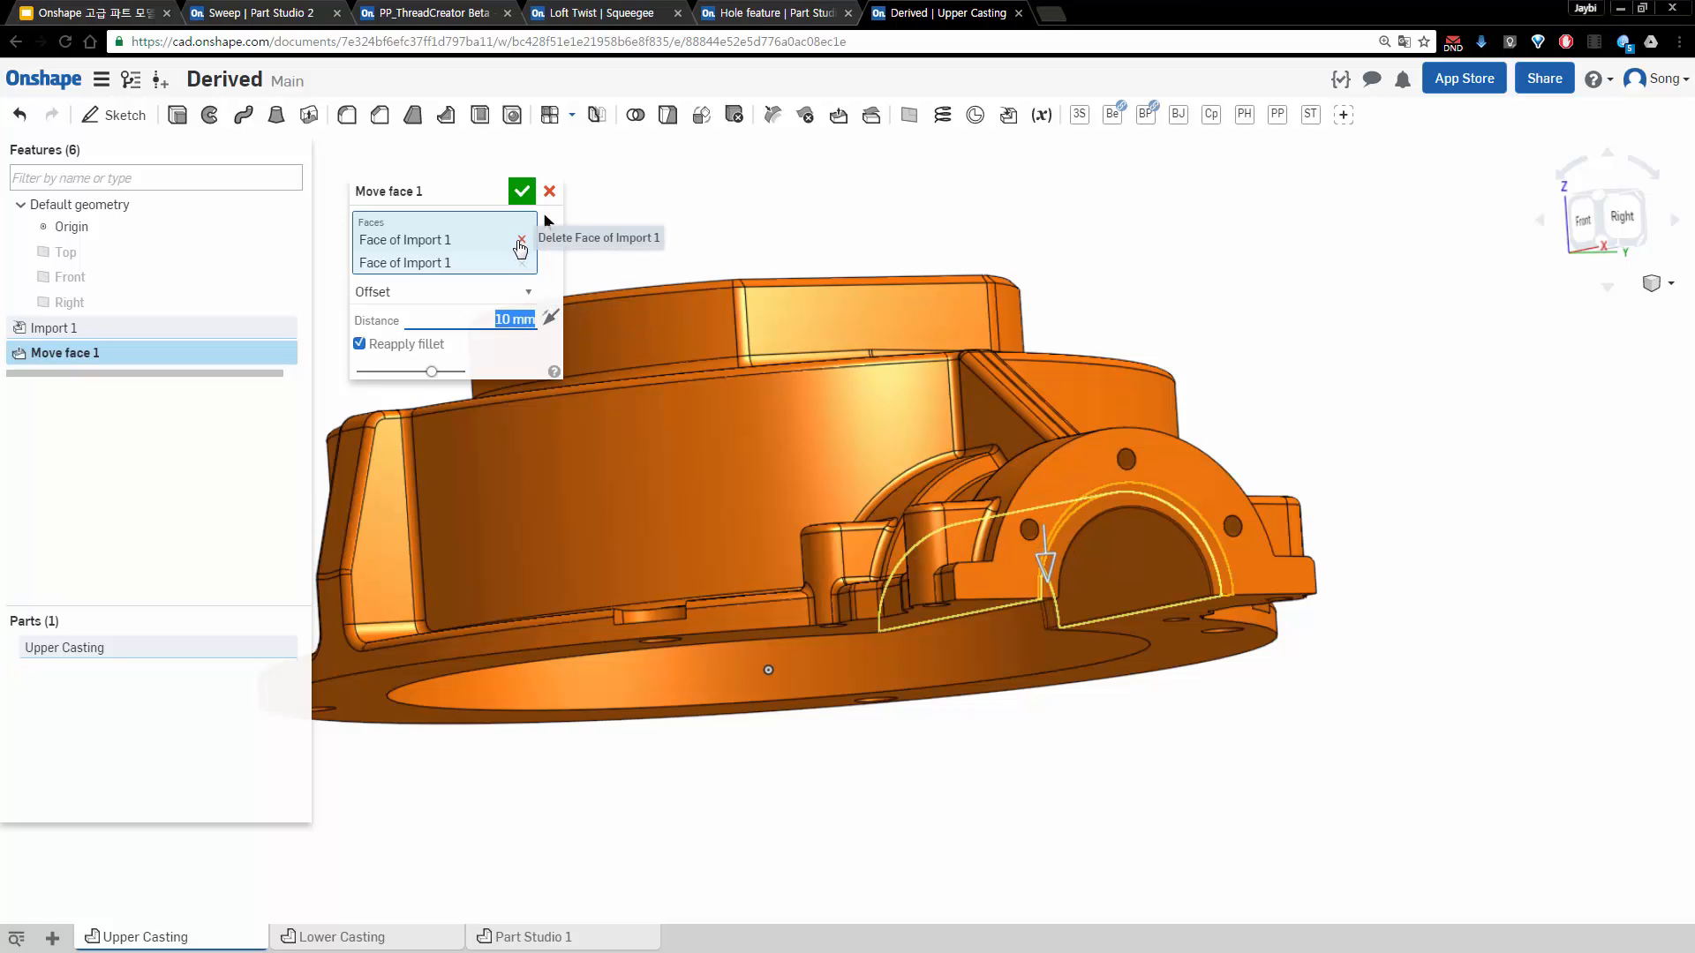
{"action": "left_click", "coordinate": [520, 240]}
{"action": "right_click_drag", "start_coordinate": [1258, 379], "coordinate": [1179, 376]}
{"action": "left_click", "coordinate": [522, 191]}
{"action": "right_click_drag", "start_coordinate": [903, 568], "coordinate": [919, 532]}
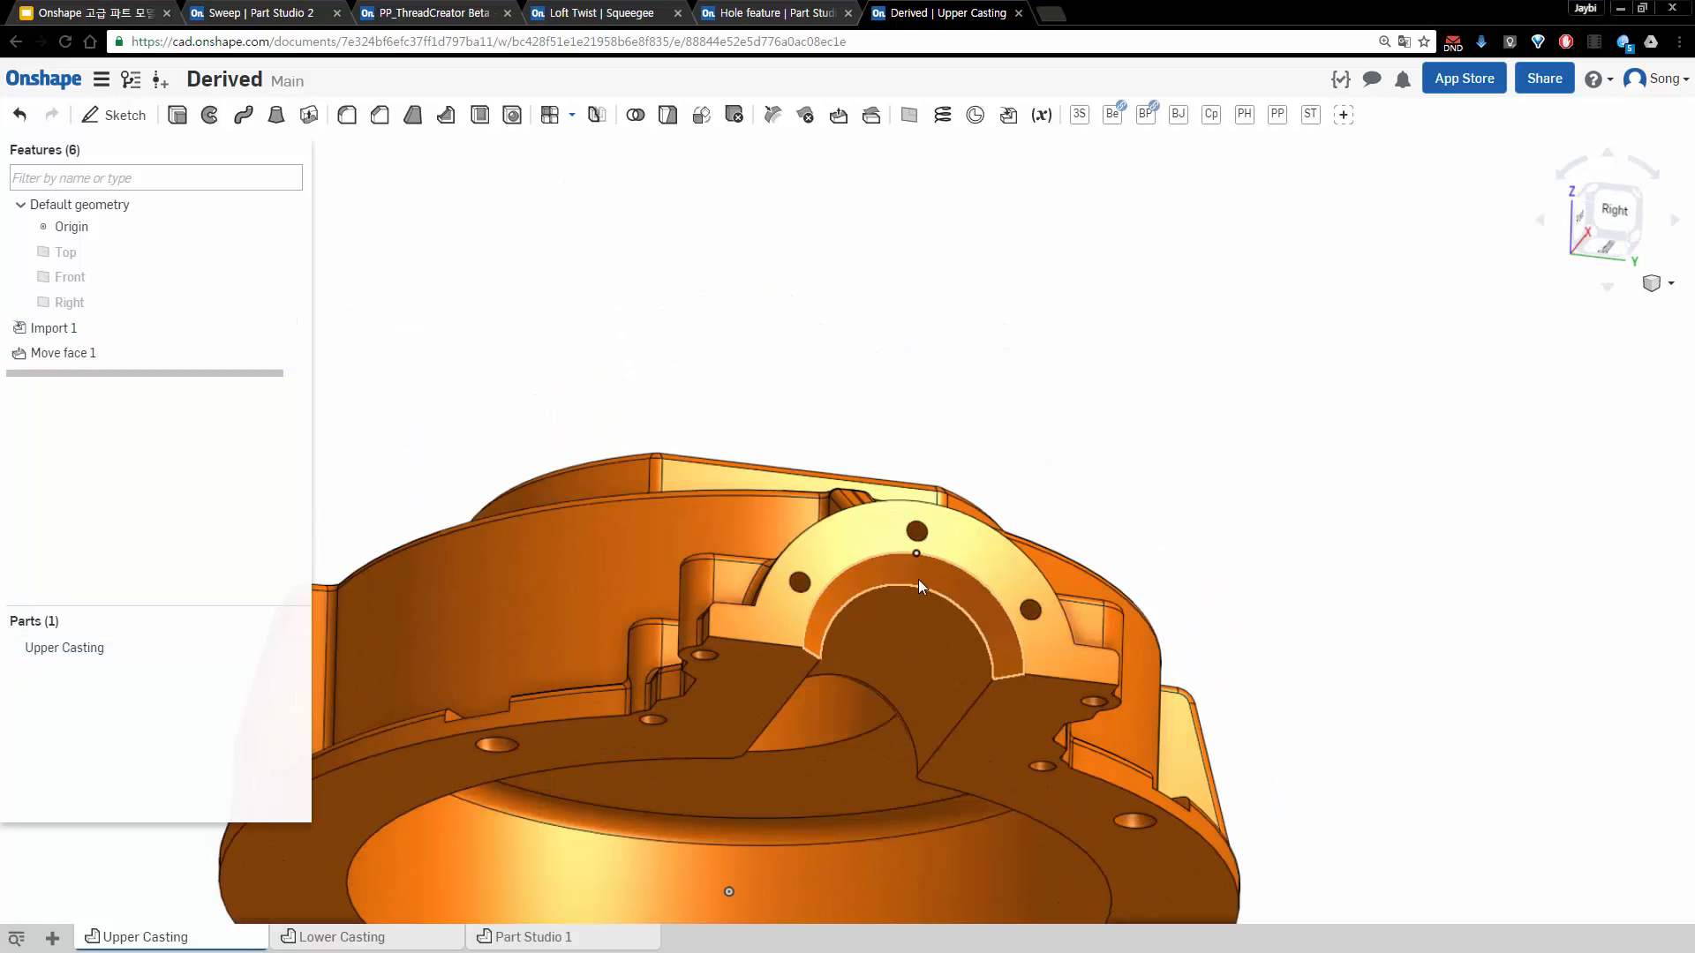
Edit the Upper Casting's Move face feature to offset the bore face by 15 mm
{"action": "double_click", "coordinate": [93, 353]}
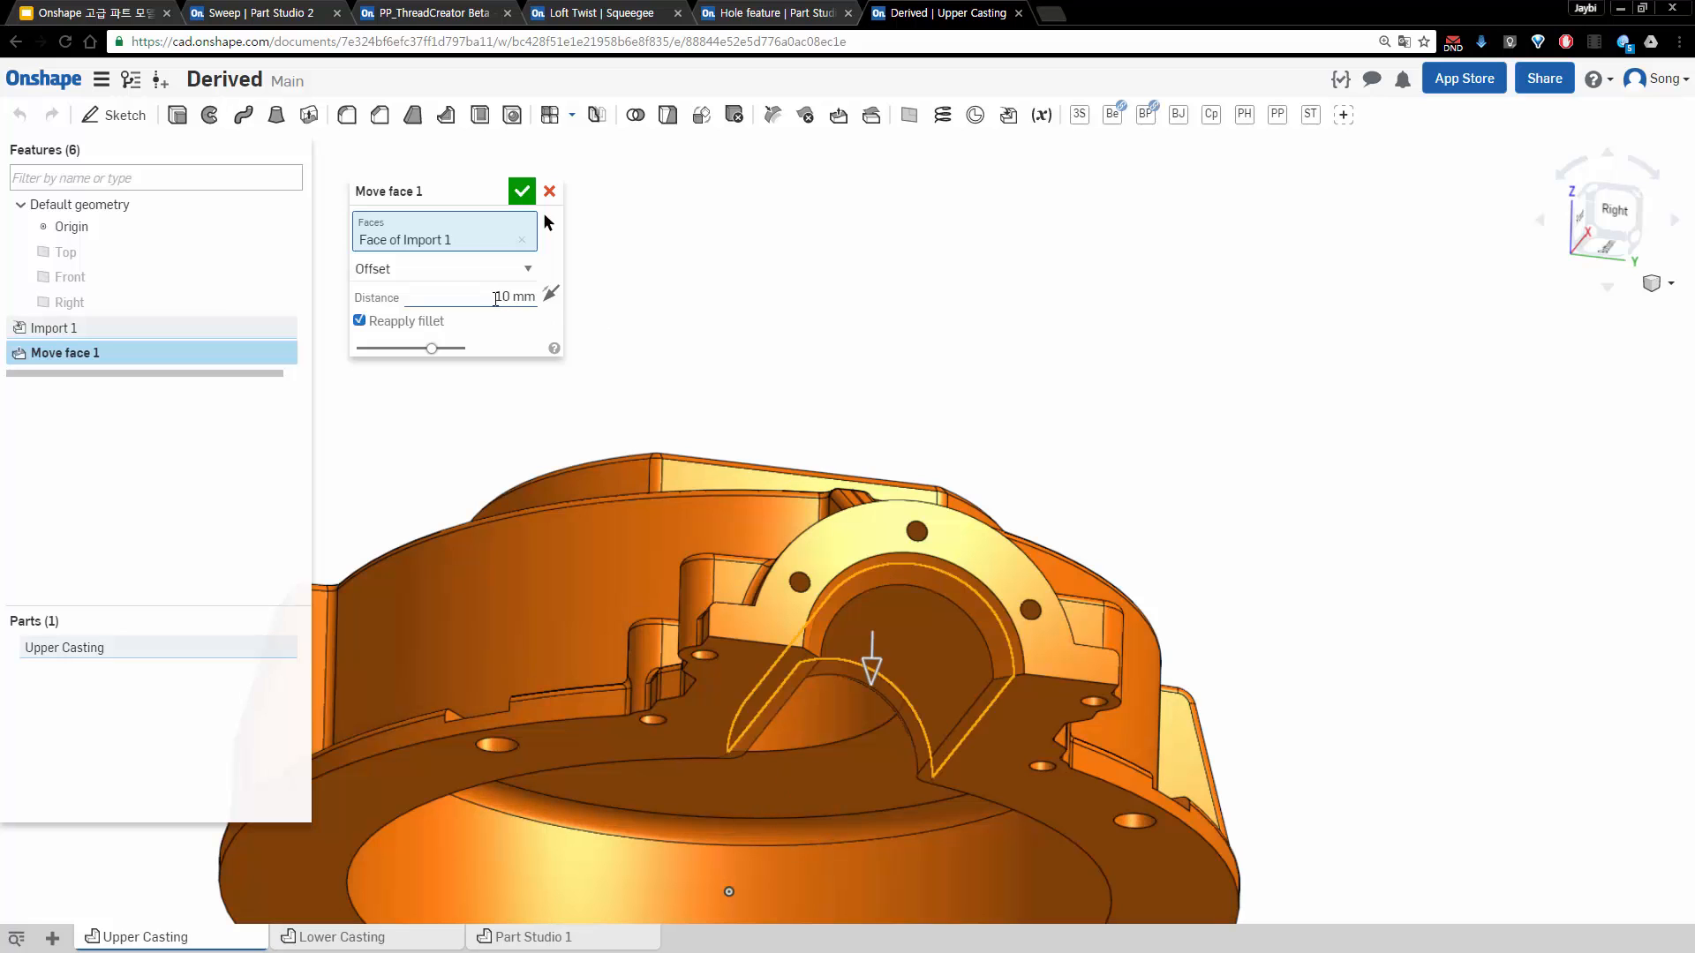
{"action": "left_click", "coordinate": [495, 301]}
{"action": "type", "text": "15"}
{"action": "key", "text": "Return"}
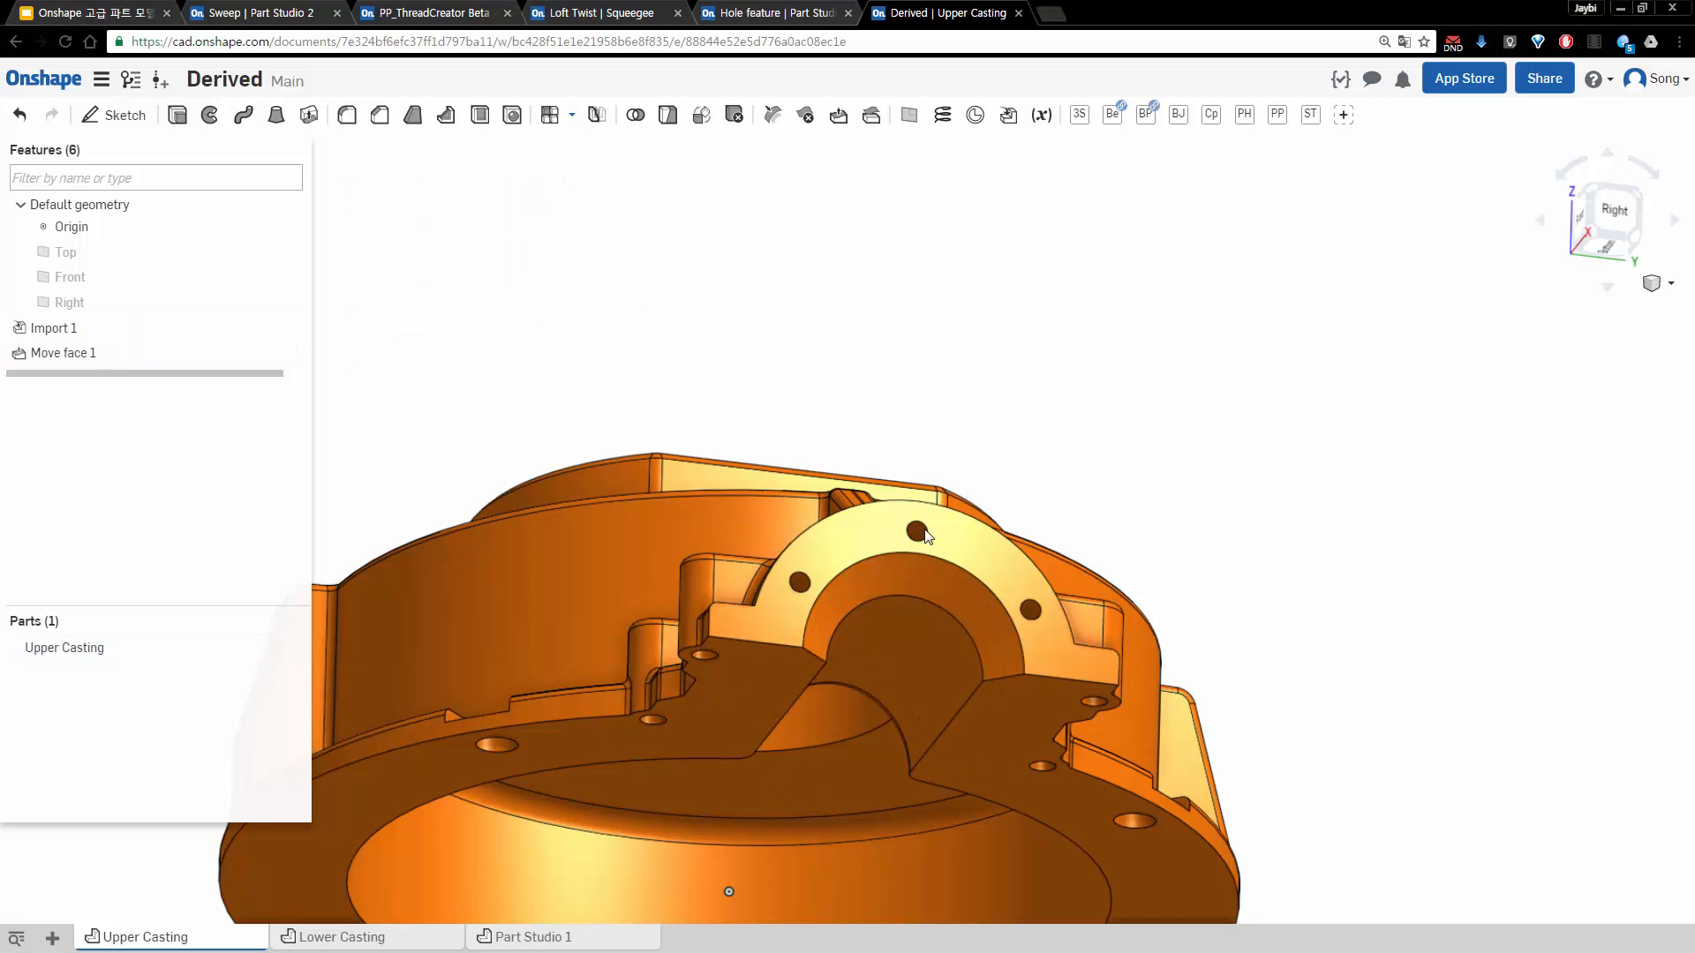
{"action": "right_click_drag", "start_coordinate": [924, 535], "coordinate": [488, 768]}
In the Lower Casting studio, offset the side flange's half-round bore face by 10 mm with Move face
{"action": "left_click", "coordinate": [386, 936]}
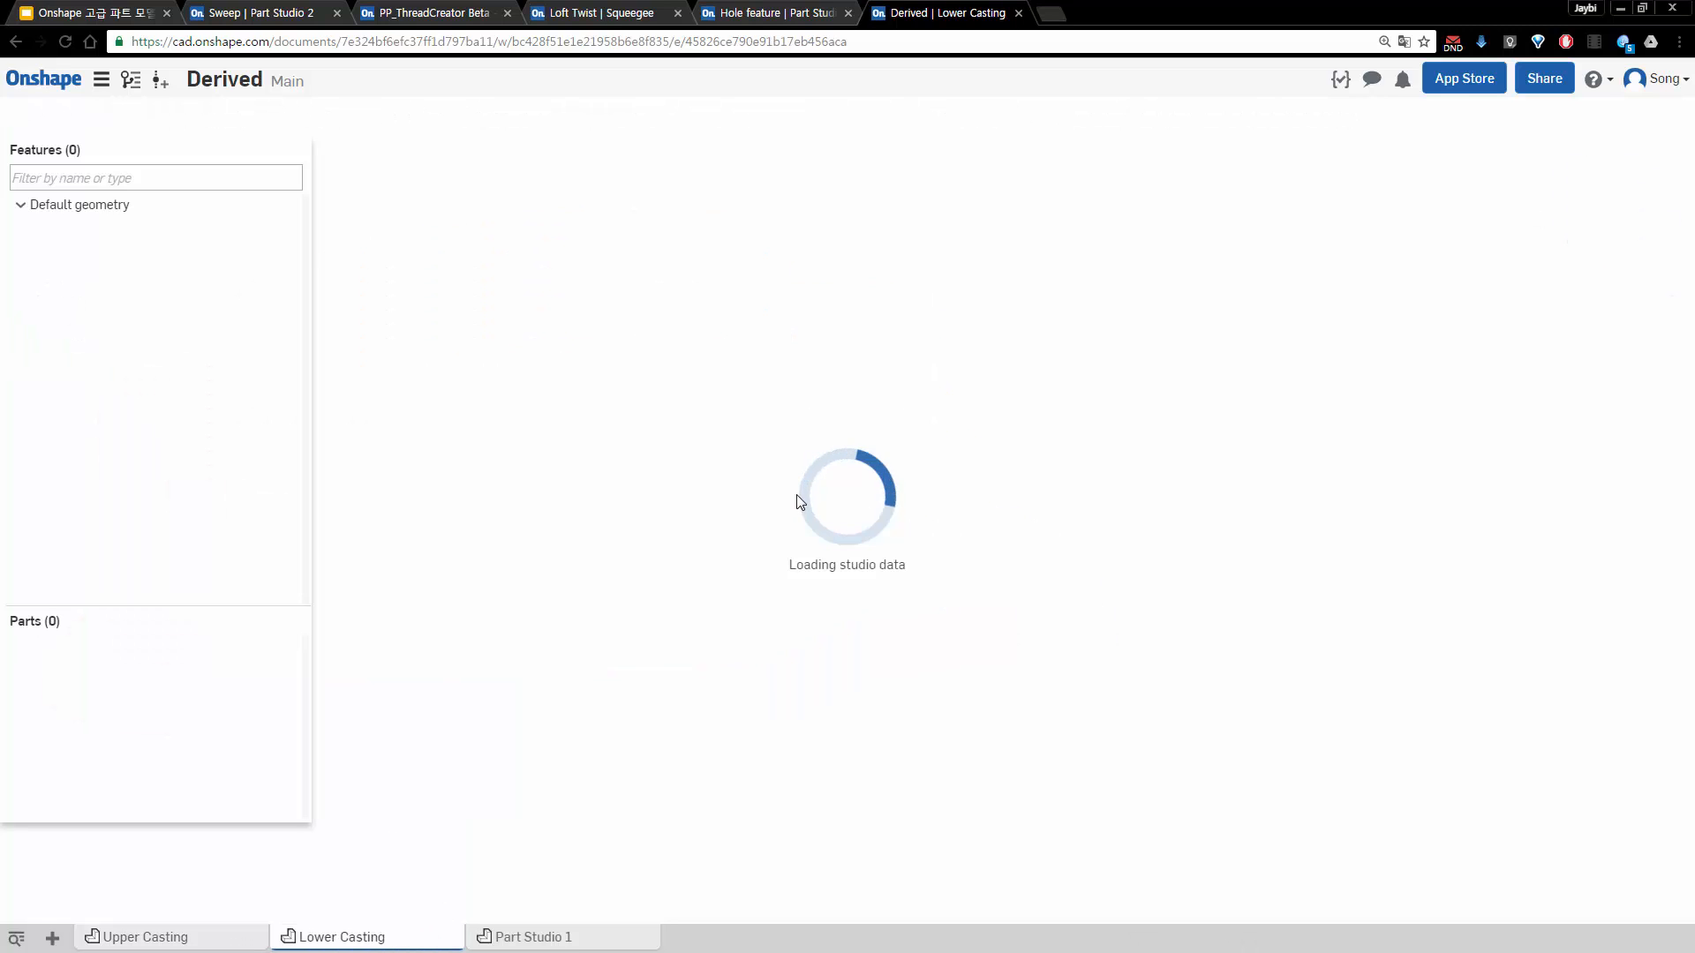
{"action": "right_click_drag", "start_coordinate": [1100, 476], "coordinate": [1176, 494]}
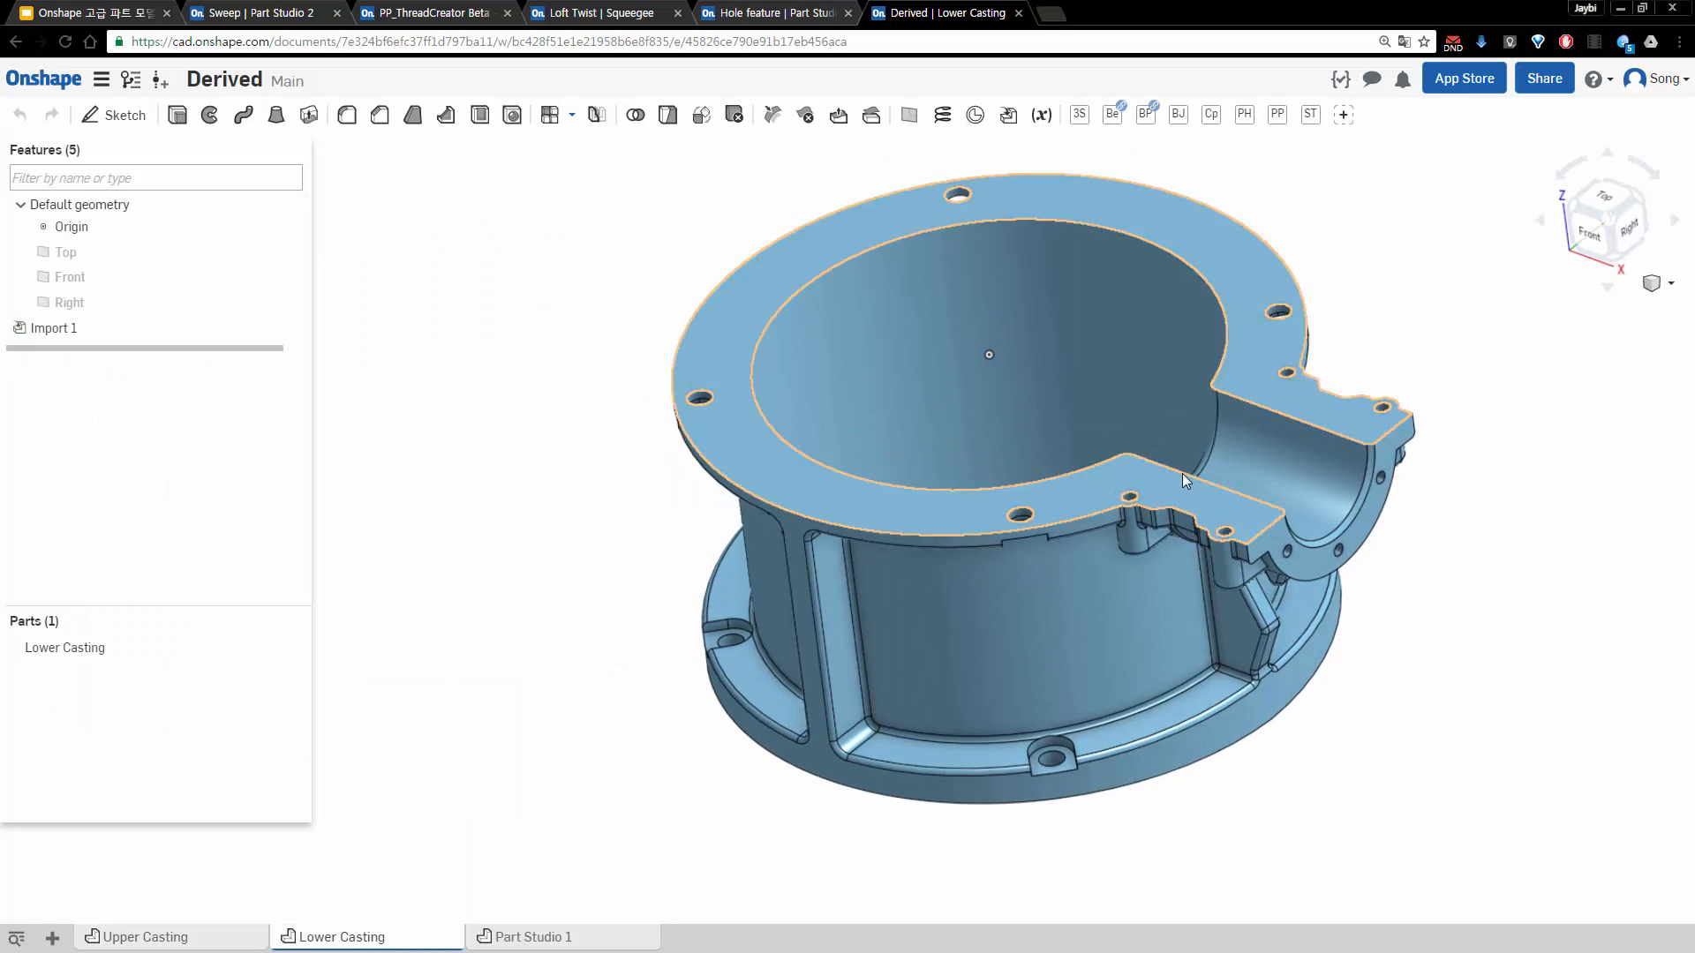
{"action": "middle_click_drag", "start_coordinate": [1183, 473], "coordinate": [913, 431]}
{"action": "left_click", "coordinate": [838, 115]}
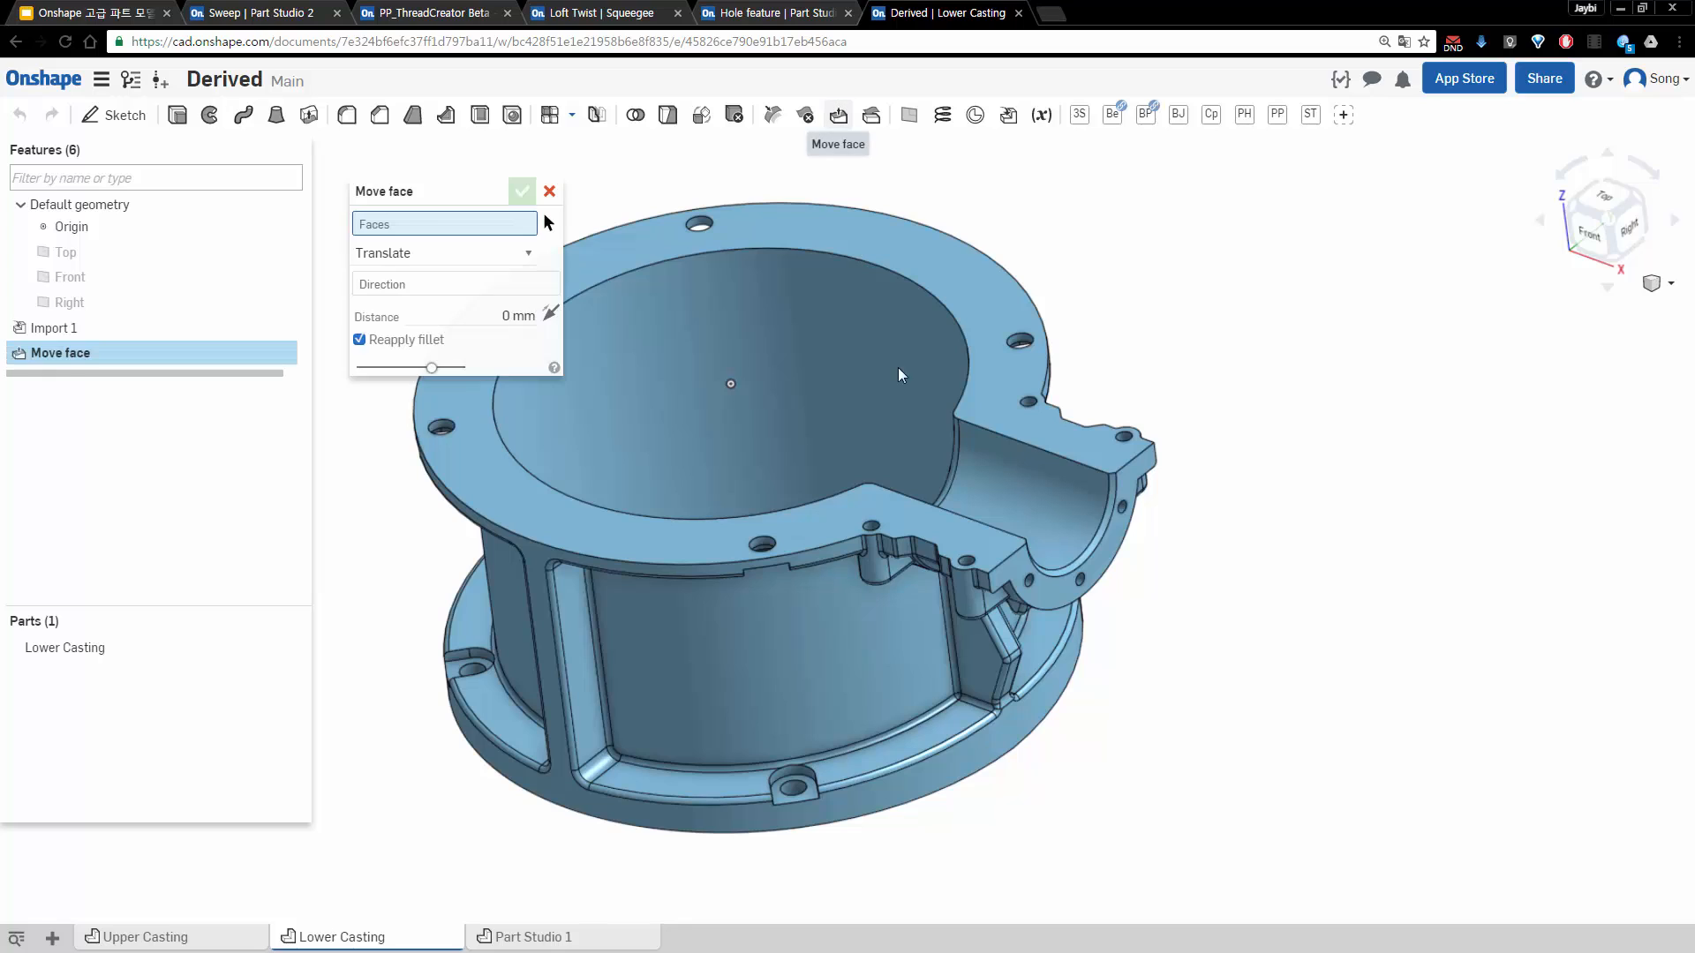
{"action": "left_click", "coordinate": [987, 492]}
{"action": "left_click", "coordinate": [492, 301]}
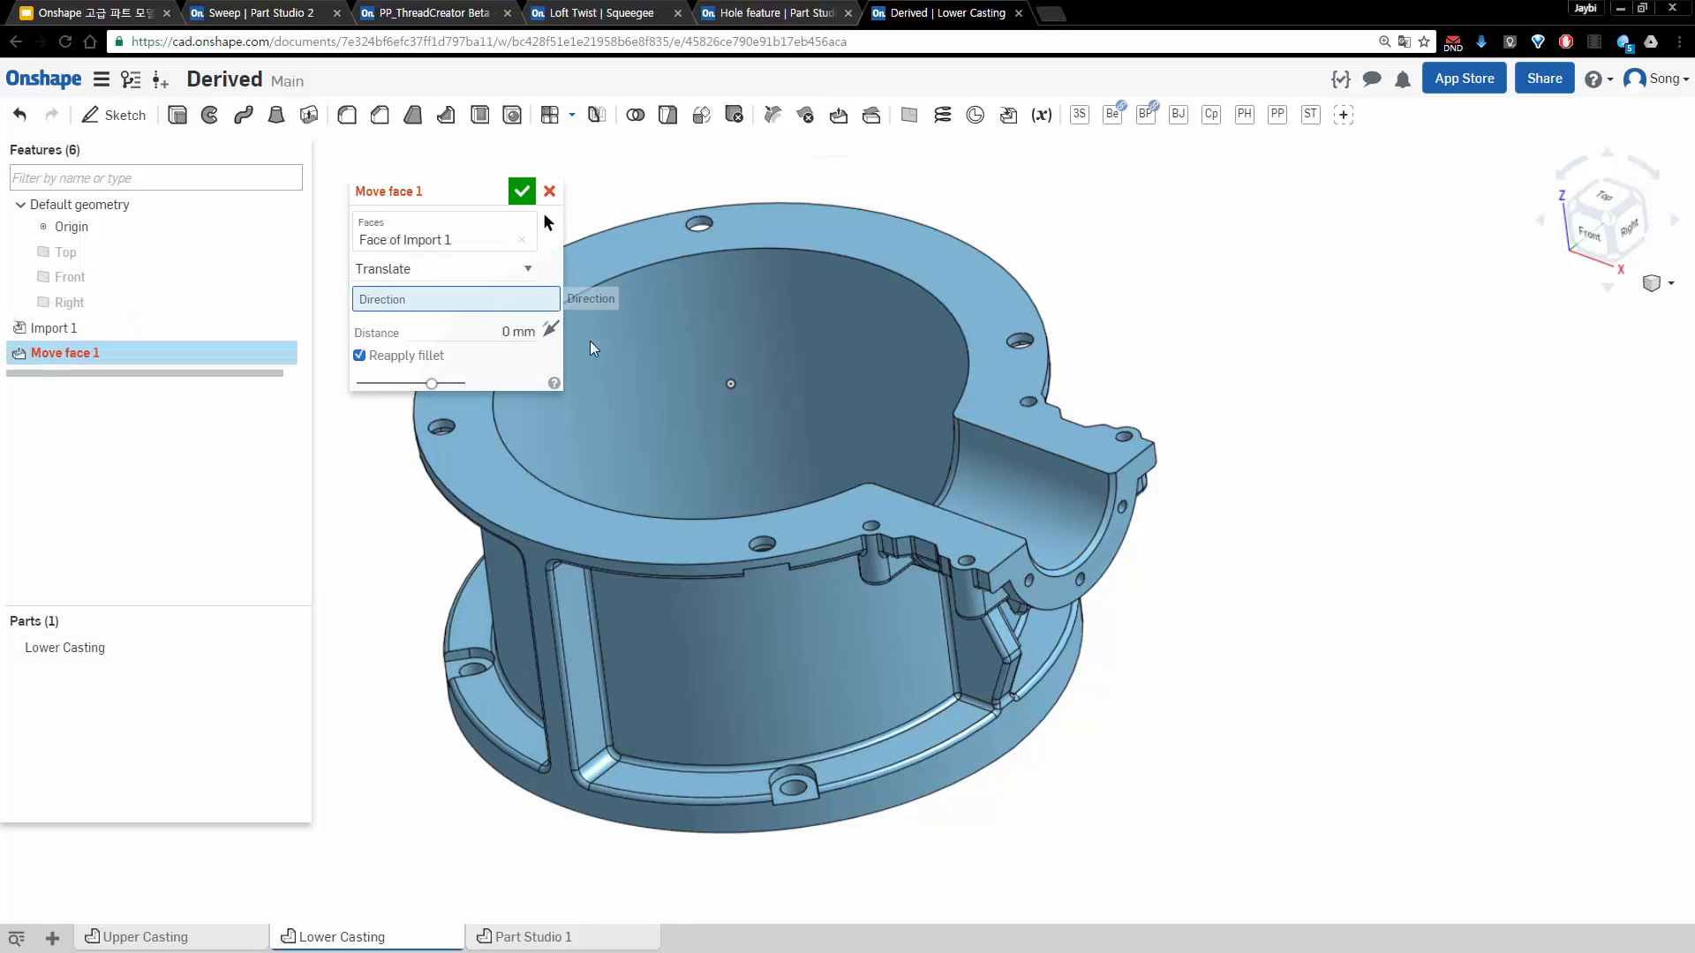
{"action": "left_click", "coordinate": [441, 269]}
{"action": "left_click", "coordinate": [375, 329]}
{"action": "left_click", "coordinate": [504, 297]}
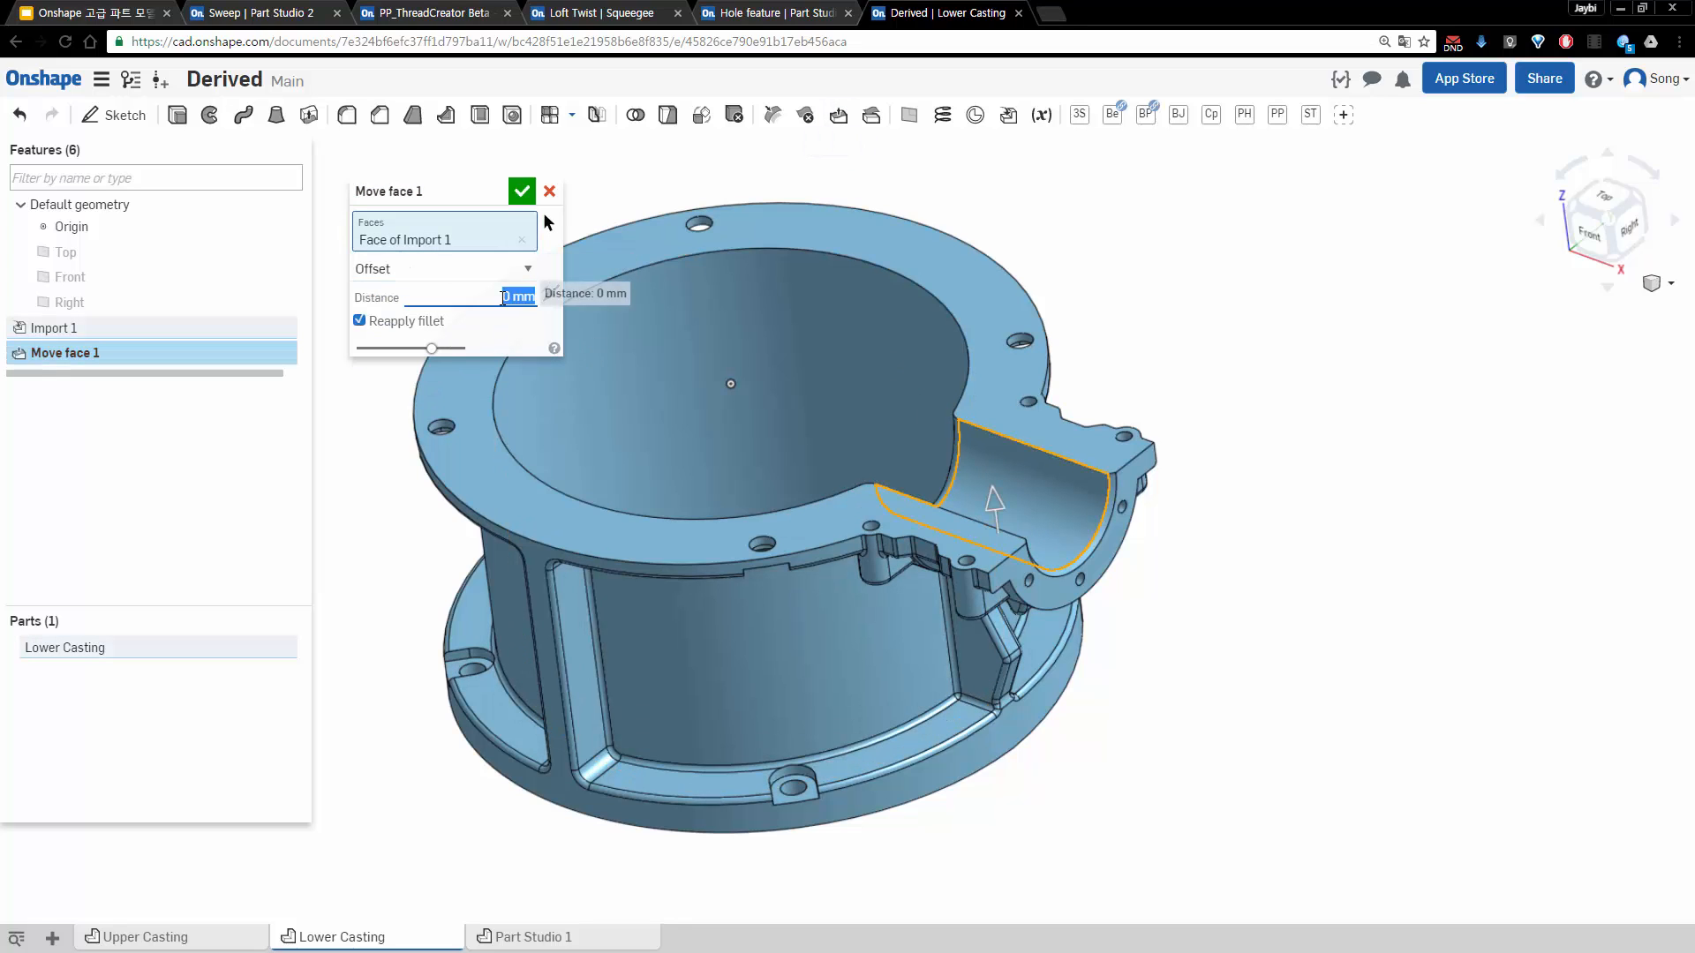
{"action": "type", "text": "10"}
{"action": "key", "text": "Return"}
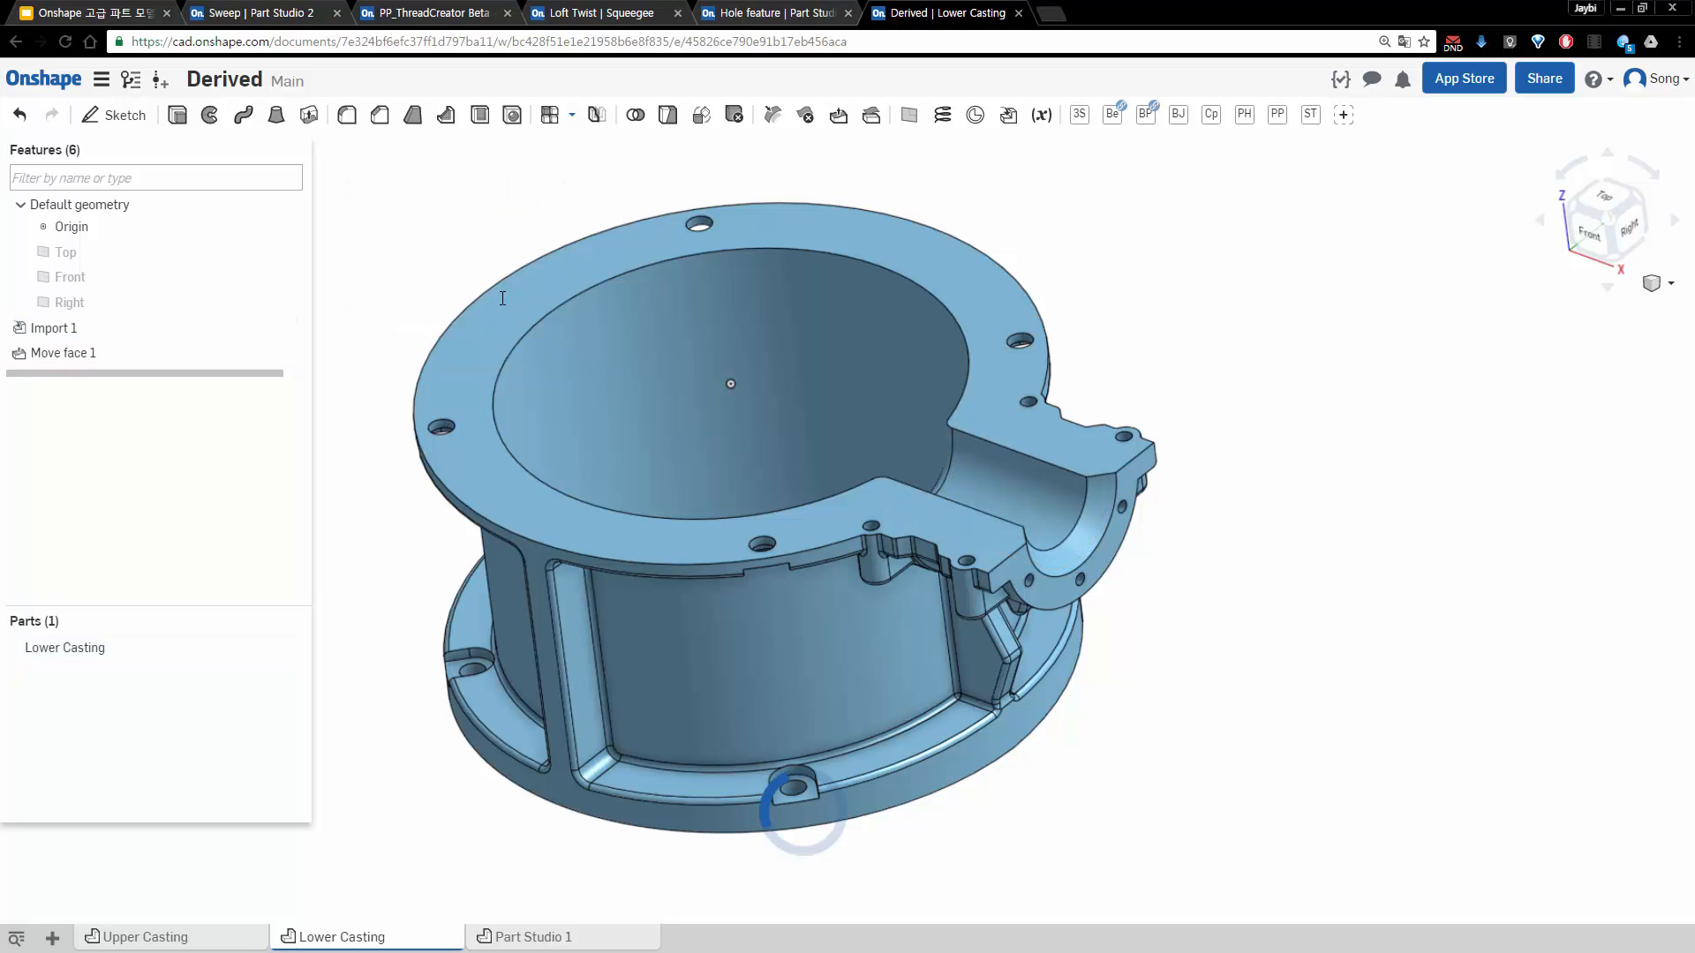
{"action": "right_click_drag", "start_coordinate": [1203, 632], "coordinate": [1058, 657]}
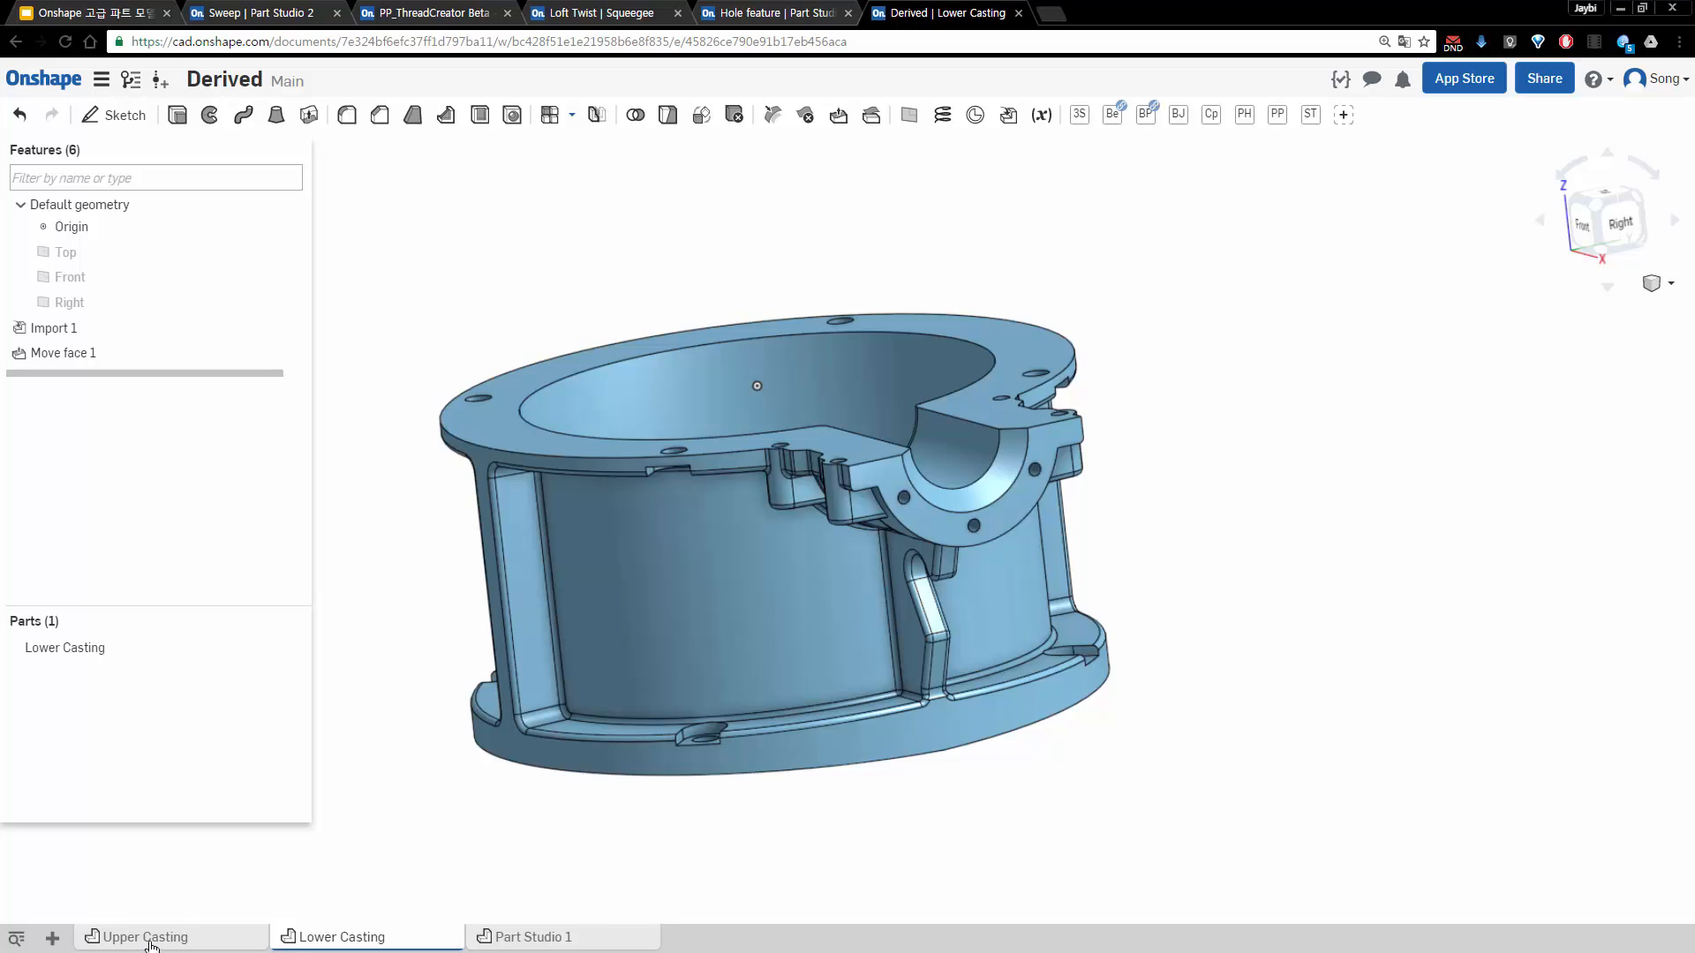
Return to Part Studio 1 and examine how the changed casting bores meet the blue flange ring's opening
{"action": "left_click", "coordinate": [512, 936]}
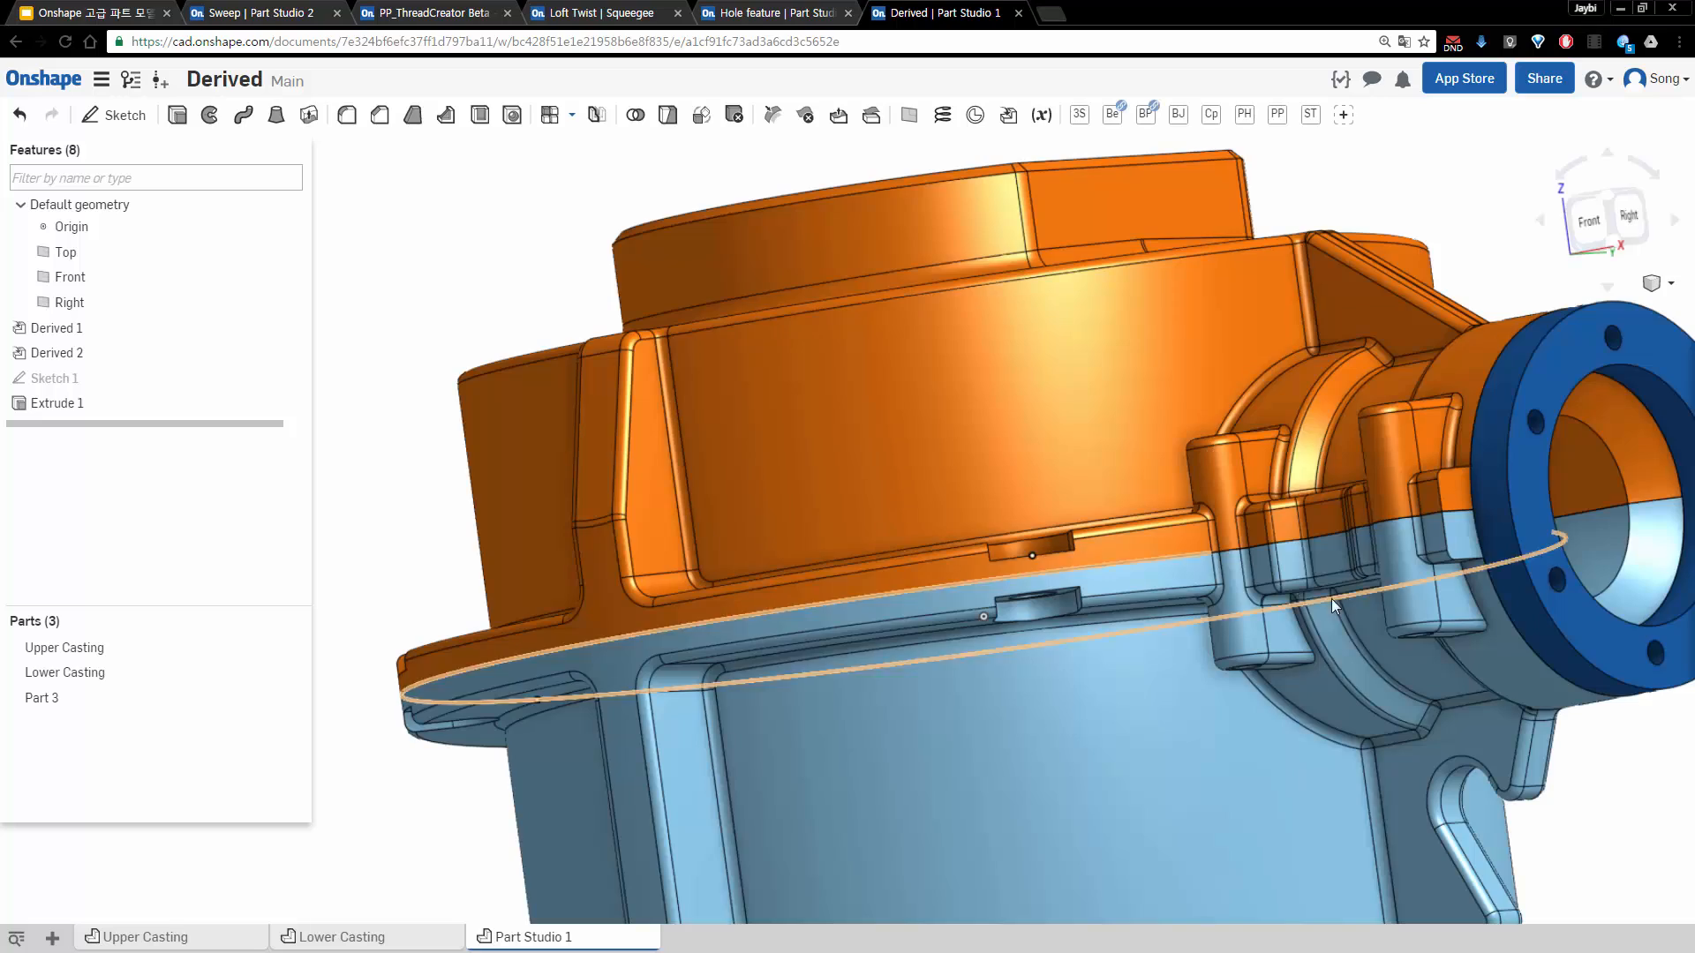
{"action": "right_click_drag", "start_coordinate": [1649, 516], "coordinate": [1510, 541]}
{"action": "middle_click_drag", "start_coordinate": [1508, 538], "coordinate": [978, 500]}
{"action": "right_click_drag", "start_coordinate": [978, 500], "coordinate": [1086, 540]}
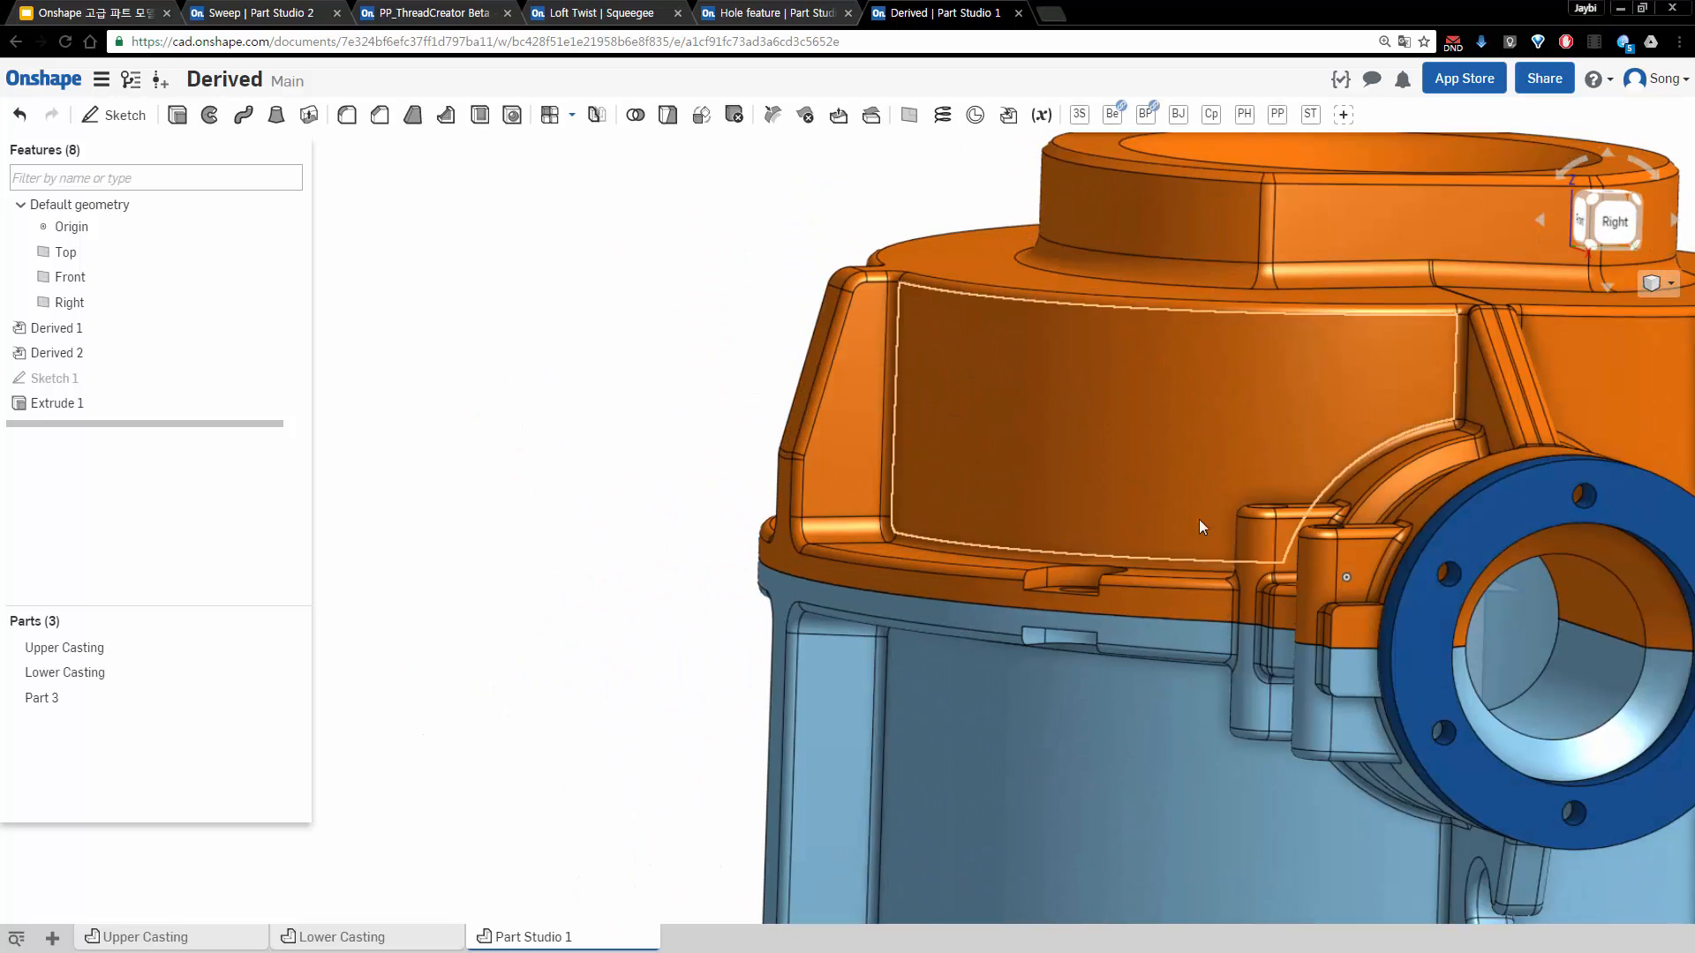
{"action": "middle_click_drag", "start_coordinate": [1224, 518], "coordinate": [893, 423]}
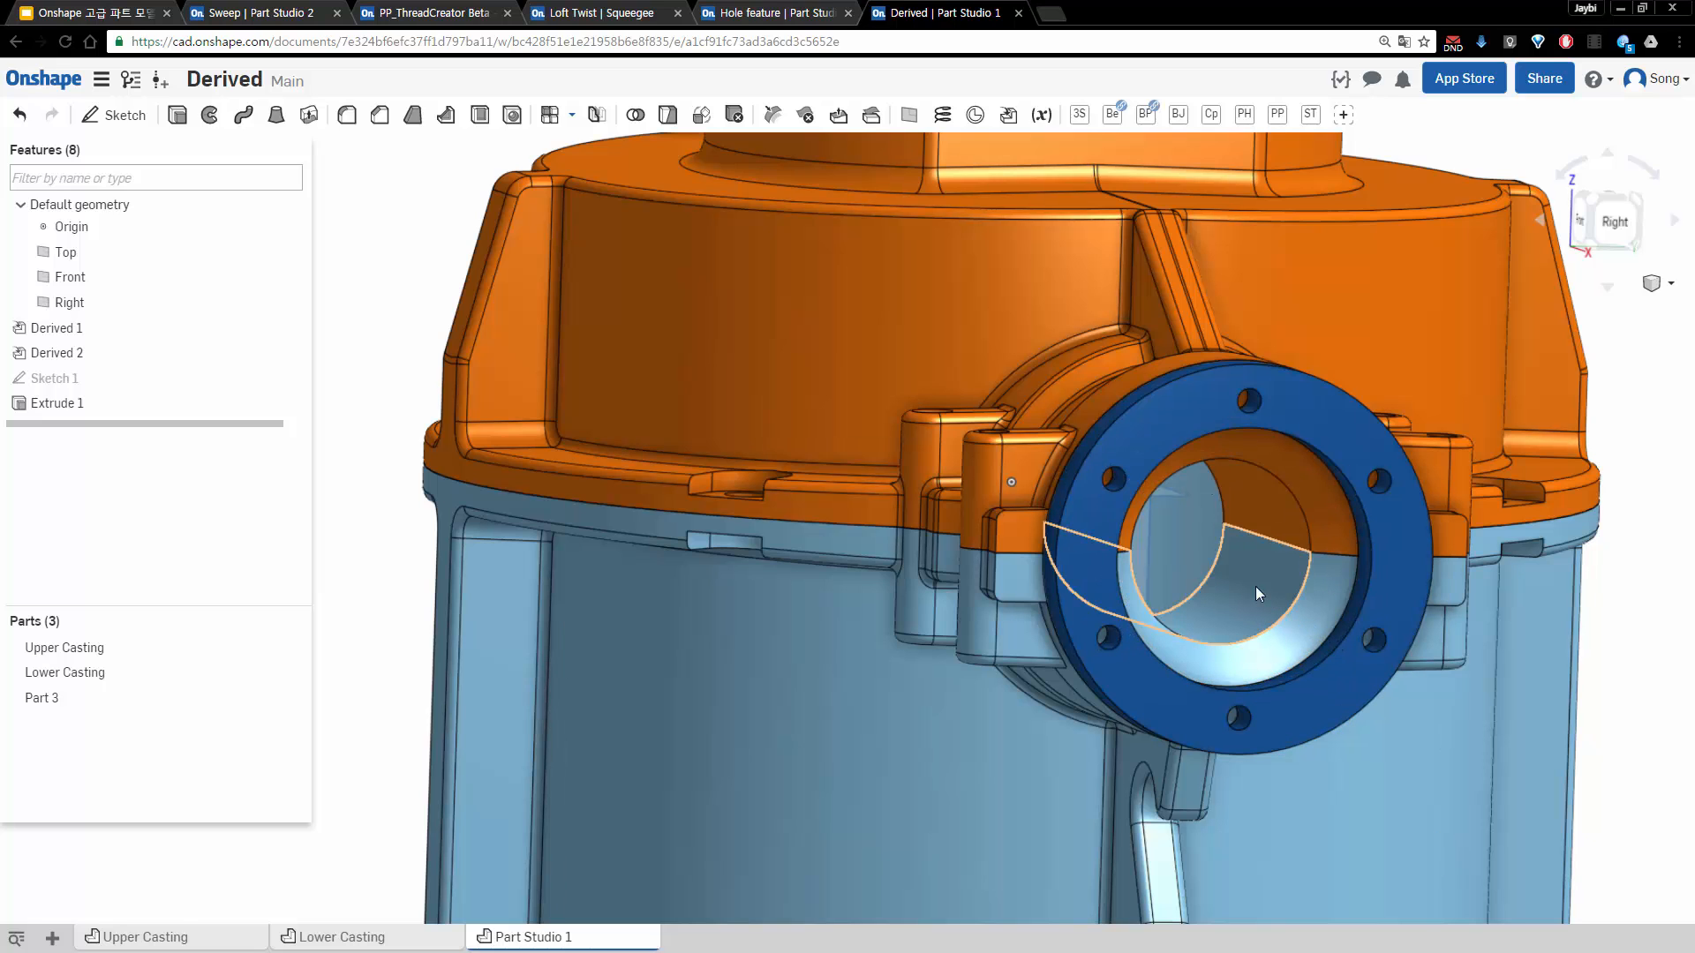
{"action": "right_click_drag", "start_coordinate": [929, 533], "coordinate": [1073, 586]}
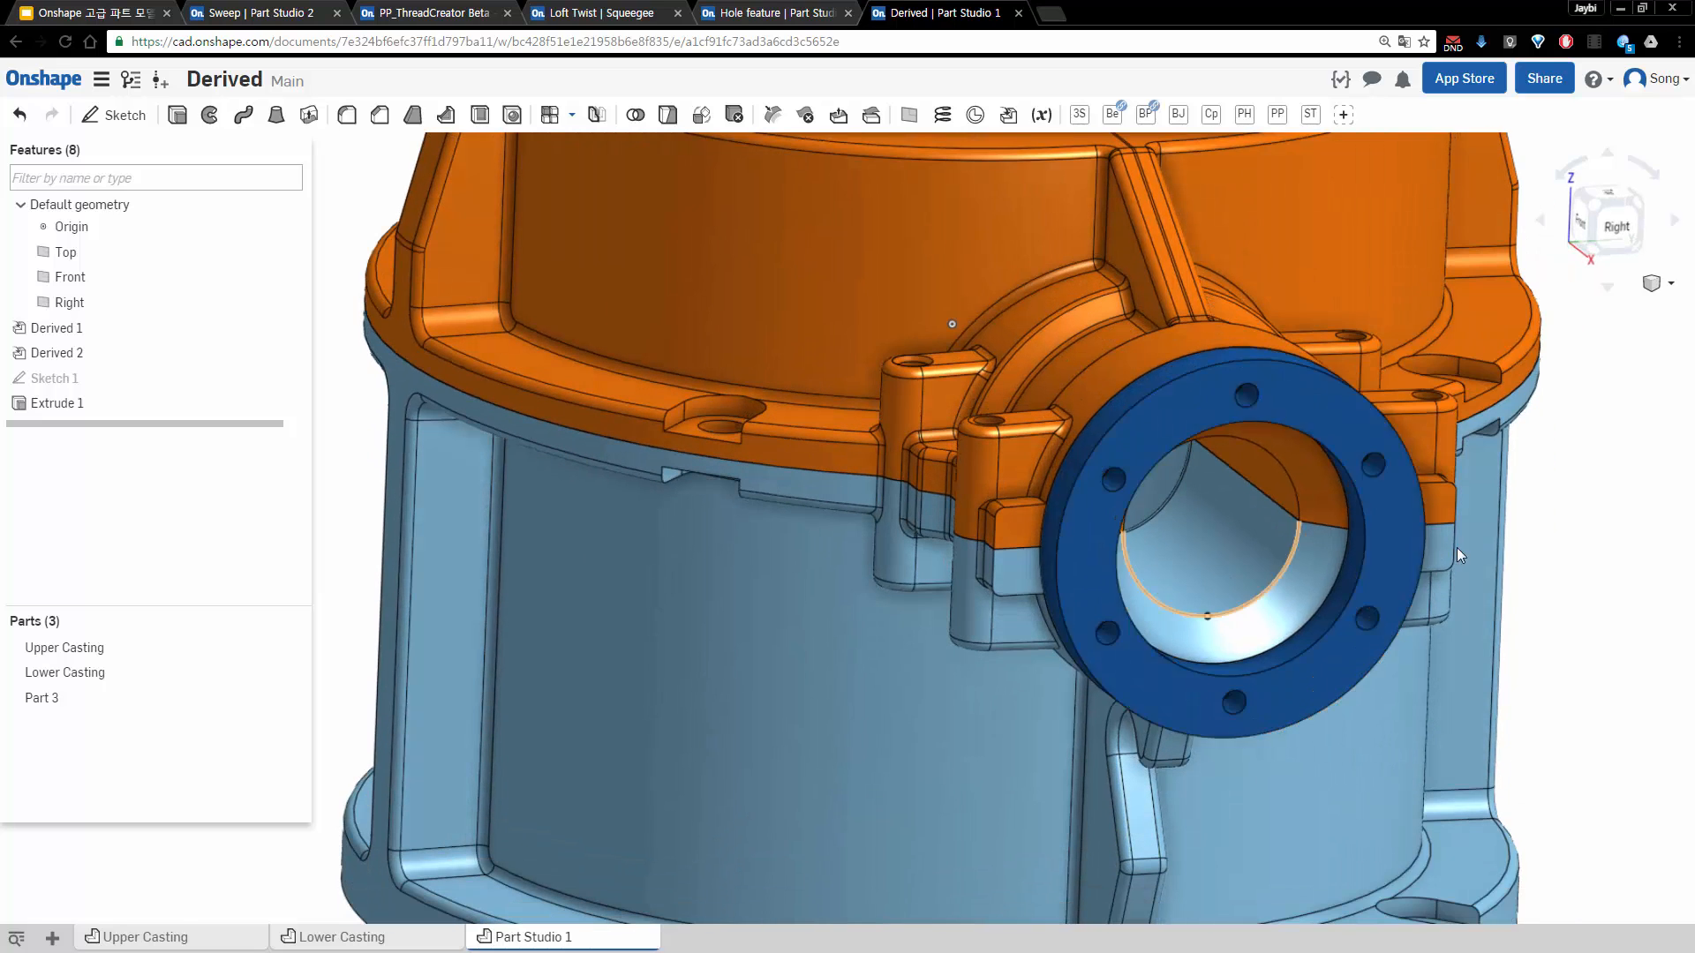
{"action": "scroll", "coordinate": [1630, 560], "scroll_direction": "down", "scroll_amount": 1}
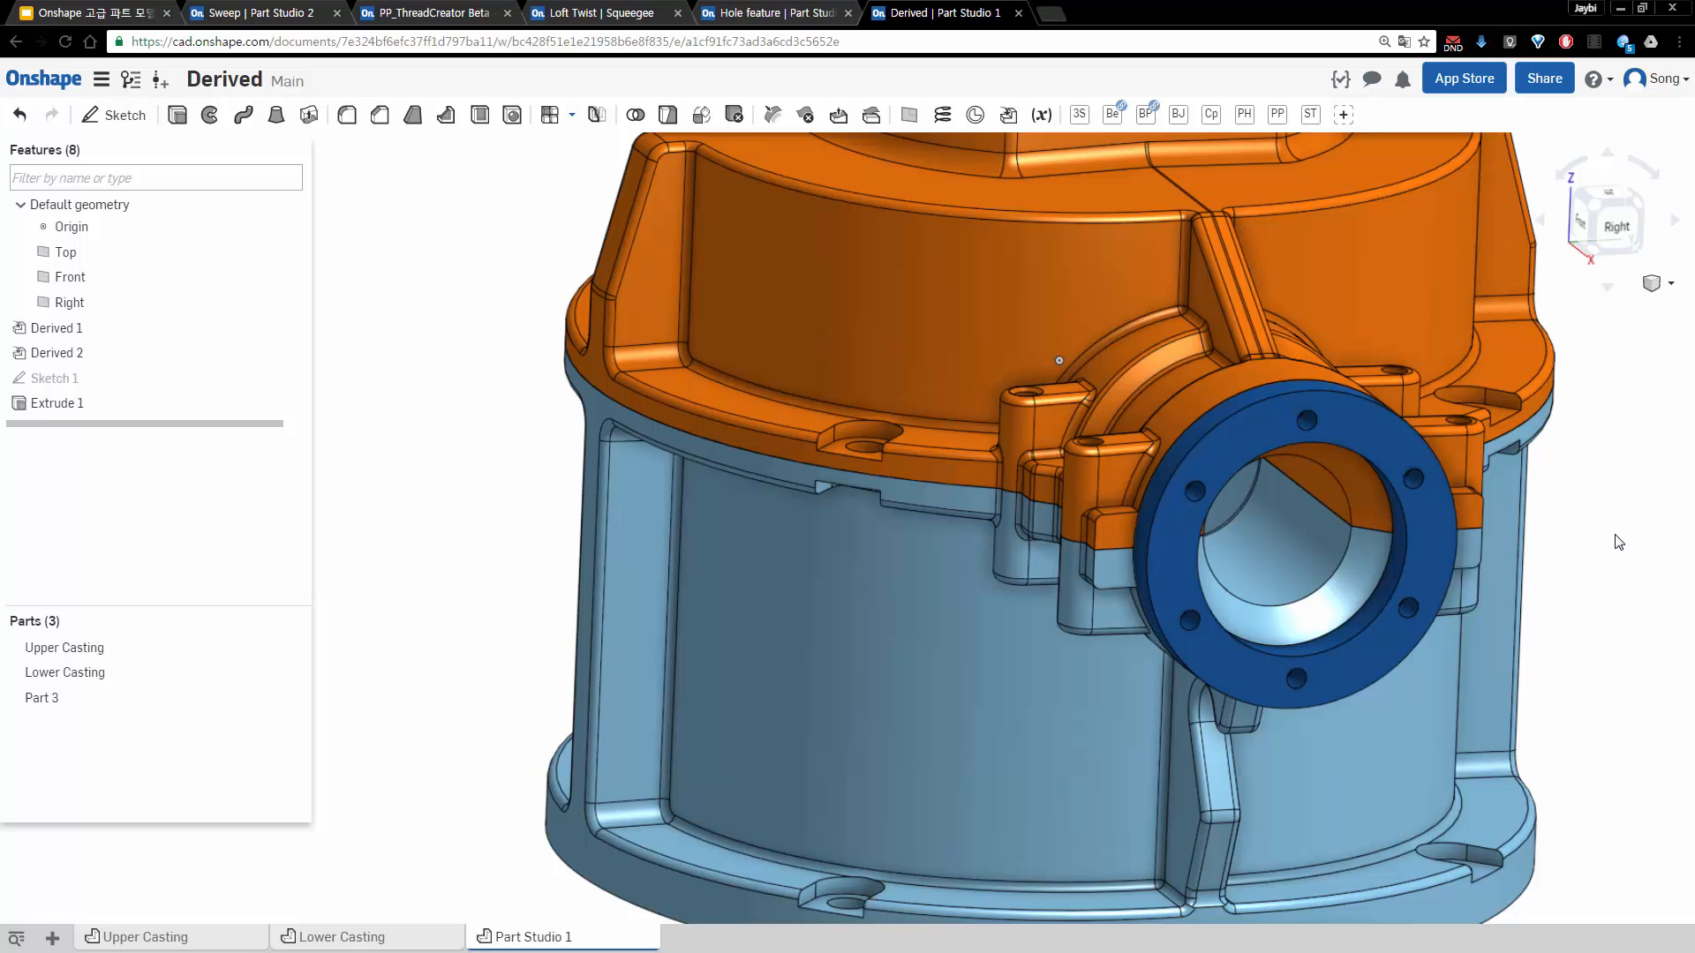
{"action": "right_click_drag", "start_coordinate": [1562, 576], "coordinate": [1606, 591]}
{"action": "scroll", "coordinate": [1452, 572], "scroll_direction": "down", "scroll_amount": 3}
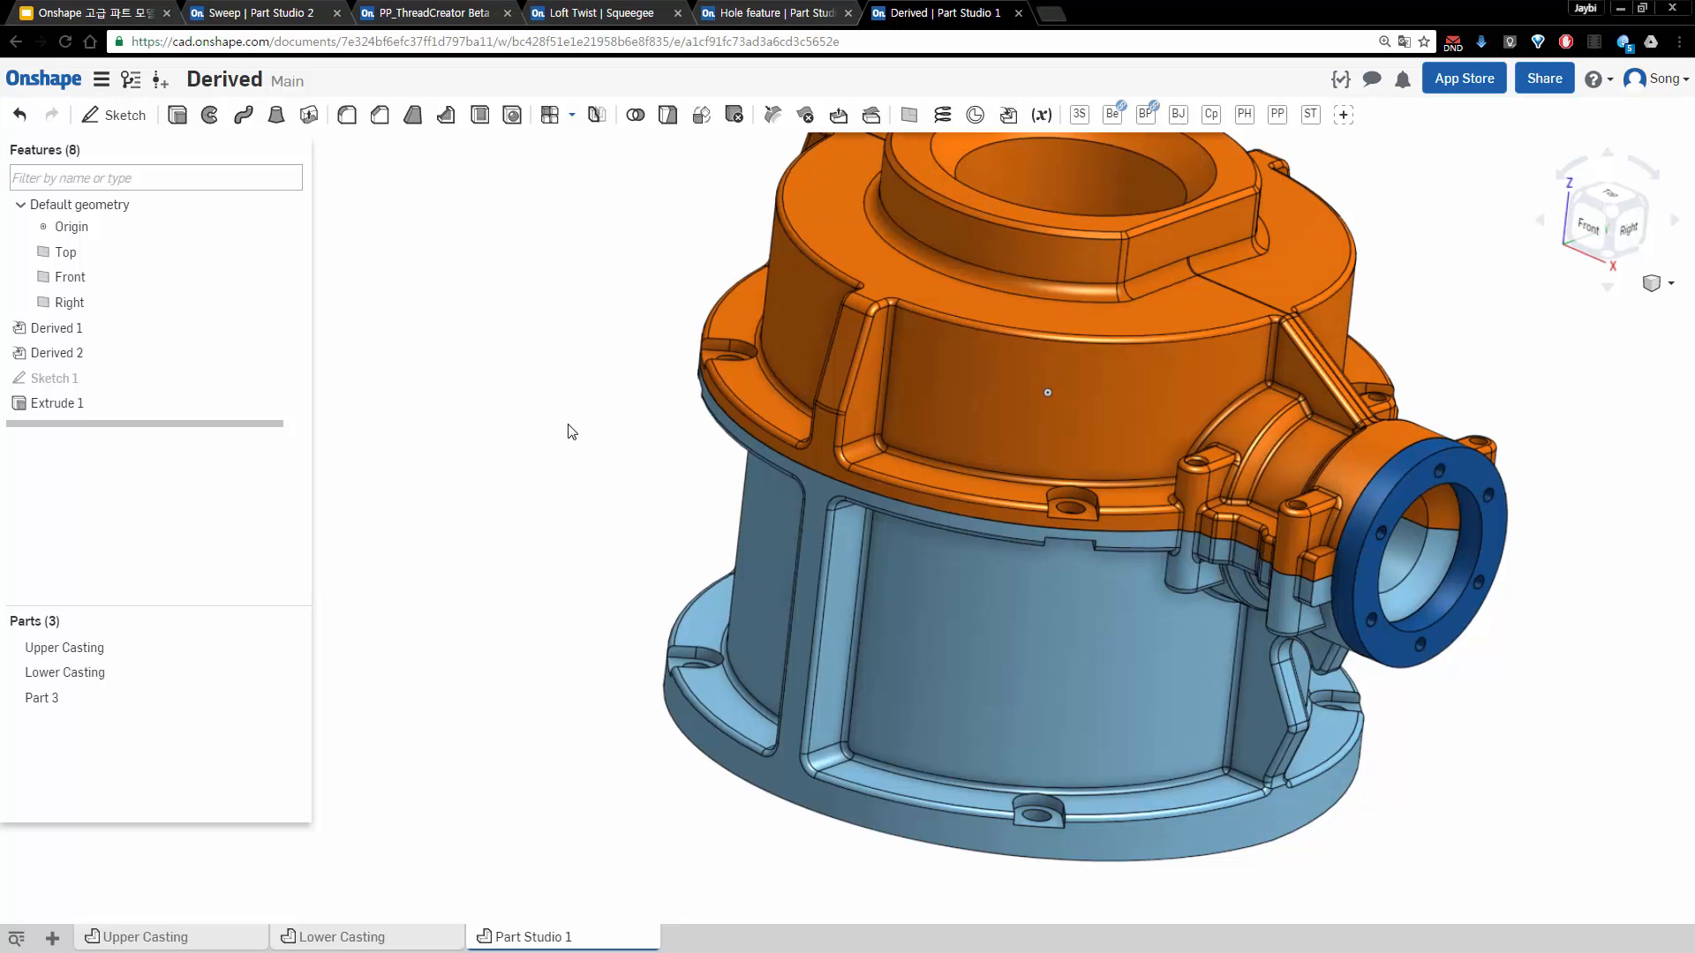
{"action": "right_click_drag", "start_coordinate": [572, 427], "coordinate": [513, 339]}
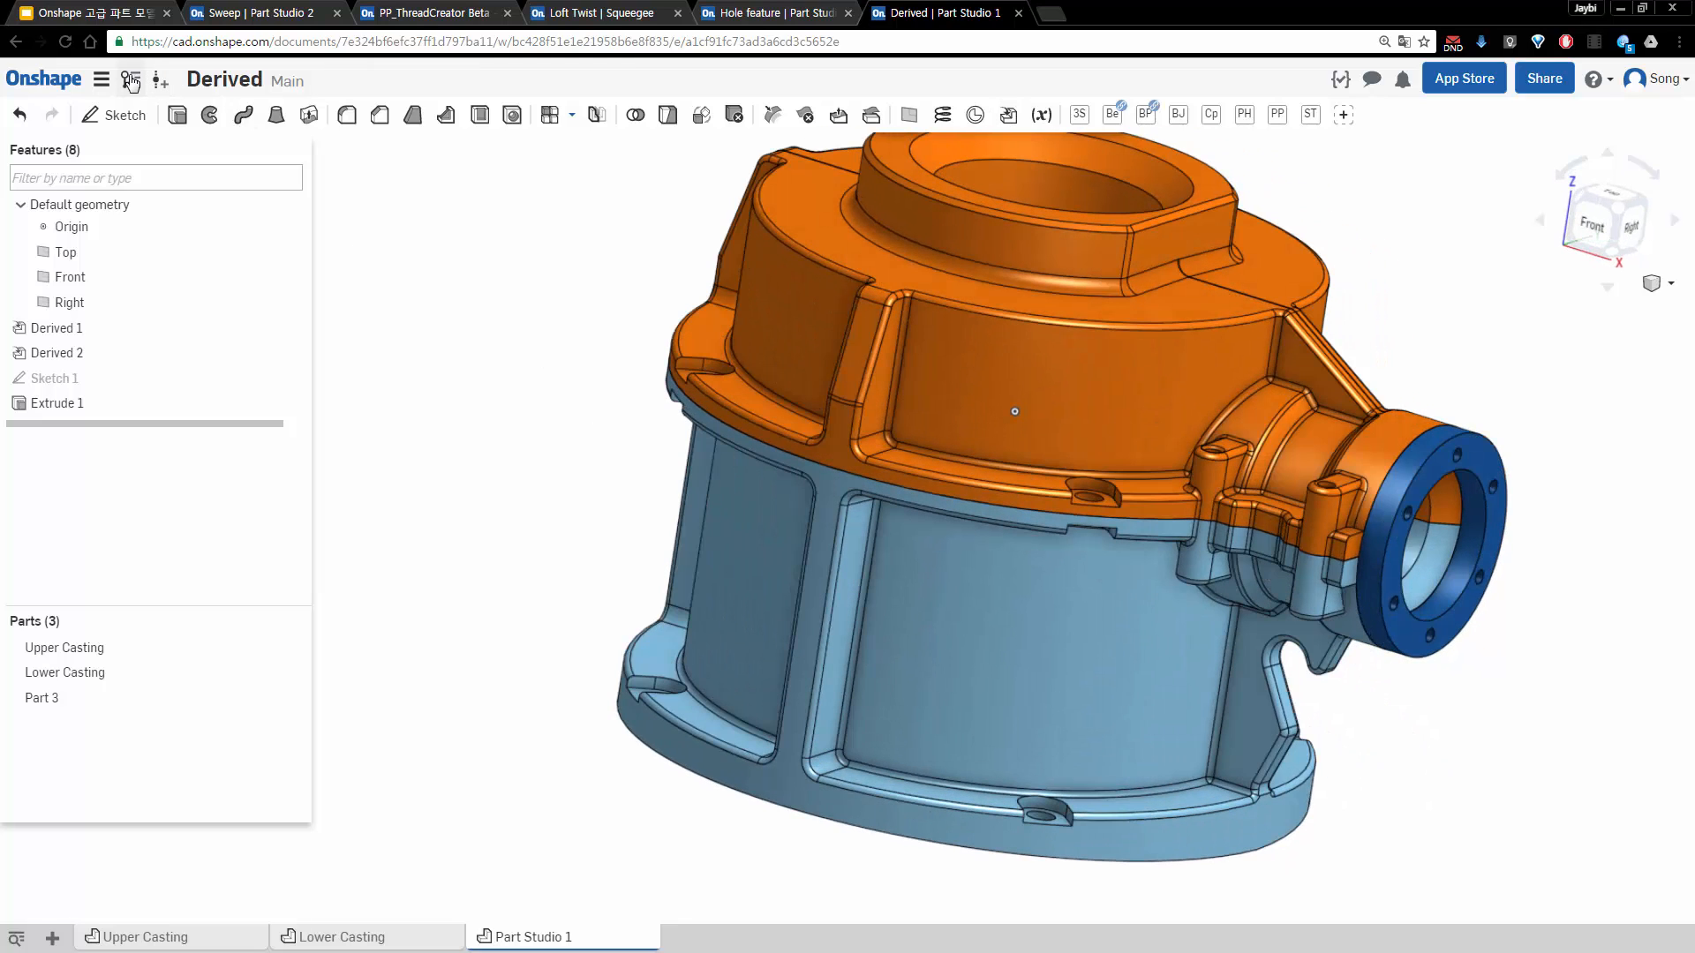
Show the document's versions and history, then open version V1 and inspect the castings with the flange ring
{"action": "left_click", "coordinate": [161, 81]}
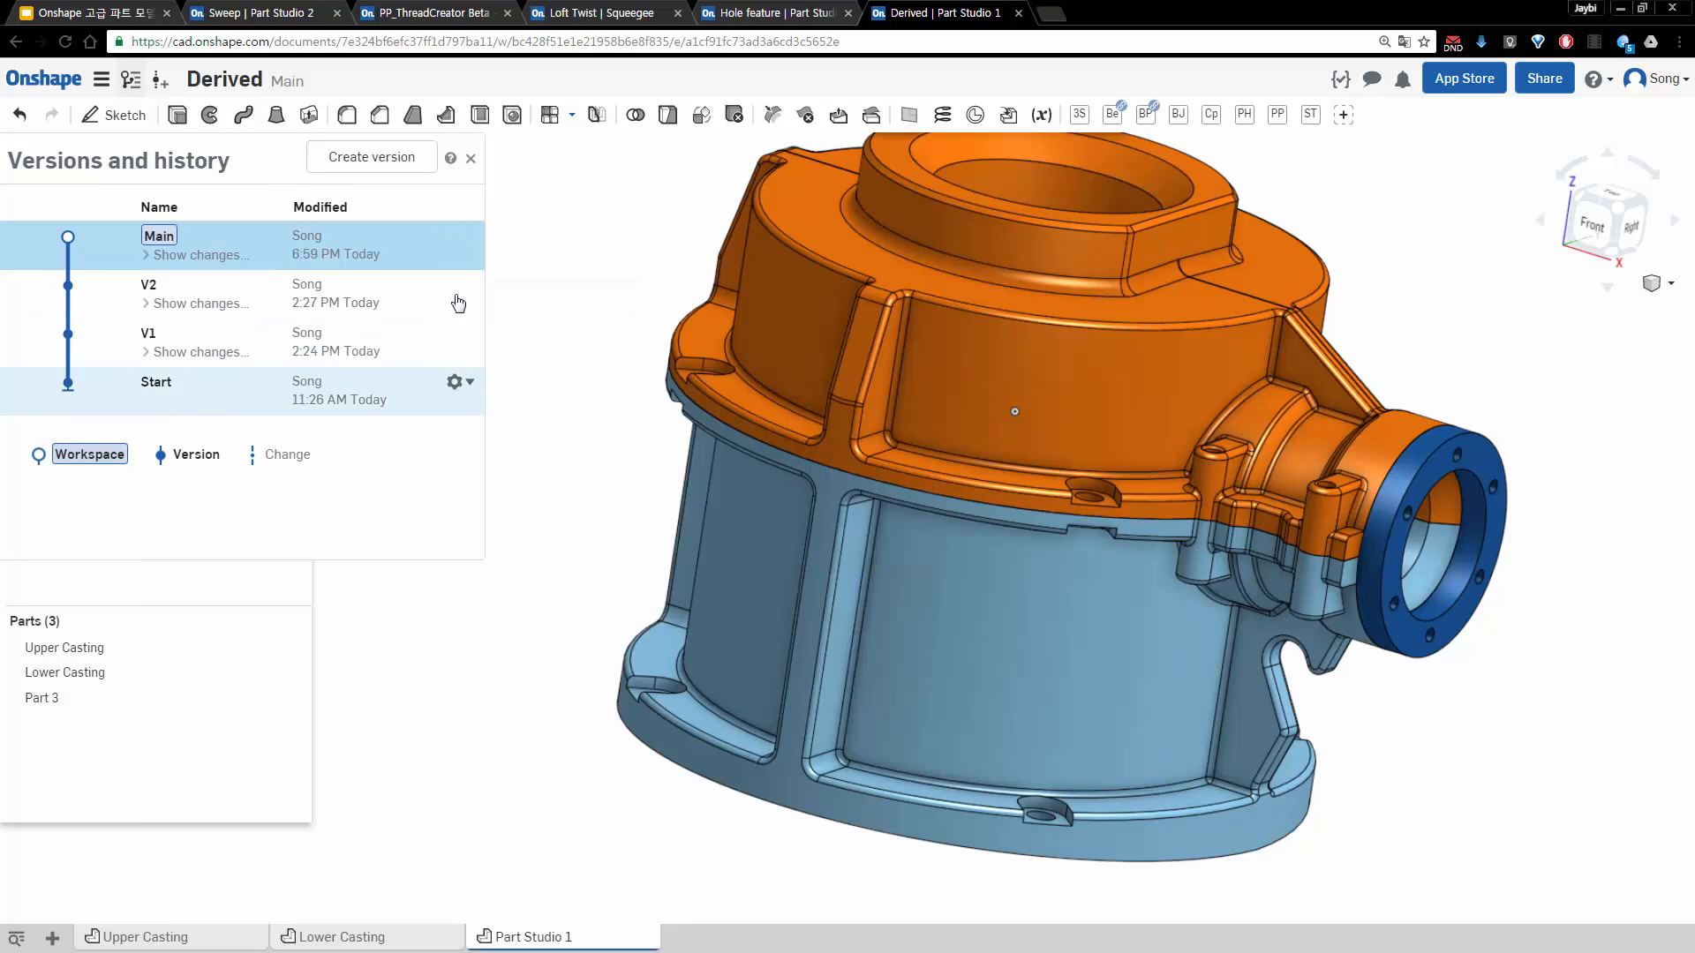
{"action": "left_click", "coordinate": [470, 161]}
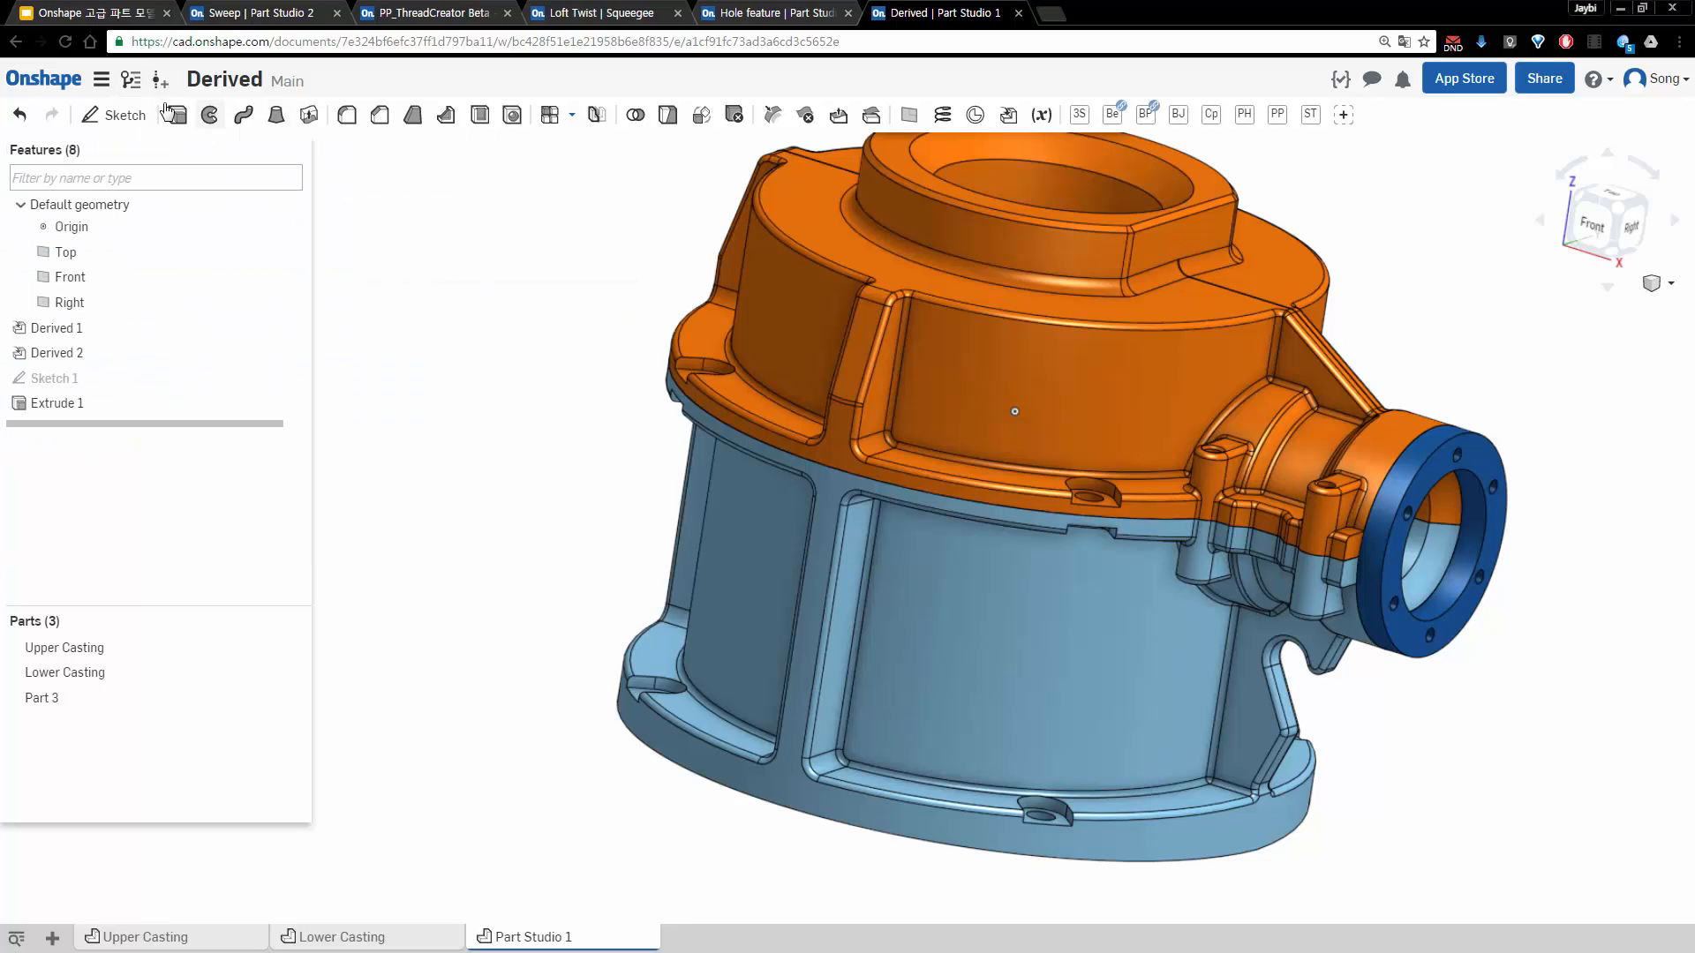
{"action": "left_click", "coordinate": [131, 78]}
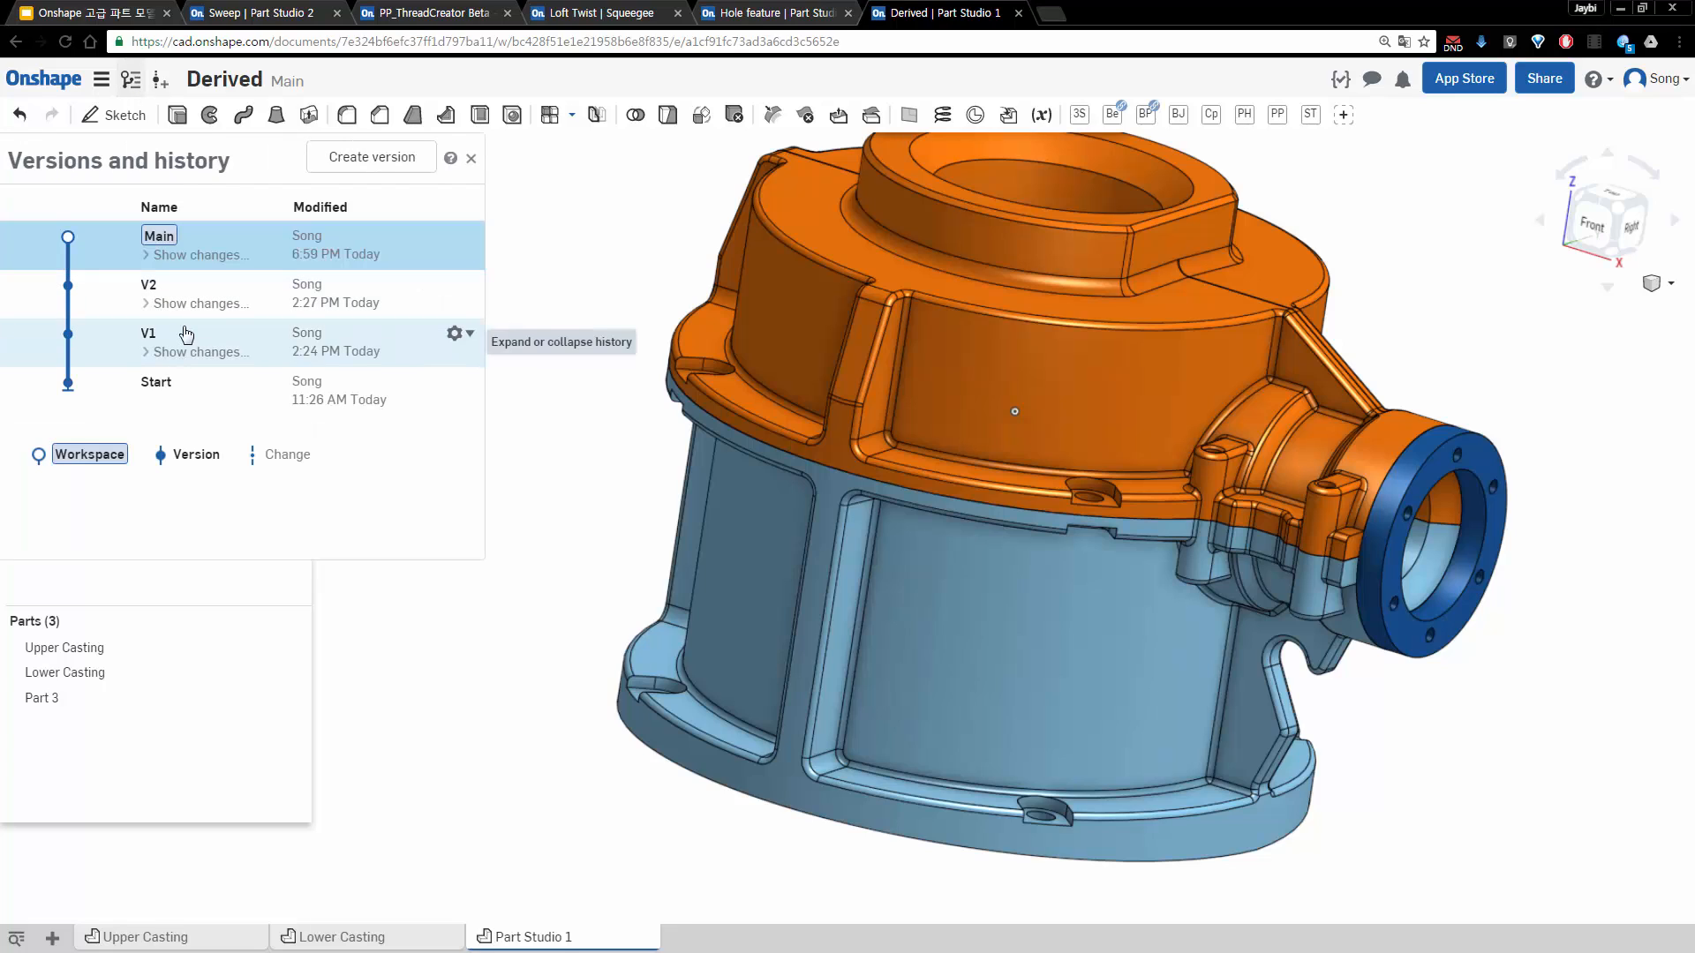
{"action": "left_click", "coordinate": [181, 335]}
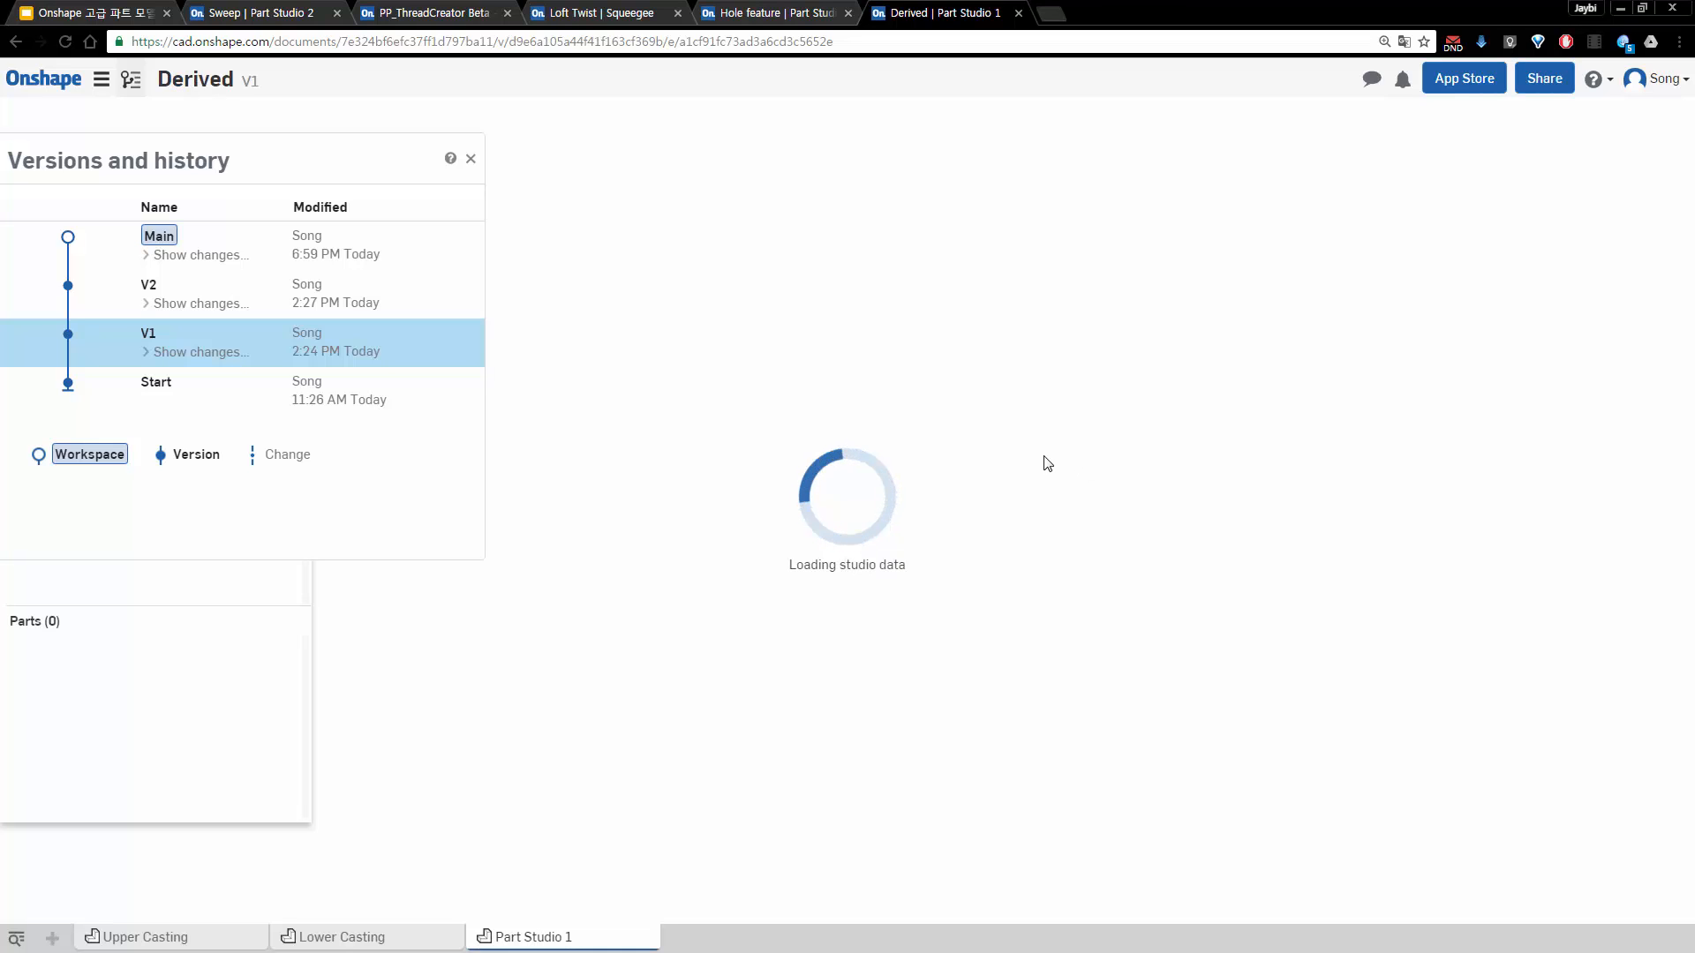
{"action": "right_click_drag", "start_coordinate": [1344, 648], "coordinate": [1309, 613]}
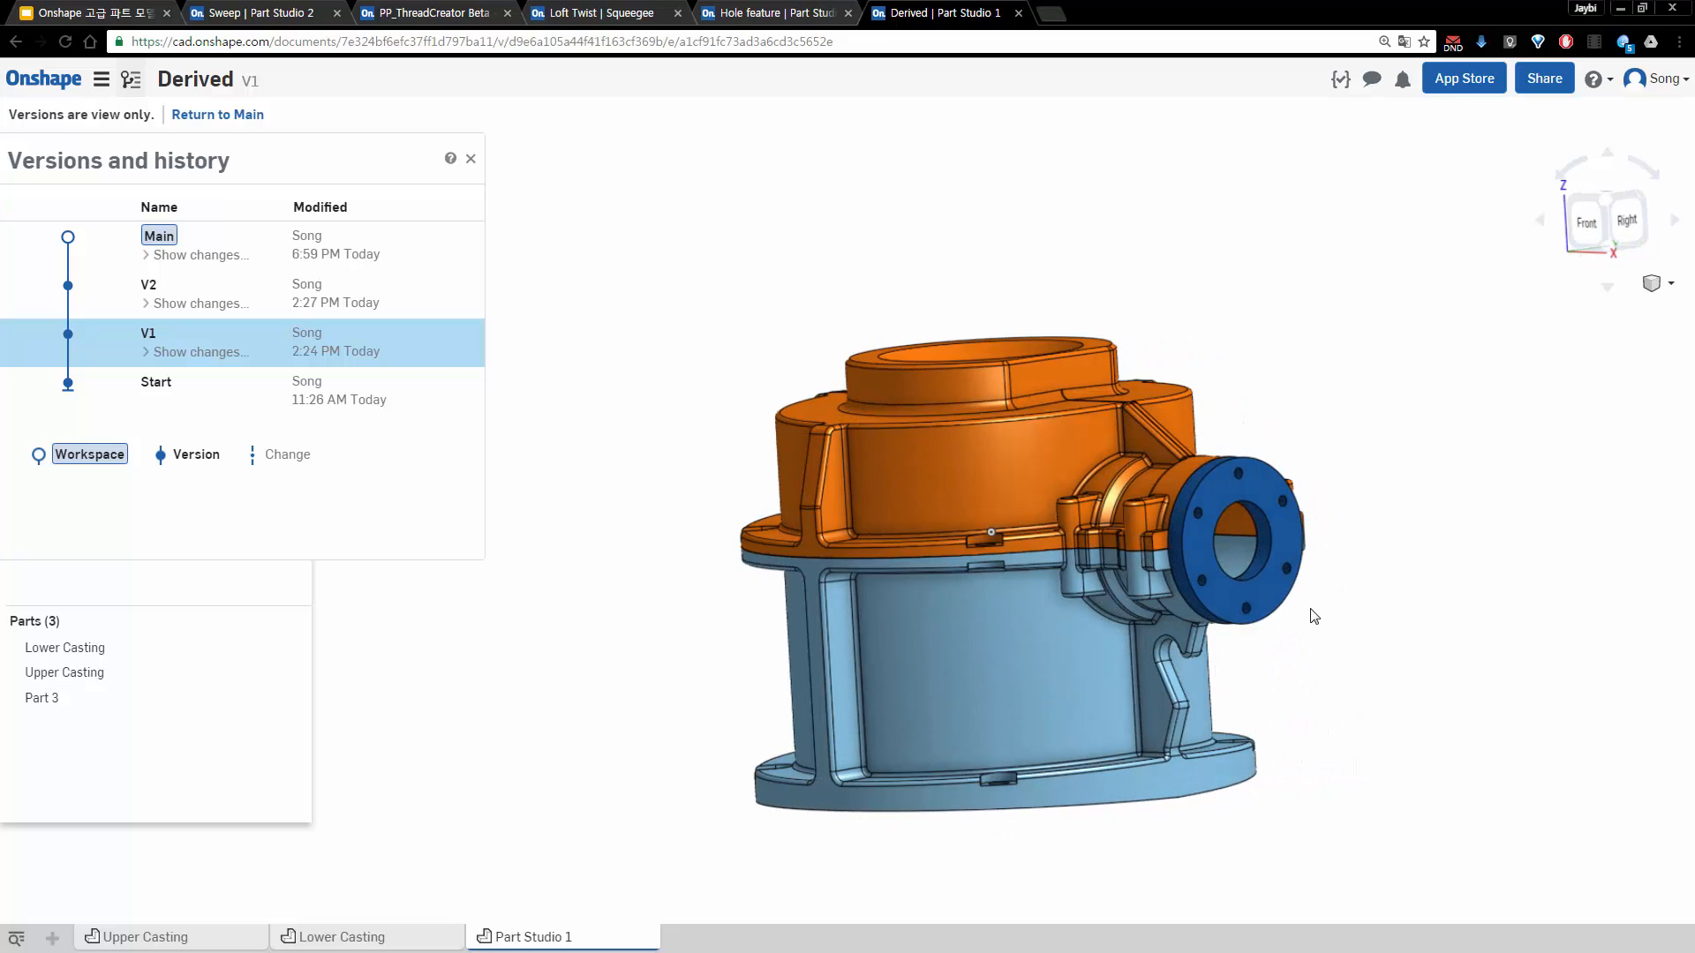
Open version V2 of the document and inspect the side flange of the two castings
{"action": "left_click", "coordinate": [244, 286]}
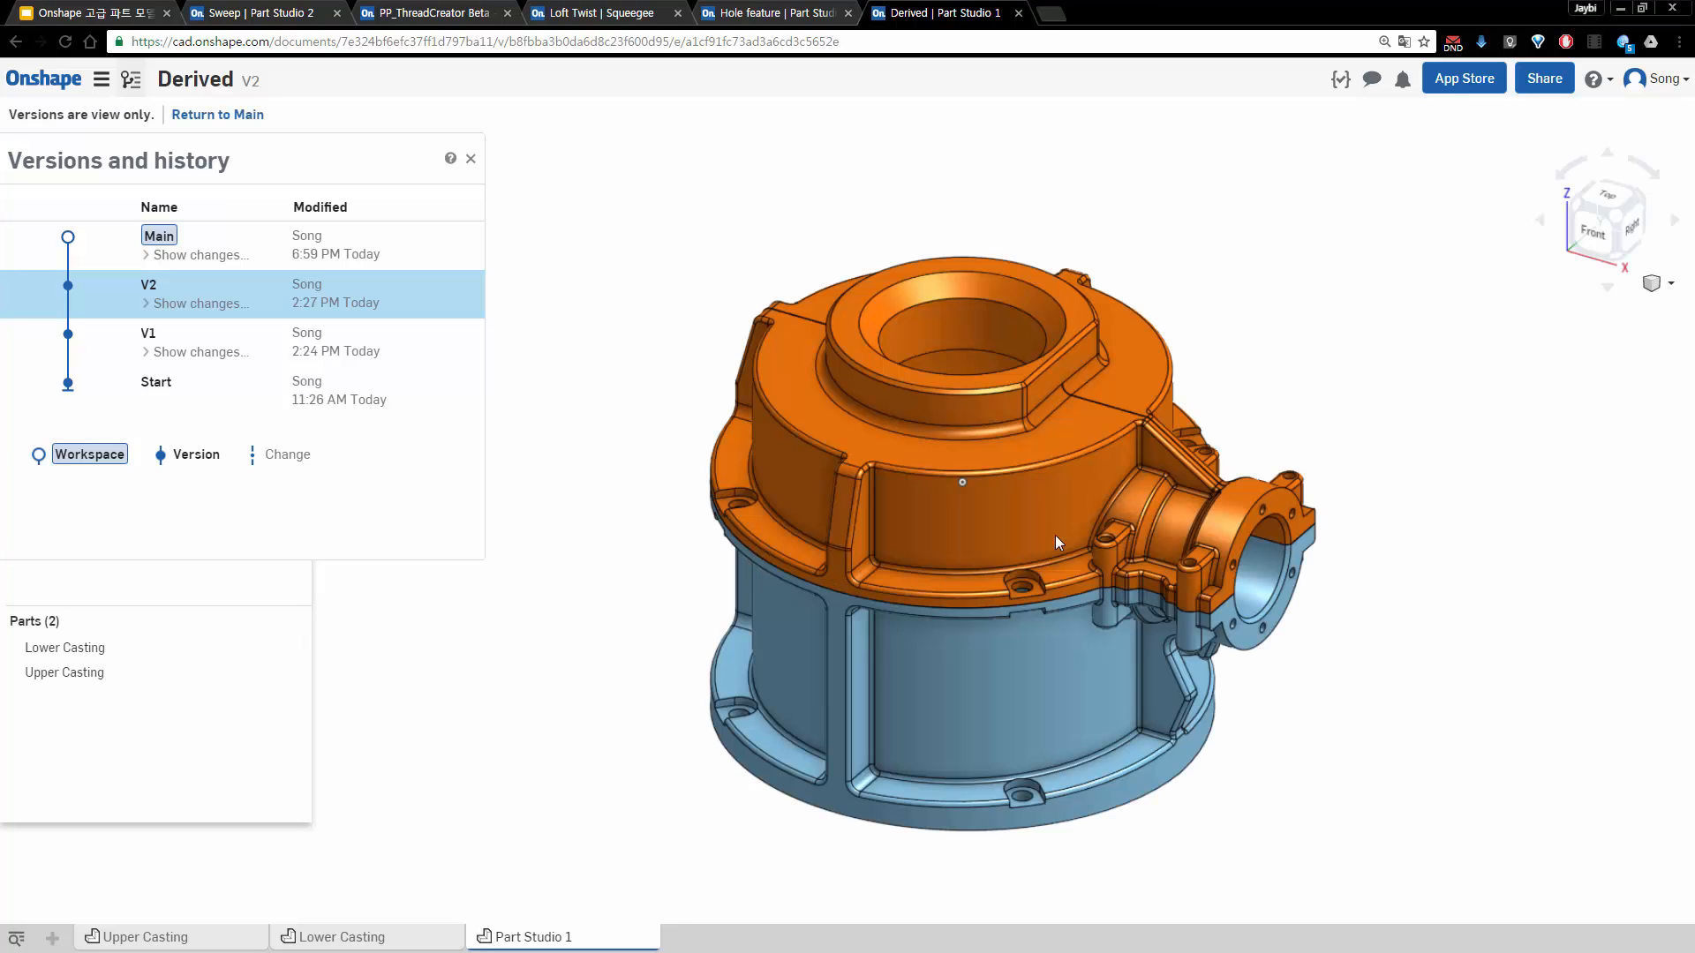
{"action": "right_click_drag", "start_coordinate": [1244, 574], "coordinate": [1137, 555]}
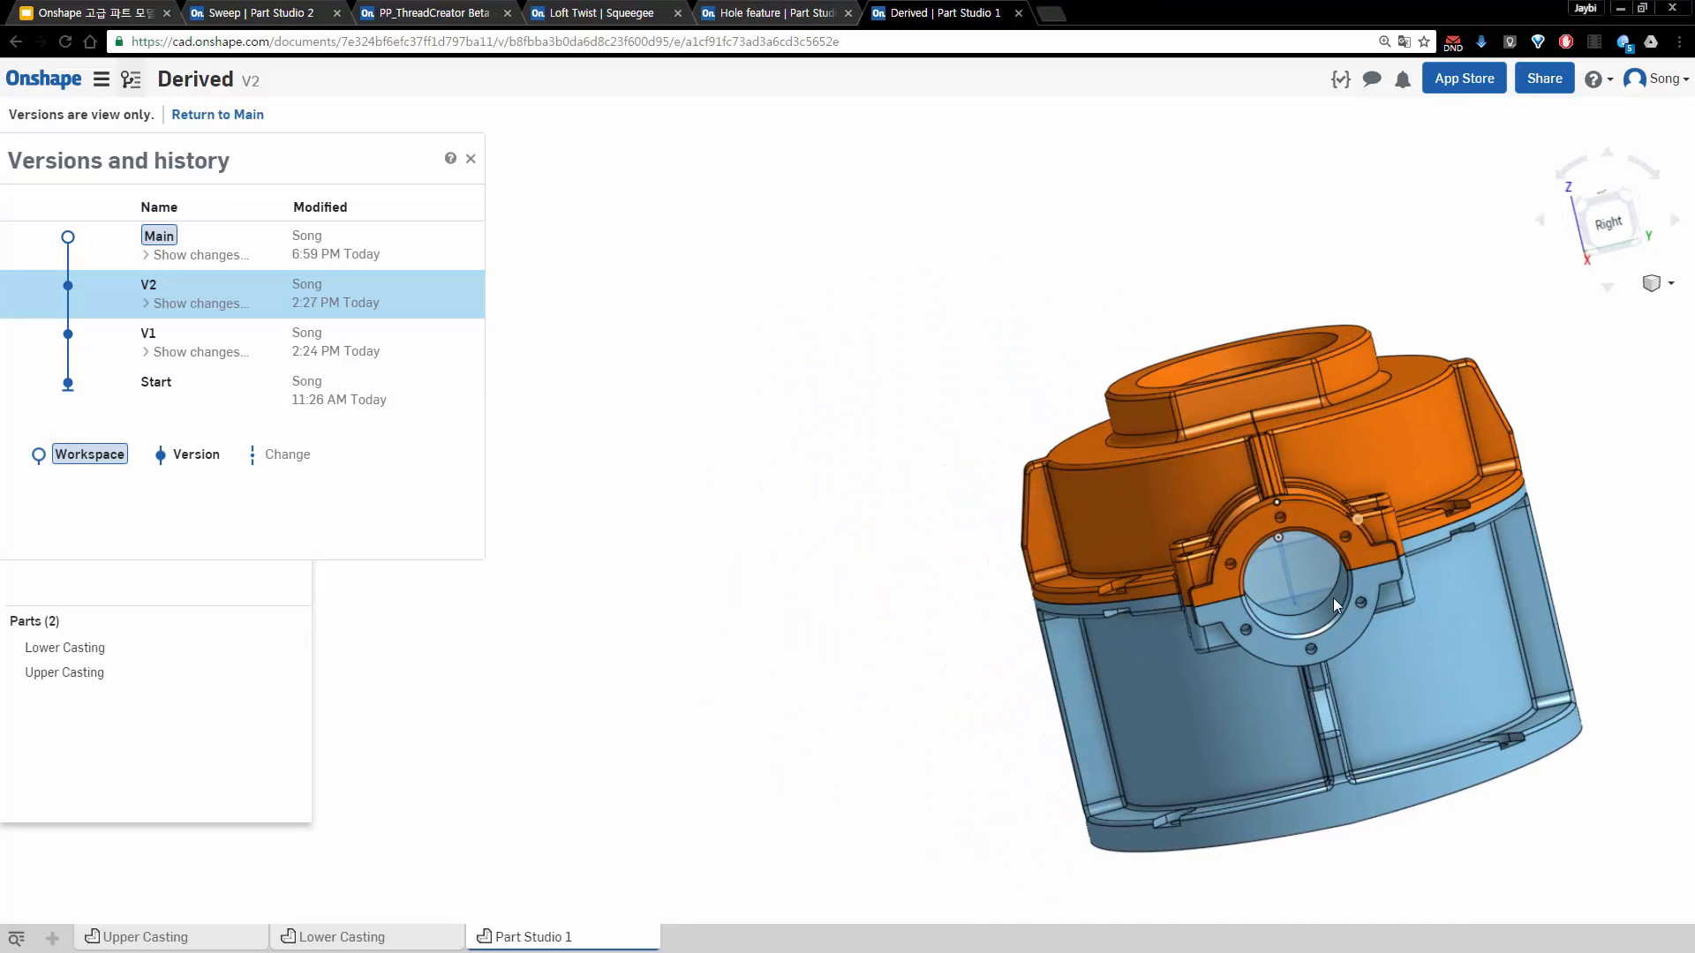
{"action": "right_click_drag", "start_coordinate": [1337, 590], "coordinate": [1381, 592]}
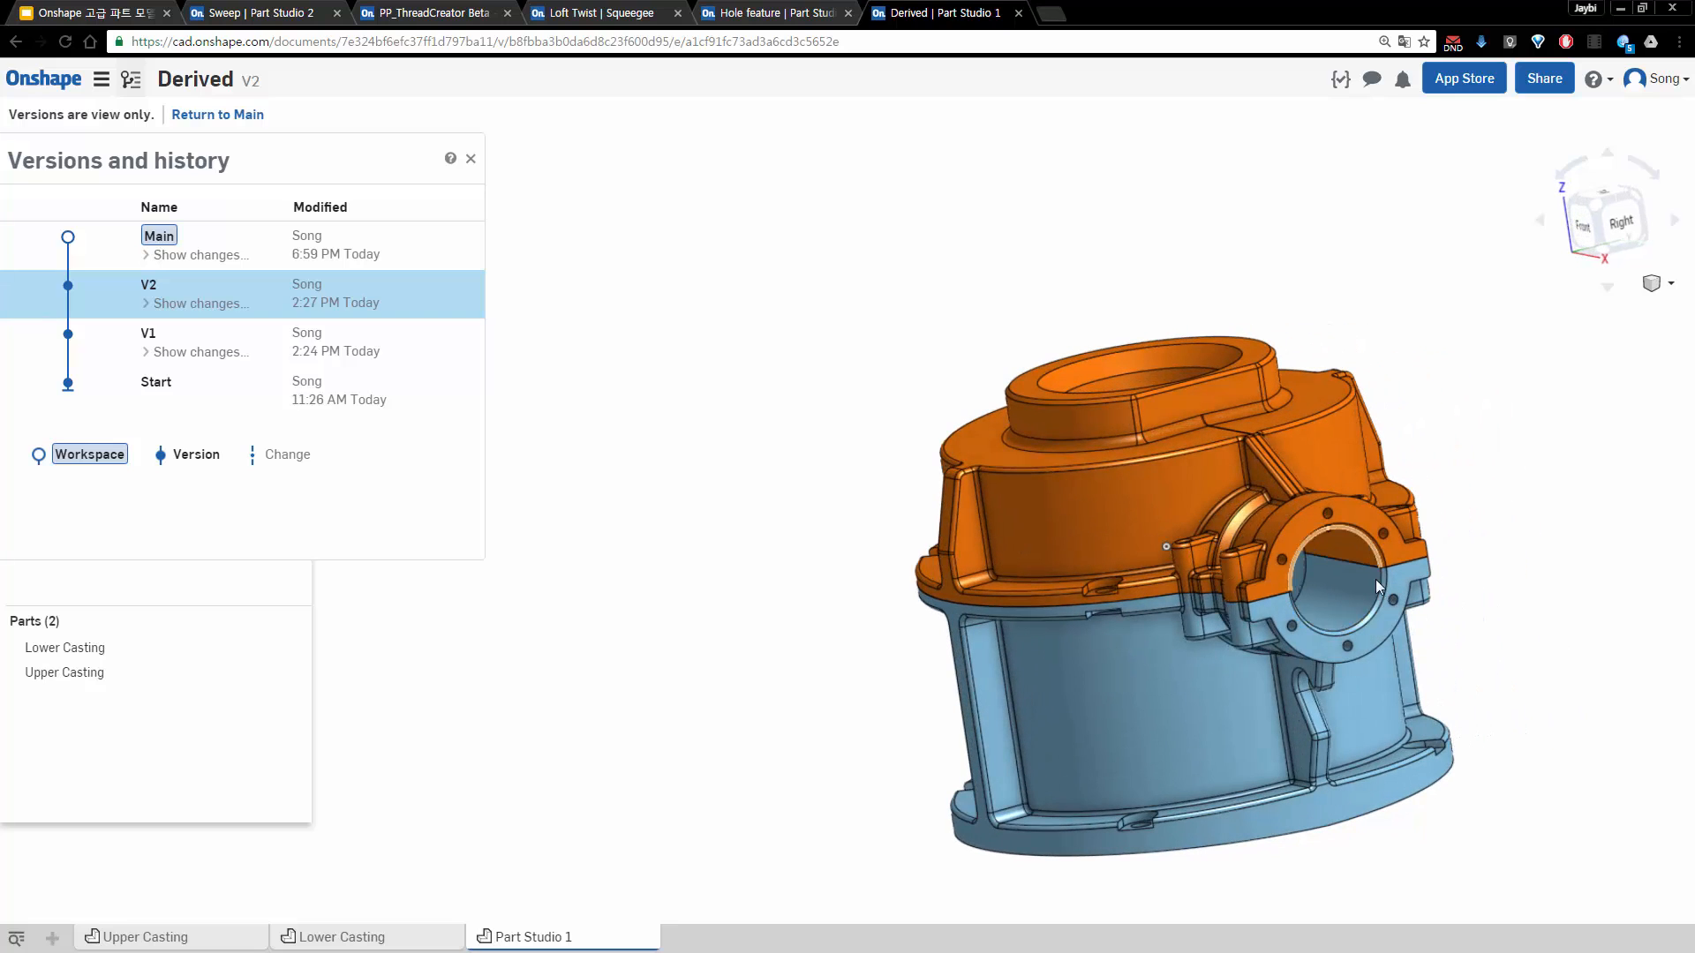
{"action": "right_click_drag", "start_coordinate": [1295, 584], "coordinate": [1489, 624]}
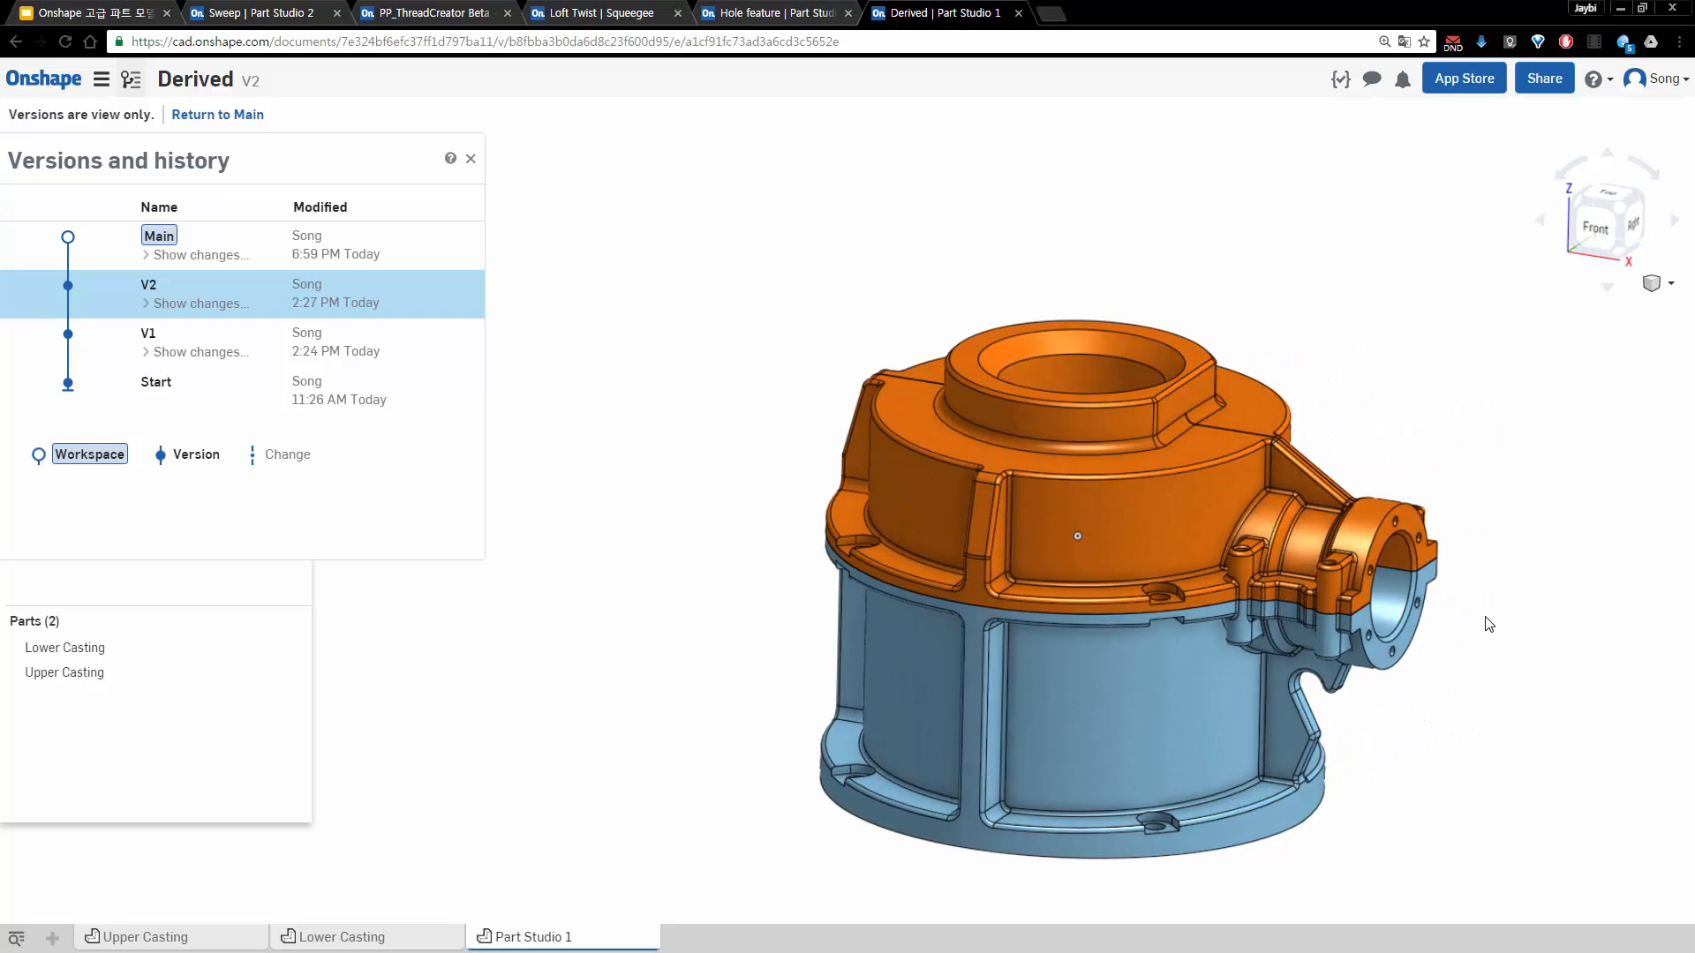
Close the version history of V2 and return to the document's Main workspace
{"action": "left_click", "coordinate": [471, 159]}
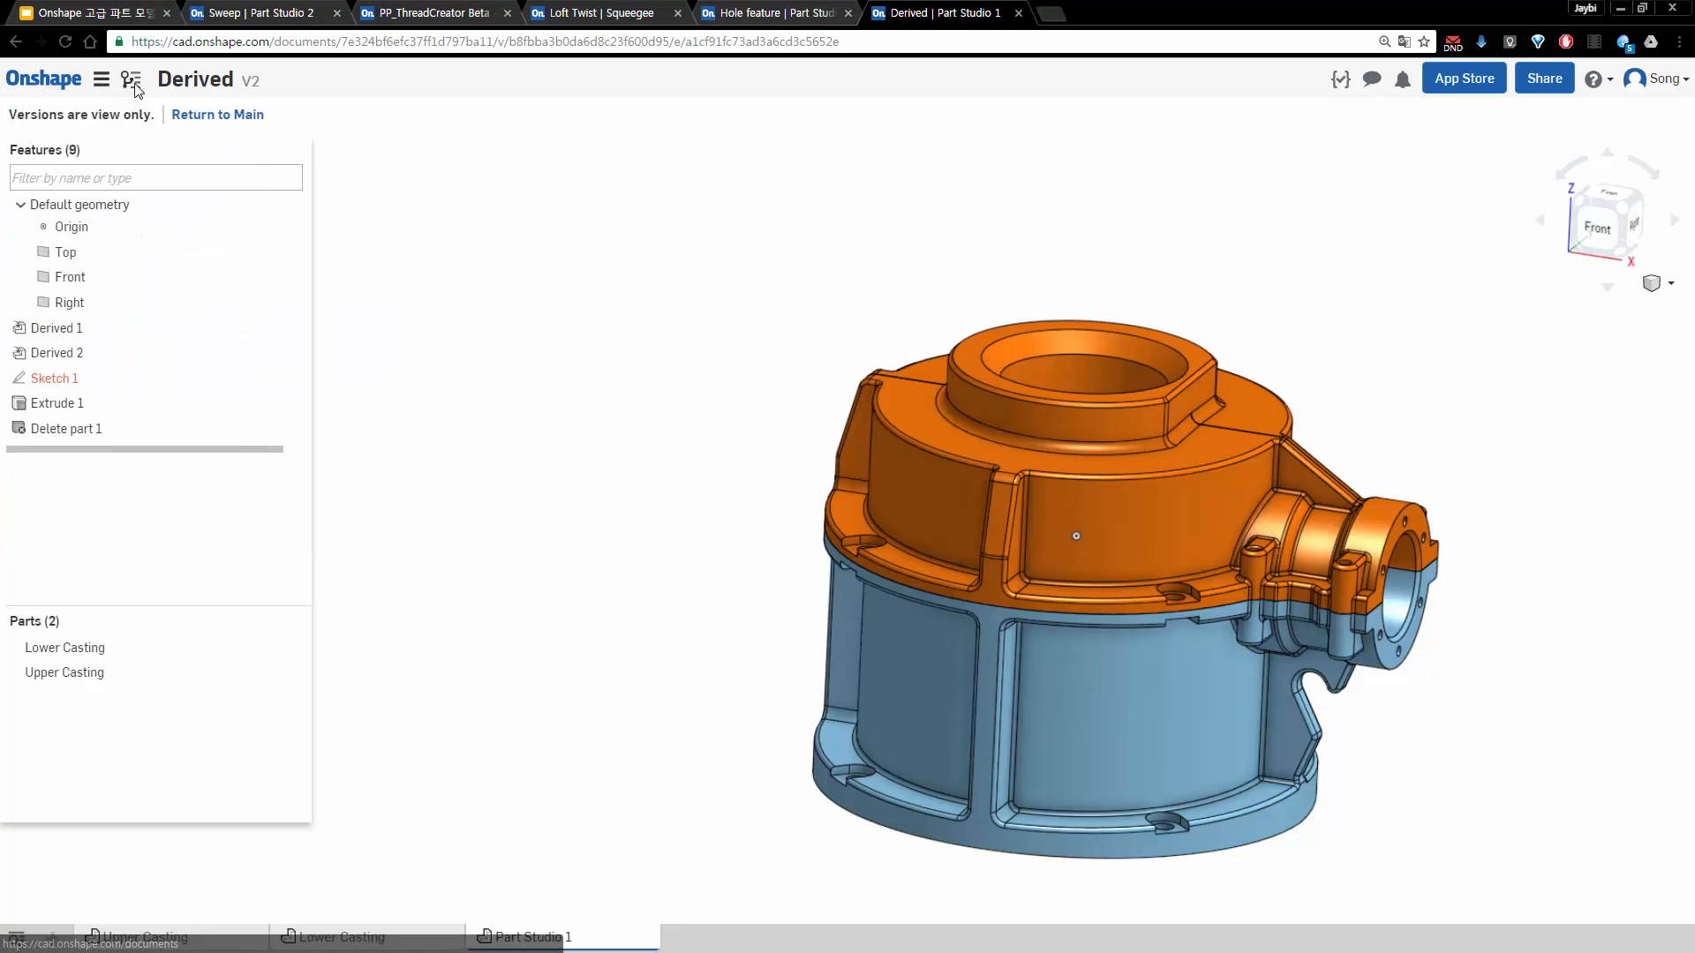
{"action": "left_click", "coordinate": [187, 115]}
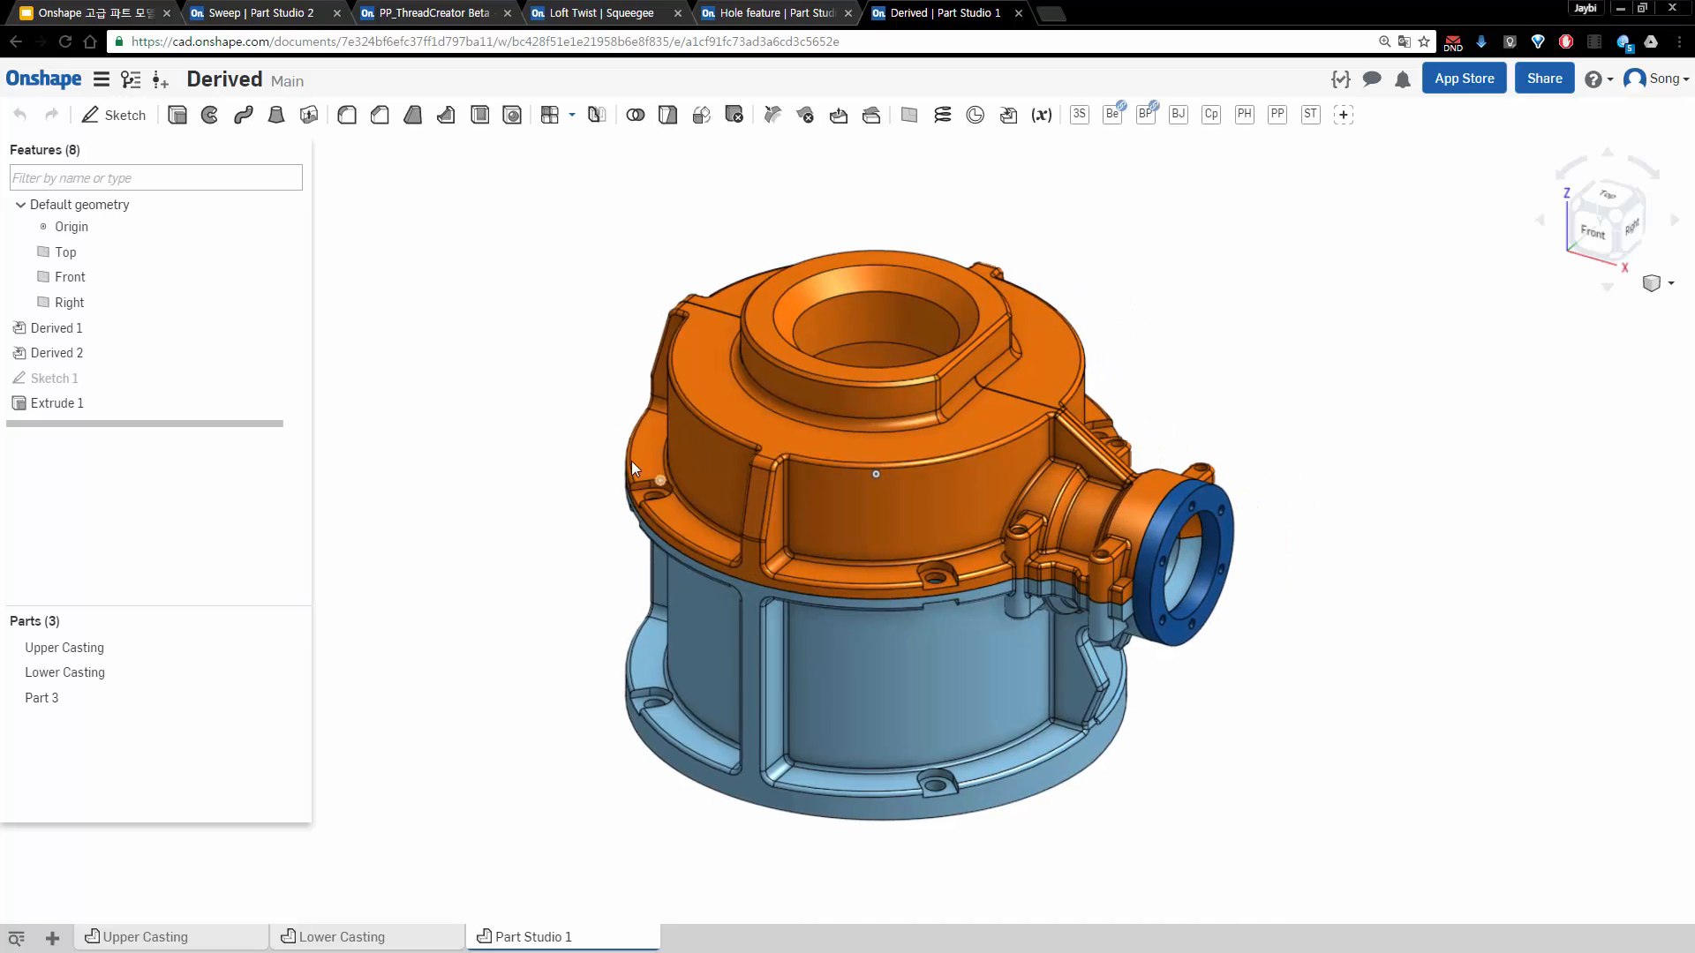
{"action": "left_click", "coordinate": [159, 84]}
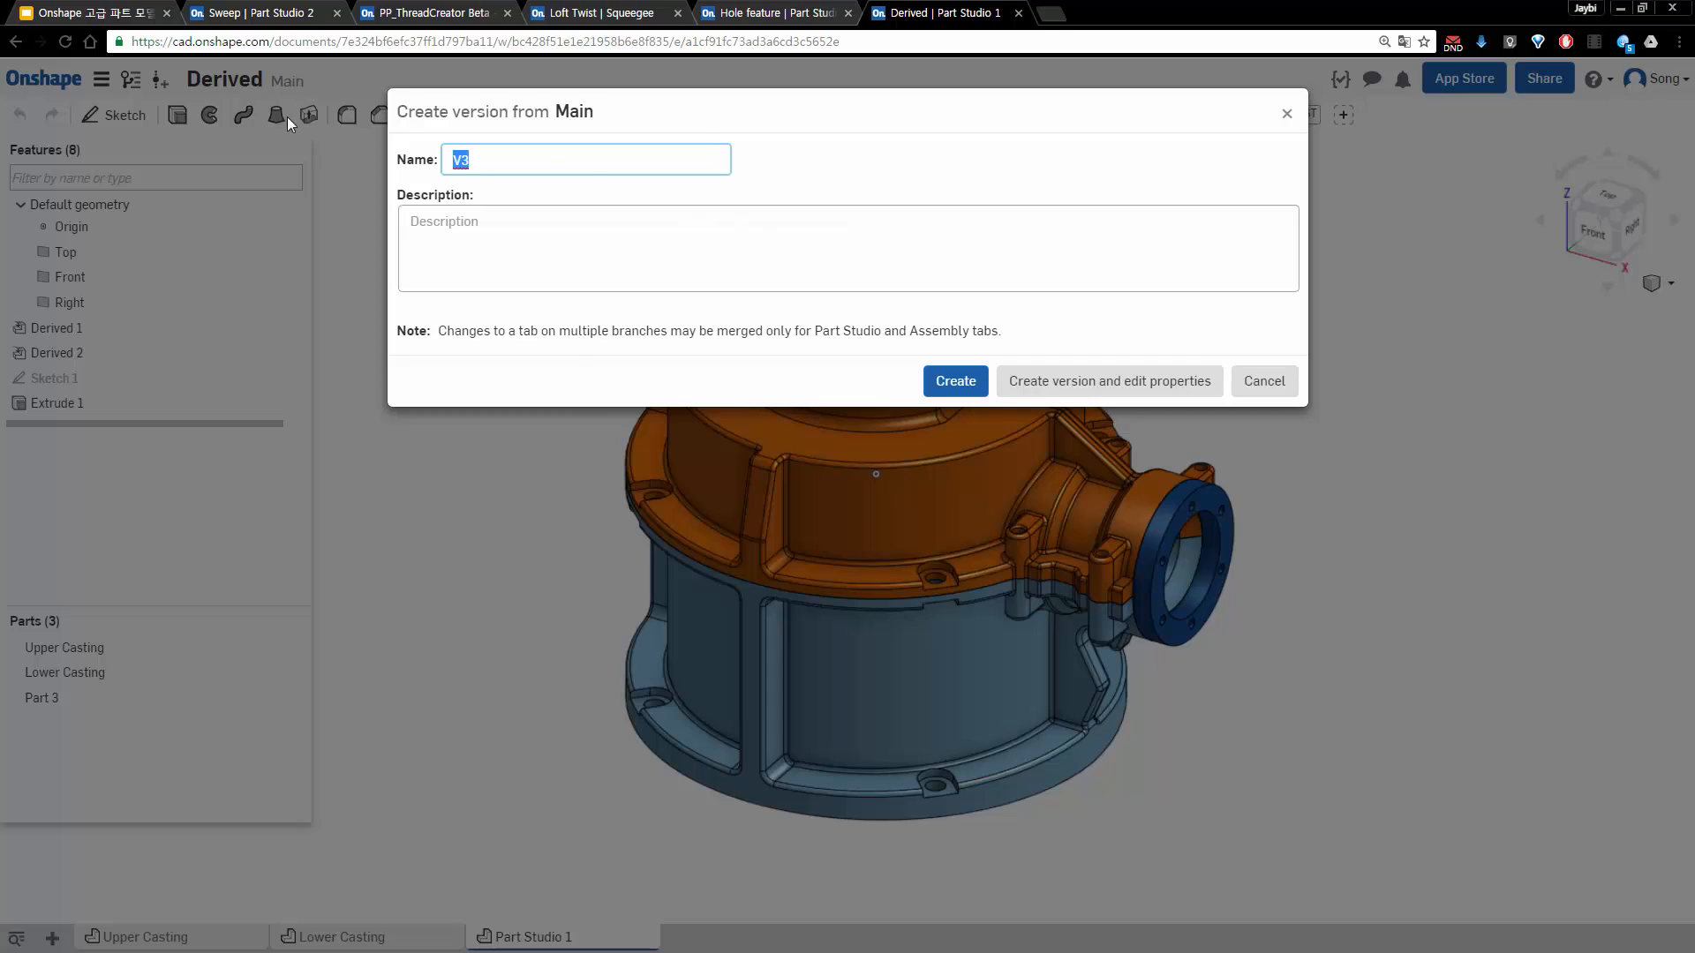
{"action": "key", "text": "Escape"}
Create version V3 from Main without a description and go on to edit its properties
{"action": "left_click", "coordinate": [132, 82]}
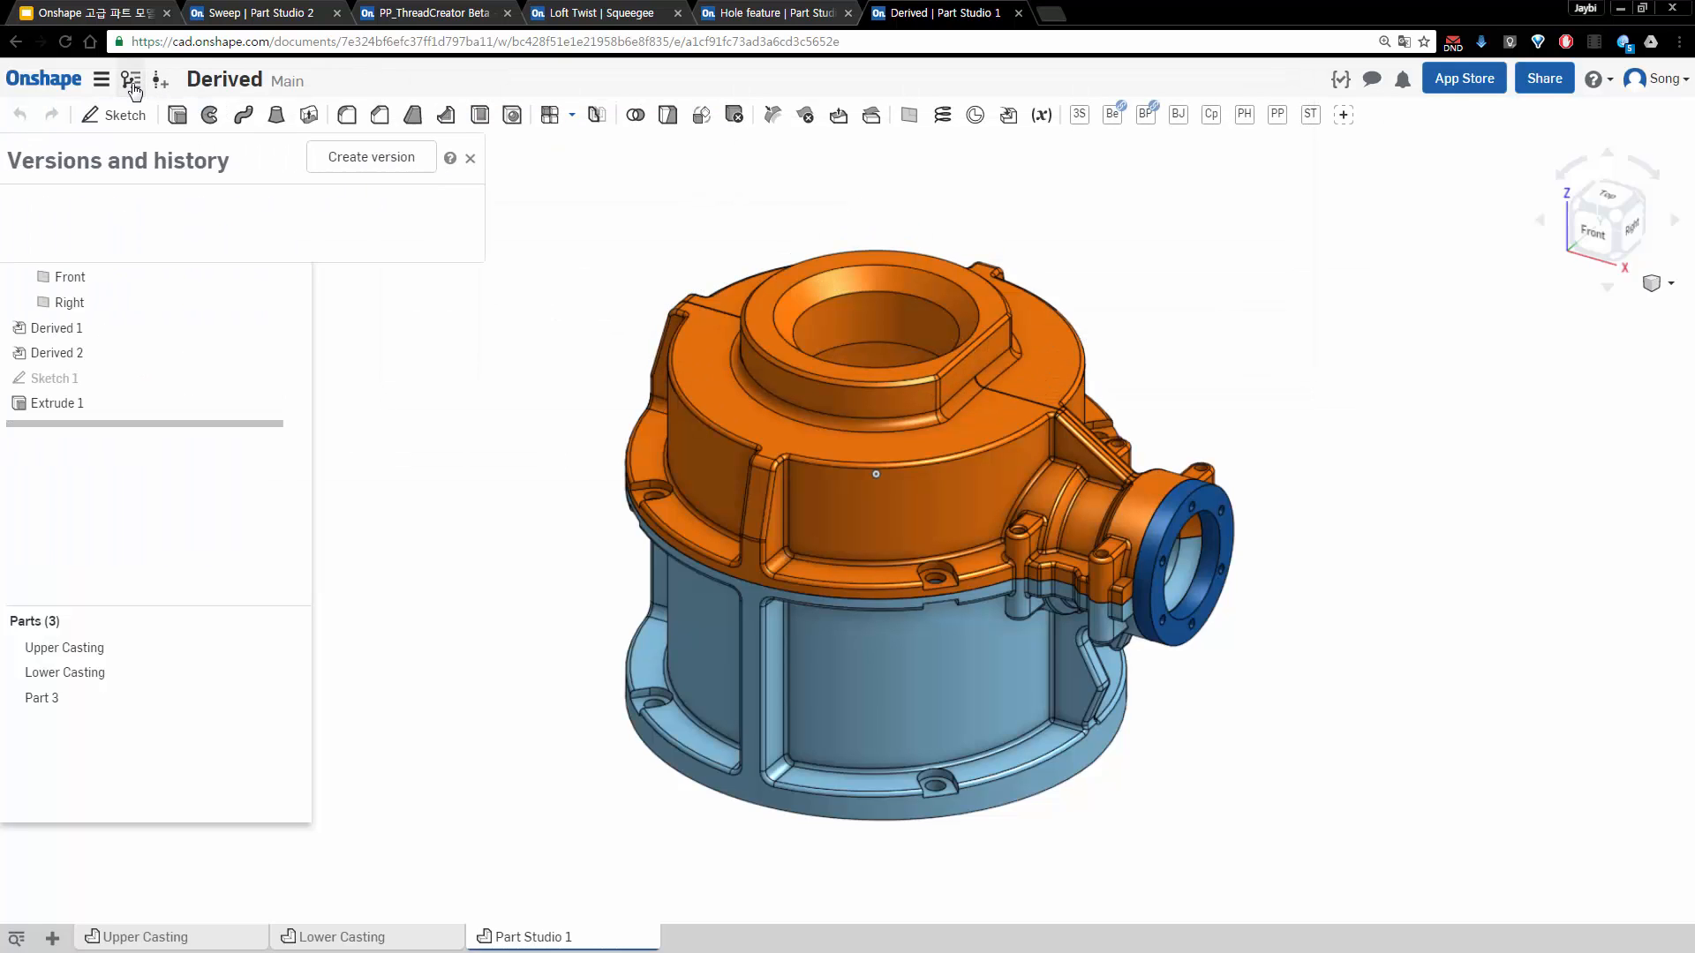
{"action": "left_click", "coordinate": [368, 160]}
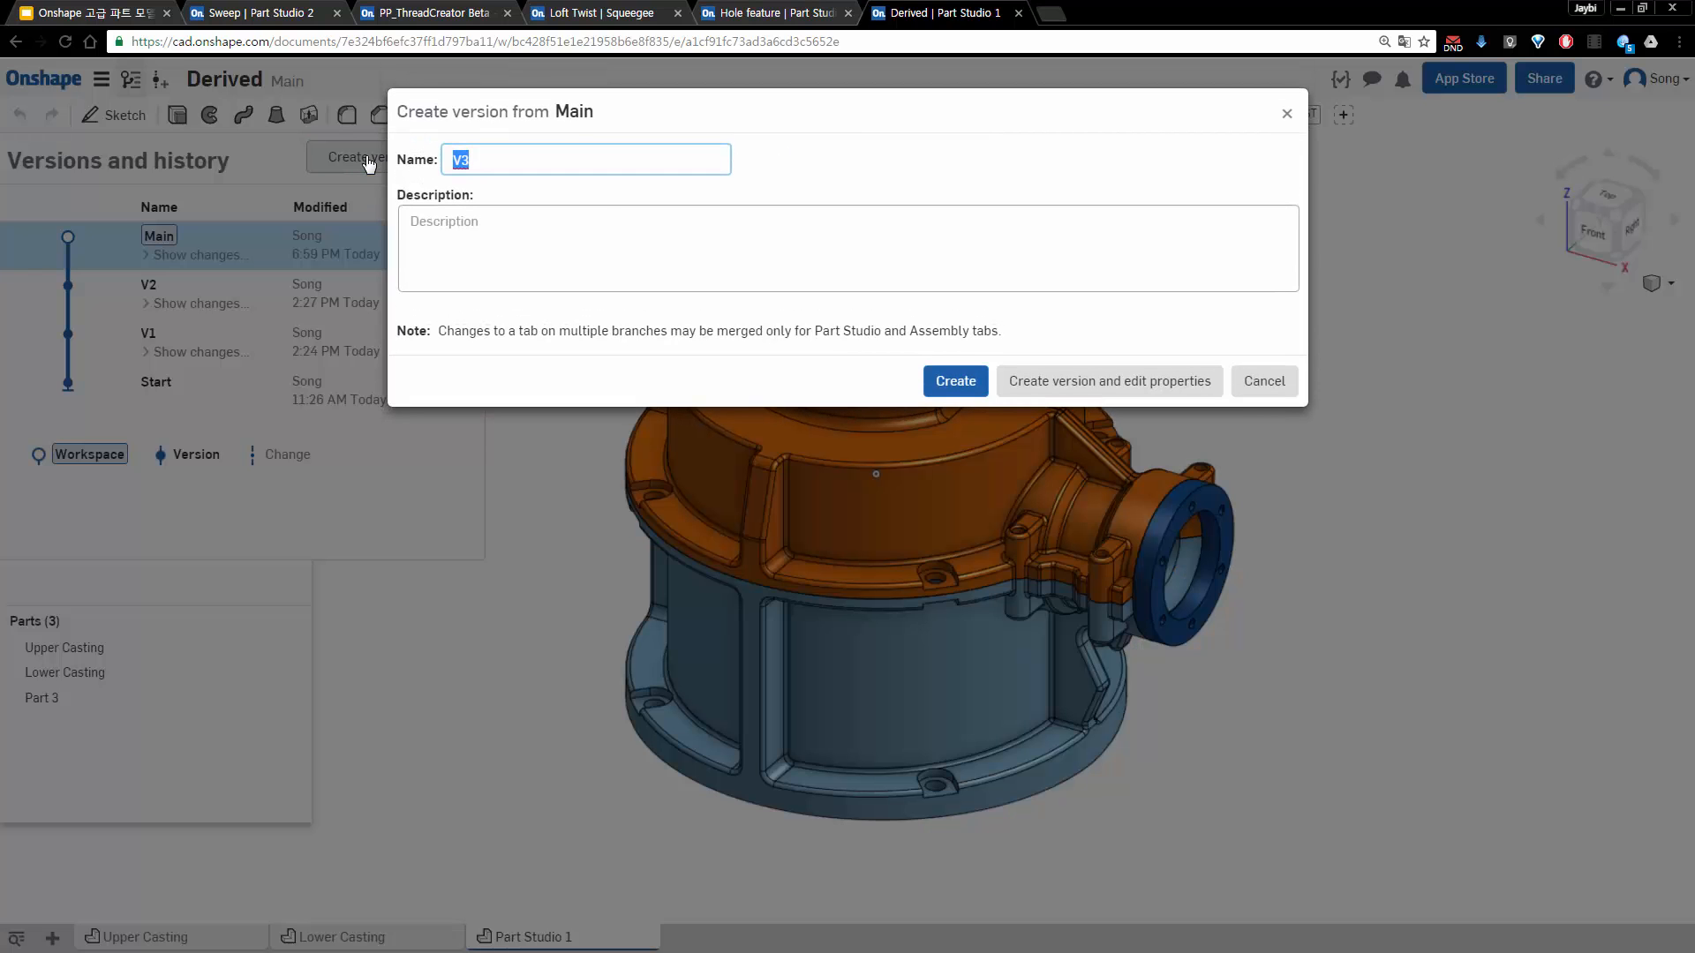
{"action": "left_click", "coordinate": [476, 162]}
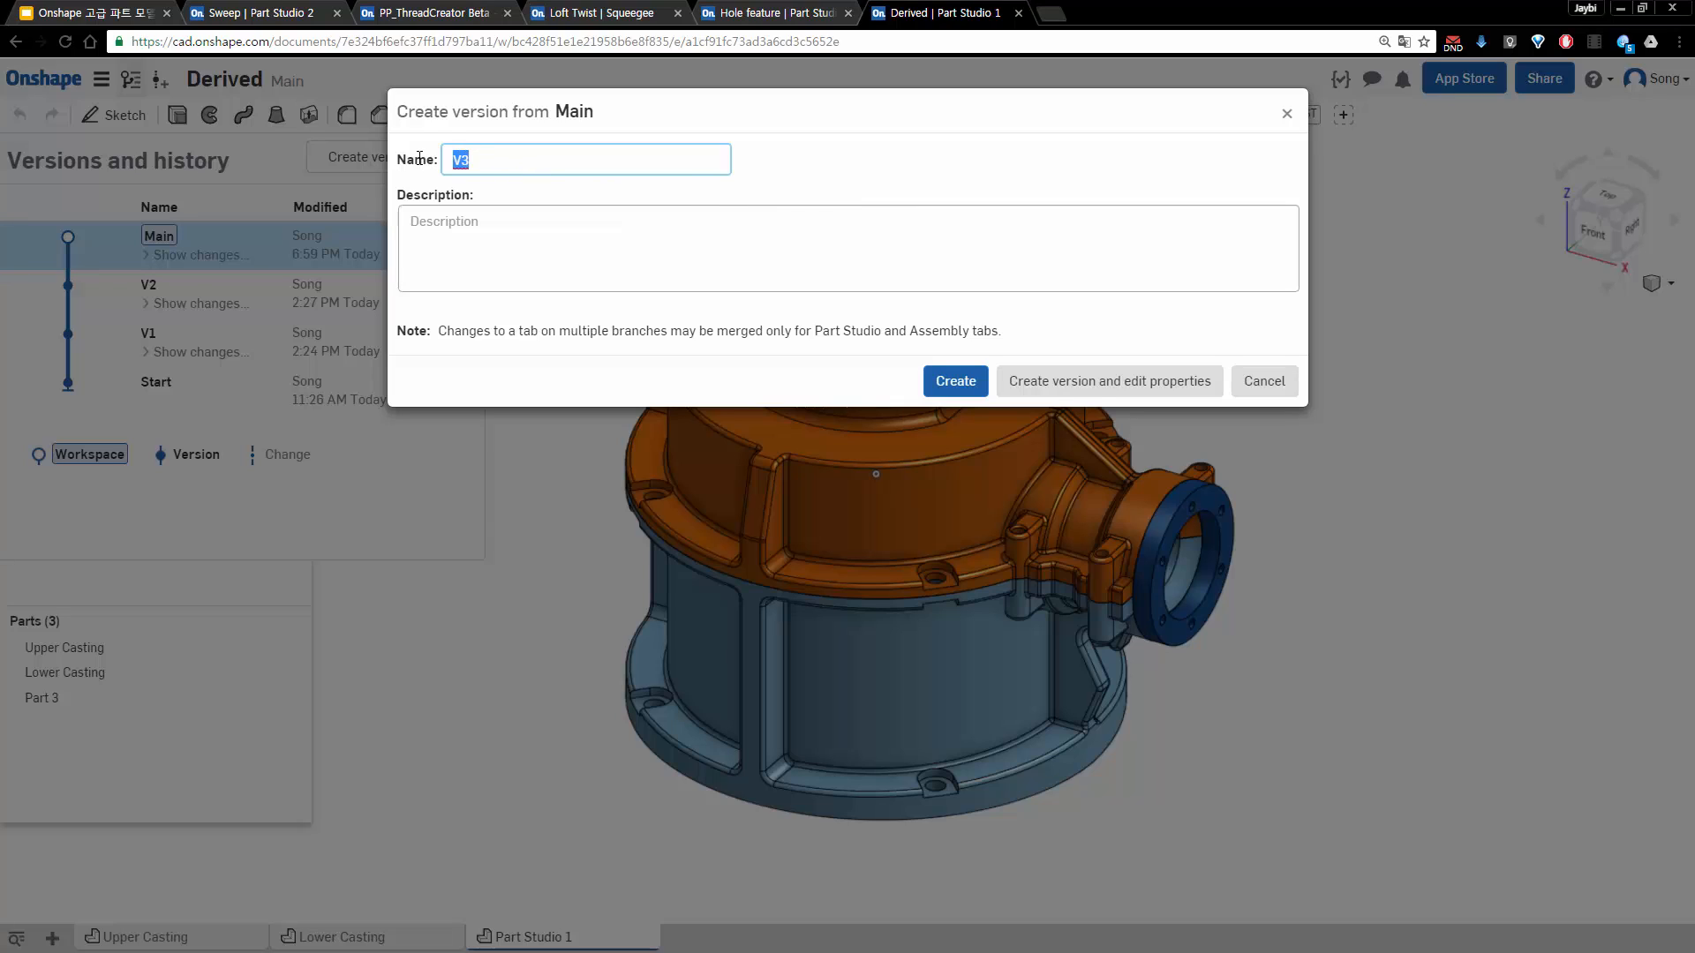
{"action": "left_click", "coordinate": [496, 224]}
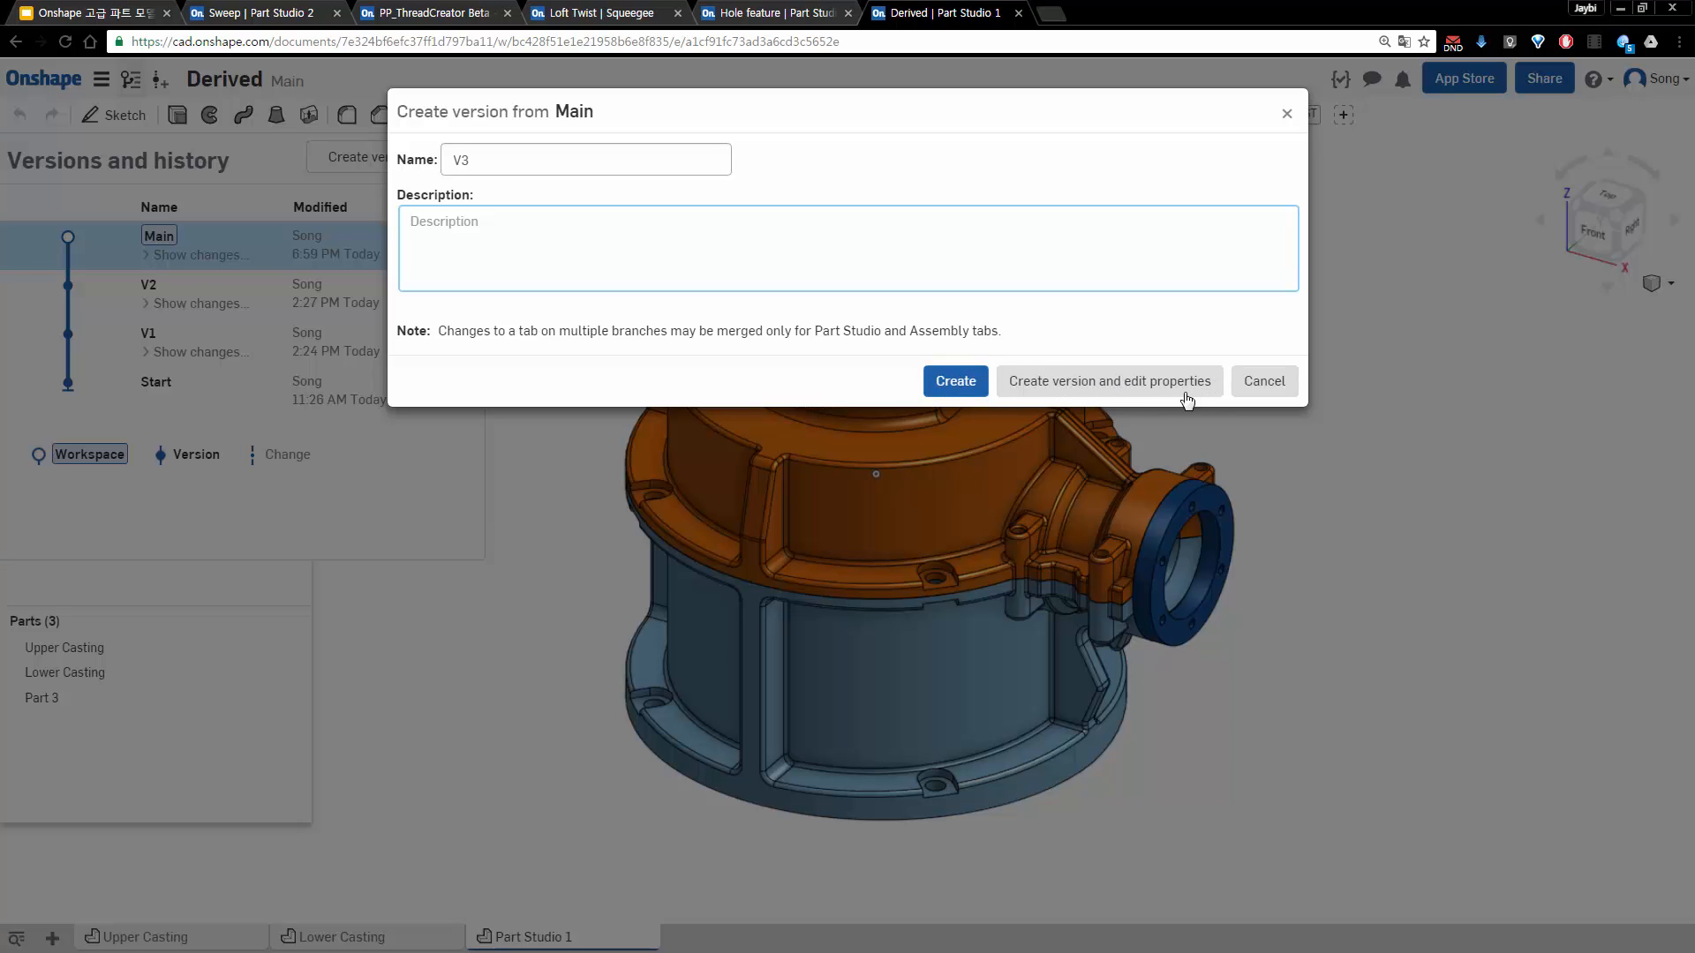
{"action": "left_click", "coordinate": [1159, 394]}
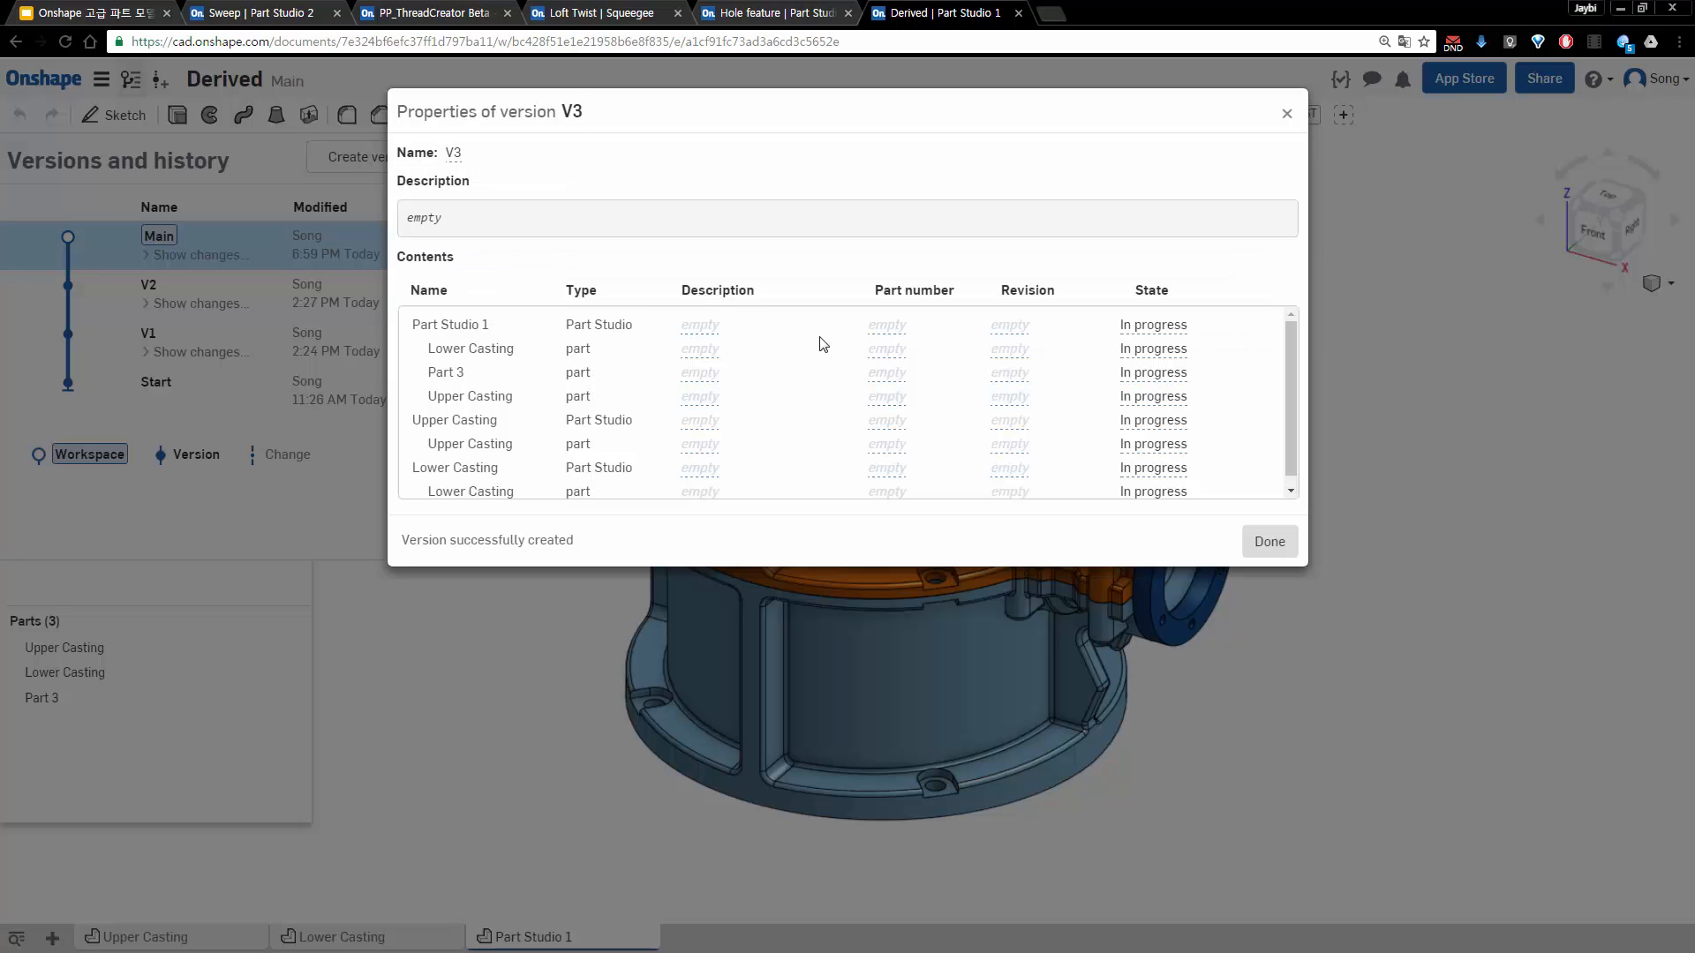
Review version V3's contents, including Part Studio 1's description field and available states, and close the properties without changing any values
{"action": "scroll", "coordinate": [776, 352], "scroll_direction": "down", "scroll_amount": 1}
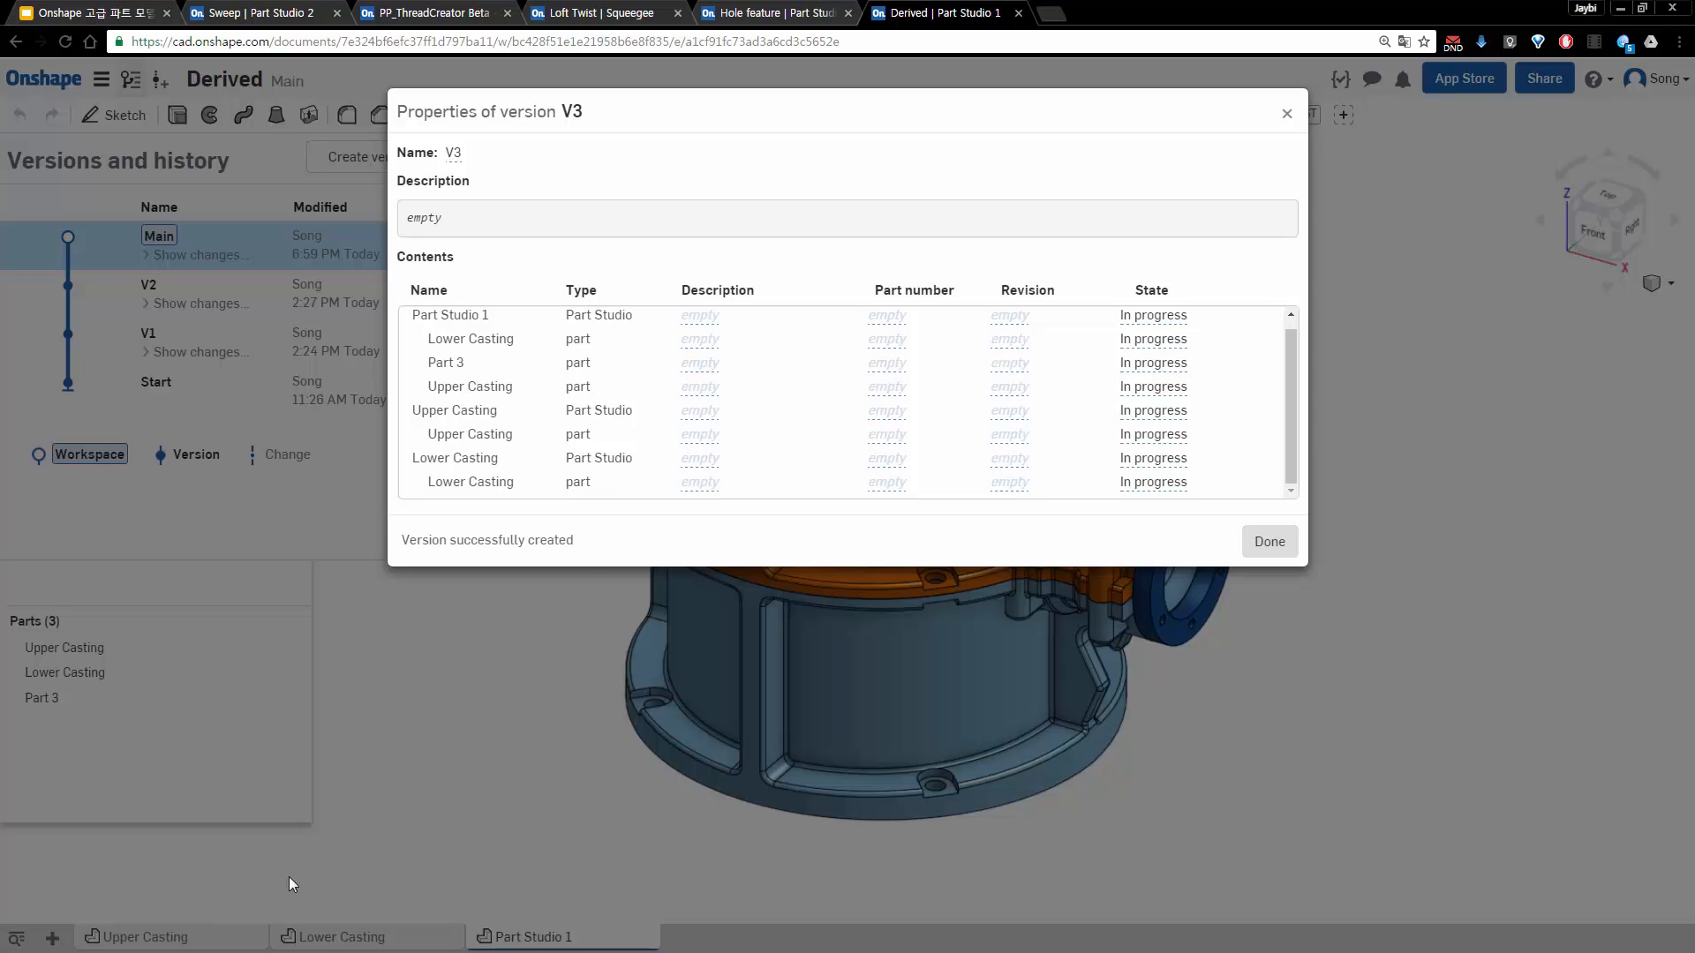
{"action": "scroll", "coordinate": [729, 342], "scroll_direction": "up", "scroll_amount": 1}
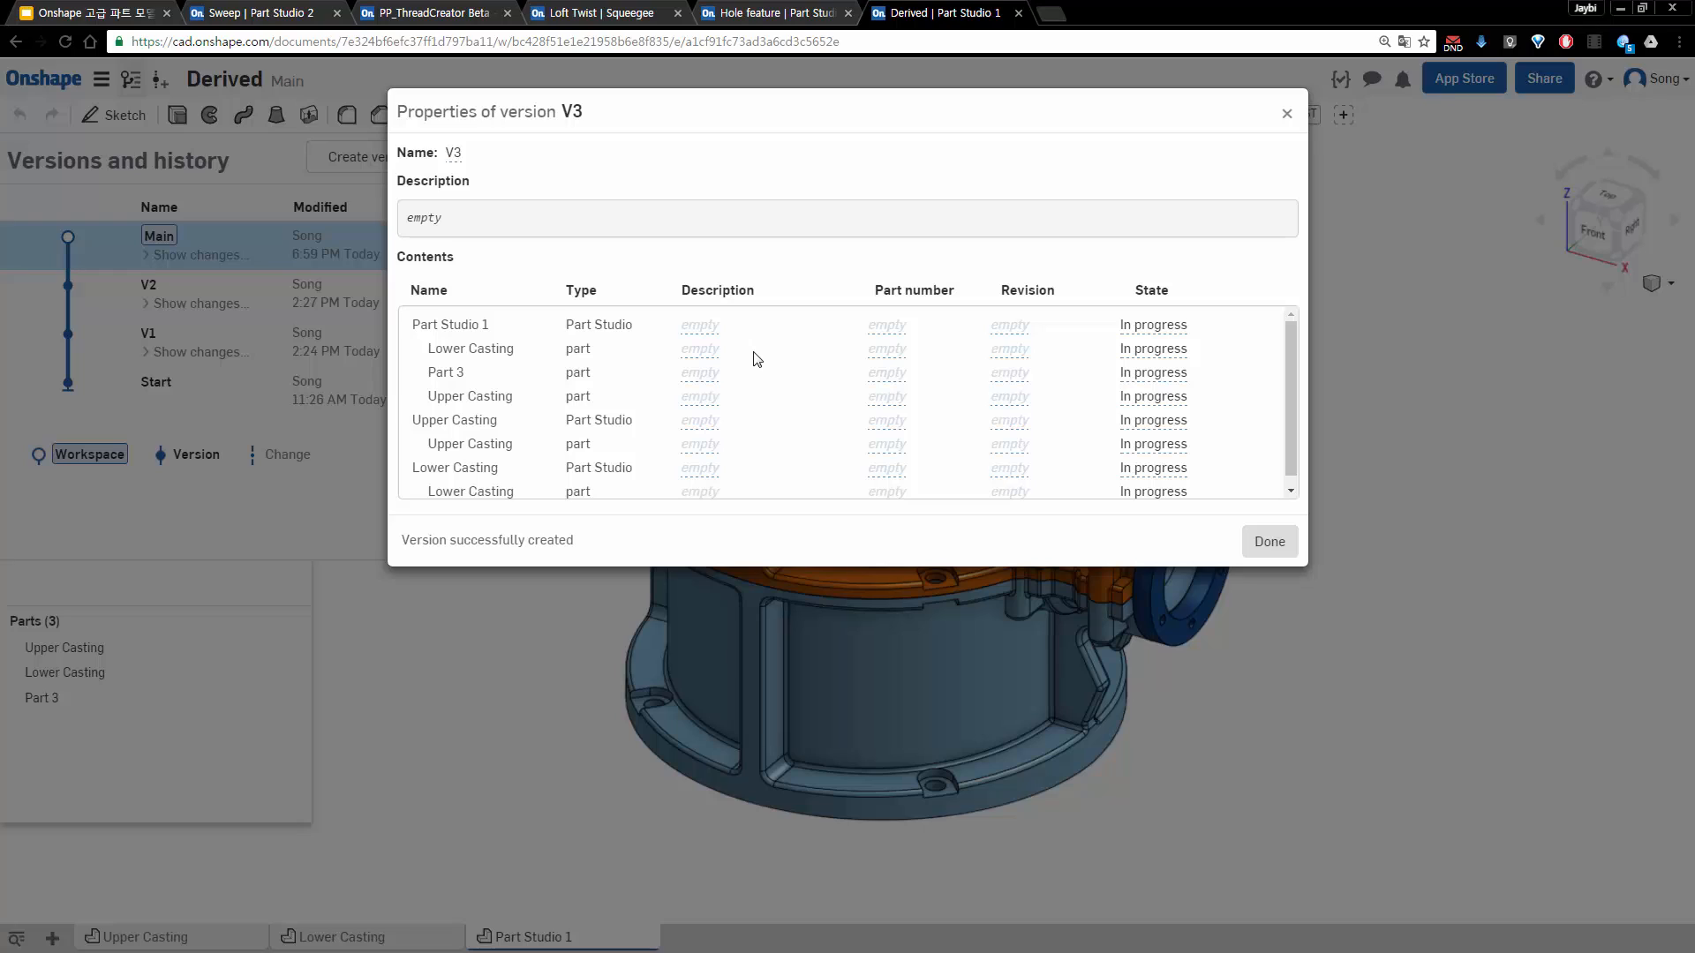
{"action": "left_click", "coordinate": [702, 327]}
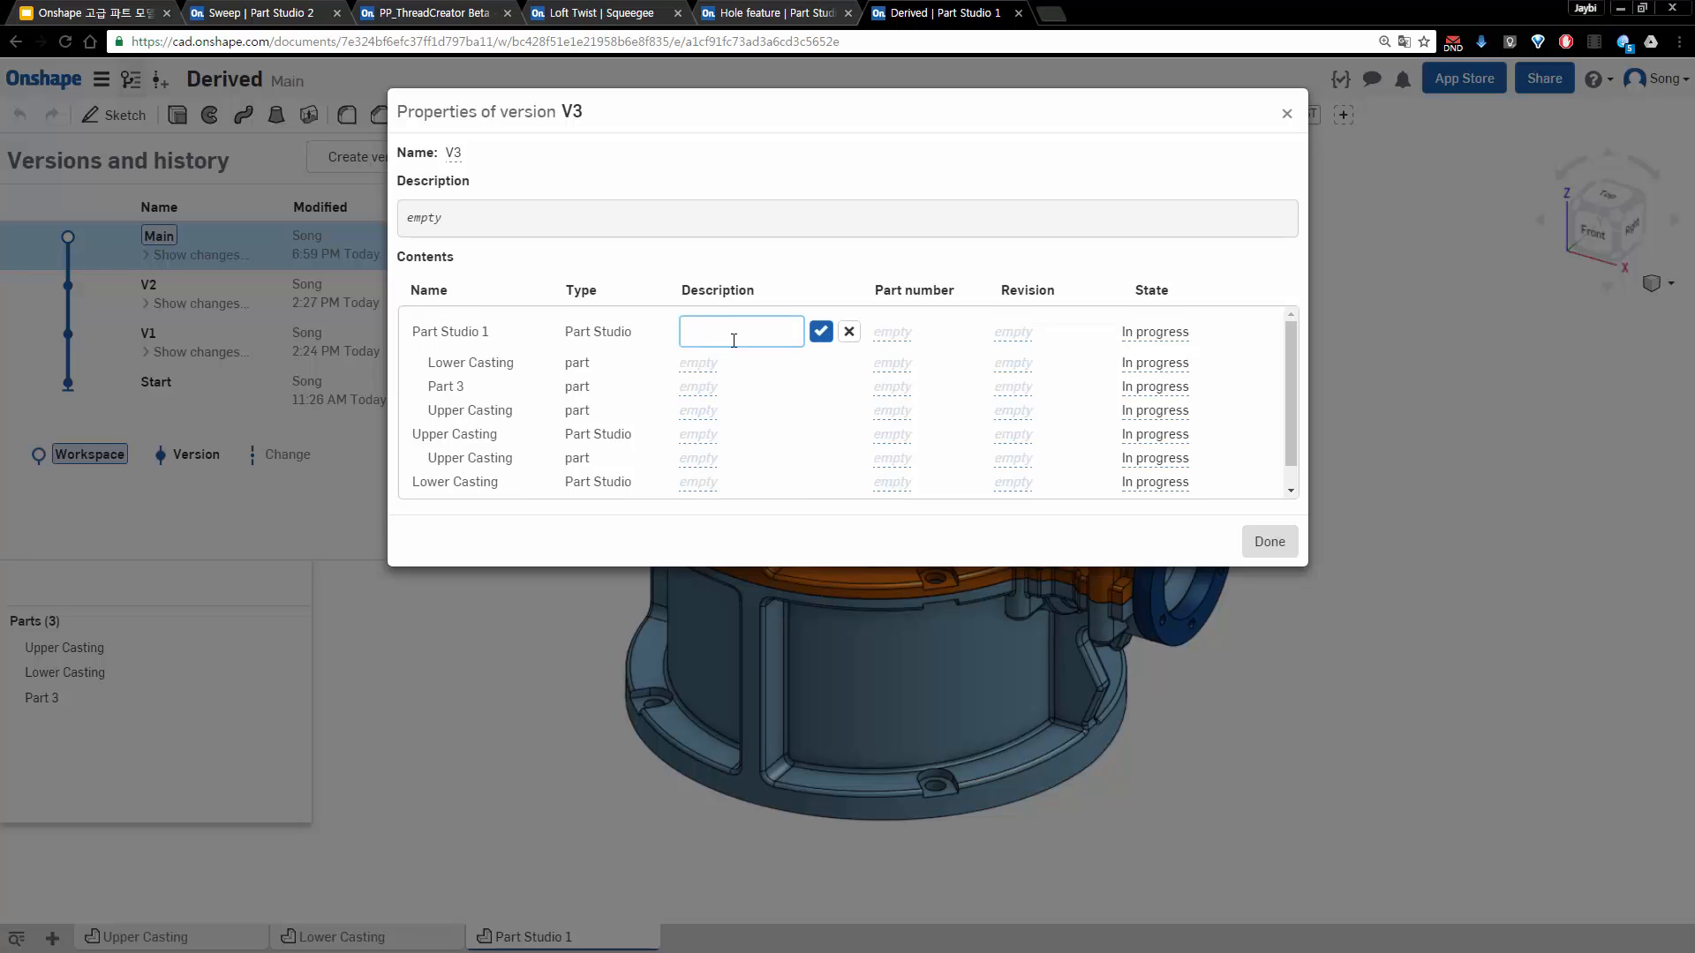
{"action": "left_click", "coordinate": [850, 331]}
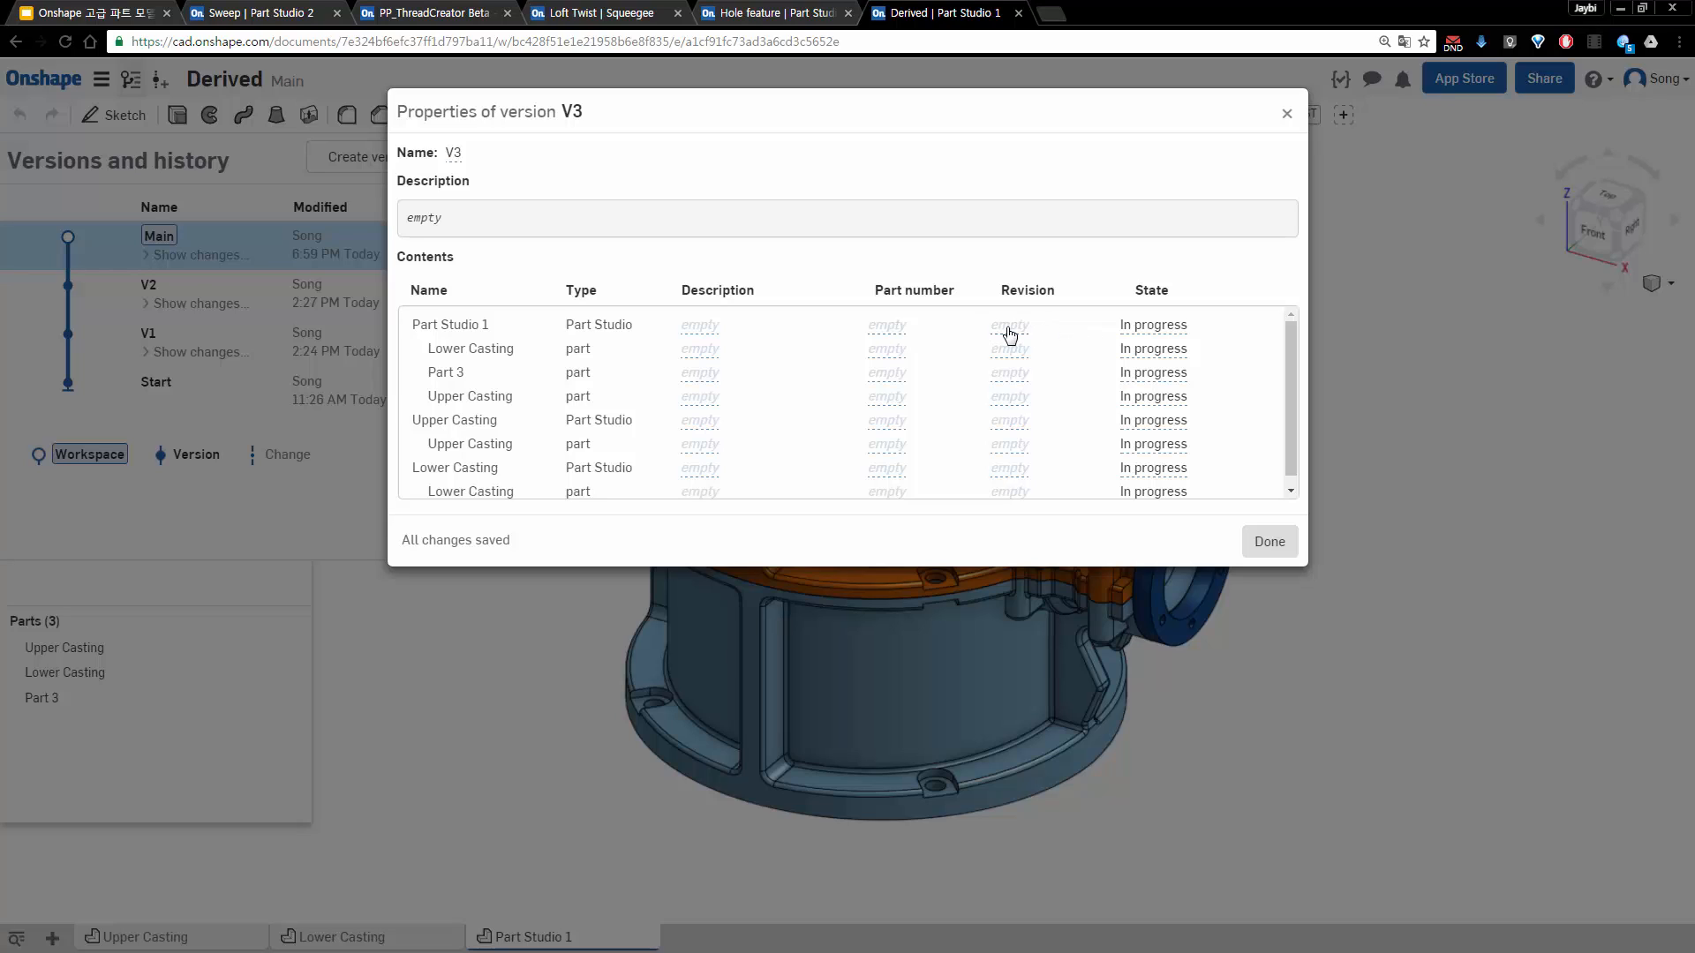
{"action": "left_click", "coordinate": [1150, 326]}
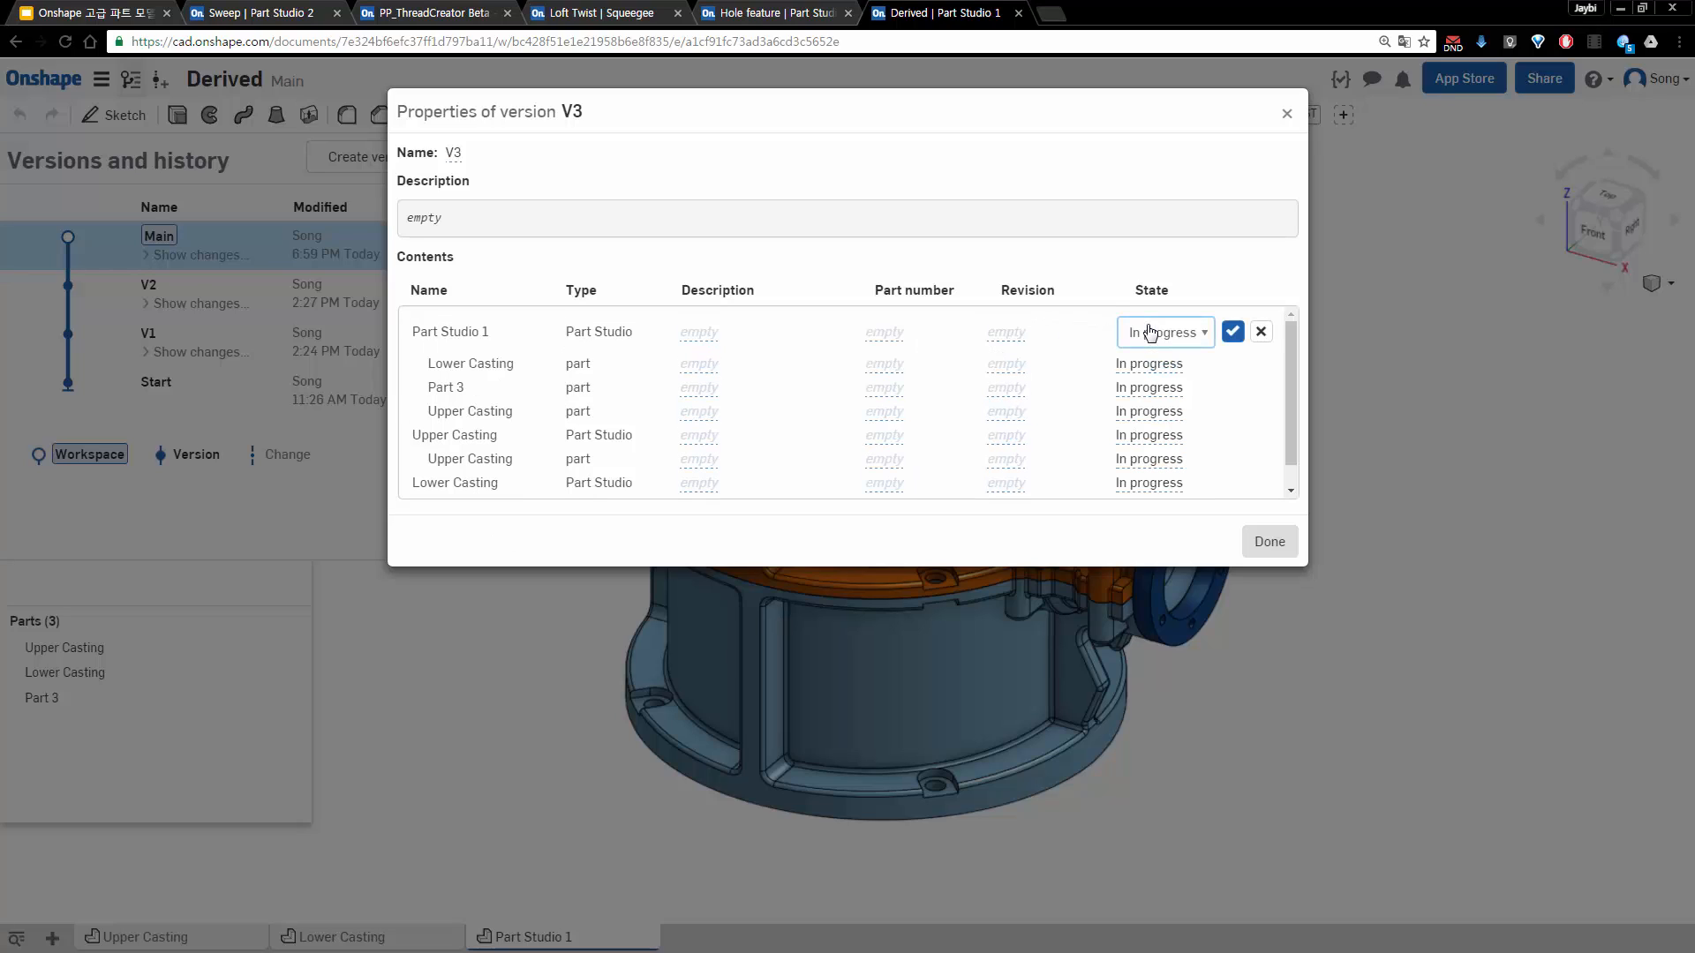
{"action": "left_click", "coordinate": [1166, 338]}
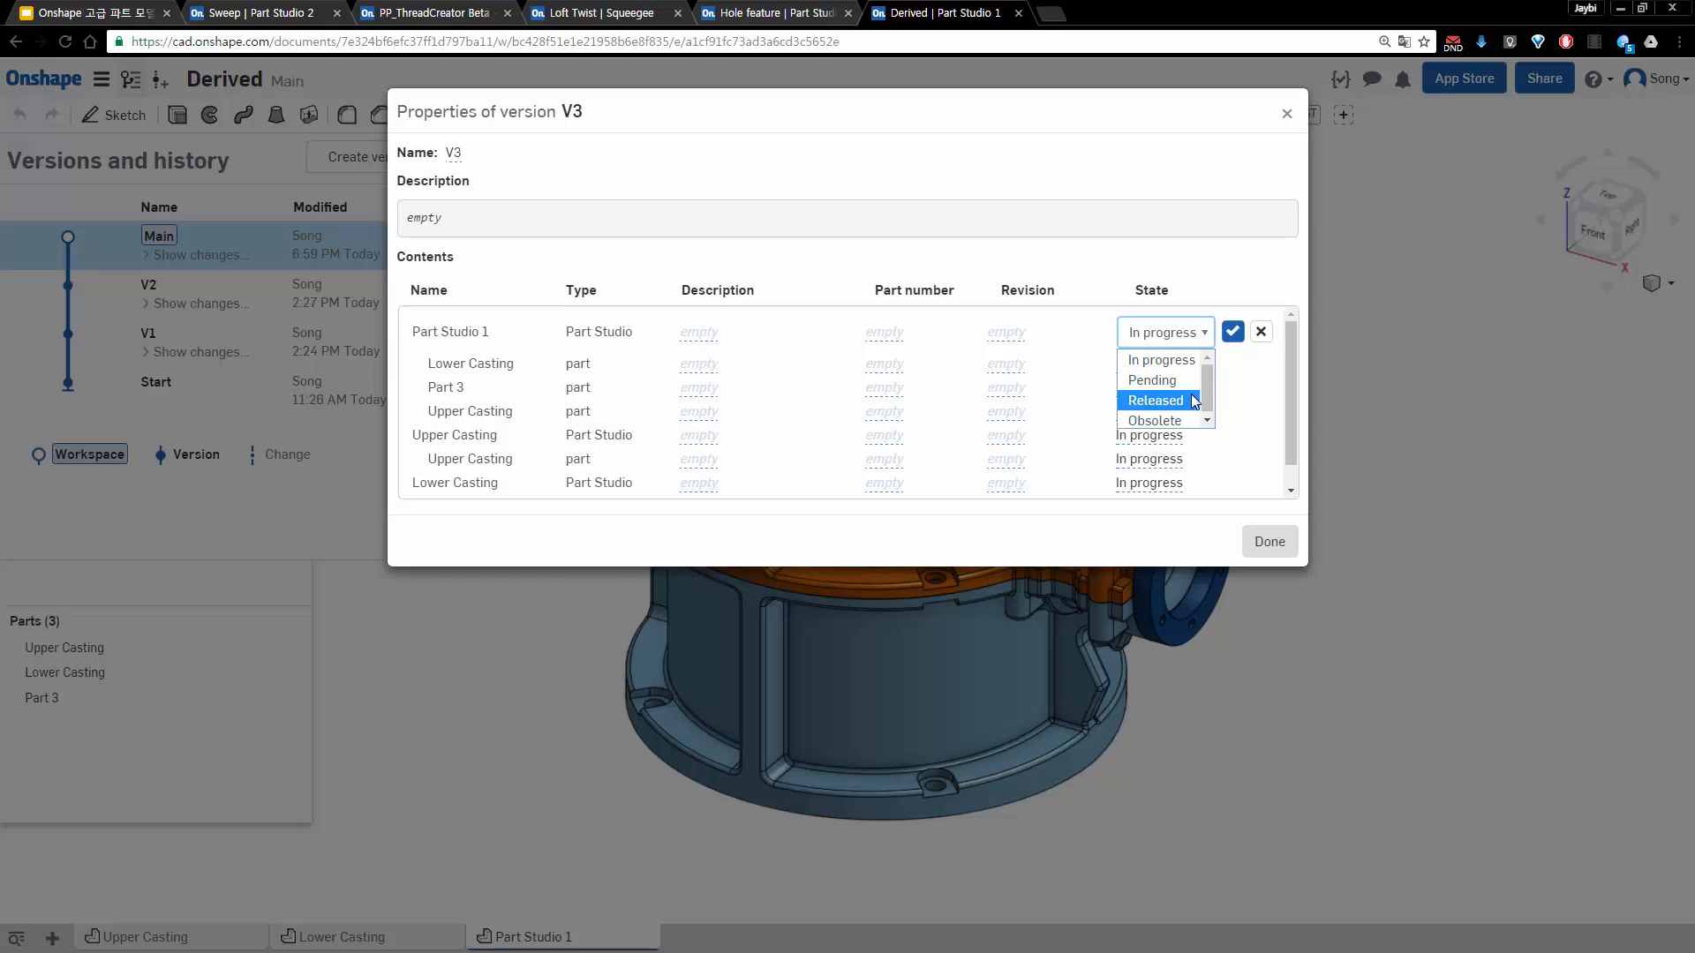
{"action": "left_click", "coordinate": [1194, 333]}
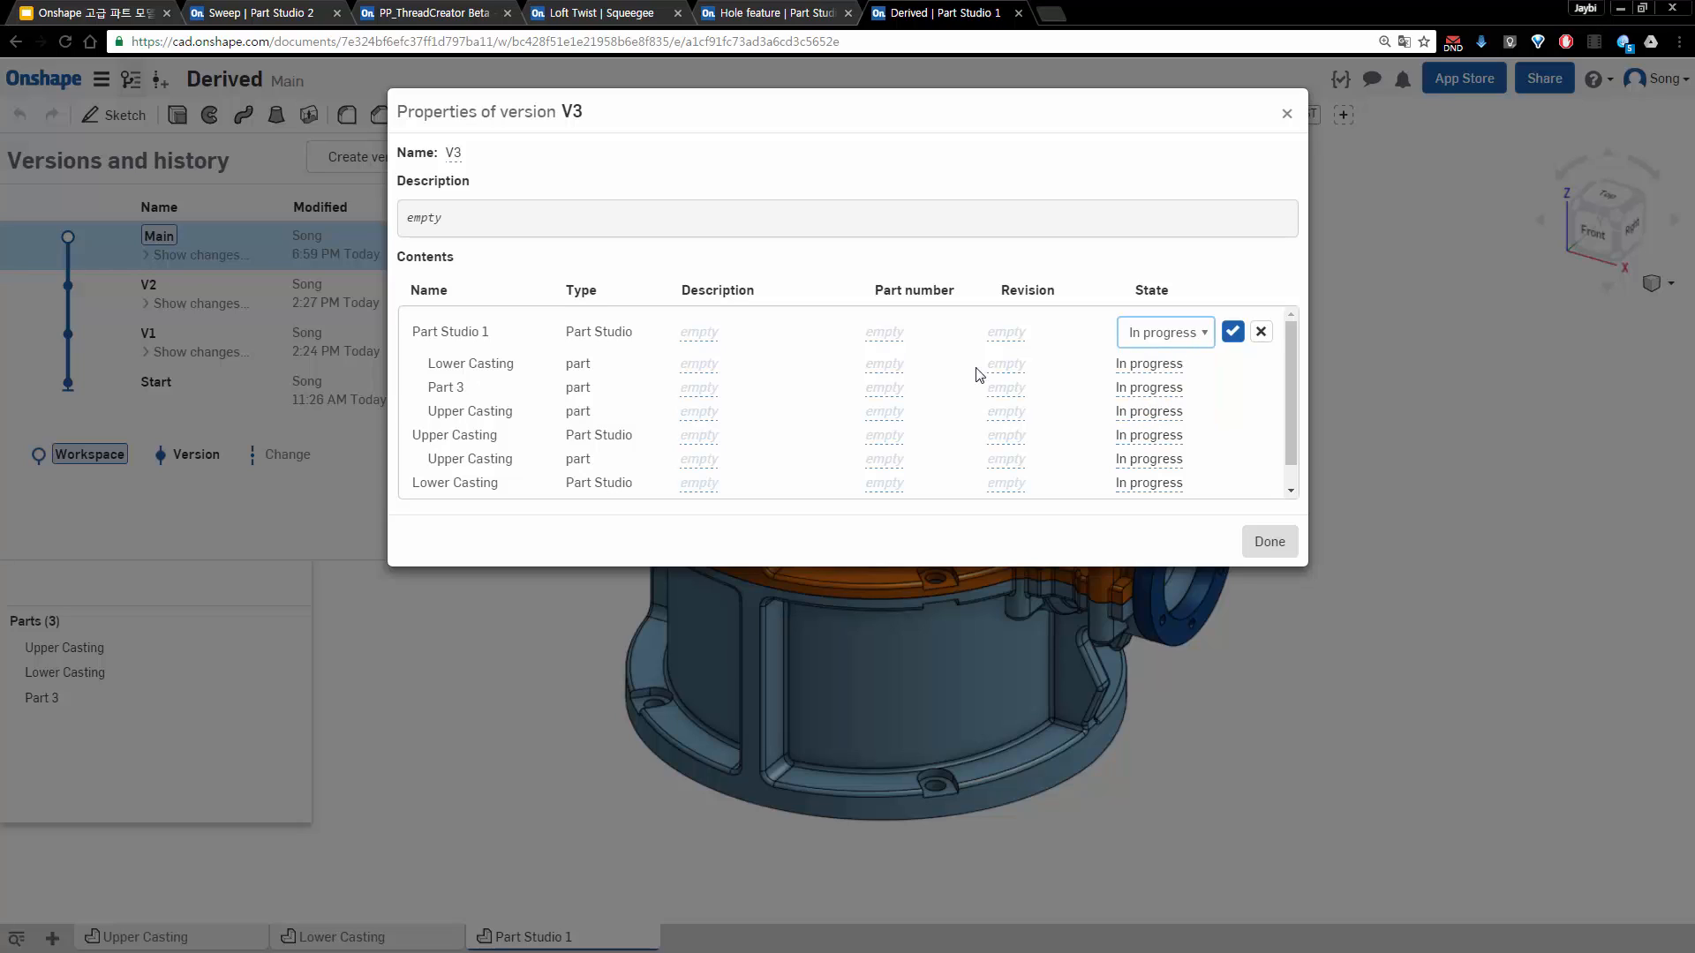
{"action": "left_click", "coordinate": [1232, 331]}
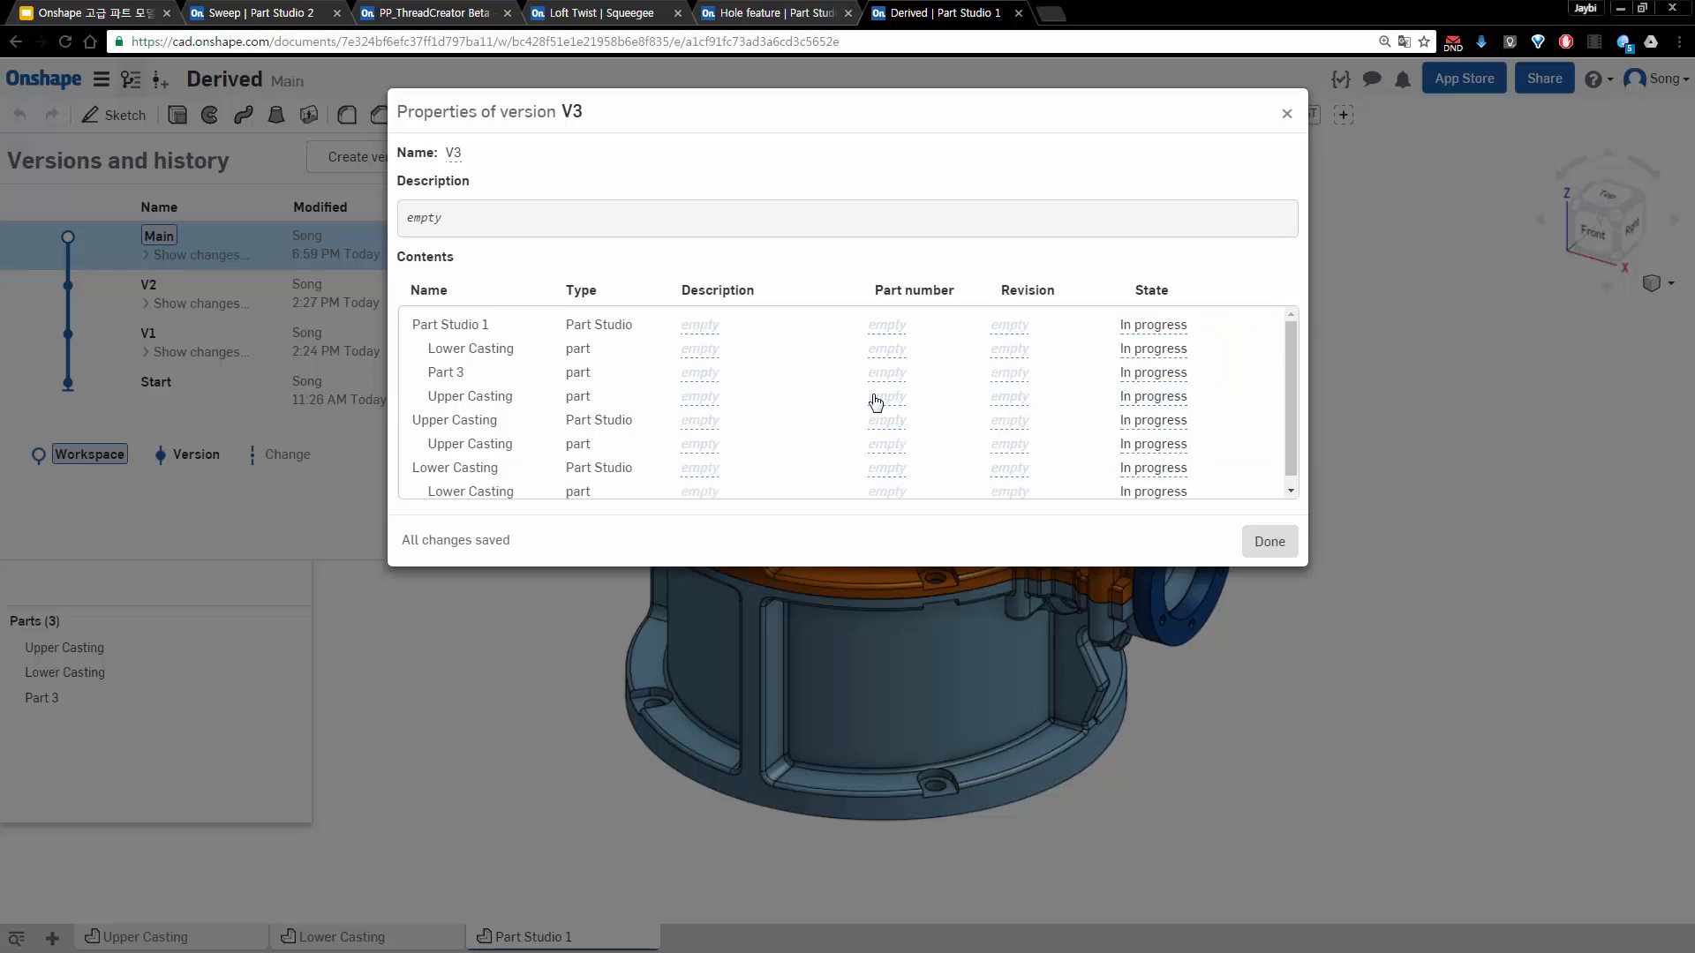
{"action": "scroll", "coordinate": [1026, 403], "scroll_direction": "down", "scroll_amount": 1}
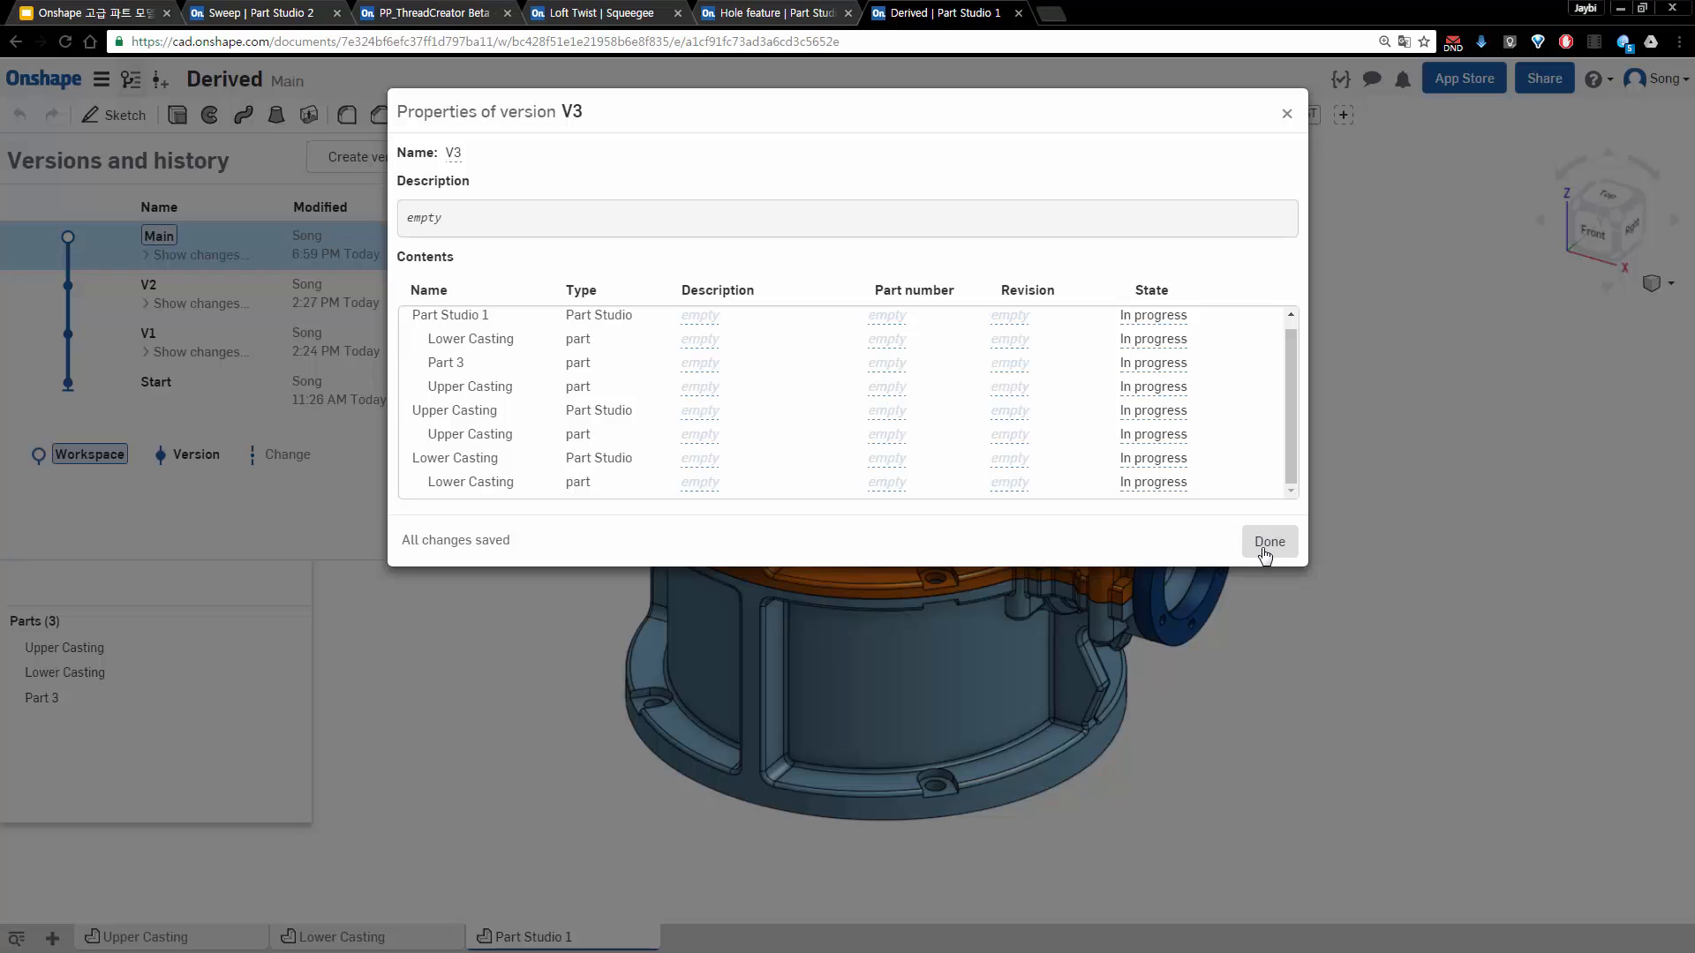
{"action": "left_click", "coordinate": [1268, 543]}
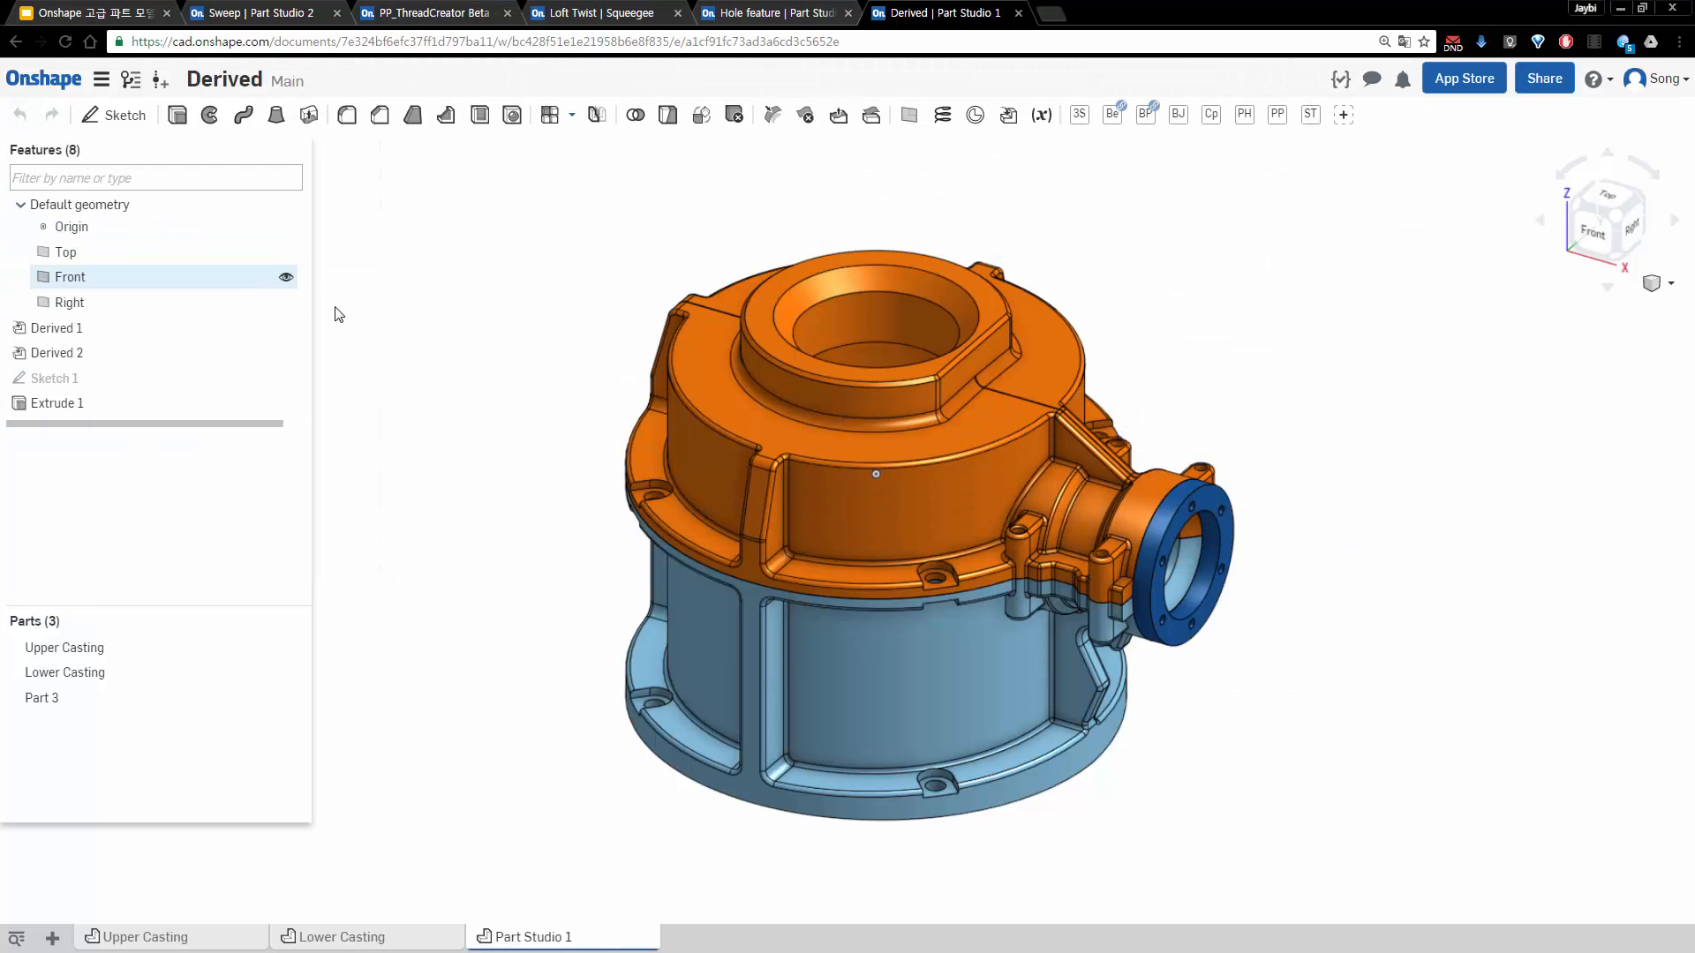
Go to the documents page and create a new private document named Untitled document
{"action": "left_click", "coordinate": [49, 95]}
{"action": "left_click", "coordinate": [67, 121]}
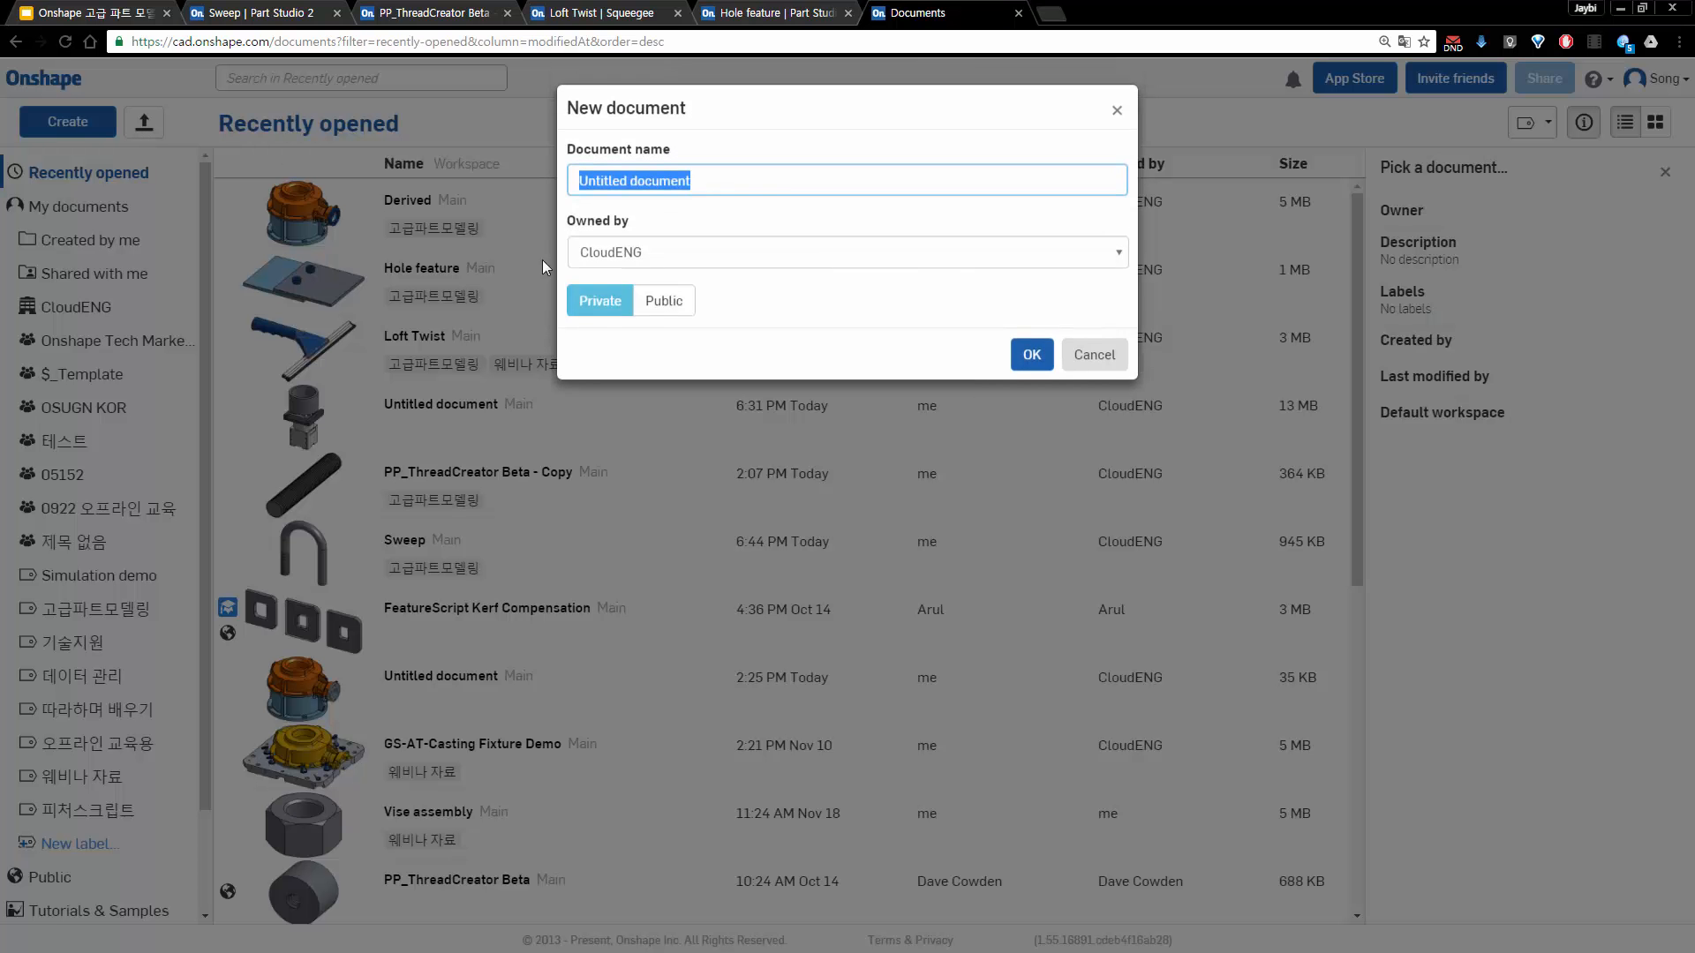
{"action": "left_click", "coordinate": [1021, 357]}
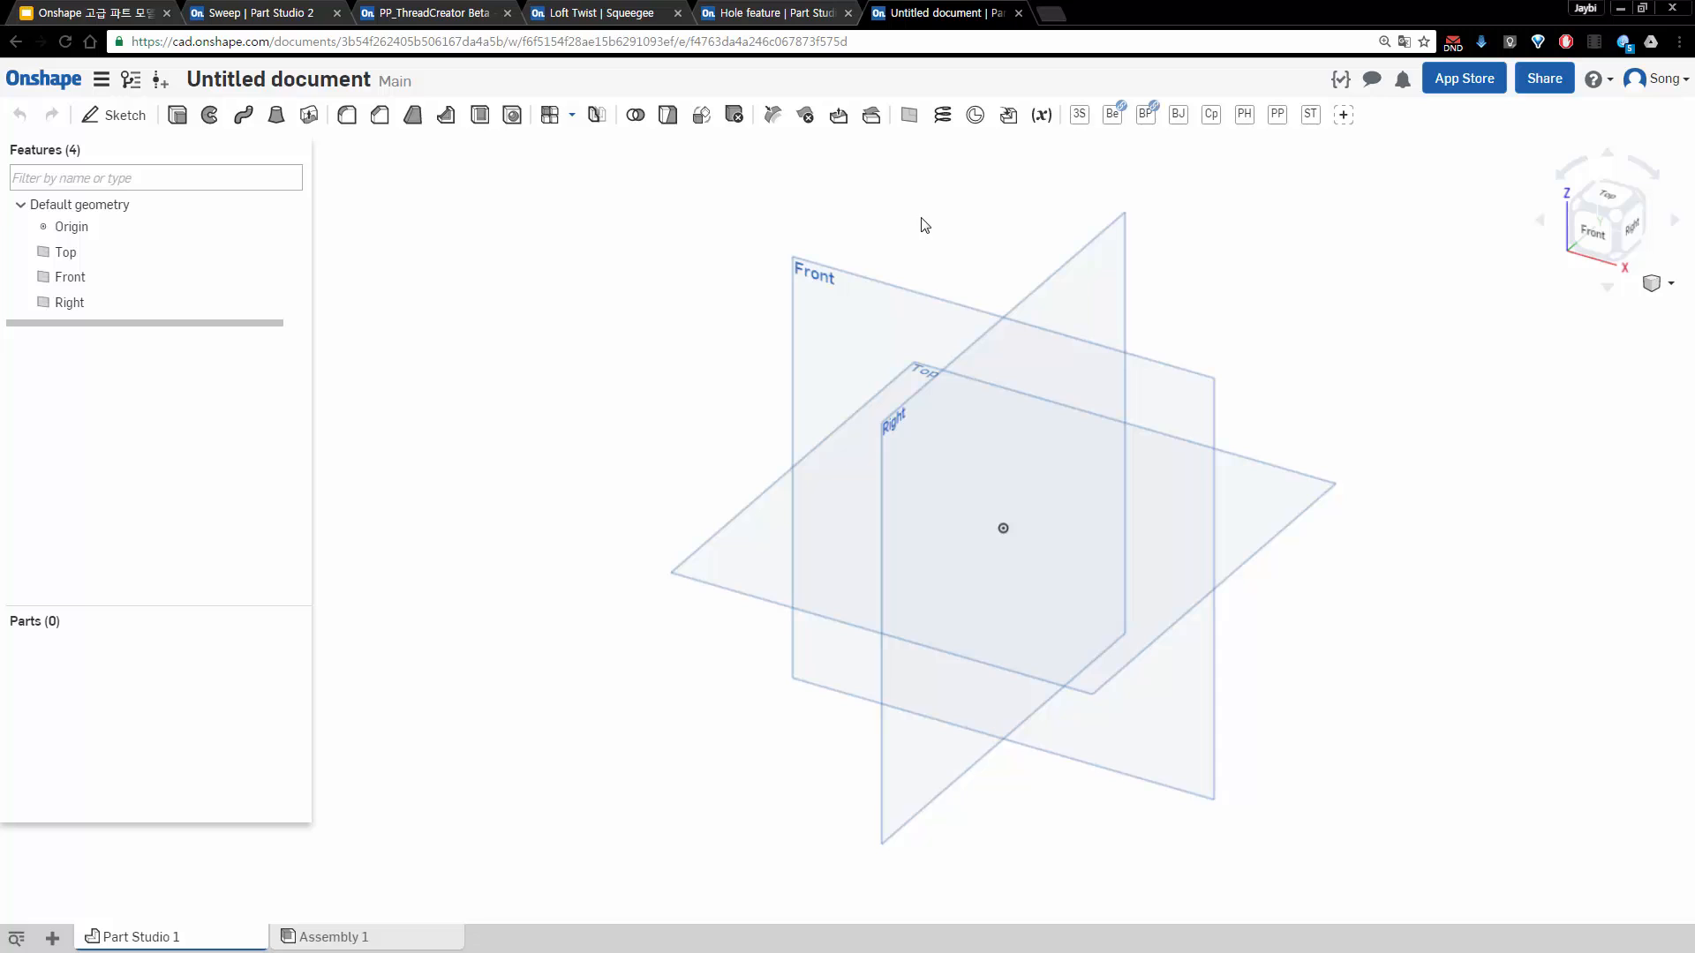
Insert all of Part Studio 1 from version V3 of the Derived document as a derived feature in the new part studio
{"action": "left_click", "coordinate": [1008, 116]}
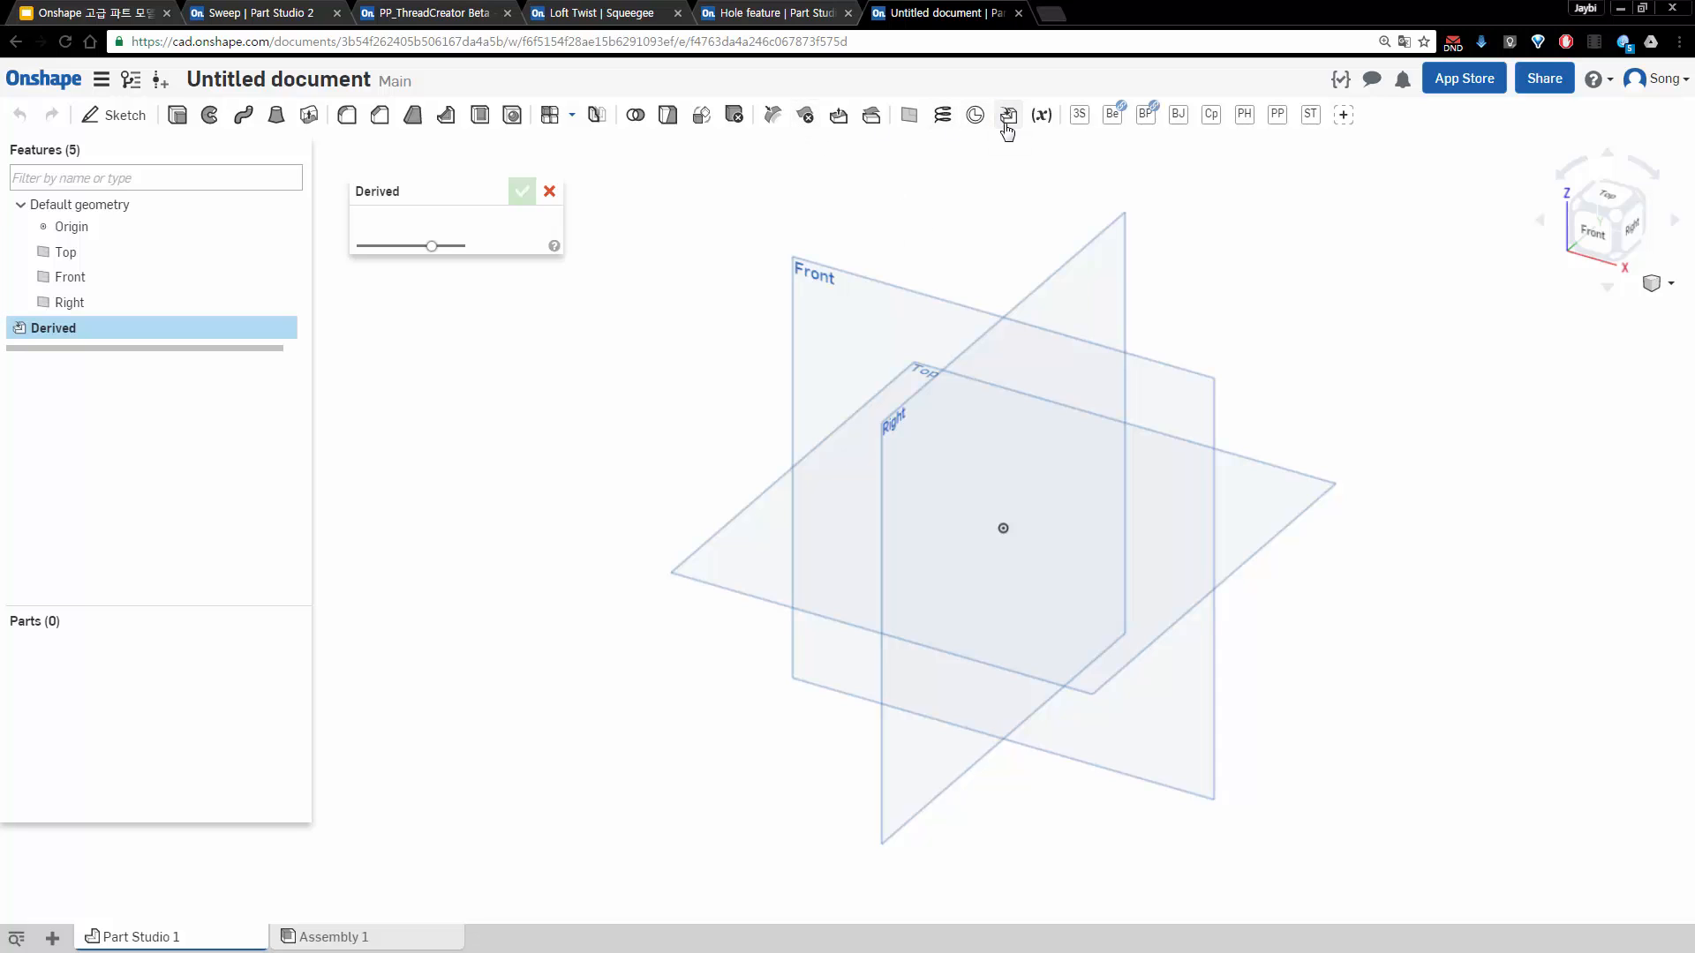
{"action": "left_click", "coordinate": [591, 224]}
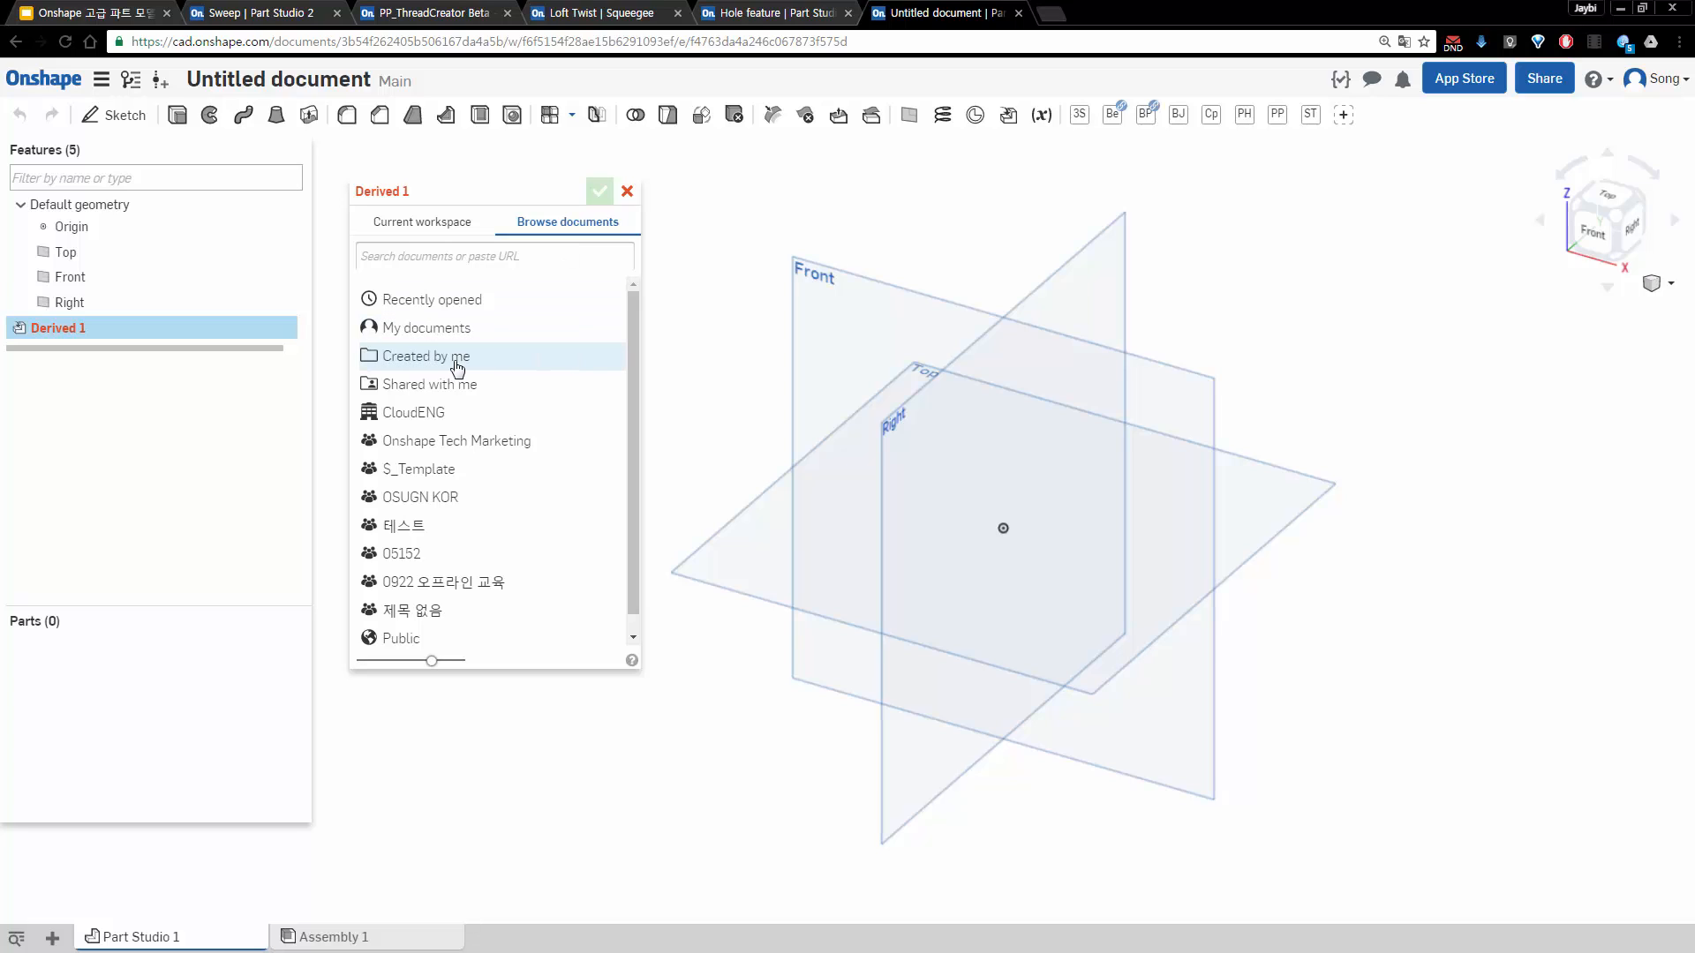
{"action": "left_click", "coordinate": [458, 363]}
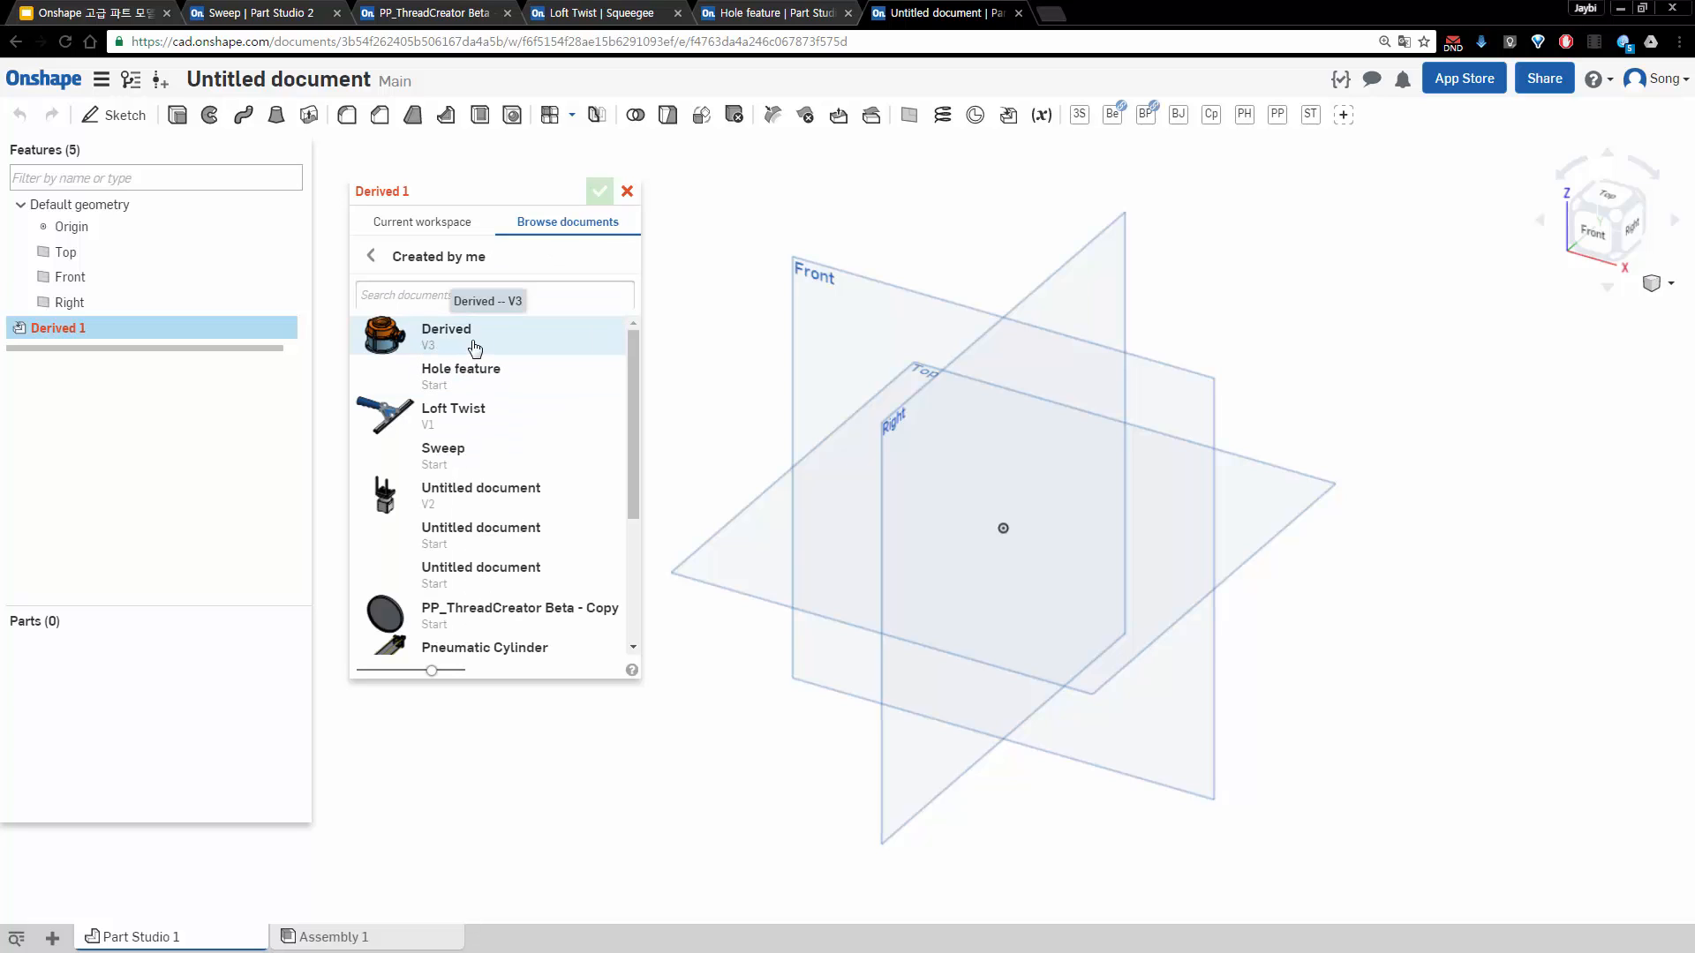
{"action": "left_click", "coordinate": [475, 347]}
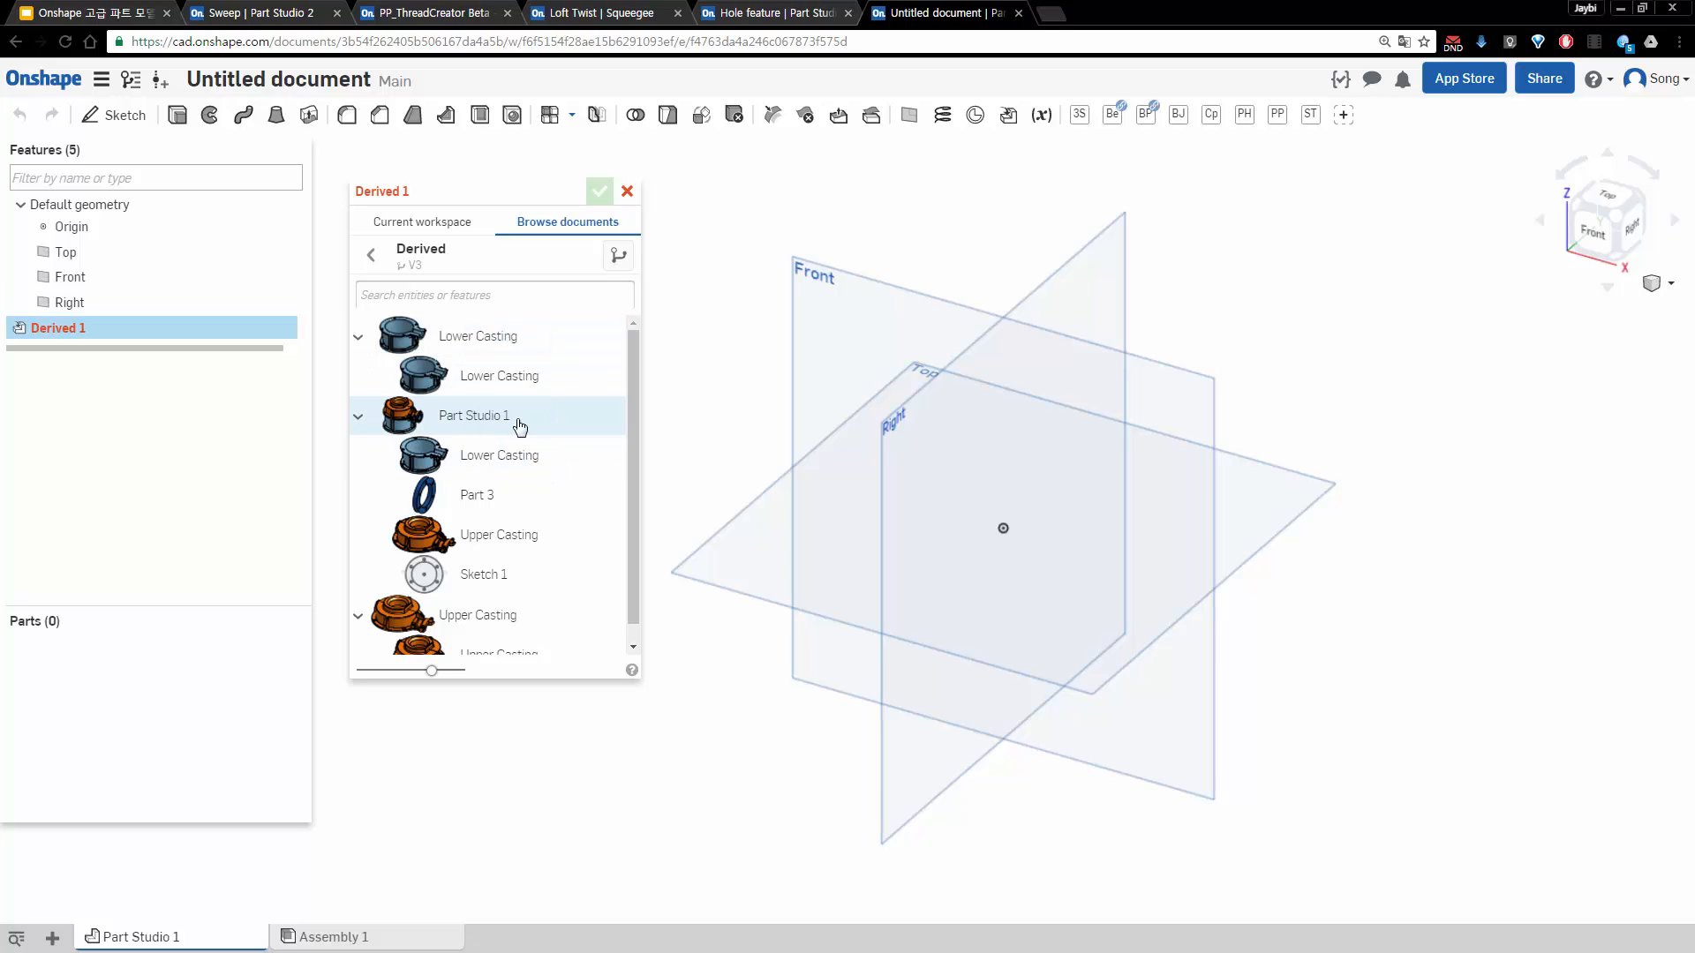
{"action": "scroll", "coordinate": [540, 431], "scroll_direction": "down", "scroll_amount": 1}
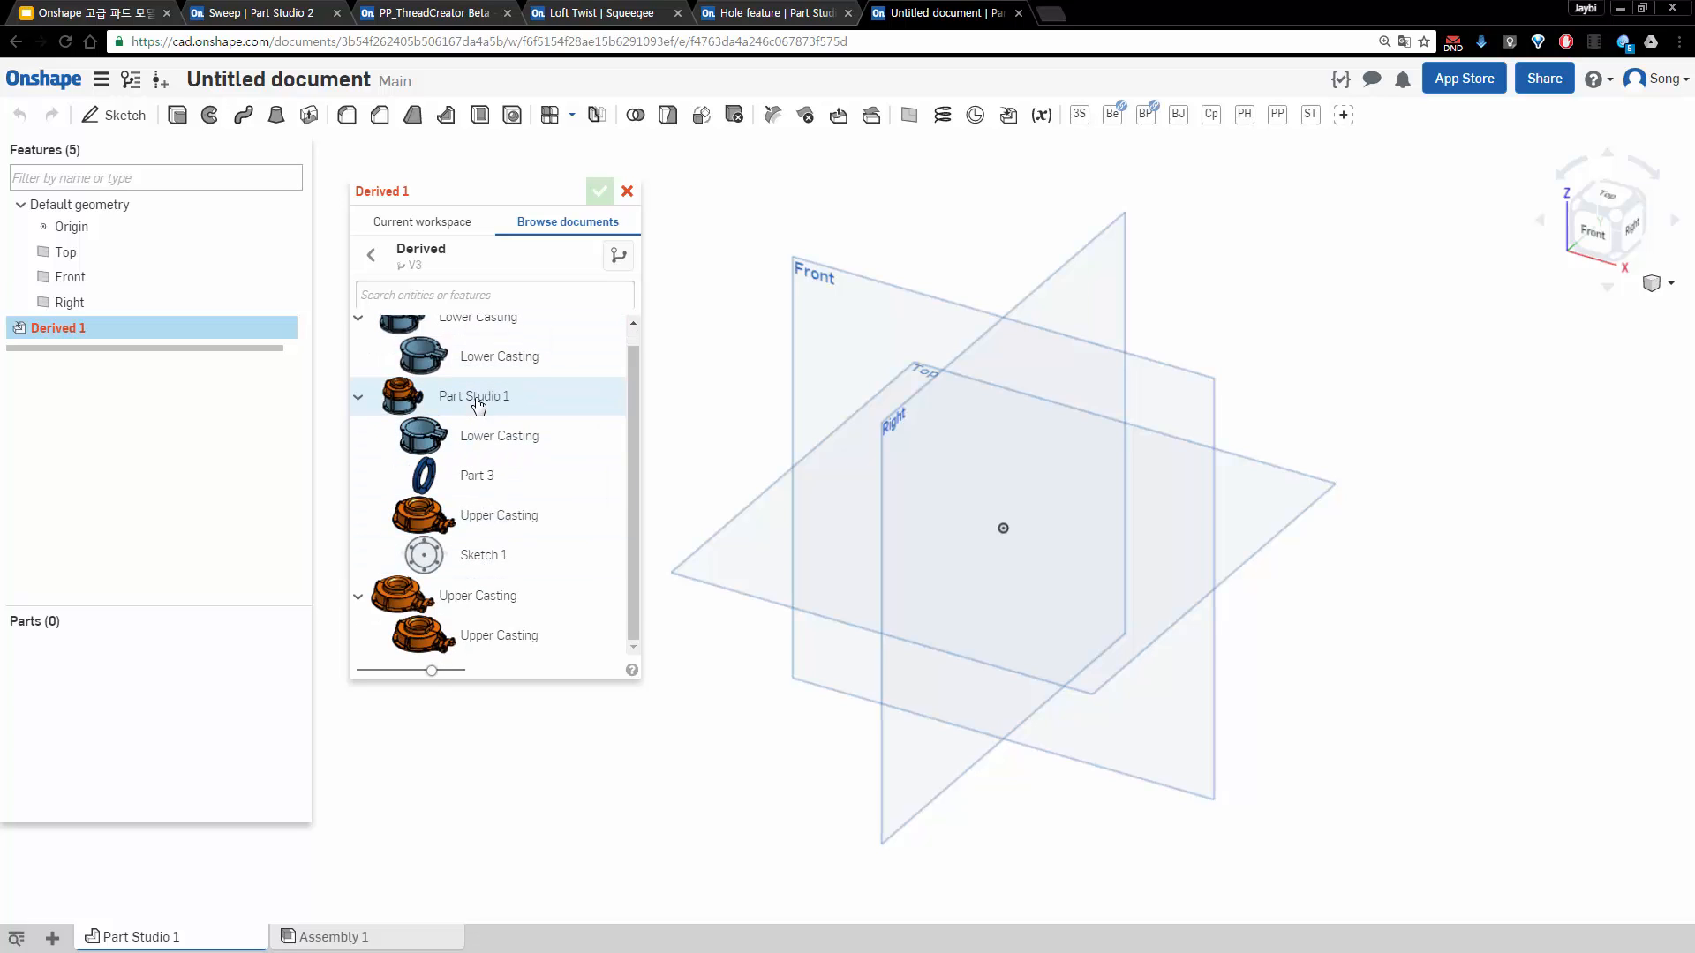
{"action": "scroll", "coordinate": [482, 415], "scroll_direction": "up", "scroll_amount": 1}
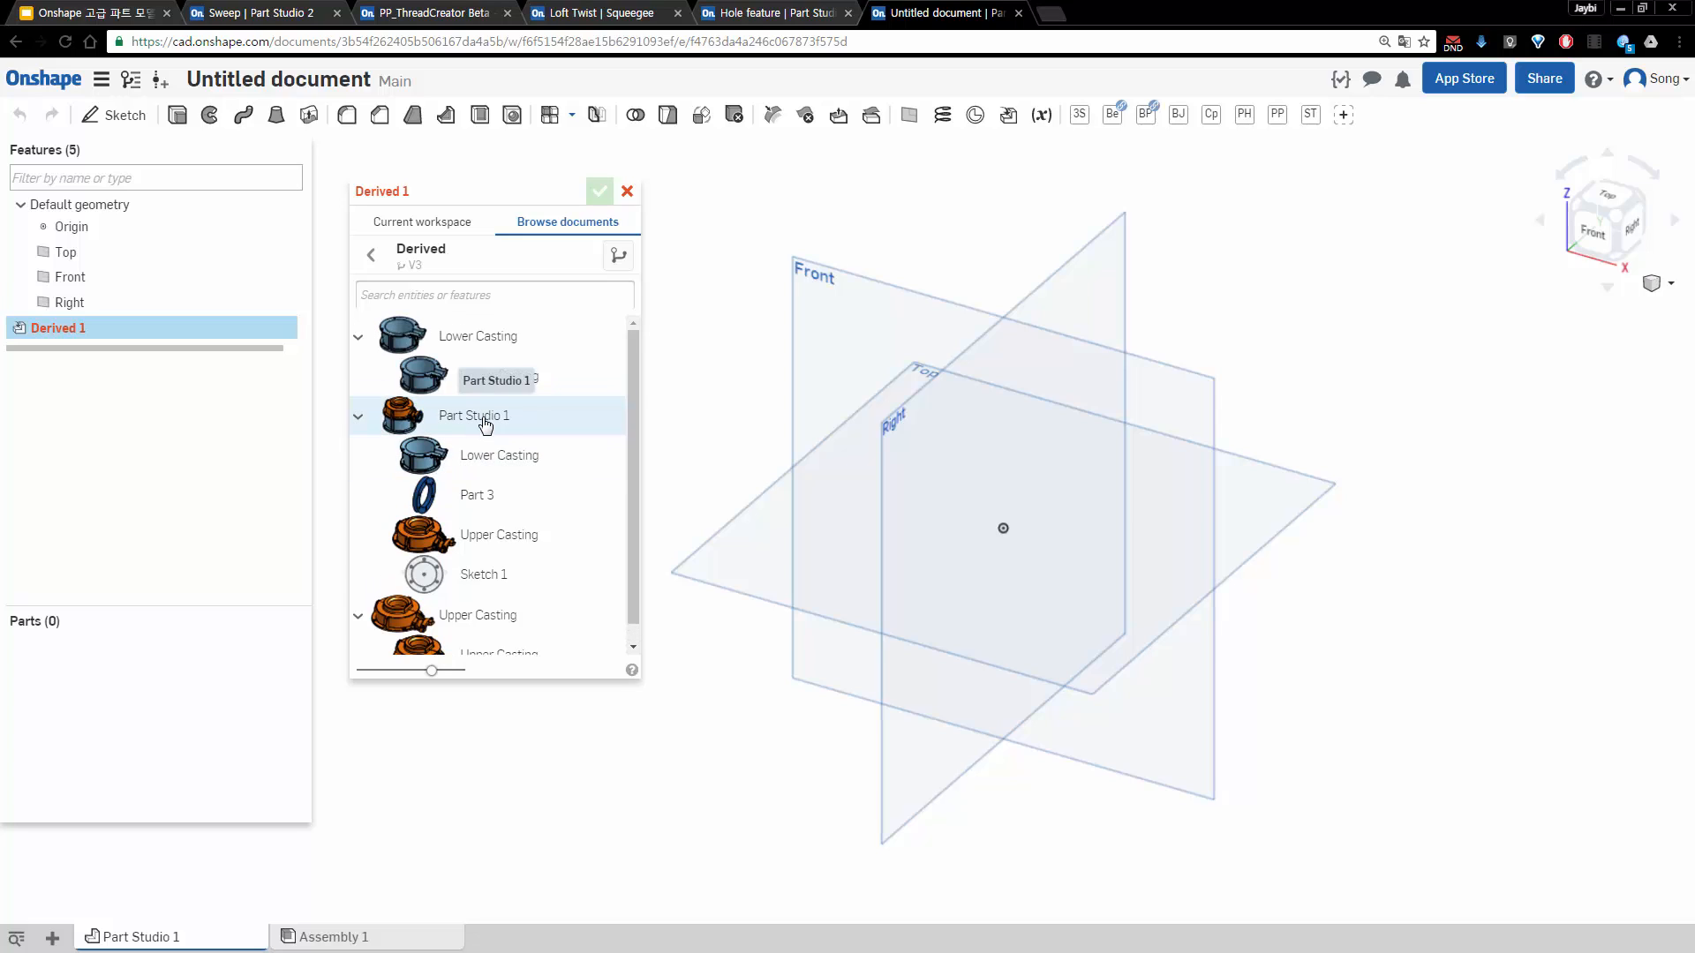
{"action": "left_click", "coordinate": [484, 423]}
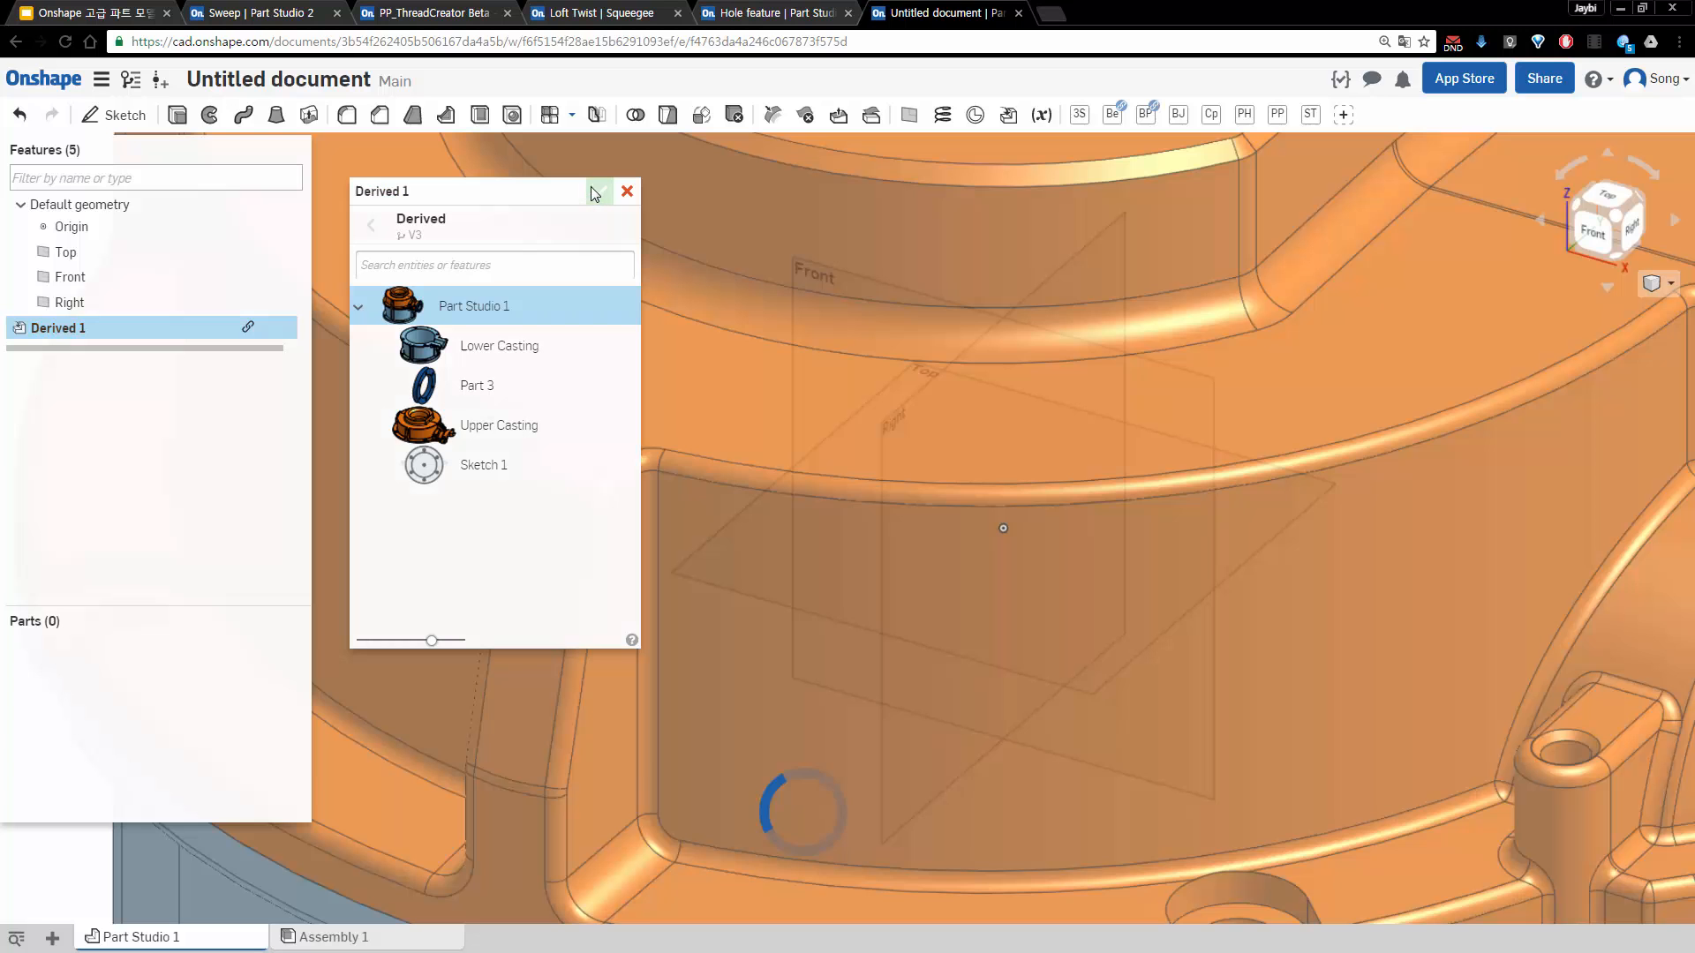
{"action": "left_click", "coordinate": [597, 192]}
{"action": "key", "text": "f"}
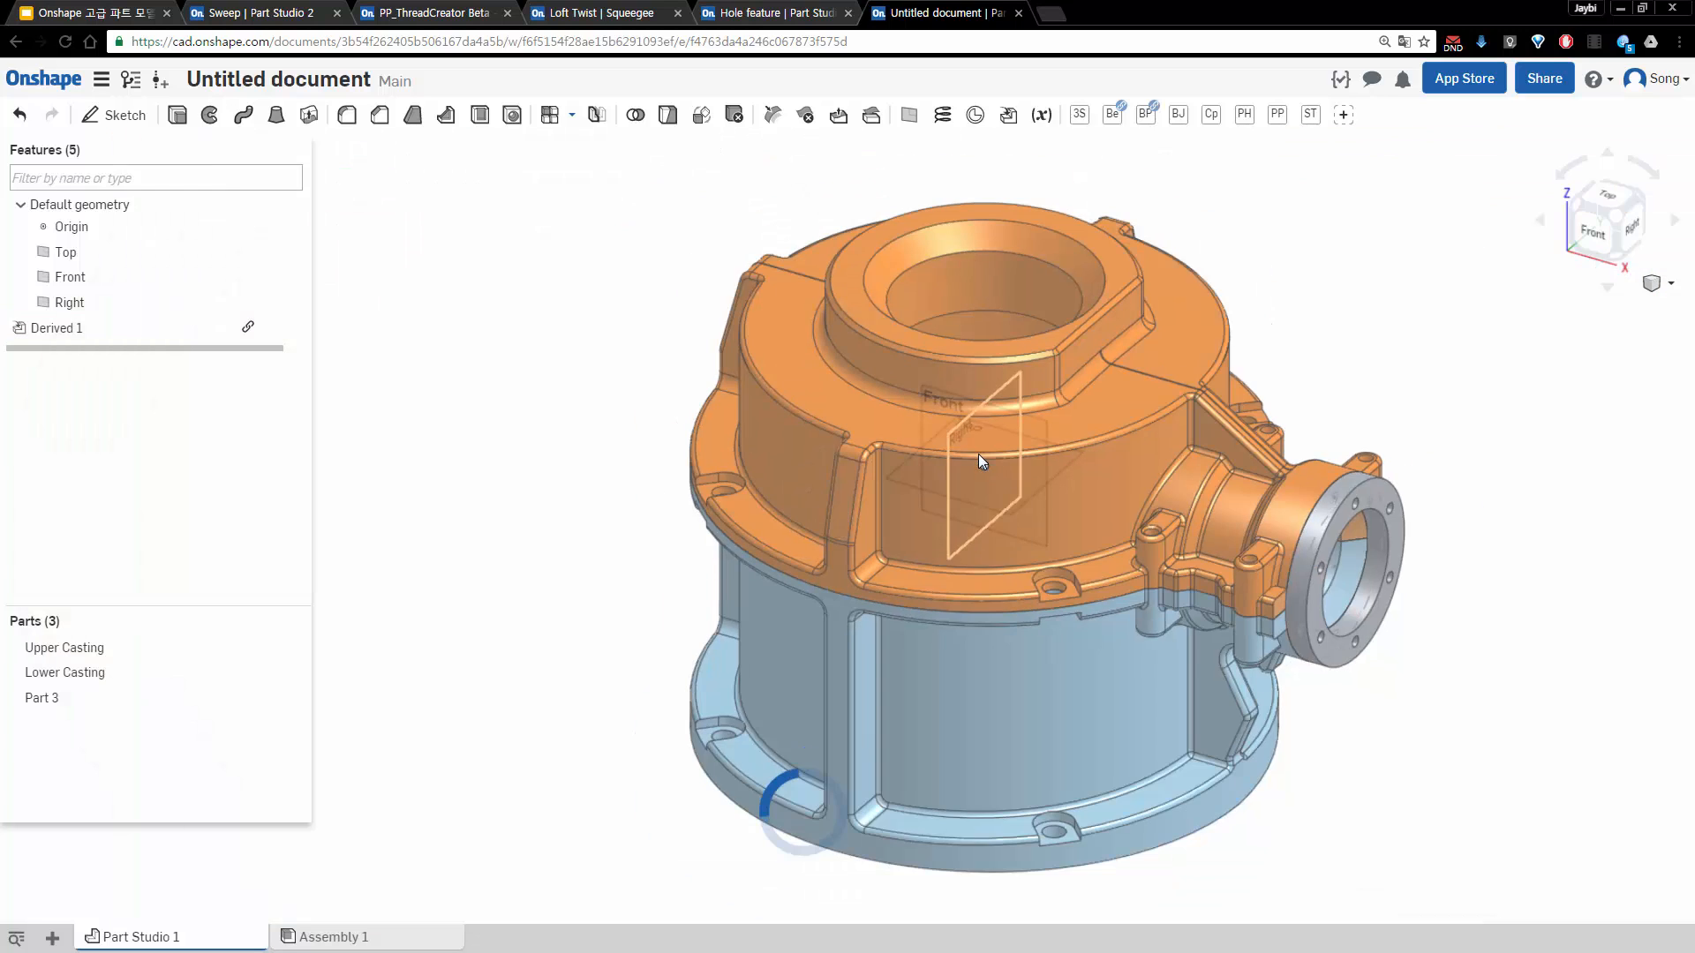
{"action": "scroll", "coordinate": [977, 489], "scroll_direction": "up", "scroll_amount": 5}
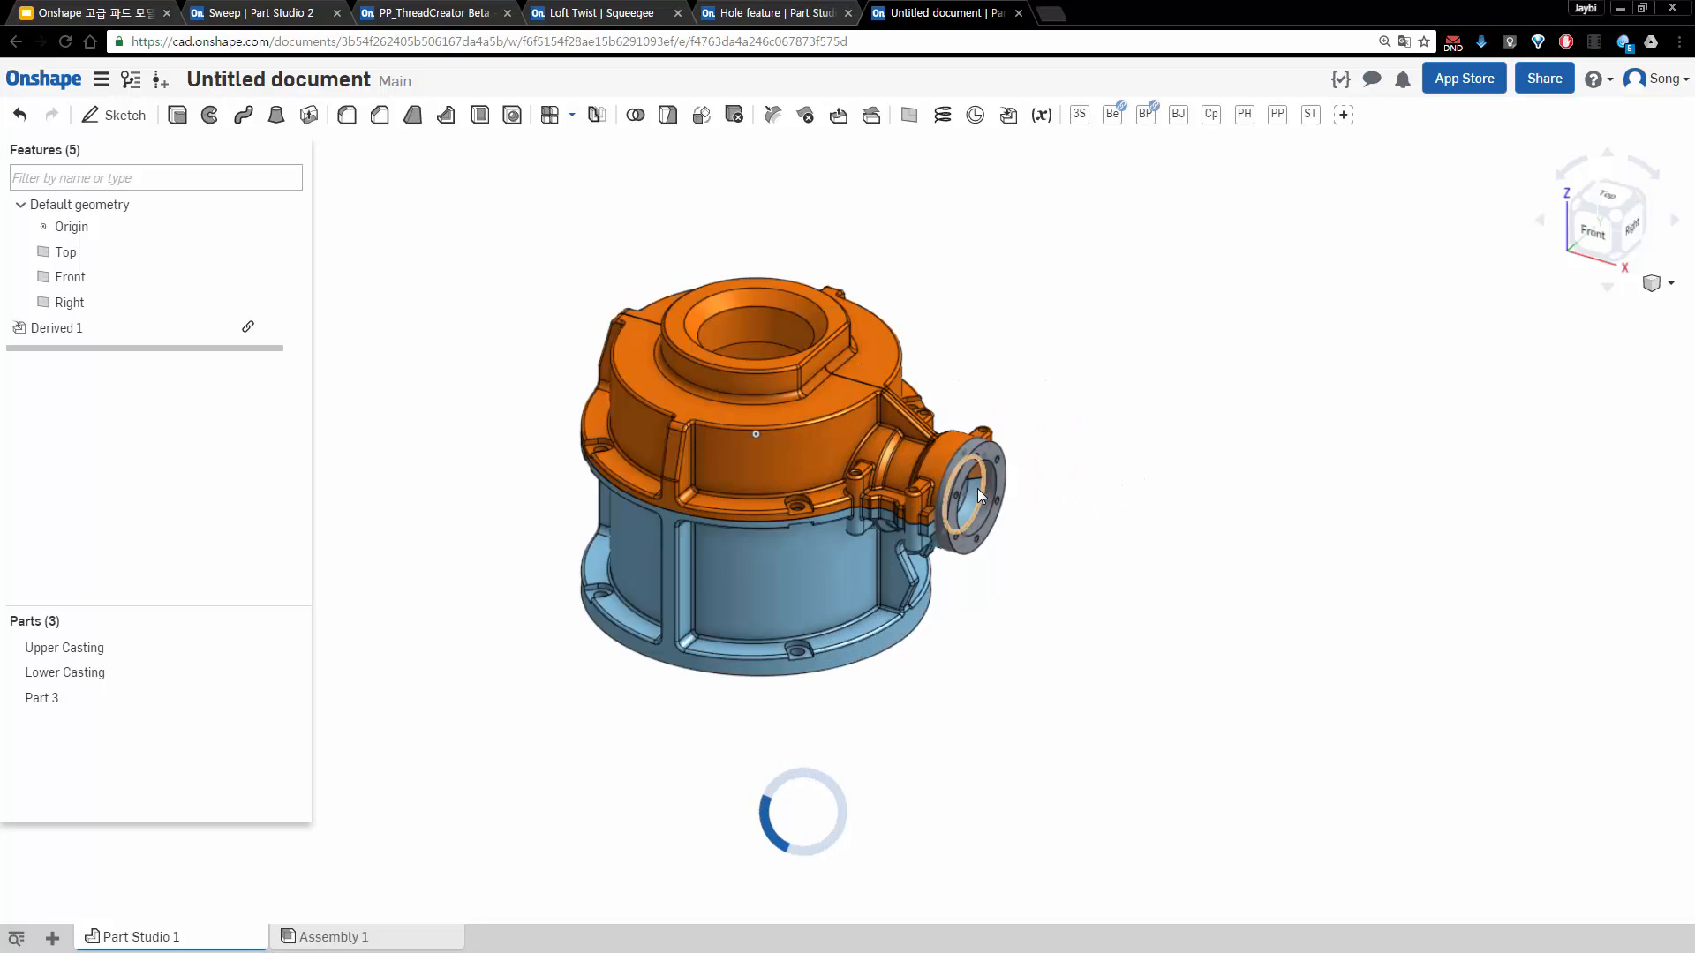
{"action": "scroll", "coordinate": [821, 544], "scroll_direction": "up", "scroll_amount": 1}
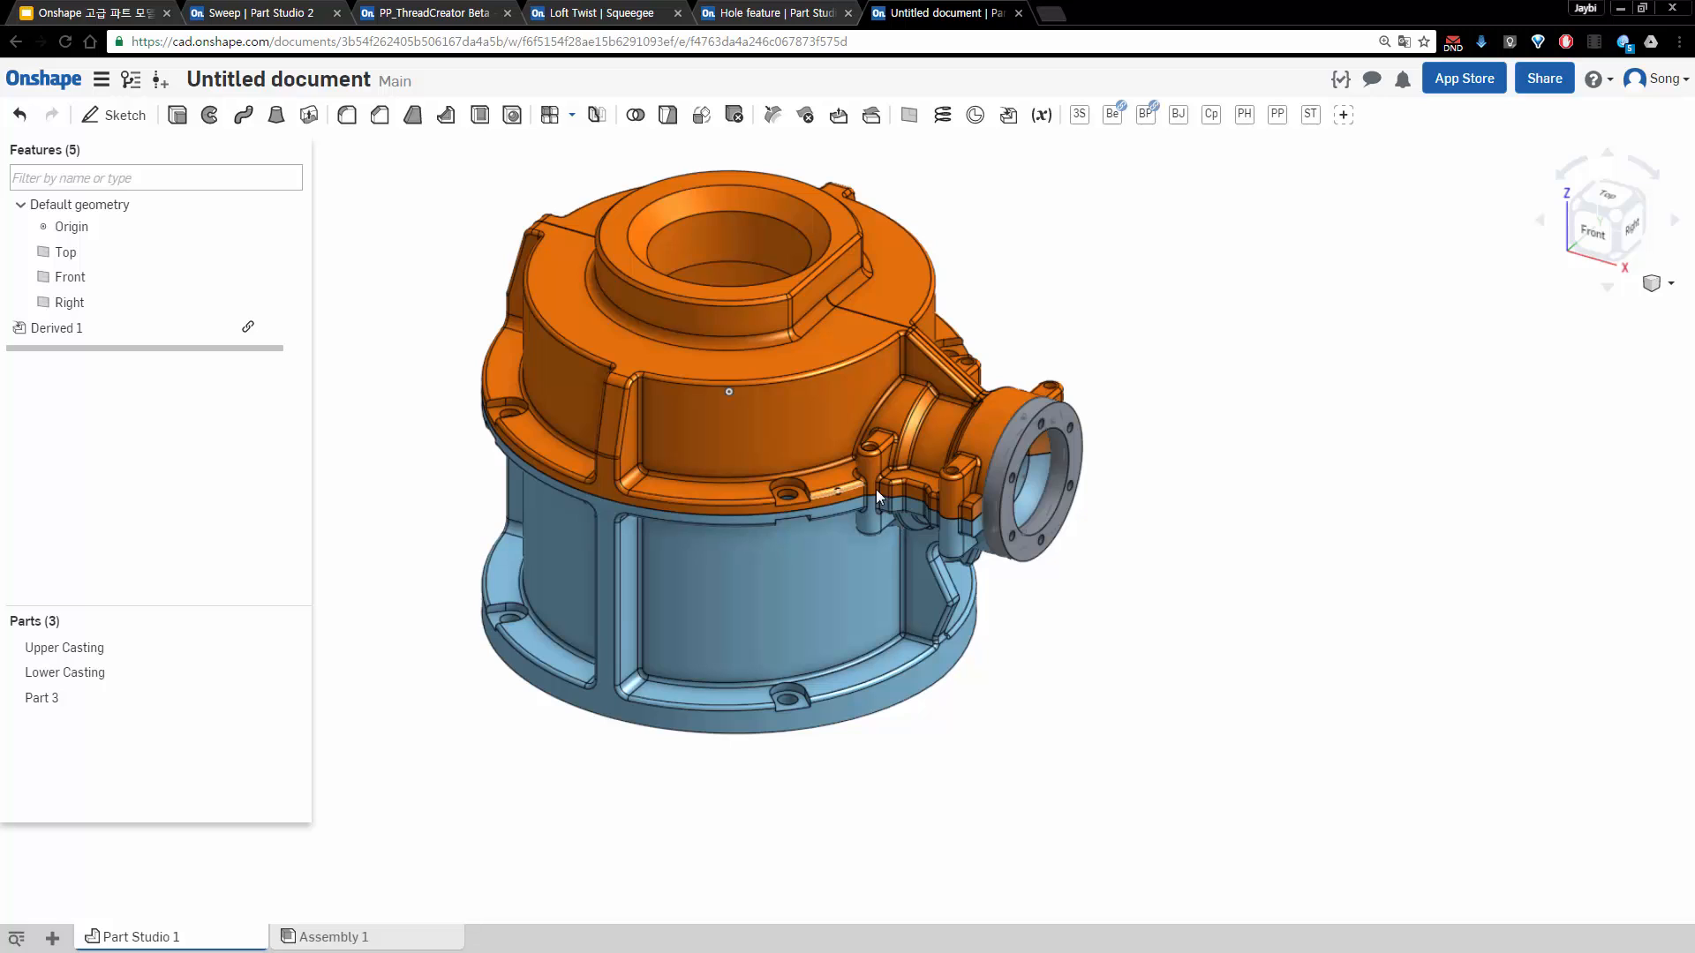
{"action": "middle_click_drag", "start_coordinate": [988, 633], "coordinate": [1146, 672]}
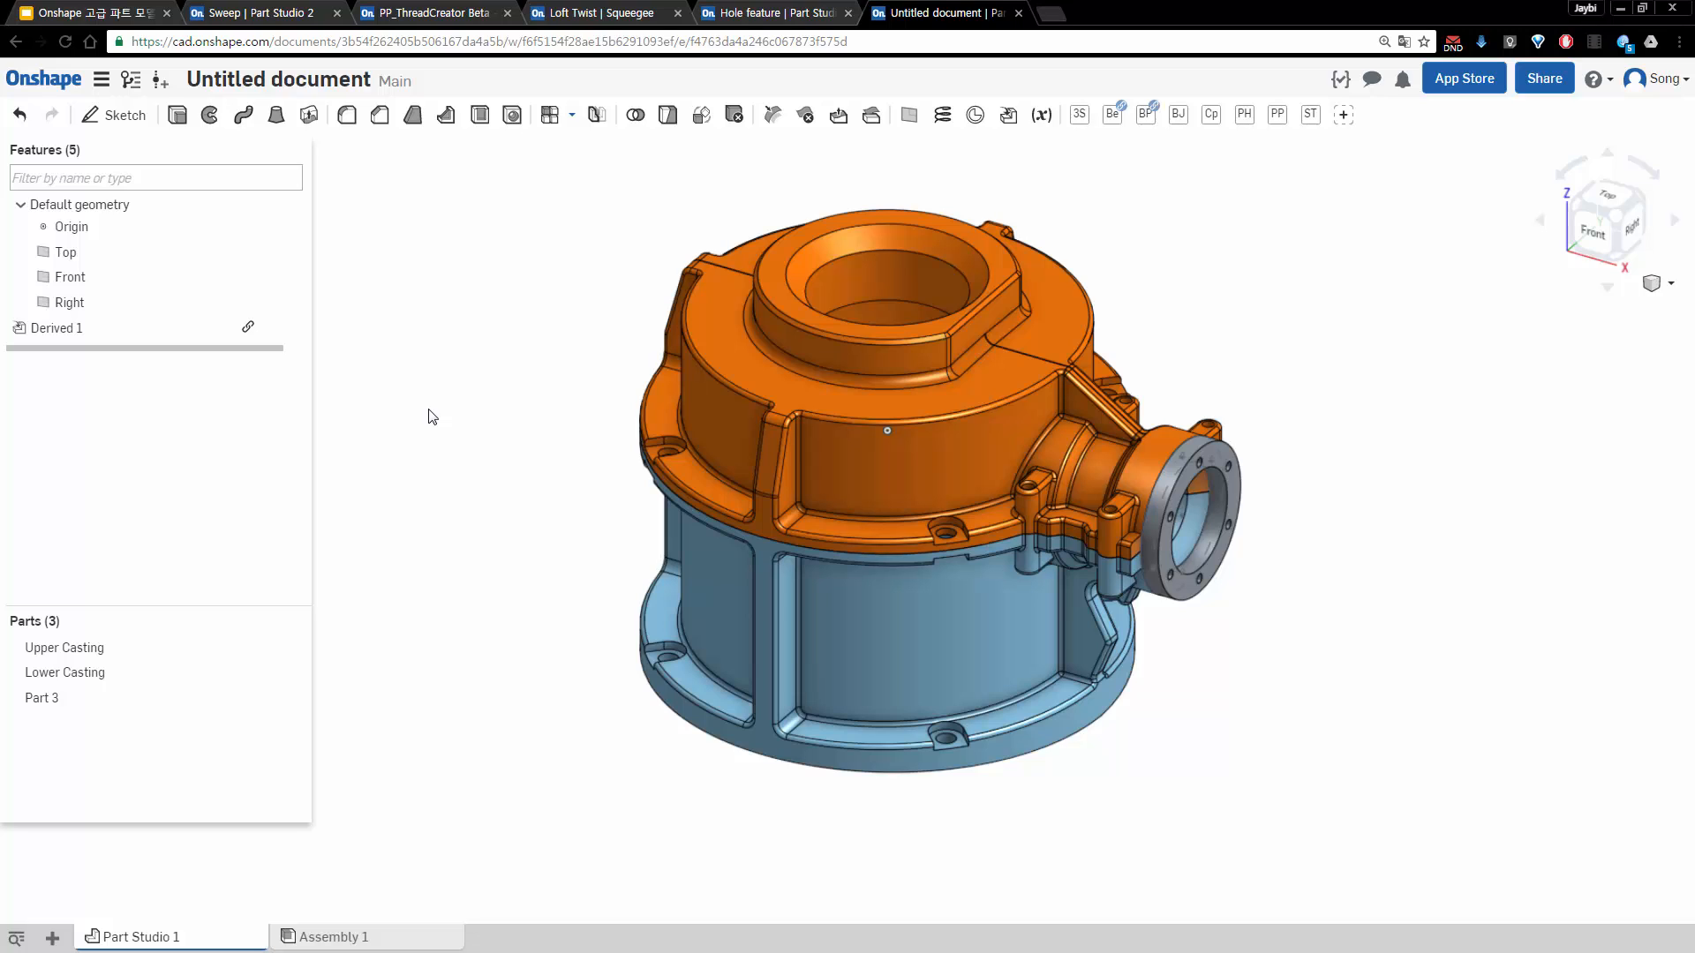
Update Derived 1's linked document reference selectively to version V2 of the Derived document and inspect the castings
{"action": "right_click", "coordinate": [198, 332]}
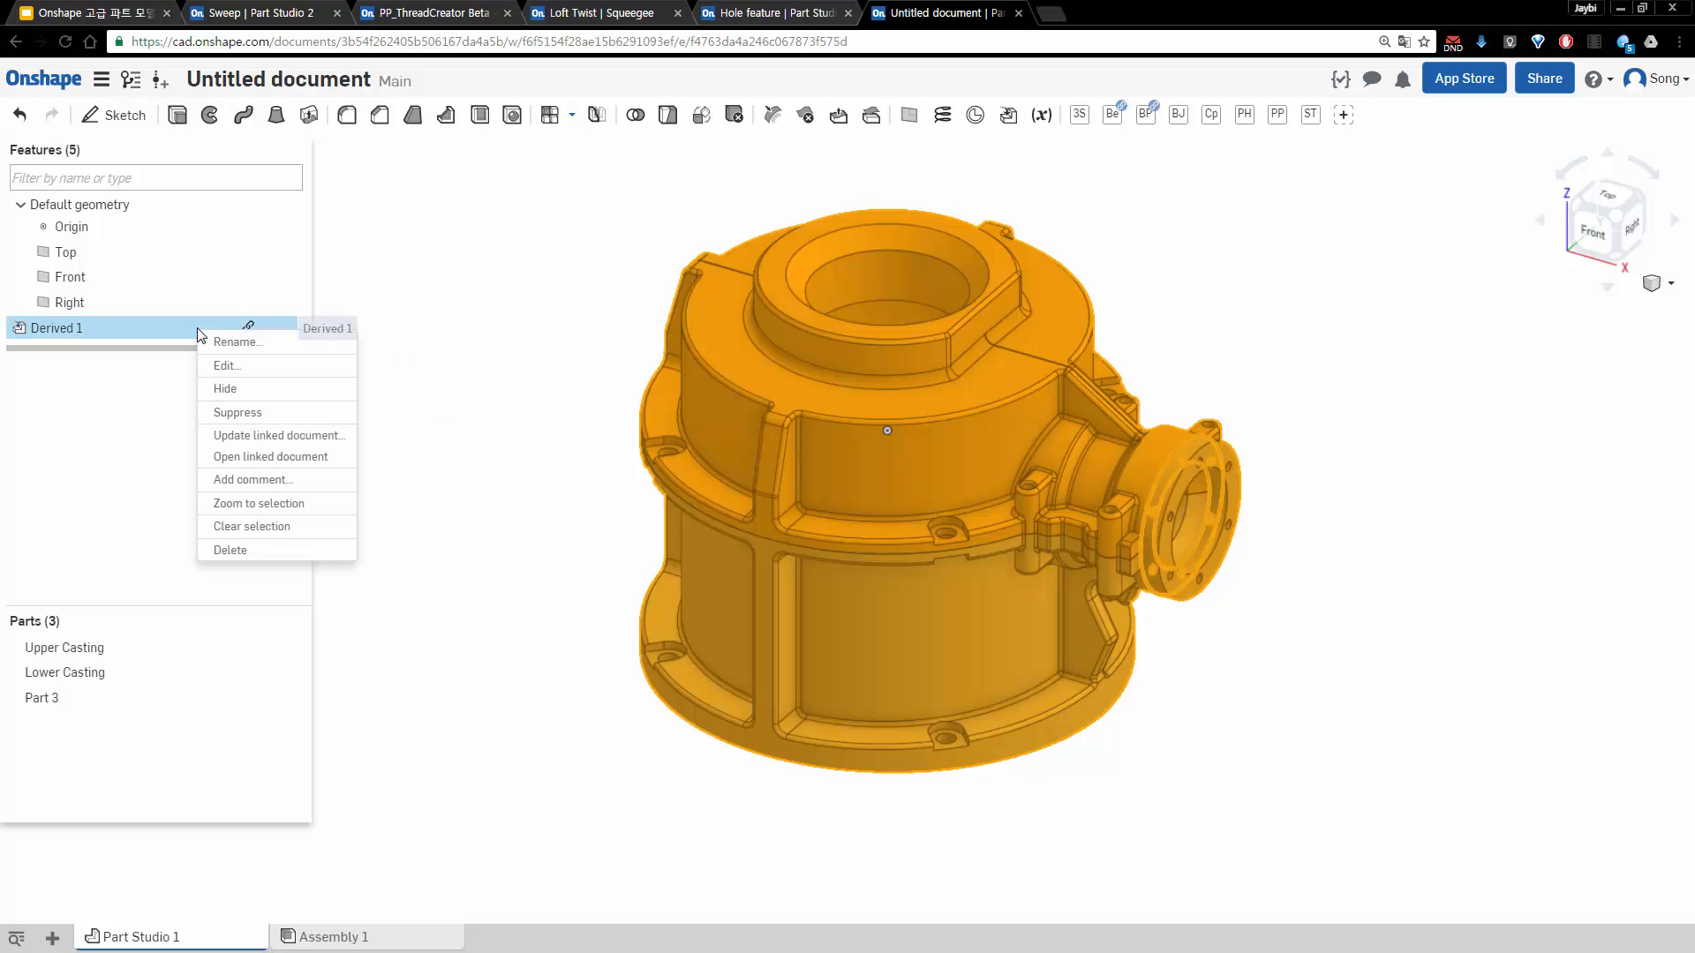
{"action": "left_click", "coordinate": [302, 446]}
{"action": "left_click_drag", "start_coordinate": [401, 172], "coordinate": [487, 172]}
{"action": "left_click", "coordinate": [501, 205]}
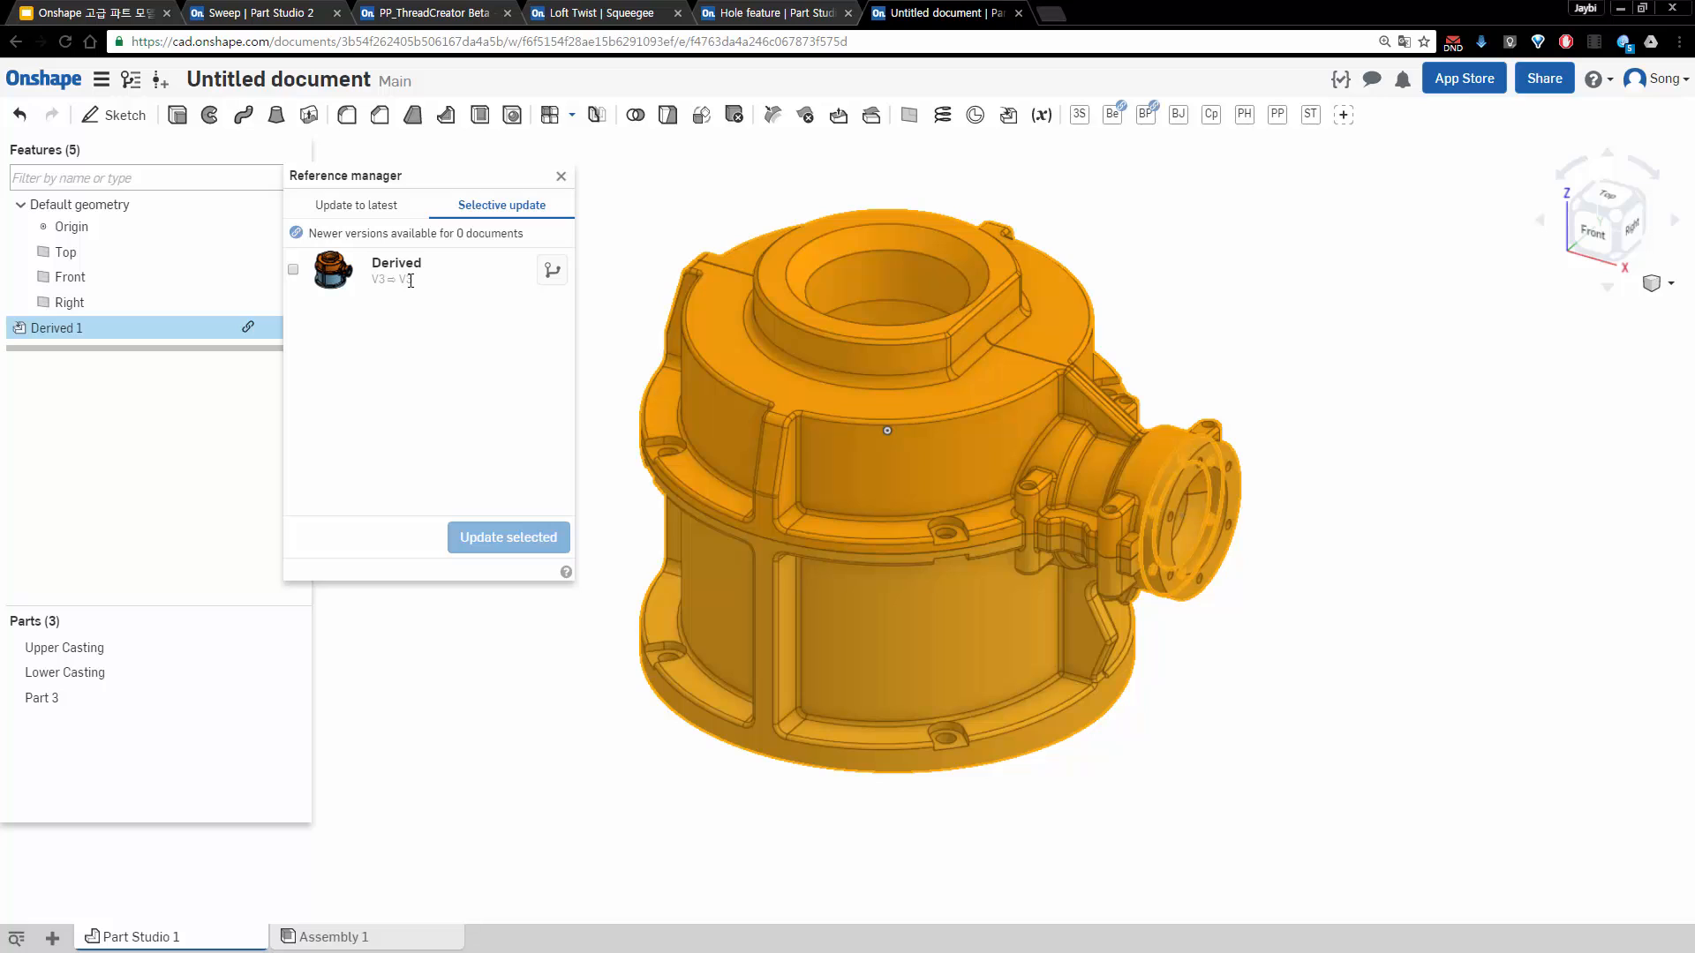
{"action": "left_click", "coordinate": [549, 275]}
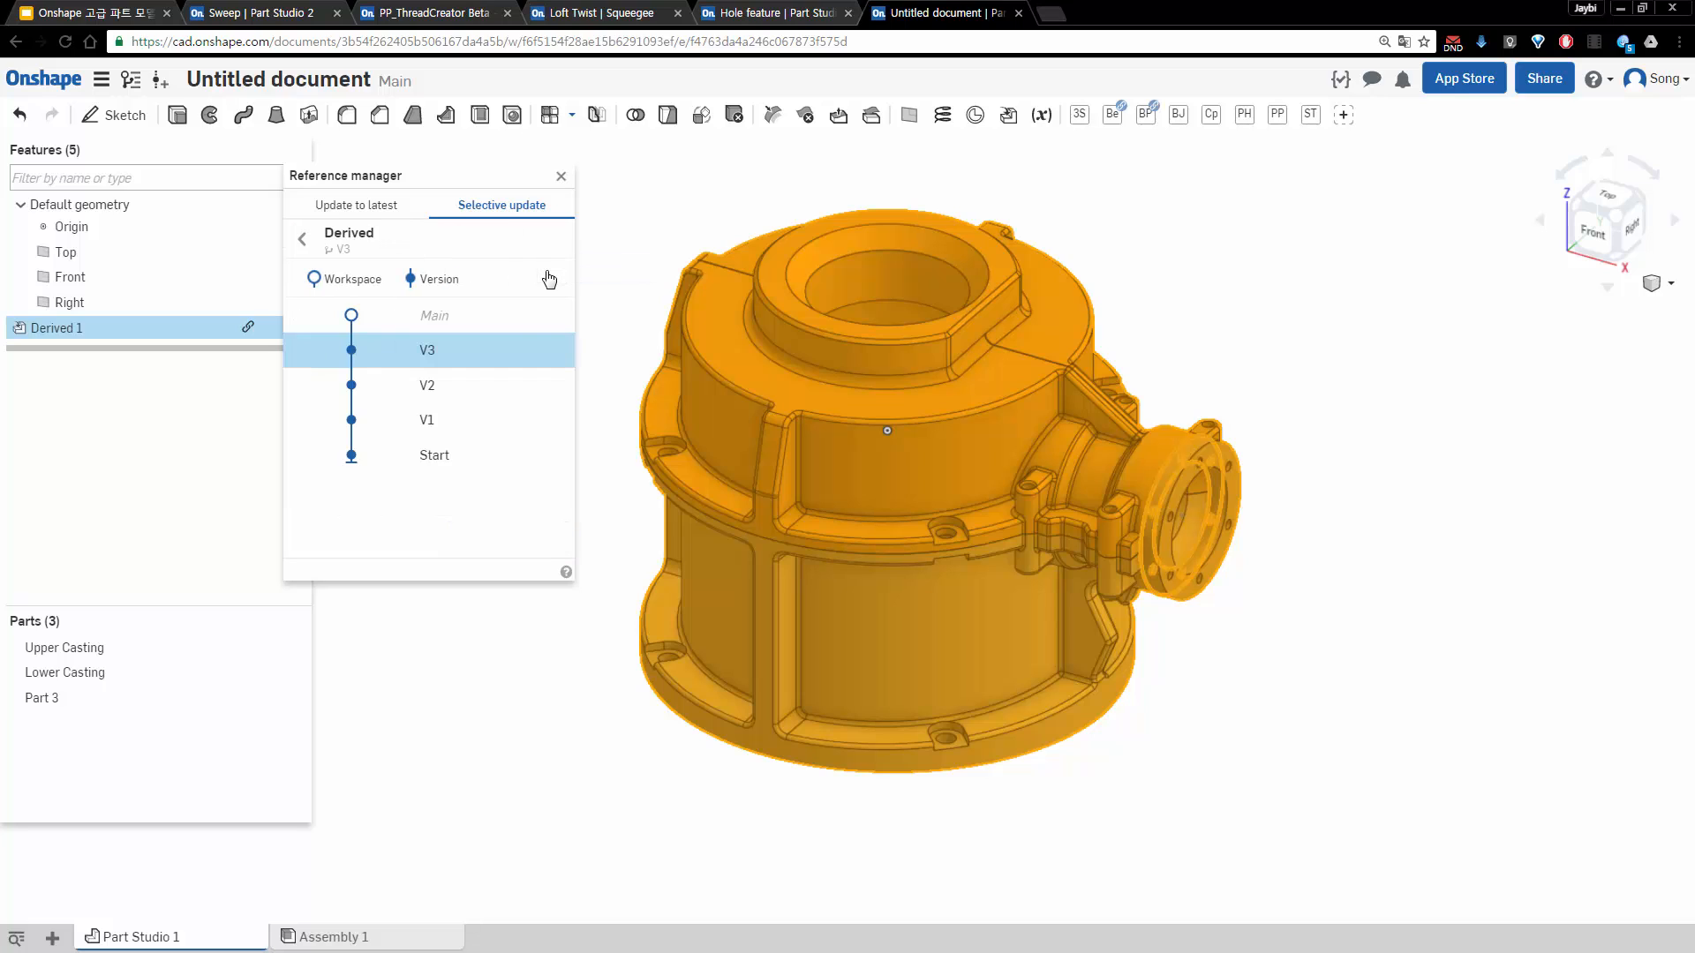
{"action": "left_click", "coordinate": [441, 393]}
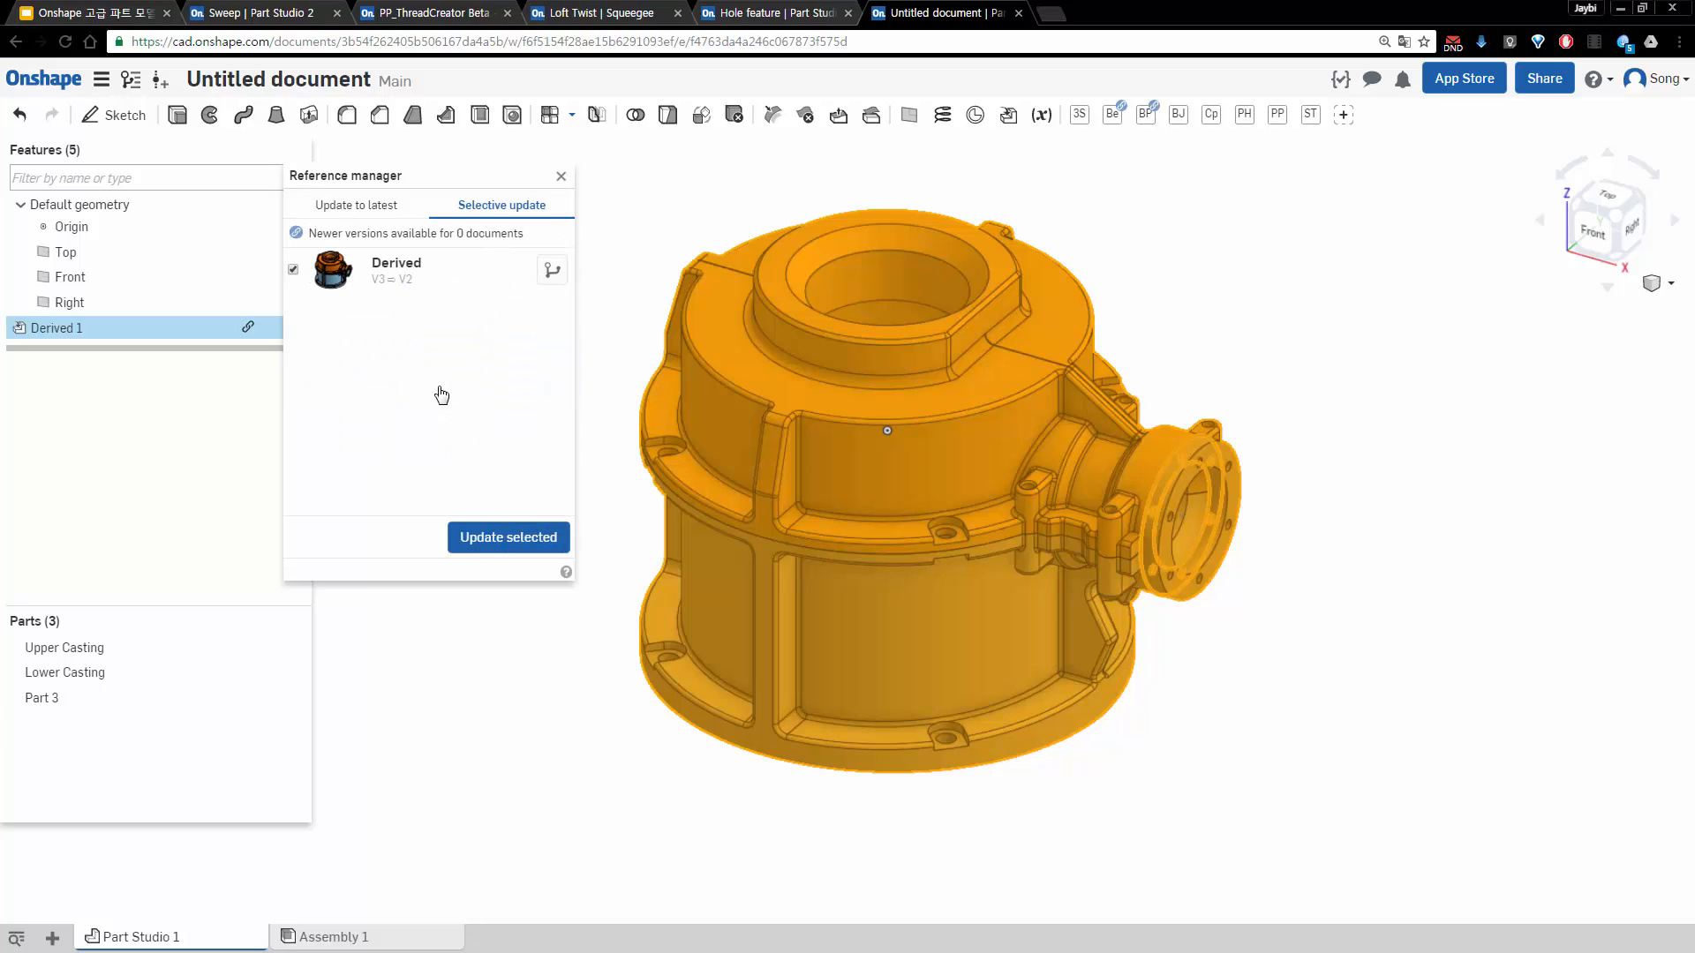
{"action": "left_click", "coordinate": [505, 545]}
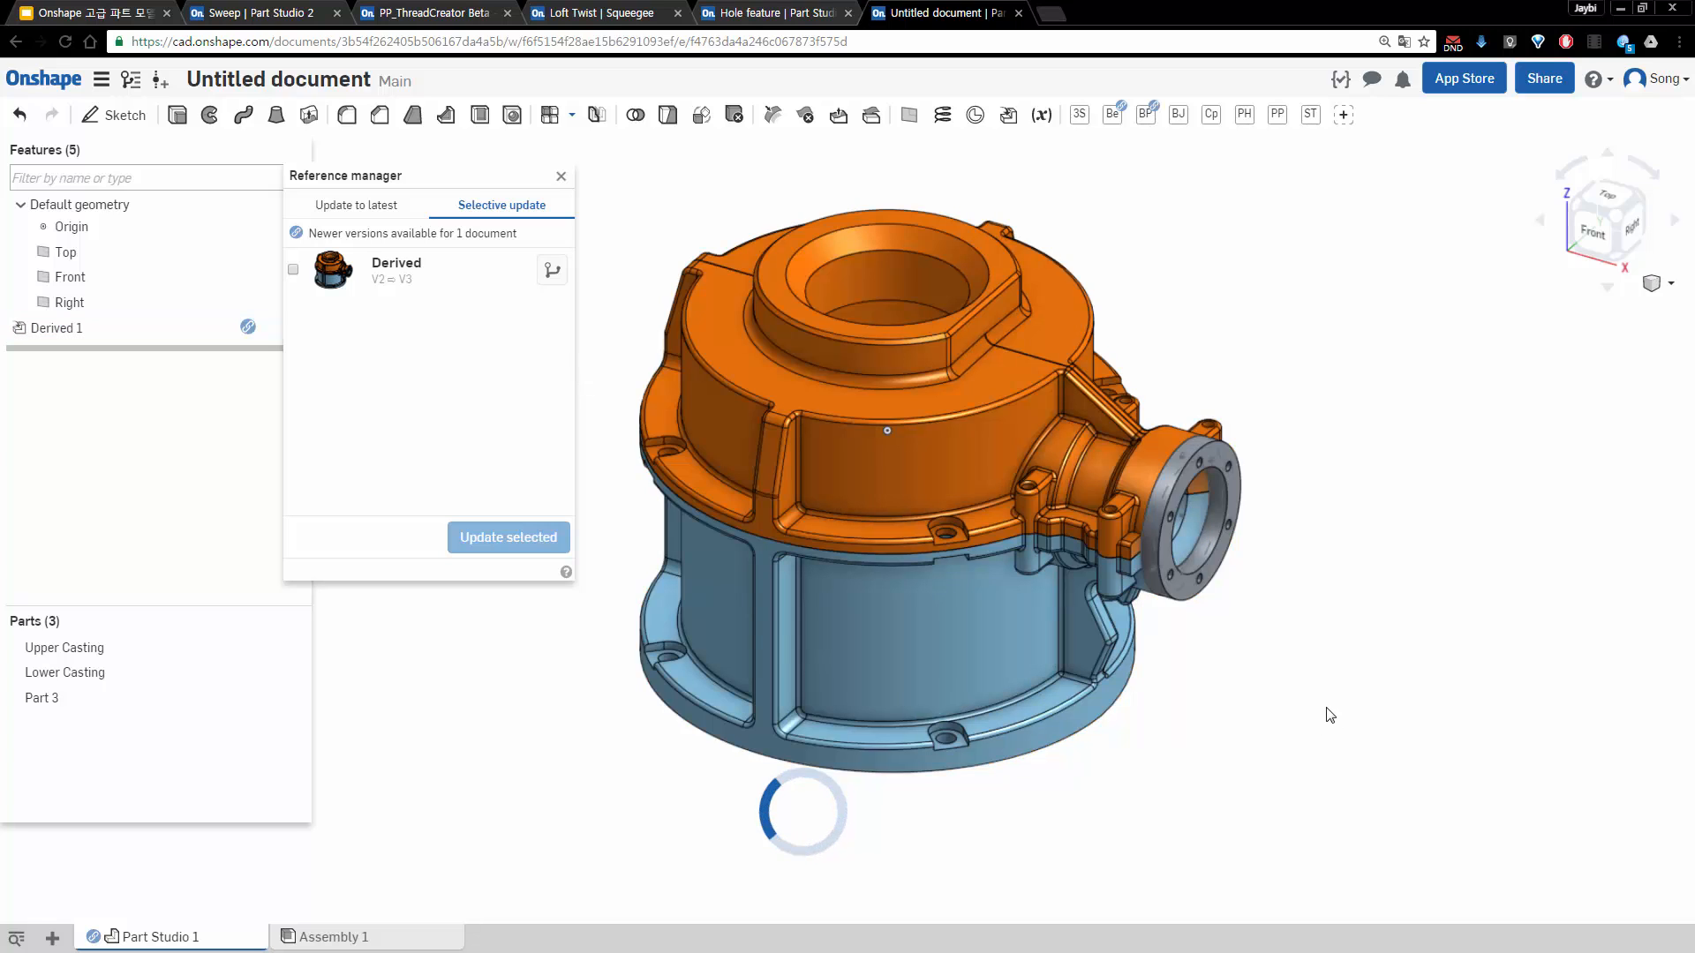
{"action": "scroll", "coordinate": [1329, 719], "scroll_direction": "up", "scroll_amount": 2}
{"action": "scroll", "coordinate": [1306, 704], "scroll_direction": "down", "scroll_amount": 3}
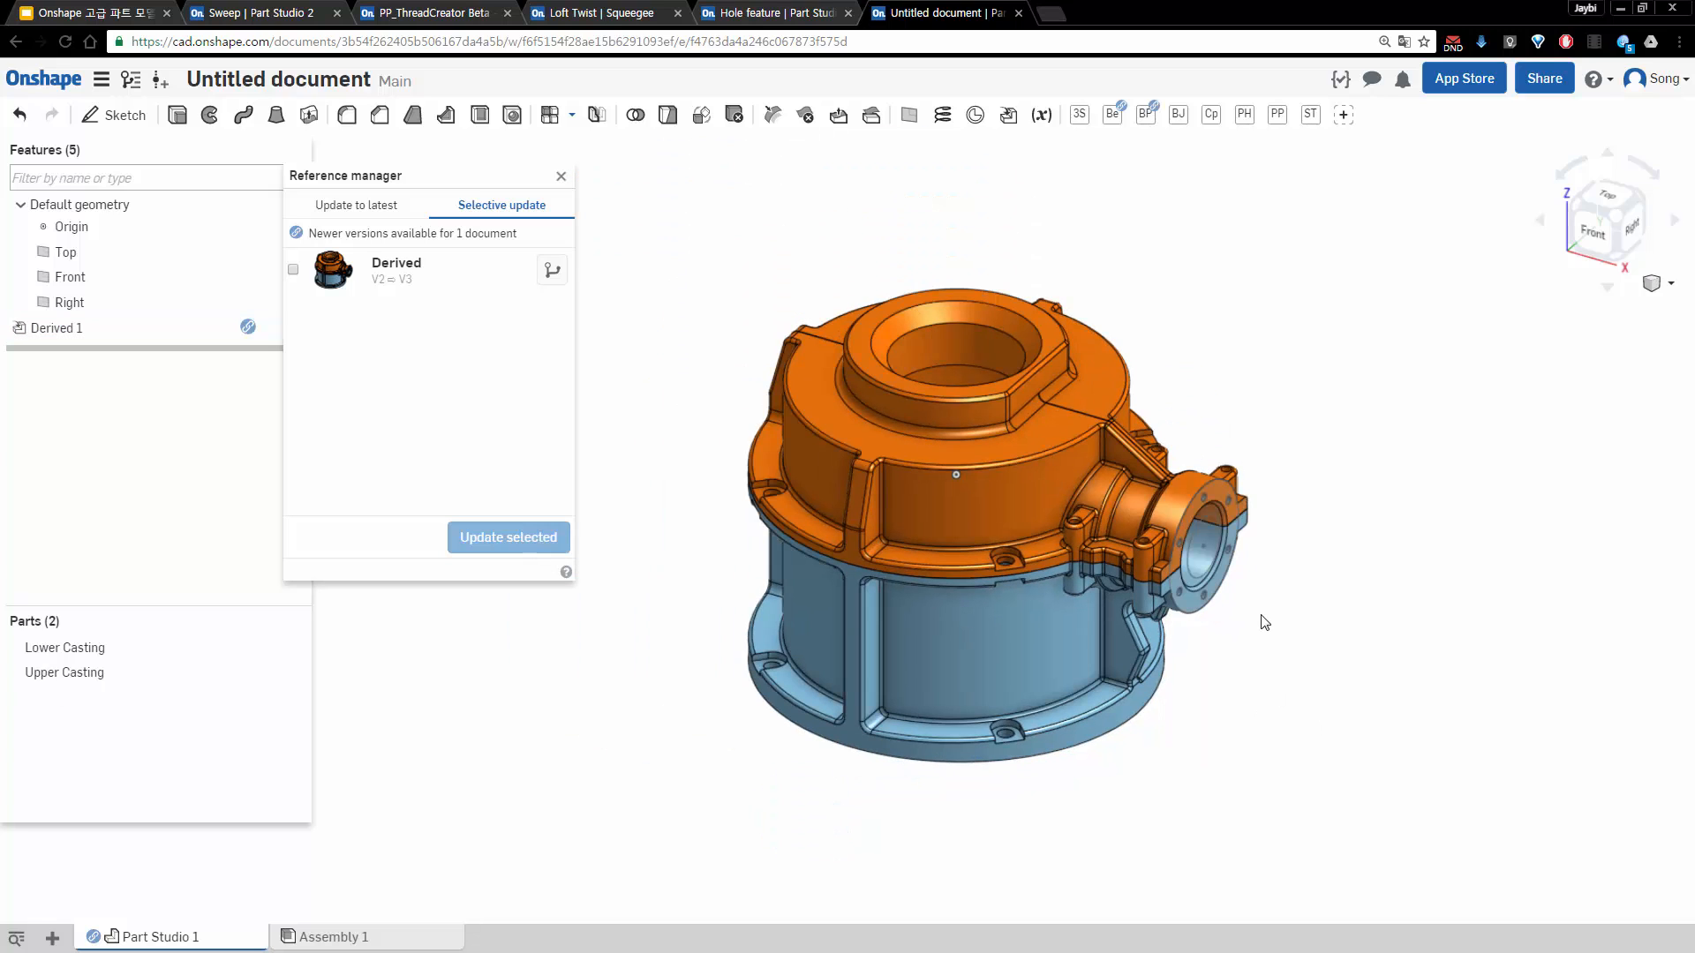
{"action": "right_click_drag", "start_coordinate": [1253, 447], "coordinate": [1231, 480]}
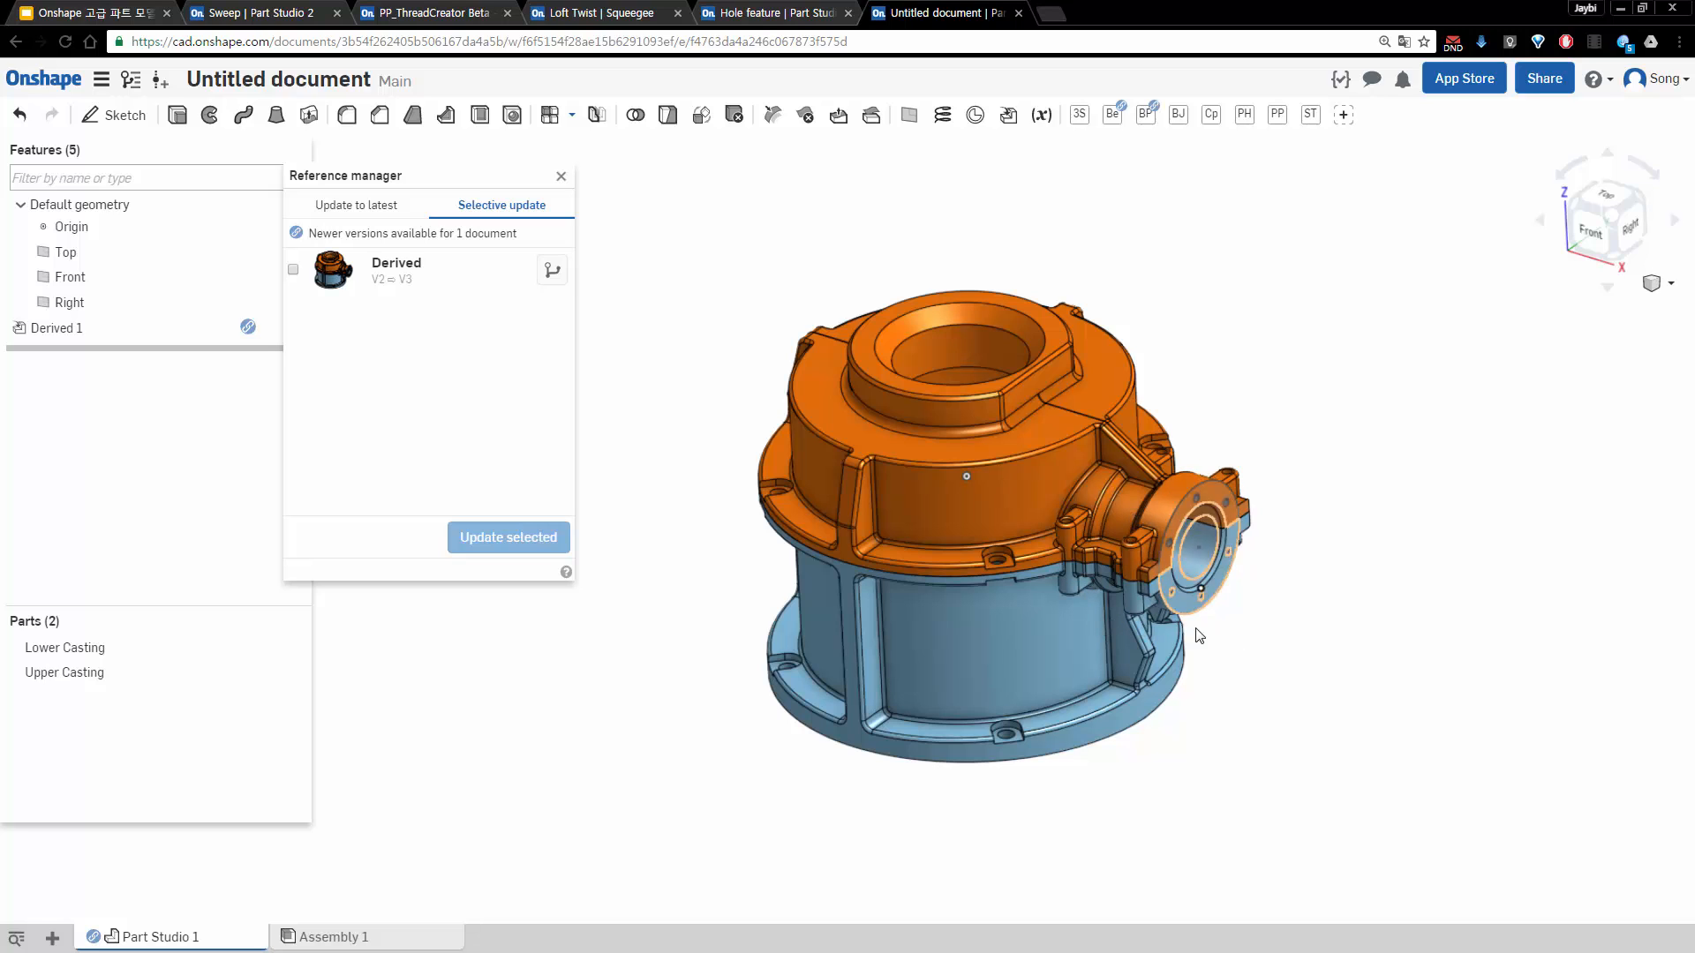
{"action": "right_click_drag", "start_coordinate": [1195, 632], "coordinate": [1272, 621]}
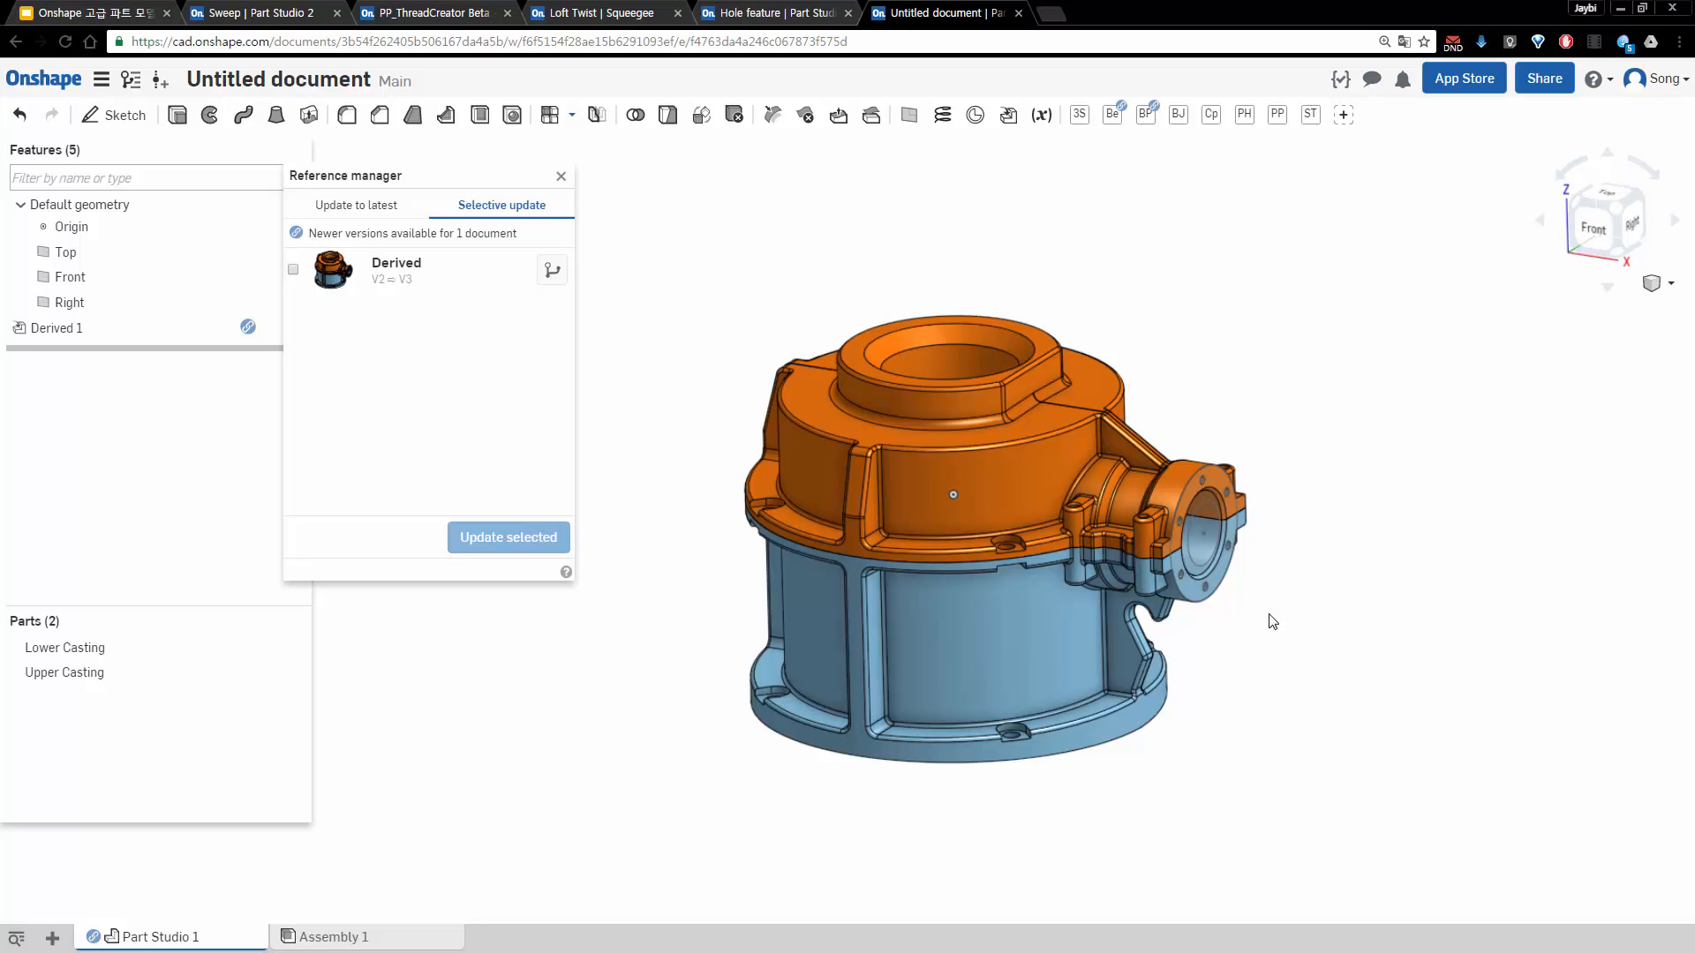
Switch to the Google Slides presentation and advance from the Loft slide to the closing slide
{"action": "left_click", "coordinate": [88, 13]}
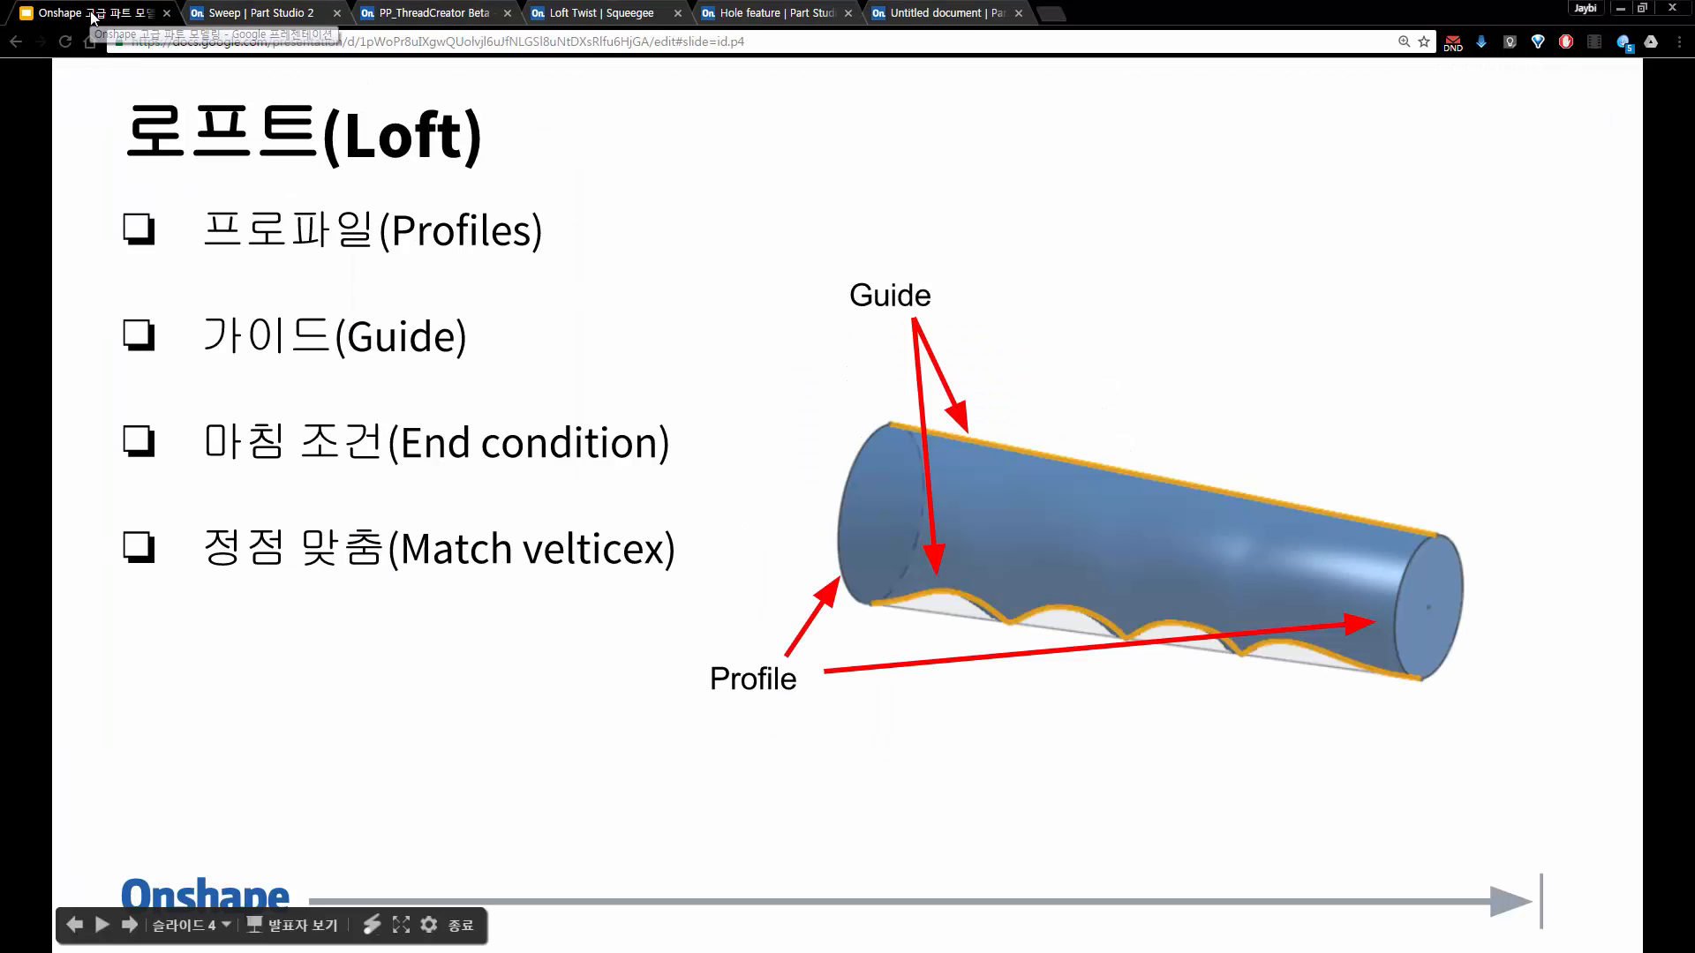
{"action": "key", "text": "Right"}
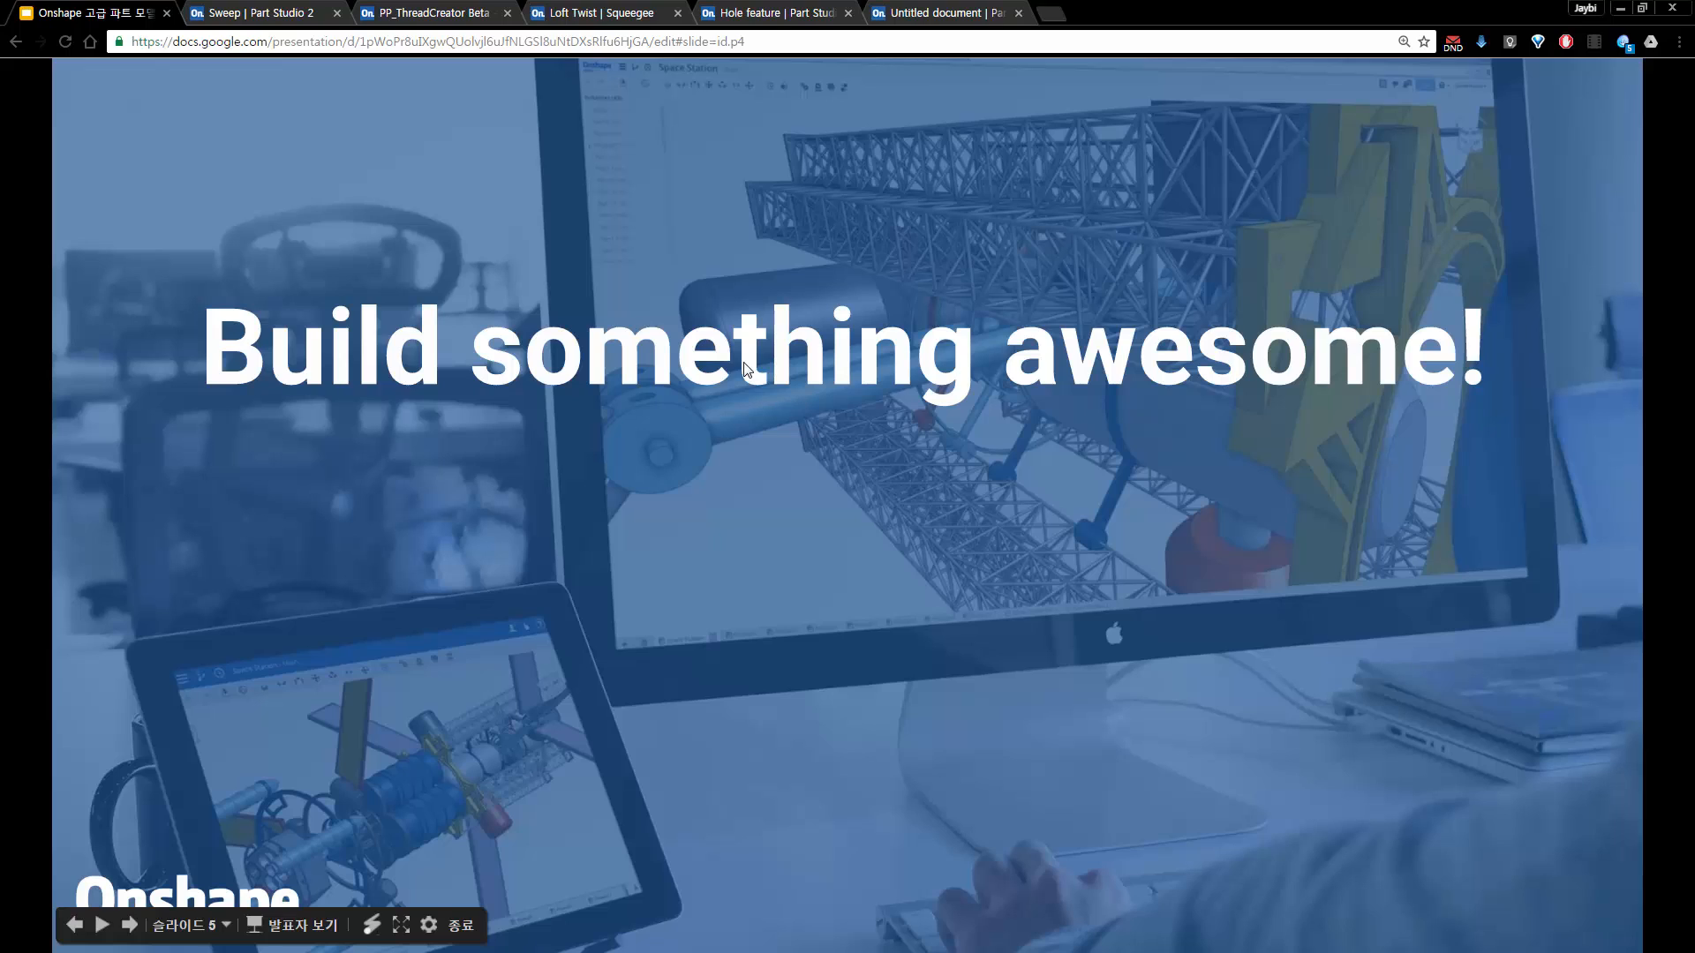